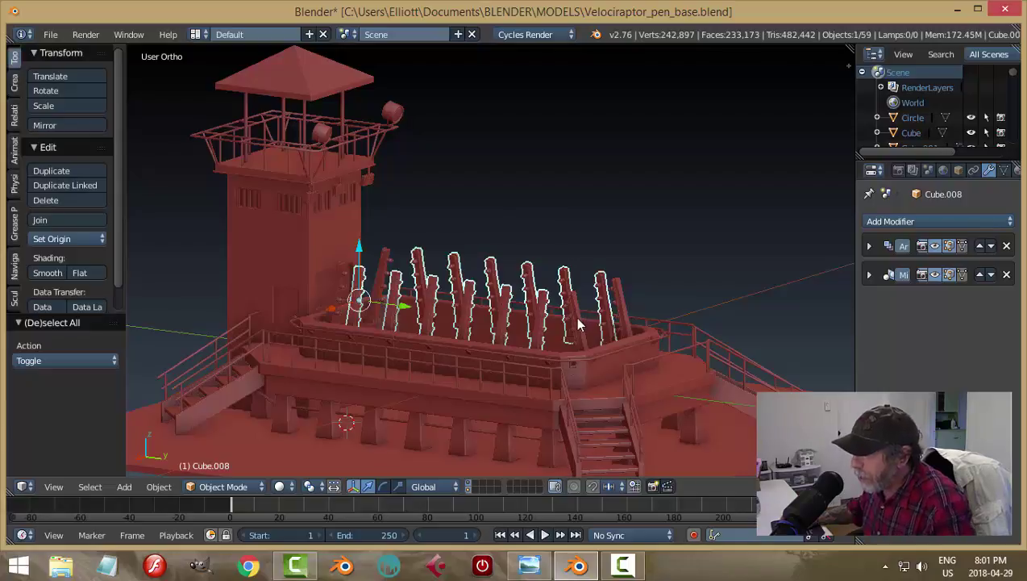
Deselect the slanted fence posts and examine their insulators and eyelet rings up close
{"action": "scroll", "coordinate": [579, 320], "scroll_direction": "up", "scroll_amount": 3}
{"action": "middle_click_drag", "start_coordinate": [619, 338], "coordinate": [564, 337]}
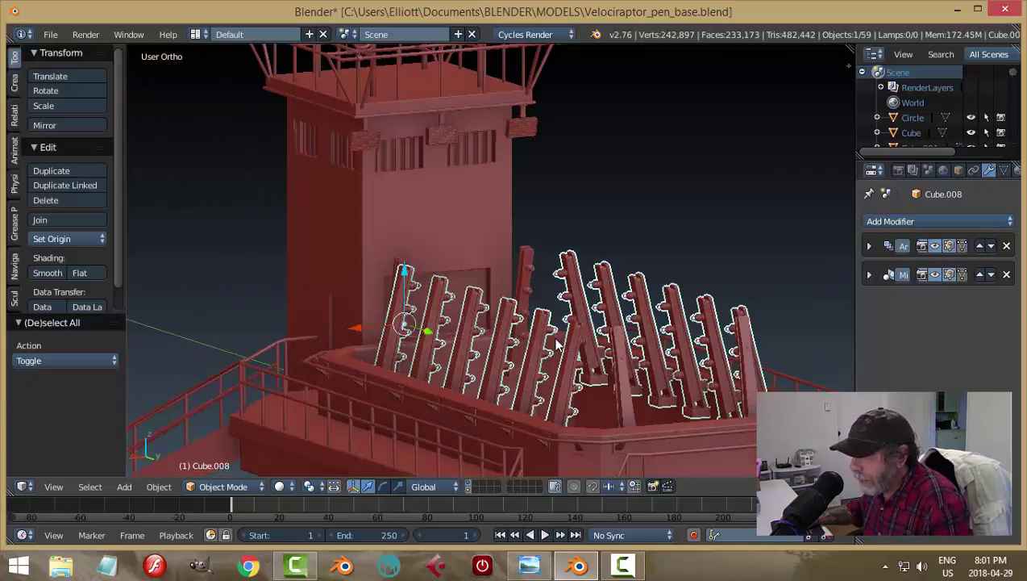
{"action": "middle_click_drag", "start_coordinate": [637, 336], "coordinate": [621, 342]}
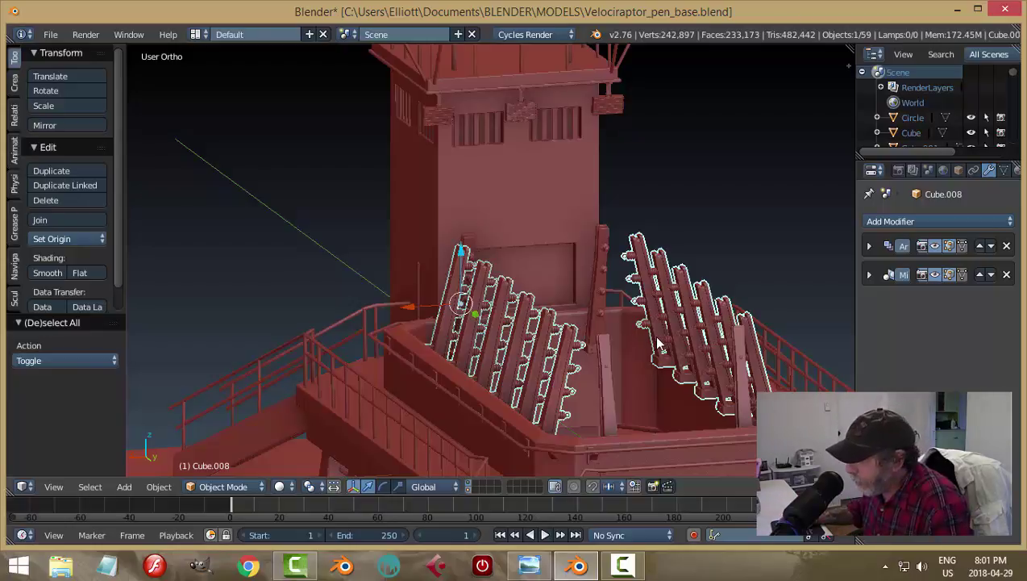
{"action": "key", "text": "a"}
{"action": "scroll", "coordinate": [697, 336], "scroll_direction": "up", "scroll_amount": 2}
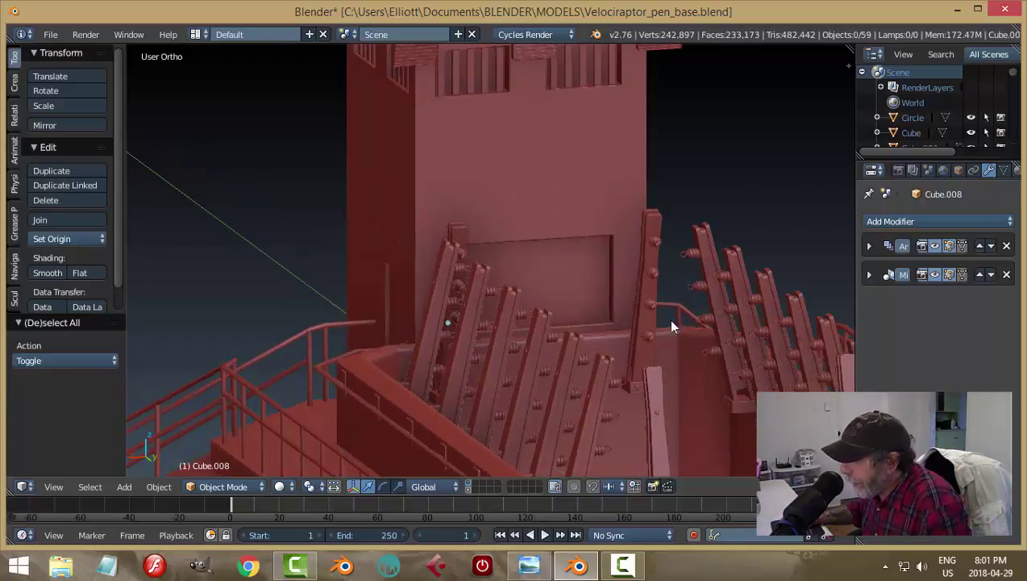
{"action": "middle_click_drag", "start_coordinate": [671, 323], "coordinate": [727, 328]}
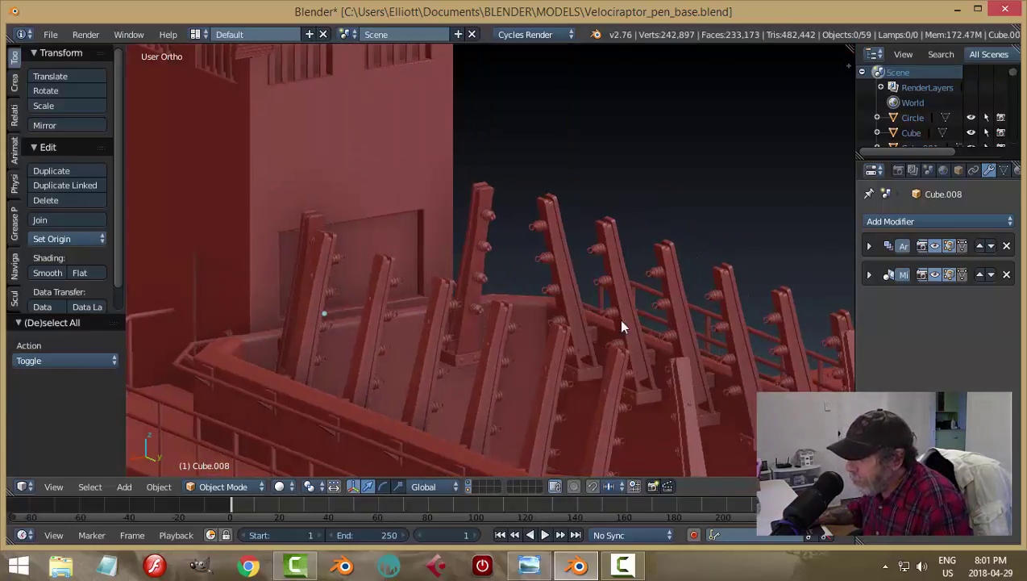
{"action": "middle_click_drag", "start_coordinate": [622, 326], "coordinate": [628, 298]}
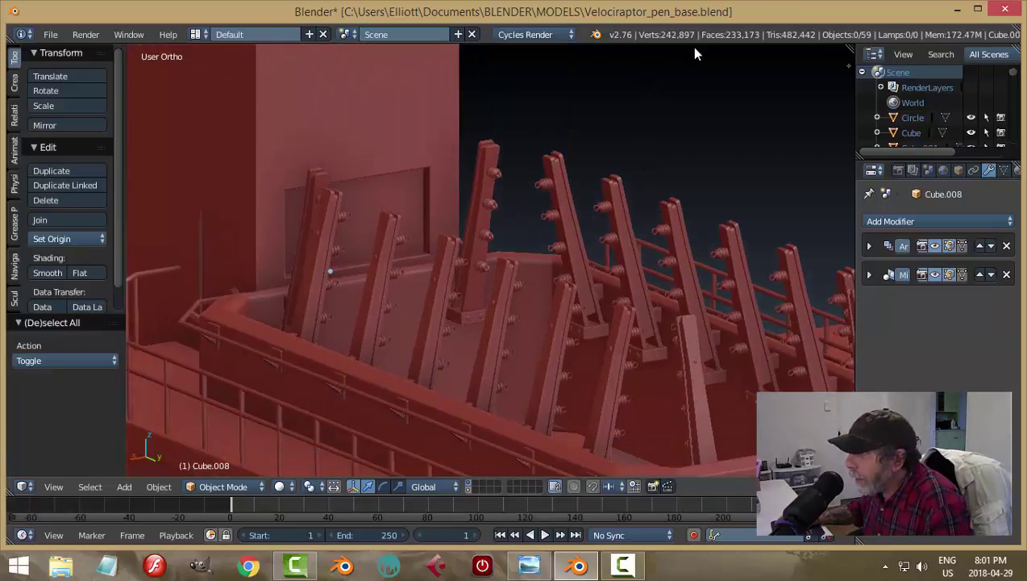
{"action": "scroll", "coordinate": [650, 242], "scroll_direction": "up", "scroll_amount": 2}
{"action": "middle_click_drag", "start_coordinate": [698, 250], "coordinate": [682, 252]}
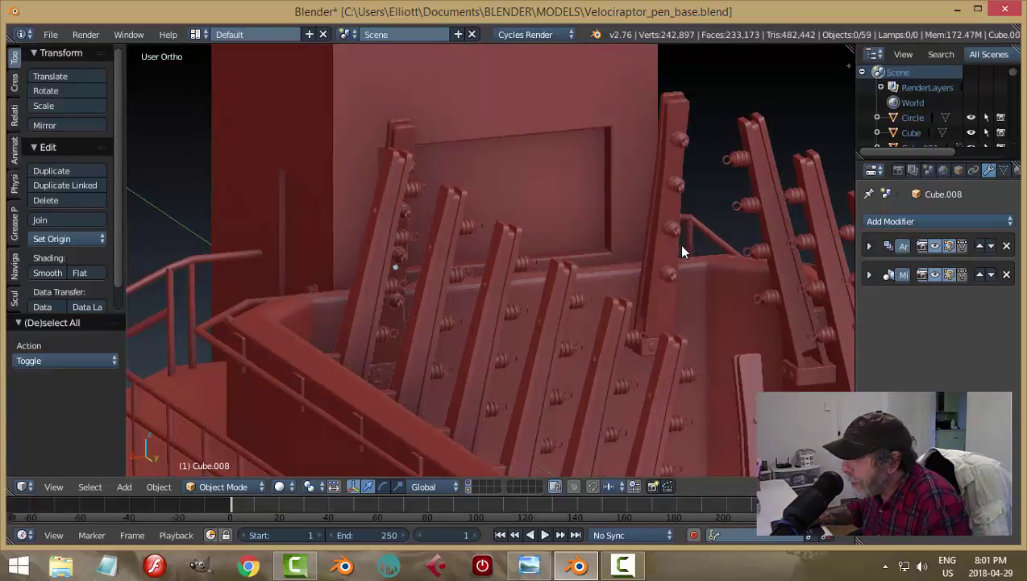
{"action": "right_click", "coordinate": [678, 292]}
{"action": "middle_click_drag", "start_coordinate": [677, 292], "coordinate": [490, 244]}
{"action": "scroll", "coordinate": [490, 244], "scroll_direction": "up", "scroll_amount": 3}
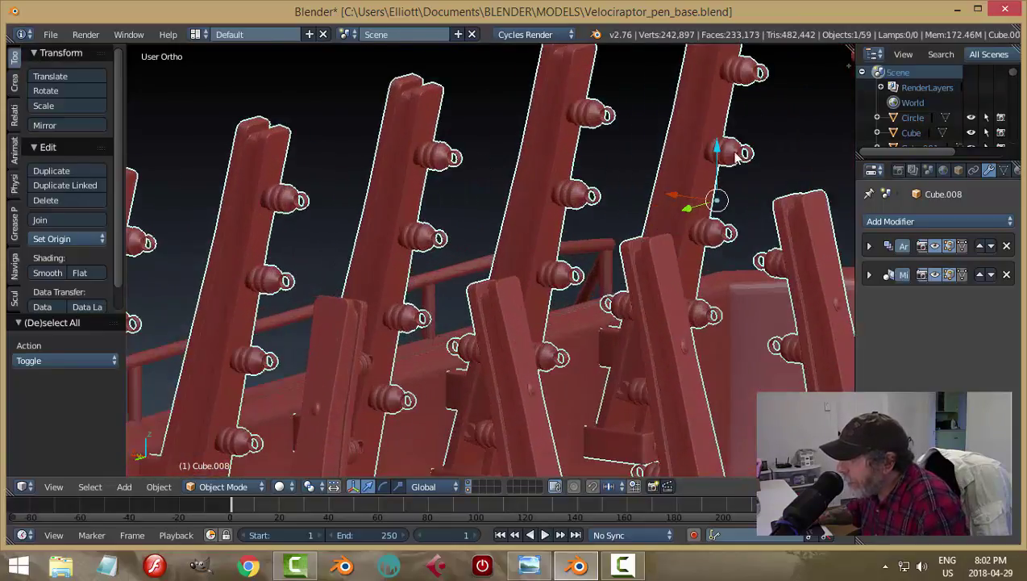
{"action": "key", "text": "a"}
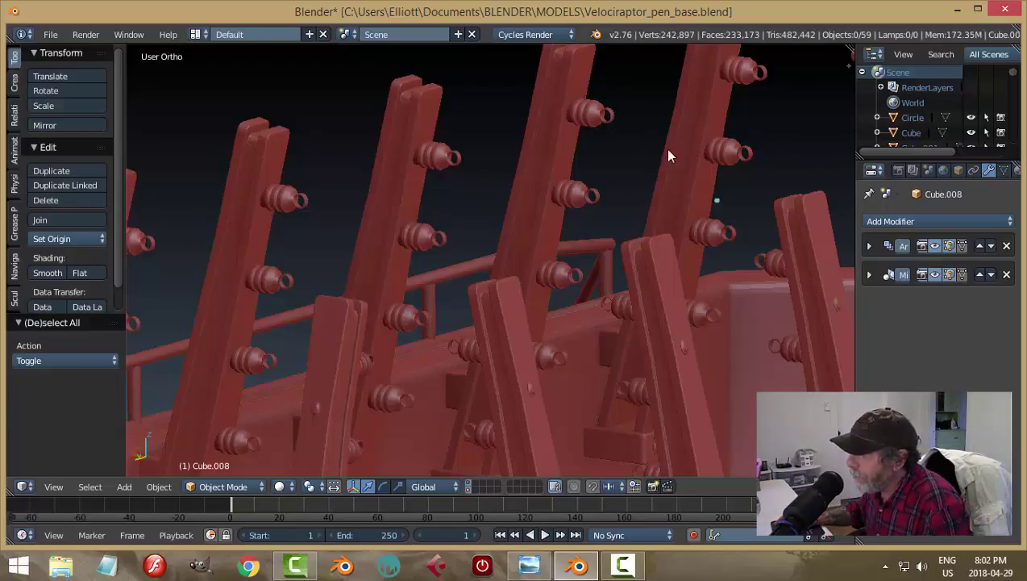
Examine the arrangement of the fence posts around the whole pit from several sides
{"action": "scroll", "coordinate": [681, 153], "scroll_direction": "down", "scroll_amount": 3}
{"action": "middle_click_drag", "start_coordinate": [686, 207], "coordinate": [589, 245]}
{"action": "scroll", "coordinate": [645, 222], "scroll_direction": "down", "scroll_amount": 4}
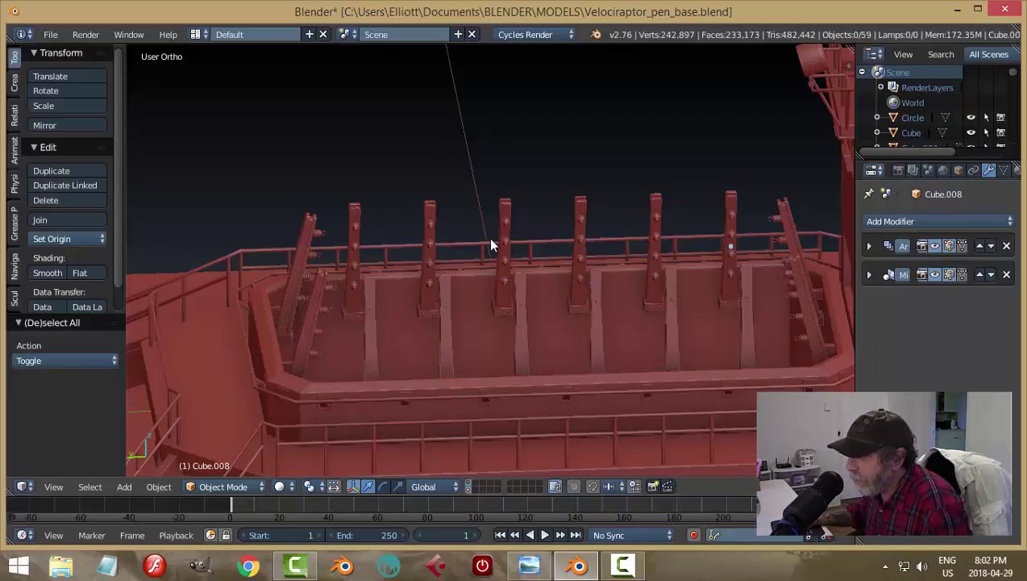
{"action": "middle_click_drag", "start_coordinate": [491, 242], "coordinate": [587, 259]}
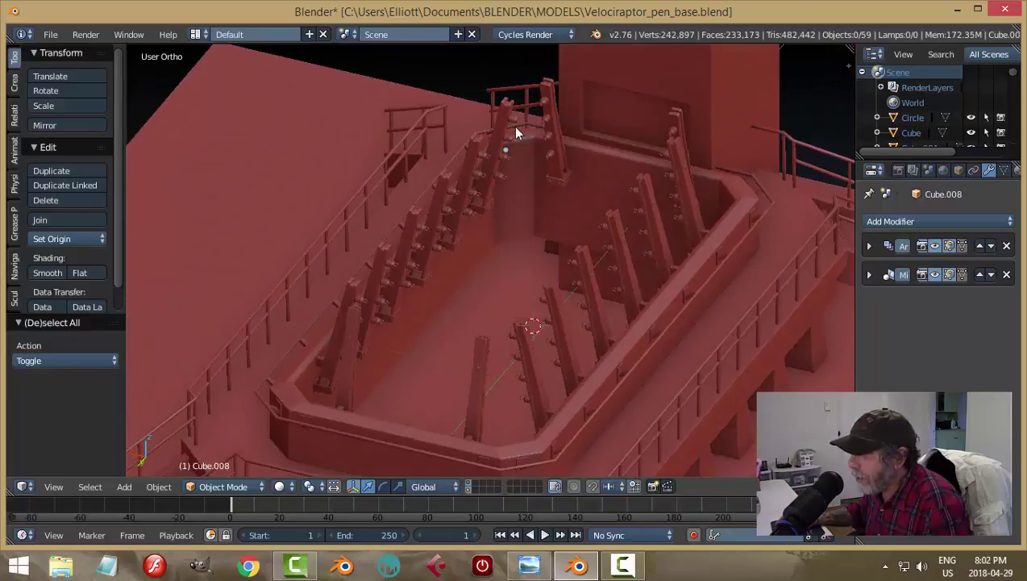
{"action": "middle_click_drag", "start_coordinate": [548, 250], "coordinate": [673, 234]}
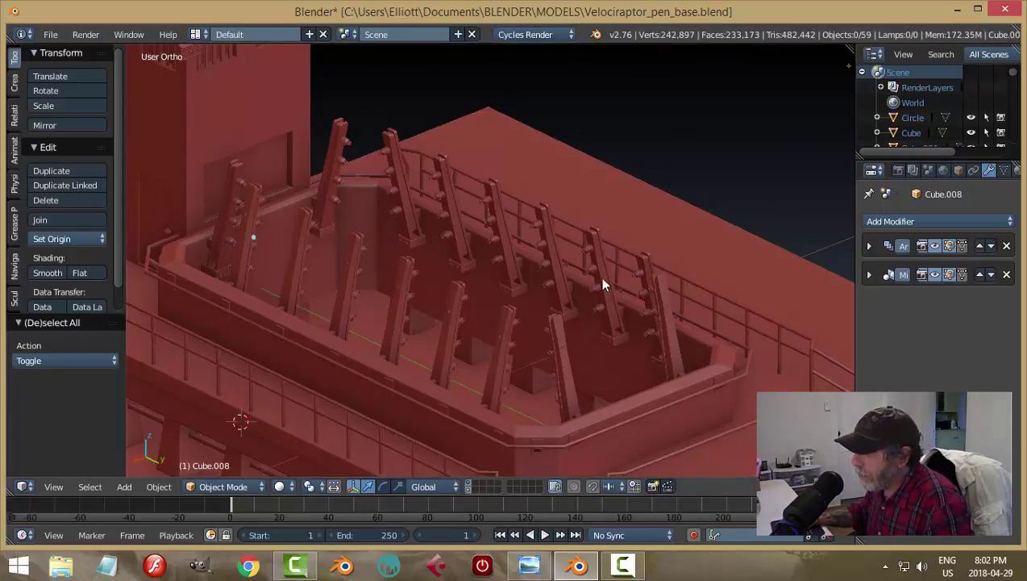
{"action": "middle_click_drag", "start_coordinate": [629, 260], "coordinate": [566, 259]}
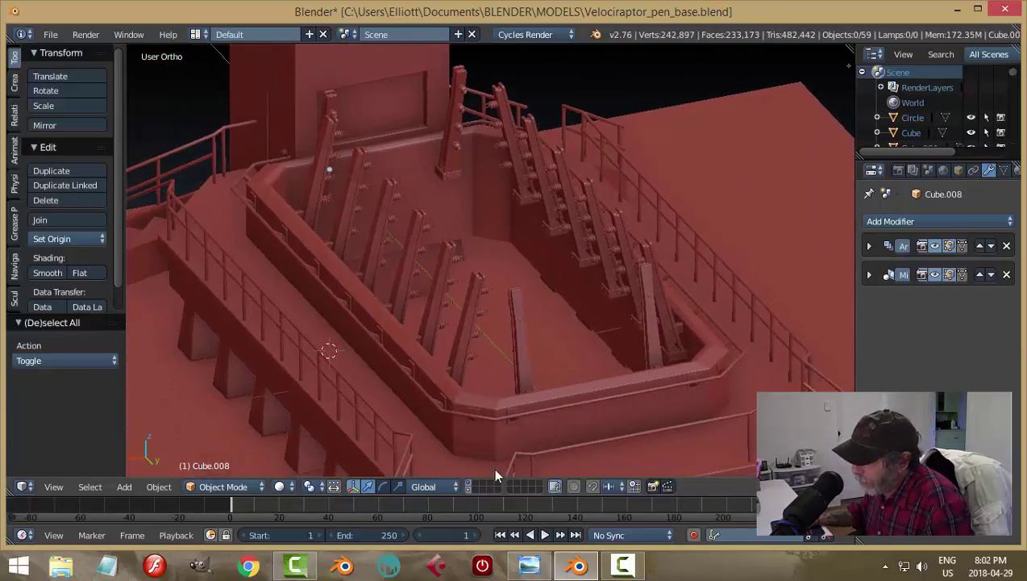
Inspect the fence-post layer and the pen-base layer separately, then show both layers together
{"action": "left_click", "coordinate": [469, 489]}
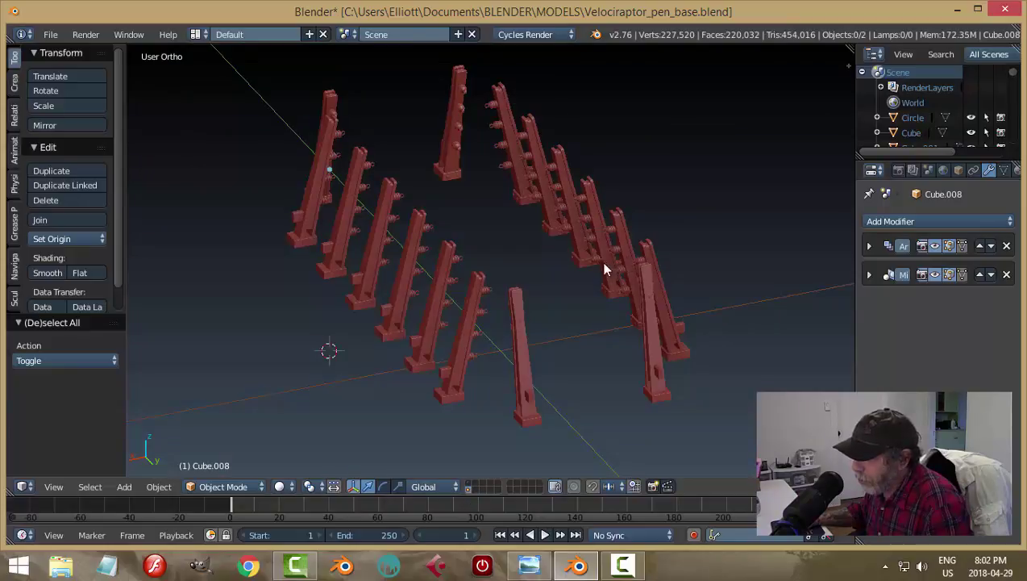
{"action": "left_click", "coordinate": [472, 487]}
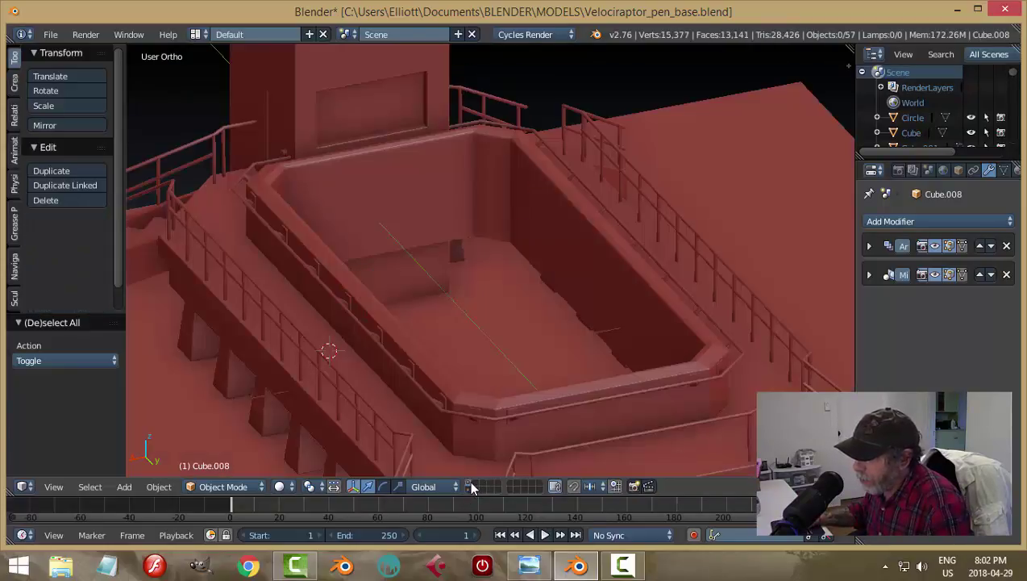
{"action": "middle_click_drag", "start_coordinate": [691, 305], "coordinate": [647, 401]}
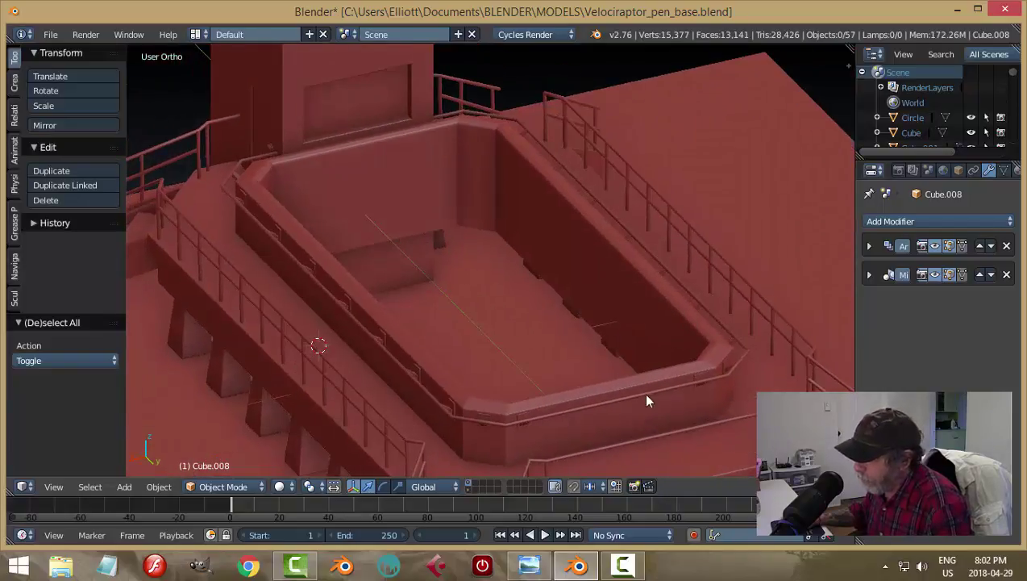
{"action": "left_click", "coordinate": [470, 489]}
{"action": "middle_click_drag", "start_coordinate": [556, 322], "coordinate": [521, 443]}
{"action": "left_click", "coordinate": [470, 483]}
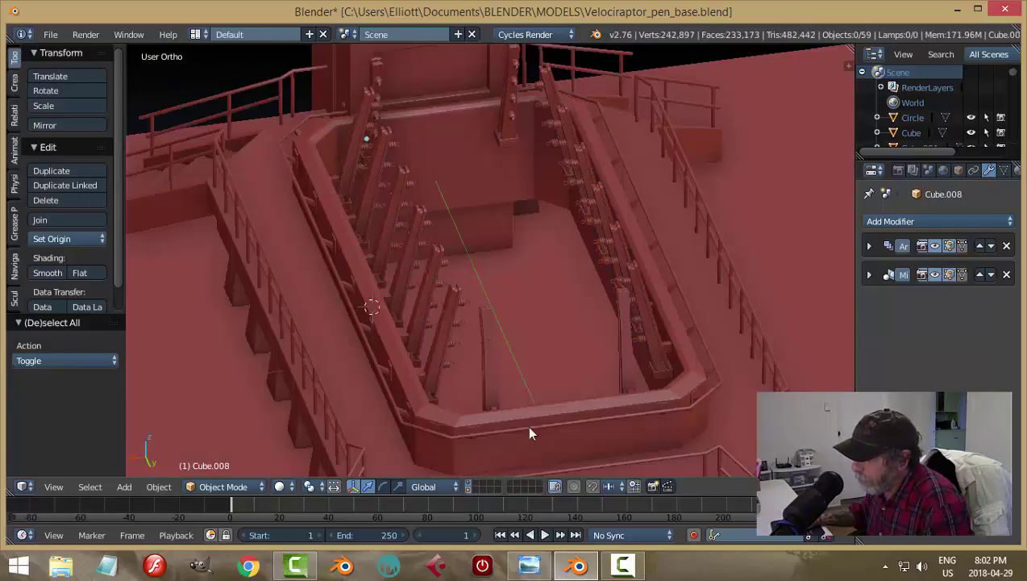
Save the scene over the existing Velociraptor_pen_base.blend file
{"action": "key", "text": "ctrl+s"}
{"action": "left_click", "coordinate": [608, 360]}
{"action": "middle_click_drag", "start_coordinate": [580, 321], "coordinate": [588, 319]}
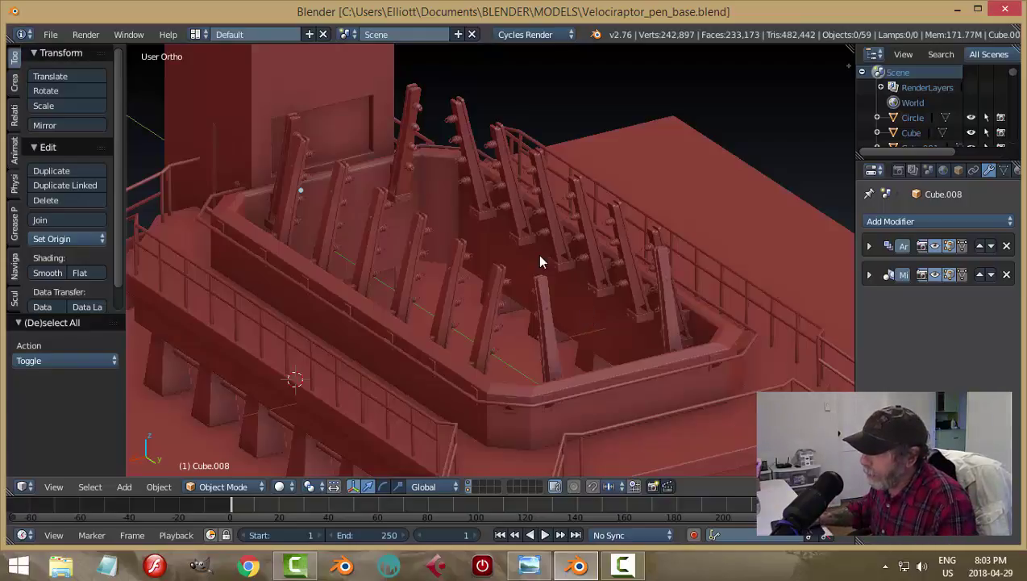
Add a mesh plane and raise it about 1.362 along Z to near the tops of the fence posts
{"action": "middle_click_drag", "start_coordinate": [570, 273], "coordinate": [591, 238]}
{"action": "key", "text": "shift+a"}
{"action": "mouse_move", "coordinate": [591, 234]}
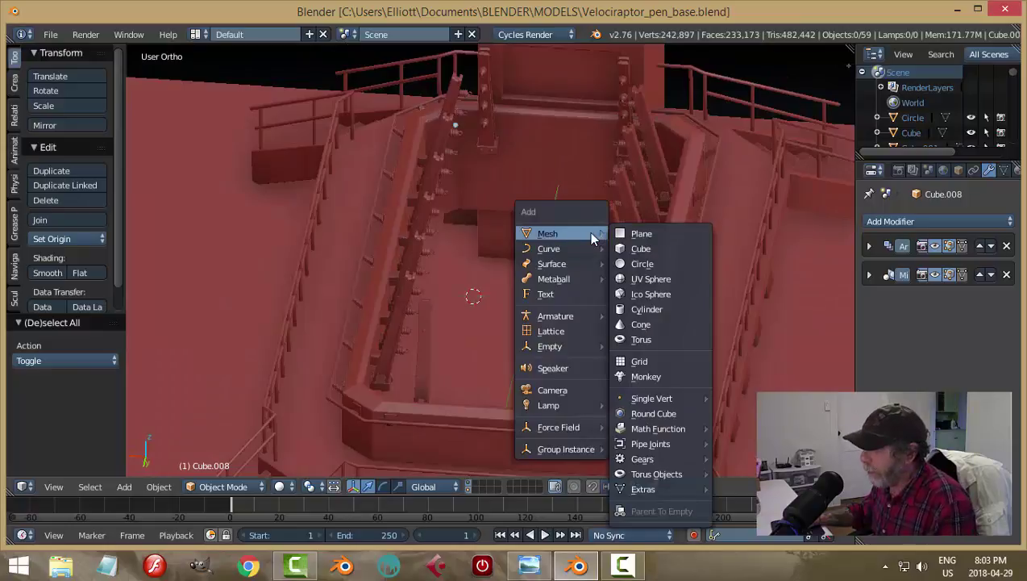
{"action": "left_click", "coordinate": [683, 230]}
{"action": "middle_click_drag", "start_coordinate": [566, 275], "coordinate": [486, 240]}
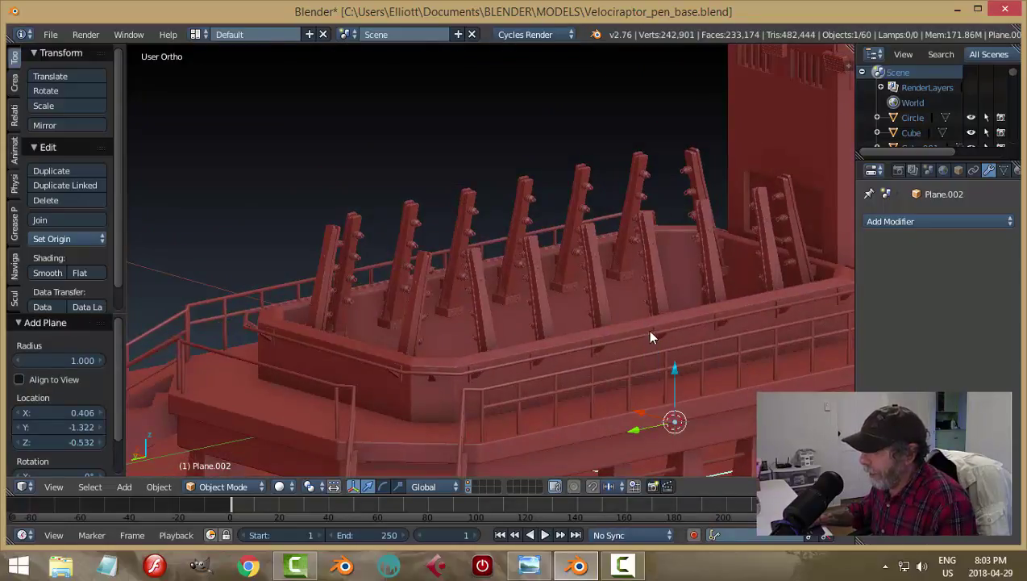
{"action": "left_click_drag", "start_coordinate": [683, 374], "coordinate": [696, 116]}
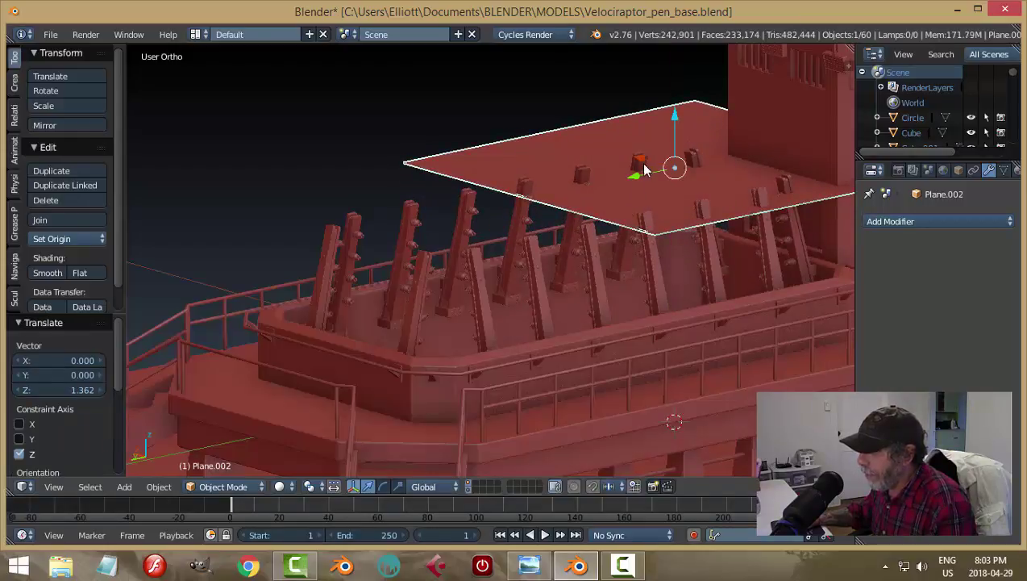
{"action": "scroll", "coordinate": [671, 208], "scroll_direction": "up", "scroll_amount": 2}
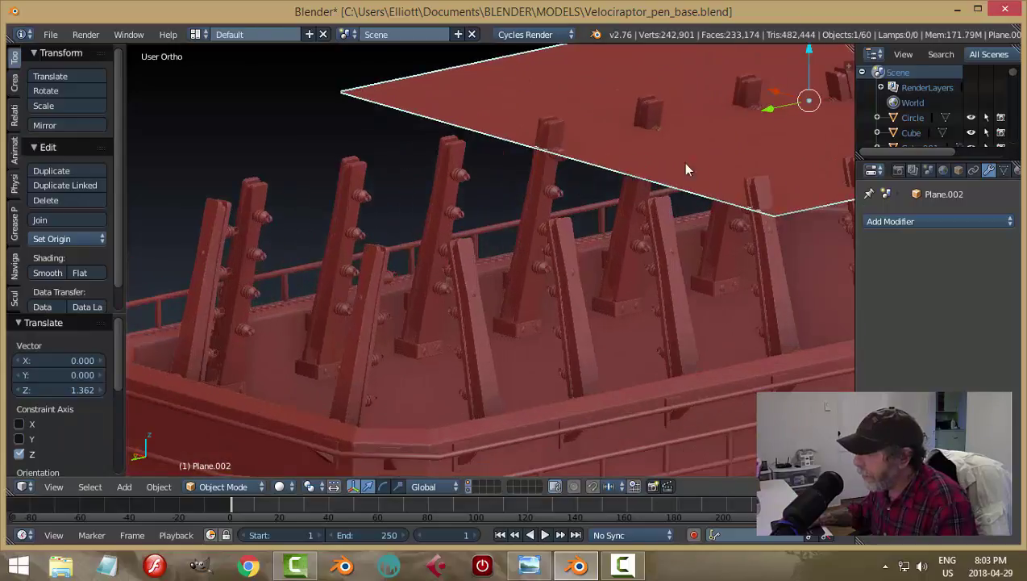
Enter Edit Mode on the plane and merge all its vertices at center into a single vertex
{"action": "middle_click_drag", "start_coordinate": [753, 127], "coordinate": [528, 192]}
{"action": "scroll", "coordinate": [638, 234], "scroll_direction": "down", "scroll_amount": 3}
{"action": "middle_click_drag", "start_coordinate": [638, 235], "coordinate": [581, 231]}
{"action": "middle_click_drag", "start_coordinate": [531, 300], "coordinate": [514, 299]}
{"action": "key", "text": "Tab"}
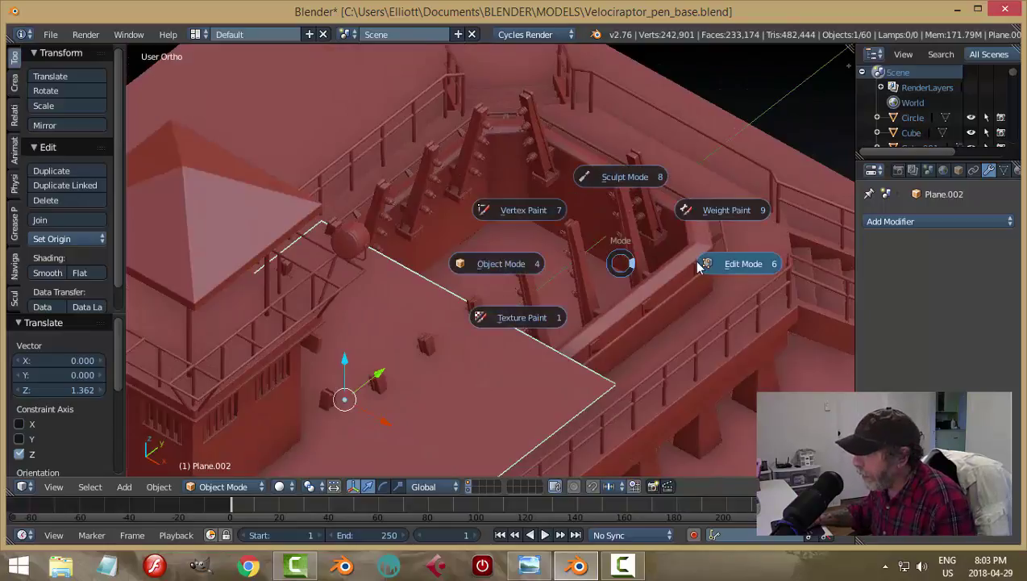
{"action": "left_click", "coordinate": [699, 260]}
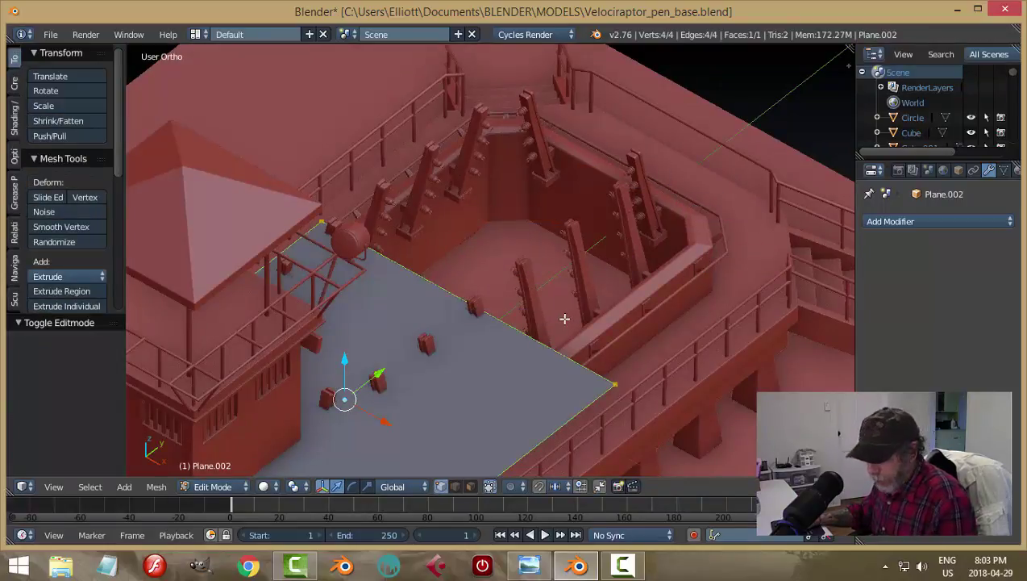
{"action": "key", "text": "alt+m"}
{"action": "left_click", "coordinate": [536, 320]}
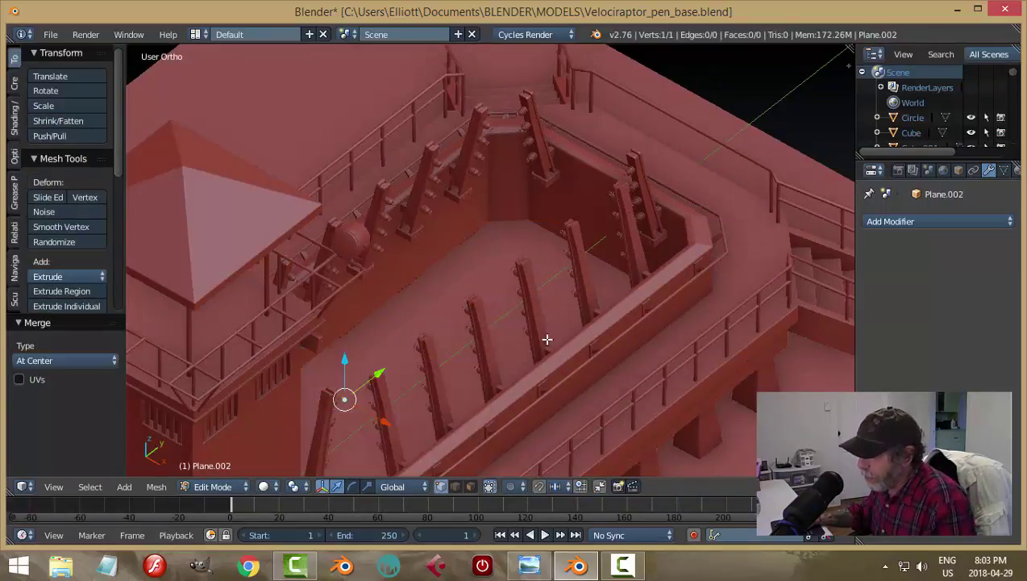
{"action": "middle_click_drag", "start_coordinate": [546, 339], "coordinate": [429, 351]}
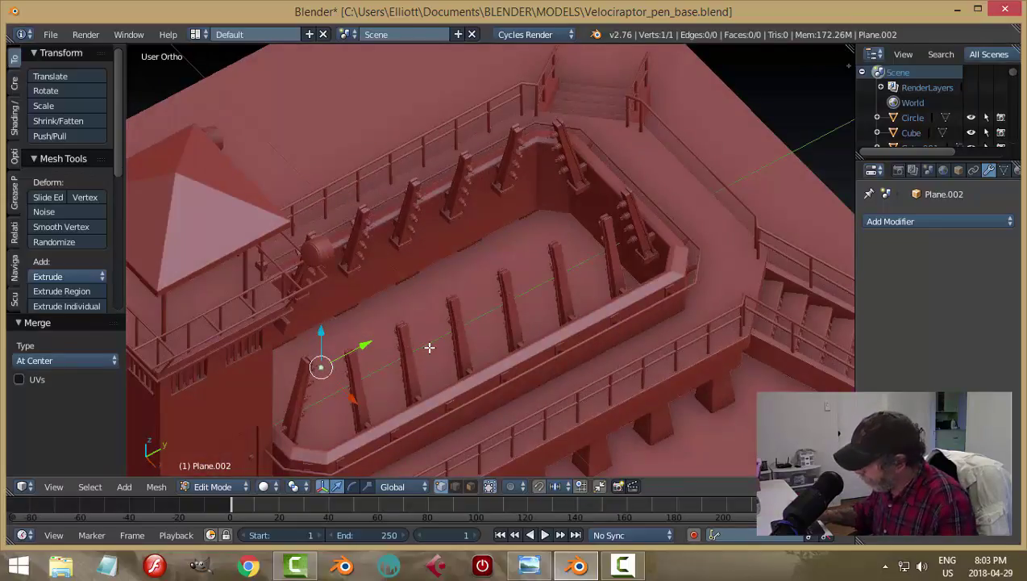
Move the single vertex about 0.18 along Y to line up with the first side post's top insulator ring
{"action": "scroll", "coordinate": [429, 347], "scroll_direction": "up", "scroll_amount": 7}
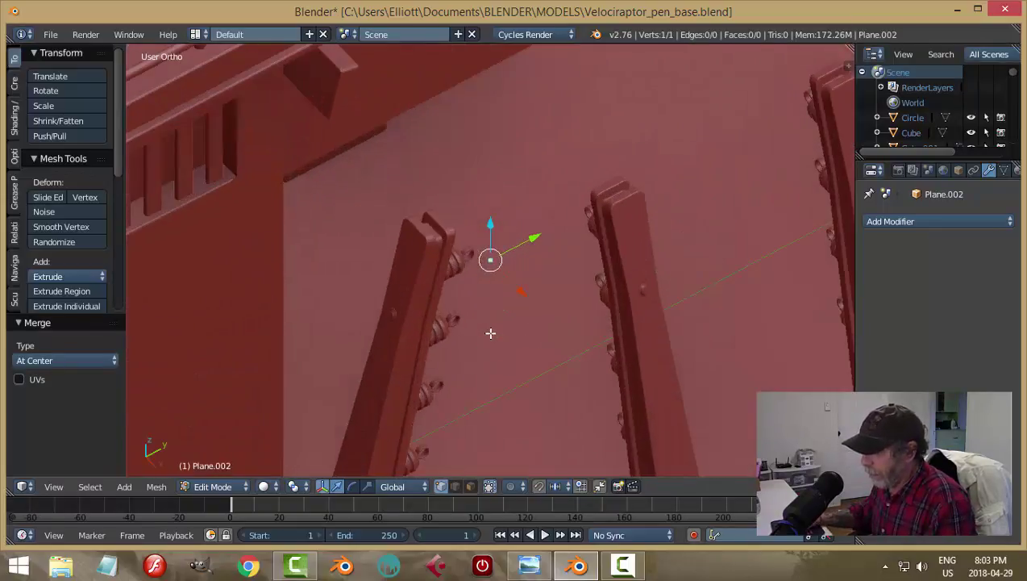
{"action": "middle_click_drag", "start_coordinate": [509, 315], "coordinate": [572, 273]}
{"action": "left_click_drag", "start_coordinate": [545, 241], "coordinate": [685, 224]}
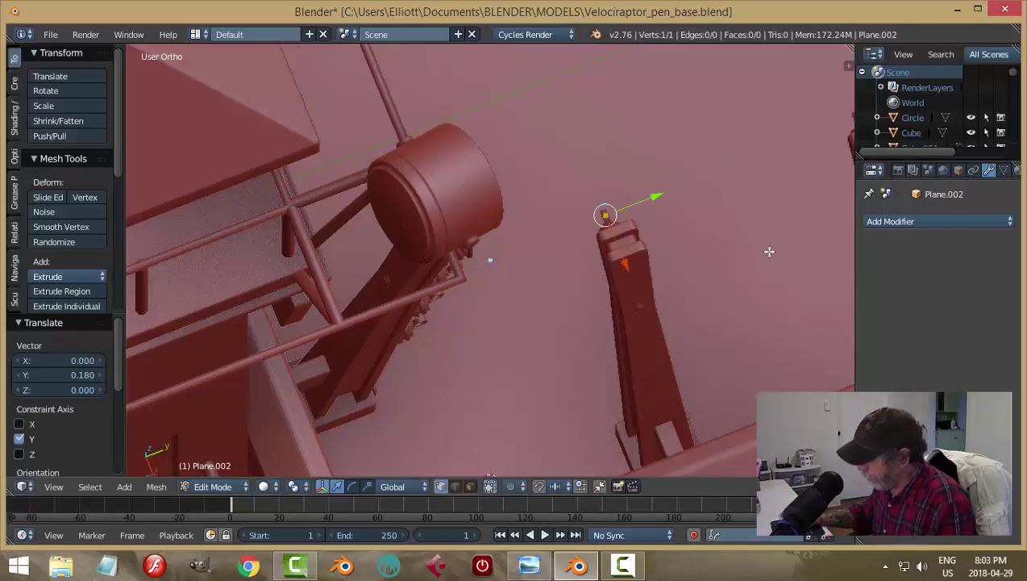
In the back view, lower the vertex about 0.013 along Z to the centre of the top insulator ring
{"action": "key", "text": "ctrl+KP_1"}
{"action": "scroll", "coordinate": [677, 255], "scroll_direction": "up", "scroll_amount": 5}
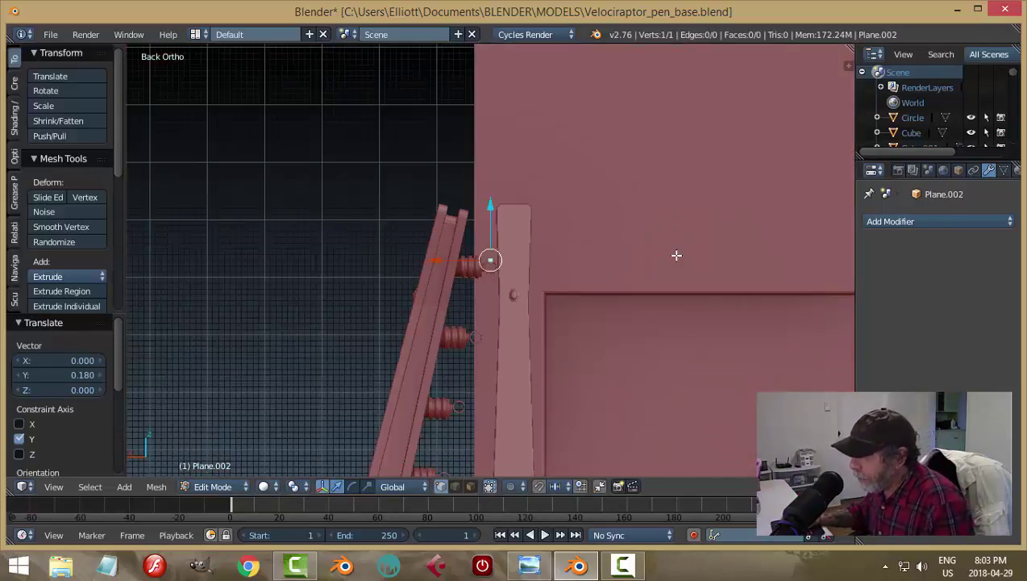
{"action": "left_click_drag", "start_coordinate": [490, 204], "coordinate": [497, 225]}
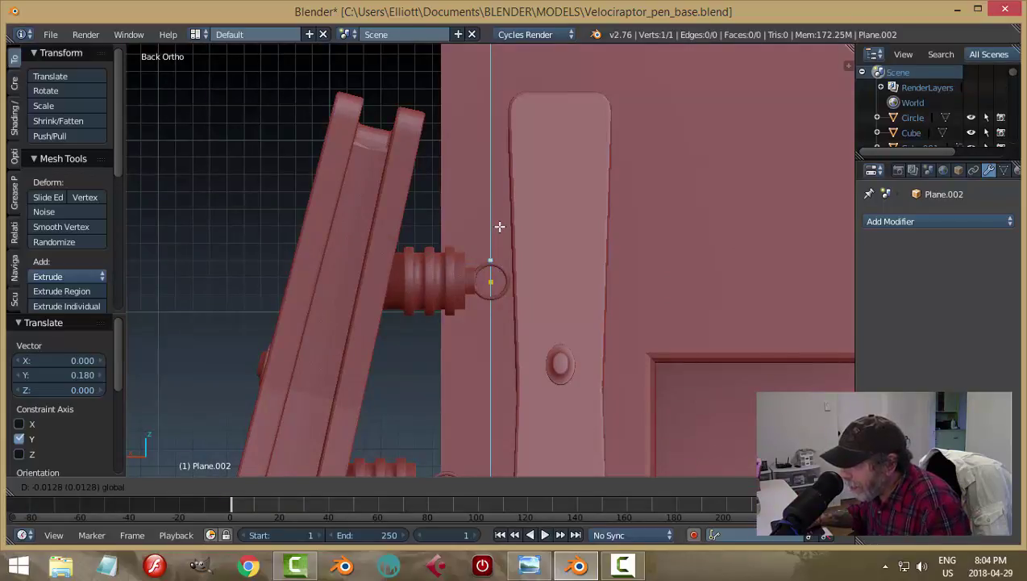
{"action": "left_click_drag", "start_coordinate": [576, 227], "coordinate": [575, 229]}
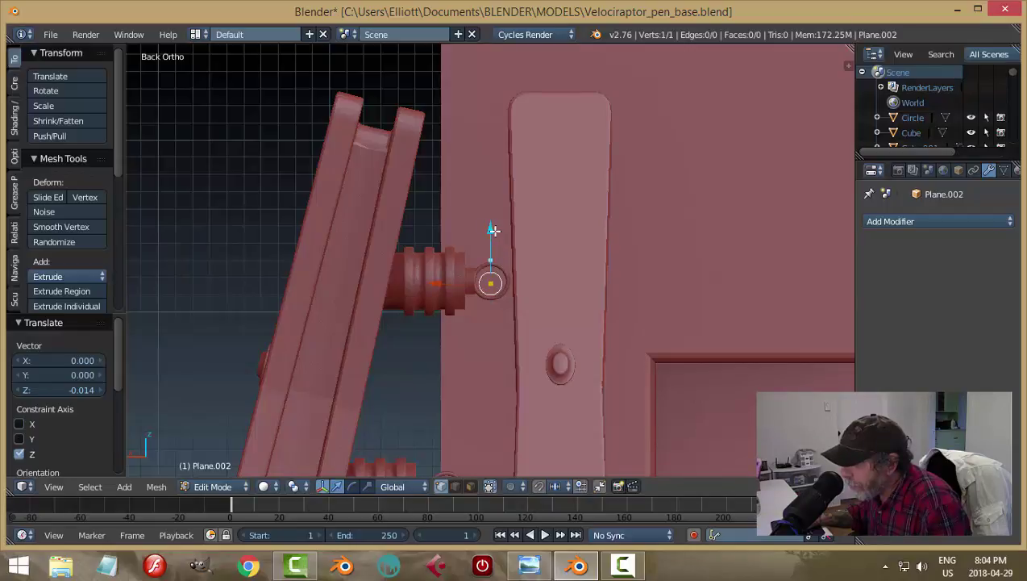
{"action": "left_click_drag", "start_coordinate": [494, 230], "coordinate": [654, 243]}
Check the vertex's placement inside the insulator ring from oblique angles and from the back and top views
{"action": "middle_click_drag", "start_coordinate": [654, 244], "coordinate": [522, 290]}
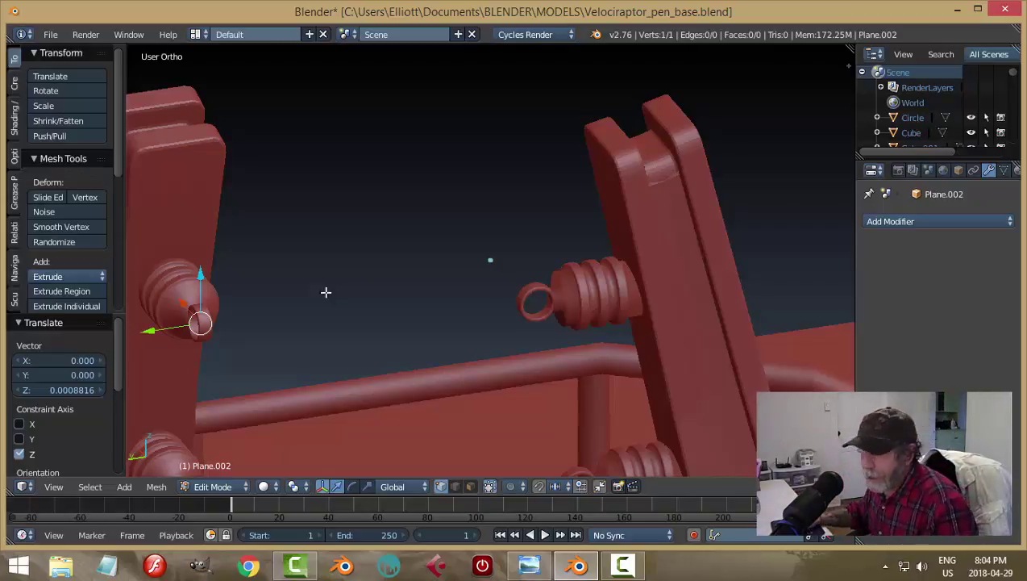
{"action": "scroll", "coordinate": [315, 312], "scroll_direction": "up", "scroll_amount": 6}
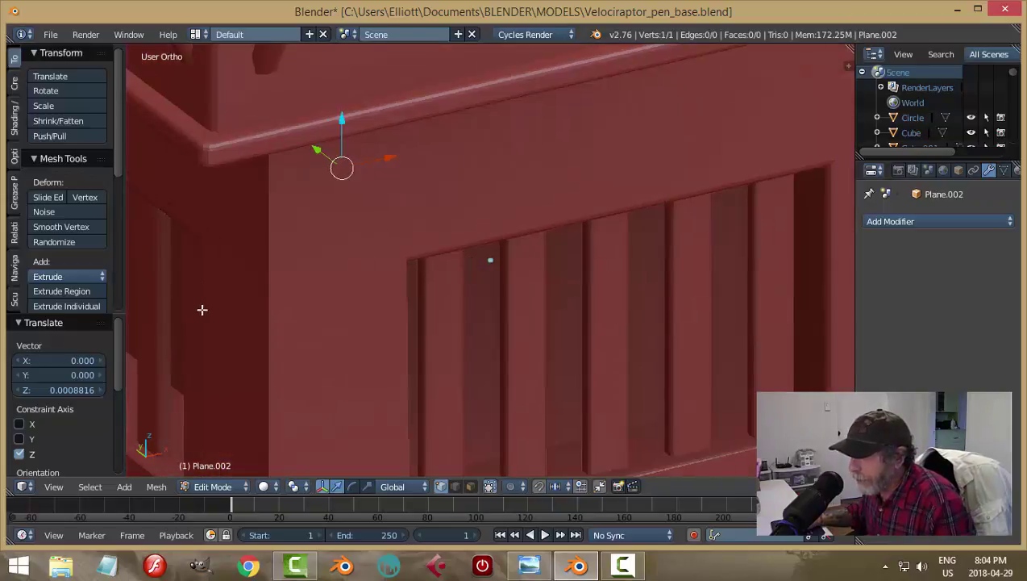
{"action": "middle_click_drag", "start_coordinate": [203, 309], "coordinate": [444, 280]}
{"action": "middle_click_drag", "start_coordinate": [540, 300], "coordinate": [637, 243], "text": "shift"}
{"action": "middle_click_drag", "start_coordinate": [535, 296], "coordinate": [556, 304]}
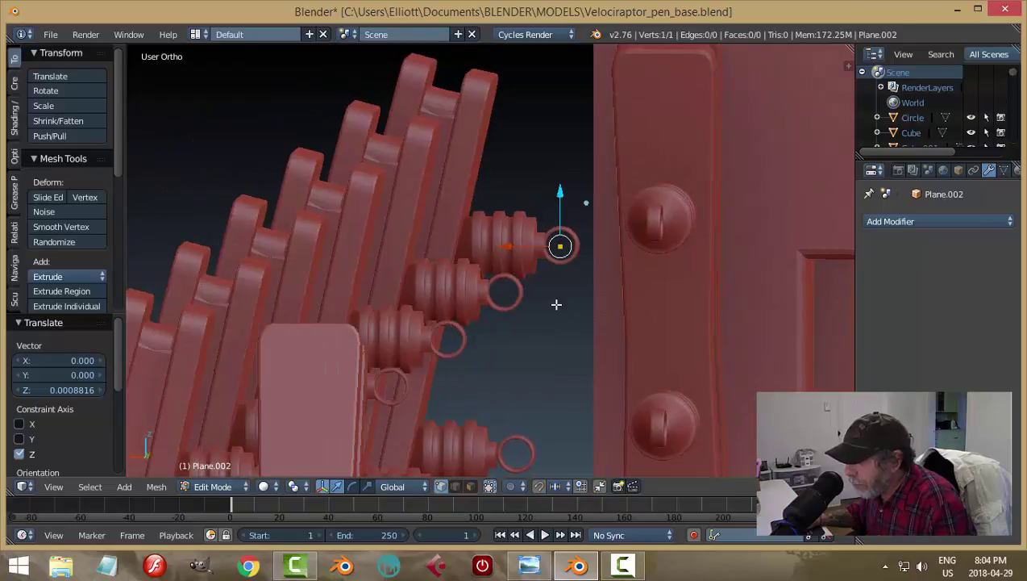
{"action": "key", "text": "ctrl+KP_1"}
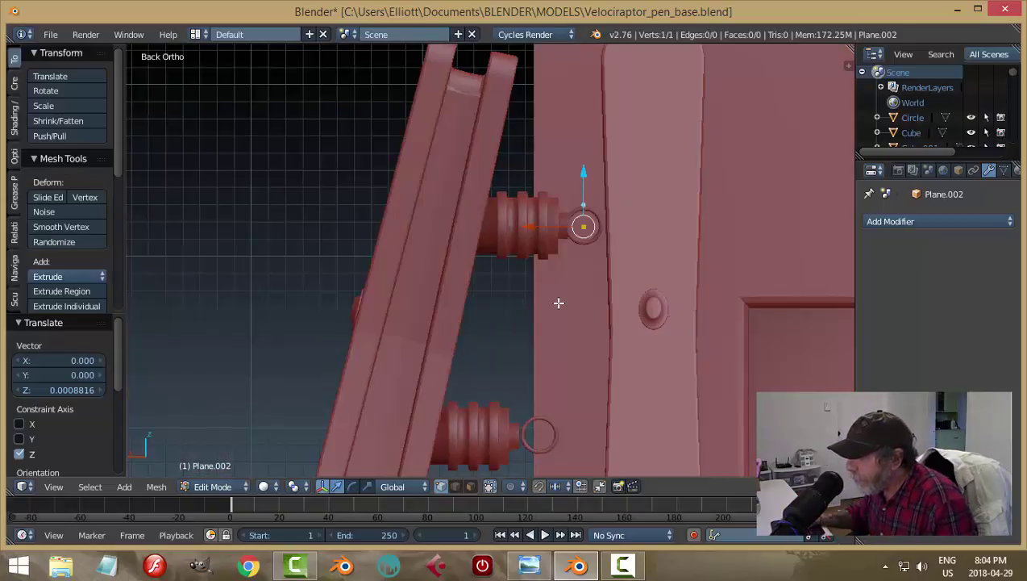
{"action": "key", "text": "KP_7"}
{"action": "scroll", "coordinate": [533, 320], "scroll_direction": "down", "scroll_amount": 8}
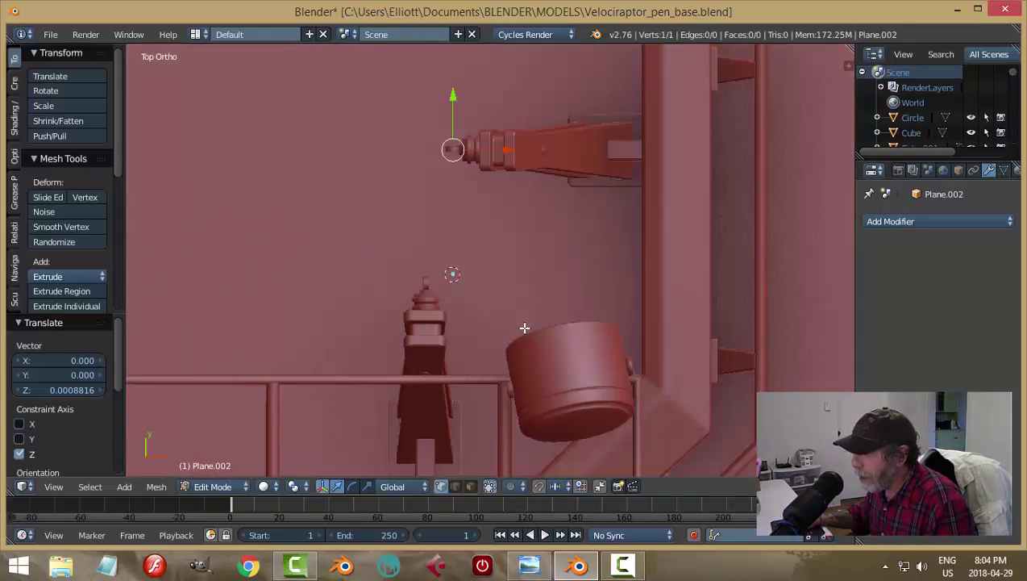
Extrude a new vertex from the first side post's ring and move it about 0.461 along Y, parallel to the row of side posts
{"action": "middle_click_drag", "start_coordinate": [551, 250], "coordinate": [534, 332], "text": "shift"}
{"action": "scroll", "coordinate": [535, 332], "scroll_direction": "up", "scroll_amount": 2}
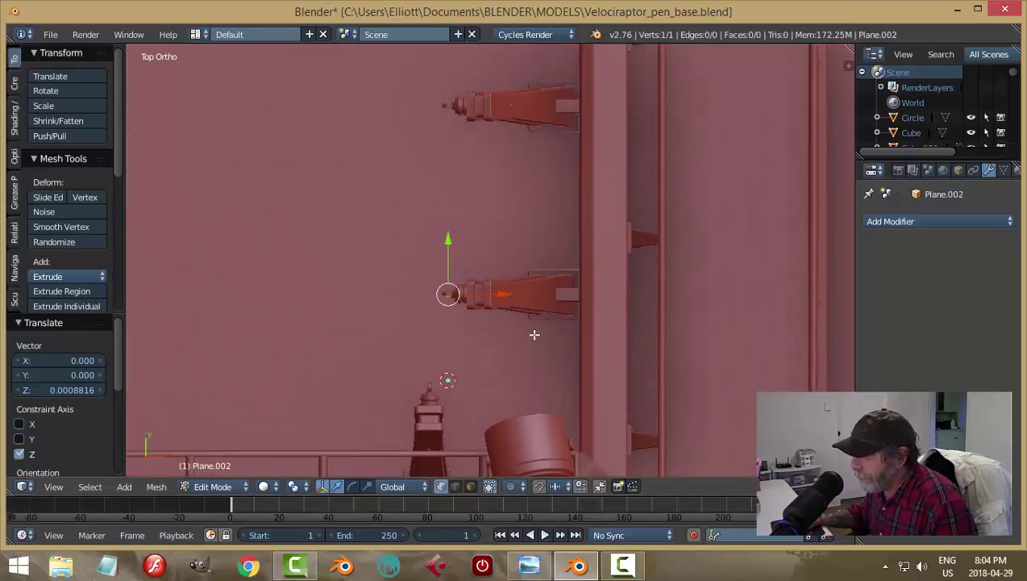
{"action": "scroll", "coordinate": [552, 246], "scroll_direction": "down", "scroll_amount": 2}
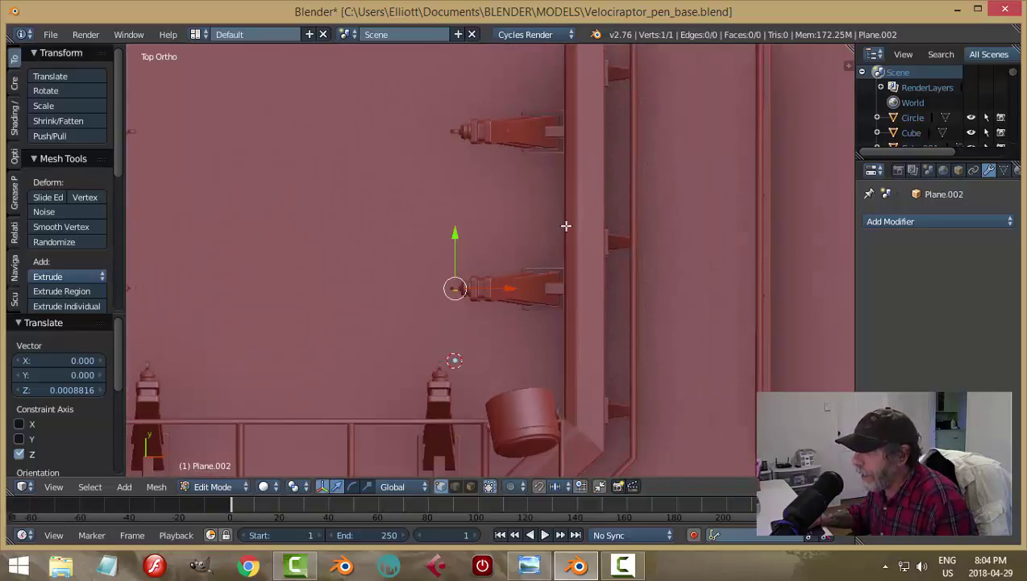
{"action": "middle_click_drag", "start_coordinate": [565, 229], "coordinate": [567, 302], "text": "shift"}
{"action": "key", "text": "e"}
{"action": "left_click", "coordinate": [569, 308]}
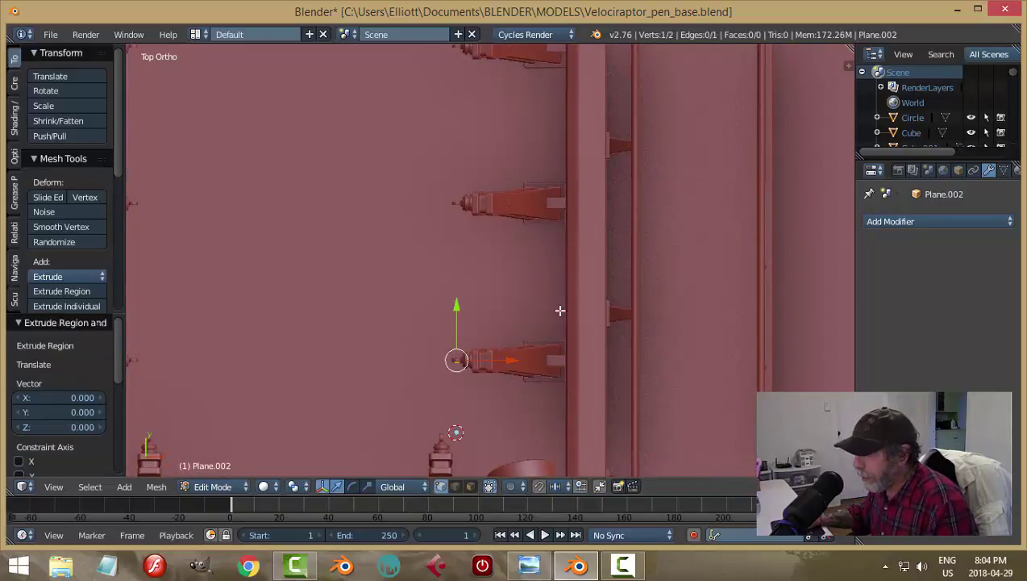
{"action": "left_click_drag", "start_coordinate": [460, 289], "coordinate": [495, 128]}
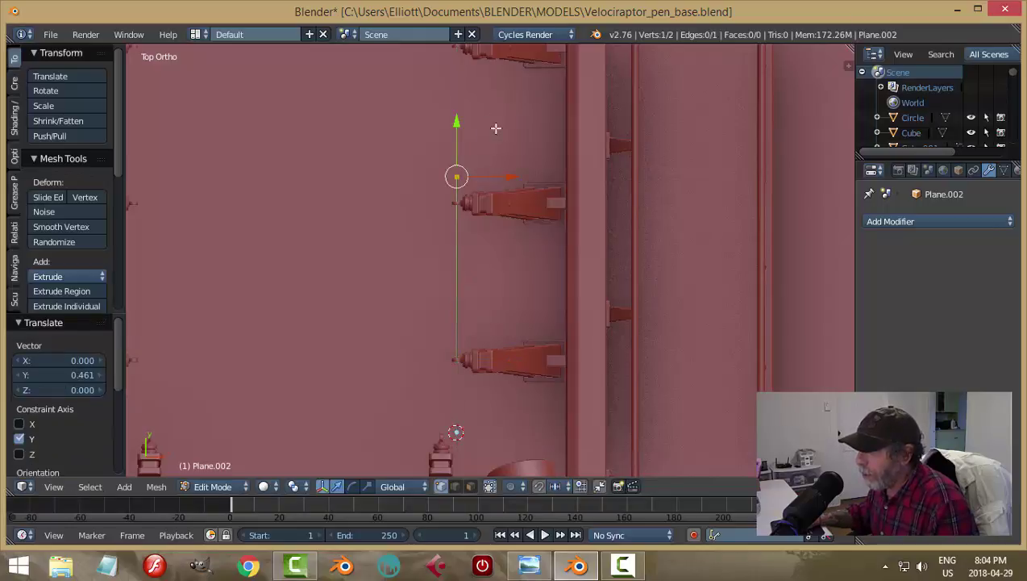
{"action": "scroll", "coordinate": [500, 142], "scroll_direction": "down", "scroll_amount": 3}
{"action": "middle_click_drag", "start_coordinate": [529, 189], "coordinate": [524, 389], "text": "shift"}
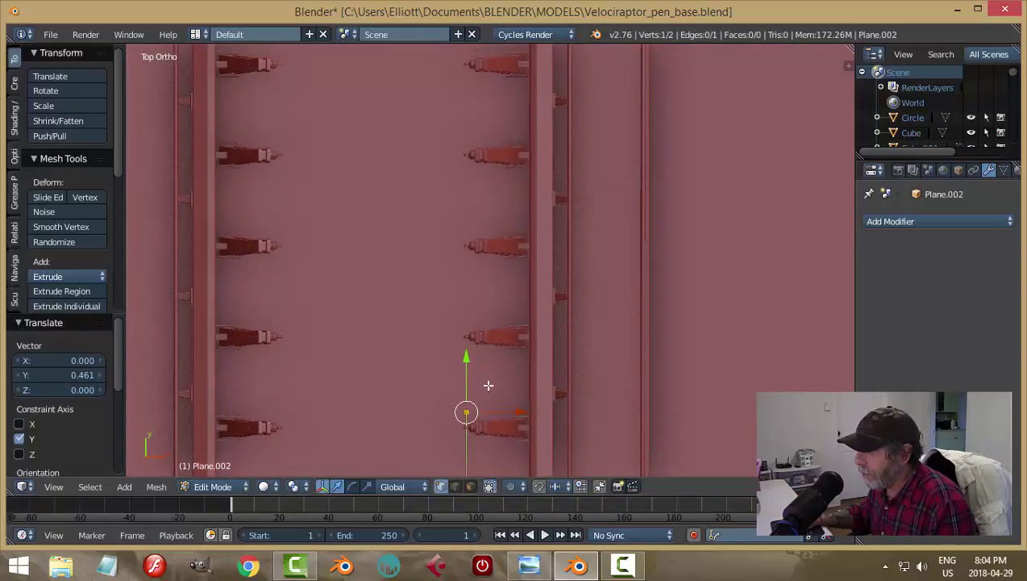
Continue the new vertex along Y by about 0.947, 0.557 and 0.004 to the last side post's top insulator ring
{"action": "left_click_drag", "start_coordinate": [465, 356], "coordinate": [516, 146]}
{"action": "scroll", "coordinate": [564, 340], "scroll_direction": "up", "scroll_amount": 5, "text": "shift"}
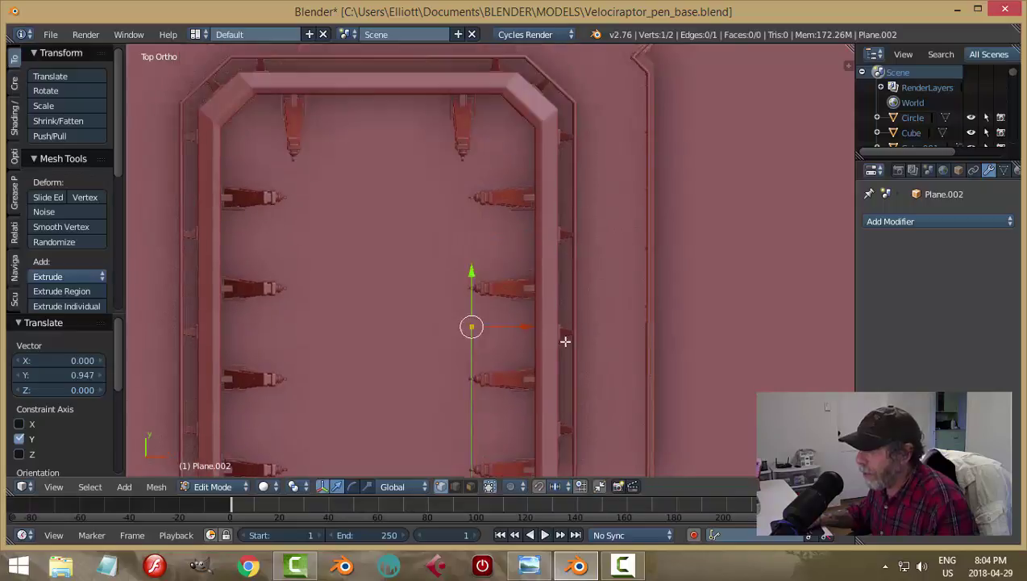
{"action": "left_click_drag", "start_coordinate": [461, 348], "coordinate": [483, 214]}
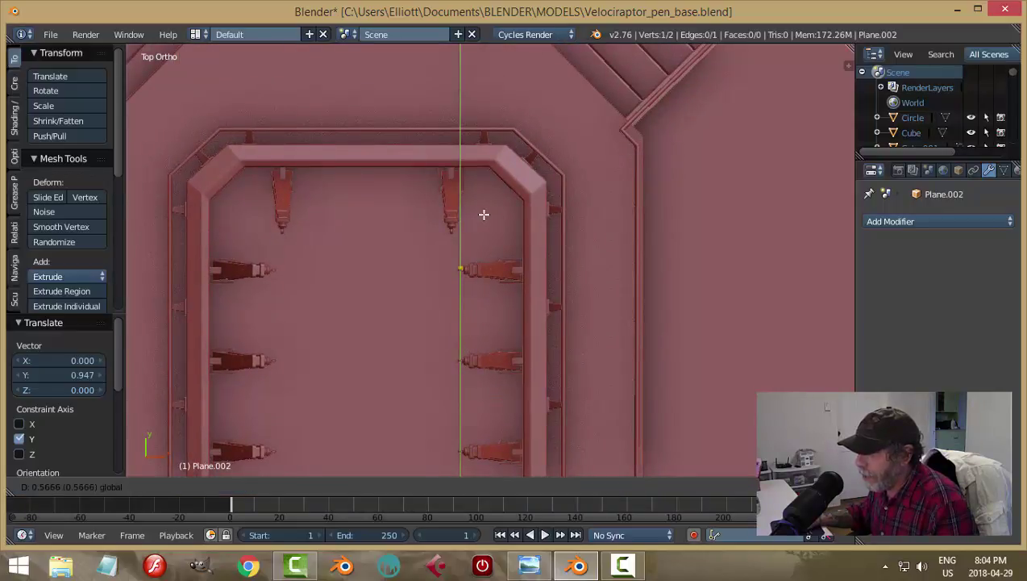
{"action": "left_click_drag", "start_coordinate": [485, 217], "coordinate": [516, 235]}
{"action": "scroll", "coordinate": [564, 272], "scroll_direction": "up", "scroll_amount": 6}
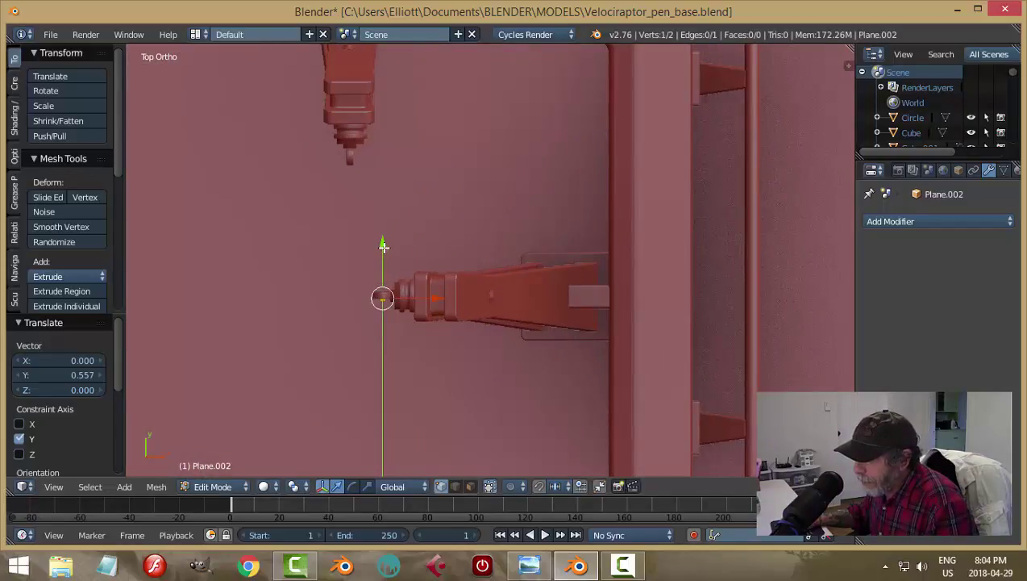
{"action": "left_click_drag", "start_coordinate": [384, 246], "coordinate": [385, 245]}
{"action": "scroll", "coordinate": [458, 352], "scroll_direction": "up", "scroll_amount": 2}
{"action": "middle_click_drag", "start_coordinate": [459, 355], "coordinate": [611, 346], "text": "shift"}
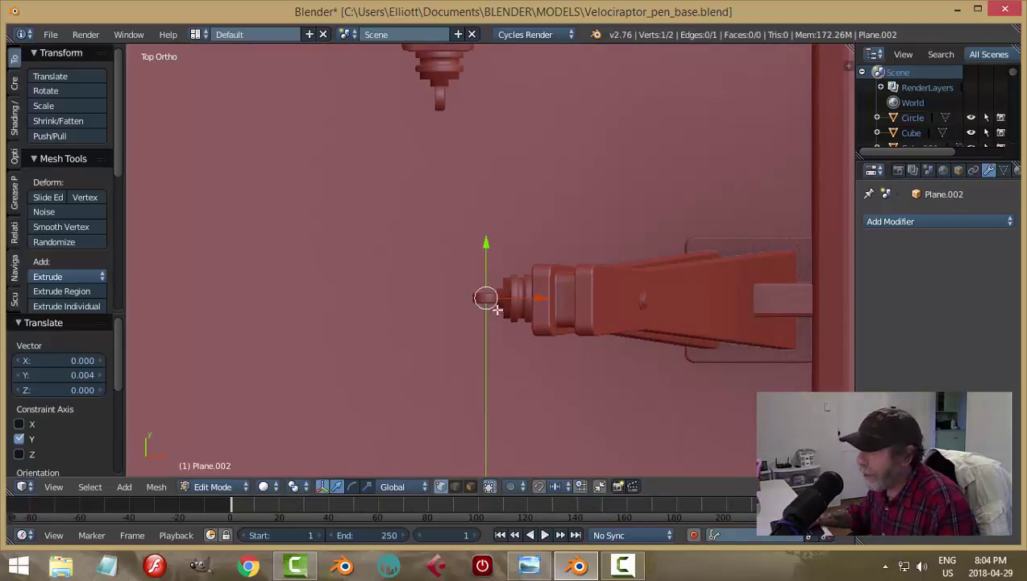
Extrude a vertex to the adjacent end post's top ring, about -0.039 in X and 0.164 in Y, and check it from oblique angles
{"action": "key", "text": "e"}
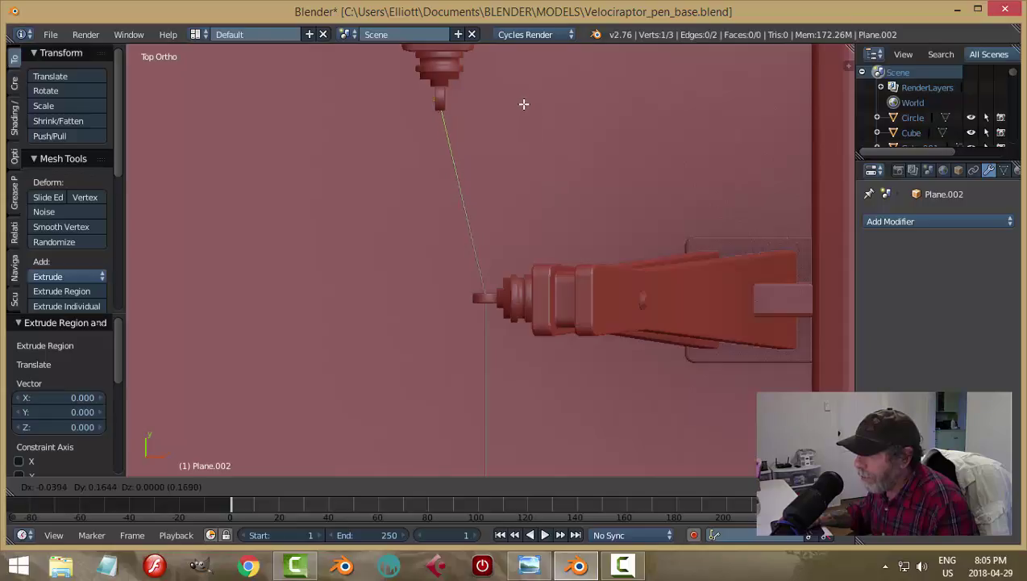
{"action": "left_click", "coordinate": [523, 102]}
{"action": "middle_click_drag", "start_coordinate": [648, 201], "coordinate": [481, 86]}
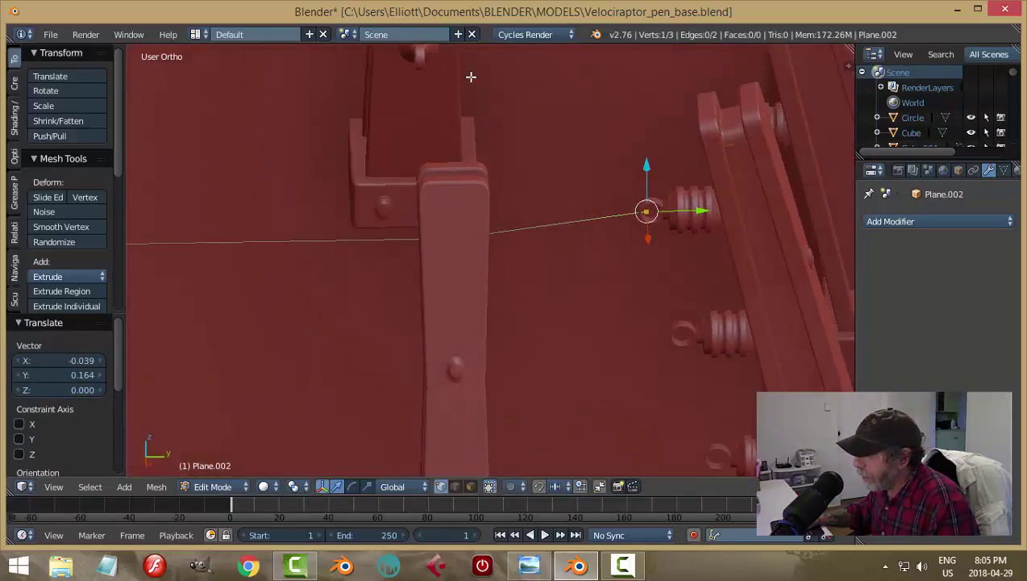
{"action": "middle_click_drag", "start_coordinate": [592, 249], "coordinate": [684, 369]}
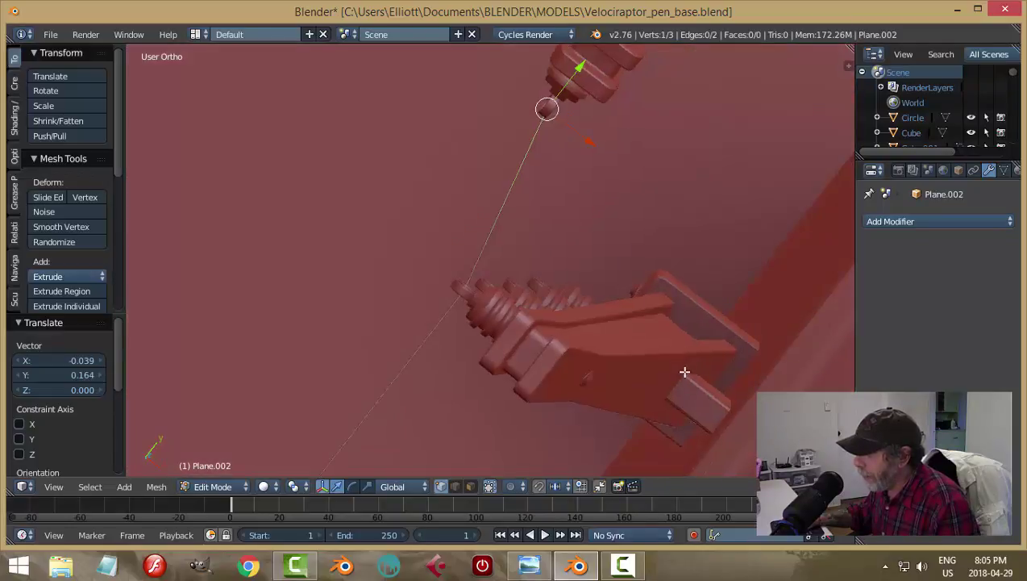
In the top view, extrude another vertex in place at the end post's ring
{"action": "key", "text": "KP_7"}
{"action": "scroll", "coordinate": [606, 241], "scroll_direction": "down", "scroll_amount": 5}
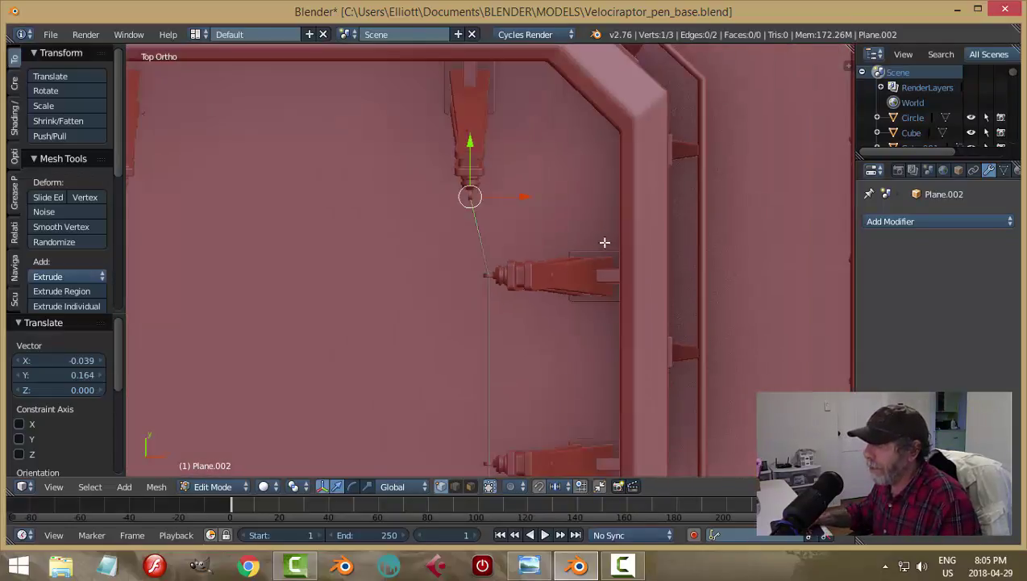
{"action": "middle_click_drag", "start_coordinate": [604, 235], "coordinate": [712, 302], "text": "shift"}
{"action": "key", "text": "e"}
{"action": "left_click", "coordinate": [711, 302]}
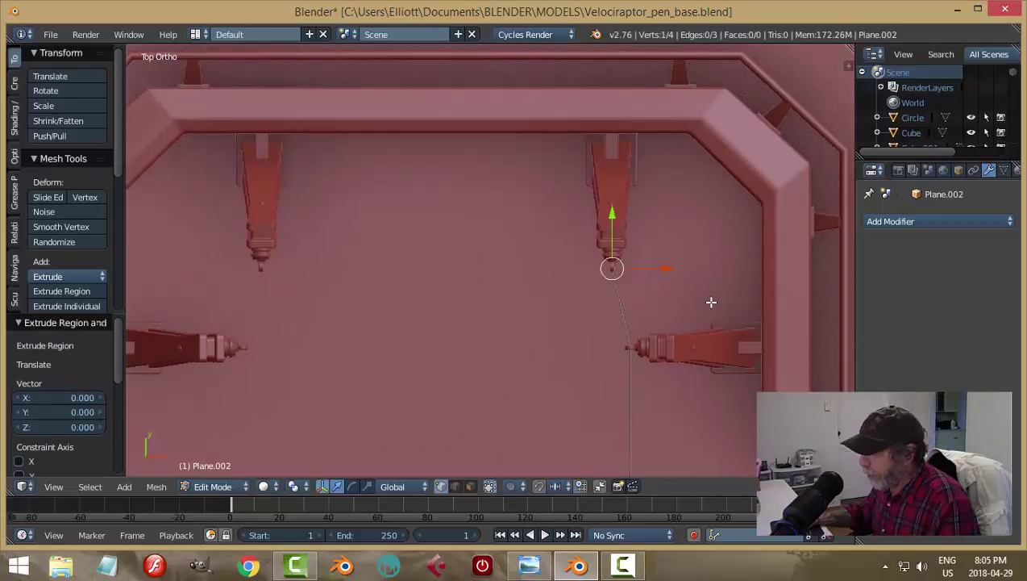
{"action": "key", "text": "g"}
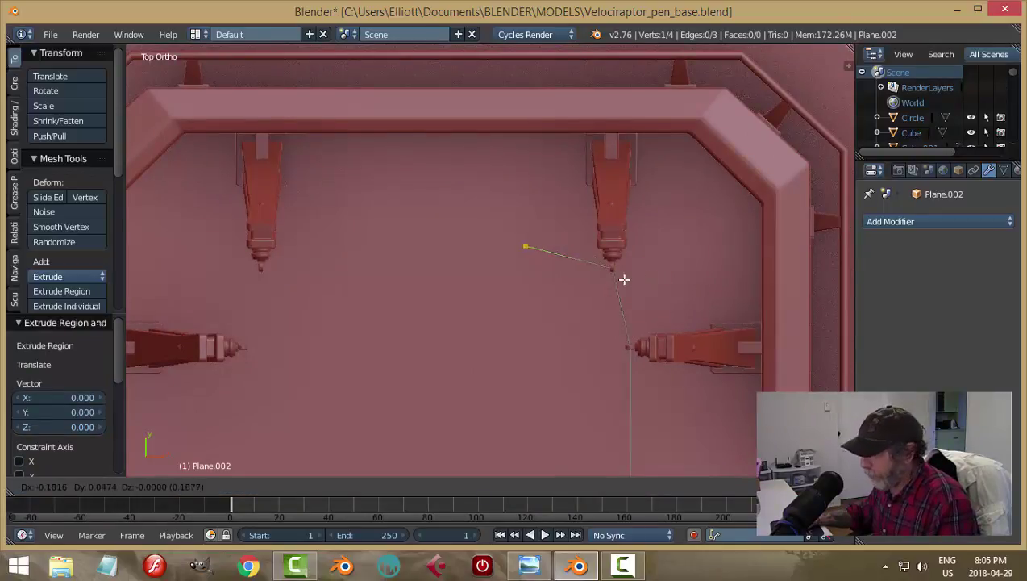
{"action": "key", "text": "g"}
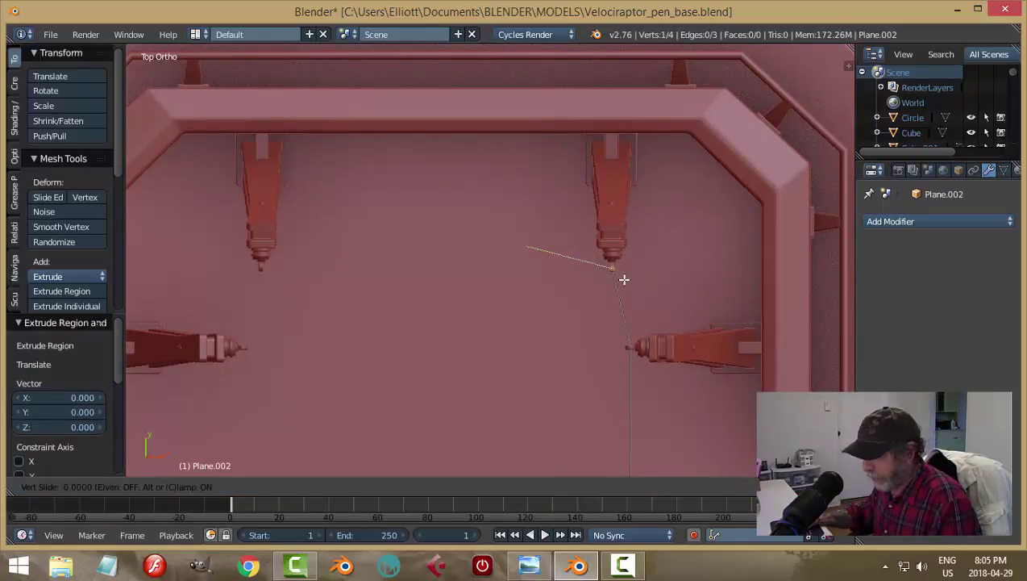
{"action": "key", "text": "Escape"}
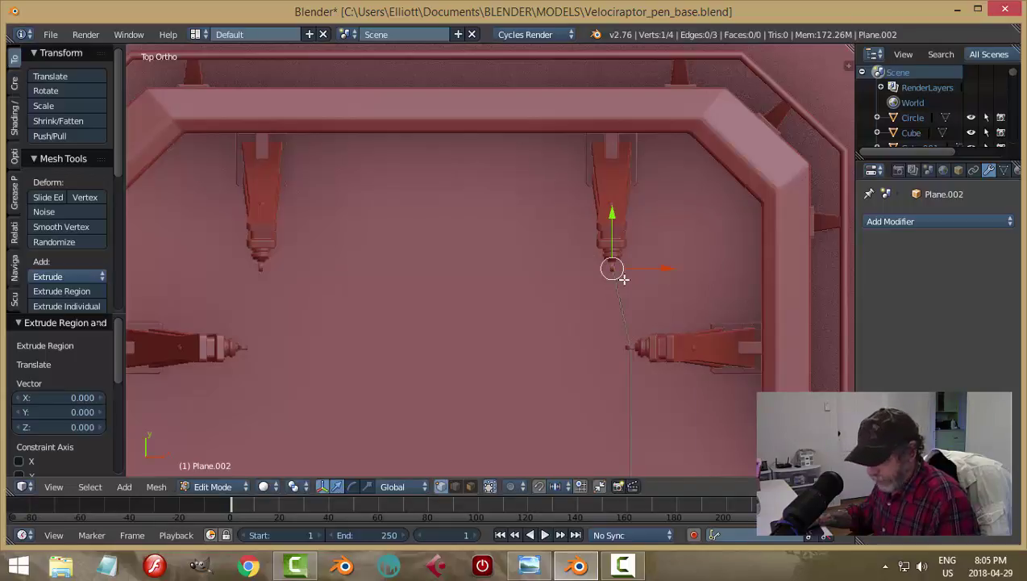
Move the new vertex about -0.734 along X to the other end post's insulator ring
{"action": "key", "text": "g"}
{"action": "key", "text": "x"}
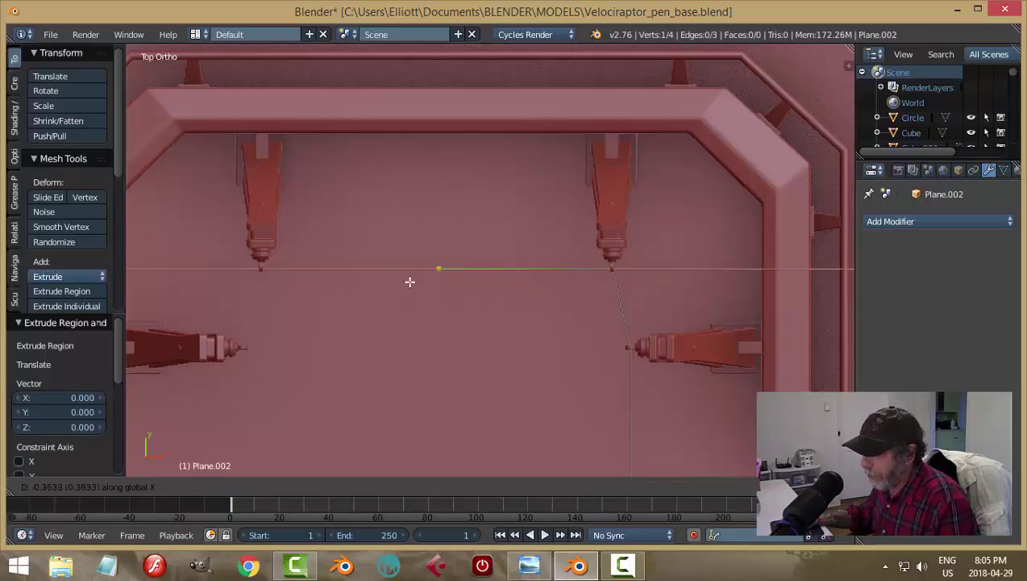
{"action": "left_click", "coordinate": [273, 288]}
{"action": "scroll", "coordinate": [532, 325], "scroll_direction": "left", "scroll_amount": 4, "text": "ctrl"}
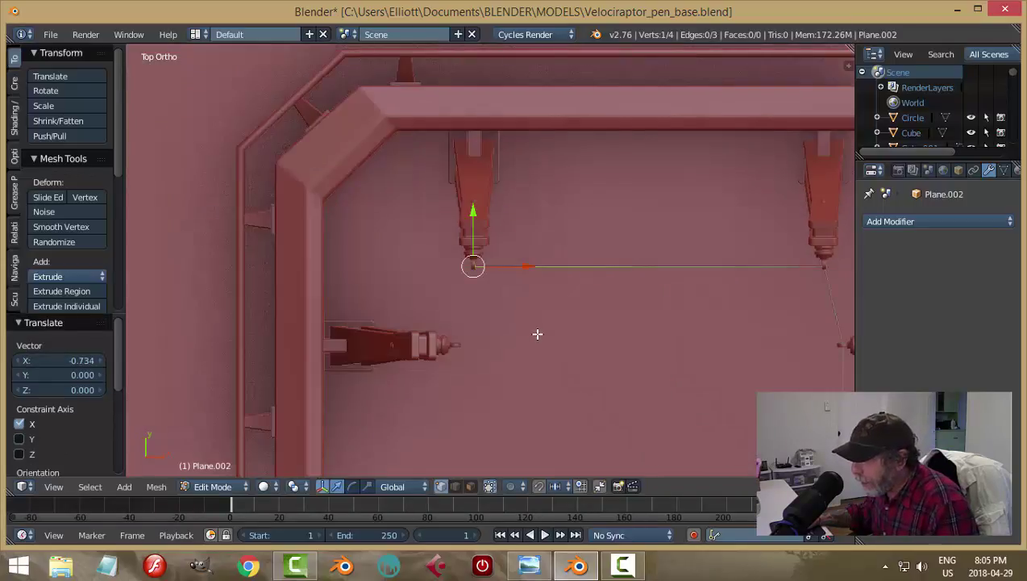
Extrude a vertex to the nearest post ring of the opposite side row, about -0.034 in X and -0.163 in Y, and check its placement
{"action": "scroll", "coordinate": [537, 335], "scroll_direction": "up", "scroll_amount": 2}
{"action": "scroll", "coordinate": [548, 351], "scroll_direction": "up", "scroll_amount": 1}
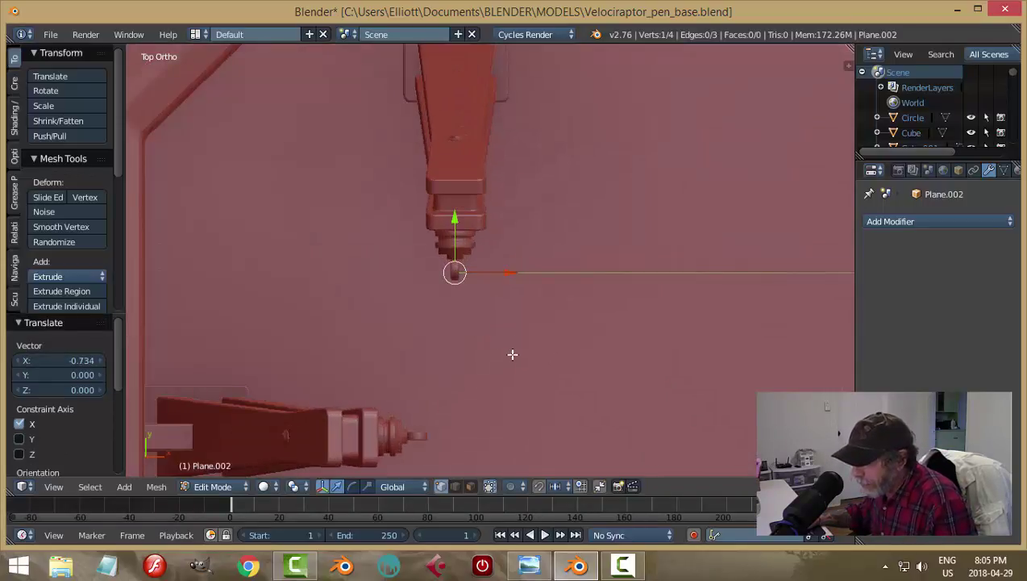
{"action": "key", "text": "e"}
{"action": "key", "text": "g"}
{"action": "key", "text": "g"}
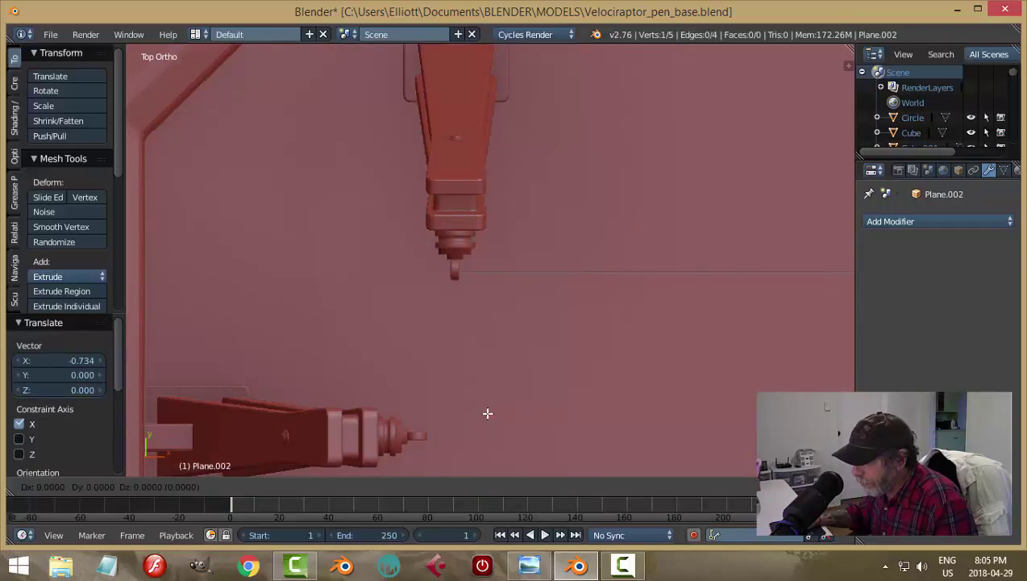
{"action": "left_click", "coordinate": [476, 82]}
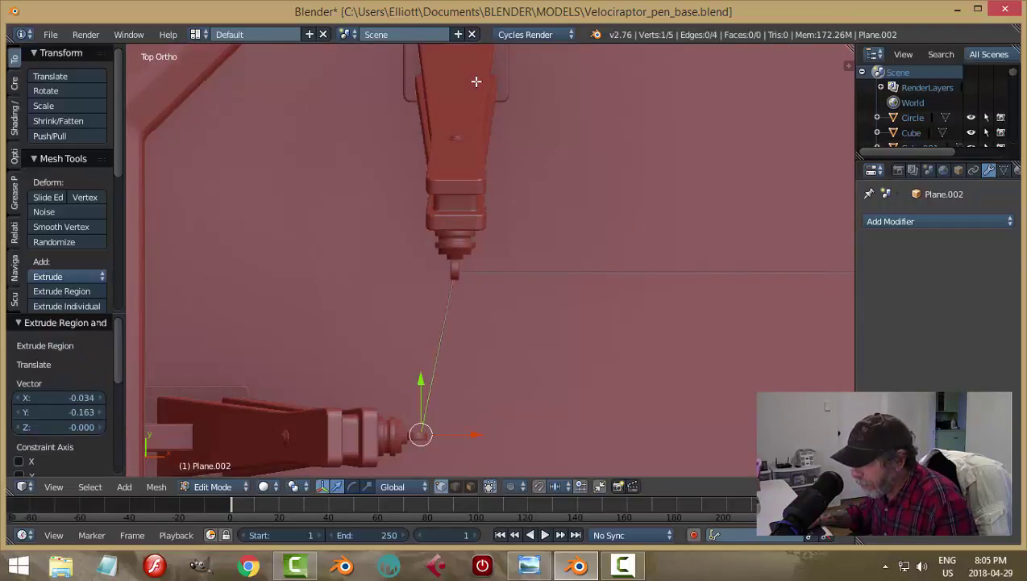
{"action": "middle_click_drag", "start_coordinate": [551, 311], "coordinate": [571, 226]}
{"action": "scroll", "coordinate": [571, 229], "scroll_direction": "down", "scroll_amount": 4}
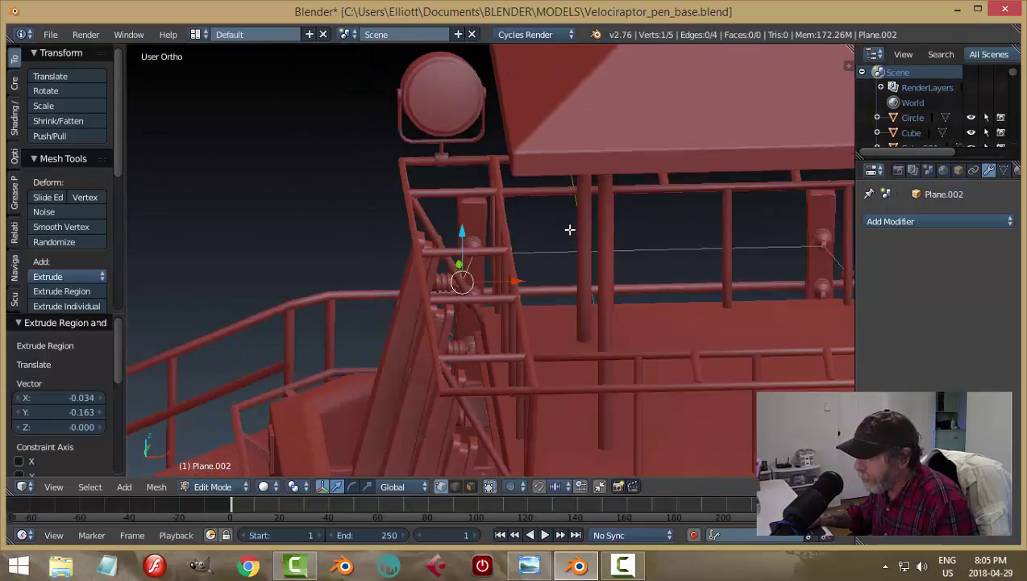
From the top view, extrude a vertex at this side post's ring and move it about -0.665 along Y beside the row
{"action": "key", "text": "KP_7"}
{"action": "scroll", "coordinate": [583, 322], "scroll_direction": "down", "scroll_amount": 4}
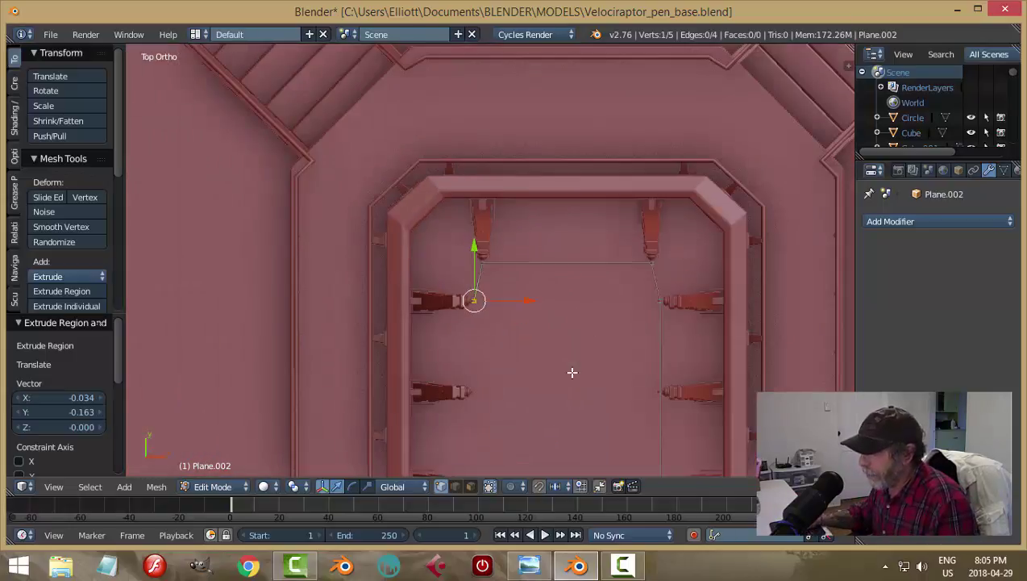
{"action": "middle_click_drag", "start_coordinate": [567, 372], "coordinate": [554, 243], "text": "shift"}
{"action": "scroll", "coordinate": [555, 243], "scroll_direction": "up", "scroll_amount": 3}
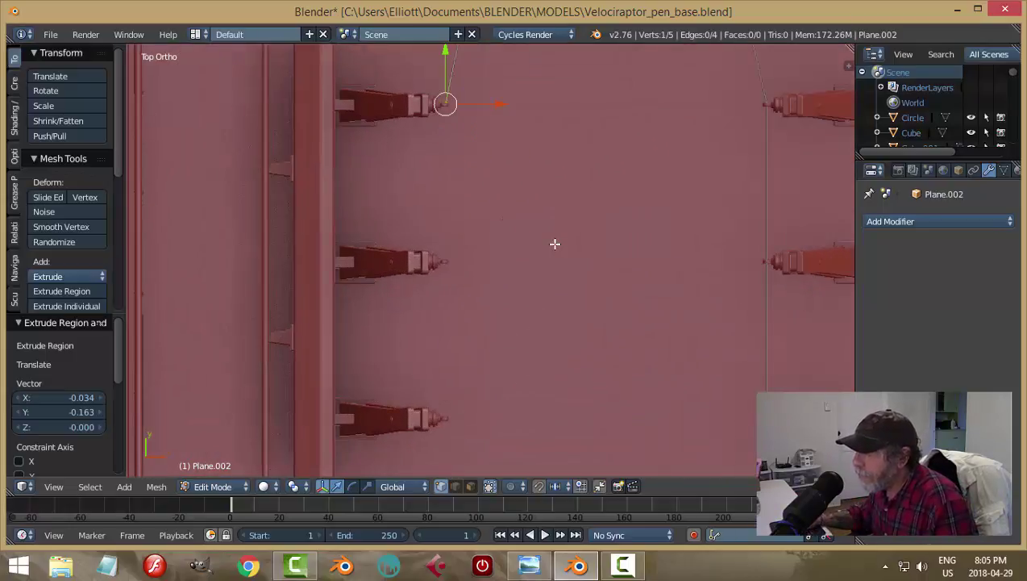
{"action": "key", "text": "e"}
{"action": "left_click", "coordinate": [555, 243]}
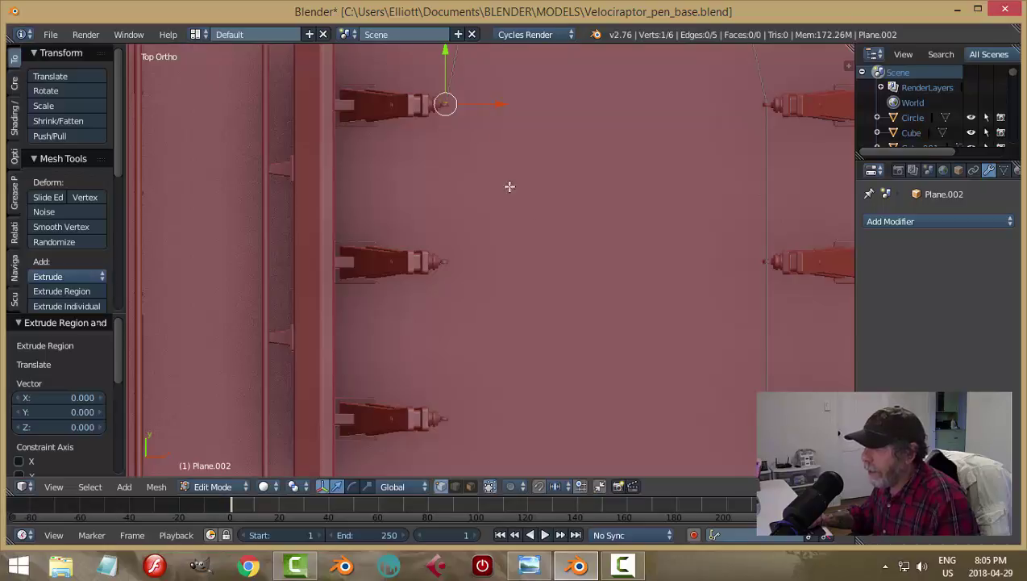
{"action": "left_click_drag", "start_coordinate": [445, 52], "coordinate": [484, 303]}
{"action": "scroll", "coordinate": [569, 242], "scroll_direction": "down", "scroll_amount": 5, "text": "shift"}
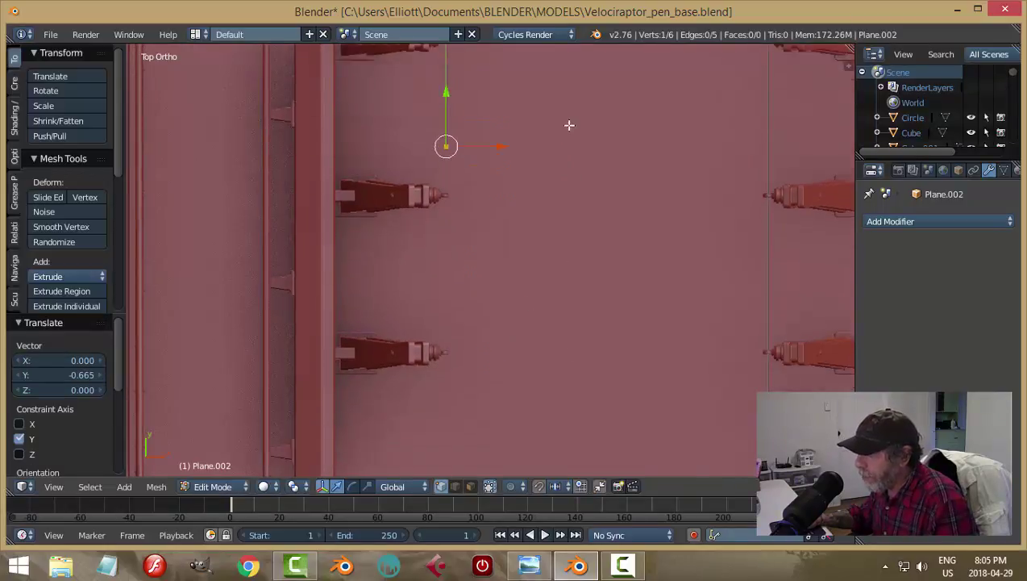
Continue that vertex along Y by about -0.953 and -0.349 to the ring of the row's last side post
{"action": "scroll", "coordinate": [569, 234], "scroll_direction": "down", "scroll_amount": 1}
{"action": "middle_click_drag", "start_coordinate": [571, 283], "coordinate": [563, 221], "text": "shift"}
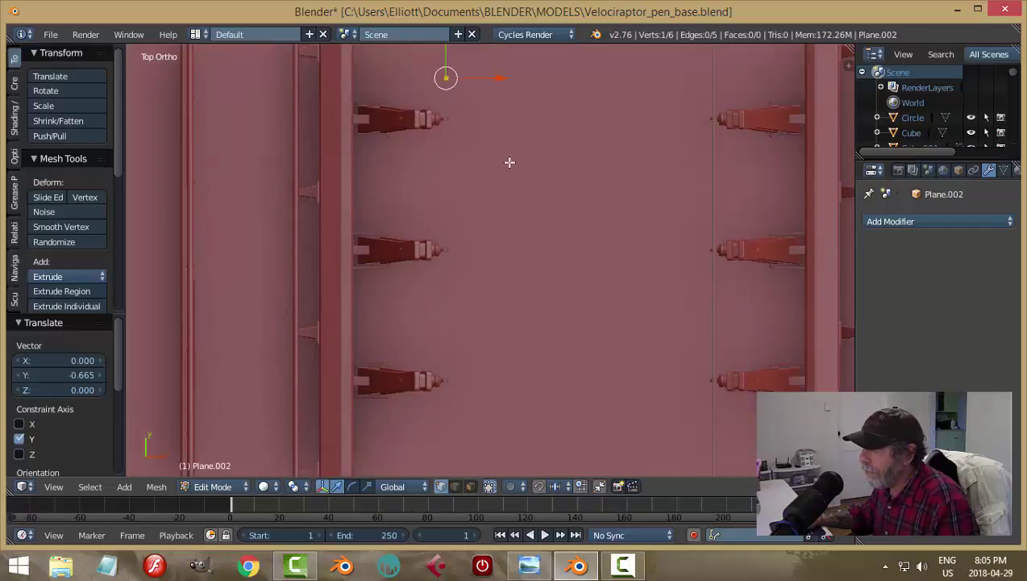
{"action": "scroll", "coordinate": [510, 163], "scroll_direction": "down", "scroll_amount": 1}
{"action": "left_click_drag", "start_coordinate": [455, 54], "coordinate": [462, 317]}
{"action": "scroll", "coordinate": [468, 190], "scroll_direction": "down", "scroll_amount": 4, "text": "shift"}
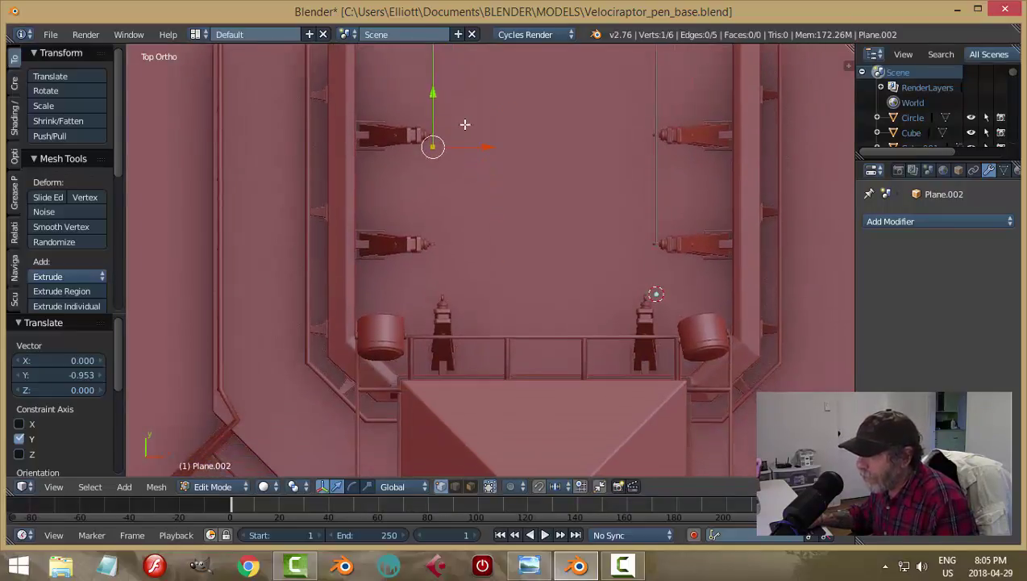
{"action": "left_click_drag", "start_coordinate": [430, 122], "coordinate": [422, 166]}
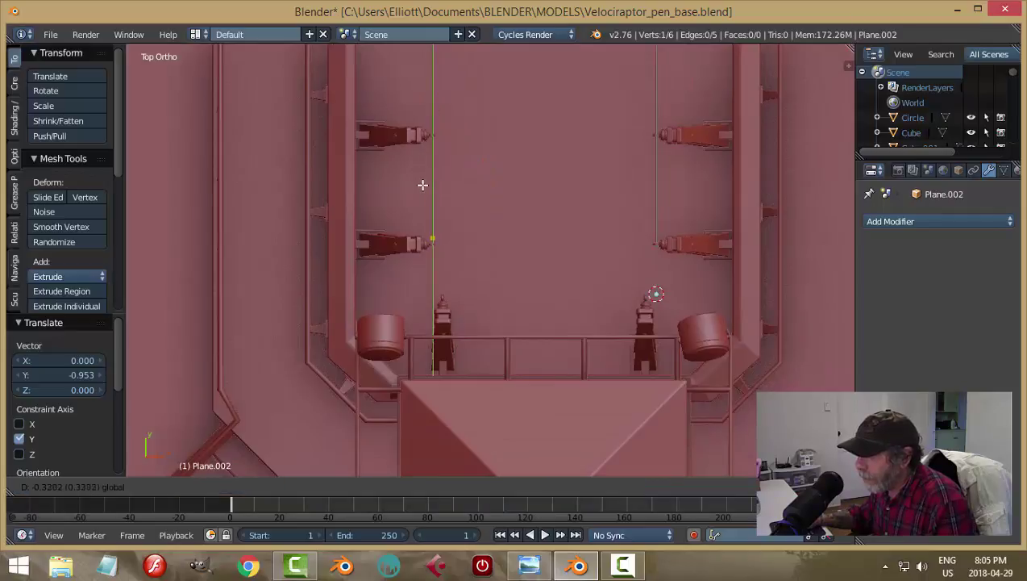
{"action": "left_click", "coordinate": [423, 193]}
{"action": "scroll", "coordinate": [519, 293], "scroll_direction": "up", "scroll_amount": 5}
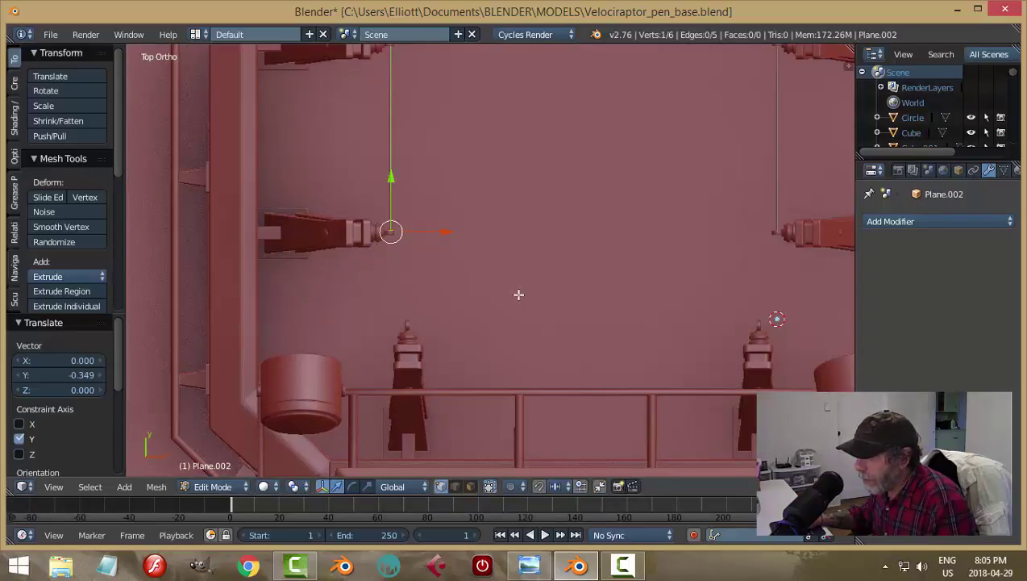
Extrude a vertex to the ring of the adjacent post by the railing, about 0.036 in X and -0.193 in Y, and check its placement
{"action": "middle_click_drag", "start_coordinate": [452, 291], "coordinate": [546, 214], "text": "shift"}
{"action": "scroll", "coordinate": [546, 216], "scroll_direction": "up", "scroll_amount": 3}
{"action": "scroll", "coordinate": [540, 242], "scroll_direction": "down", "scroll_amount": 2}
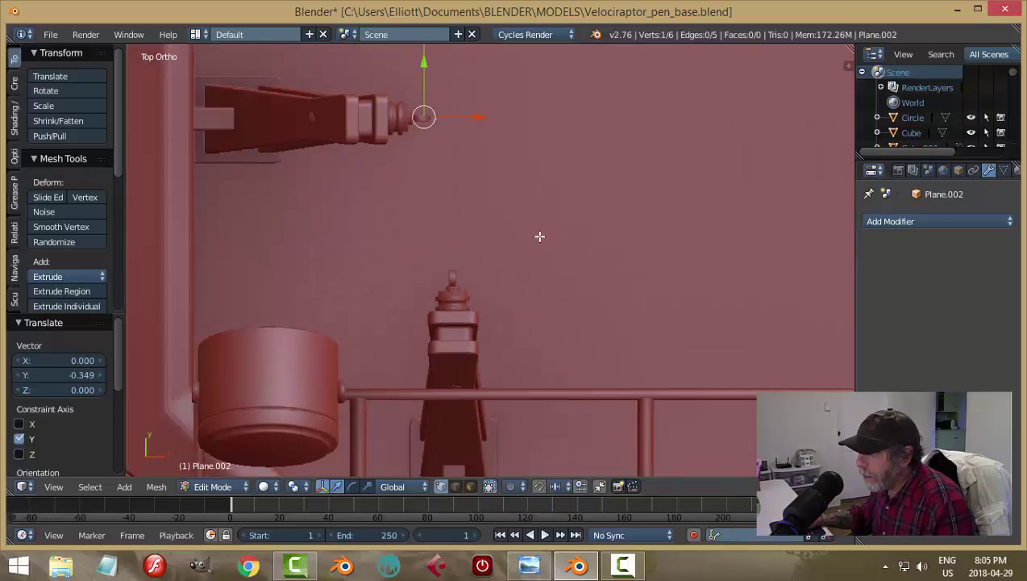
{"action": "key", "text": "e"}
{"action": "right_click", "coordinate": [537, 225]}
{"action": "key", "text": "g"}
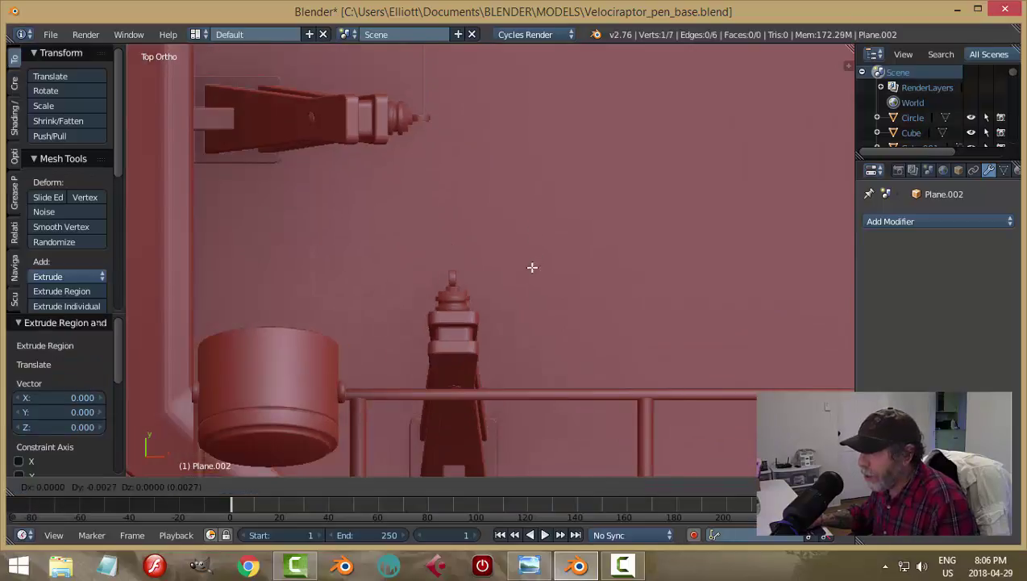
{"action": "left_click", "coordinate": [567, 385]}
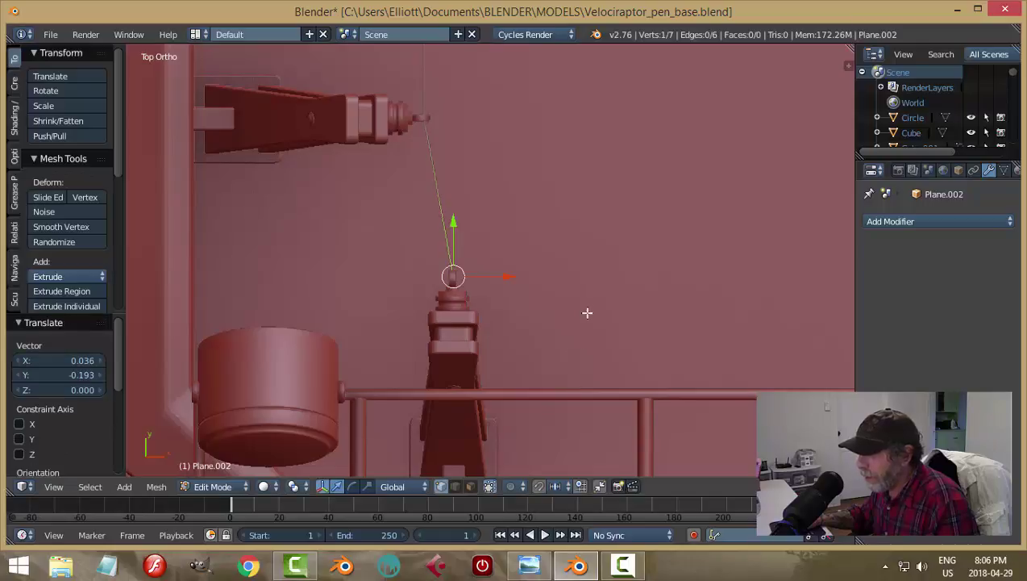
{"action": "middle_click_drag", "start_coordinate": [597, 310], "coordinate": [502, 312]}
{"action": "key", "text": "KP_7"}
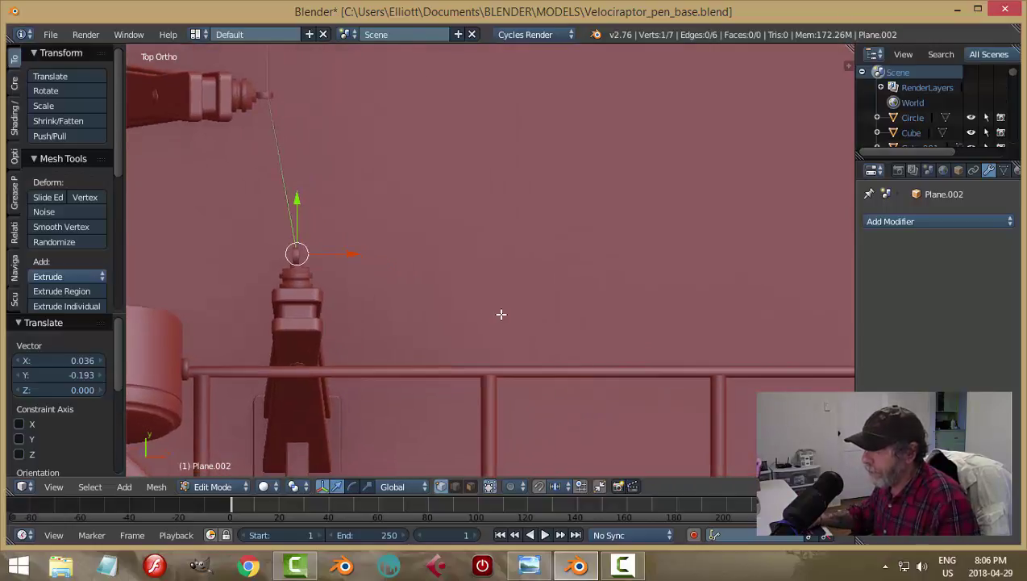
Extrude a vertex along X by about 0.347 and 0.386 to the ring of the other post by the railing
{"action": "key", "text": "e"}
{"action": "left_click", "coordinate": [501, 314]}
{"action": "key", "text": "g"}
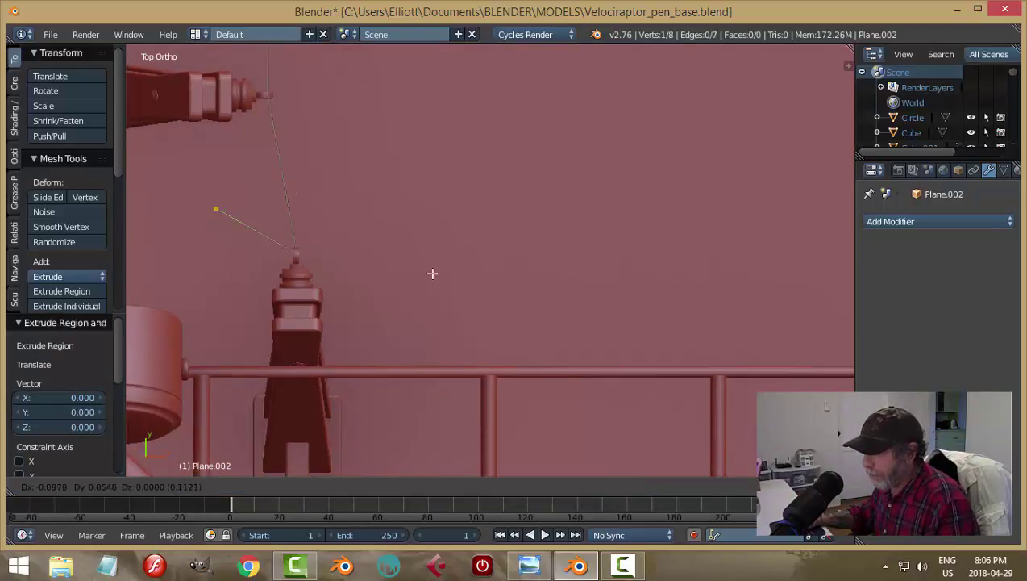
{"action": "key", "text": "x"}
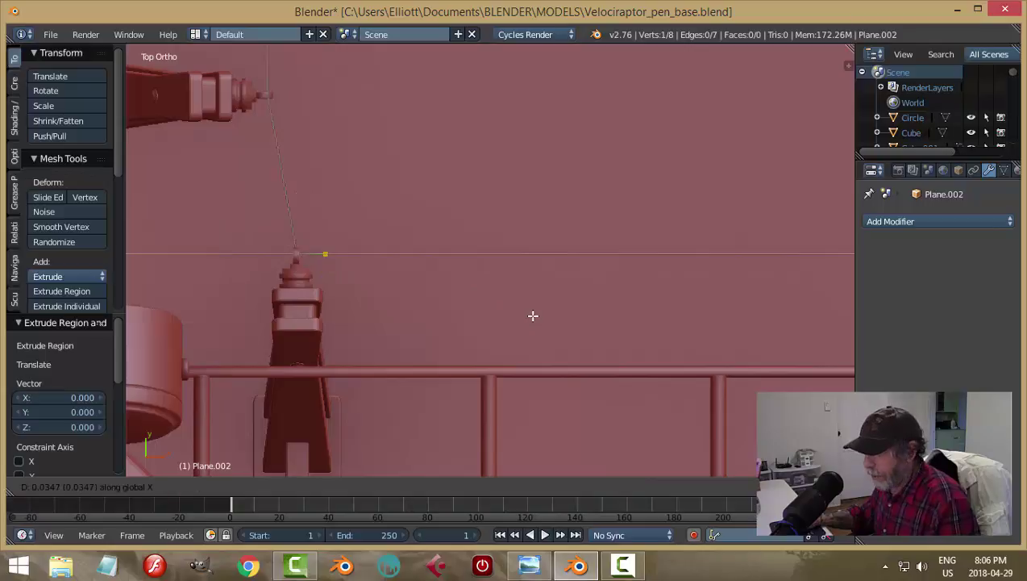
{"action": "left_click", "coordinate": [788, 334]}
{"action": "middle_click_drag", "start_coordinate": [750, 344], "coordinate": [486, 310], "text": "shift"}
{"action": "left_click_drag", "start_coordinate": [375, 227], "coordinate": [695, 276]}
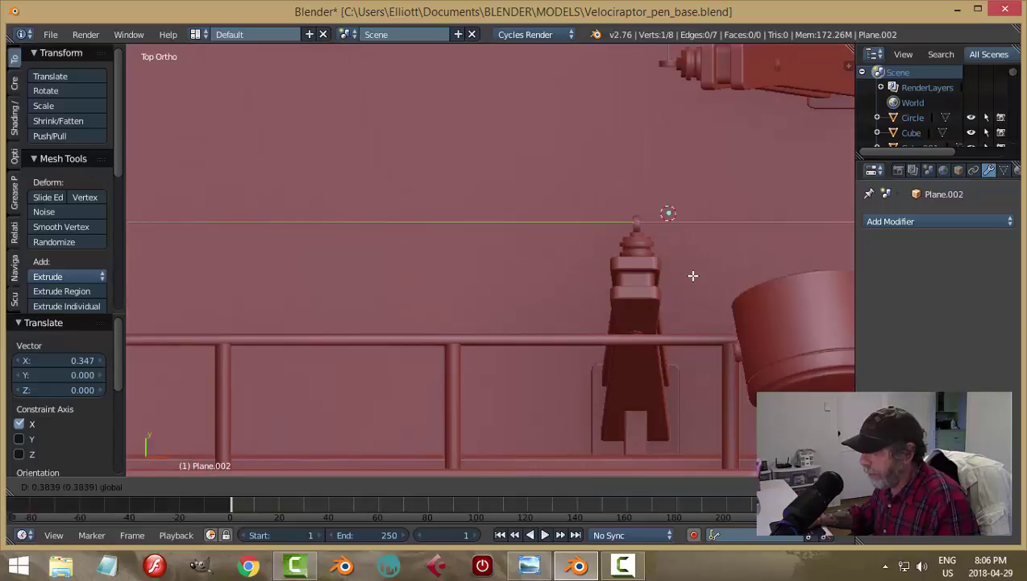
{"action": "left_click_drag", "start_coordinate": [694, 279], "coordinate": [695, 278]}
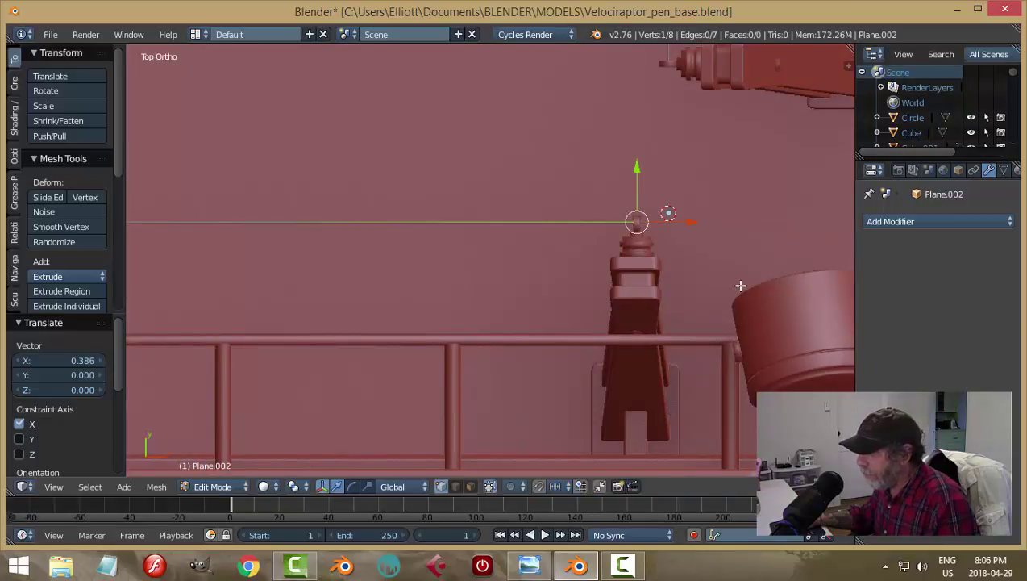
Extrude a vertex to the ring of the adjacent side post where the wire began, about 0.038 in X and 0.192 in Y
{"action": "middle_click_drag", "start_coordinate": [735, 288], "coordinate": [559, 315], "text": "shift"}
{"action": "scroll", "coordinate": [603, 282], "scroll_direction": "up", "scroll_amount": 2}
{"action": "middle_click_drag", "start_coordinate": [619, 198], "coordinate": [603, 328], "text": "shift"}
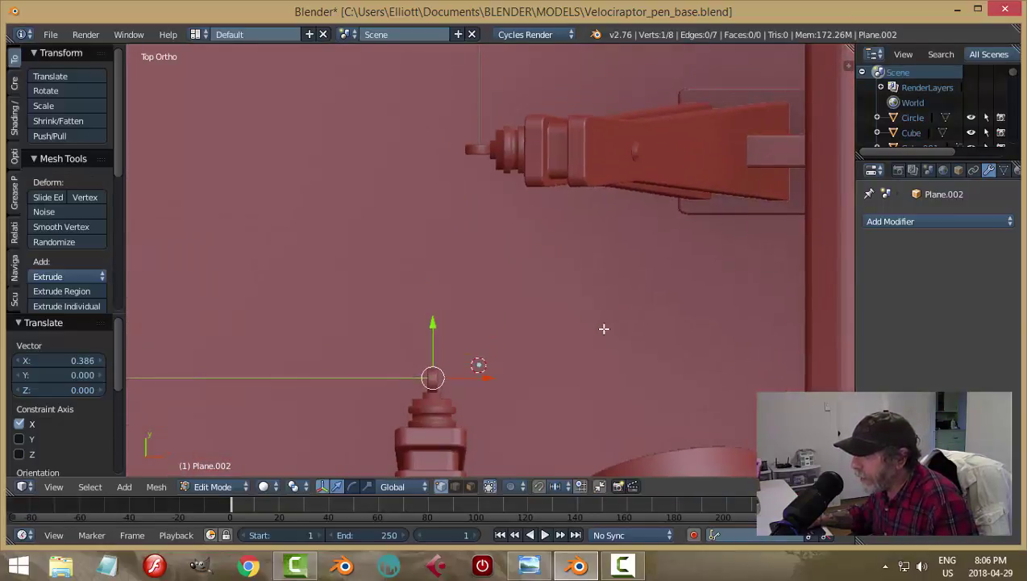
{"action": "key", "text": "e"}
{"action": "key", "text": "g"}
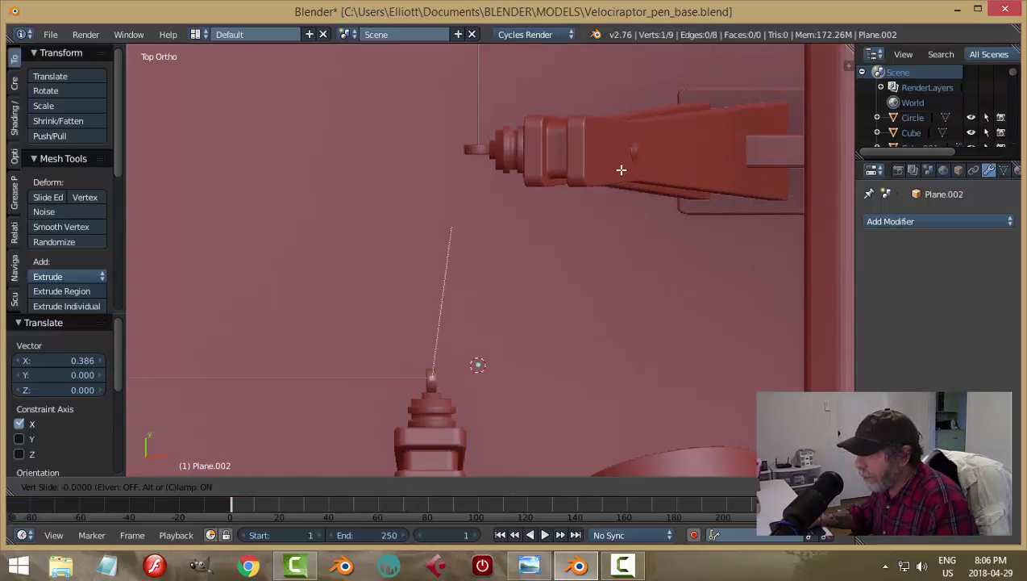
{"action": "key", "text": "g"}
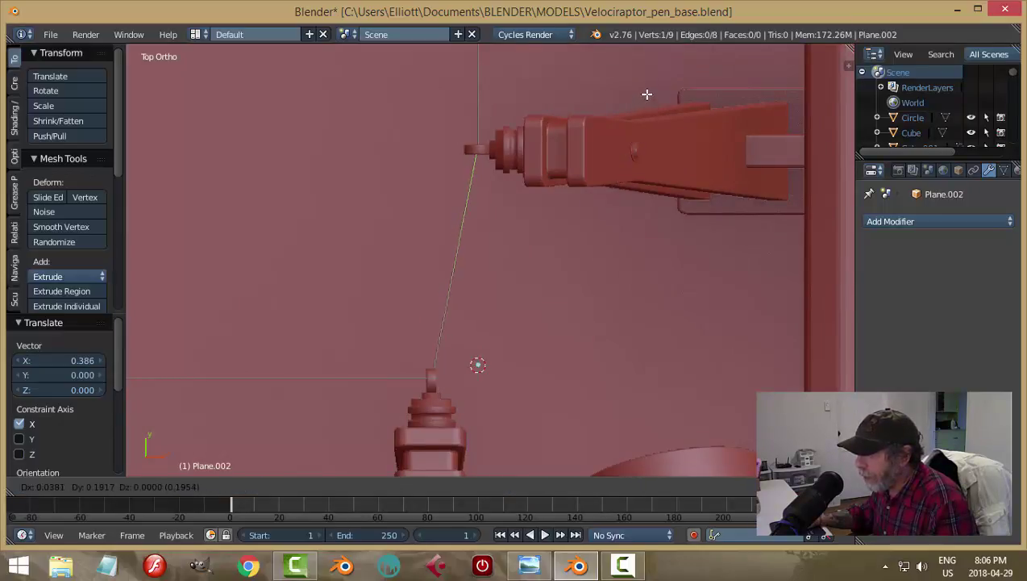
{"action": "left_click", "coordinate": [647, 94]}
In wireframe shading, nudge the end vertex about -0.002 in Y and 0.0006 in X to line it up near the wire's start vertex
{"action": "key", "text": "z"}
{"action": "left_click", "coordinate": [685, 216]}
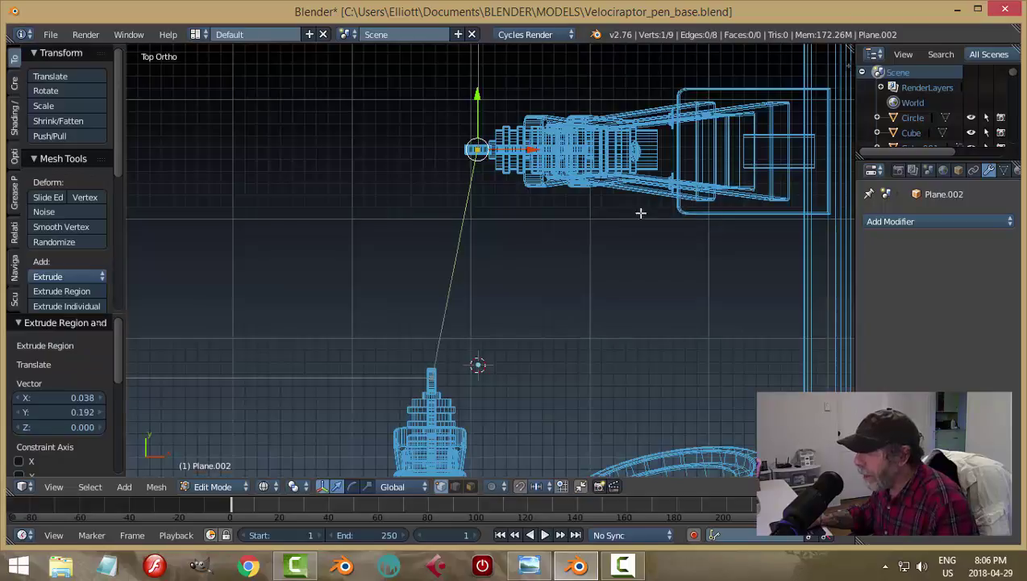
{"action": "scroll", "coordinate": [567, 177], "scroll_direction": "up", "scroll_amount": 3}
{"action": "middle_click_drag", "start_coordinate": [534, 157], "coordinate": [595, 312], "text": "shift"}
{"action": "scroll", "coordinate": [591, 379], "scroll_direction": "up", "scroll_amount": 3}
{"action": "scroll", "coordinate": [602, 395], "scroll_direction": "up", "scroll_amount": 2}
{"action": "scroll", "coordinate": [589, 306], "scroll_direction": "up", "scroll_amount": 3}
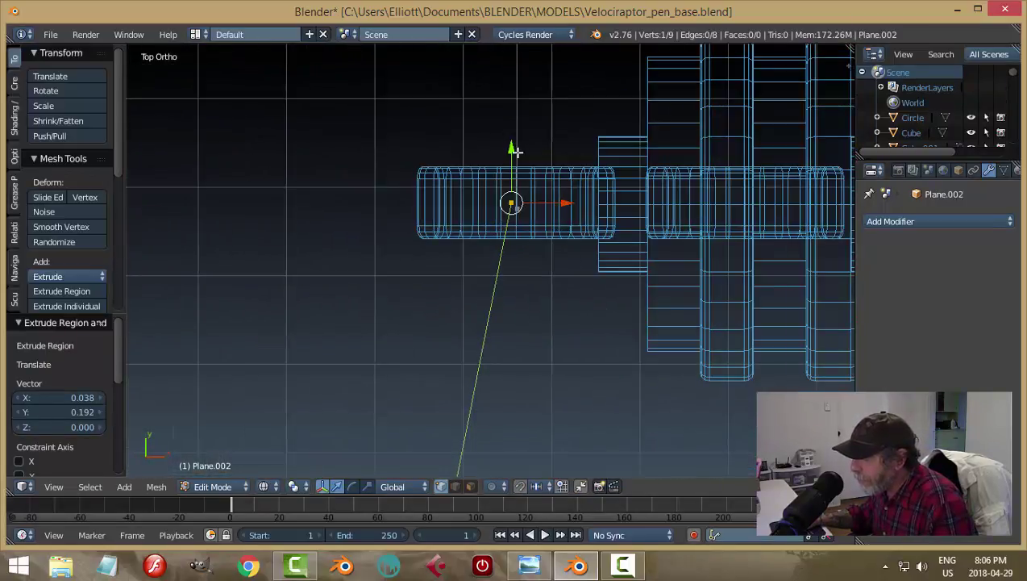
{"action": "left_click_drag", "start_coordinate": [516, 151], "coordinate": [536, 165]}
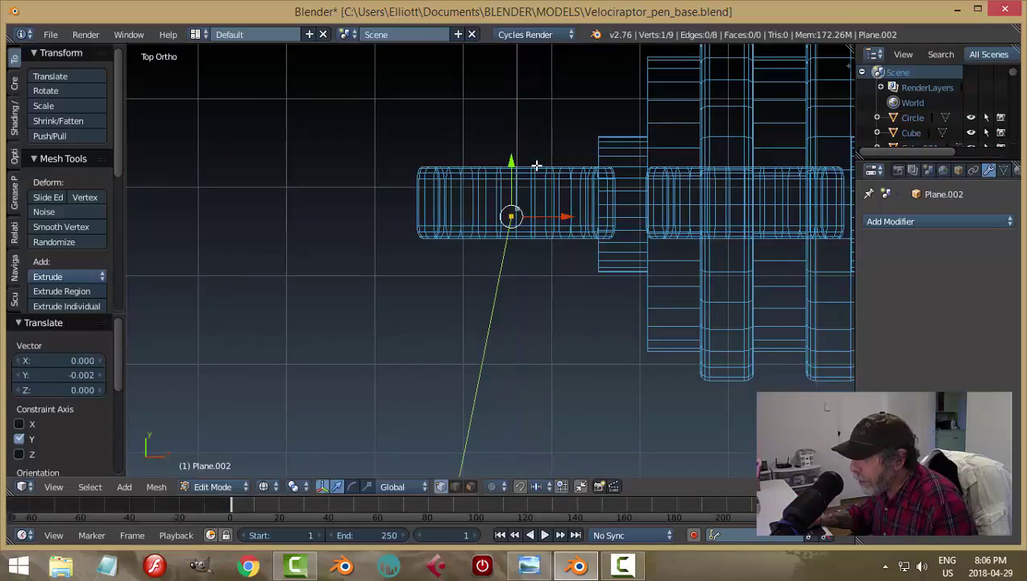
{"action": "left_click_drag", "start_coordinate": [556, 216], "coordinate": [591, 230]}
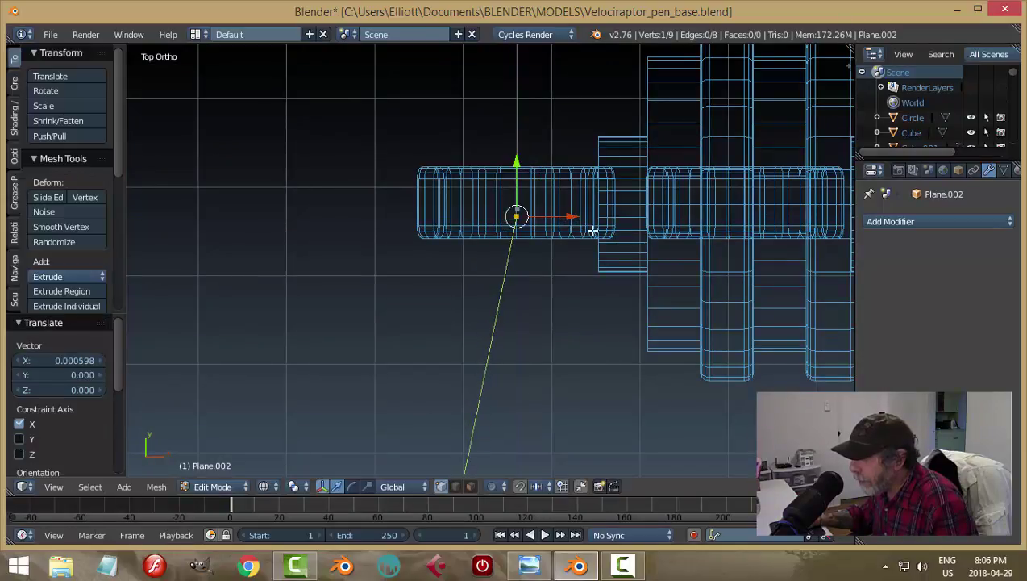
Join the wire's start and end vertices inside the ring with an edge to close the loop
{"action": "scroll", "coordinate": [617, 266], "scroll_direction": "up", "scroll_amount": 3}
{"action": "scroll", "coordinate": [617, 266], "scroll_direction": "up", "scroll_amount": 1}
{"action": "key", "text": "a"}
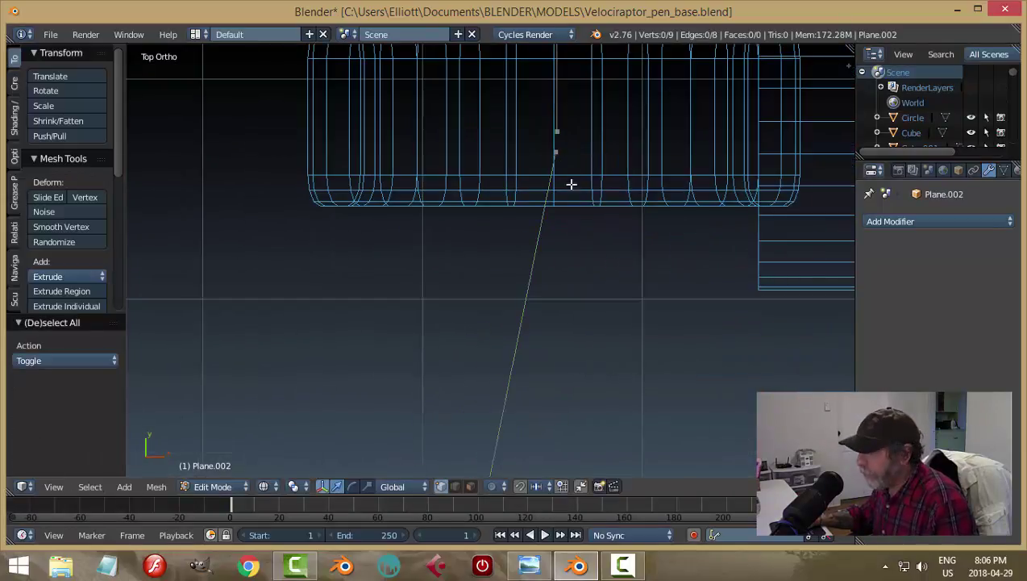
{"action": "left_click_drag", "start_coordinate": [522, 103], "coordinate": [570, 177]}
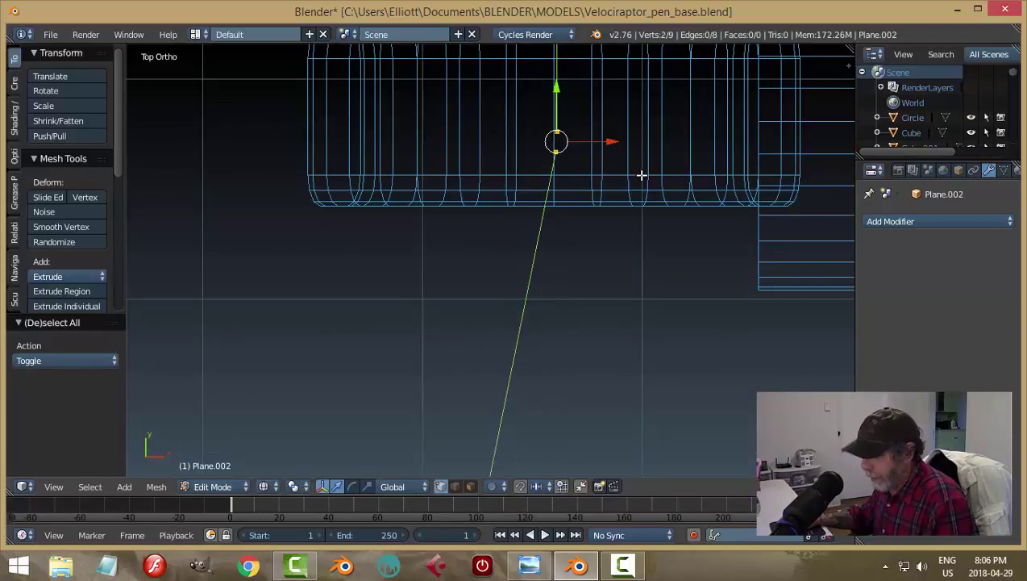
{"action": "key", "text": "f"}
{"action": "key", "text": "a"}
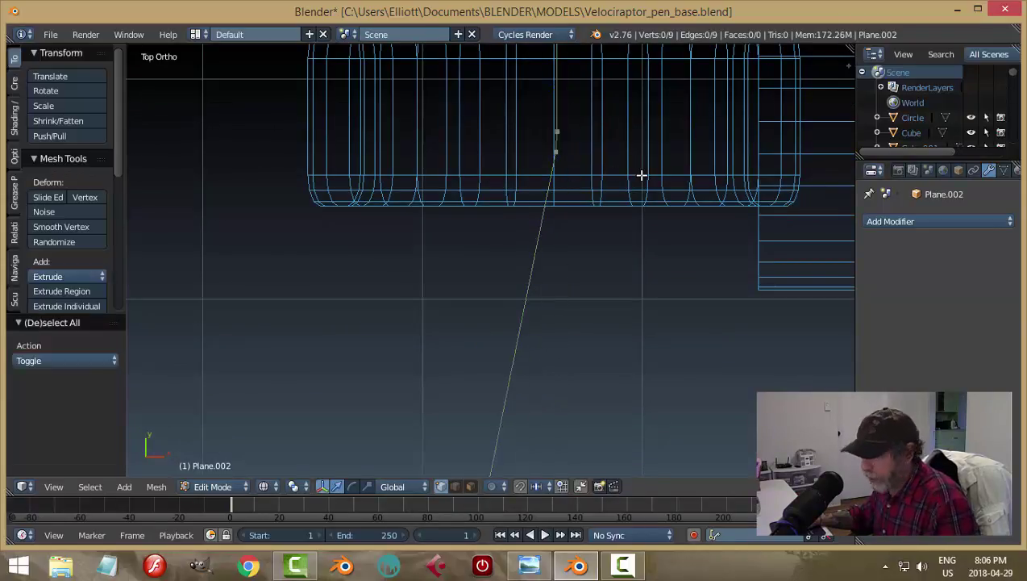
Dissolve the upper of the two ring vertices and move the remaining one slightly along positive Y inside the ring
{"action": "right_click", "coordinate": [564, 132]}
{"action": "key", "text": "x"}
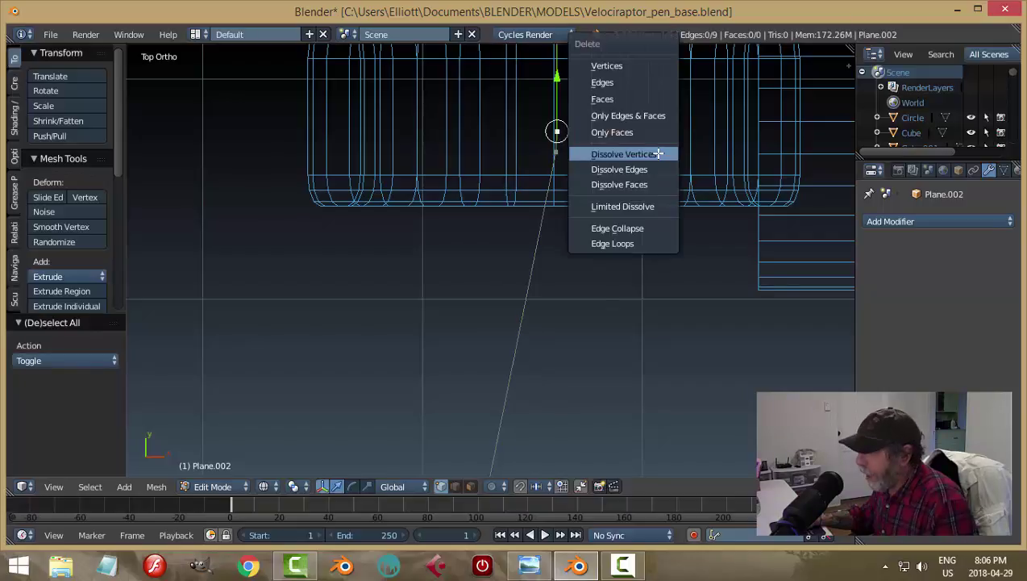
{"action": "left_click", "coordinate": [658, 153]}
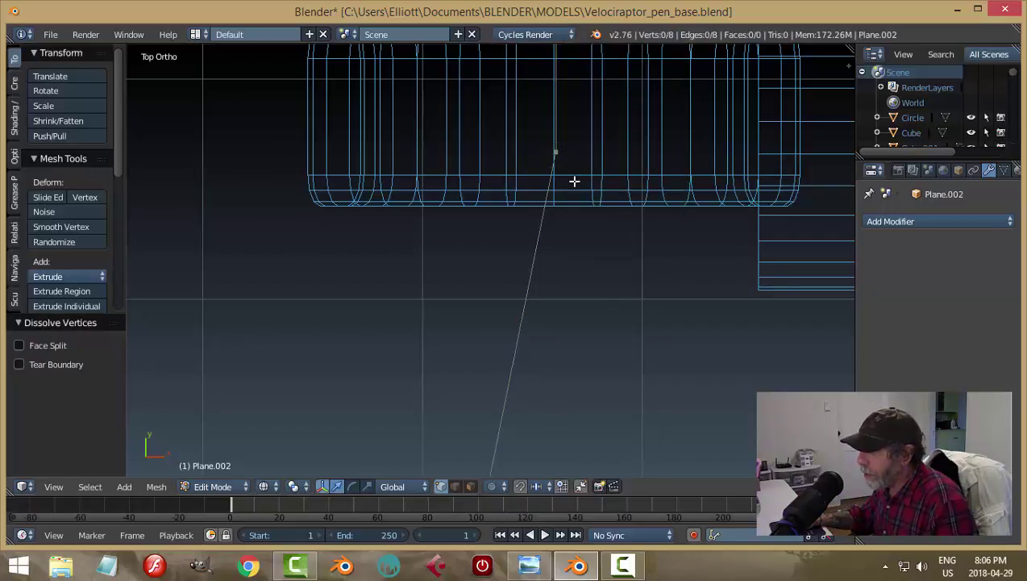
{"action": "right_click", "coordinate": [559, 154]}
{"action": "left_click_drag", "start_coordinate": [558, 97], "coordinate": [562, 71]}
{"action": "key", "text": "a"}
Back in solid shading, bevel all the wire's vertices with Vertex Only enabled, an amount of 0.010 and 3 segments
{"action": "key", "text": "z"}
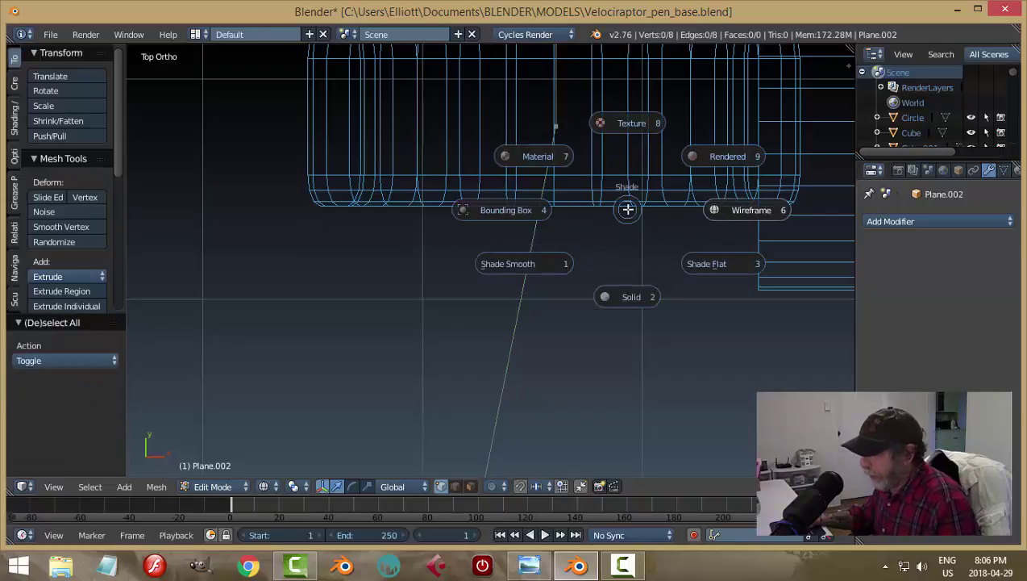
{"action": "left_click", "coordinate": [625, 299]}
{"action": "scroll", "coordinate": [694, 260], "scroll_direction": "down", "scroll_amount": 5}
{"action": "middle_click_drag", "start_coordinate": [660, 289], "coordinate": [540, 283]}
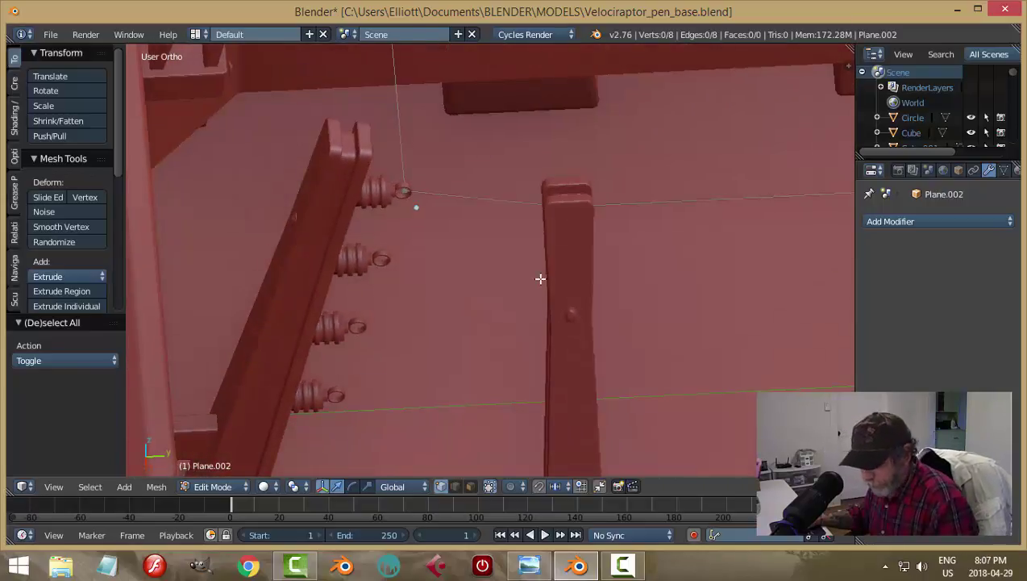
{"action": "key", "text": "a"}
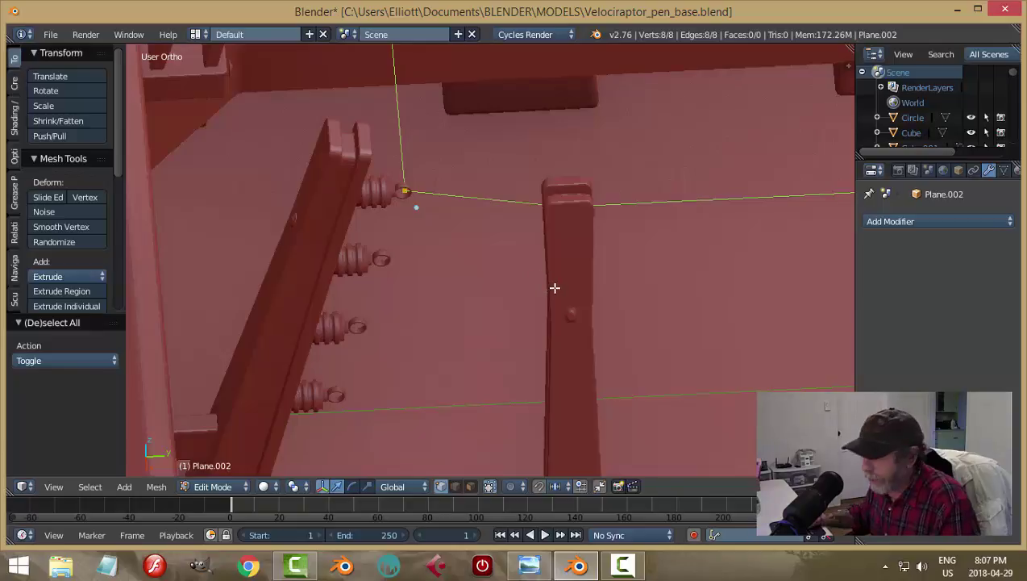
{"action": "key", "text": "ctrl+b"}
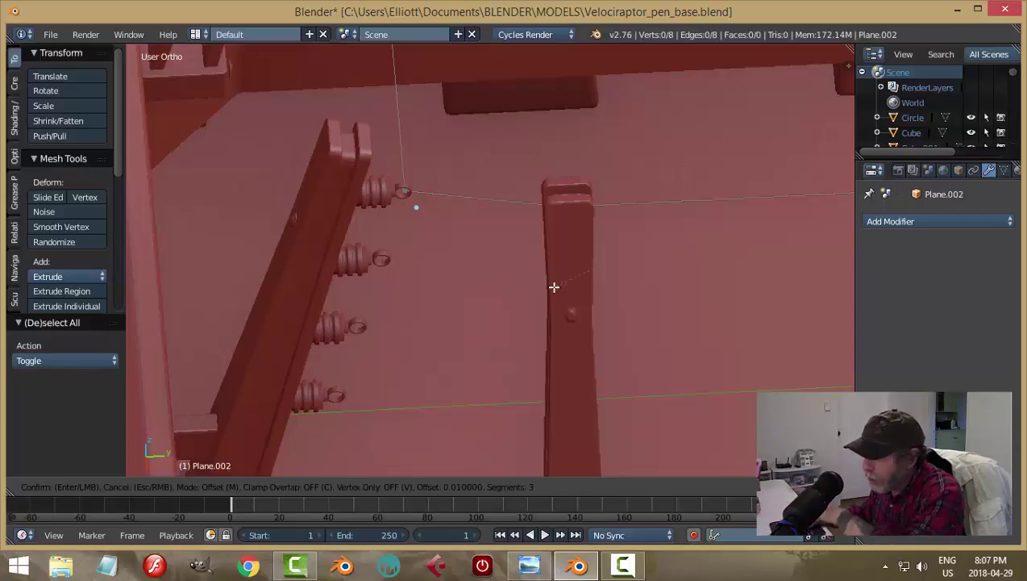
{"action": "left_click", "coordinate": [554, 287]}
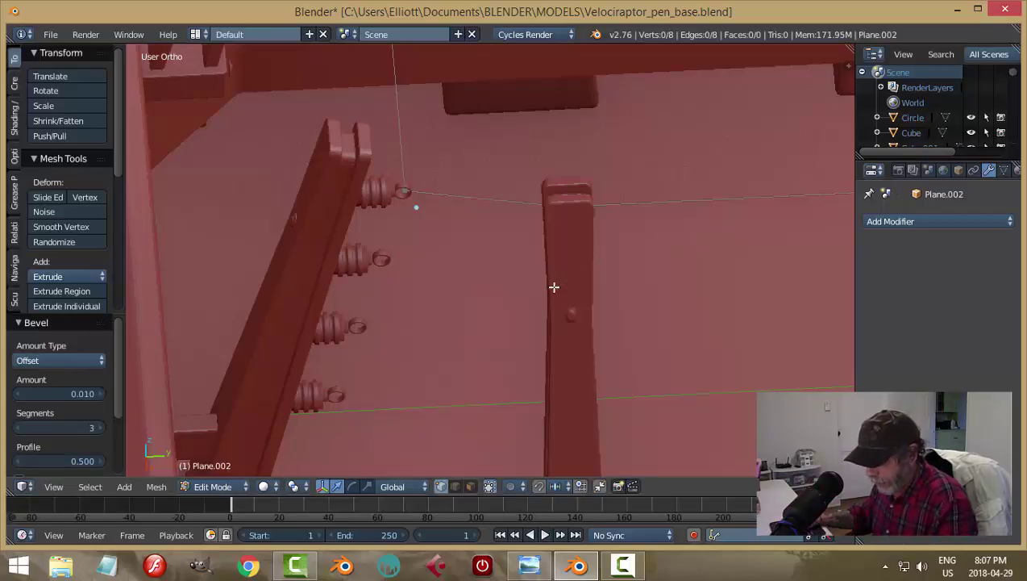
{"action": "key", "text": "F6"}
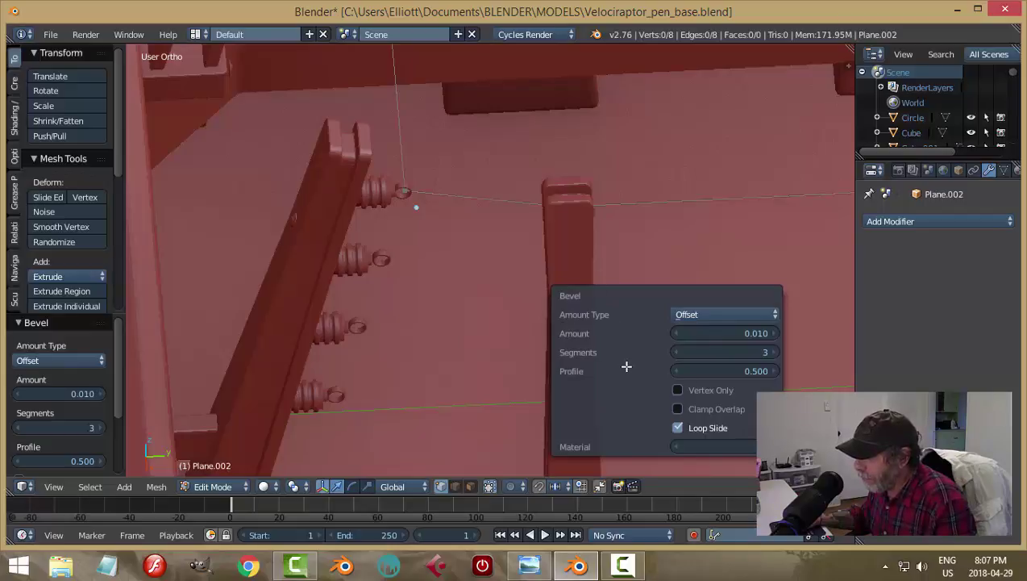
{"action": "left_click", "coordinate": [679, 390]}
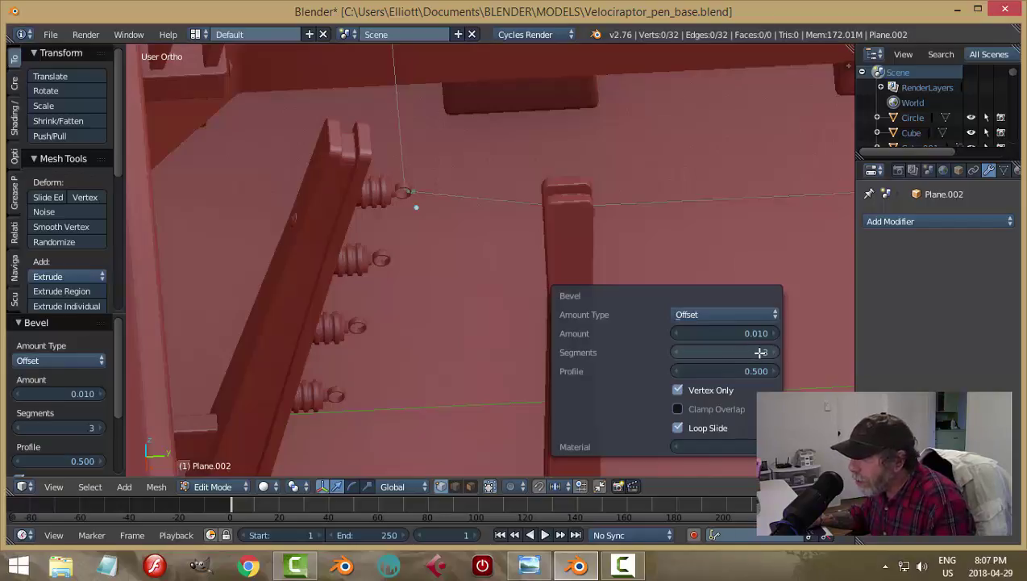
{"action": "left_click_drag", "start_coordinate": [725, 333], "coordinate": [739, 333]}
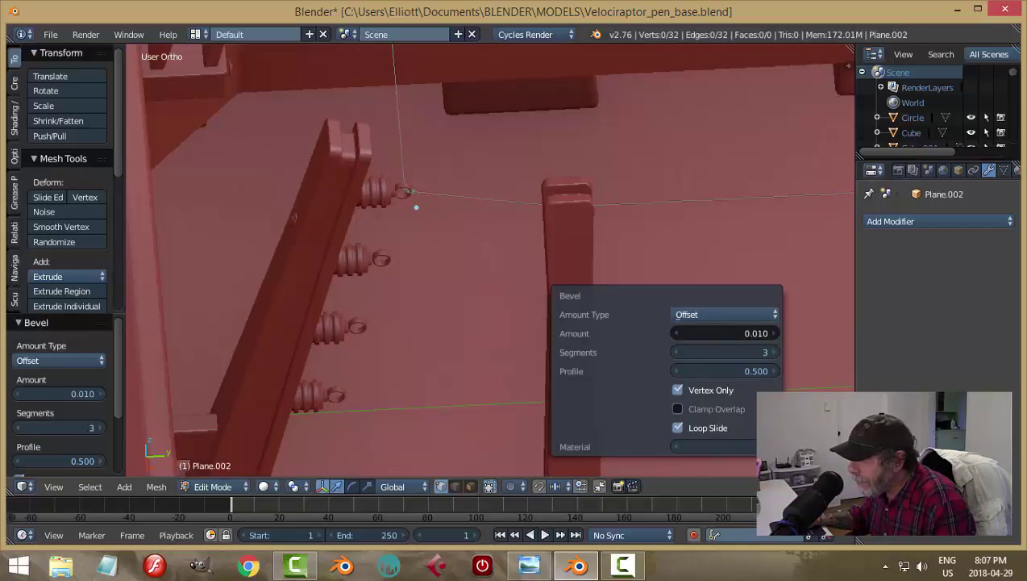
{"action": "left_click_drag", "start_coordinate": [725, 333], "coordinate": [724, 333]}
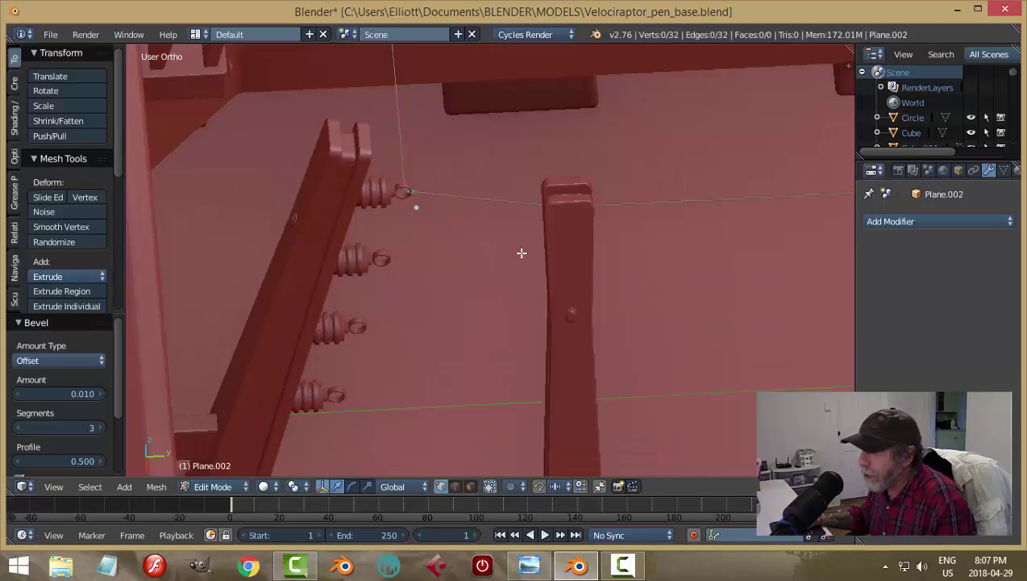
Leave Edit Mode and convert the wire mesh to a curve
{"action": "scroll", "coordinate": [522, 255], "scroll_direction": "up", "scroll_amount": 2}
{"action": "scroll", "coordinate": [522, 255], "scroll_direction": "down", "scroll_amount": 2}
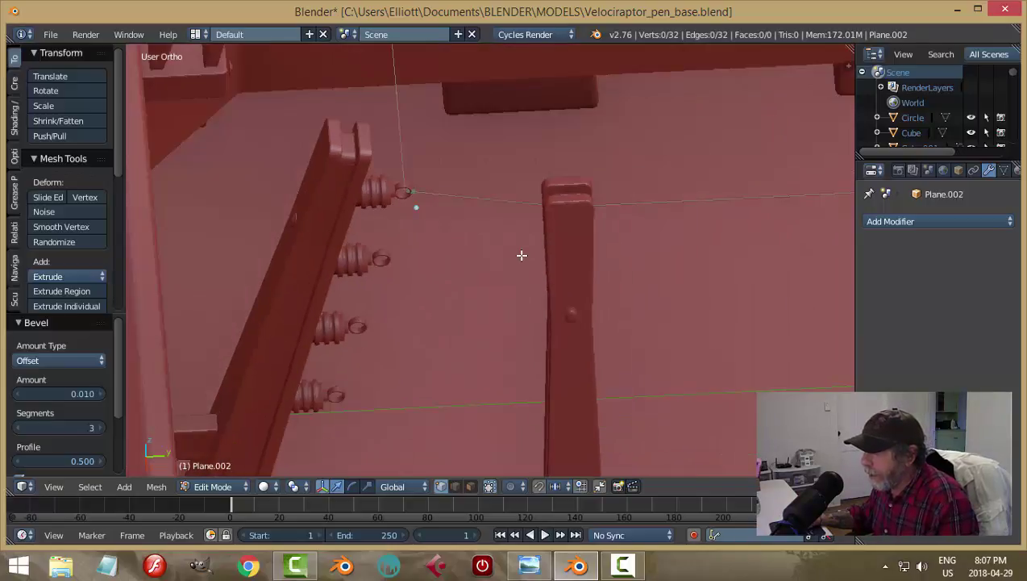
{"action": "key", "text": "Tab"}
{"action": "left_click", "coordinate": [410, 255]}
{"action": "scroll", "coordinate": [548, 295], "scroll_direction": "down", "scroll_amount": 1}
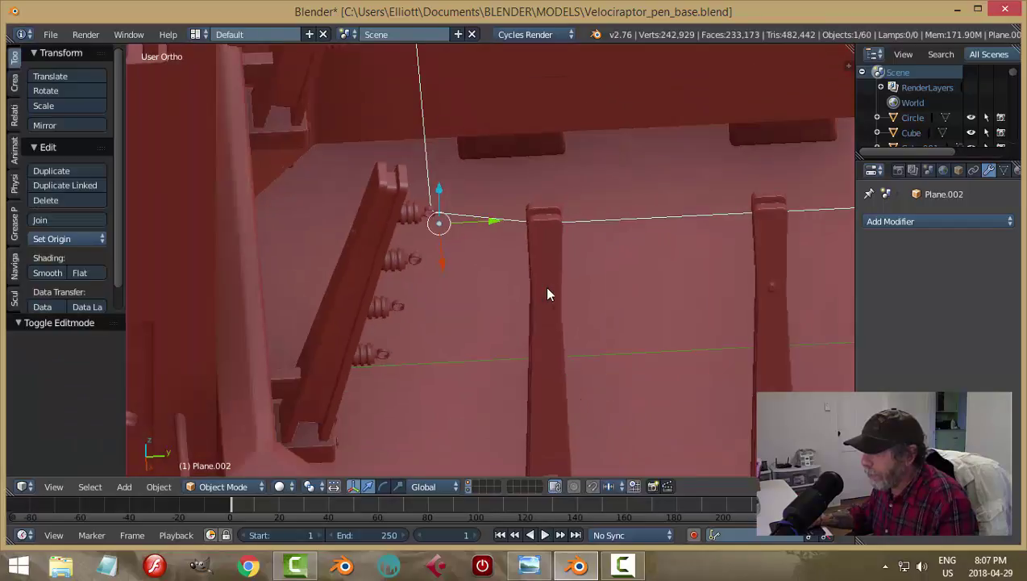
{"action": "scroll", "coordinate": [473, 266], "scroll_direction": "up", "scroll_amount": 4}
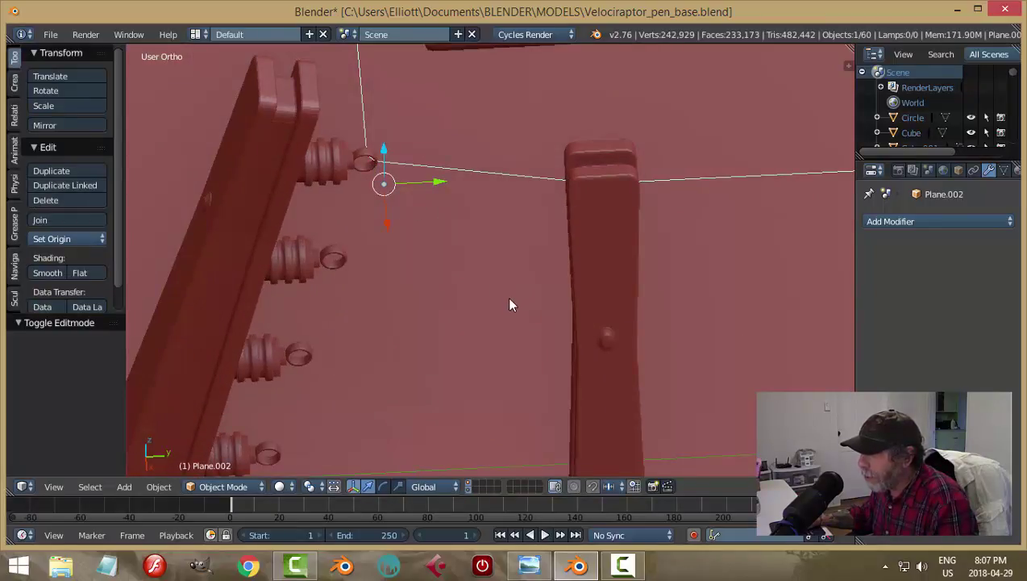
{"action": "scroll", "coordinate": [510, 305], "scroll_direction": "down", "scroll_amount": 2}
{"action": "key", "text": "alt+c"}
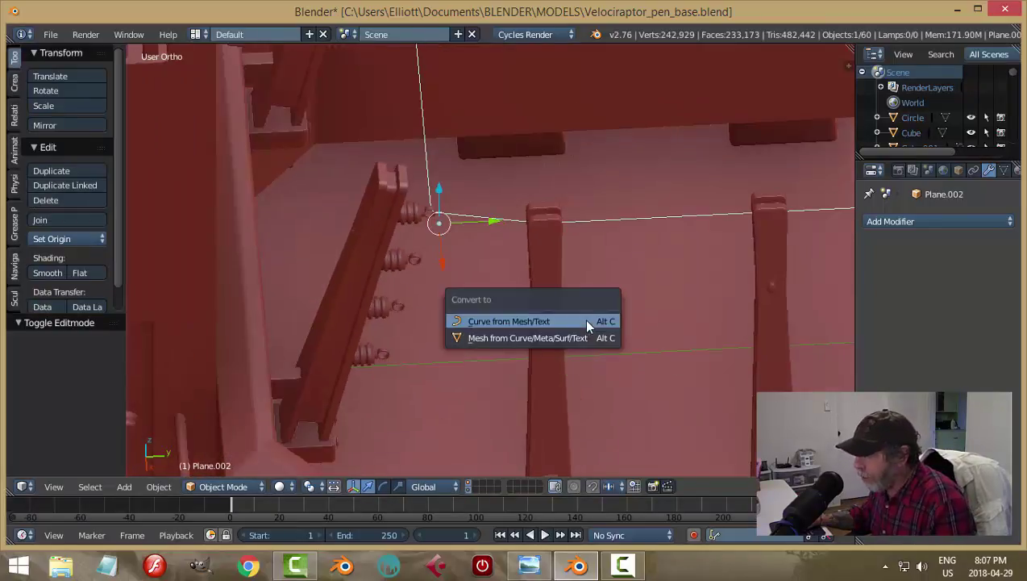
{"action": "left_click", "coordinate": [587, 322]}
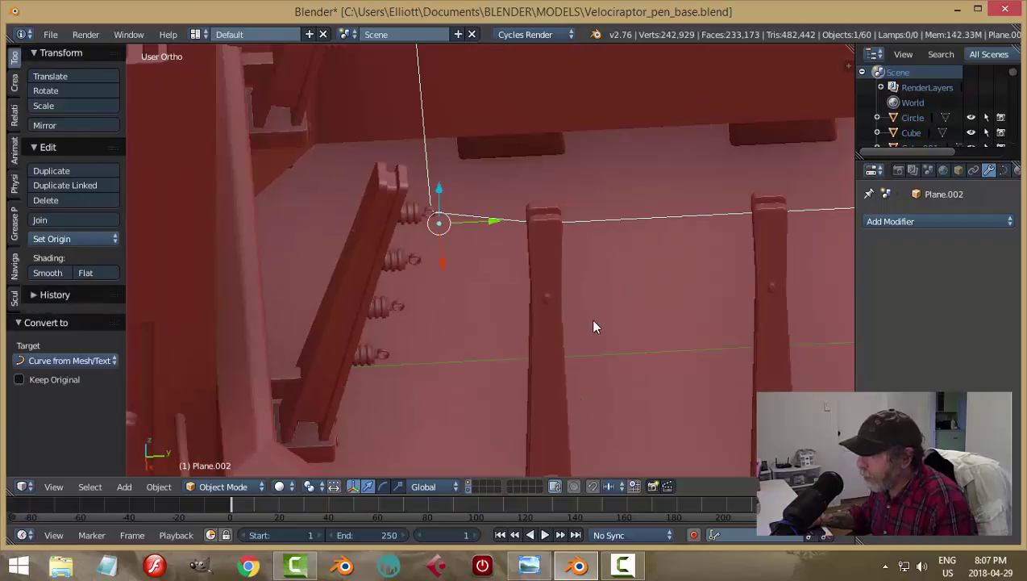
Set the wire curve's fill to Full, increase its bevel depth to give it thickness, and check the wire at the rings
{"action": "left_click", "coordinate": [1004, 170]}
{"action": "left_click", "coordinate": [966, 302]}
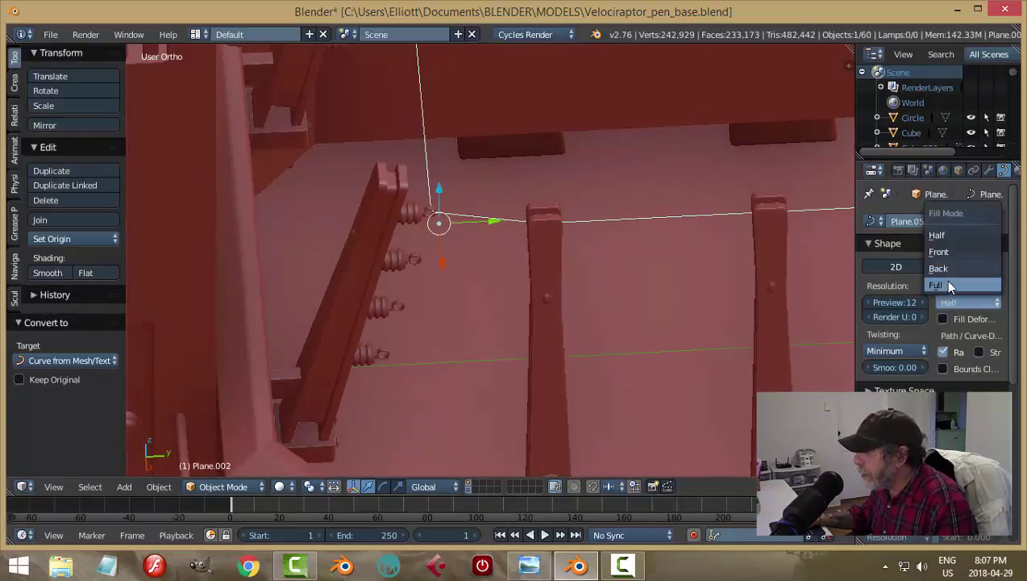
{"action": "left_click", "coordinate": [949, 285]}
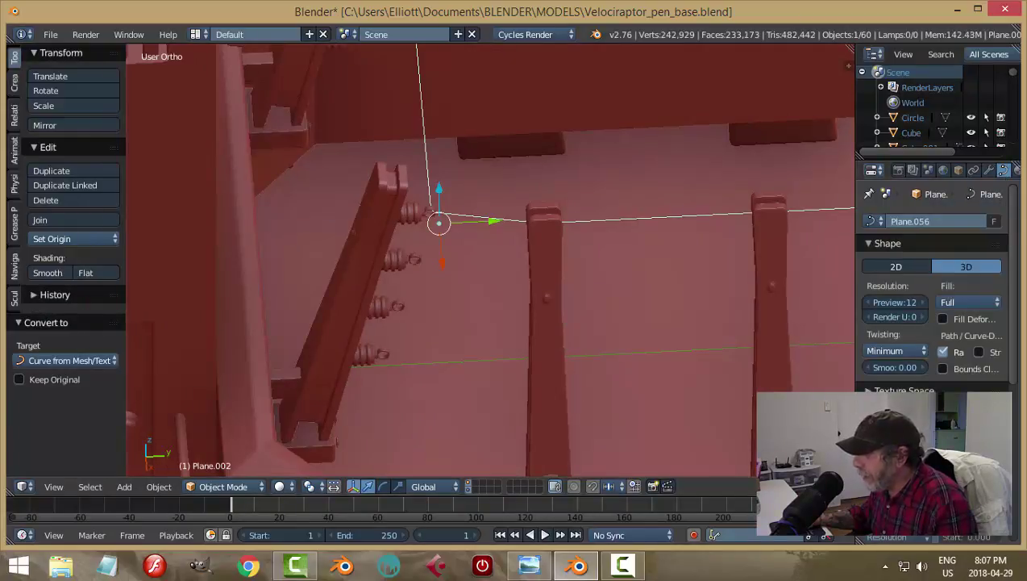
{"action": "left_click", "coordinate": [996, 443]}
{"action": "left_click", "coordinate": [996, 442]}
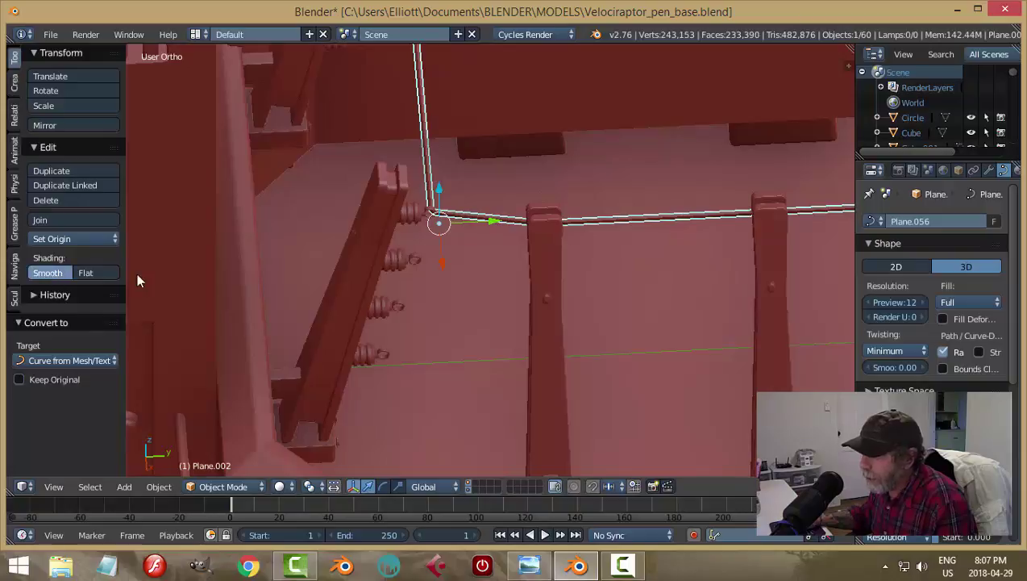
{"action": "key", "text": "a"}
{"action": "scroll", "coordinate": [550, 291], "scroll_direction": "up", "scroll_amount": 4}
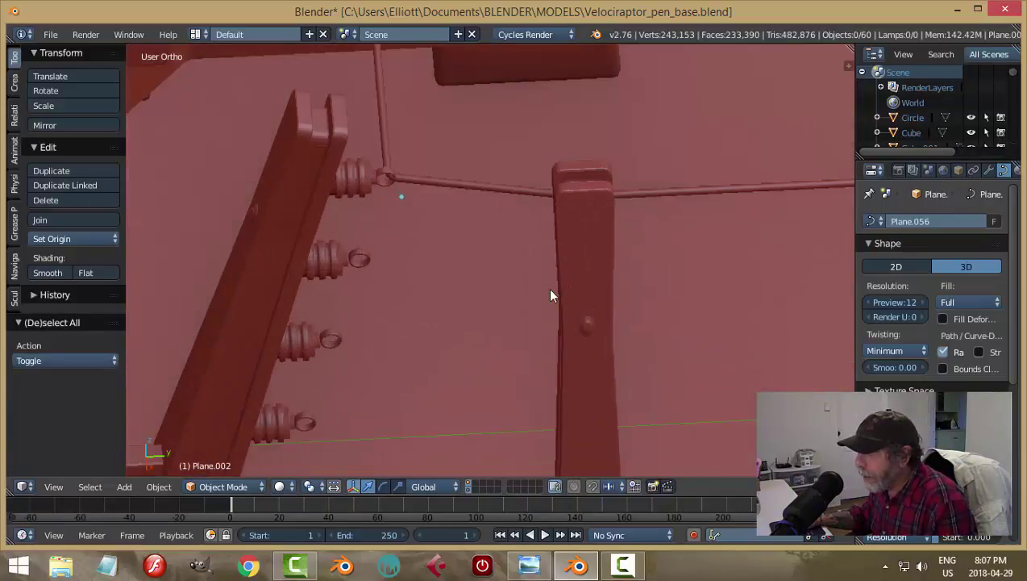
{"action": "scroll", "coordinate": [550, 295], "scroll_direction": "down", "scroll_amount": 1}
{"action": "scroll", "coordinate": [585, 239], "scroll_direction": "down", "scroll_amount": 5}
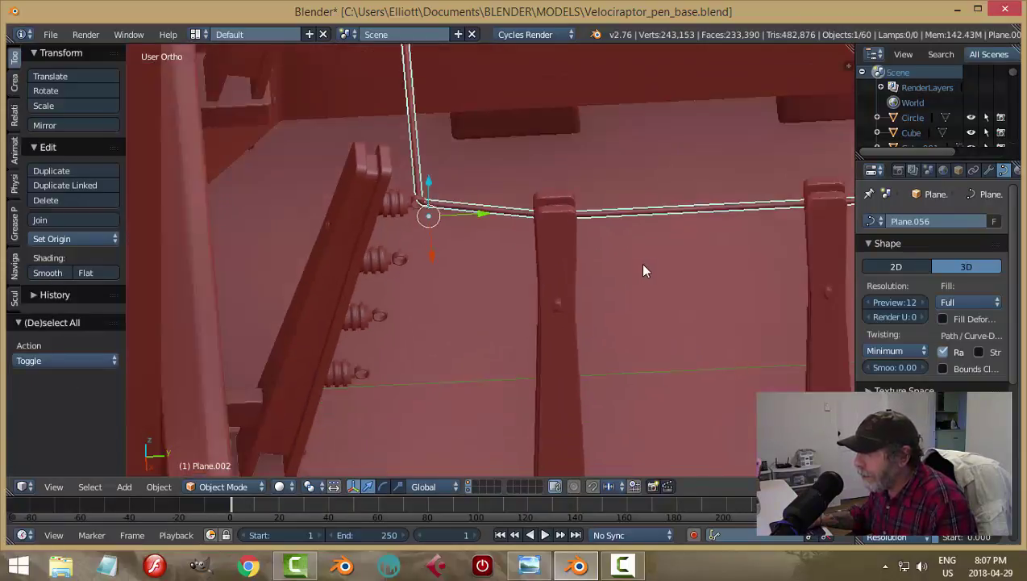
Examine how the thickened wire runs through the insulator rings on the posts around the pen's corner
{"action": "middle_click_drag", "start_coordinate": [666, 302], "coordinate": [431, 247]}
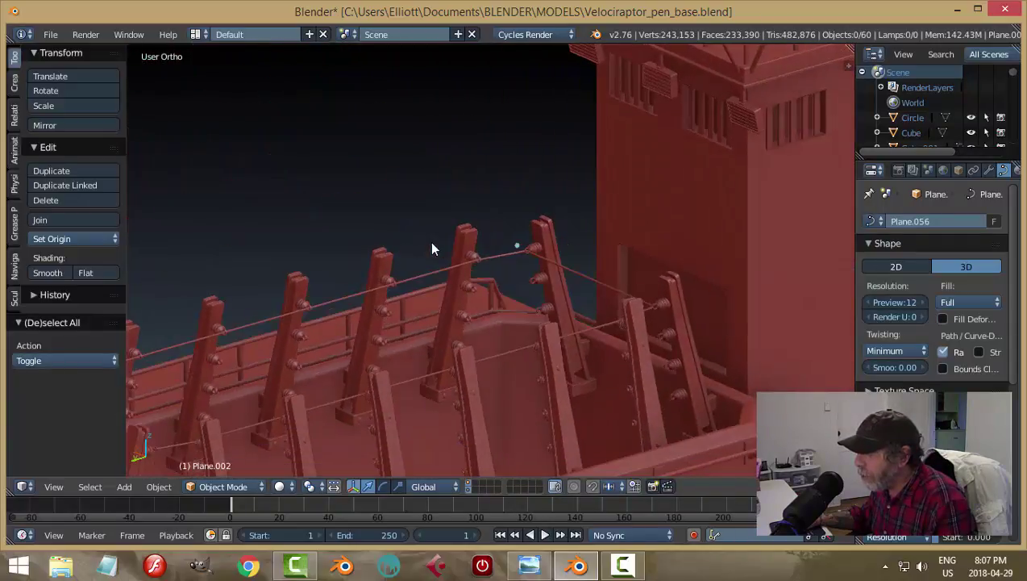
{"action": "scroll", "coordinate": [360, 298], "scroll_direction": "up", "scroll_amount": 3}
{"action": "right_click", "coordinate": [343, 299]}
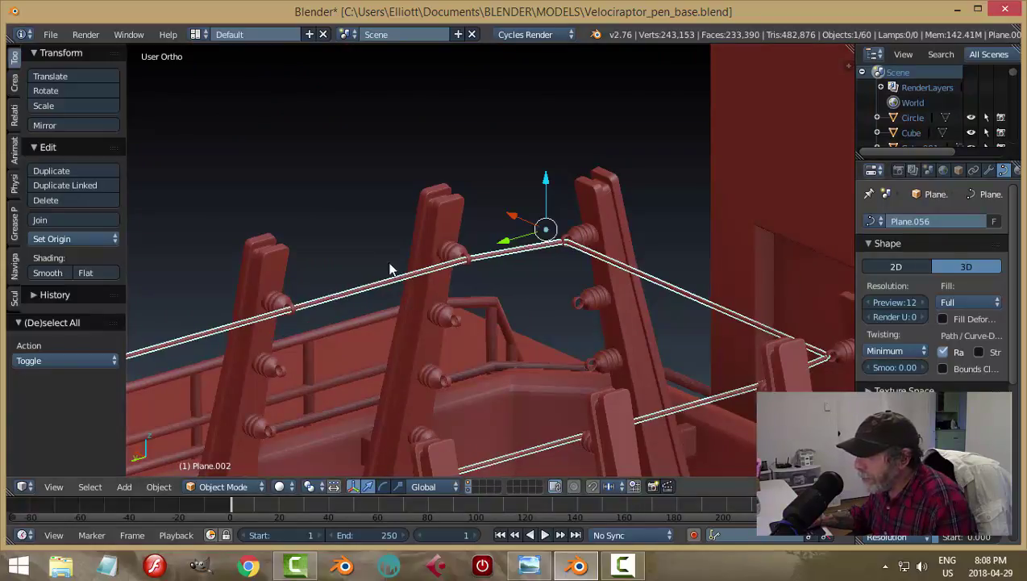
{"action": "key", "text": "a"}
{"action": "scroll", "coordinate": [456, 301], "scroll_direction": "down", "scroll_amount": 2}
{"action": "middle_click_drag", "start_coordinate": [459, 310], "coordinate": [595, 329]}
{"action": "scroll", "coordinate": [565, 315], "scroll_direction": "up", "scroll_amount": 5}
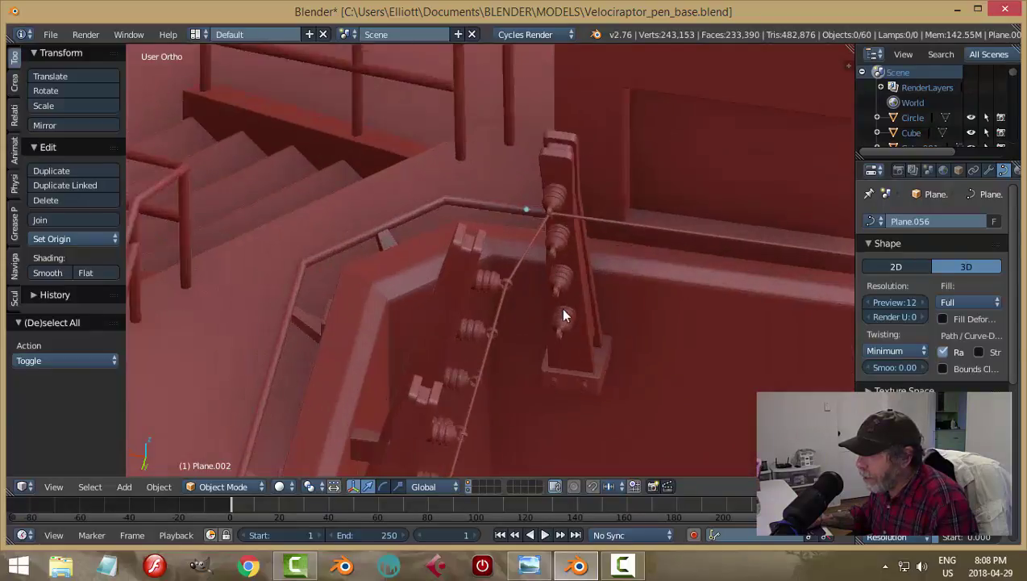
Select the wire curve and enter Edit Mode in top view with all its points deselected
{"action": "right_click", "coordinate": [602, 198]}
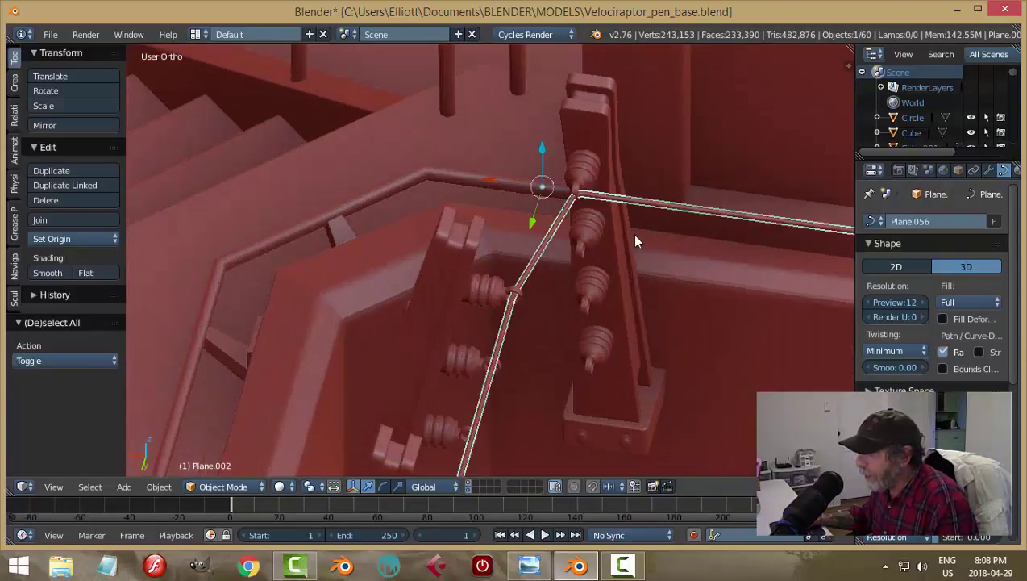
{"action": "key", "text": "KP_7"}
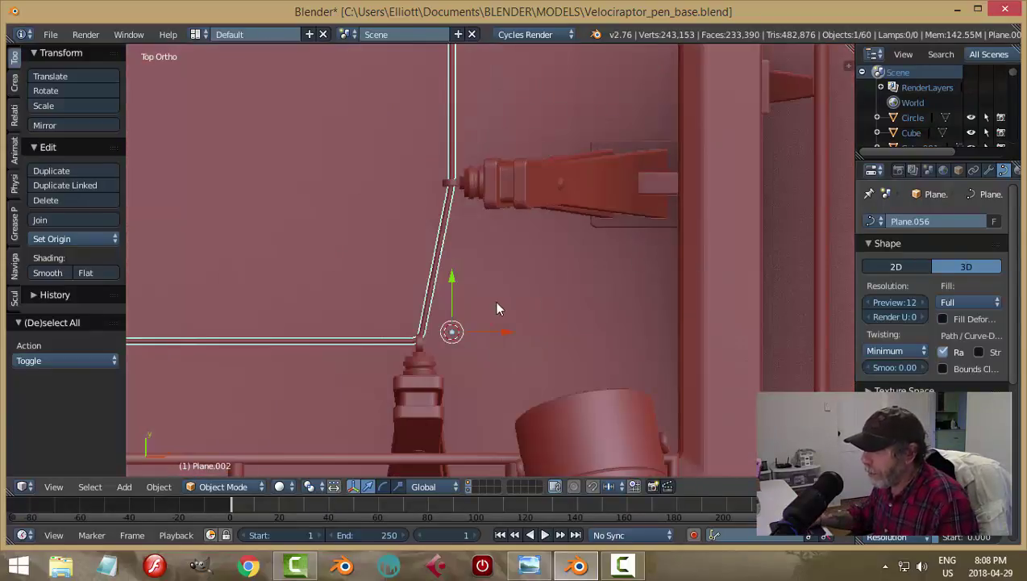
{"action": "scroll", "coordinate": [492, 292], "scroll_direction": "up", "scroll_amount": 1}
{"action": "key", "text": "Tab"}
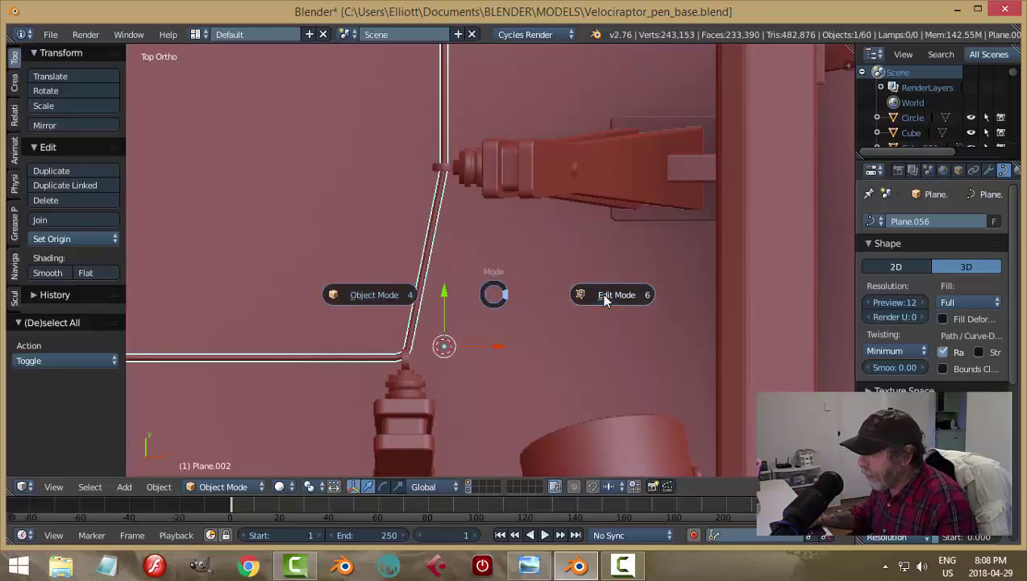
{"action": "left_click", "coordinate": [605, 297]}
{"action": "key", "text": "a"}
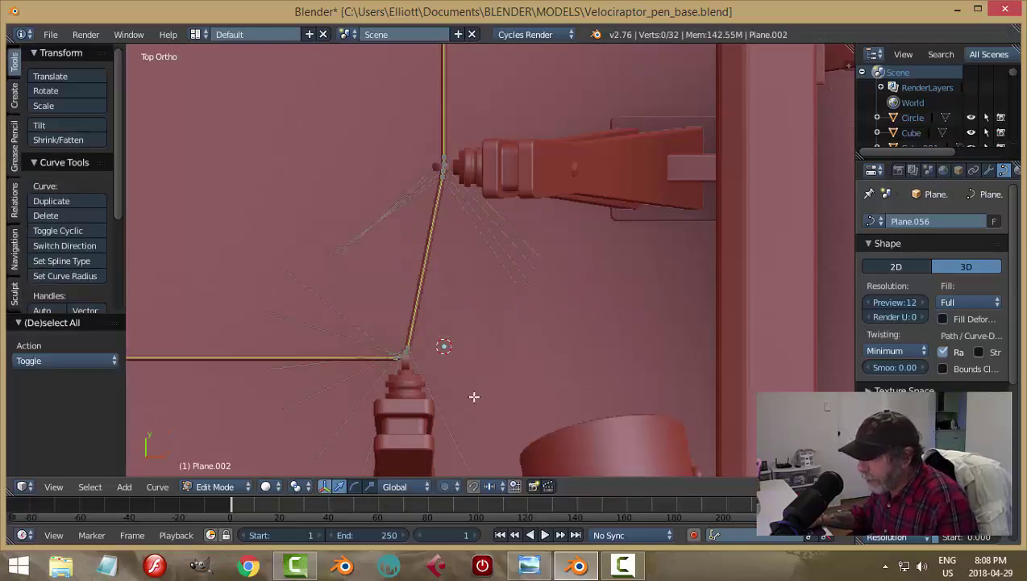
Select the four curve points at the corner post's ring and move them -0.006 along Y and slightly along positive X
{"action": "left_click_drag", "start_coordinate": [474, 396], "coordinate": [498, 337], "text": "shift"}
{"action": "scroll", "coordinate": [488, 371], "scroll_direction": "up", "scroll_amount": 3}
{"action": "middle_click_drag", "start_coordinate": [487, 376], "coordinate": [539, 309], "text": "shift"}
{"action": "scroll", "coordinate": [534, 325], "scroll_direction": "up", "scroll_amount": 1}
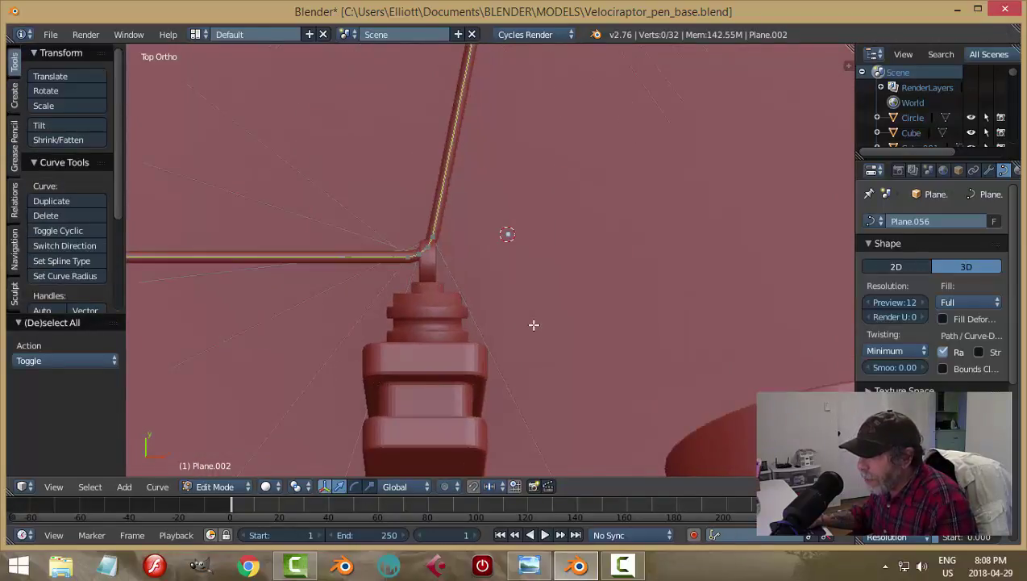
{"action": "key", "text": "b"}
{"action": "left_click_drag", "start_coordinate": [343, 167], "coordinate": [482, 298]}
{"action": "left_click_drag", "start_coordinate": [420, 196], "coordinate": [431, 227]}
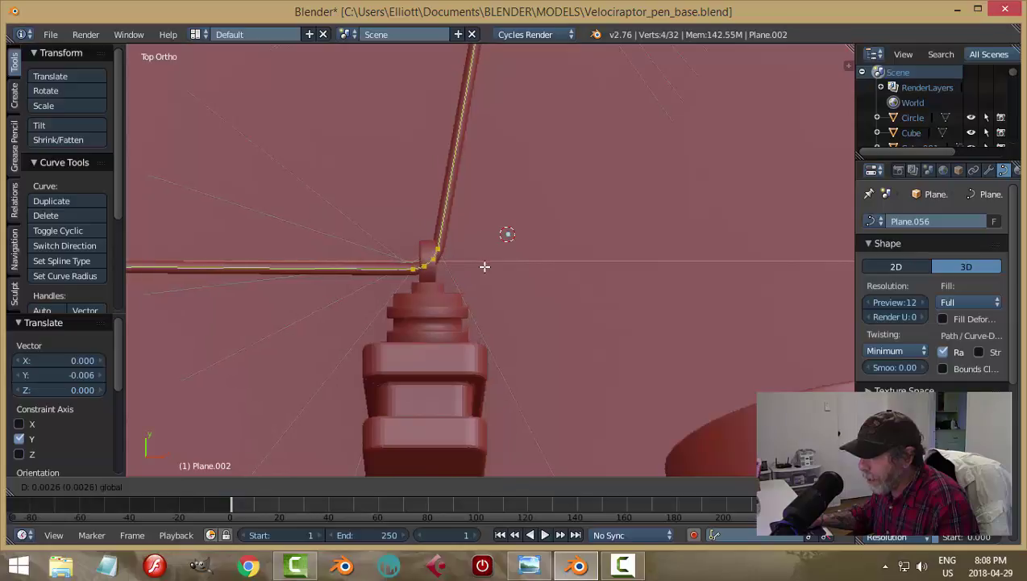
{"action": "left_click", "coordinate": [487, 267]}
Fine-tune the corner points inside the ring with 0.0007347 nudges along Y, X and Y again, and deselect them
{"action": "left_click_drag", "start_coordinate": [431, 208], "coordinate": [440, 213]}
{"action": "key", "text": "g"}
{"action": "key", "text": "x"}
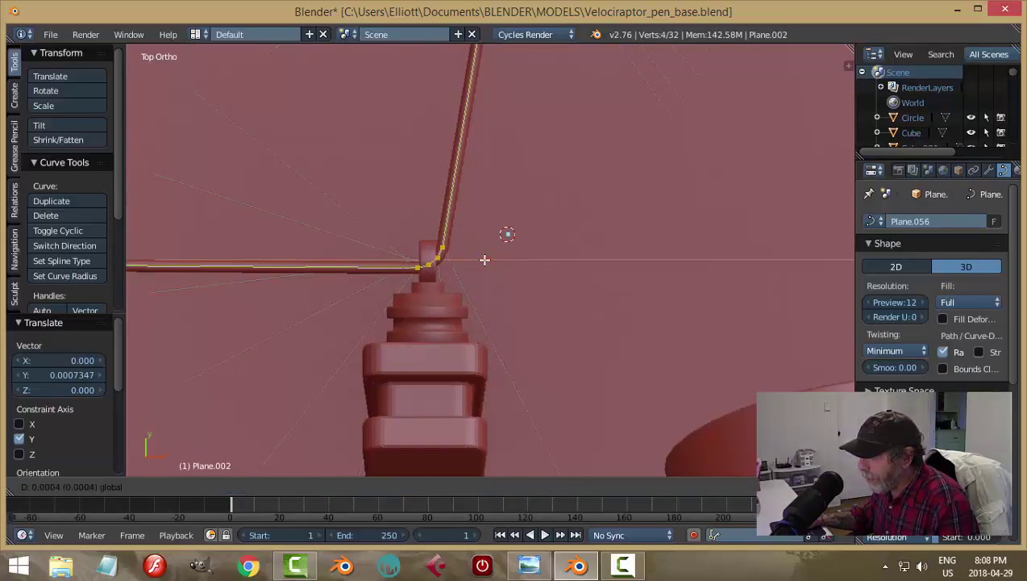
{"action": "left_click", "coordinate": [484, 261]}
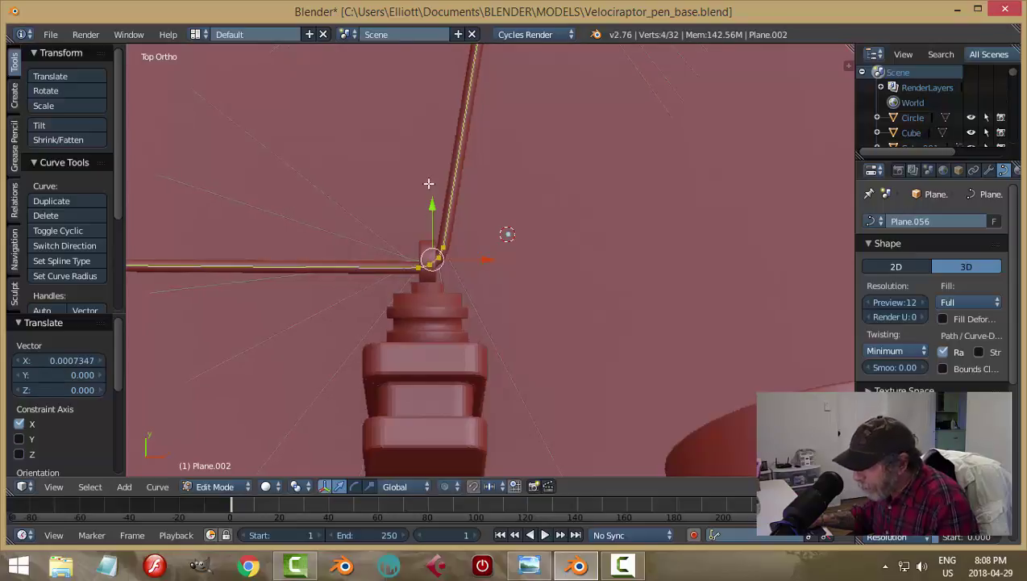
{"action": "left_click_drag", "start_coordinate": [432, 206], "coordinate": [433, 211]}
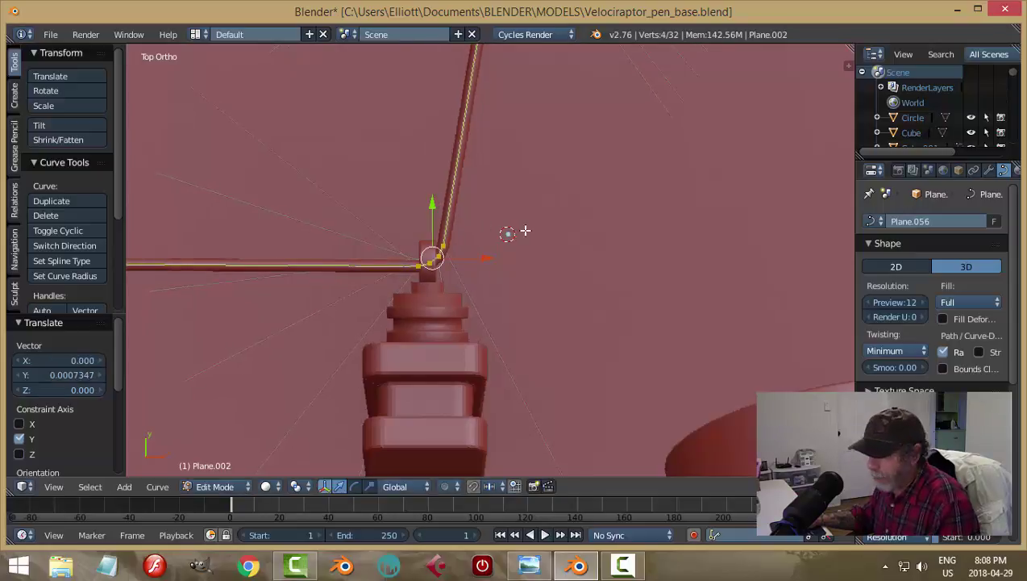
{"action": "key", "text": "a"}
Reselect the corner ring's four points, move them -0.004 along Z and slightly along positive Y, and clear the selection
{"action": "middle_click_drag", "start_coordinate": [560, 266], "coordinate": [352, 168]}
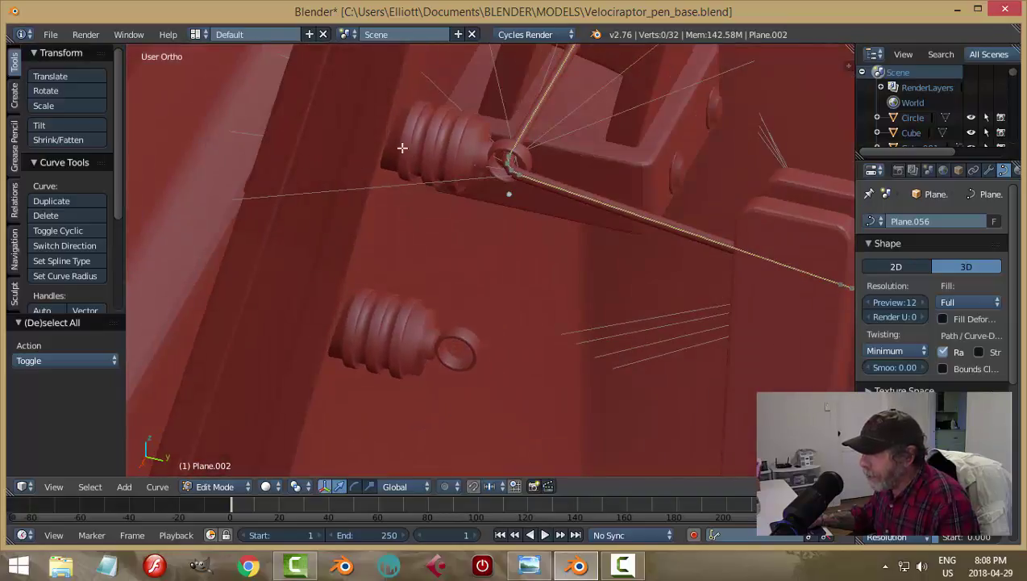
{"action": "left_click_drag", "start_coordinate": [445, 112], "coordinate": [534, 223]}
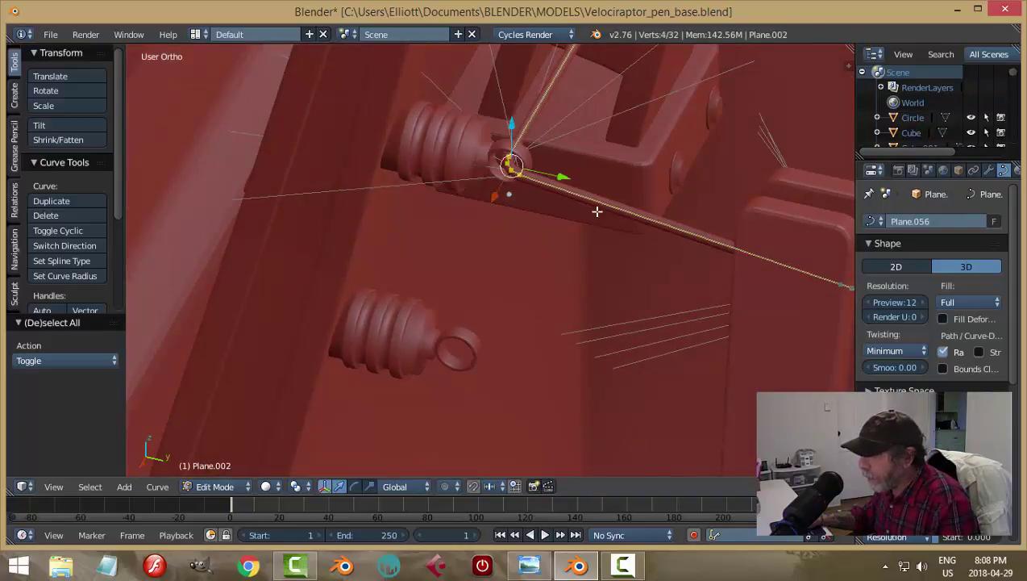
{"action": "scroll", "coordinate": [598, 221], "scroll_direction": "up", "scroll_amount": 3}
{"action": "middle_click_drag", "start_coordinate": [596, 217], "coordinate": [531, 64]}
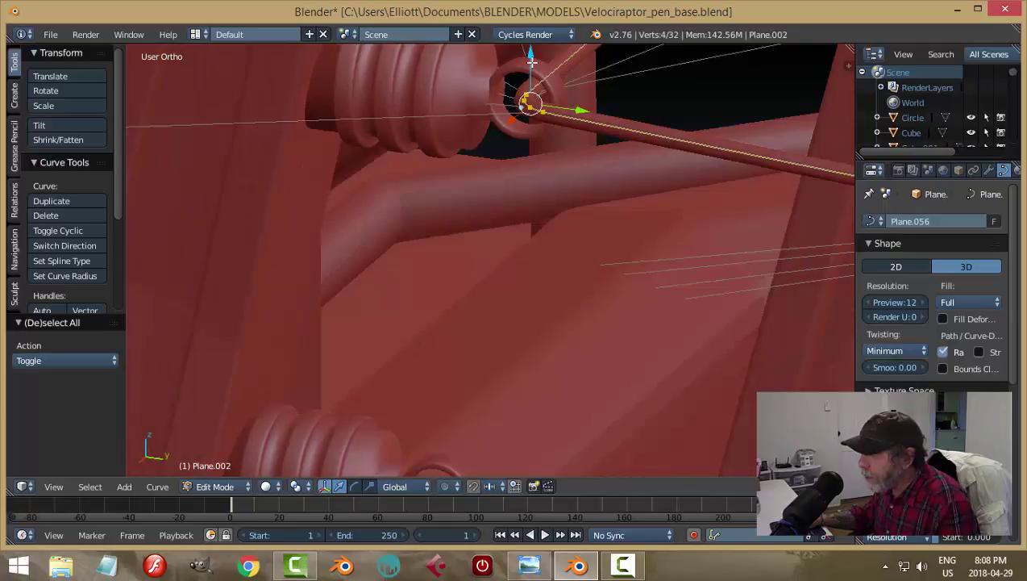
{"action": "key", "text": "g"}
{"action": "key", "text": "z"}
{"action": "left_click", "coordinate": [564, 112]}
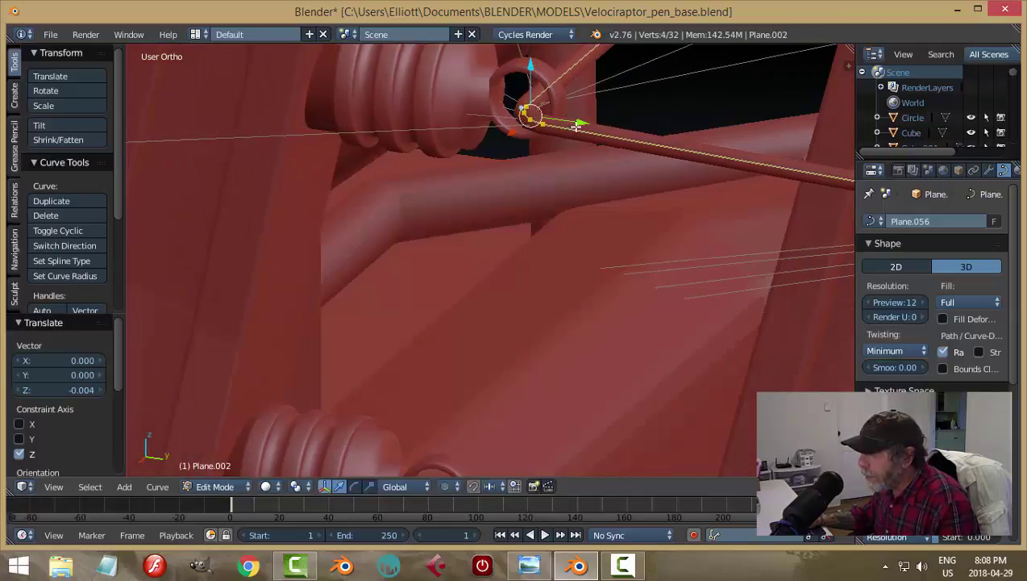
{"action": "key", "text": "g"}
{"action": "key", "text": "y"}
{"action": "left_click", "coordinate": [636, 144]}
{"action": "key", "text": "a"}
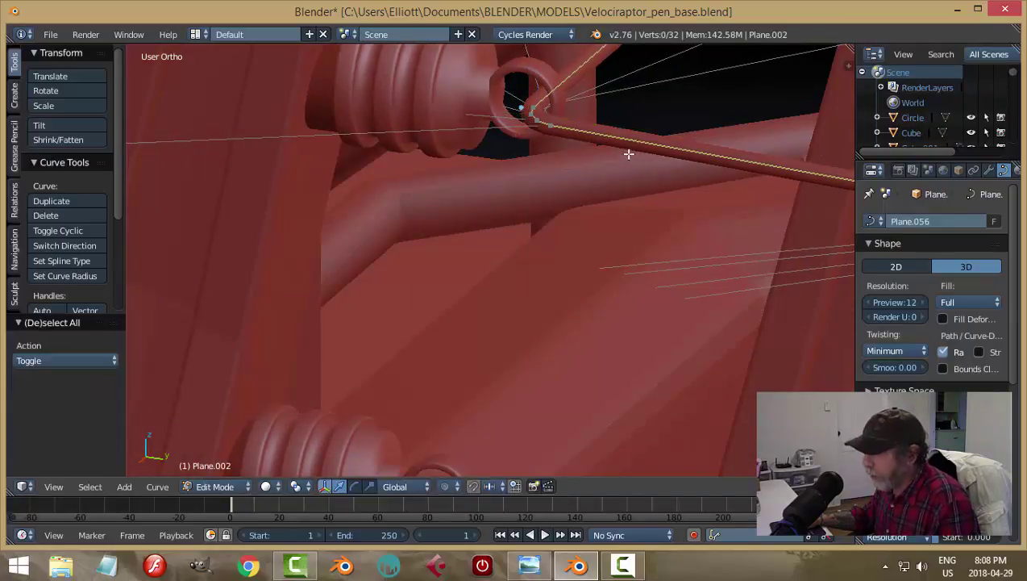
Select only the four curve points at the next insulator ring, nudge them to center the wire in it, and deselect them
{"action": "middle_click_drag", "start_coordinate": [639, 187], "coordinate": [430, 253]}
{"action": "scroll", "coordinate": [650, 235], "scroll_direction": "down", "scroll_amount": 3}
{"action": "middle_click_drag", "start_coordinate": [623, 243], "coordinate": [510, 209]}
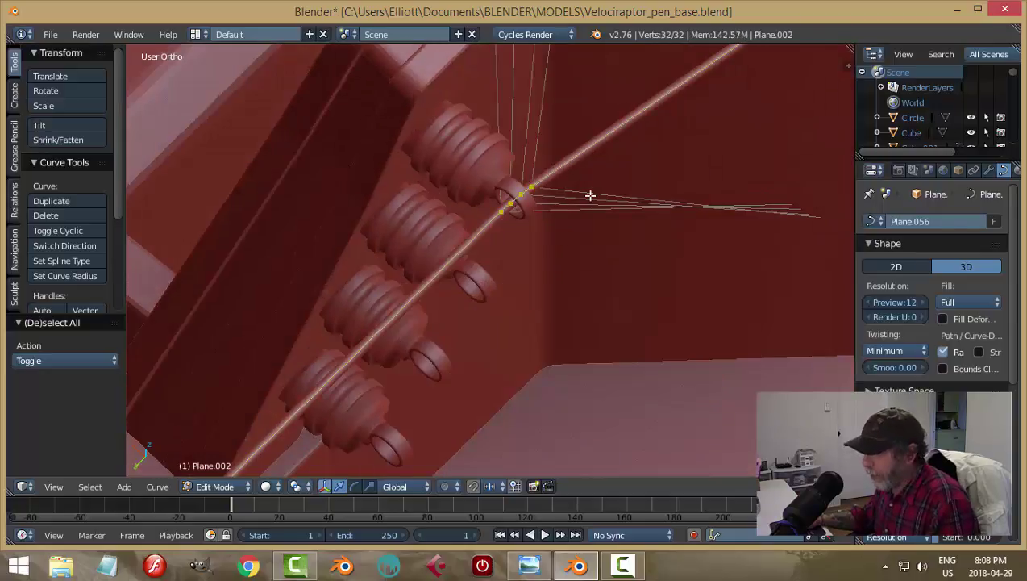
{"action": "key", "text": "b"}
{"action": "left_click_drag", "start_coordinate": [435, 156], "coordinate": [602, 259]}
{"action": "left_click_drag", "start_coordinate": [484, 239], "coordinate": [480, 243]}
{"action": "left_click_drag", "start_coordinate": [476, 176], "coordinate": [481, 185]}
{"action": "key", "text": "a"}
Select the corner ring's four points, move them -0.003 along Y, 0.002 along X and 0.003 along Y, and deselect them
{"action": "middle_click_drag", "start_coordinate": [713, 243], "coordinate": [506, 301]}
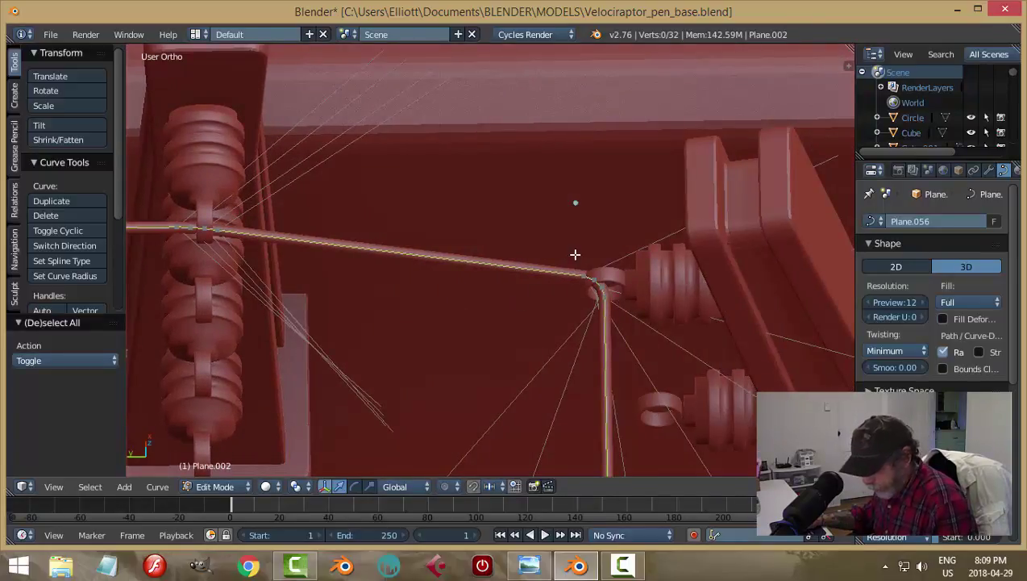
{"action": "key", "text": "b"}
{"action": "left_click_drag", "start_coordinate": [551, 242], "coordinate": [631, 323]}
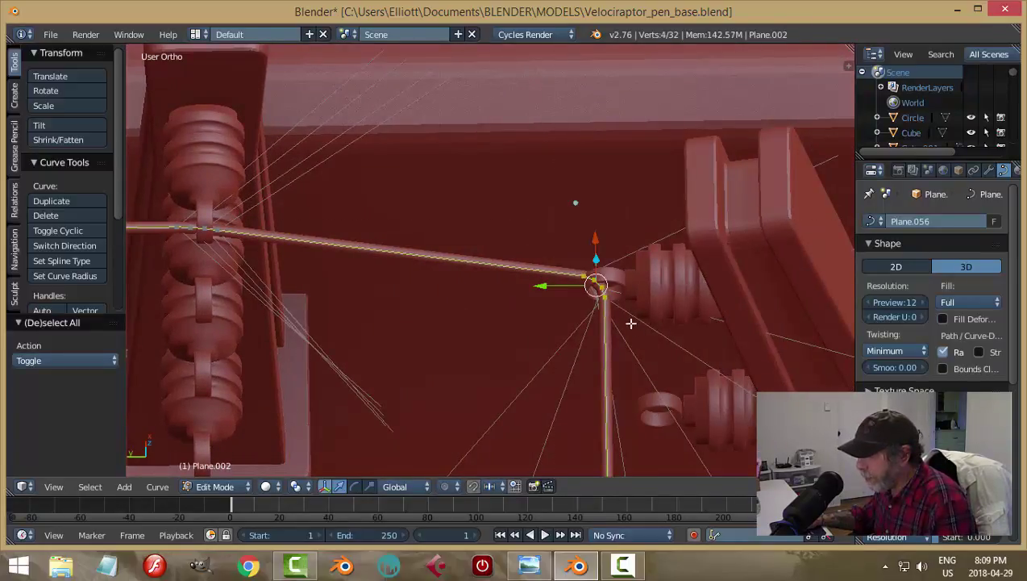
{"action": "left_click_drag", "start_coordinate": [544, 288], "coordinate": [550, 288]}
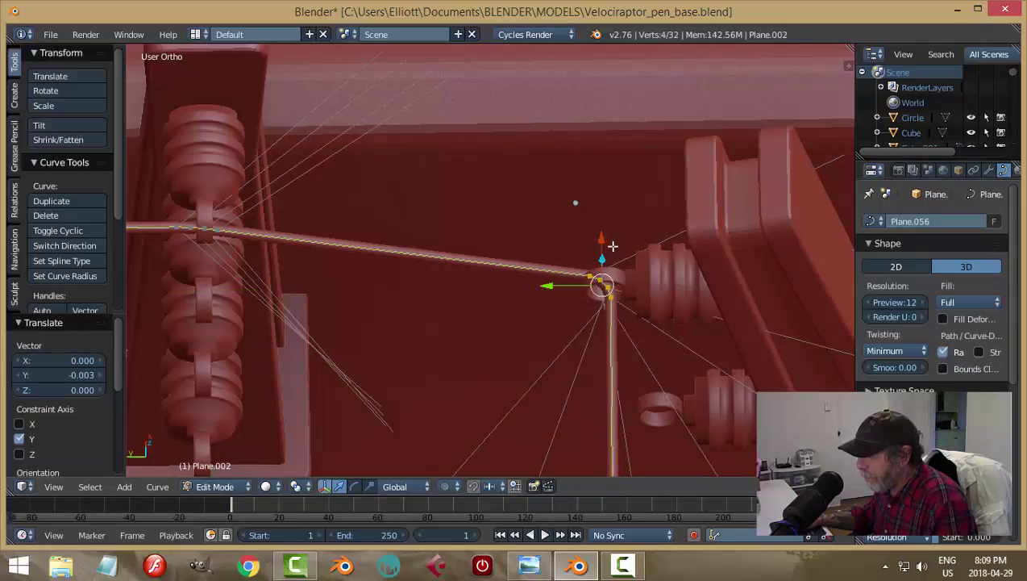
{"action": "mouse_move", "coordinate": [610, 246]}
{"action": "middle_mouse_down"}
{"action": "mouse_move", "coordinate": [635, 282]}
{"action": "mouse_move", "coordinate": [620, 284]}
{"action": "middle_mouse_up"}
{"action": "left_click_drag", "start_coordinate": [606, 260], "coordinate": [608, 261]}
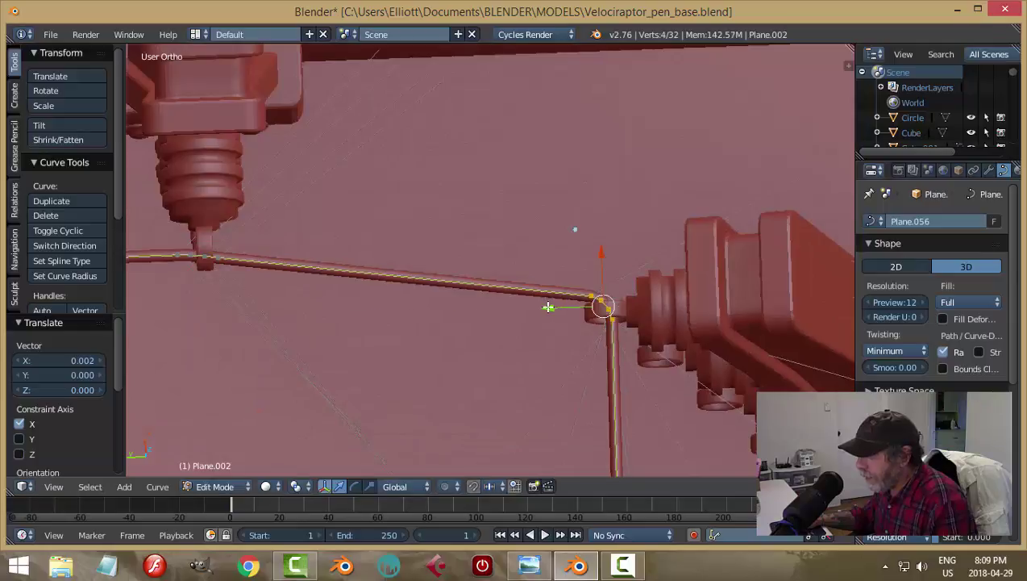
{"action": "left_click_drag", "start_coordinate": [547, 307], "coordinate": [542, 301]}
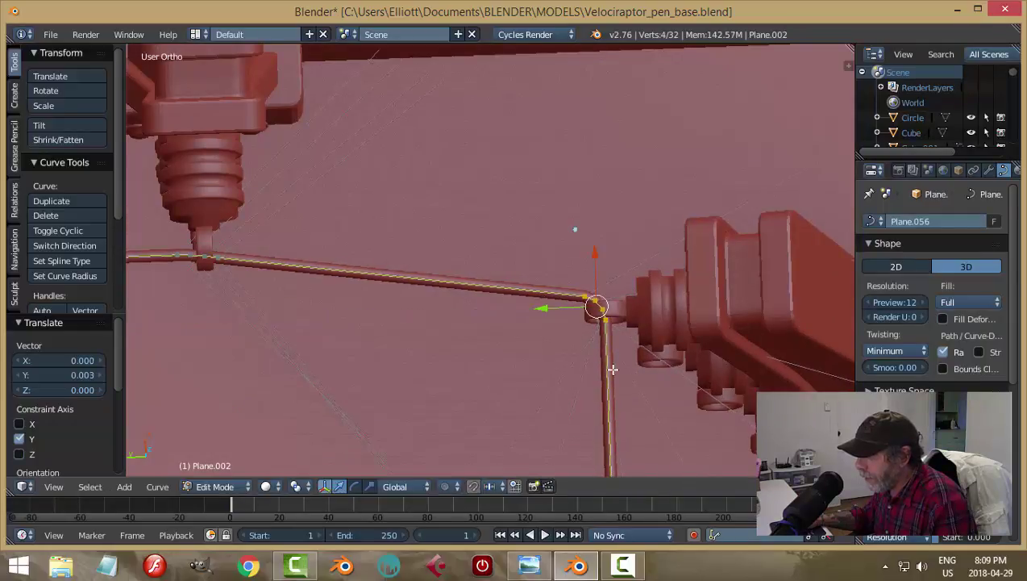
{"action": "middle_click_drag", "start_coordinate": [556, 304], "coordinate": [779, 286]}
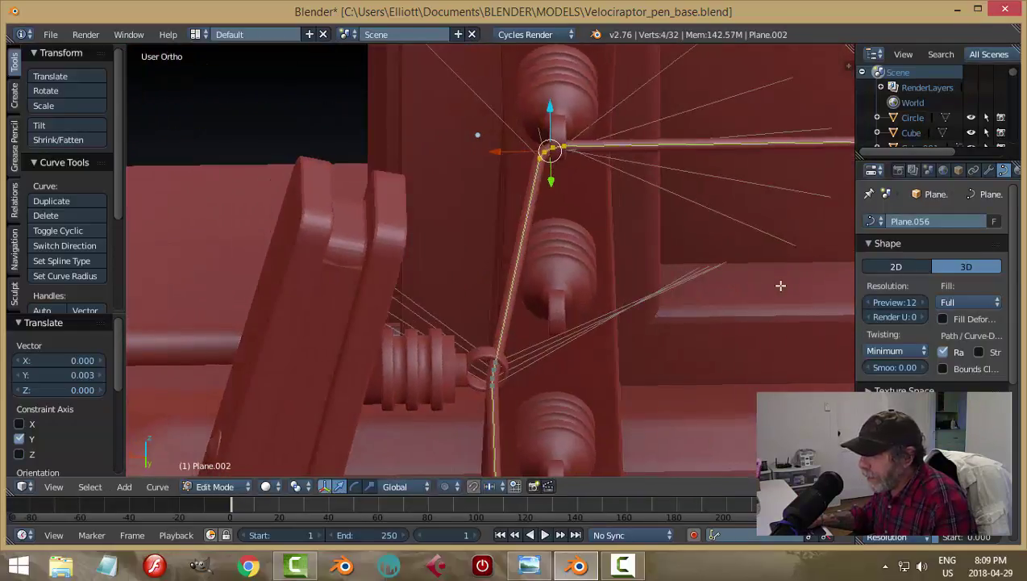
{"action": "key", "text": "a"}
Select the four points at the corner post's top ring, frame them in top view, and move them -0.001 along X
{"action": "middle_click_drag", "start_coordinate": [668, 275], "coordinate": [665, 337]}
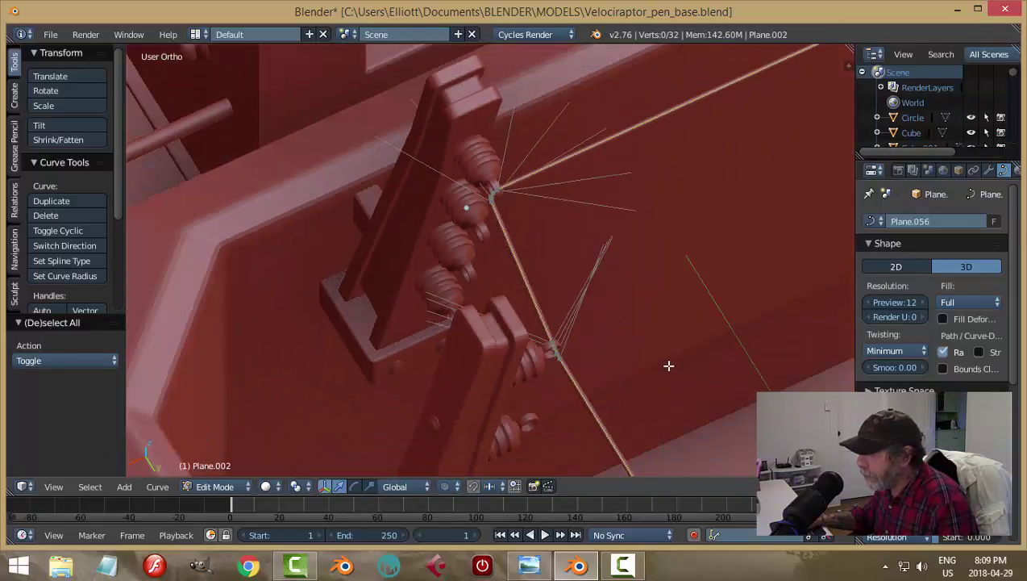
{"action": "scroll", "coordinate": [548, 288], "scroll_direction": "up", "scroll_amount": 5}
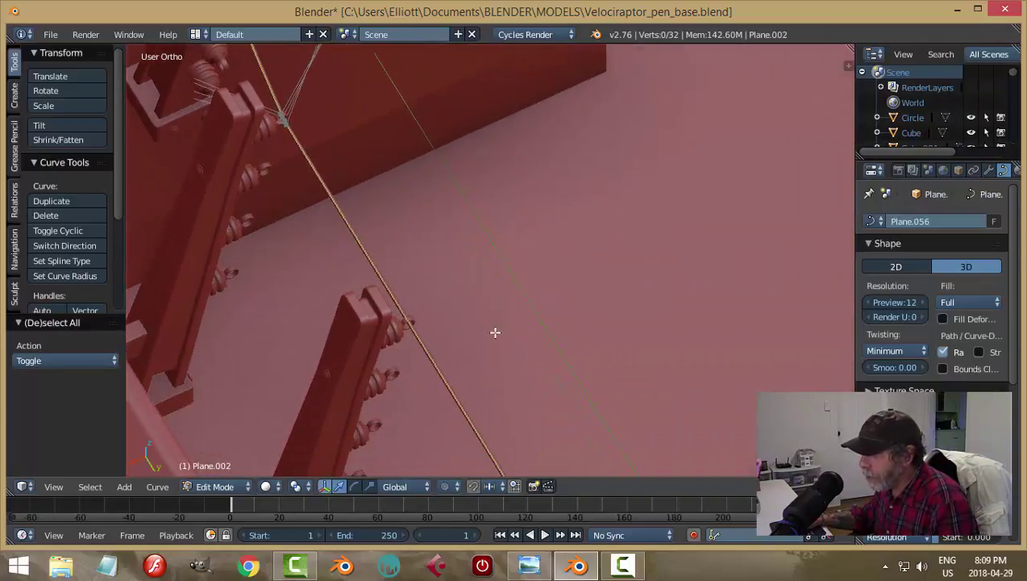
{"action": "middle_click_drag", "start_coordinate": [495, 332], "coordinate": [409, 242]}
{"action": "mouse_move", "coordinate": [429, 294]}
{"action": "middle_mouse_down"}
{"action": "mouse_move", "coordinate": [412, 274]}
{"action": "mouse_move", "coordinate": [410, 298]}
{"action": "mouse_move", "coordinate": [423, 287]}
{"action": "middle_mouse_up"}
{"action": "middle_click_drag", "start_coordinate": [551, 119], "coordinate": [503, 334], "text": "shift"}
{"action": "scroll", "coordinate": [497, 301], "scroll_direction": "up", "scroll_amount": 2}
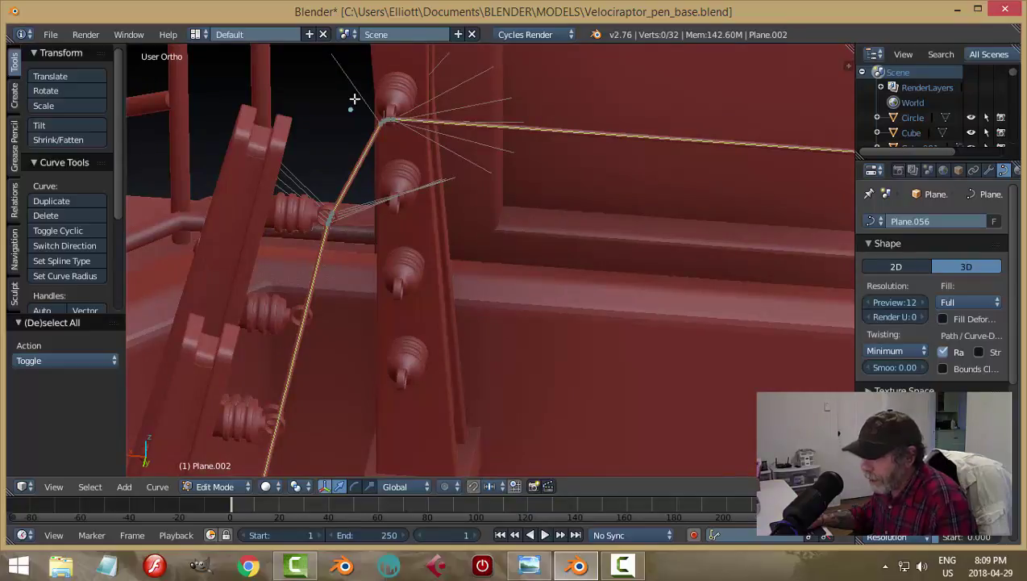
{"action": "left_click_drag", "start_coordinate": [347, 89], "coordinate": [434, 157]}
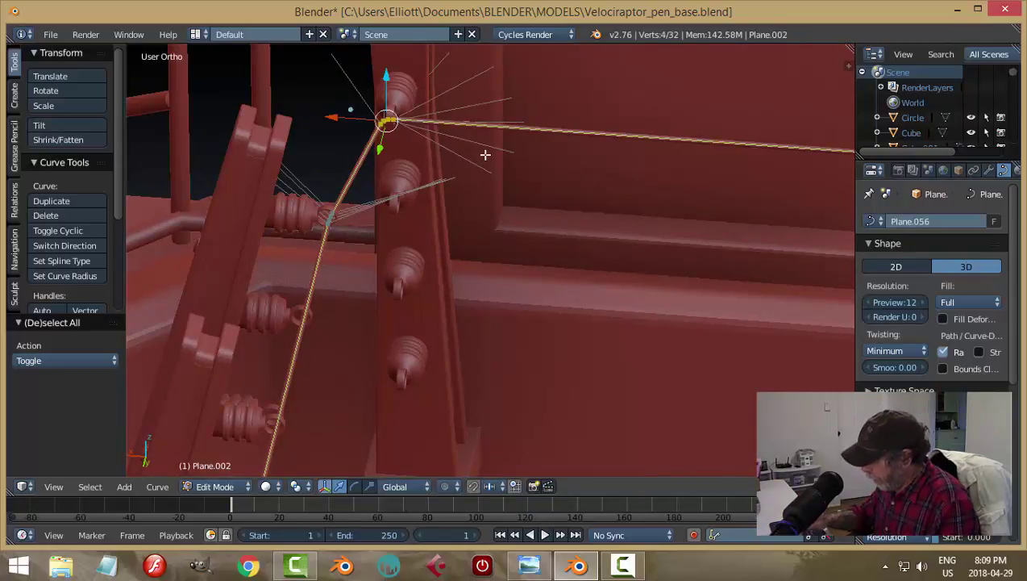
{"action": "key", "text": "KP_7"}
{"action": "scroll", "coordinate": [629, 212], "scroll_direction": "down", "scroll_amount": 3}
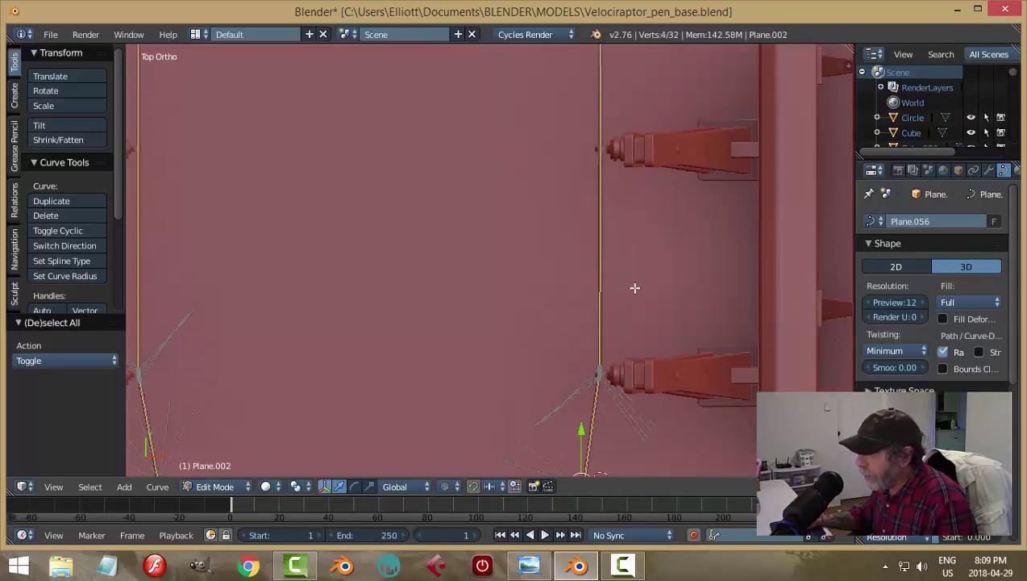
{"action": "key", "text": "KP_Decimal"}
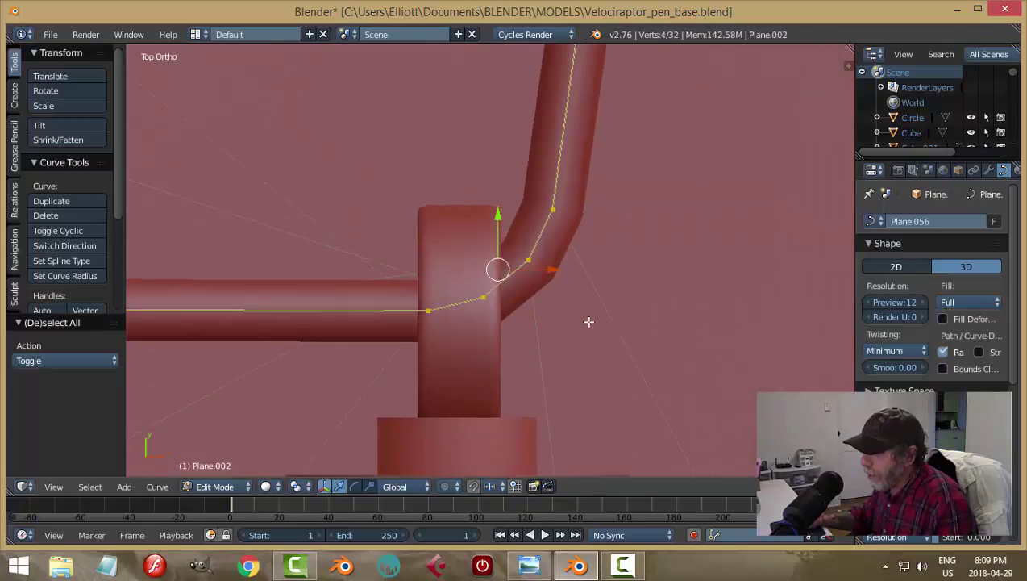
{"action": "scroll", "coordinate": [589, 318], "scroll_direction": "down", "scroll_amount": 1}
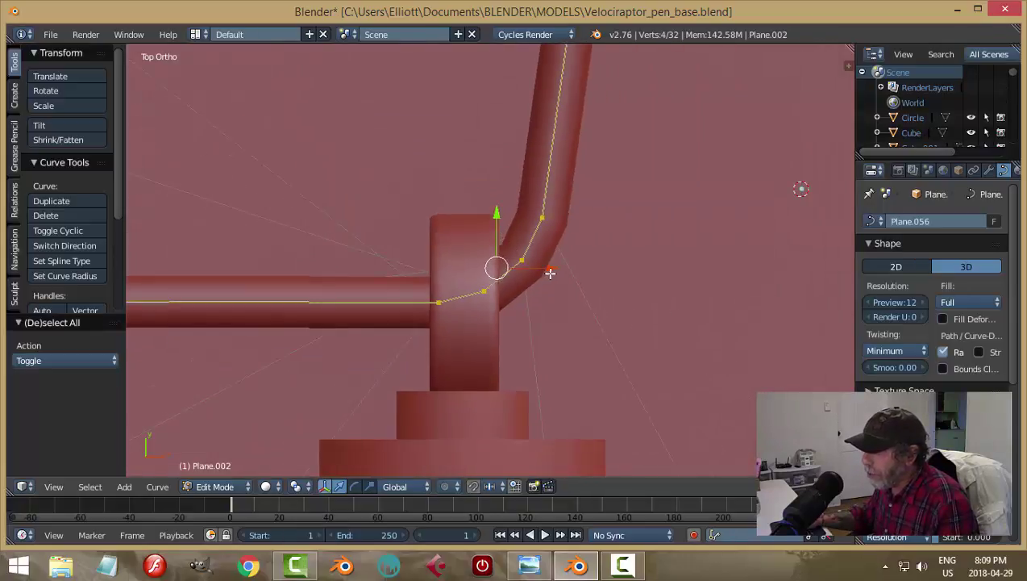
{"action": "left_click_drag", "start_coordinate": [558, 269], "coordinate": [497, 260]}
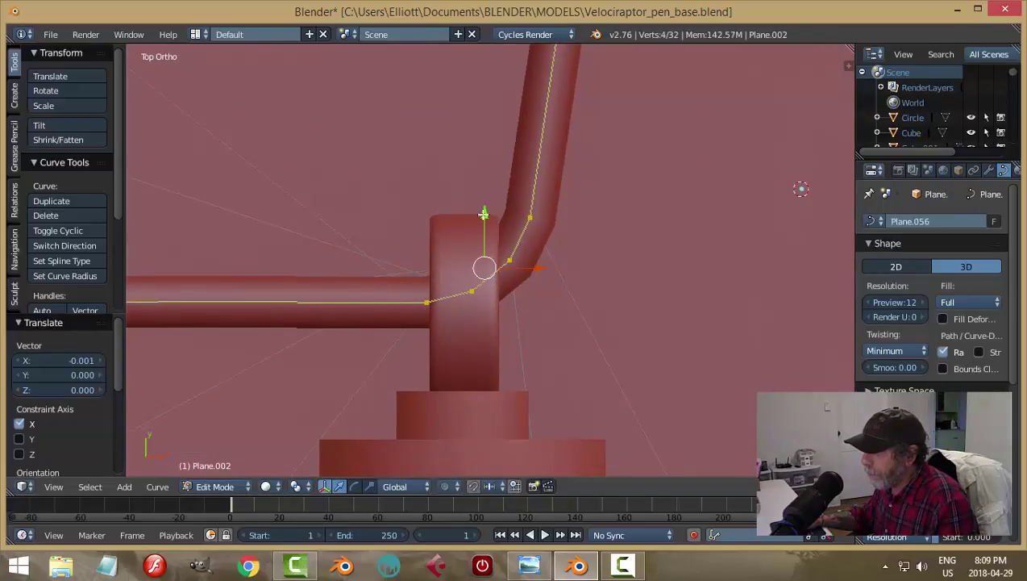
Move the framed corner points slightly along positive Y and 0.002 along X, check the bend, and deselect them
{"action": "left_click_drag", "start_coordinate": [484, 214], "coordinate": [488, 201]}
{"action": "left_click_drag", "start_coordinate": [532, 253], "coordinate": [555, 257]}
{"action": "middle_click_drag", "start_coordinate": [555, 257], "coordinate": [848, 206]}
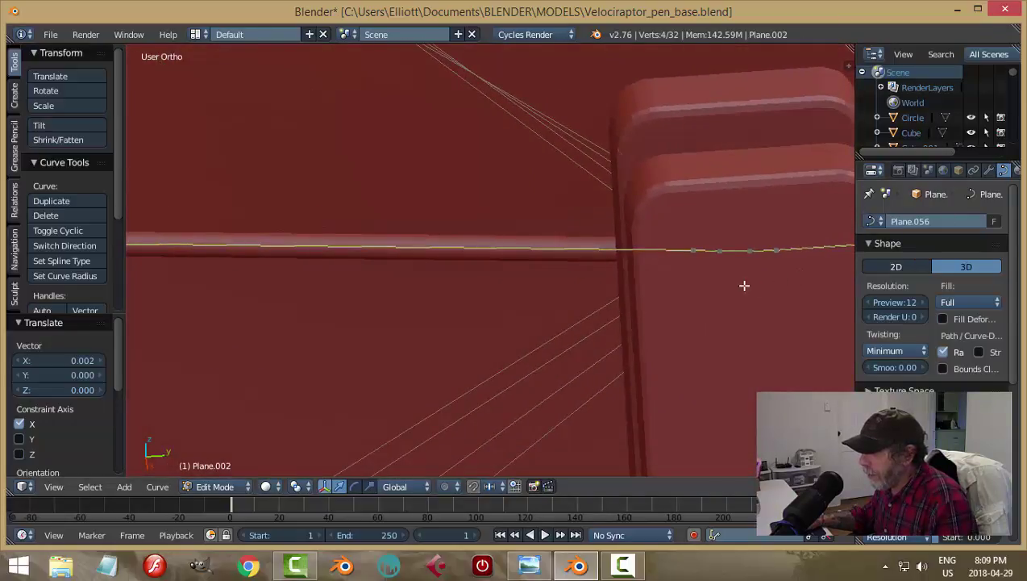
{"action": "middle_click_drag", "start_coordinate": [744, 286], "coordinate": [613, 251]}
{"action": "key", "text": "a"}
Check the wire at the other posts' rings and return the wire curve to Object Mode
{"action": "middle_click_drag", "start_coordinate": [621, 324], "coordinate": [474, 272]}
{"action": "middle_click_drag", "start_coordinate": [402, 253], "coordinate": [398, 220]}
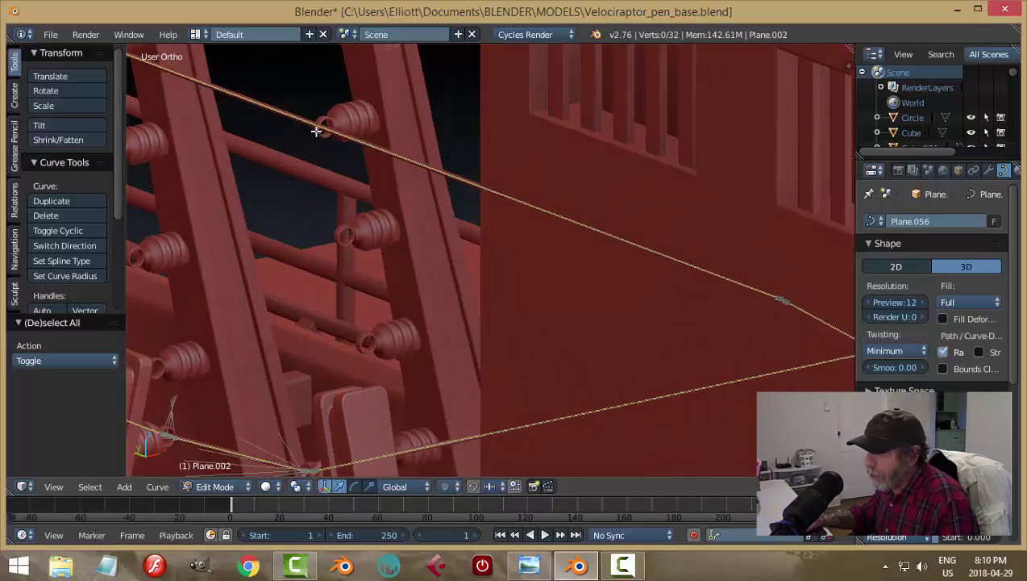
{"action": "key", "text": "ctrl+Tab"}
{"action": "left_click", "coordinate": [284, 182]}
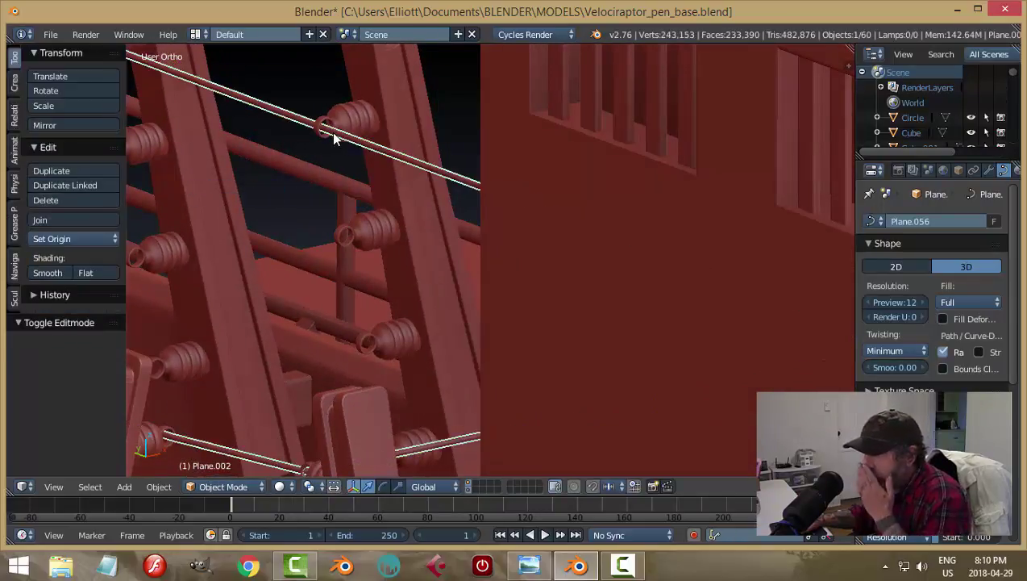
Check the deselected wire along the posts' top rings, and reopen the wire curve in Edit Mode
{"action": "key", "text": "a"}
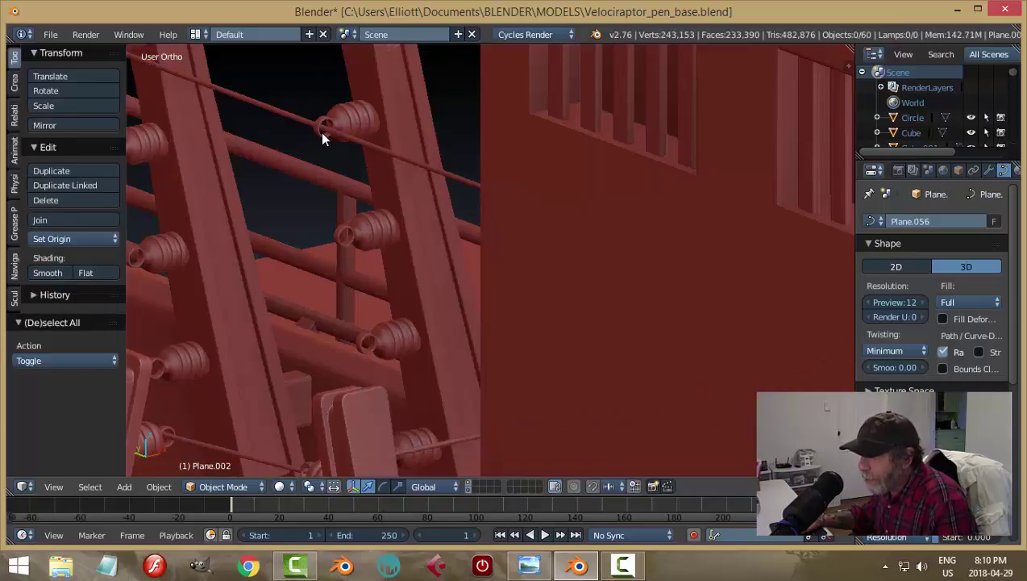
{"action": "scroll", "coordinate": [357, 173], "scroll_direction": "down", "scroll_amount": 3}
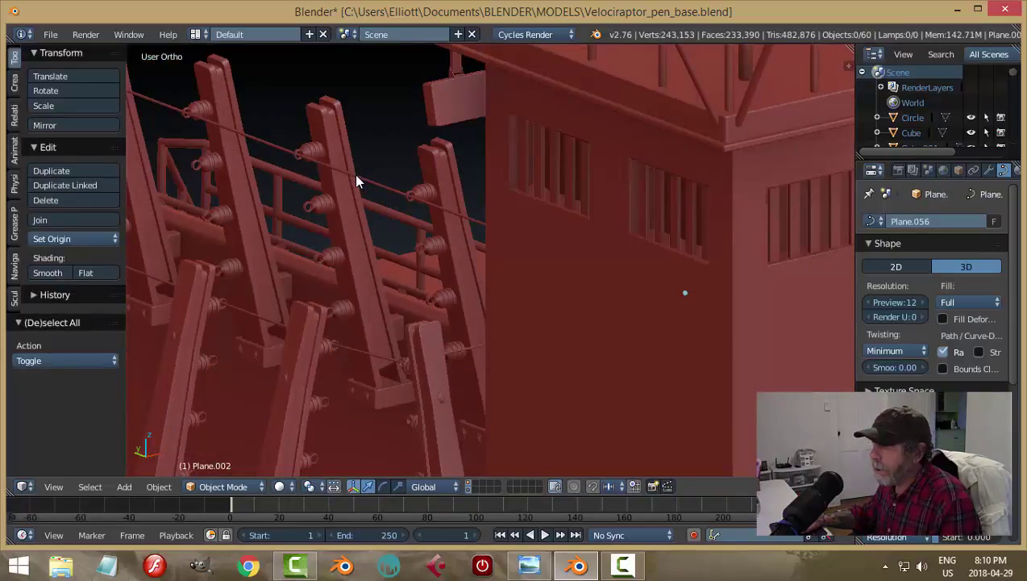
{"action": "scroll", "coordinate": [357, 182], "scroll_direction": "up", "scroll_amount": 5}
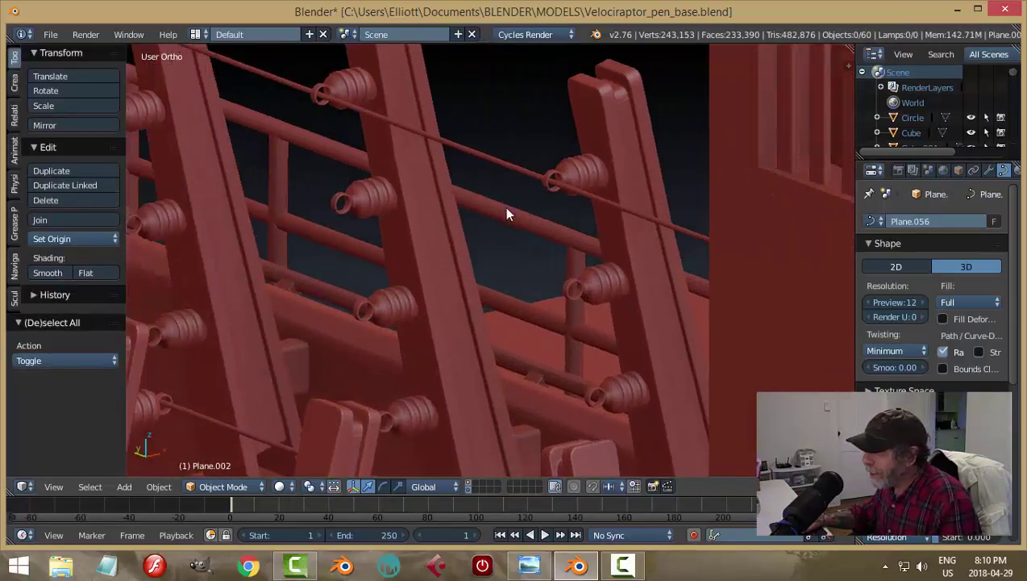
{"action": "middle_click_drag", "start_coordinate": [282, 144], "coordinate": [369, 216]}
{"action": "right_click", "coordinate": [426, 217]}
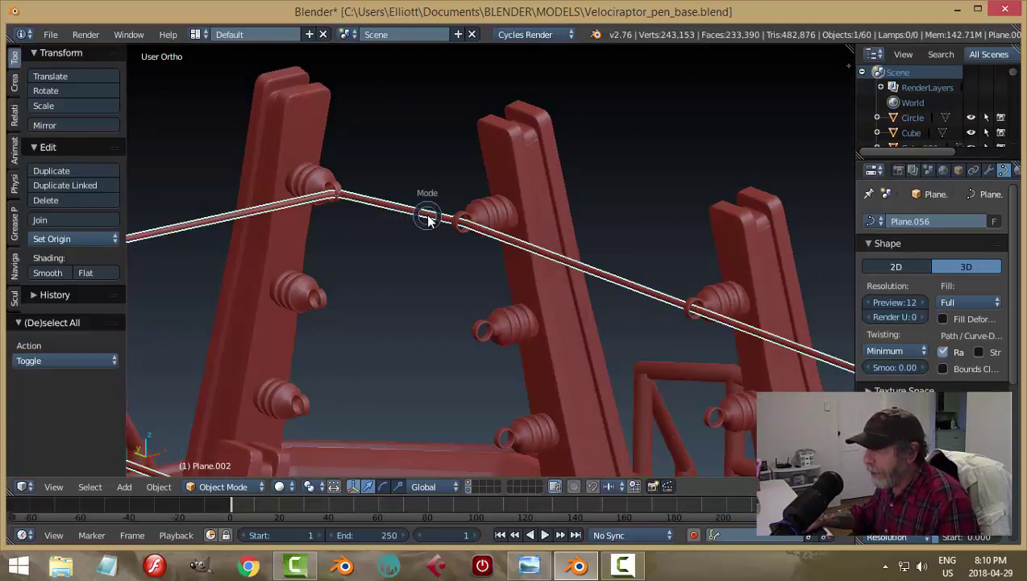
{"action": "left_click", "coordinate": [546, 212]}
{"action": "middle_click_drag", "start_coordinate": [419, 234], "coordinate": [438, 252]}
{"action": "scroll", "coordinate": [402, 267], "scroll_direction": "up", "scroll_amount": 3}
{"action": "scroll", "coordinate": [351, 195], "scroll_direction": "down", "scroll_amount": 5}
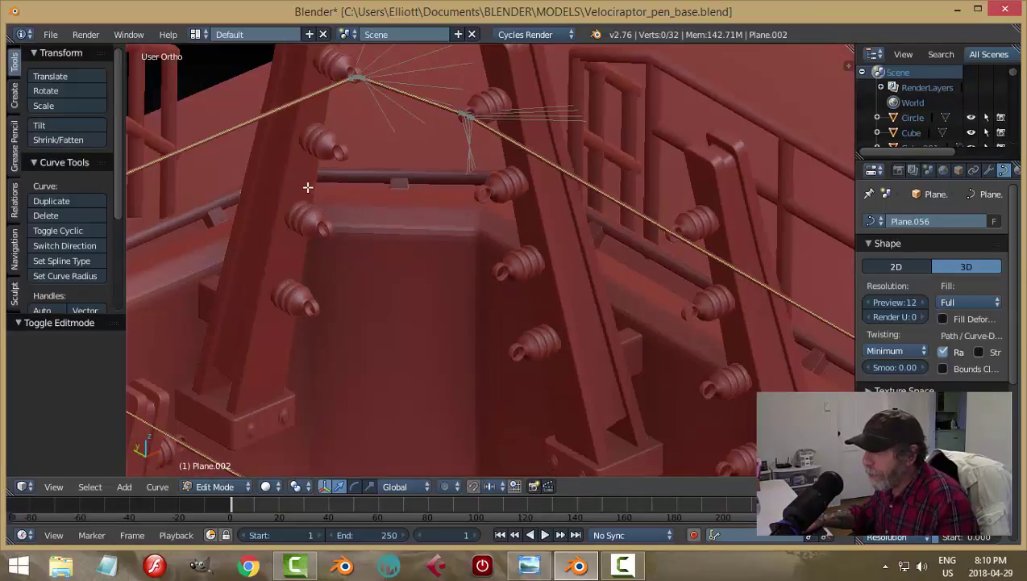
Select the four wire points at the corner post's top ring and move them 0.007 along X
{"action": "key", "text": "b"}
{"action": "left_click_drag", "start_coordinate": [315, 51], "coordinate": [383, 119]}
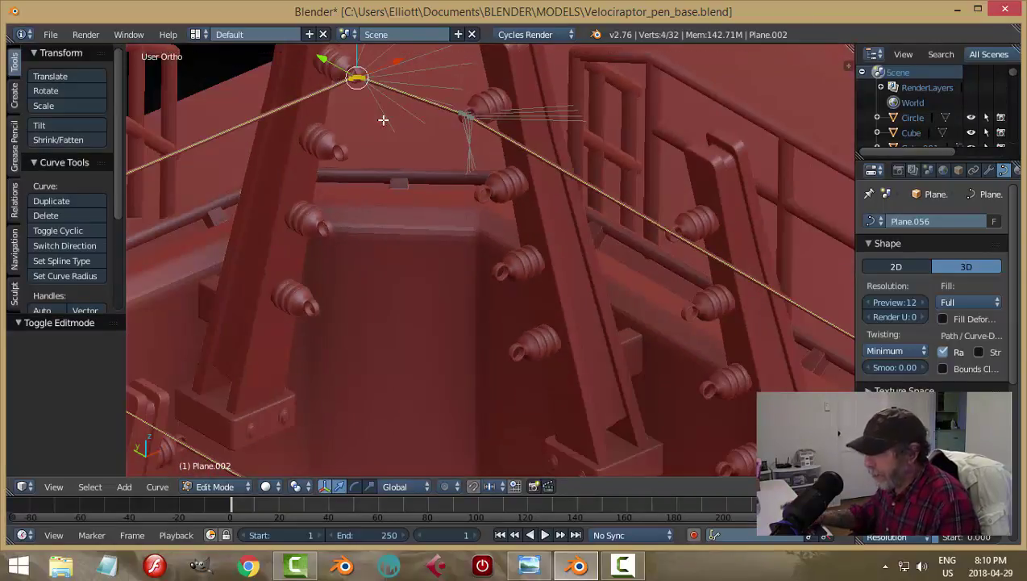
{"action": "key", "text": "KP_Decimal"}
{"action": "scroll", "coordinate": [706, 140], "scroll_direction": "down", "scroll_amount": 6}
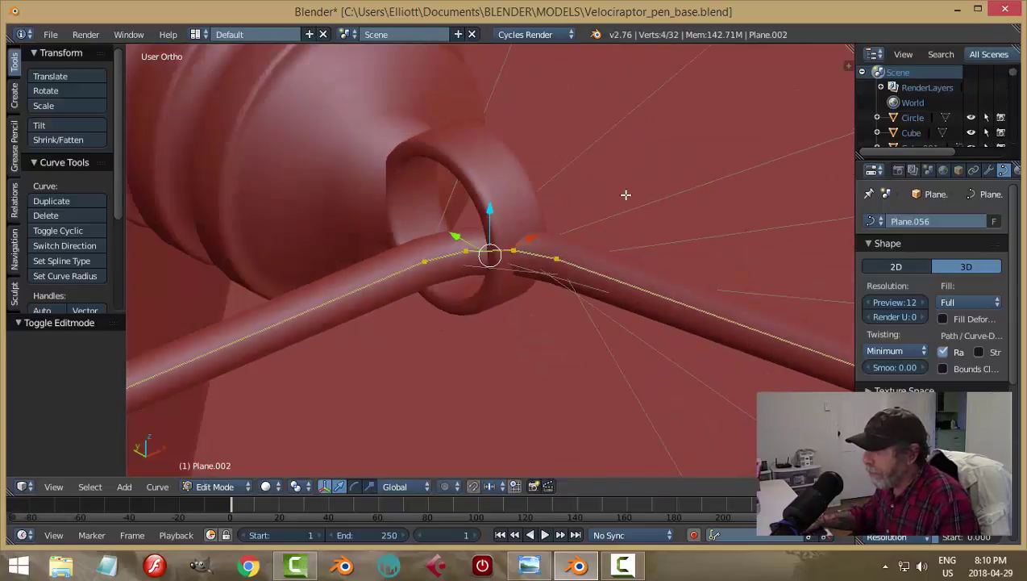
{"action": "middle_click_drag", "start_coordinate": [626, 195], "coordinate": [558, 249]}
{"action": "key", "text": "g"}
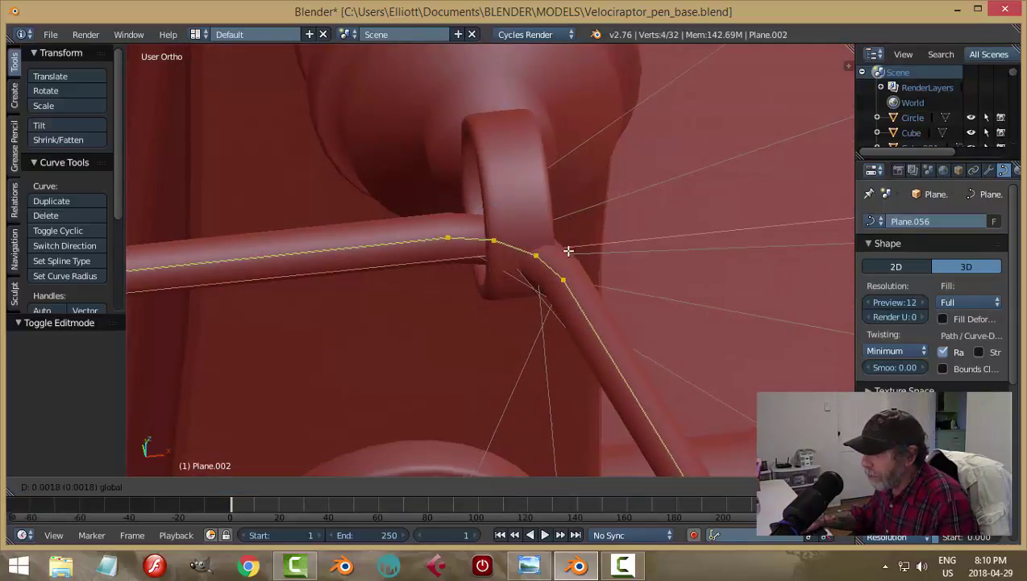
{"action": "left_click", "coordinate": [614, 264]}
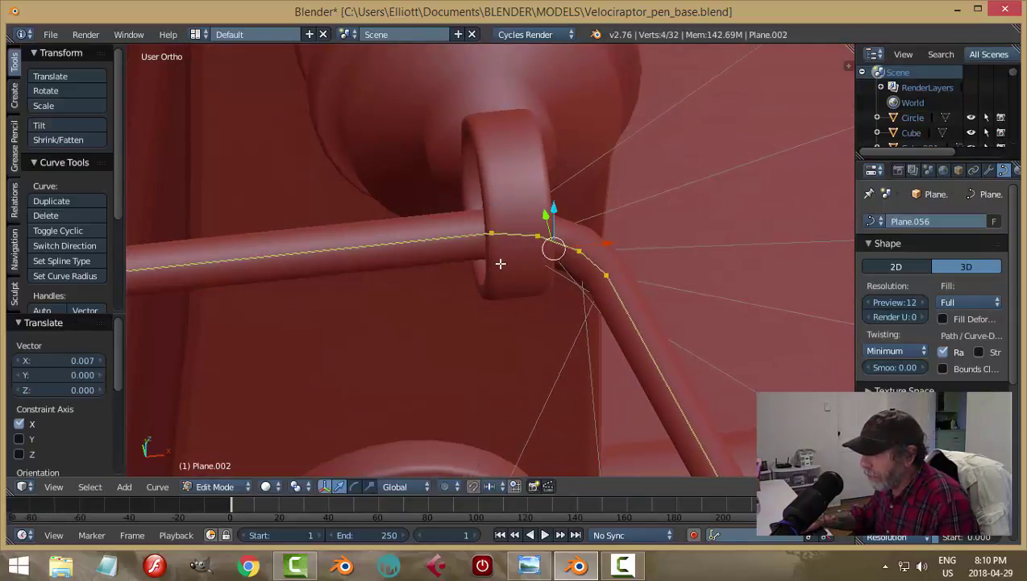
Fine-tune the corner points by about -0.0006 along X and slightly along Y, and deselect them
{"action": "middle_click_drag", "start_coordinate": [500, 261], "coordinate": [548, 285]}
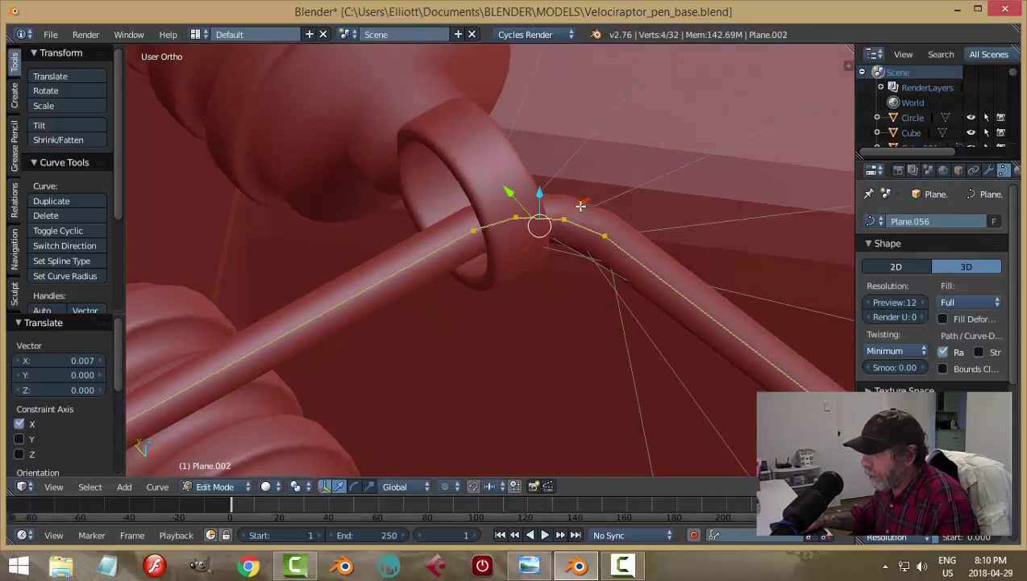
{"action": "key", "text": "g"}
{"action": "key", "text": "x"}
{"action": "left_click", "coordinate": [510, 229]}
{"action": "key", "text": "g"}
{"action": "key", "text": "x"}
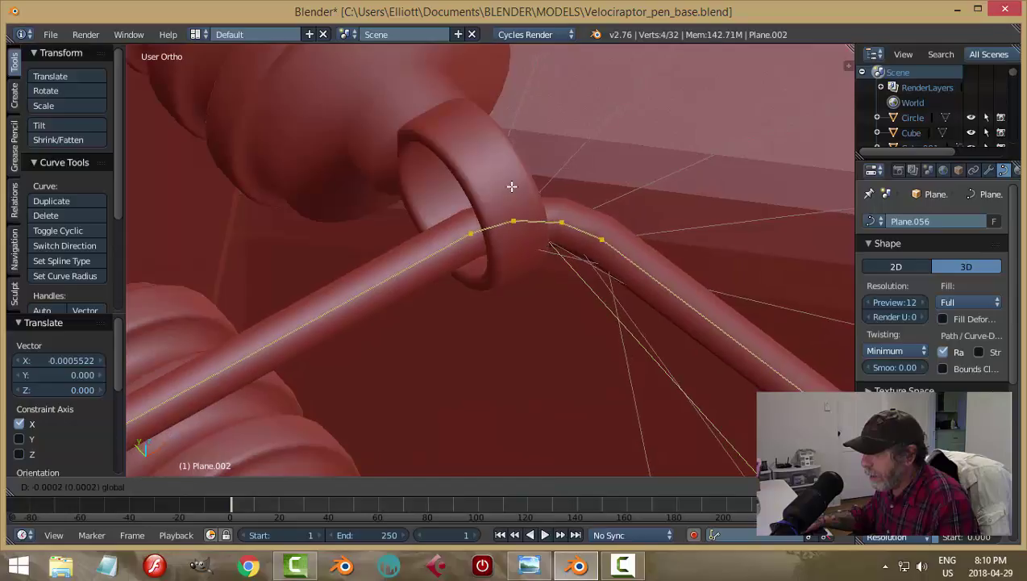
{"action": "key", "text": "y"}
{"action": "left_click", "coordinate": [598, 216]}
{"action": "key", "text": "a"}
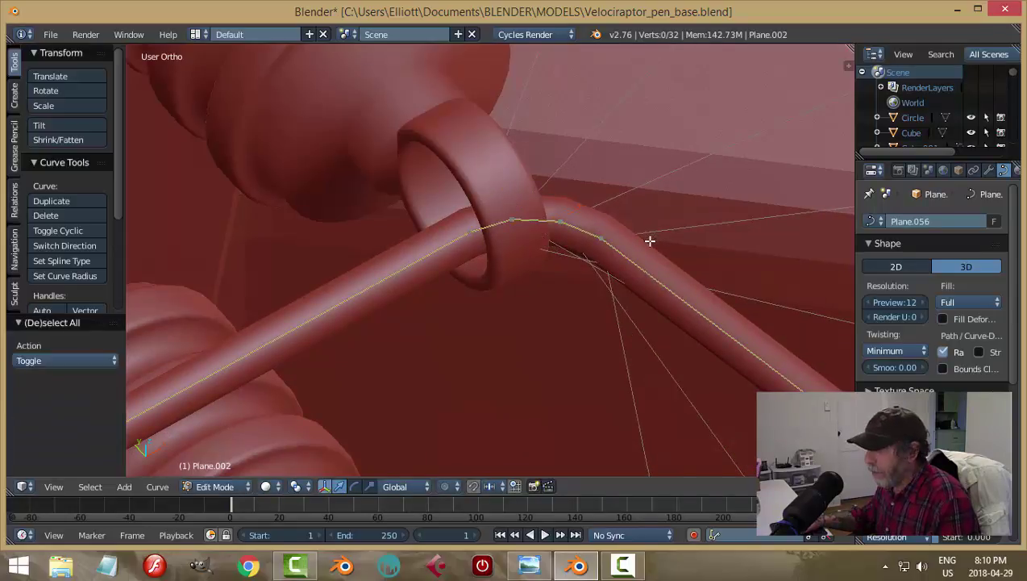
Select the four wire points at the neighbouring post's top ring, nudge them to sit inside the ring, and deselect them
{"action": "middle_click_drag", "start_coordinate": [651, 238], "coordinate": [610, 316]}
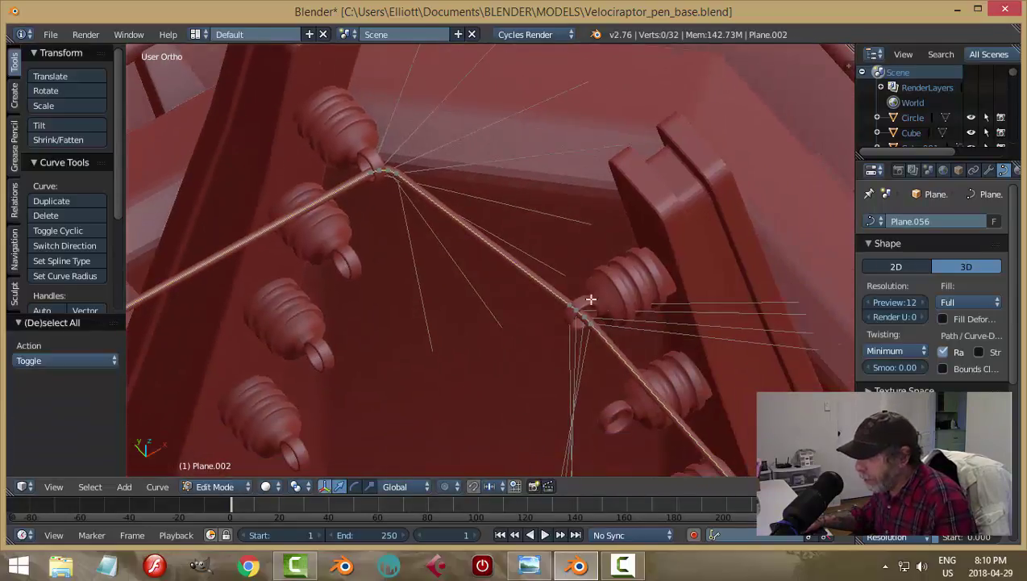
{"action": "key", "text": "b"}
{"action": "left_click_drag", "start_coordinate": [492, 263], "coordinate": [625, 356]}
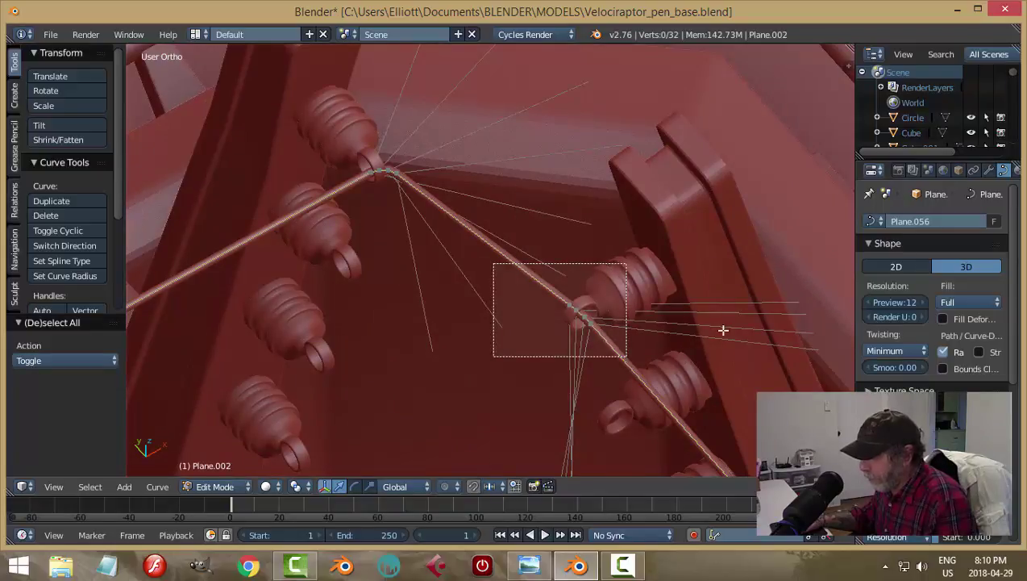
{"action": "middle_click_drag", "start_coordinate": [721, 329], "coordinate": [615, 325]}
{"action": "scroll", "coordinate": [612, 351], "scroll_direction": "up", "scroll_amount": 4}
{"action": "left_click_drag", "start_coordinate": [554, 225], "coordinate": [553, 235]}
{"action": "left_click_drag", "start_coordinate": [608, 284], "coordinate": [598, 285]}
{"action": "key", "text": "a"}
Select the four points at the wire's next corner bend and move them -0.009 along X
{"action": "middle_click_drag", "start_coordinate": [555, 327], "coordinate": [534, 381]}
{"action": "middle_click_drag", "start_coordinate": [497, 286], "coordinate": [579, 357], "text": "shift"}
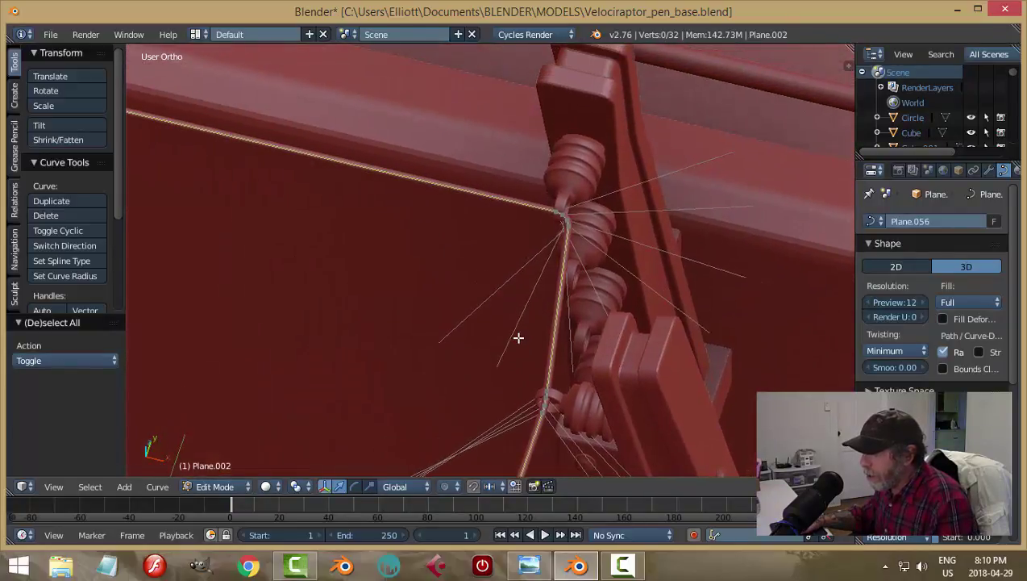
{"action": "scroll", "coordinate": [524, 332], "scroll_direction": "up", "scroll_amount": 4}
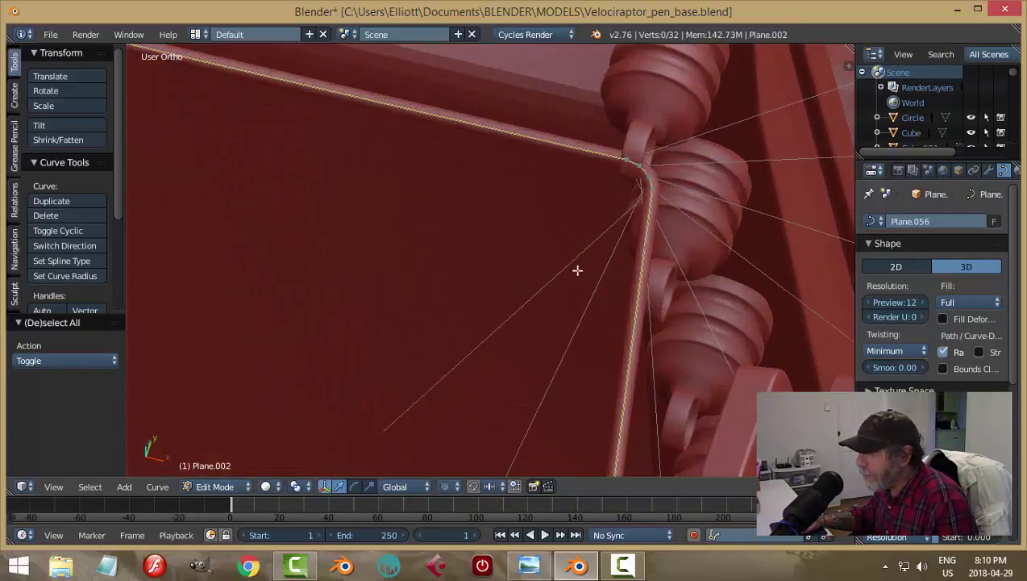
{"action": "middle_click_drag", "start_coordinate": [577, 270], "coordinate": [422, 227]}
{"action": "scroll", "coordinate": [385, 172], "scroll_direction": "up", "scroll_amount": 3}
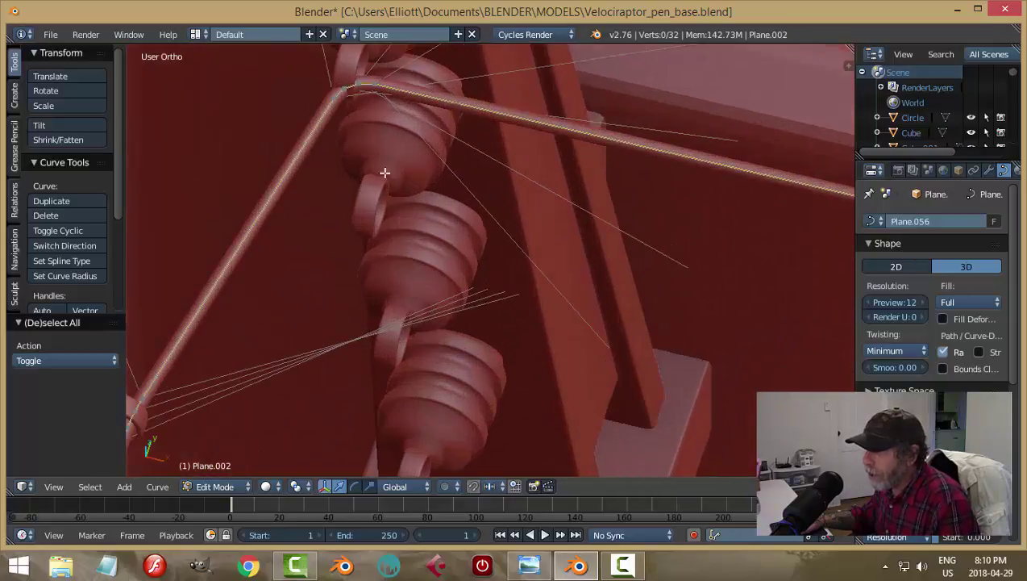
{"action": "middle_click_drag", "start_coordinate": [382, 129], "coordinate": [484, 197]}
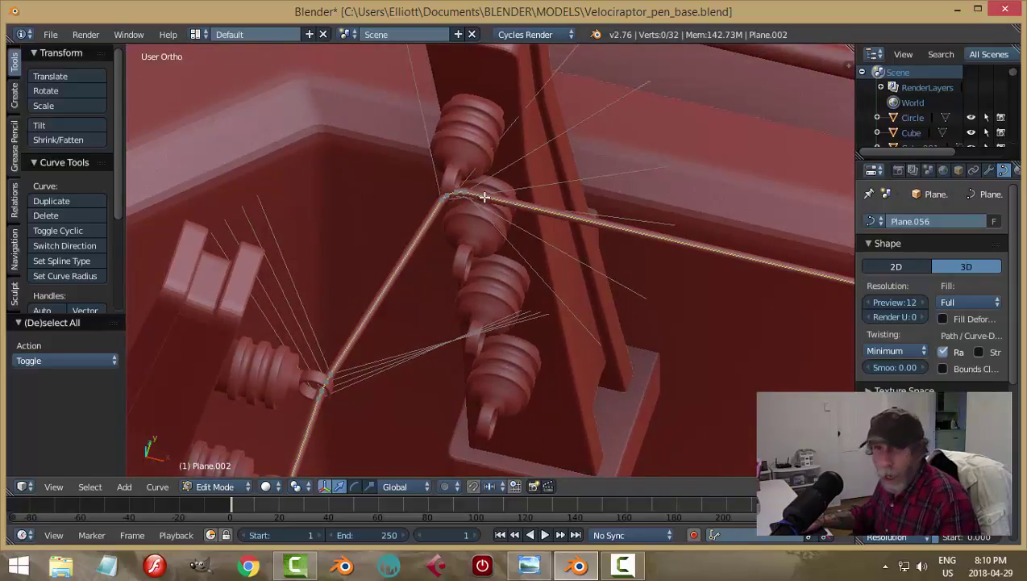
{"action": "right_click", "coordinate": [444, 197]}
{"action": "scroll", "coordinate": [516, 230], "scroll_direction": "up", "scroll_amount": 2}
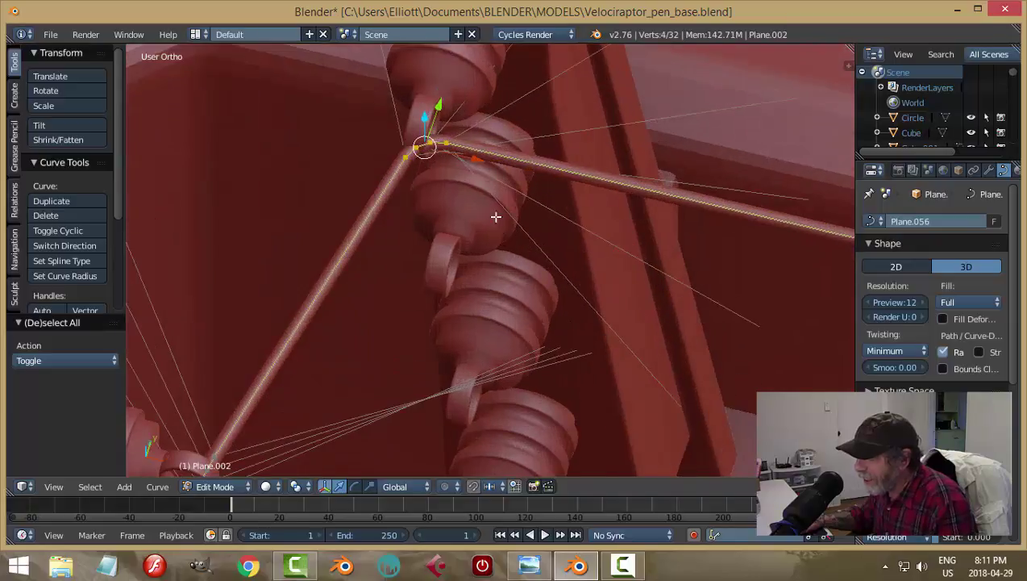
{"action": "key", "text": "g"}
{"action": "key", "text": "x"}
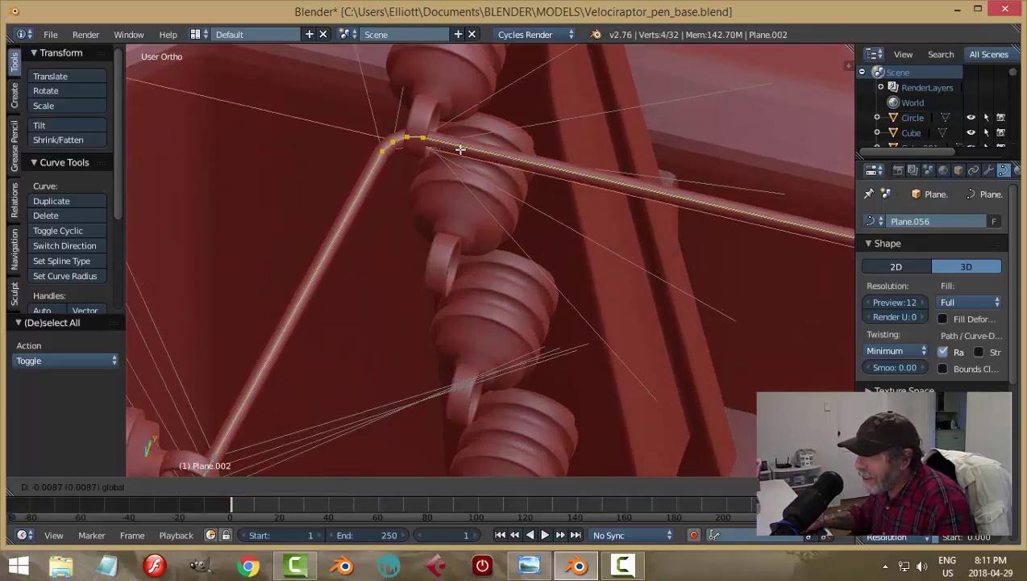
{"action": "left_click", "coordinate": [590, 174]}
Lower the selected bend points -0.002 along Z inside the ring and deselect them
{"action": "middle_click_drag", "start_coordinate": [591, 174], "coordinate": [629, 237]}
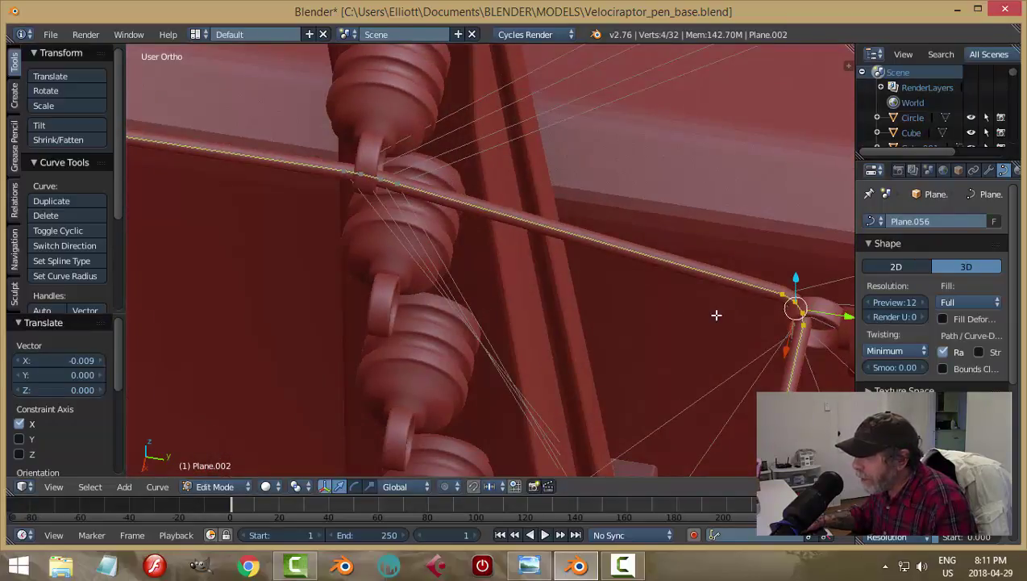
{"action": "middle_click_drag", "start_coordinate": [716, 314], "coordinate": [613, 251]}
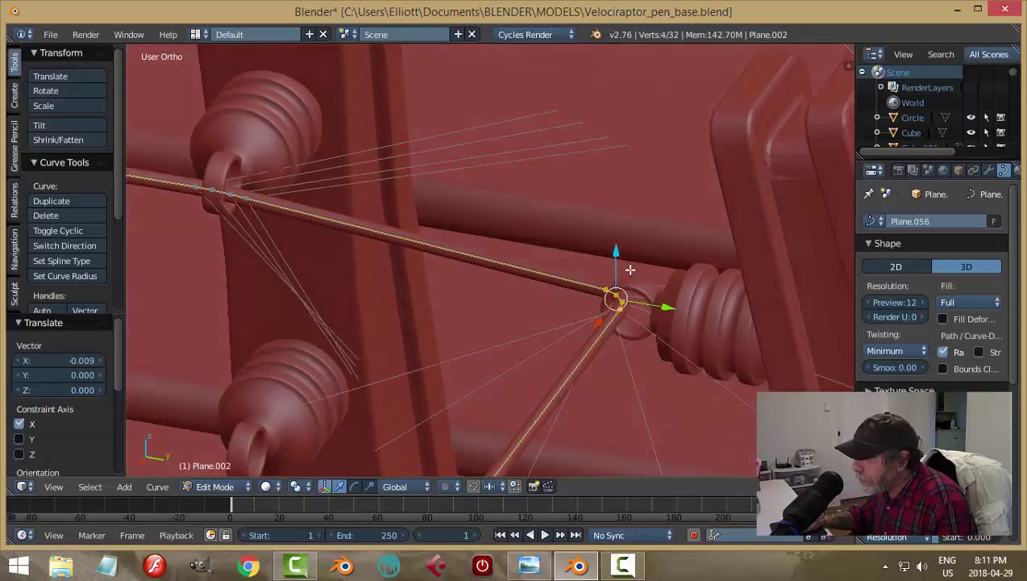
{"action": "left_click_drag", "start_coordinate": [616, 253], "coordinate": [613, 256]}
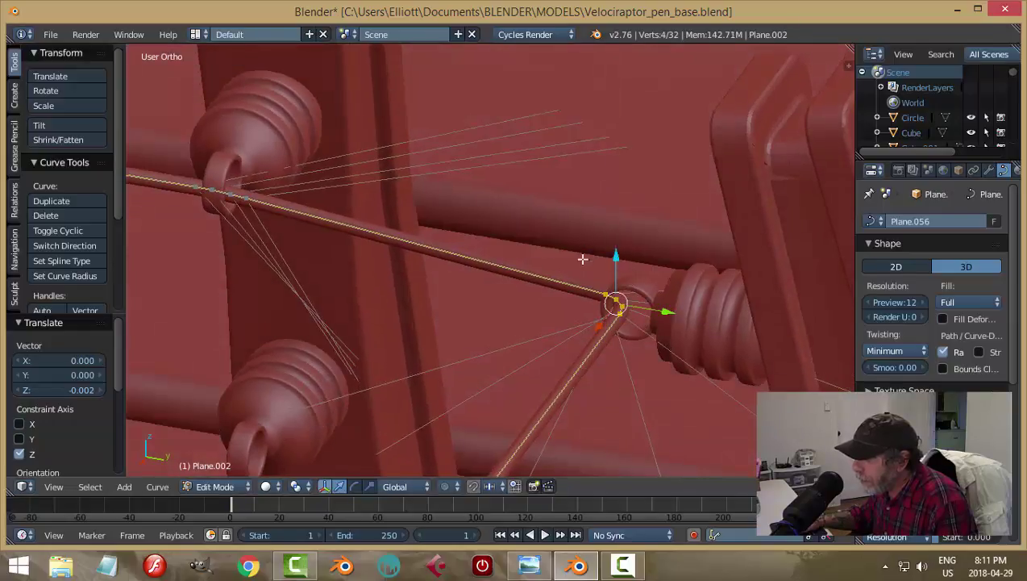
{"action": "middle_click_drag", "start_coordinate": [613, 257], "coordinate": [616, 233]}
{"action": "key", "text": "a"}
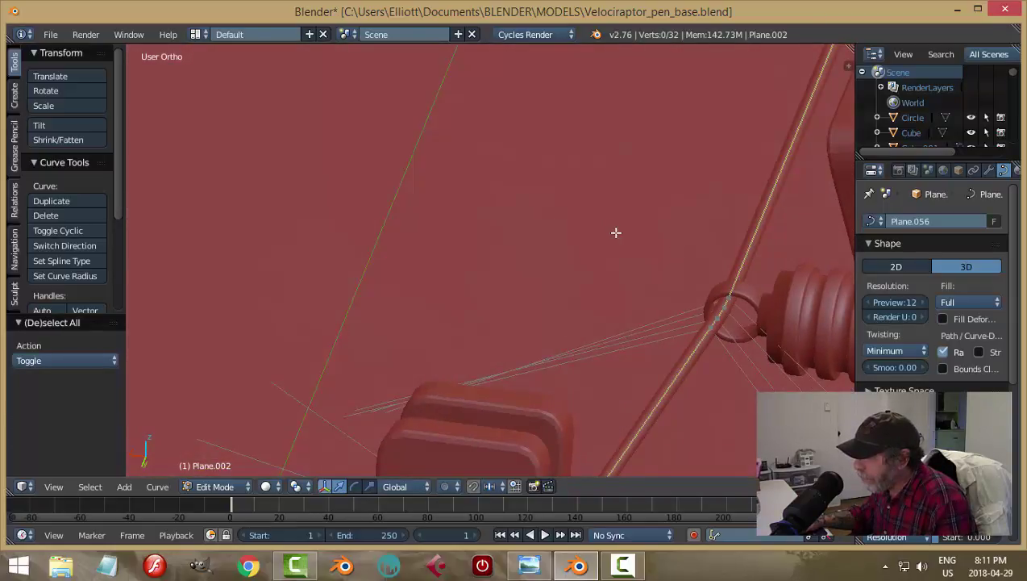
Select the four wire points at the adjacent post's ring, nudge them slightly along X and -0.002 along Z, and deselect them
{"action": "left_click_drag", "start_coordinate": [633, 234], "coordinate": [779, 387]}
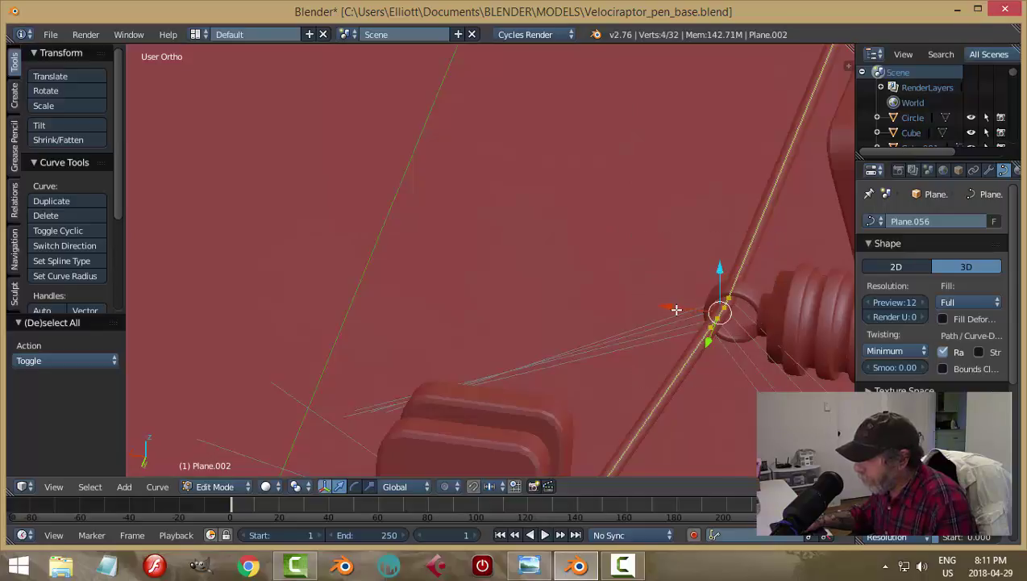
{"action": "left_click_drag", "start_coordinate": [677, 309], "coordinate": [678, 308]}
{"action": "left_click_drag", "start_coordinate": [721, 273], "coordinate": [722, 279]}
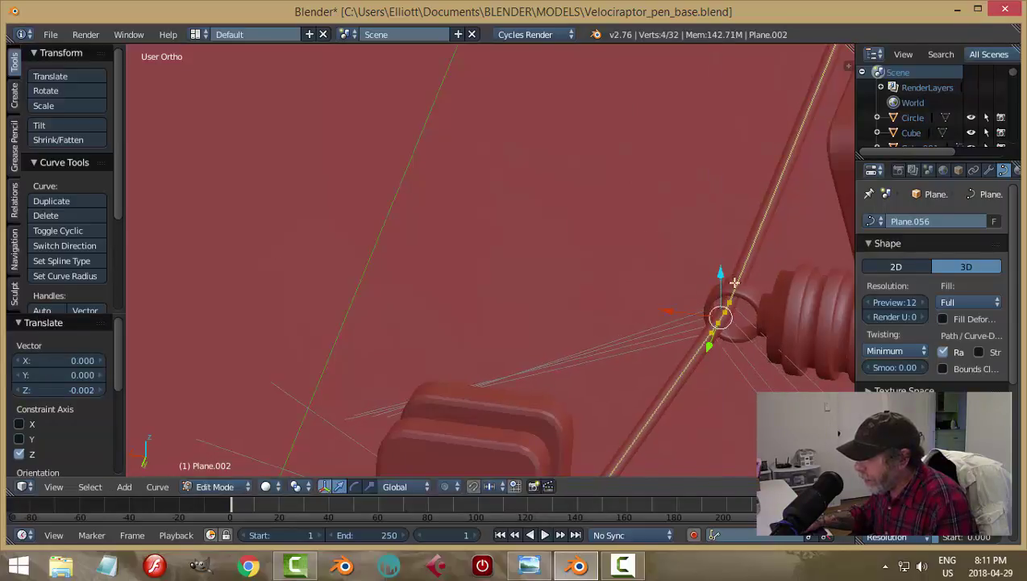
{"action": "key", "text": "a"}
{"action": "scroll", "coordinate": [796, 313], "scroll_direction": "down", "scroll_amount": 5}
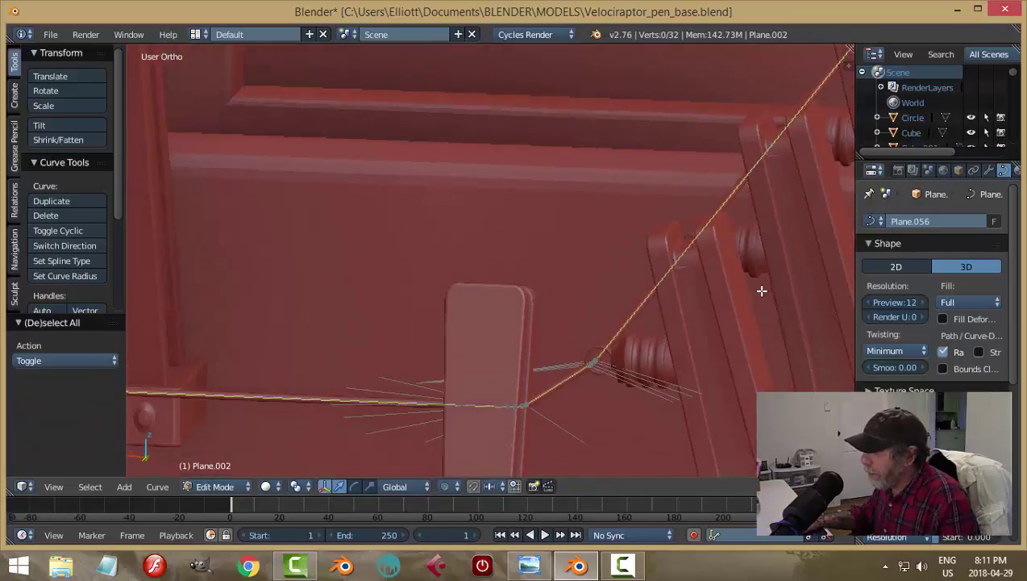
Return the wire curve to Object Mode, deselect it, and inspect the wire at the corner posts
{"action": "key", "text": "Tab"}
{"action": "key", "text": "a"}
{"action": "scroll", "coordinate": [678, 289], "scroll_direction": "down", "scroll_amount": 4}
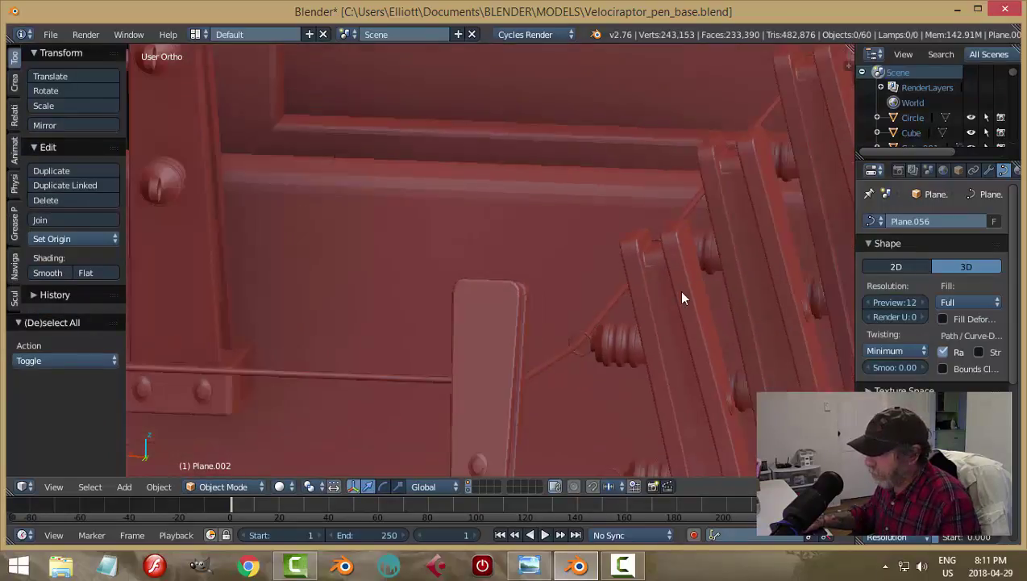
{"action": "middle_click_drag", "start_coordinate": [581, 349], "coordinate": [659, 365]}
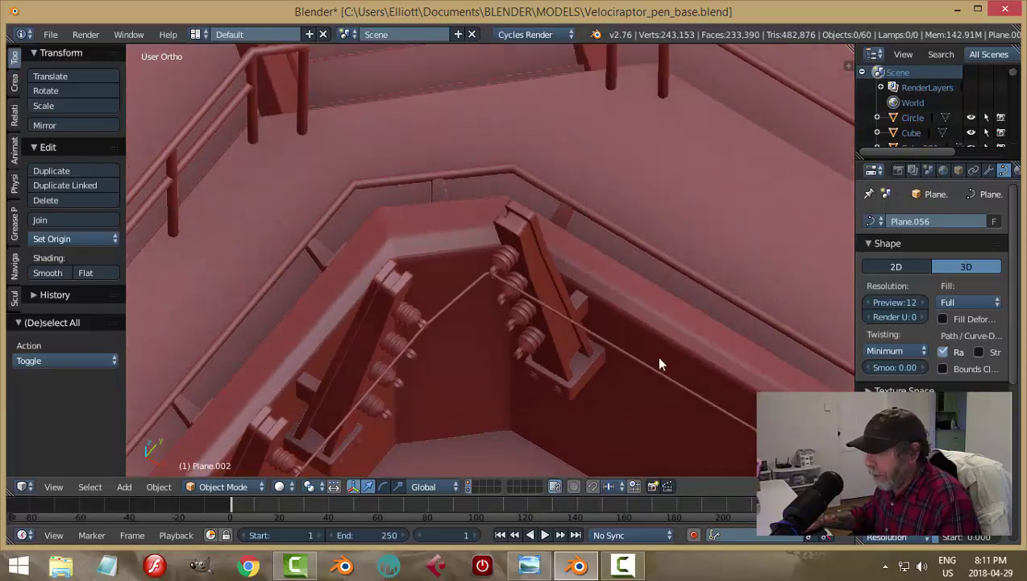
{"action": "middle_click_drag", "start_coordinate": [505, 297], "coordinate": [523, 301]}
{"action": "scroll", "coordinate": [505, 298], "scroll_direction": "up", "scroll_amount": 4}
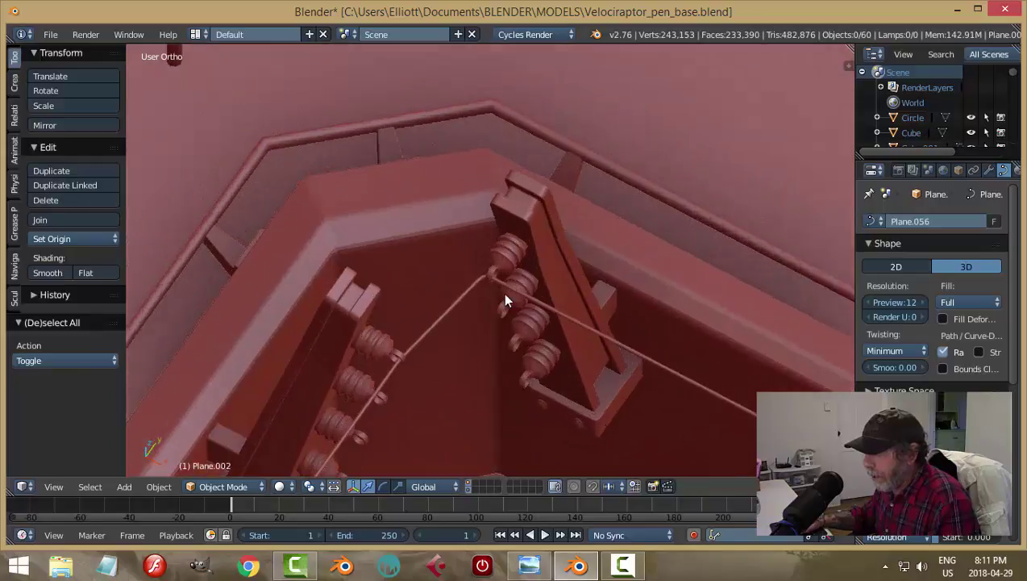
Reopen the wire curve in Edit Mode, select the four points at the corner post's top ring, and move them 0.003 along X
{"action": "right_click", "coordinate": [533, 294]}
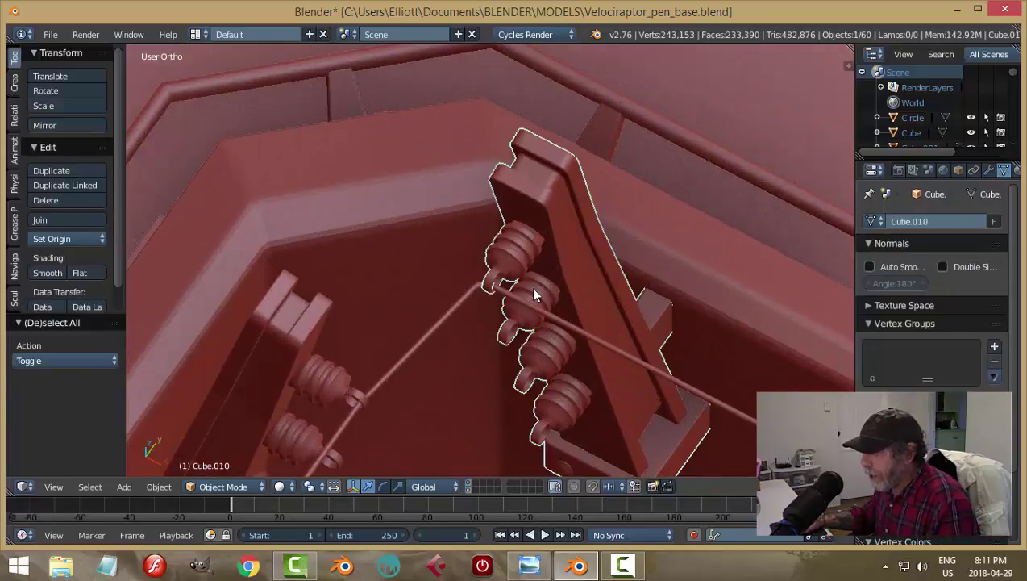
{"action": "right_click", "coordinate": [467, 301]}
{"action": "key", "text": "Tab"}
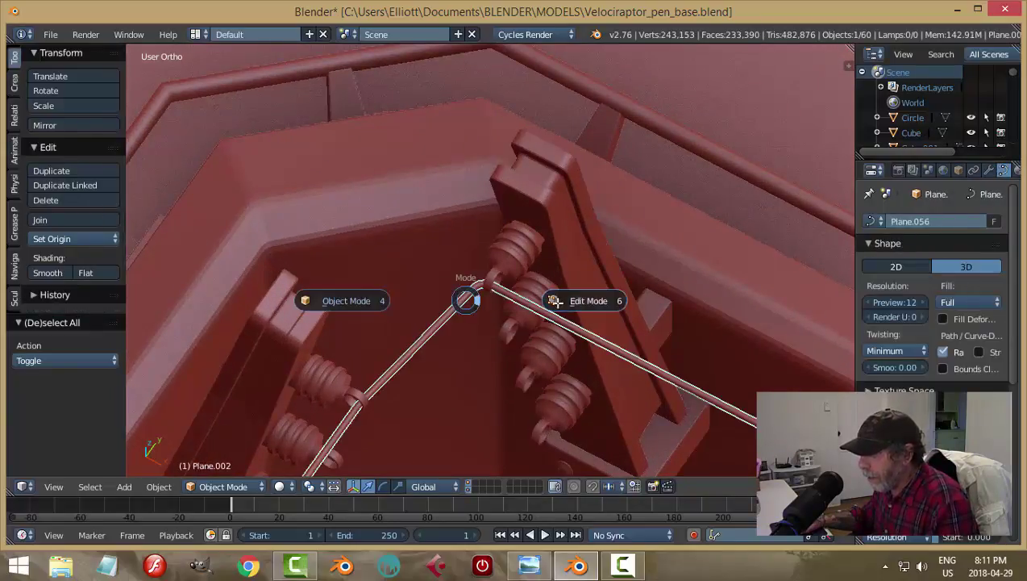
{"action": "left_click", "coordinate": [512, 308]}
{"action": "scroll", "coordinate": [524, 317], "scroll_direction": "up", "scroll_amount": 3}
{"action": "key", "text": "b"}
{"action": "left_click_drag", "start_coordinate": [396, 247], "coordinate": [527, 348]}
{"action": "key", "text": "g"}
{"action": "key", "text": "x"}
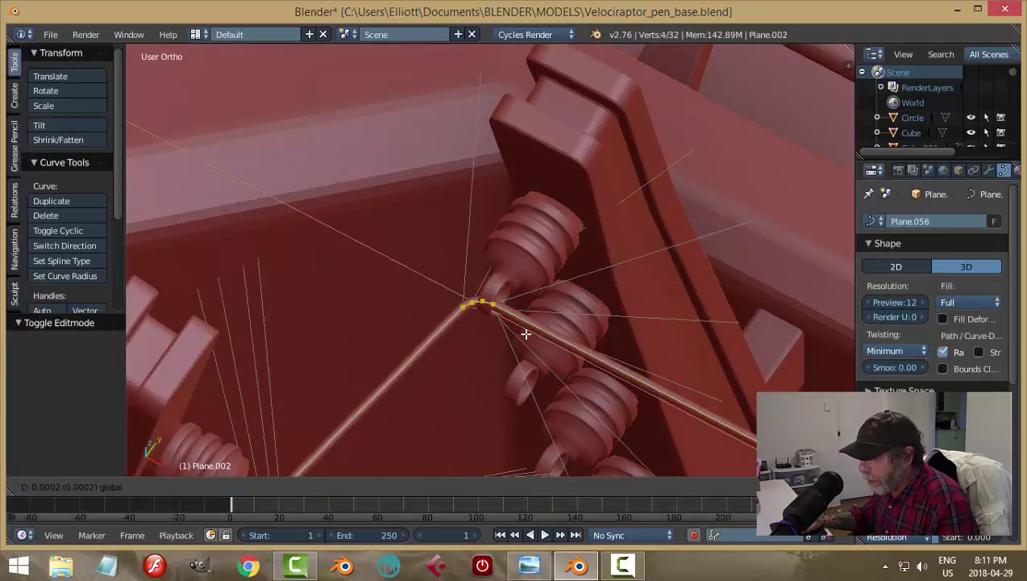
{"action": "left_click", "coordinate": [503, 300]}
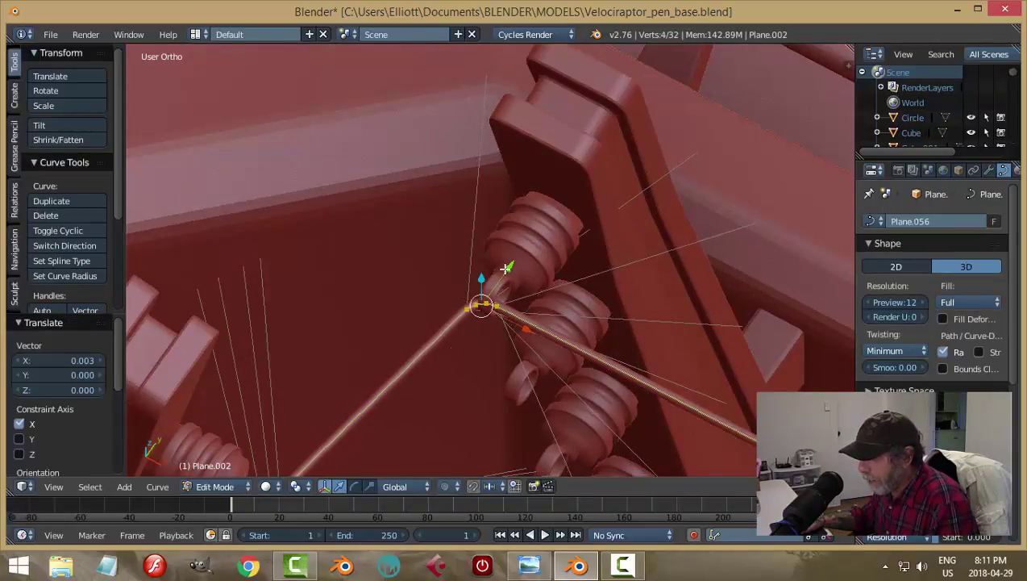
Nudge the four selected wire points into the corner post's top ring, return to Object Mode, and deselect the wire
{"action": "key", "text": "g"}
{"action": "left_click", "coordinate": [530, 281]}
{"action": "key", "text": "a"}
{"action": "key", "text": "Tab"}
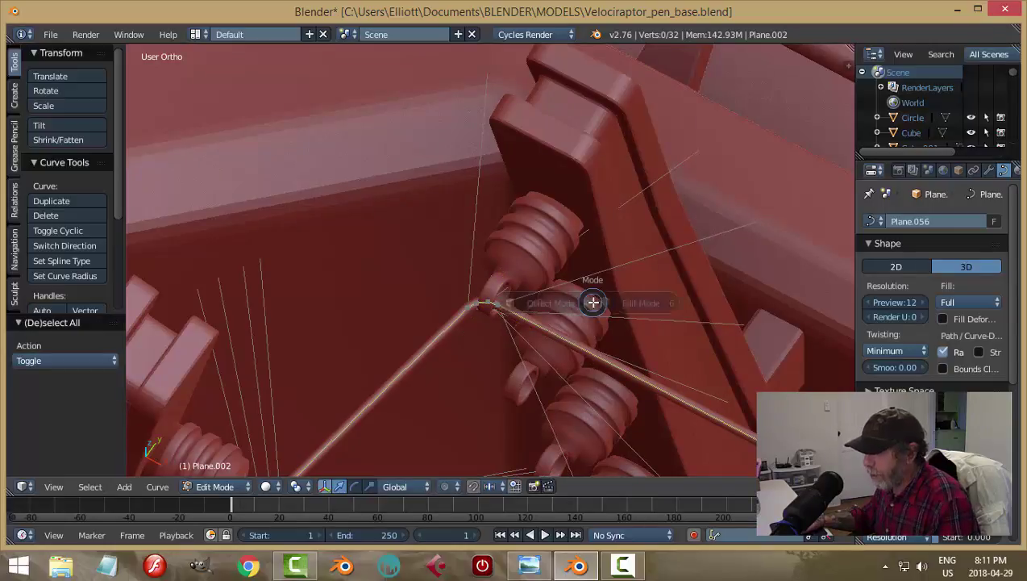
{"action": "left_click", "coordinate": [489, 304]}
{"action": "key", "text": "a"}
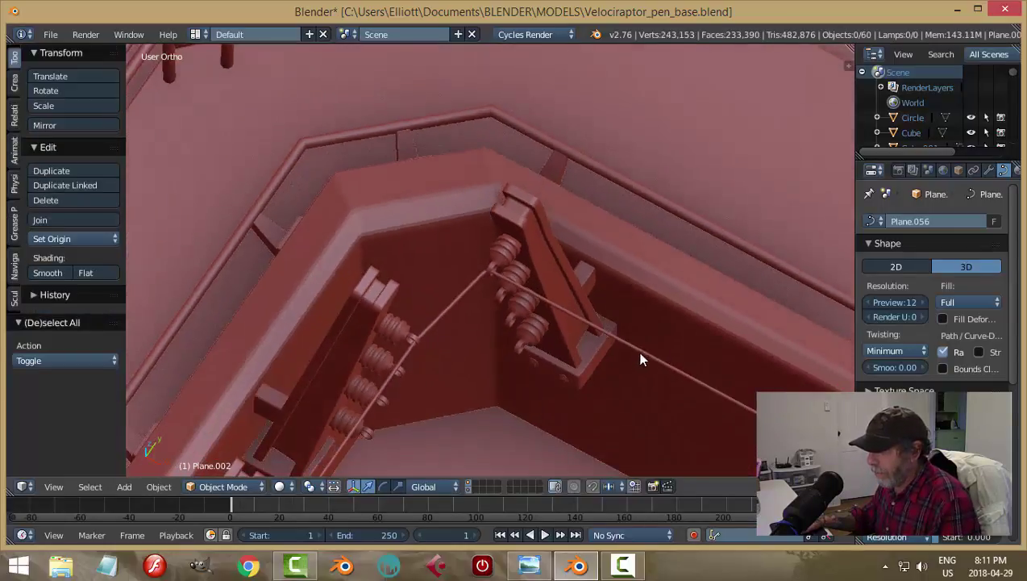
Inspect the top wire's path through the insulator rings along the side posts and at the posts on the pen's ends
{"action": "middle_click_drag", "start_coordinate": [641, 353], "coordinate": [666, 302]}
{"action": "scroll", "coordinate": [416, 421], "scroll_direction": "up", "scroll_amount": 4}
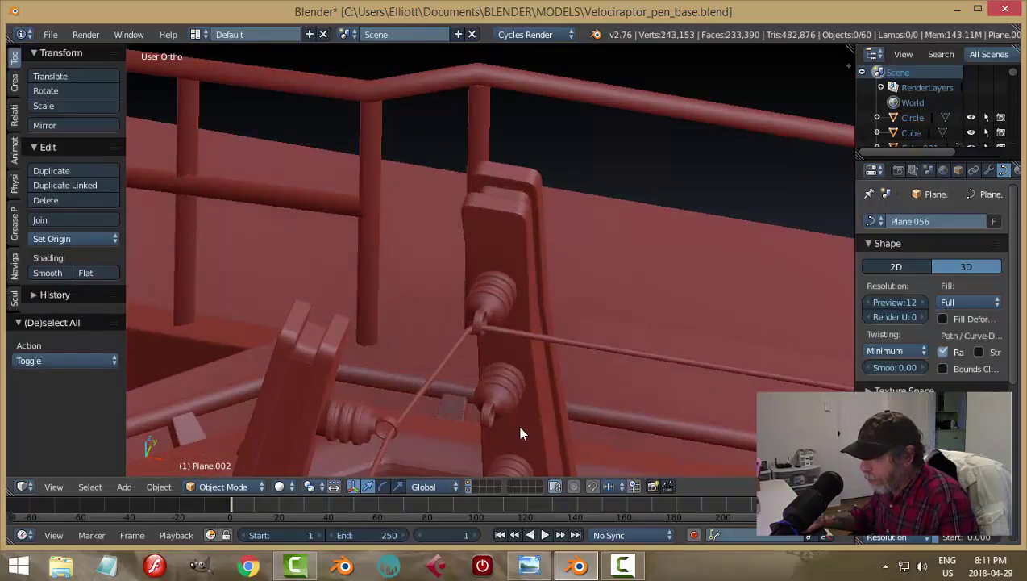
{"action": "middle_click_drag", "start_coordinate": [520, 433], "coordinate": [605, 321]}
{"action": "scroll", "coordinate": [606, 322], "scroll_direction": "up", "scroll_amount": 4}
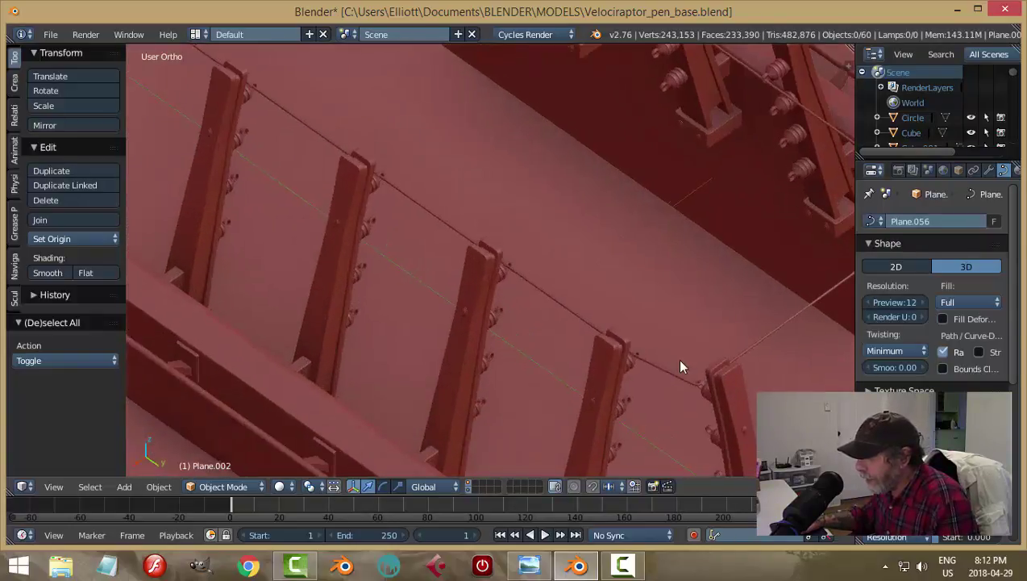
{"action": "middle_click_drag", "start_coordinate": [677, 358], "coordinate": [516, 203]}
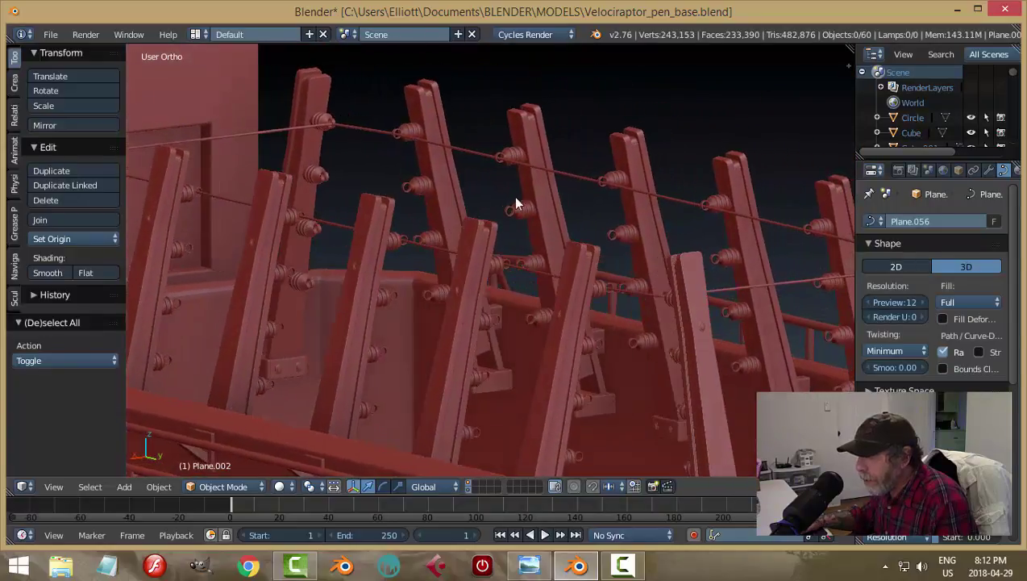
{"action": "right_click", "coordinate": [567, 171]}
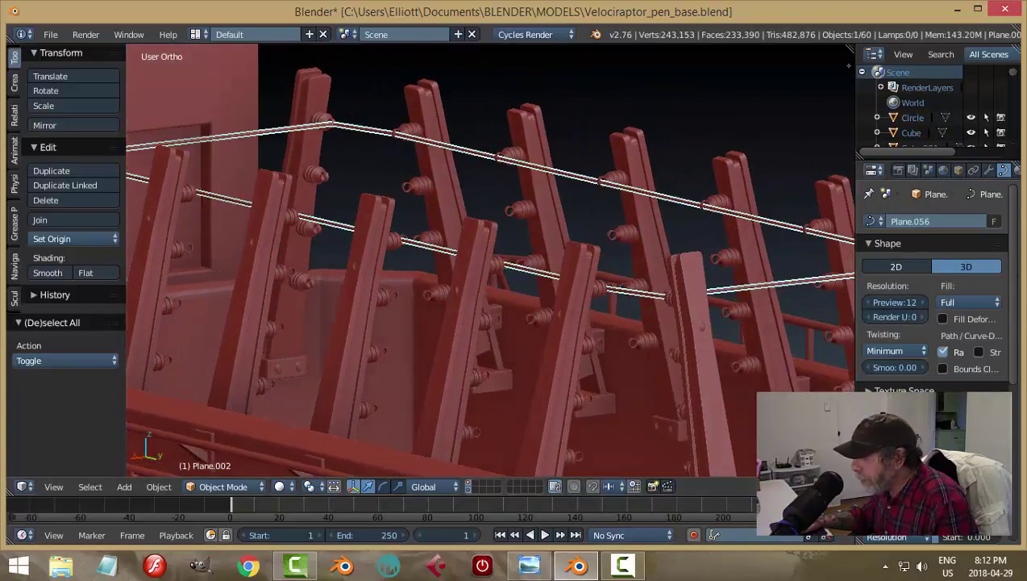
{"action": "key", "text": "a"}
{"action": "scroll", "coordinate": [301, 150], "scroll_direction": "up", "scroll_amount": 5}
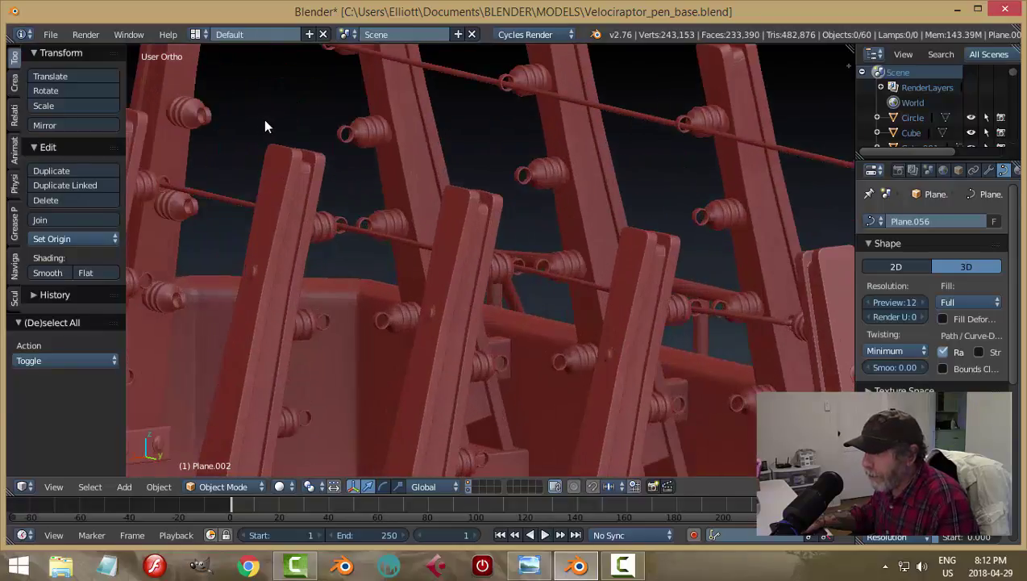
{"action": "middle_click_drag", "start_coordinate": [265, 120], "coordinate": [508, 174]}
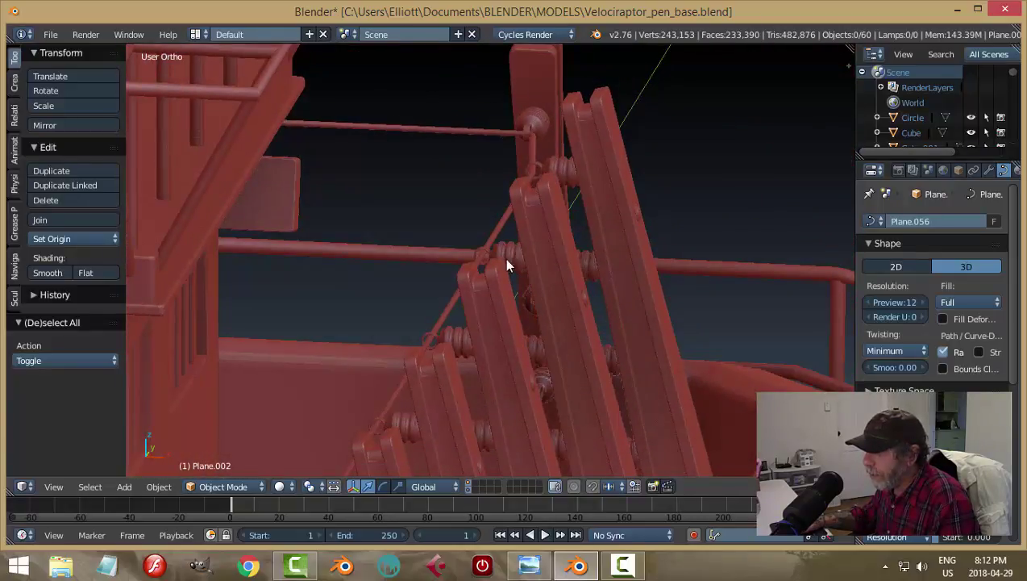
{"action": "middle_click_drag", "start_coordinate": [507, 265], "coordinate": [561, 213]}
{"action": "middle_click_drag", "start_coordinate": [679, 166], "coordinate": [475, 258]}
{"action": "scroll", "coordinate": [475, 258], "scroll_direction": "down", "scroll_amount": 1}
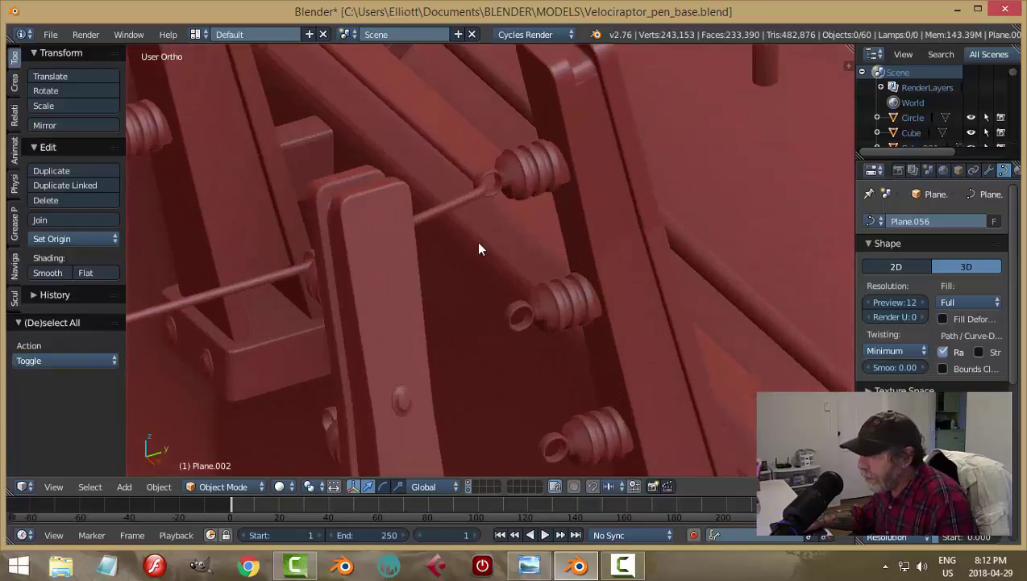
{"action": "scroll", "coordinate": [479, 222], "scroll_direction": "down", "scroll_amount": 2}
{"action": "middle_click_drag", "start_coordinate": [454, 208], "coordinate": [274, 273]}
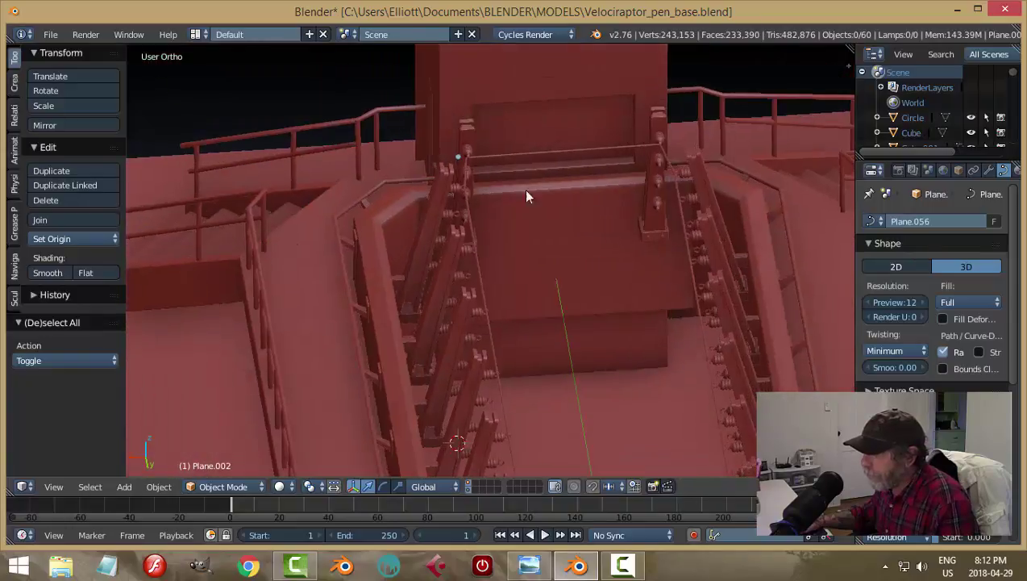
{"action": "middle_click_drag", "start_coordinate": [526, 191], "coordinate": [527, 275], "text": "shift"}
{"action": "scroll", "coordinate": [510, 282], "scroll_direction": "up", "scroll_amount": 5}
{"action": "scroll", "coordinate": [452, 281], "scroll_direction": "up", "scroll_amount": 2}
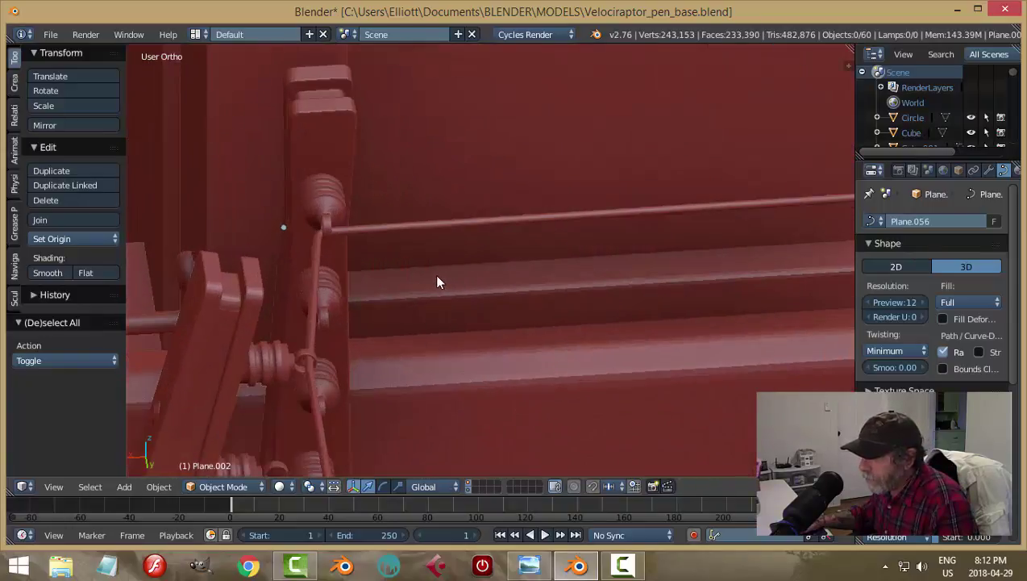
{"action": "scroll", "coordinate": [429, 289], "scroll_direction": "up", "scroll_amount": 2}
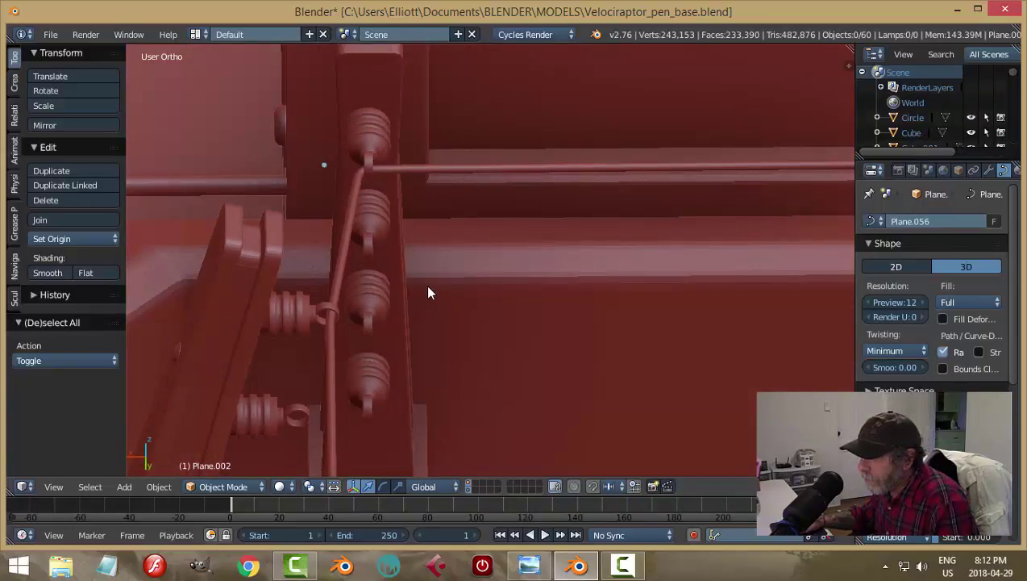
{"action": "middle_click_drag", "start_coordinate": [427, 293], "coordinate": [340, 279]}
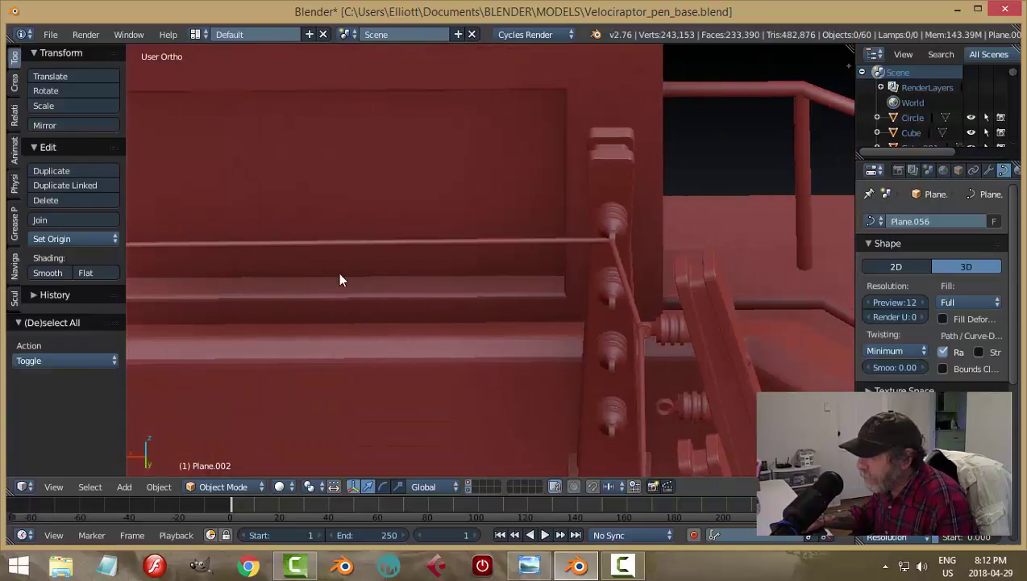
Reopen the wire in Edit Mode, move the four bend points at the end post's top ring -0.009 along X, and exit to Object Mode
{"action": "right_click", "coordinate": [612, 242]}
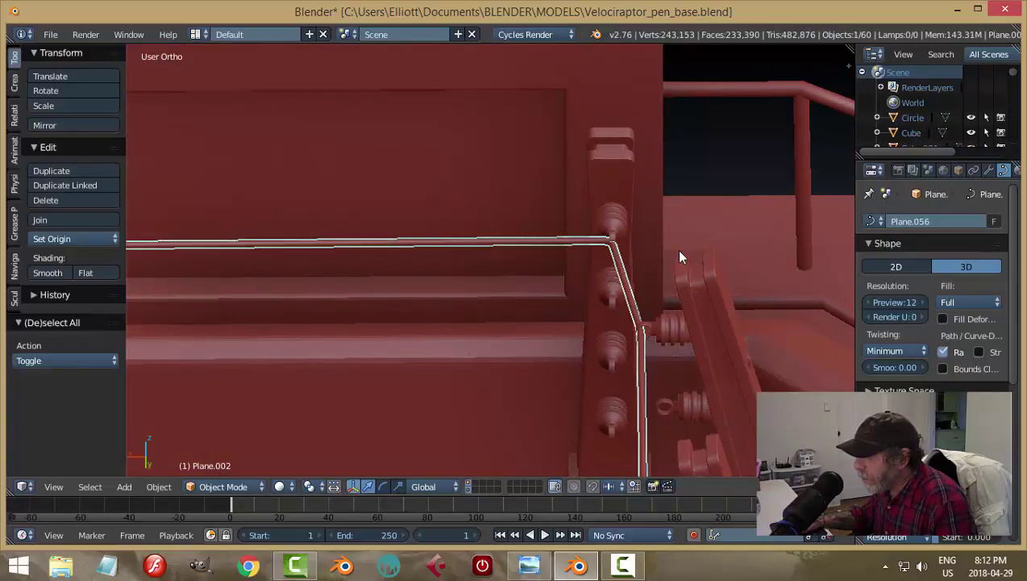
{"action": "key", "text": "Tab"}
{"action": "left_click", "coordinate": [712, 266]}
{"action": "scroll", "coordinate": [648, 275], "scroll_direction": "up", "scroll_amount": 2}
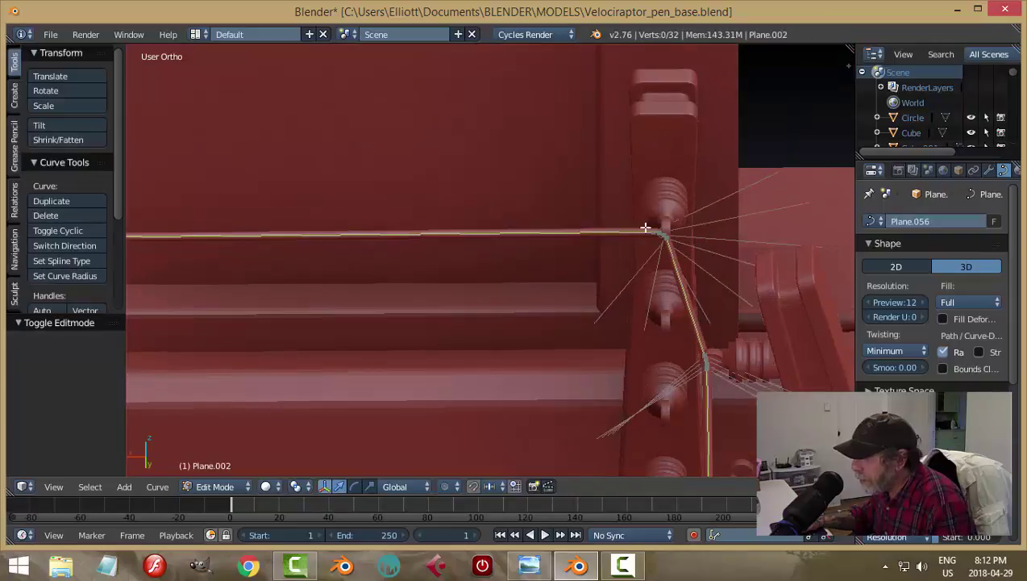
{"action": "key", "text": "b"}
{"action": "left_click_drag", "start_coordinate": [614, 198], "coordinate": [677, 285]}
{"action": "middle_click_drag", "start_coordinate": [747, 259], "coordinate": [739, 272]}
{"action": "key", "text": "KP_Decimal"}
{"action": "scroll", "coordinate": [733, 296], "scroll_direction": "down", "scroll_amount": 7}
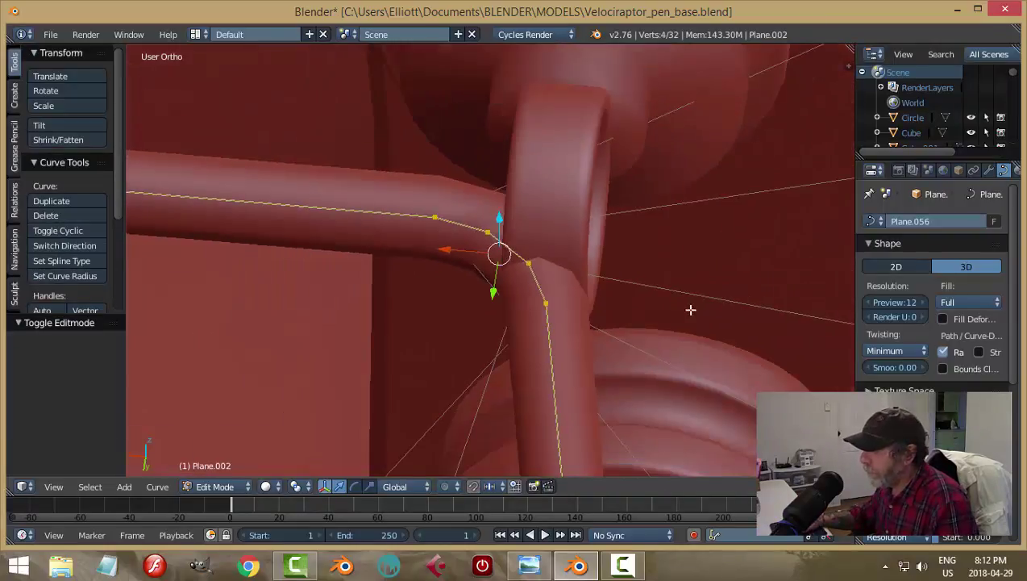
{"action": "key", "text": "g"}
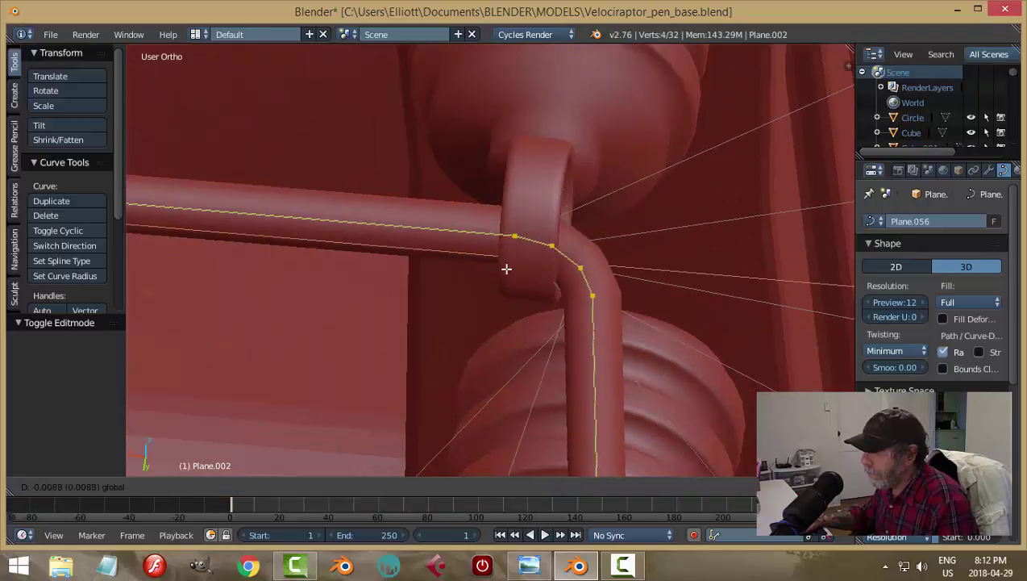
{"action": "left_click_drag", "start_coordinate": [508, 269], "coordinate": [507, 270]}
{"action": "key", "text": "Tab"}
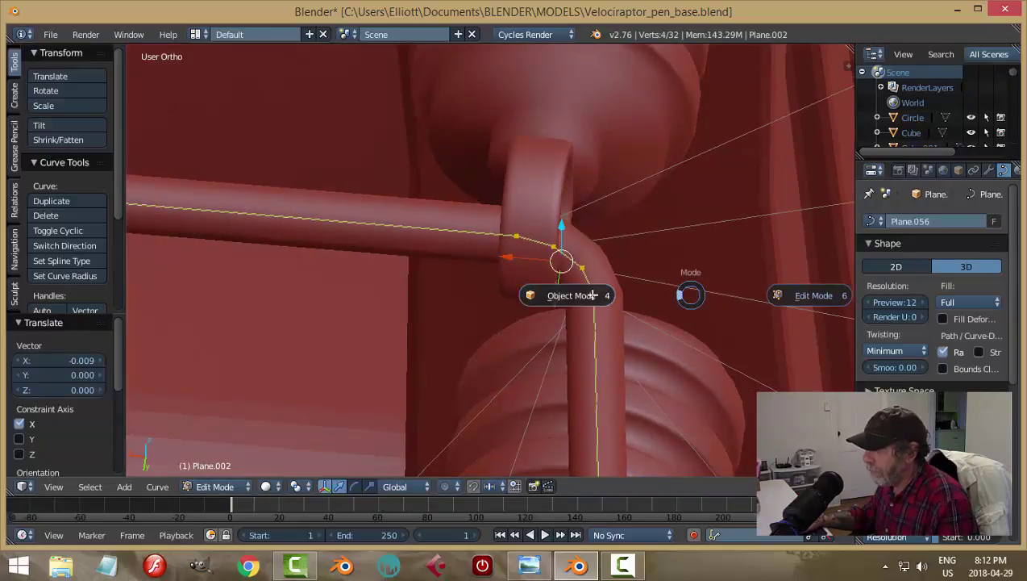
{"action": "left_click", "coordinate": [595, 294]}
{"action": "scroll", "coordinate": [702, 321], "scroll_direction": "down", "scroll_amount": 8}
{"action": "key", "text": "a"}
Edit the wire's four points at the adjacent side post's top ring, moving them -0.001 along X, and return to Object Mode
{"action": "middle_click_drag", "start_coordinate": [699, 320], "coordinate": [576, 355]}
{"action": "scroll", "coordinate": [531, 362], "scroll_direction": "up", "scroll_amount": 4}
{"action": "right_click", "coordinate": [524, 395]}
{"action": "key", "text": "Tab"}
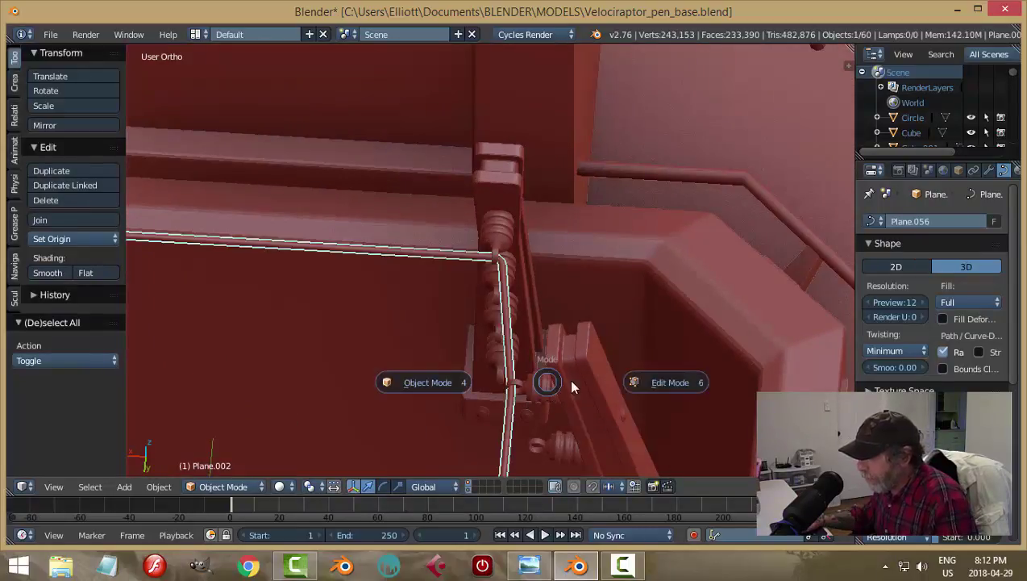
{"action": "left_click", "coordinate": [578, 393]}
{"action": "key", "text": "a"}
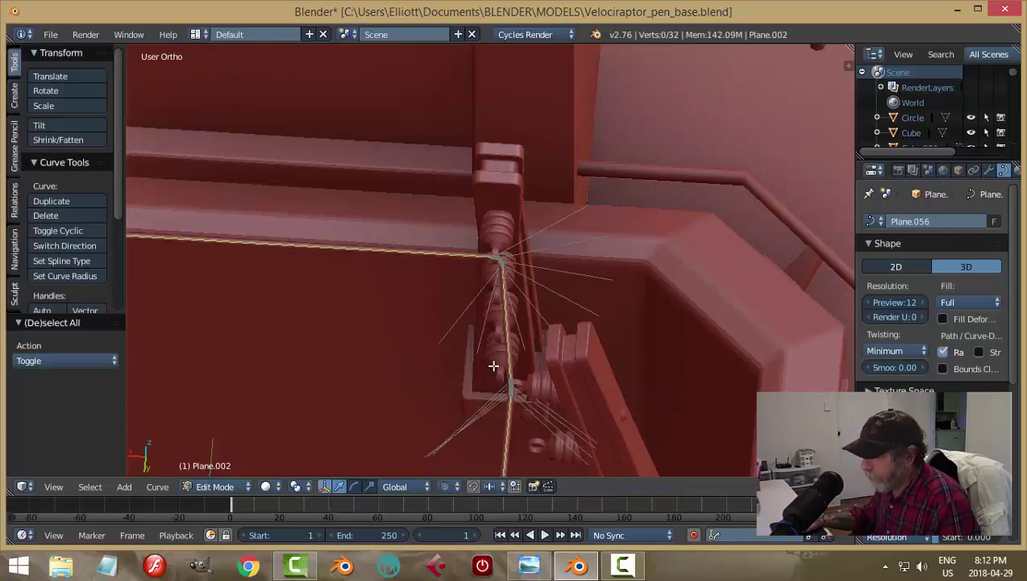
{"action": "key", "text": "b"}
{"action": "left_click_drag", "start_coordinate": [474, 352], "coordinate": [555, 434]}
{"action": "scroll", "coordinate": [573, 431], "scroll_direction": "up", "scroll_amount": 3}
{"action": "middle_click_drag", "start_coordinate": [574, 430], "coordinate": [631, 208], "text": "shift"}
{"action": "scroll", "coordinate": [634, 302], "scroll_direction": "up", "scroll_amount": 2}
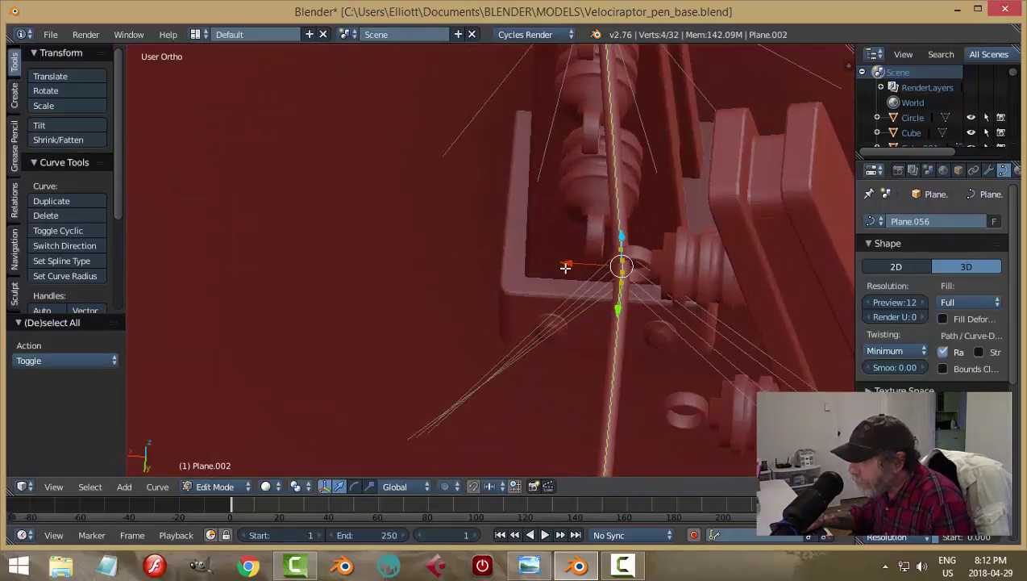
{"action": "left_click_drag", "start_coordinate": [566, 267], "coordinate": [566, 267]}
{"action": "key", "text": "Tab"}
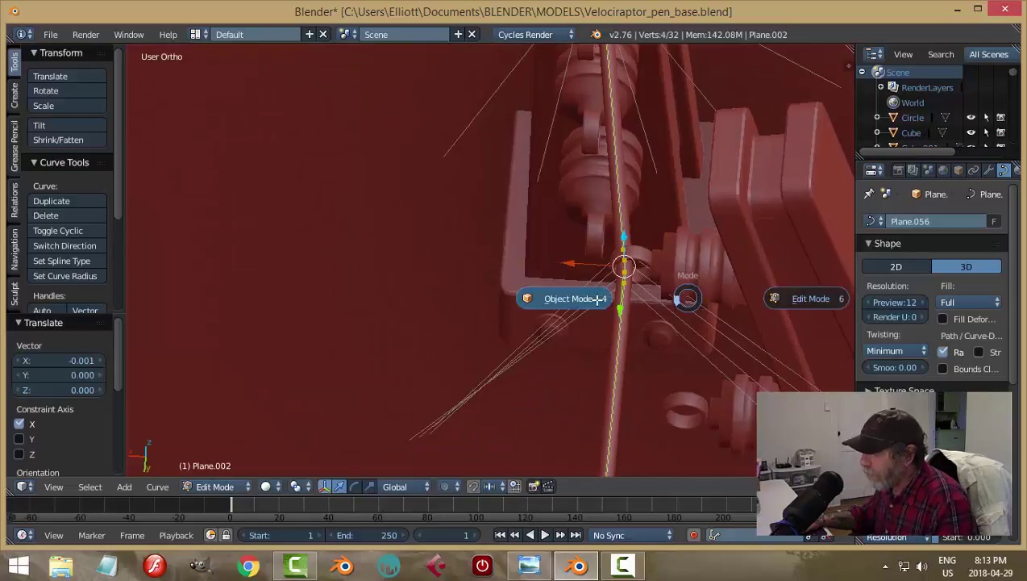
{"action": "left_click", "coordinate": [598, 300]}
{"action": "key", "text": "a"}
{"action": "scroll", "coordinate": [783, 328], "scroll_direction": "down", "scroll_amount": 7}
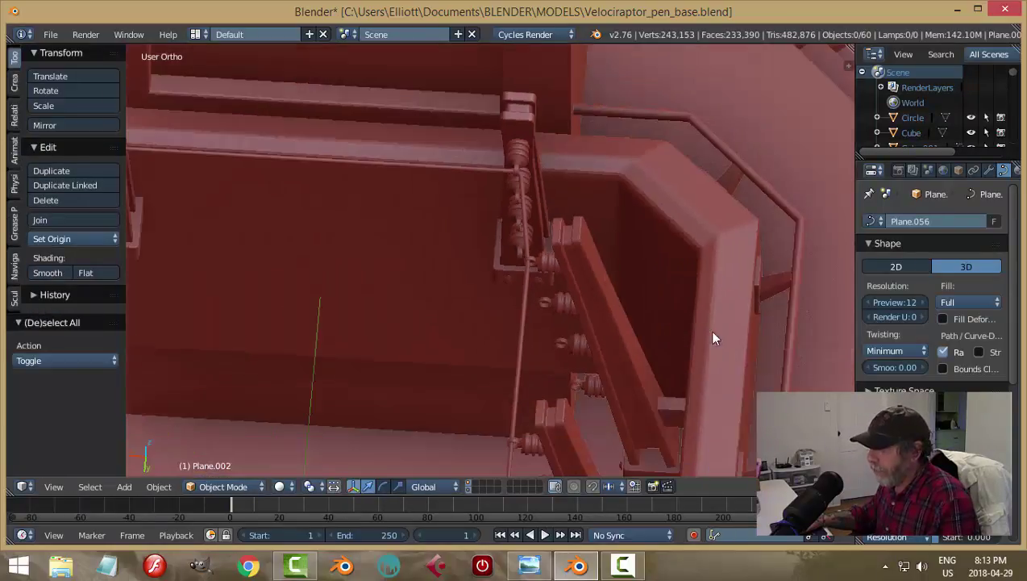
Save the pen model over the existing file
{"action": "middle_click_drag", "start_coordinate": [713, 339], "coordinate": [600, 309]}
{"action": "key", "text": "ctrl+s"}
{"action": "left_click", "coordinate": [495, 278]}
Duplicate the top wire curve and, in the back view, lower the copy -0.120 along Z to the second insulator row
{"action": "right_click", "coordinate": [464, 225]}
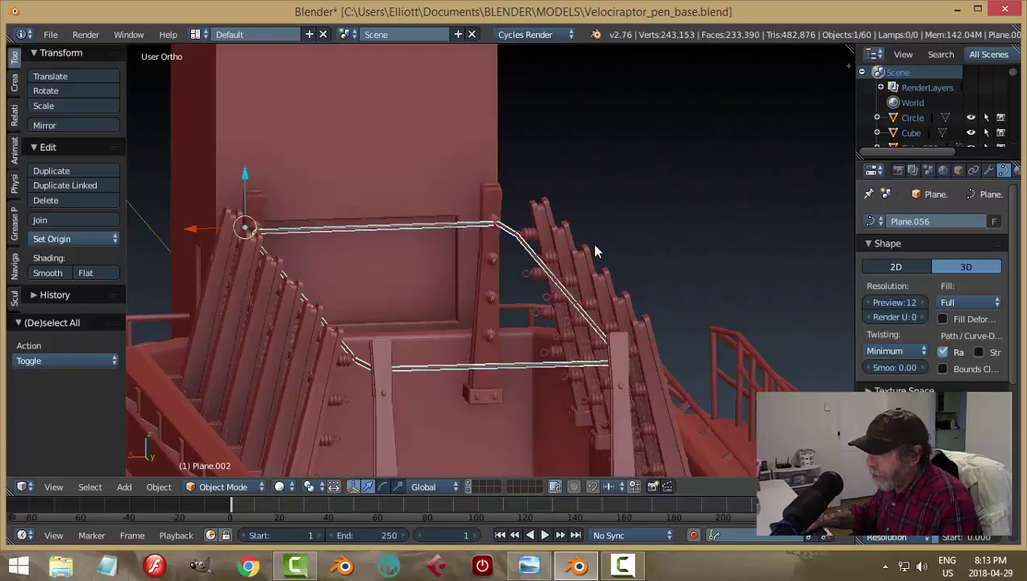
{"action": "key", "text": "shift+d"}
{"action": "left_click", "coordinate": [671, 270]}
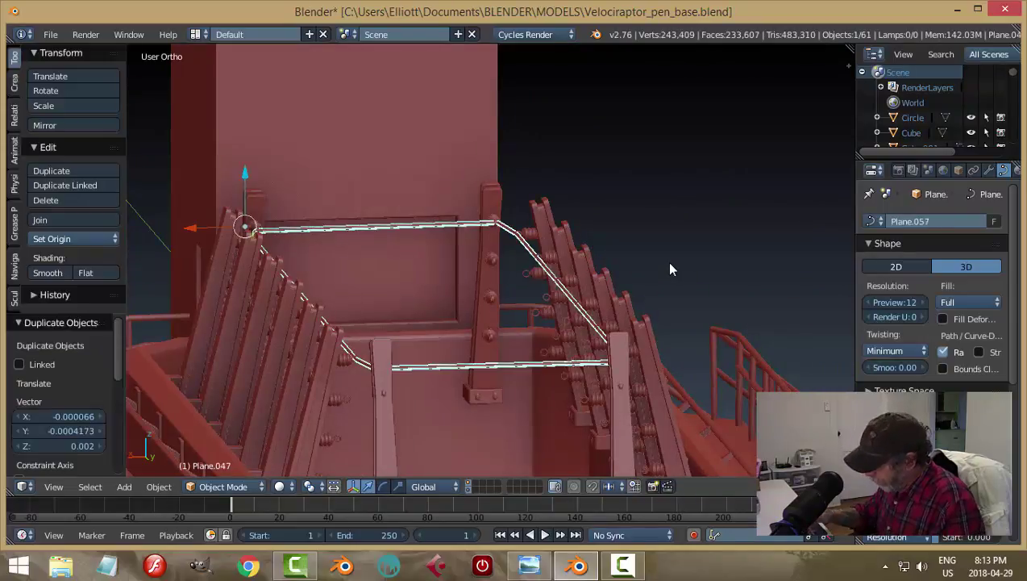
{"action": "key", "text": "ctrl+KP_1"}
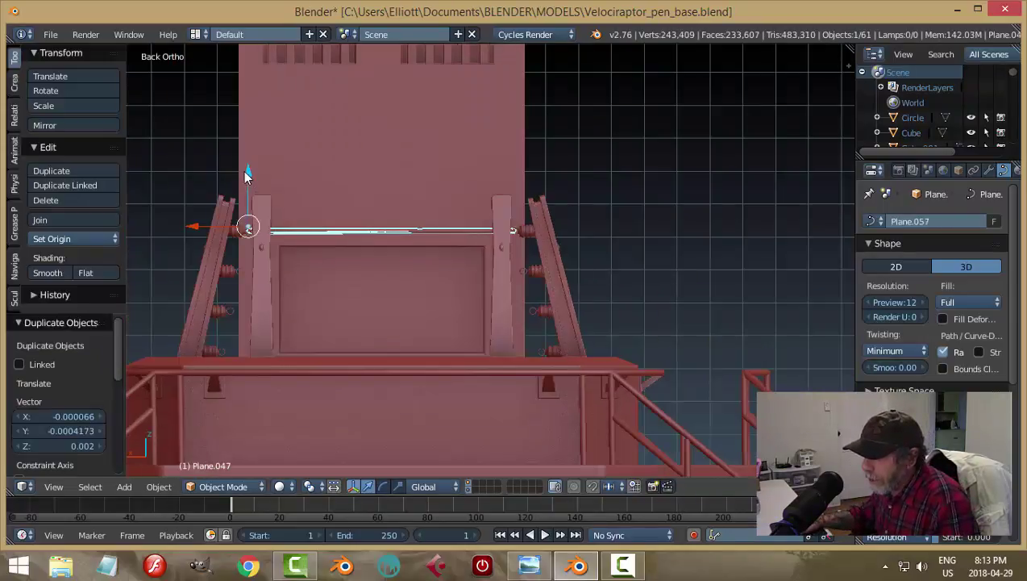
{"action": "left_click_drag", "start_coordinate": [250, 171], "coordinate": [238, 213]}
Fine-tune the duplicated wire's height by moving it another -0.006 along Z, level with the second-row rings
{"action": "scroll", "coordinate": [402, 286], "scroll_direction": "up", "scroll_amount": 3}
{"action": "middle_click_drag", "start_coordinate": [398, 290], "coordinate": [587, 285], "text": "shift"}
{"action": "scroll", "coordinate": [355, 286], "scroll_direction": "up", "scroll_amount": 1}
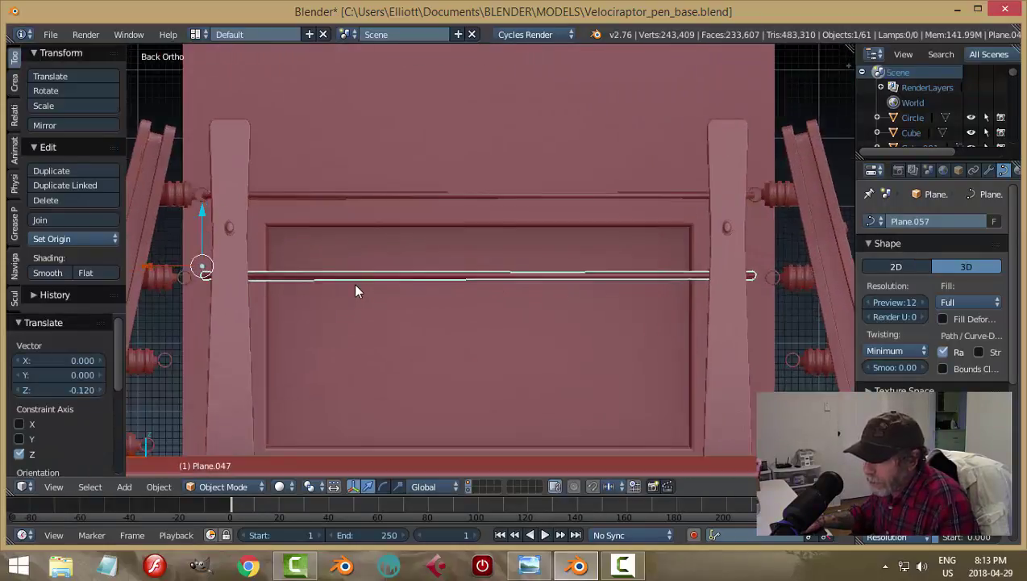
{"action": "scroll", "coordinate": [323, 282], "scroll_direction": "up", "scroll_amount": 1}
{"action": "middle_click_drag", "start_coordinate": [284, 275], "coordinate": [486, 243], "text": "shift"}
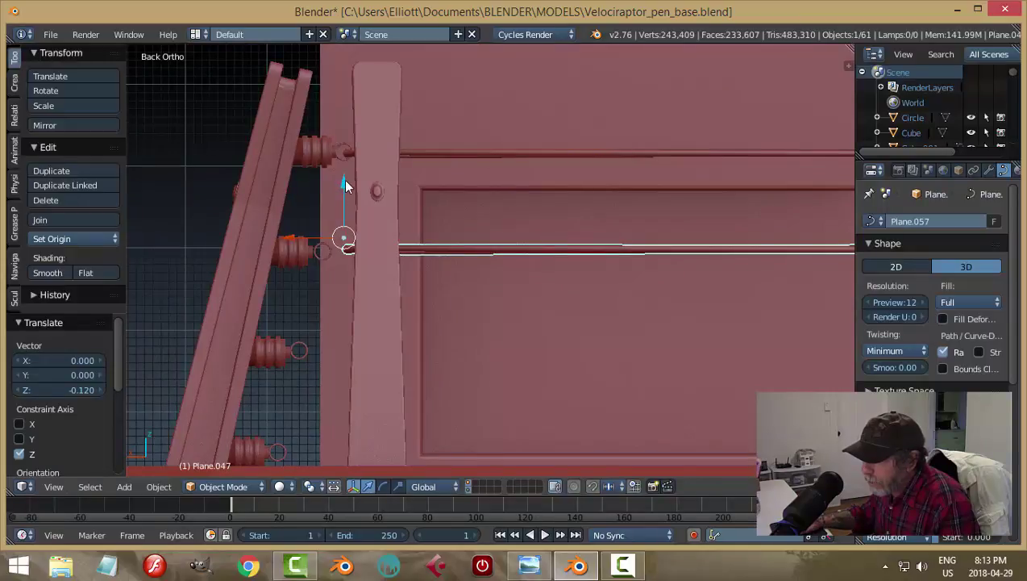
{"action": "left_click_drag", "start_coordinate": [344, 180], "coordinate": [345, 260]}
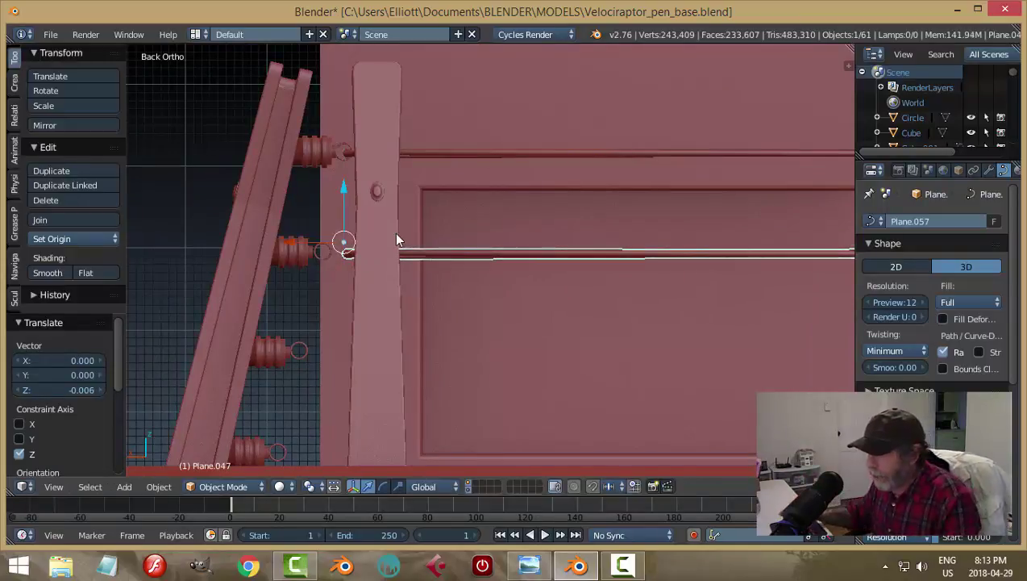
Set the duplicated wire's origin to its geometry, scale it 1.073 along X toward the second-row side rings, and check its fit
{"action": "left_click", "coordinate": [68, 240]}
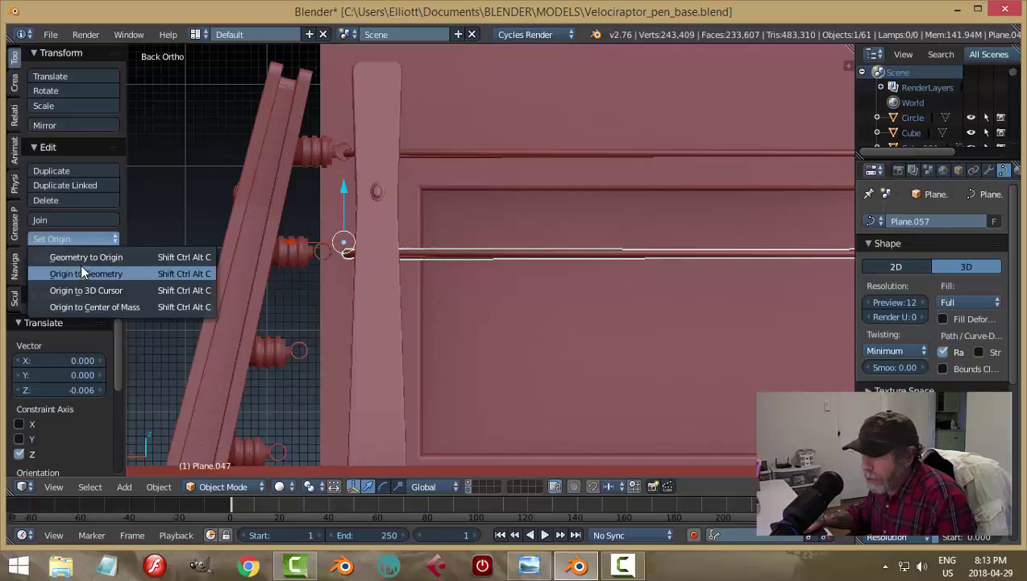
{"action": "left_click", "coordinate": [81, 268]}
{"action": "scroll", "coordinate": [661, 271], "scroll_direction": "down", "scroll_amount": 2}
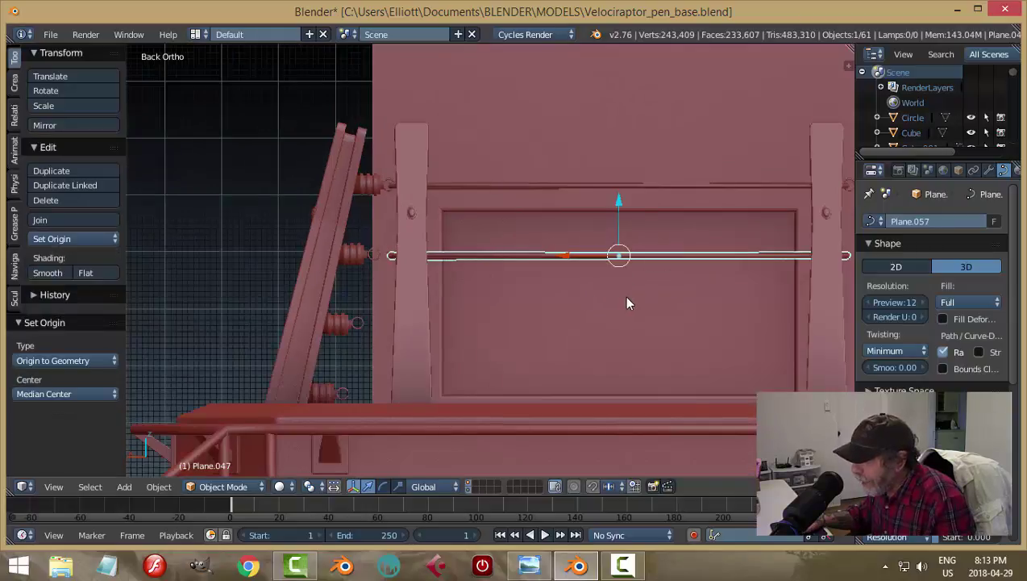
{"action": "middle_click_drag", "start_coordinate": [649, 326], "coordinate": [608, 317], "text": "shift"}
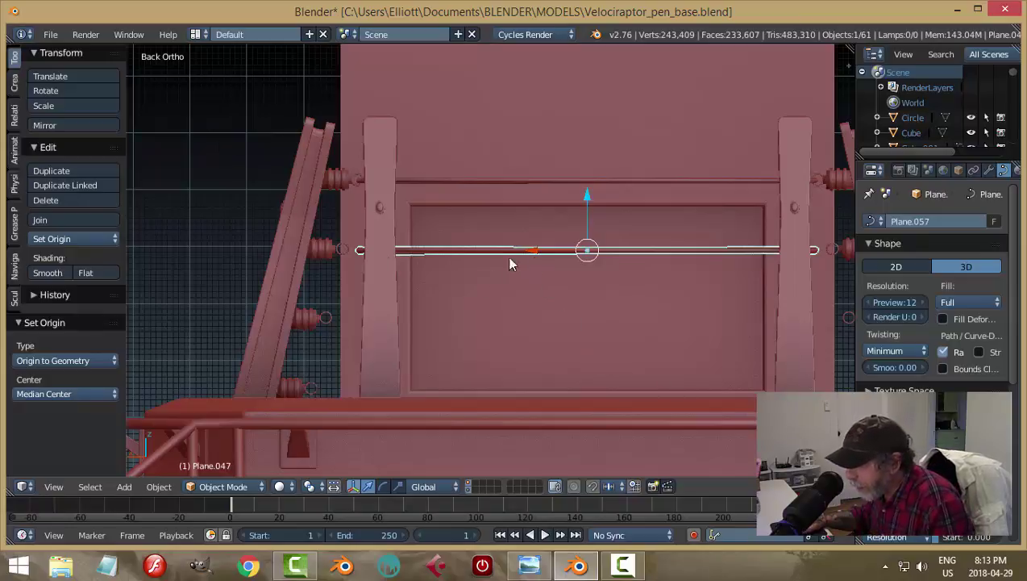
{"action": "key", "text": "s"}
{"action": "key", "text": "x"}
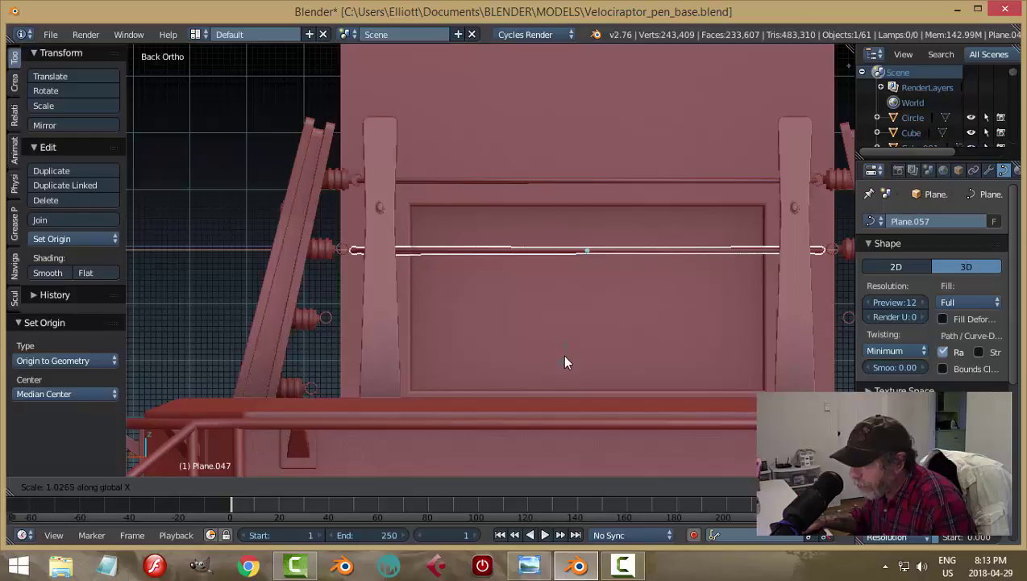
{"action": "left_click", "coordinate": [565, 400]}
{"action": "key", "text": "KP_7"}
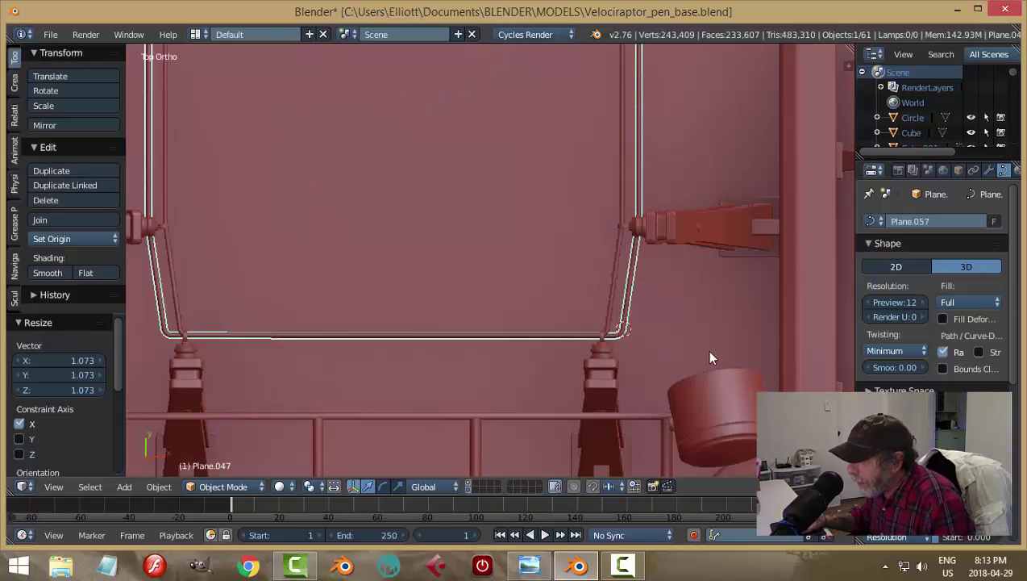
{"action": "middle_click_drag", "start_coordinate": [711, 355], "coordinate": [564, 263]}
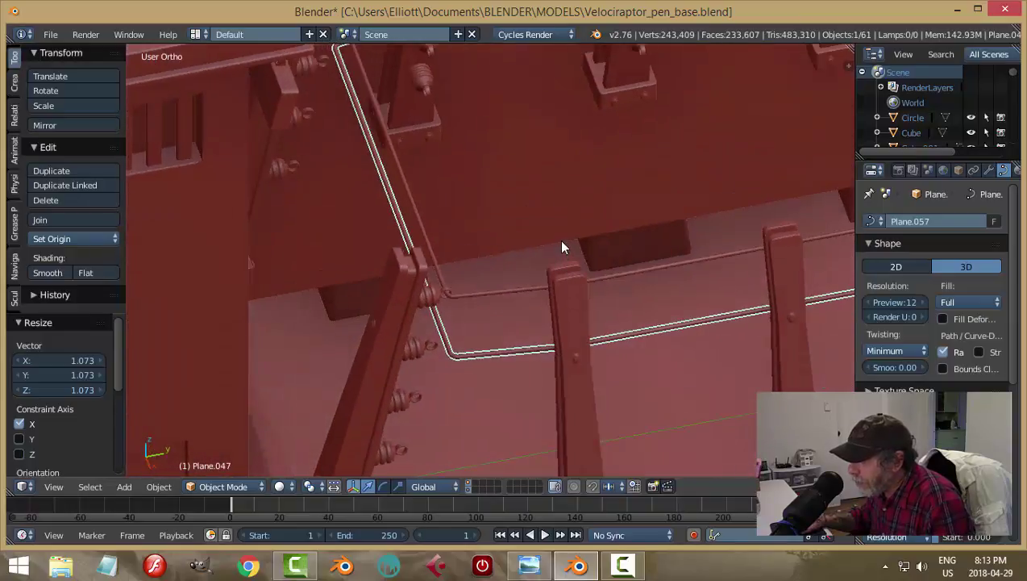
Scale the duplicated second-row wire 1.022 along Y toward the side insulator rings
{"action": "key", "text": "s"}
{"action": "key", "text": "y"}
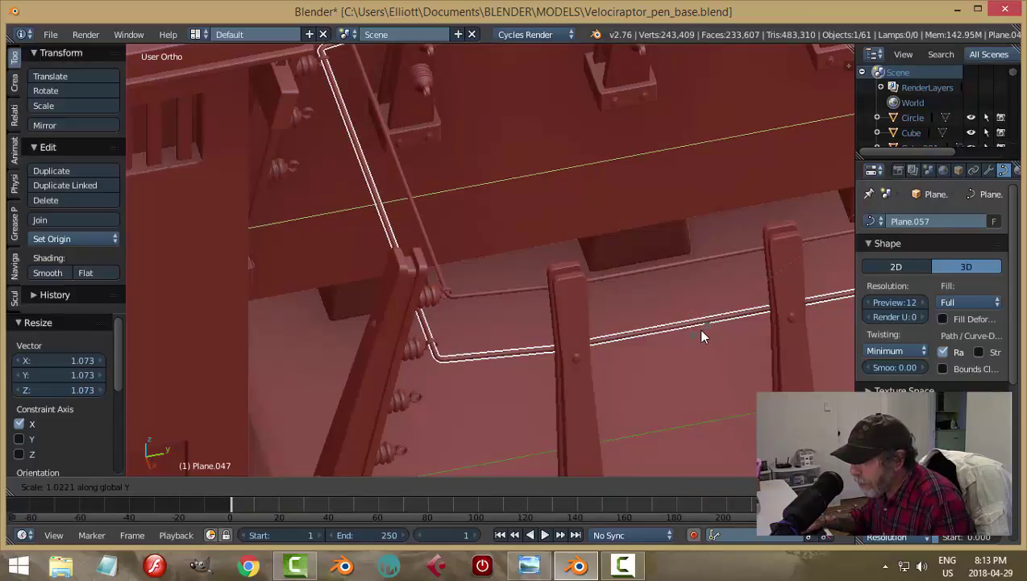
{"action": "left_click", "coordinate": [701, 331]}
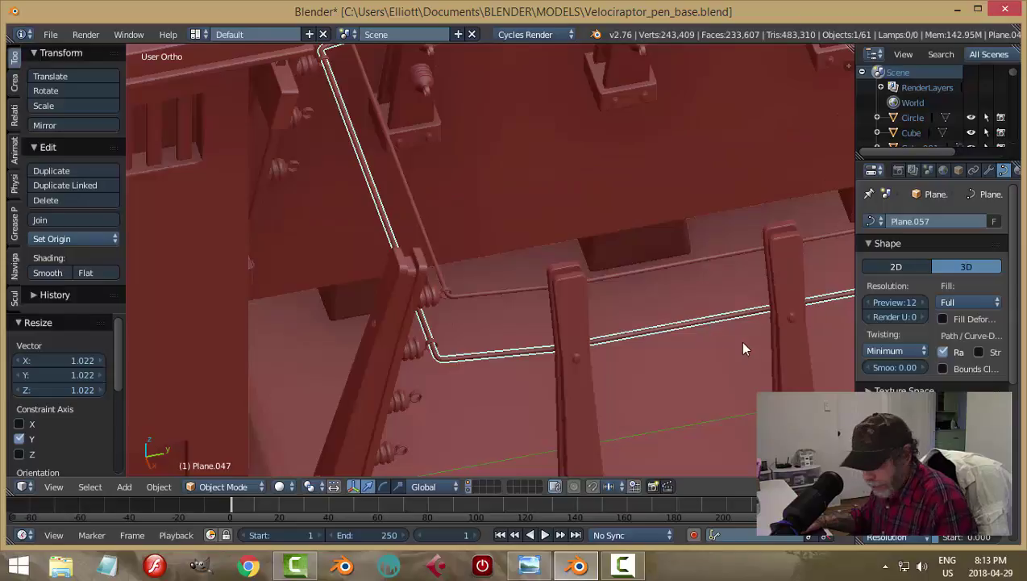
{"action": "key", "text": "a"}
{"action": "scroll", "coordinate": [590, 366], "scroll_direction": "up", "scroll_amount": 3}
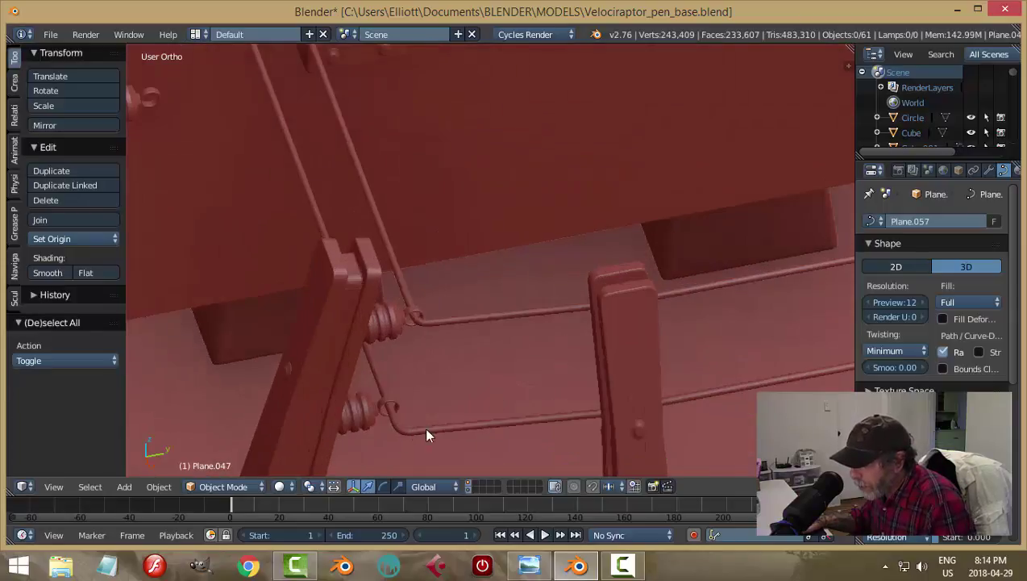
{"action": "right_click", "coordinate": [460, 427]}
{"action": "key", "text": "Tab"}
{"action": "left_click", "coordinate": [600, 429]}
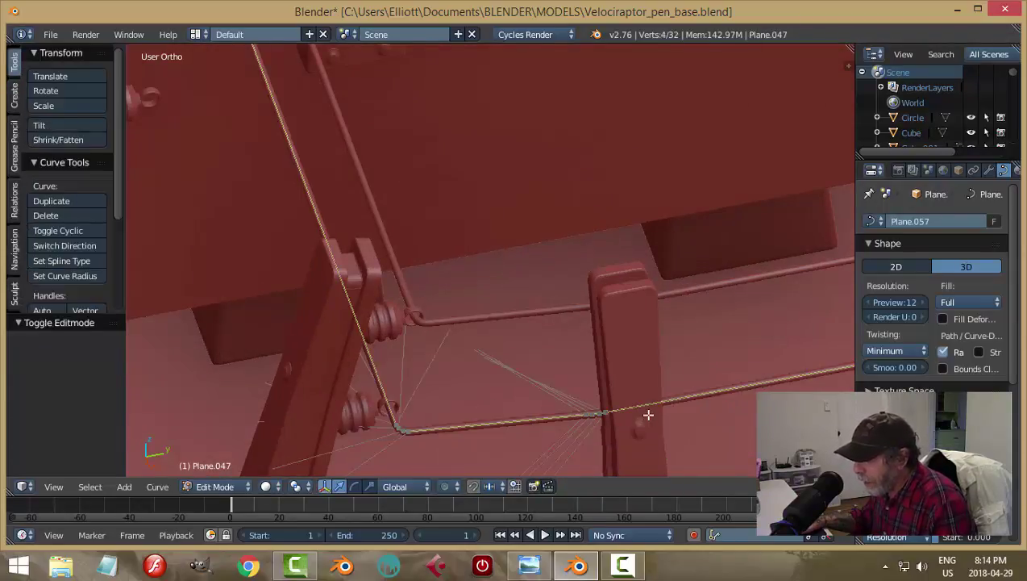
{"action": "key", "text": "b"}
{"action": "left_click_drag", "start_coordinate": [355, 385], "coordinate": [439, 453]}
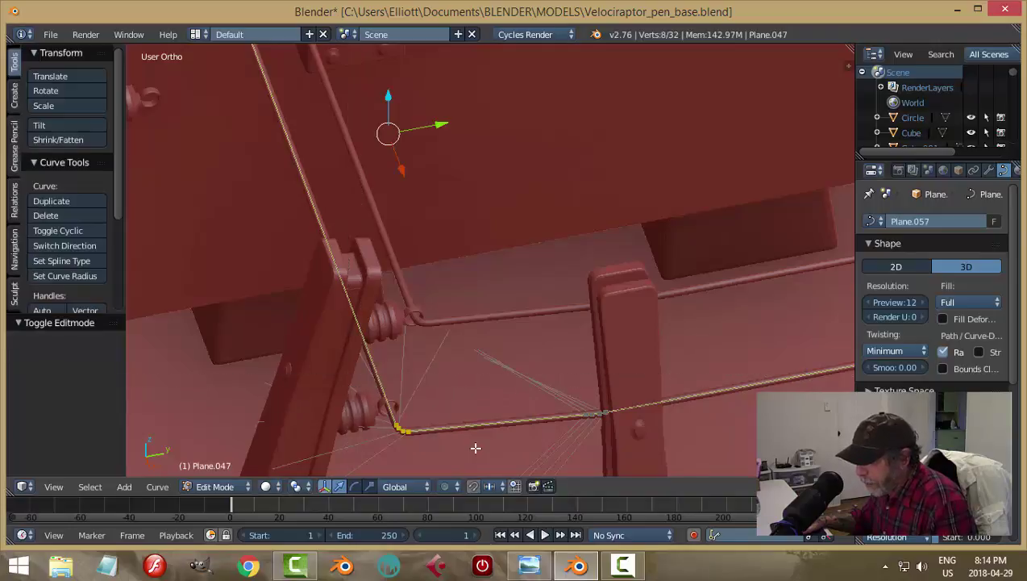
{"action": "scroll", "coordinate": [473, 431], "scroll_direction": "up", "scroll_amount": 3}
{"action": "middle_click_drag", "start_coordinate": [473, 431], "coordinate": [569, 339], "text": "shift"}
{"action": "scroll", "coordinate": [567, 367], "scroll_direction": "down", "scroll_amount": 3}
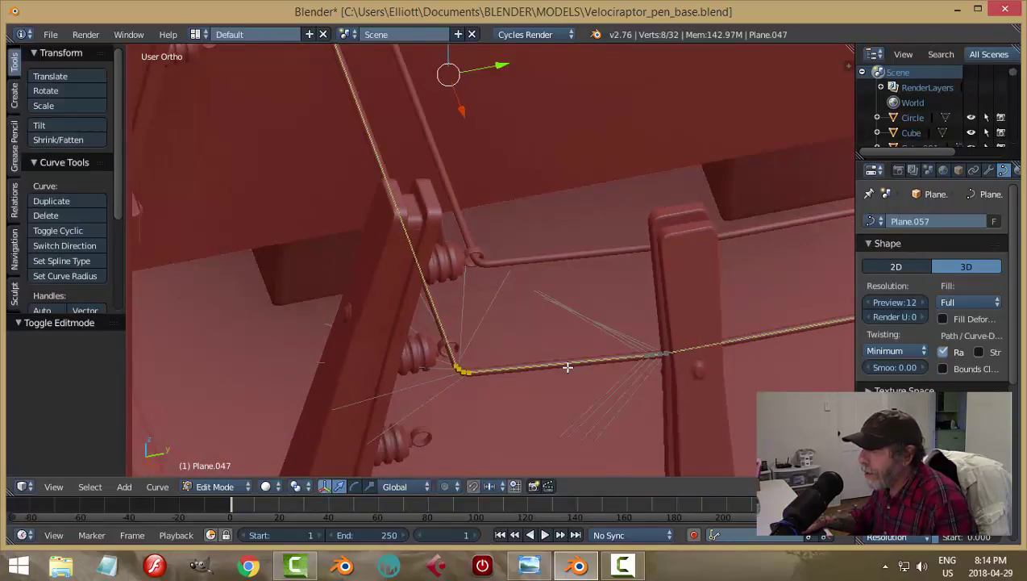
{"action": "key", "text": "a"}
{"action": "key", "text": "Tab"}
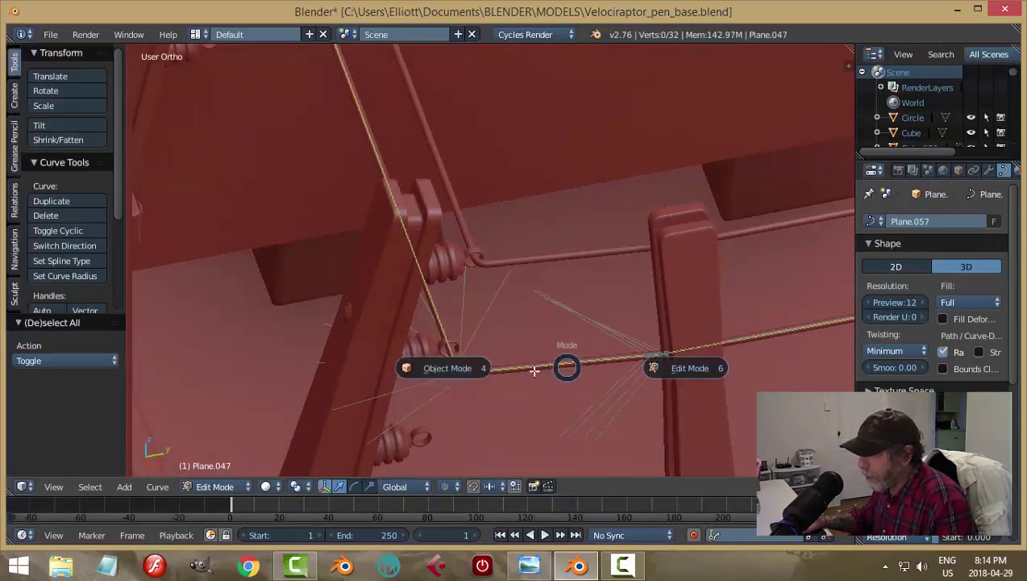
{"action": "left_click", "coordinate": [470, 372]}
Set the second-row wire's origin to its geometry and move its corner bend's points -0.031 along X toward the insulator ring
{"action": "left_click", "coordinate": [101, 239]}
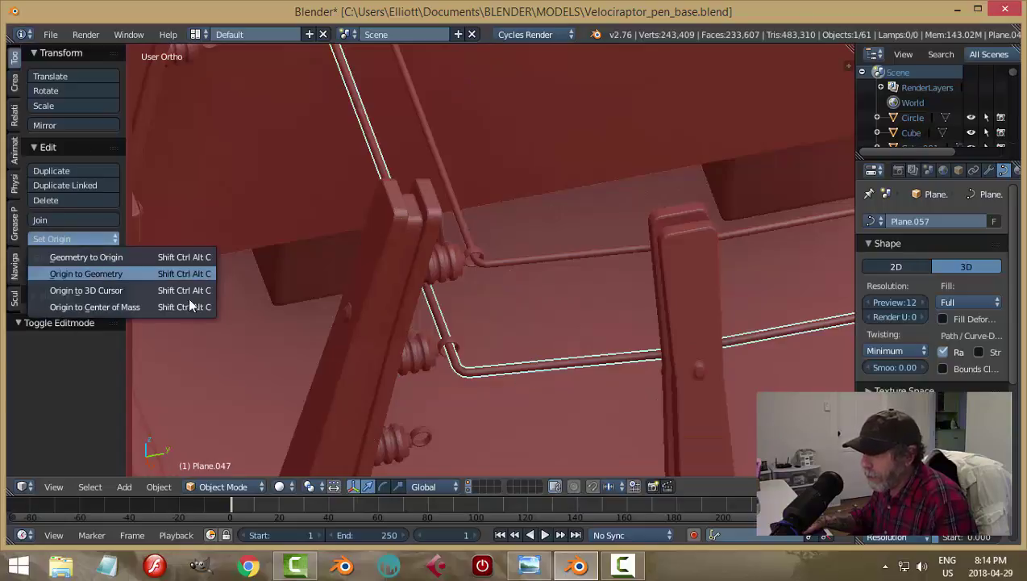
{"action": "left_click", "coordinate": [146, 274]}
{"action": "key", "text": "Tab"}
{"action": "left_click", "coordinate": [609, 361]}
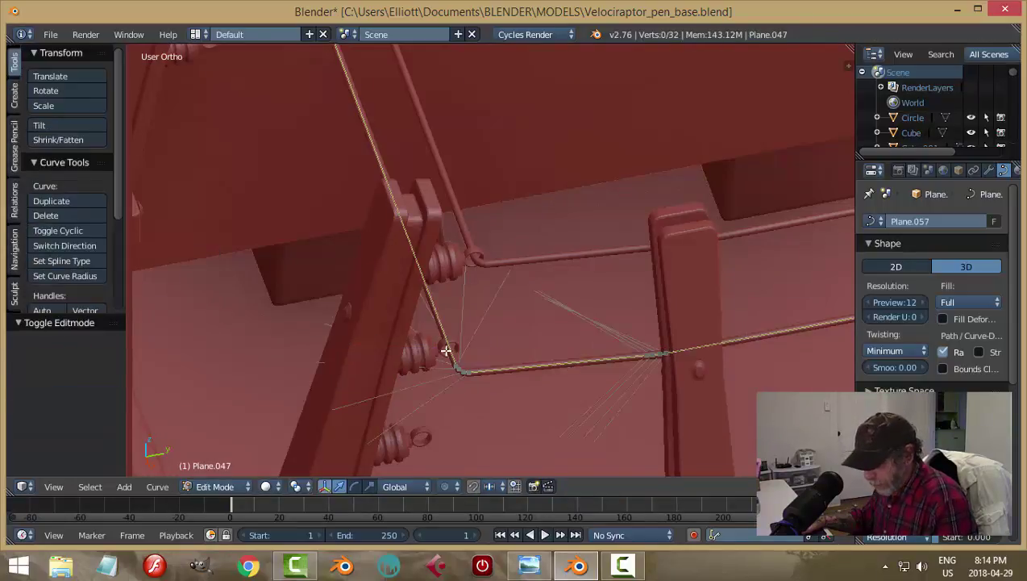
{"action": "key", "text": "b"}
{"action": "left_click_drag", "start_coordinate": [417, 333], "coordinate": [553, 413]}
{"action": "middle_click_drag", "start_coordinate": [488, 408], "coordinate": [500, 413]}
{"action": "key", "text": "g"}
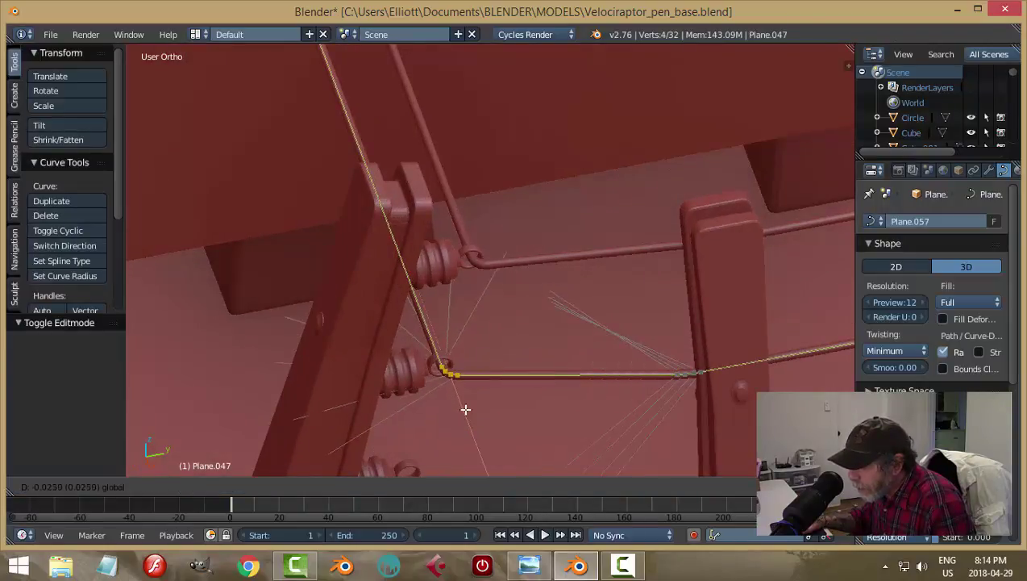
{"action": "left_click", "coordinate": [462, 405]}
Fine-tune the same corner bend from close up by moving its points 0.005 along X into the ring
{"action": "middle_click_drag", "start_coordinate": [584, 416], "coordinate": [420, 372]}
{"action": "middle_click_drag", "start_coordinate": [284, 347], "coordinate": [461, 343], "text": "shift"}
{"action": "scroll", "coordinate": [445, 352], "scroll_direction": "up", "scroll_amount": 2}
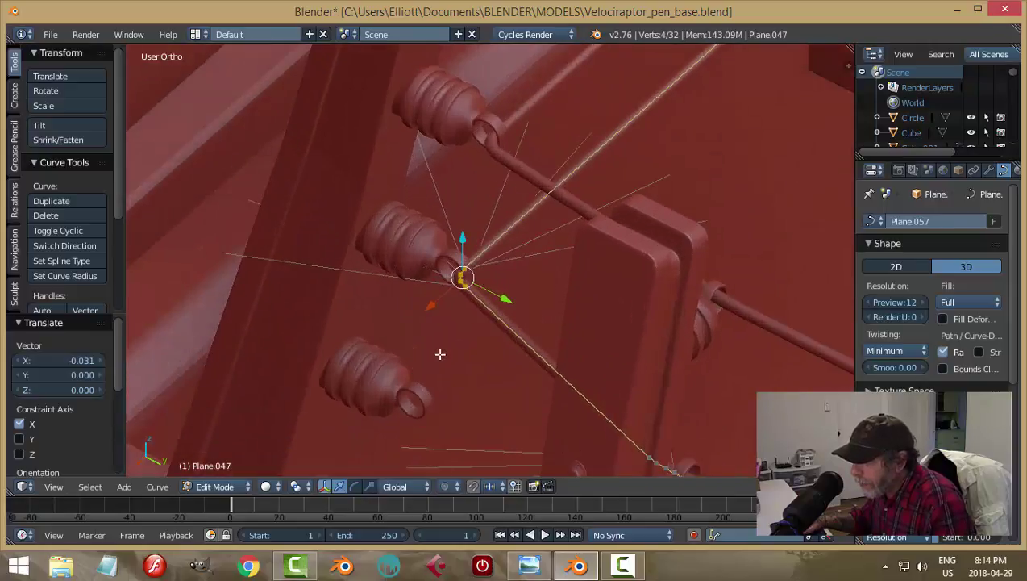
{"action": "scroll", "coordinate": [448, 356], "scroll_direction": "up", "scroll_amount": 3}
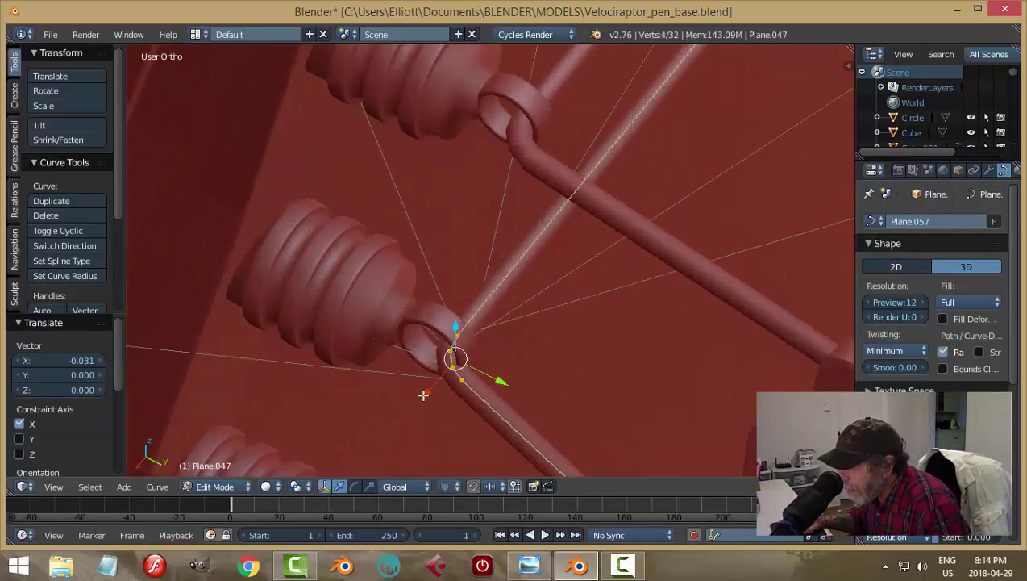
{"action": "key", "text": "g"}
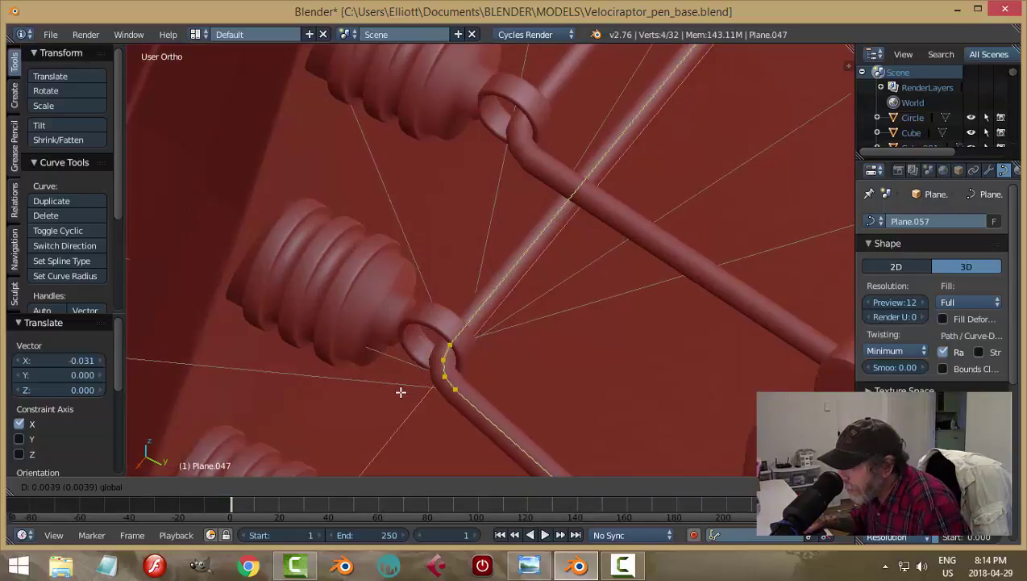
{"action": "left_click", "coordinate": [396, 392]}
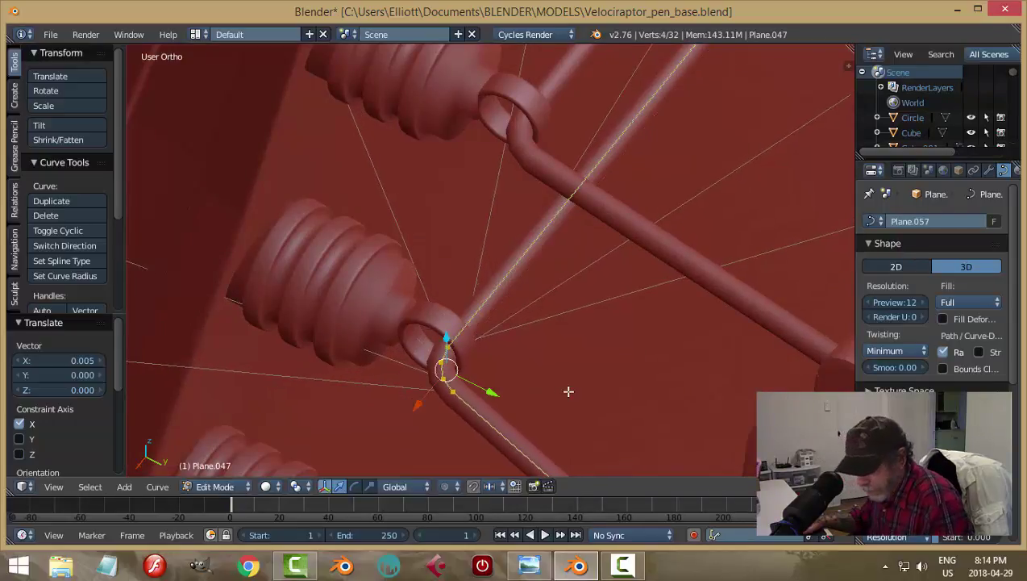
{"action": "key", "text": "a"}
Shift the four curve points of another second-row bend slightly into its insulator ring and return to Object Mode
{"action": "mouse_move", "coordinate": [562, 386]}
{"action": "middle_mouse_down"}
{"action": "mouse_move", "coordinate": [646, 362]}
{"action": "mouse_move", "coordinate": [679, 298]}
{"action": "mouse_move", "coordinate": [692, 314]}
{"action": "mouse_move", "coordinate": [676, 306]}
{"action": "mouse_move", "coordinate": [620, 349]}
{"action": "mouse_move", "coordinate": [552, 374]}
{"action": "mouse_move", "coordinate": [557, 337]}
{"action": "middle_mouse_up"}
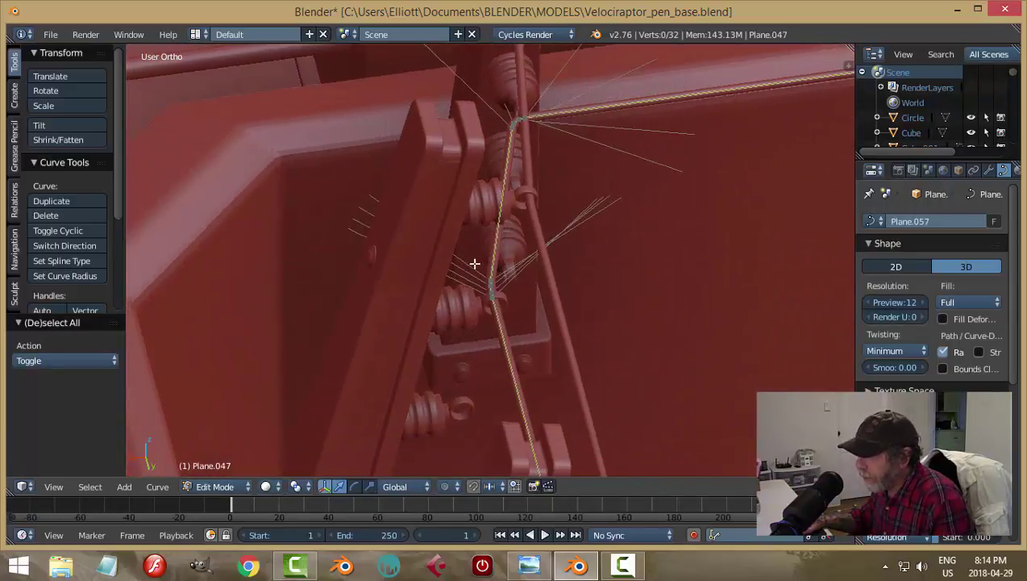
{"action": "key", "text": "b"}
{"action": "left_click_drag", "start_coordinate": [467, 254], "coordinate": [530, 321]}
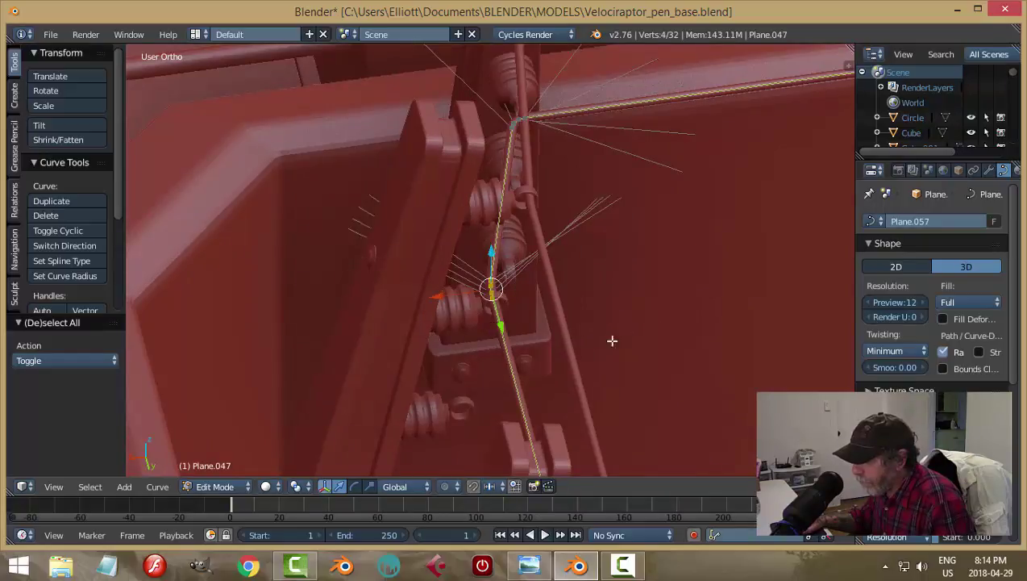
{"action": "mouse_move", "coordinate": [613, 340]}
{"action": "middle_mouse_down"}
{"action": "mouse_move", "coordinate": [558, 355]}
{"action": "mouse_move", "coordinate": [588, 303]}
{"action": "mouse_move", "coordinate": [541, 328]}
{"action": "mouse_move", "coordinate": [507, 299]}
{"action": "mouse_move", "coordinate": [580, 303]}
{"action": "middle_mouse_up"}
{"action": "left_click_drag", "start_coordinate": [454, 273], "coordinate": [442, 278]}
{"action": "key", "text": "a"}
{"action": "key", "text": "Tab"}
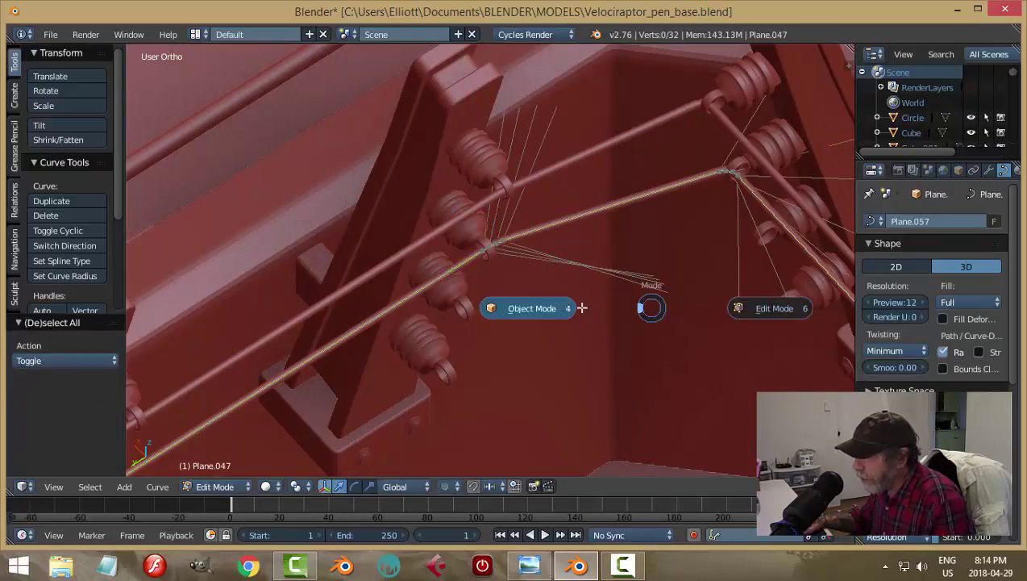
{"action": "left_click", "coordinate": [544, 306]}
Move the second-row wire's four points at the back corner post about 0.027 along X so the bend sits at its ring
{"action": "middle_click_drag", "start_coordinate": [619, 311], "coordinate": [586, 296]}
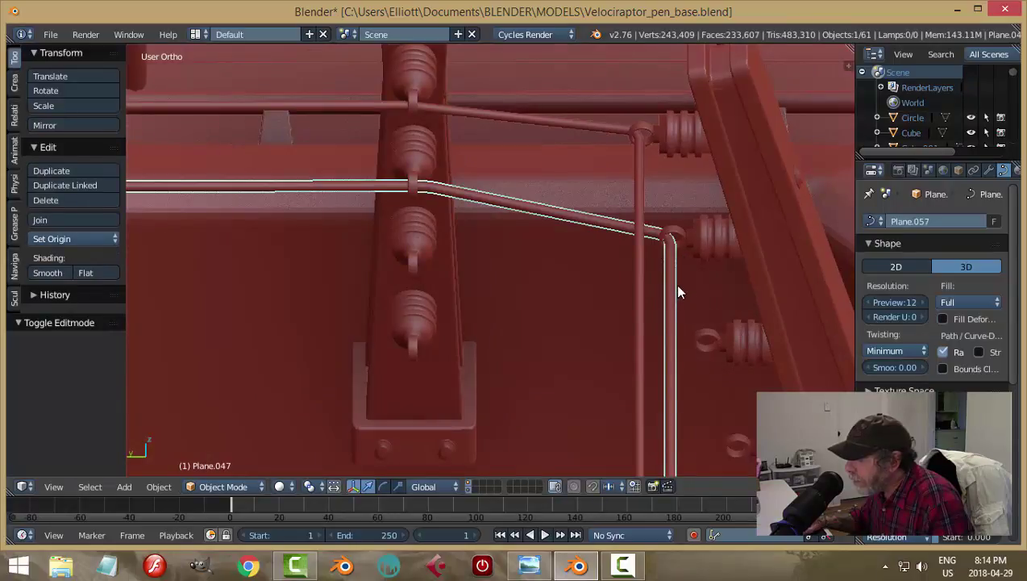
{"action": "middle_click_drag", "start_coordinate": [678, 293], "coordinate": [585, 335]}
{"action": "scroll", "coordinate": [758, 259], "scroll_direction": "up", "scroll_amount": 3}
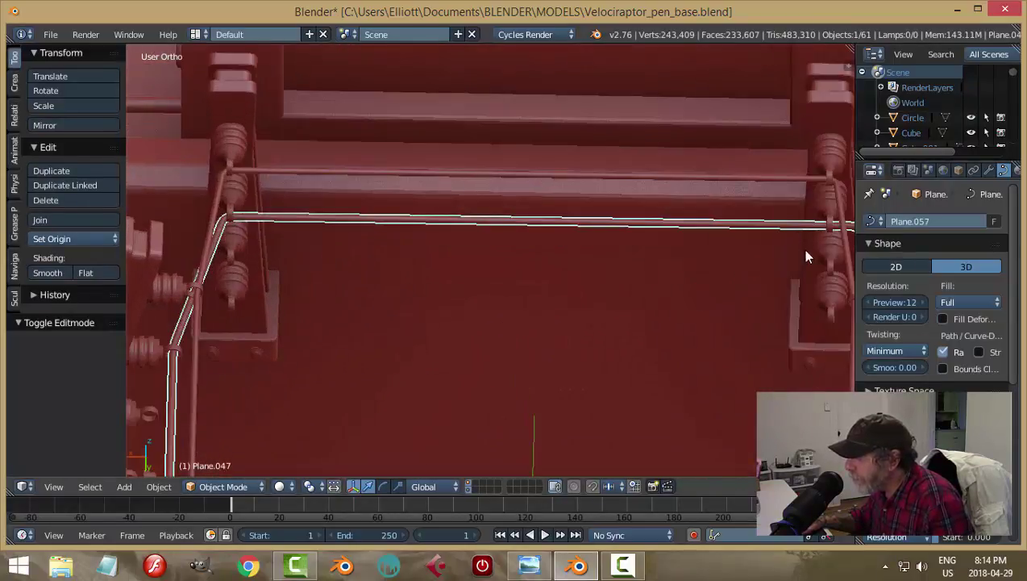
{"action": "middle_click_drag", "start_coordinate": [806, 256], "coordinate": [570, 296]}
{"action": "left_click", "coordinate": [716, 280]}
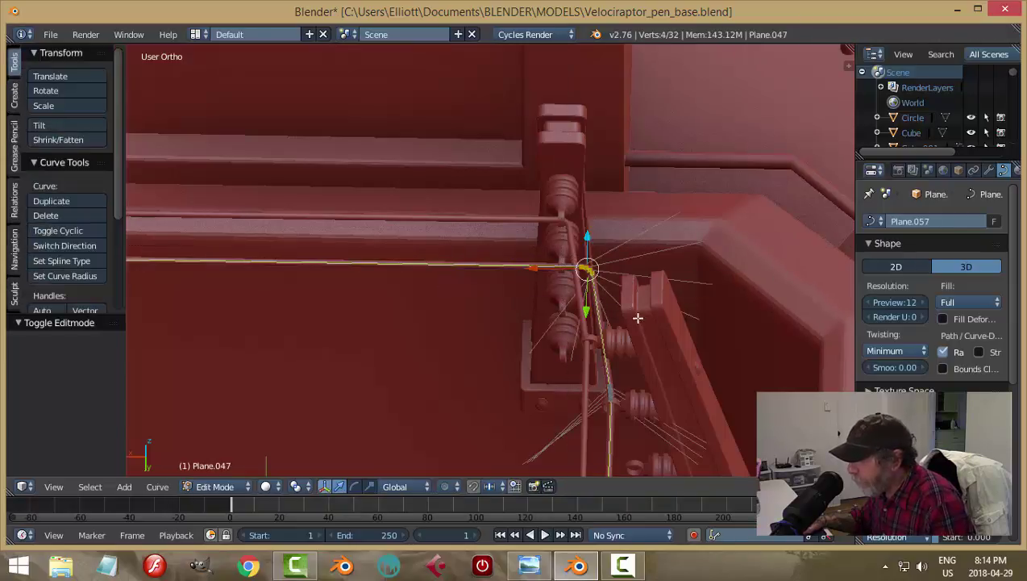
{"action": "middle_click_drag", "start_coordinate": [638, 317], "coordinate": [726, 324]}
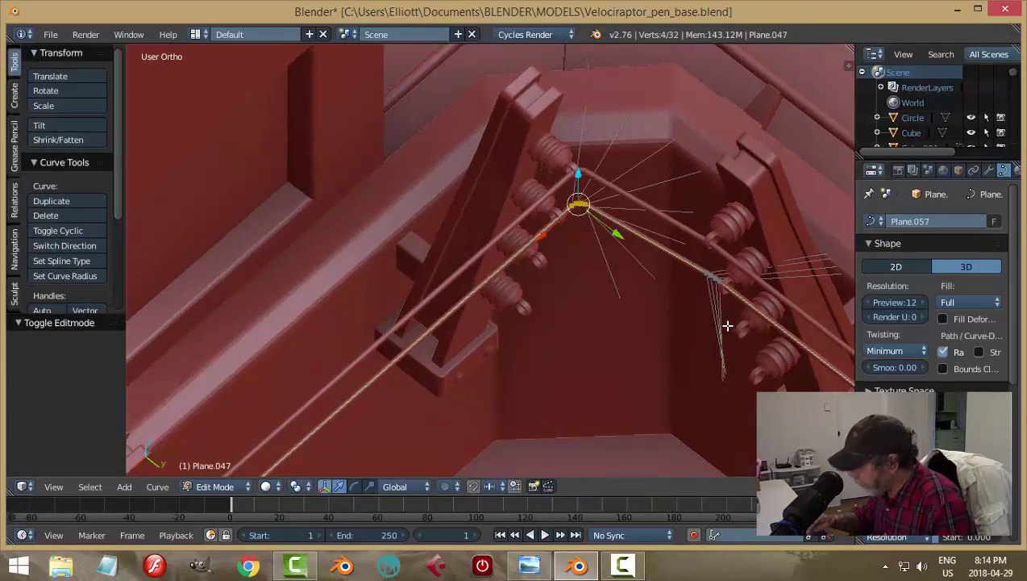
{"action": "key", "text": "KP_Decimal"}
{"action": "scroll", "coordinate": [709, 346], "scroll_direction": "down", "scroll_amount": 9}
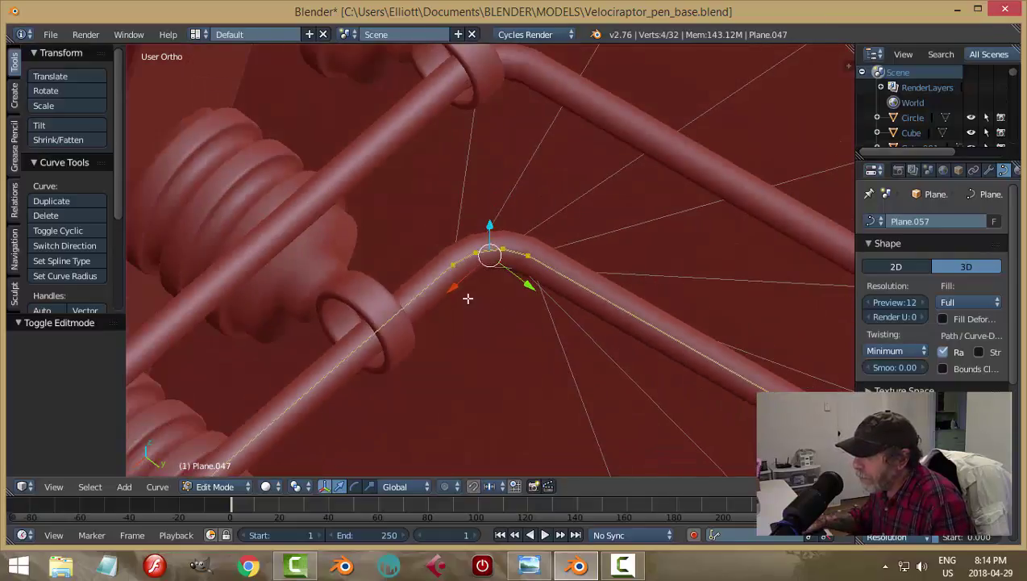
{"action": "key", "text": "g"}
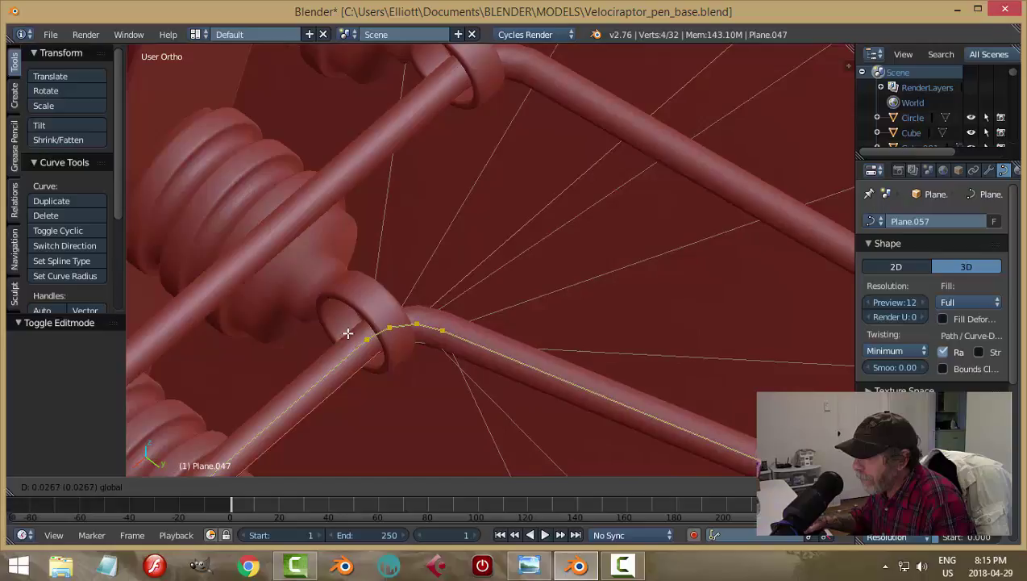
{"action": "left_click", "coordinate": [591, 345]}
{"action": "key", "text": "a"}
Move the neighbouring bend's four points about 0.024 along Y into its second-row ring and return to Object Mode
{"action": "middle_click_drag", "start_coordinate": [592, 349], "coordinate": [632, 378]}
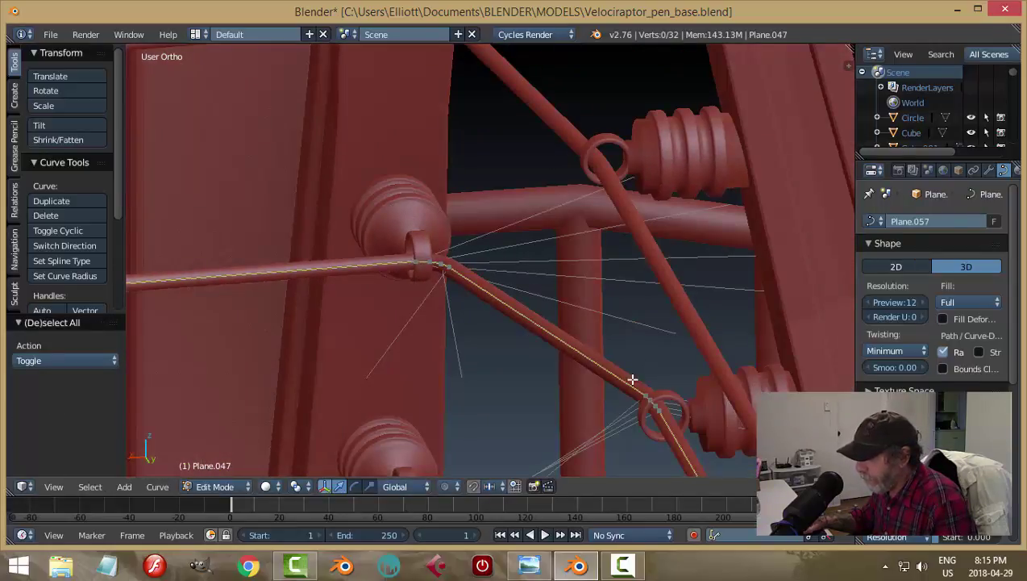
{"action": "left_click_drag", "start_coordinate": [671, 428], "coordinate": [695, 473]}
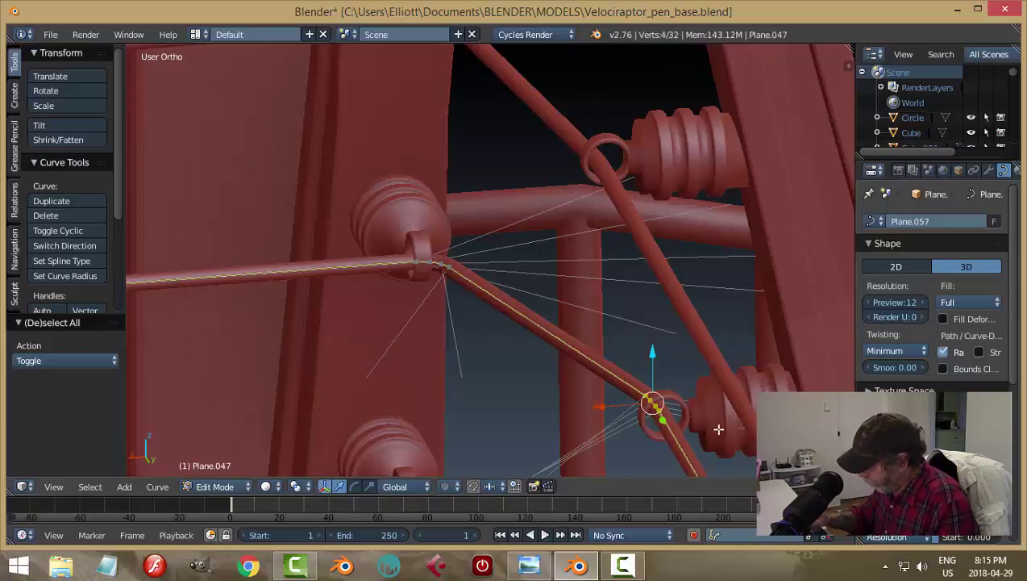
{"action": "key", "text": "KP_7"}
{"action": "scroll", "coordinate": [724, 397], "scroll_direction": "down", "scroll_amount": 3}
{"action": "middle_click_drag", "start_coordinate": [724, 397], "coordinate": [724, 397]}
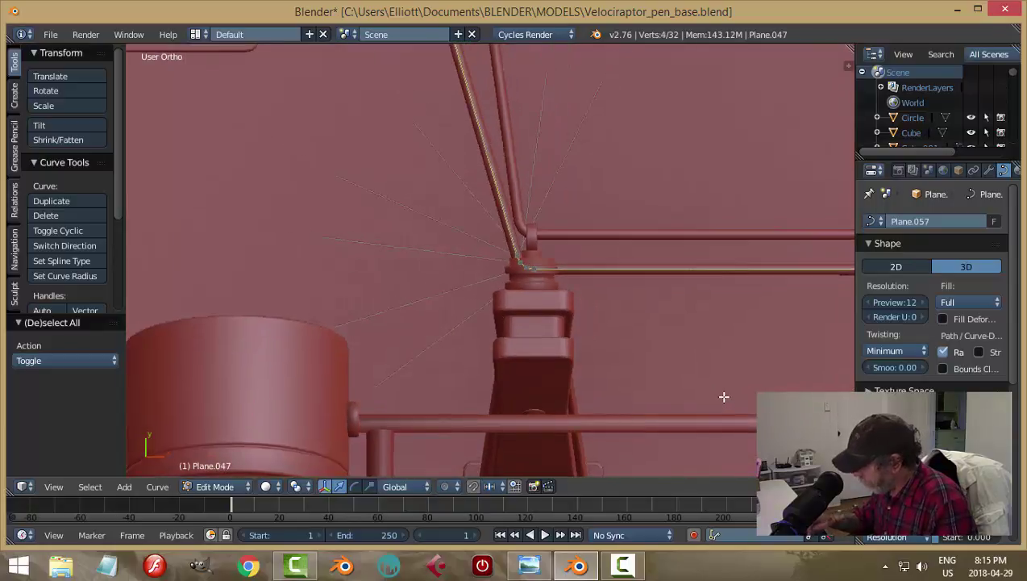
{"action": "key", "text": "KP_7"}
{"action": "scroll", "coordinate": [669, 355], "scroll_direction": "down", "scroll_amount": 4}
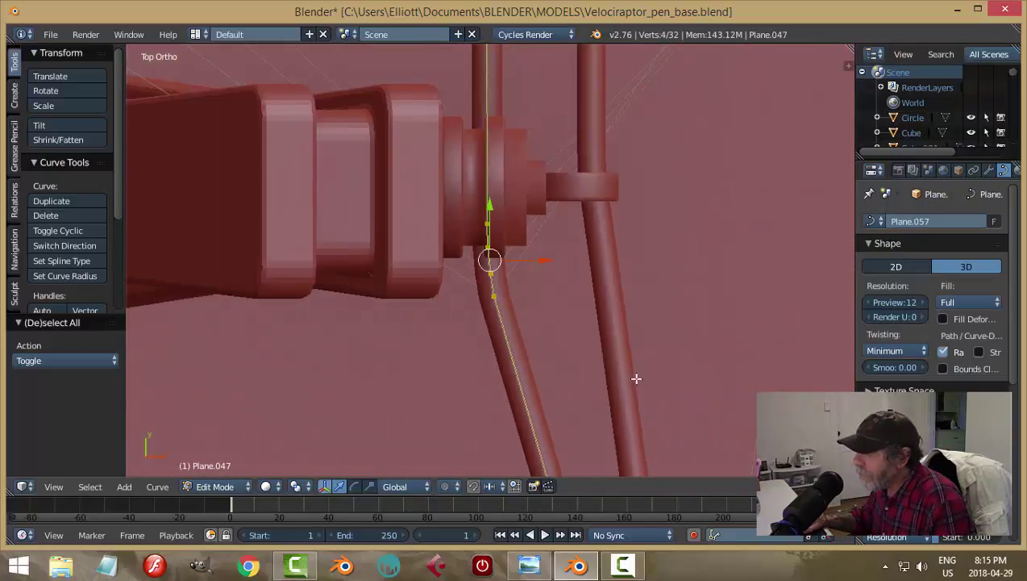
{"action": "middle_click_drag", "start_coordinate": [637, 378], "coordinate": [477, 328]}
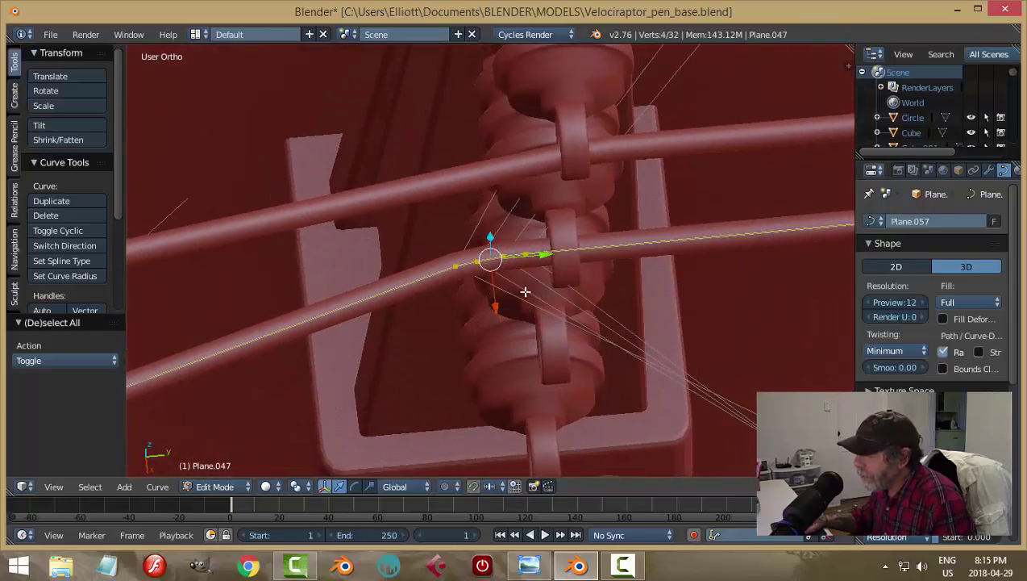
{"action": "key", "text": "g"}
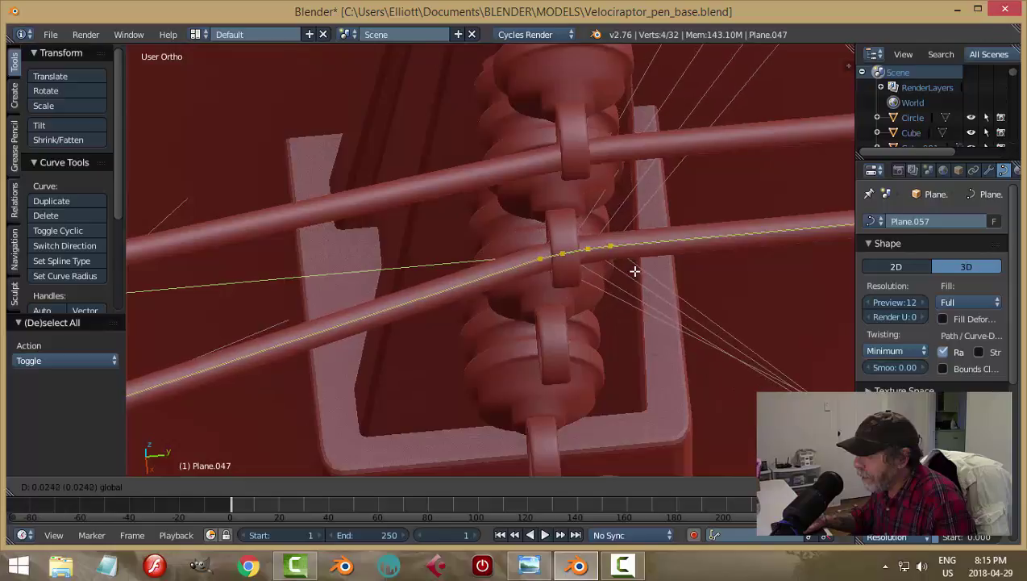
{"action": "left_click", "coordinate": [637, 272]}
{"action": "key", "text": "Tab"}
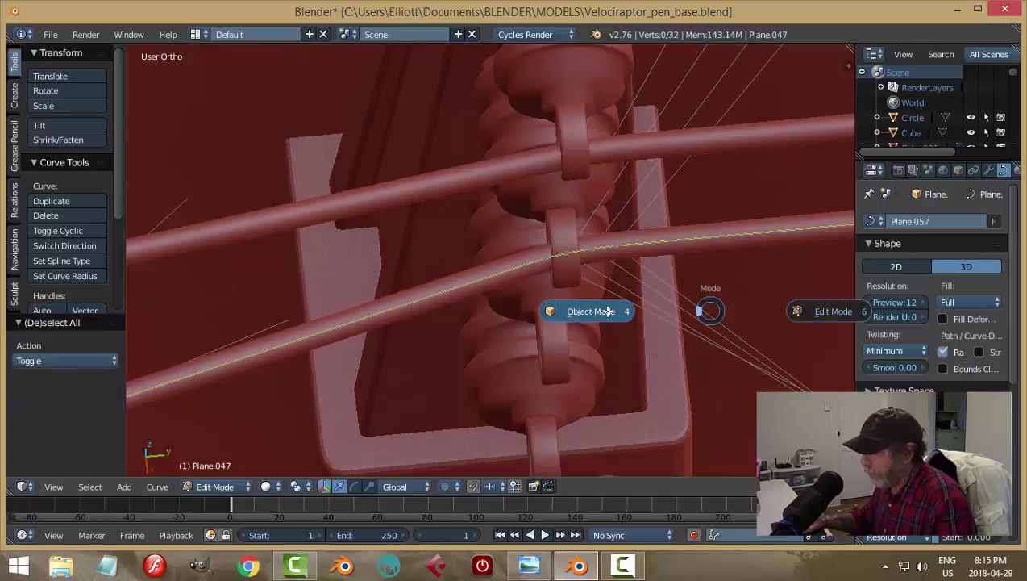
{"action": "key", "text": "a"}
Move the second-row wire's four points at the next corner post about 0.018 along X toward its insulator ring
{"action": "scroll", "coordinate": [702, 353], "scroll_direction": "down", "scroll_amount": 3}
{"action": "middle_click_drag", "start_coordinate": [706, 361], "coordinate": [659, 450]}
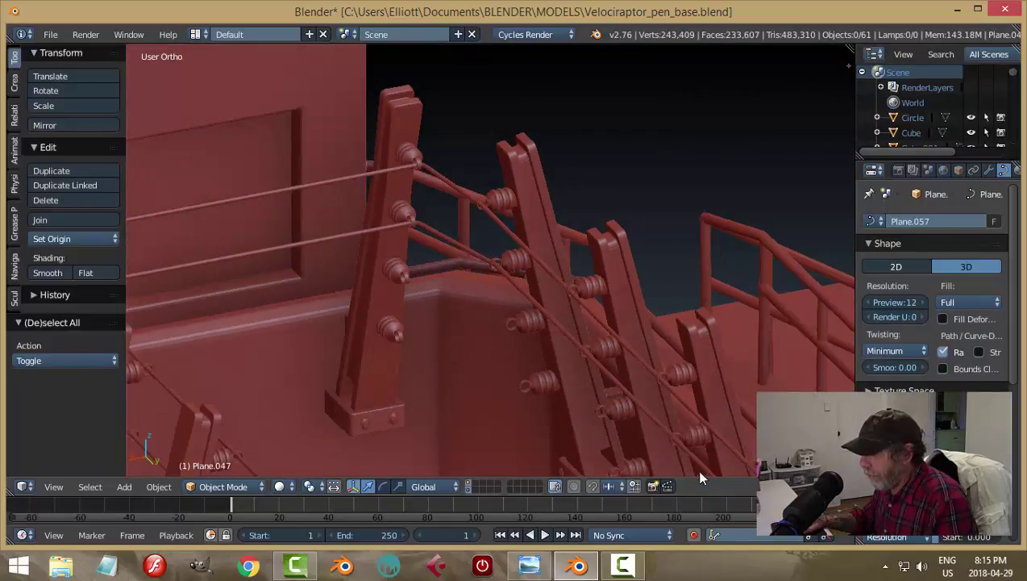
{"action": "middle_click_drag", "start_coordinate": [701, 477], "coordinate": [758, 16]}
{"action": "middle_click_drag", "start_coordinate": [782, 297], "coordinate": [440, 213]}
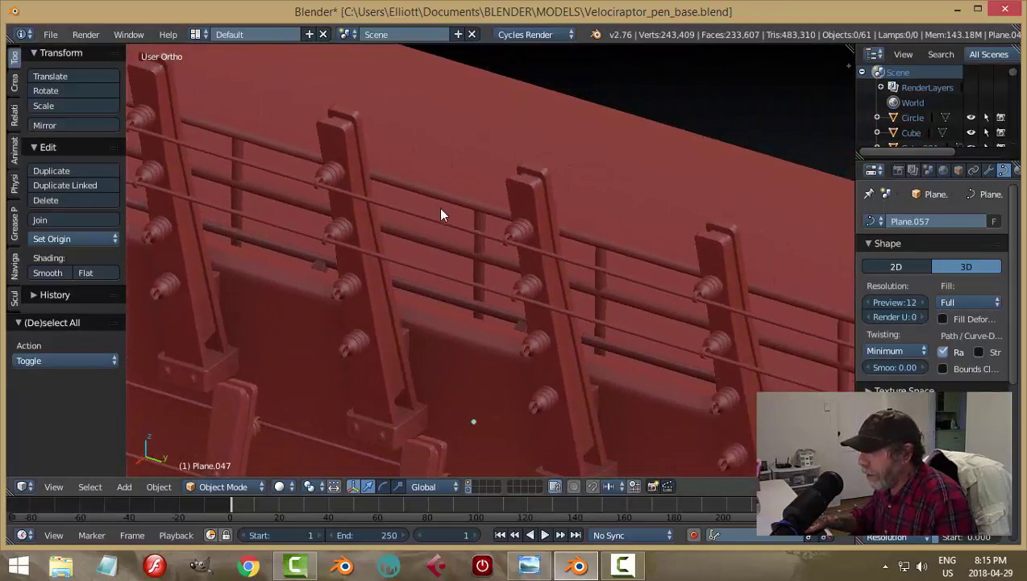
{"action": "middle_click_drag", "start_coordinate": [367, 206], "coordinate": [433, 222]}
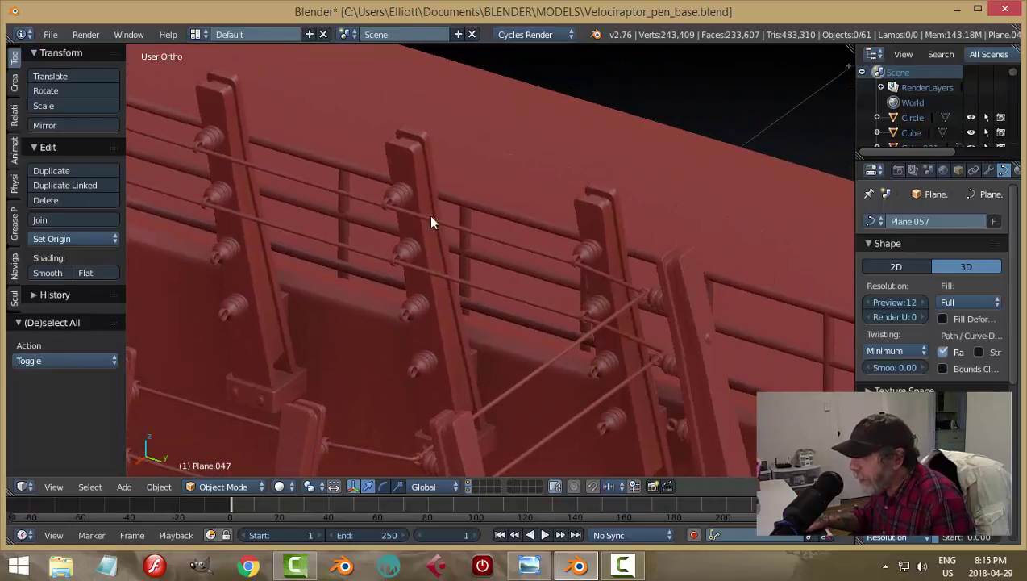
{"action": "middle_click_drag", "start_coordinate": [507, 242], "coordinate": [551, 210]}
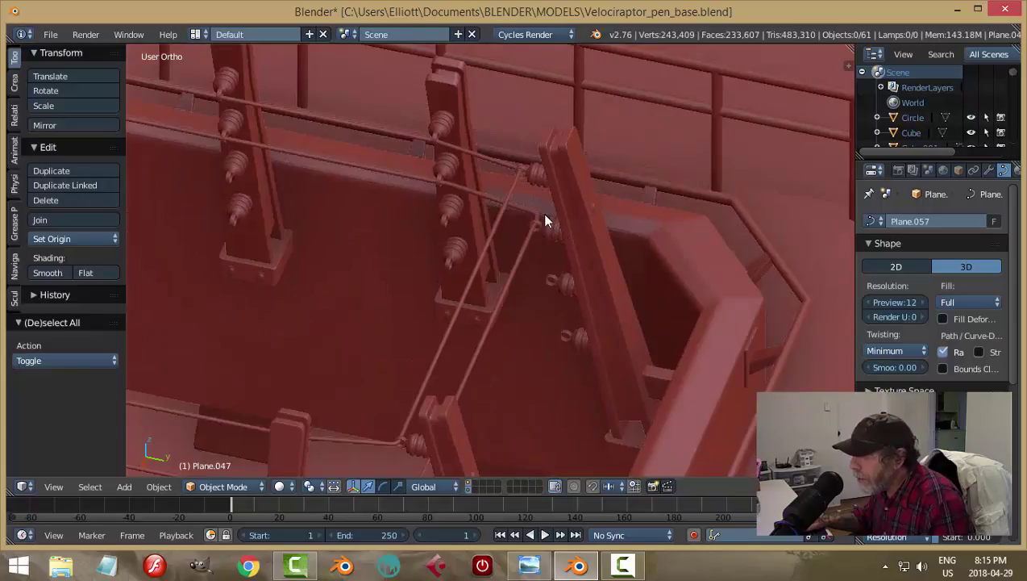
{"action": "right_click", "coordinate": [543, 216]}
{"action": "key", "text": "Tab"}
{"action": "left_click", "coordinate": [626, 211]}
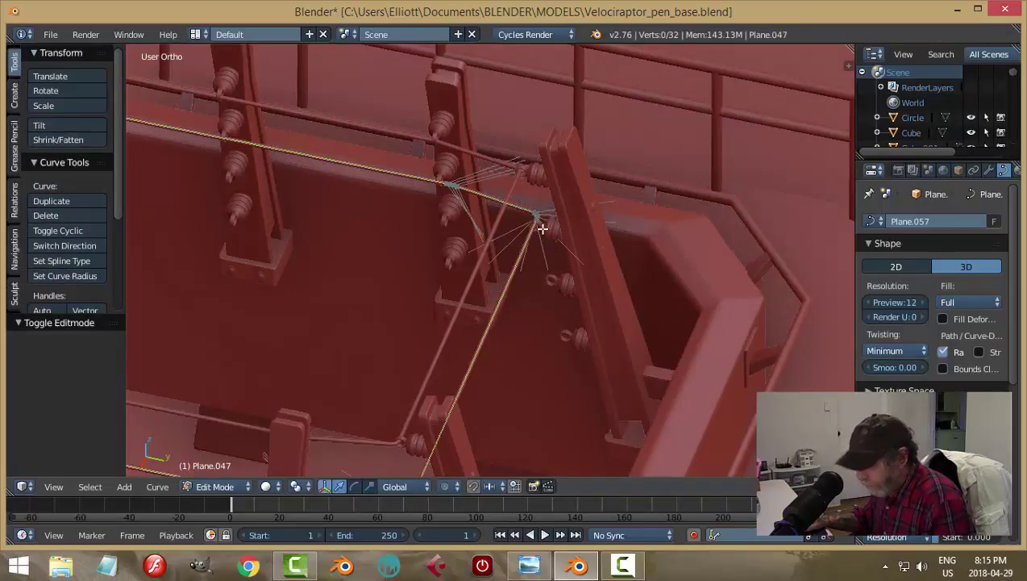
{"action": "left_click_drag", "start_coordinate": [519, 196], "coordinate": [568, 243]}
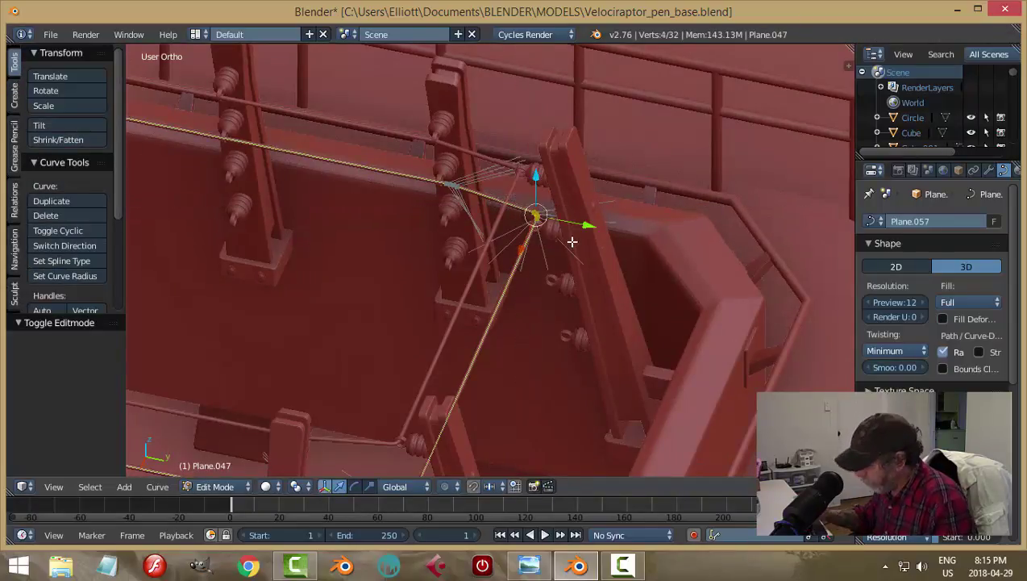
{"action": "key", "text": "KP_Decimal"}
{"action": "scroll", "coordinate": [571, 250], "scroll_direction": "down", "scroll_amount": 5}
{"action": "middle_click_drag", "start_coordinate": [562, 270], "coordinate": [509, 313]}
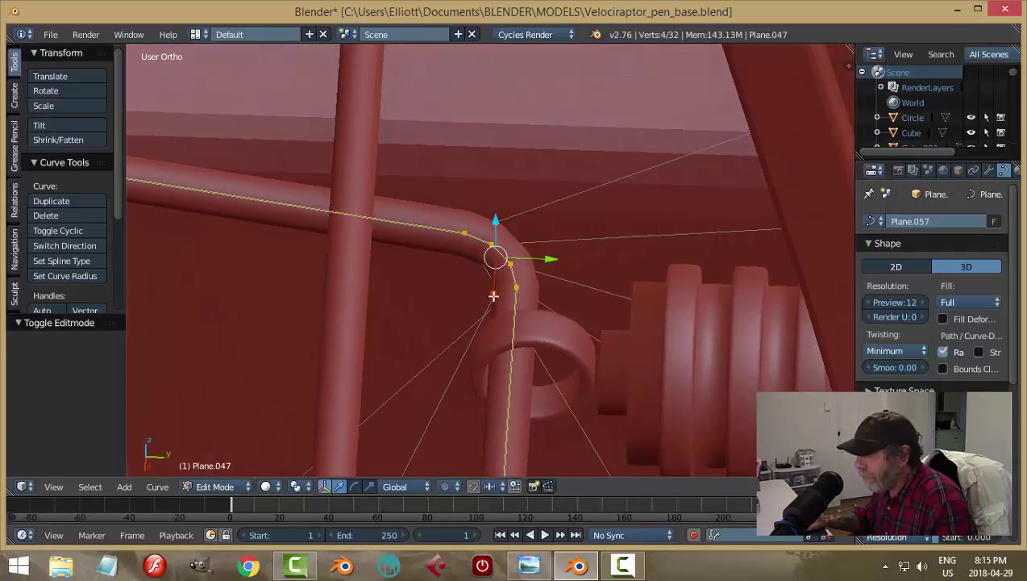
{"action": "key", "text": "g"}
{"action": "key", "text": "z"}
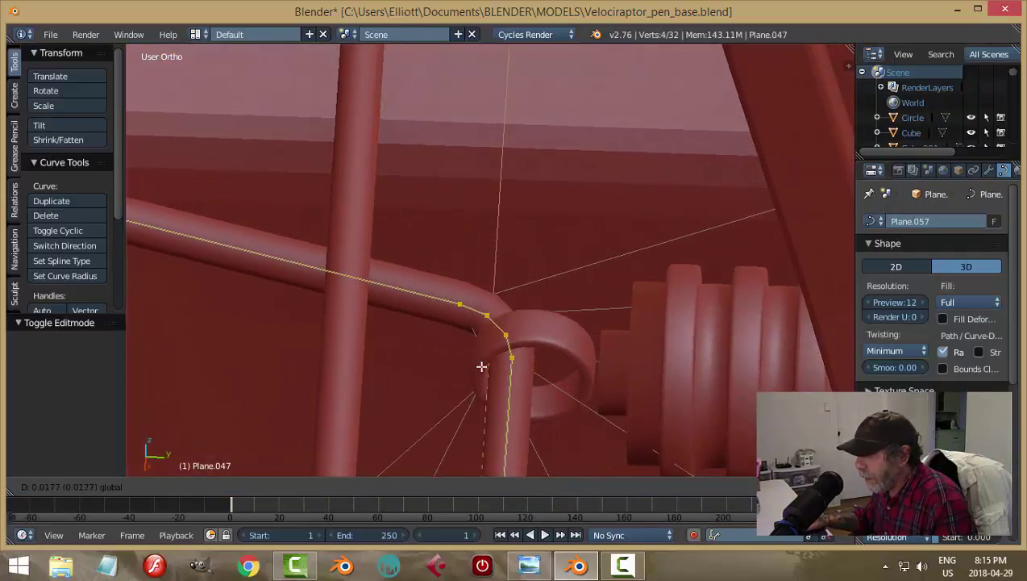
{"action": "left_click", "coordinate": [482, 366]}
Fine-tune the same corner bend by nudging its points 0.004 and another 0.002 along X, and deselect them
{"action": "middle_click_drag", "start_coordinate": [482, 366], "coordinate": [640, 310]}
{"action": "left_click_drag", "start_coordinate": [637, 304], "coordinate": [654, 317]}
{"action": "middle_click_drag", "start_coordinate": [653, 340], "coordinate": [663, 260]}
{"action": "key", "text": "g"}
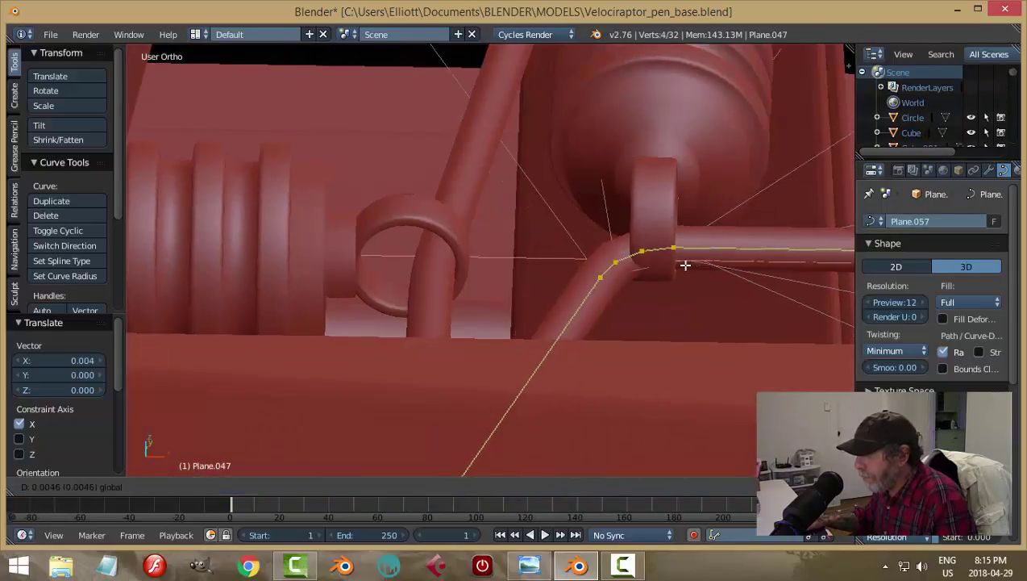
{"action": "left_click", "coordinate": [665, 264]}
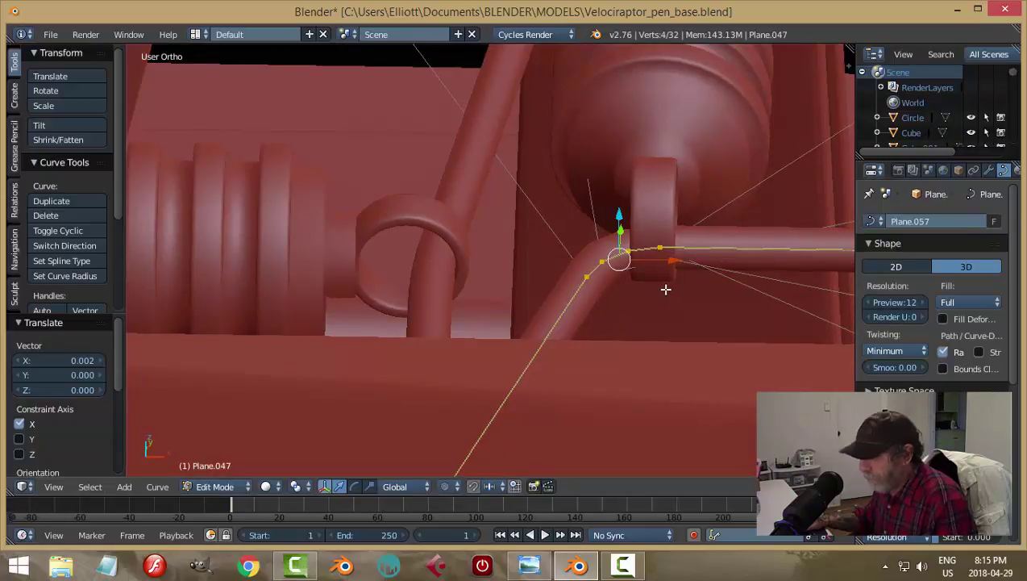
{"action": "key", "text": "a"}
Shift the neighbouring bend's points slightly into its second-row insulator ring and return to Object Mode
{"action": "middle_click_drag", "start_coordinate": [666, 287], "coordinate": [561, 233]}
{"action": "key", "text": "b"}
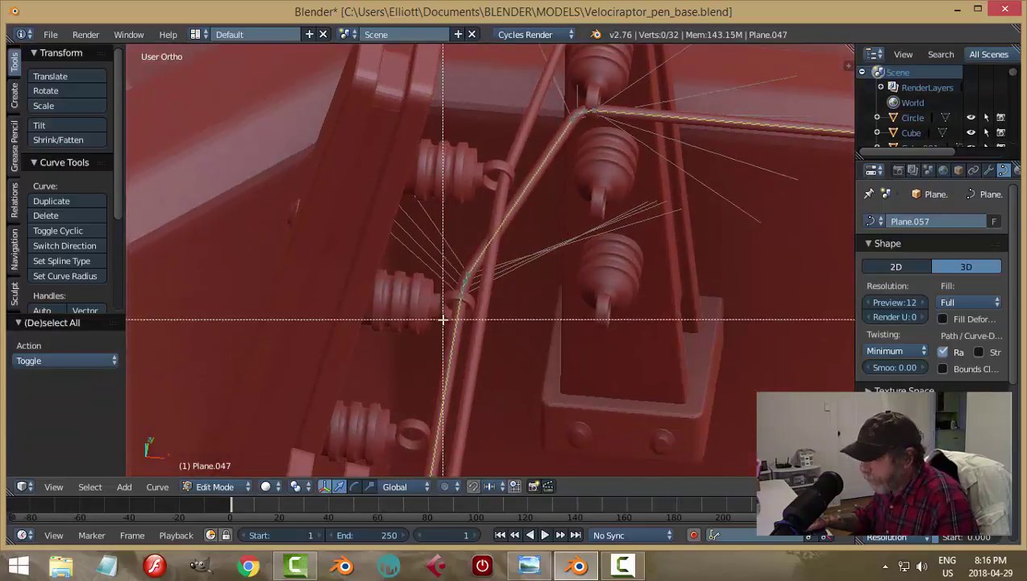
{"action": "left_click_drag", "start_coordinate": [461, 275], "coordinate": [498, 320]}
{"action": "mouse_move", "coordinate": [472, 260]}
{"action": "middle_mouse_down"}
{"action": "mouse_move", "coordinate": [537, 298]}
{"action": "mouse_move", "coordinate": [453, 255]}
{"action": "middle_mouse_up"}
{"action": "left_click_drag", "start_coordinate": [437, 233], "coordinate": [478, 264]}
{"action": "key", "text": "a"}
{"action": "key", "text": "Tab"}
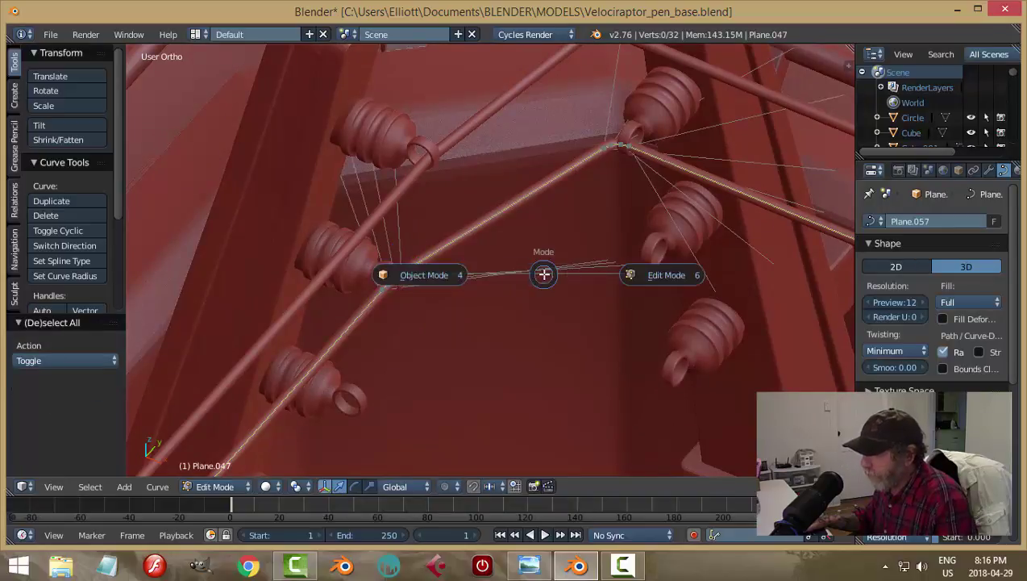
{"action": "left_click", "coordinate": [570, 282]}
{"action": "key", "text": "a"}
Move the second-row wire's four points at the following corner bend -0.018 along X and 0.002 along Y toward the ring
{"action": "scroll", "coordinate": [669, 295], "scroll_direction": "down", "scroll_amount": 5}
{"action": "middle_click_drag", "start_coordinate": [657, 297], "coordinate": [592, 214]}
{"action": "middle_click_drag", "start_coordinate": [566, 167], "coordinate": [572, 144]}
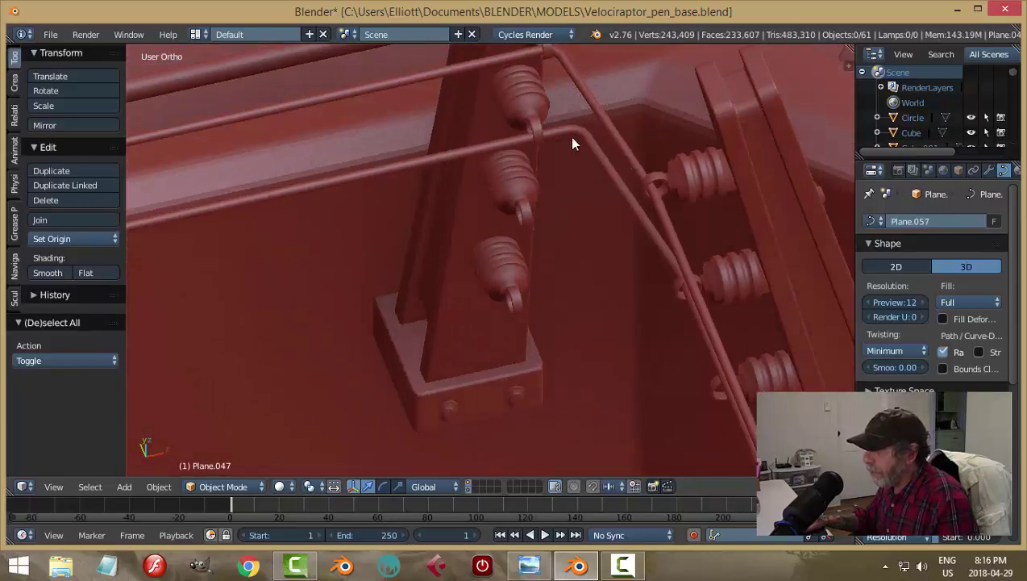
{"action": "right_click", "coordinate": [637, 156]}
{"action": "key", "text": "Tab"}
{"action": "left_click", "coordinate": [730, 152]}
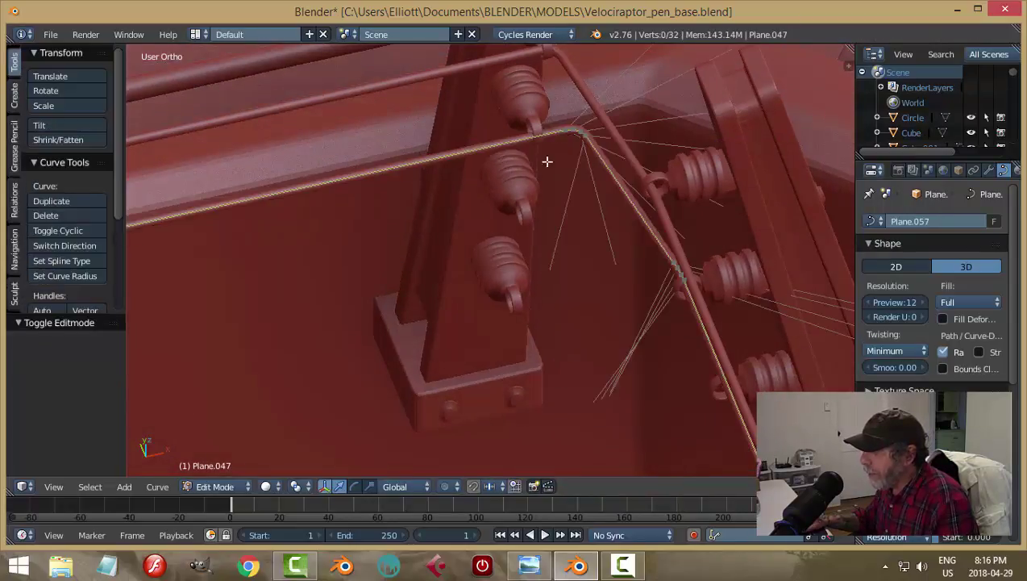
{"action": "key", "text": "g"}
{"action": "key", "text": "x"}
{"action": "left_click", "coordinate": [589, 145]}
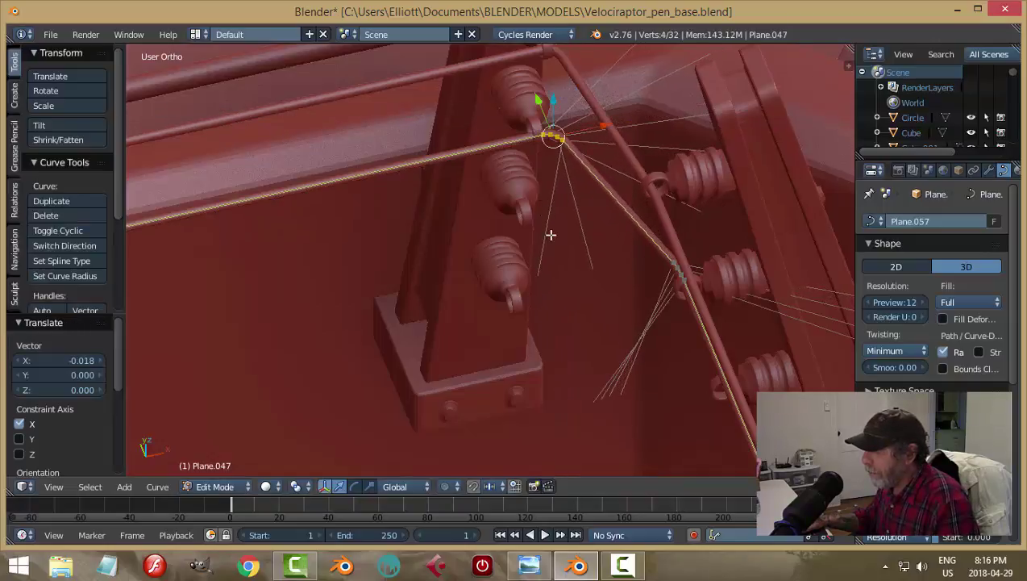
{"action": "middle_click_drag", "start_coordinate": [551, 231], "coordinate": [518, 87]}
{"action": "key", "text": "g"}
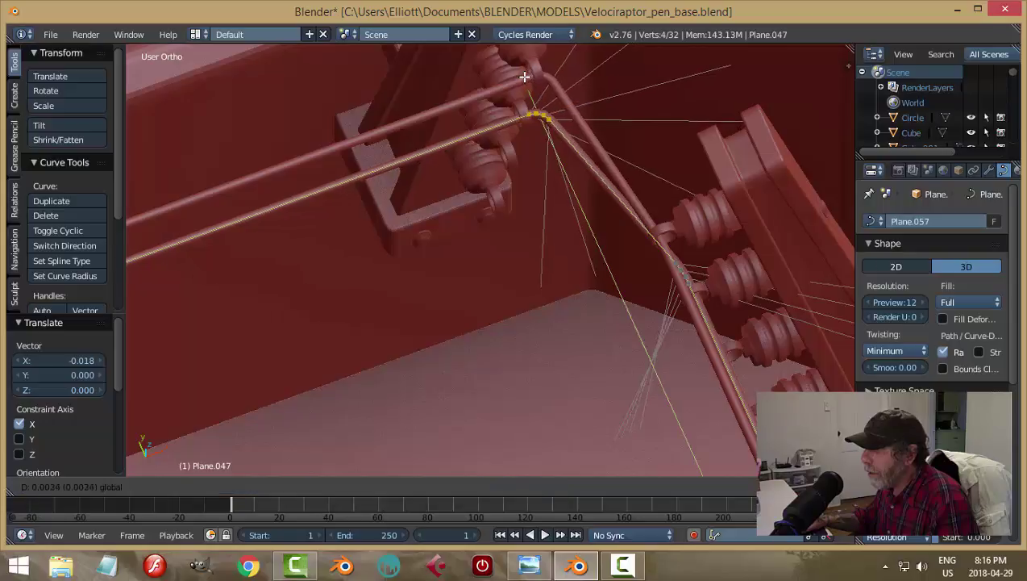
{"action": "left_click", "coordinate": [550, 161]}
Refine the same bend from close up, moving its points -0.002 along Y and slightly along negative X, and deselect them
{"action": "middle_click_drag", "start_coordinate": [558, 188], "coordinate": [523, 165]}
{"action": "key", "text": "KP_Decimal"}
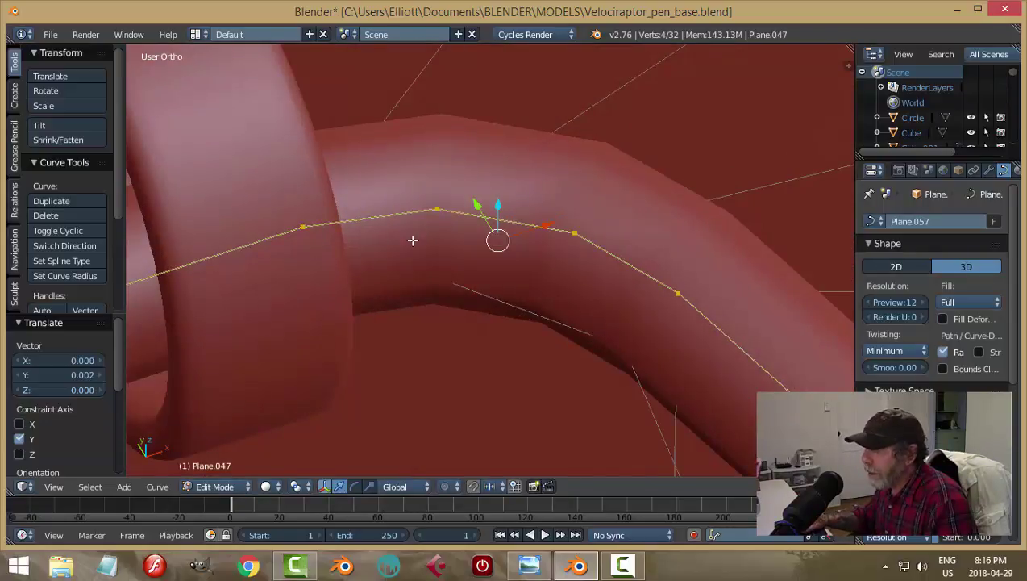
{"action": "scroll", "coordinate": [413, 240], "scroll_direction": "down", "scroll_amount": 5}
{"action": "key", "text": "g"}
{"action": "key", "text": "y"}
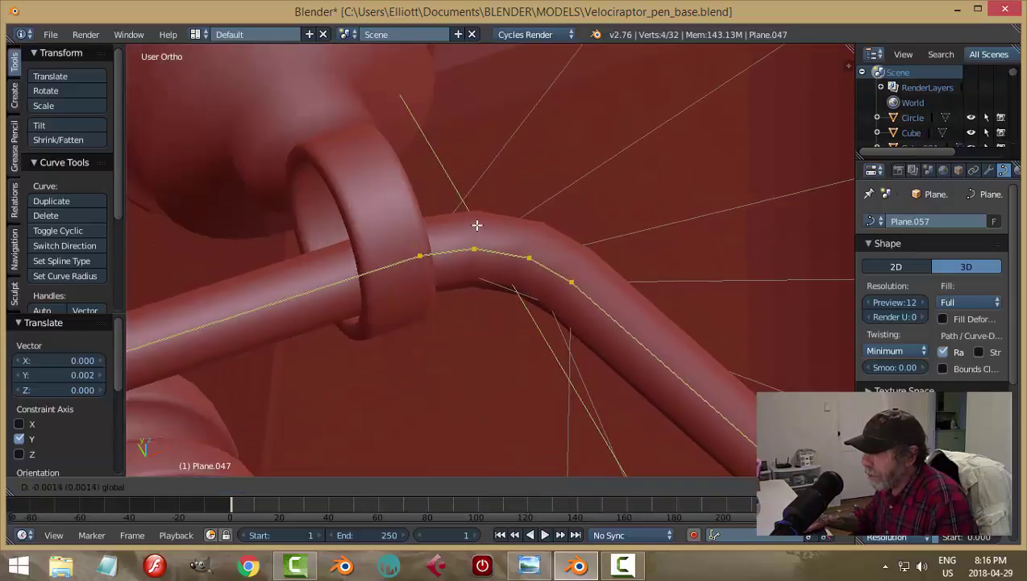
{"action": "left_click", "coordinate": [548, 260]}
{"action": "key", "text": "g"}
{"action": "key", "text": "x"}
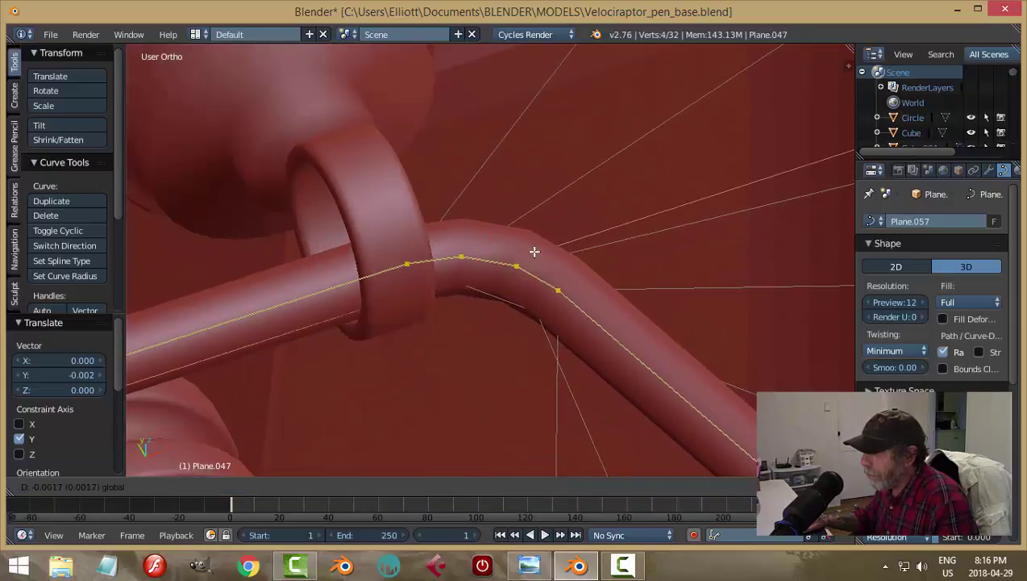
{"action": "left_click", "coordinate": [510, 258]}
{"action": "key", "text": "a"}
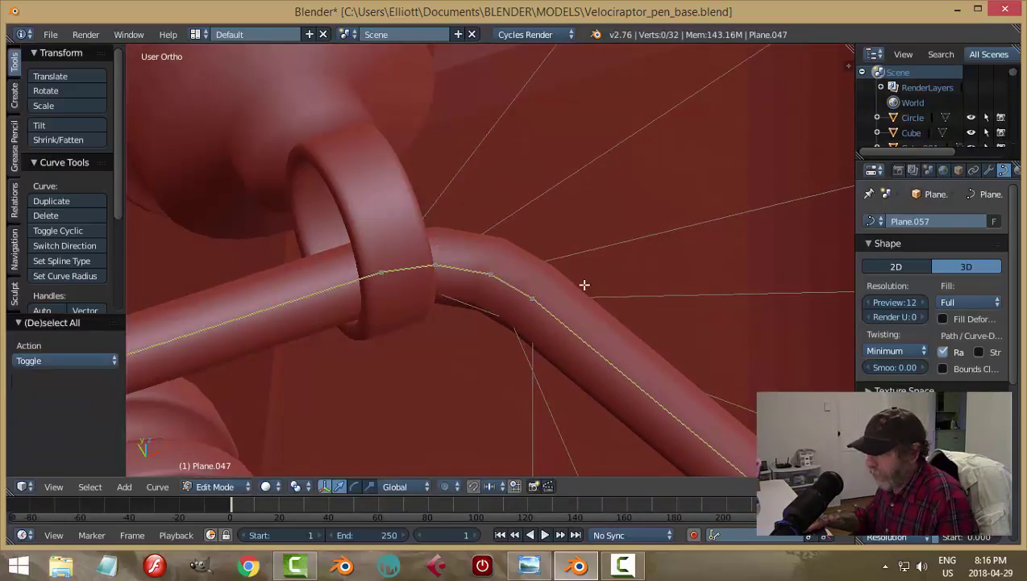
Shift the four points of the adjacent second-row bend slightly into its insulator ring and return to Object Mode
{"action": "middle_click_drag", "start_coordinate": [584, 285], "coordinate": [507, 303]}
{"action": "middle_click_drag", "start_coordinate": [658, 372], "coordinate": [587, 298], "text": "shift"}
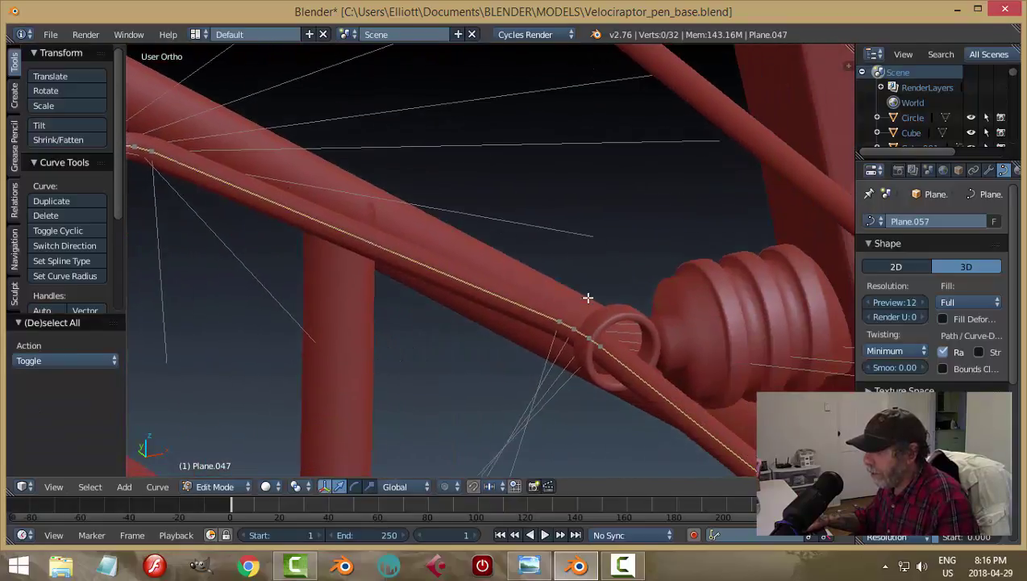
{"action": "key", "text": "b"}
{"action": "left_click_drag", "start_coordinate": [489, 286], "coordinate": [670, 416]}
{"action": "middle_click_drag", "start_coordinate": [690, 376], "coordinate": [659, 408]}
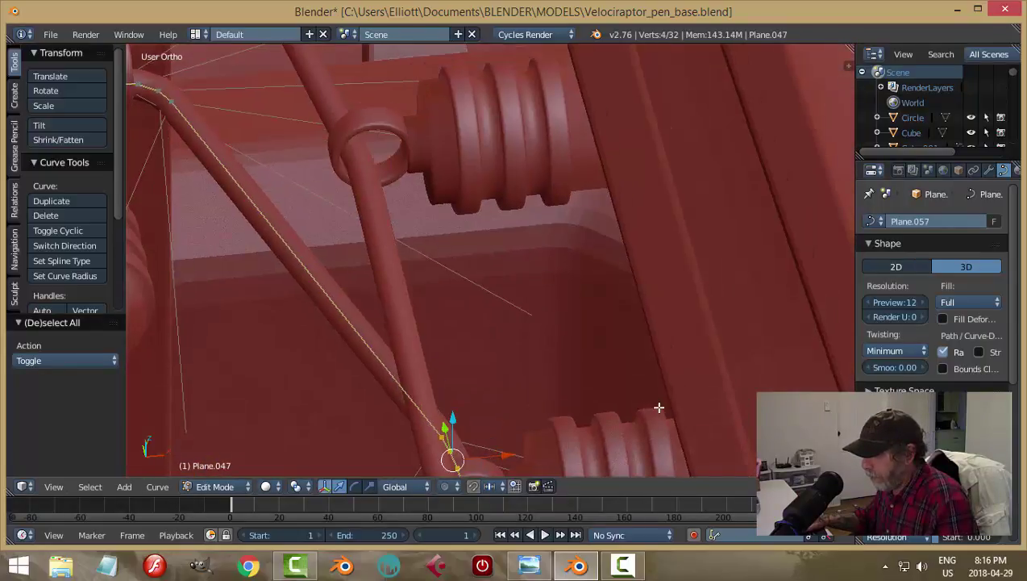
{"action": "key", "text": "KP_Decimal"}
{"action": "scroll", "coordinate": [593, 378], "scroll_direction": "down", "scroll_amount": 4}
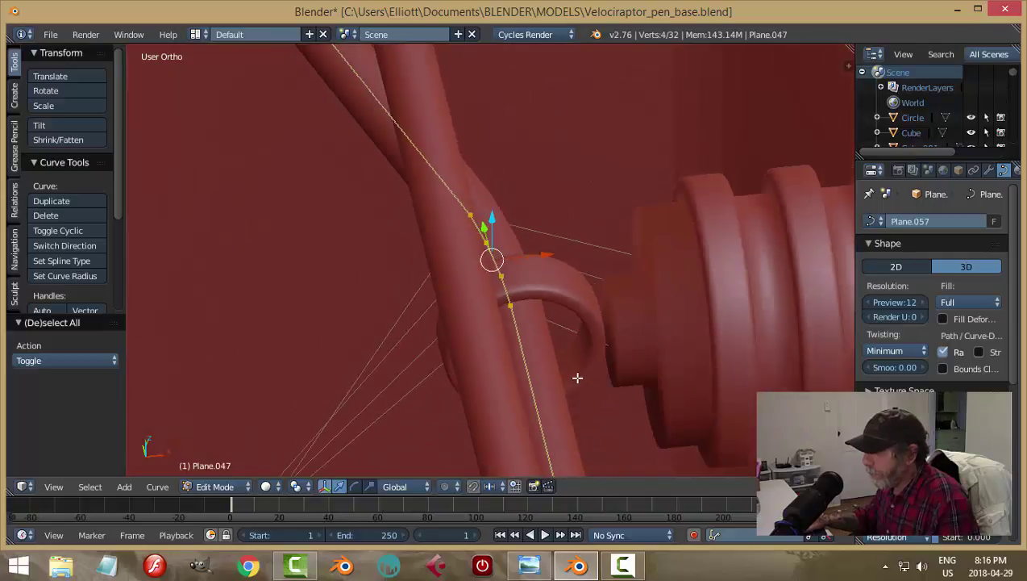
{"action": "middle_click_drag", "start_coordinate": [578, 378], "coordinate": [483, 262]}
{"action": "middle_click_drag", "start_coordinate": [535, 302], "coordinate": [515, 259]}
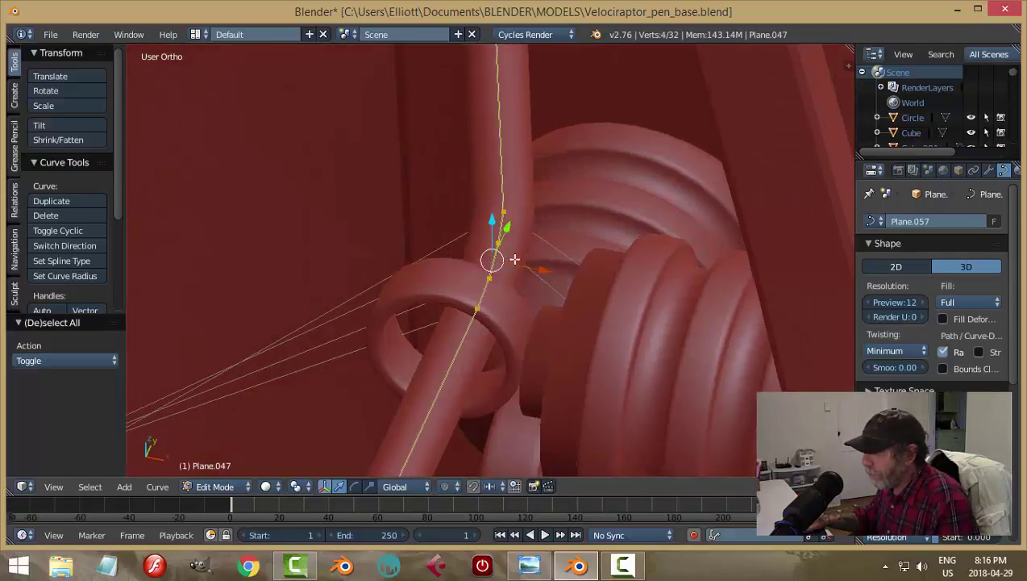
{"action": "left_click_drag", "start_coordinate": [509, 226], "coordinate": [479, 285]}
{"action": "mouse_move", "coordinate": [486, 325]}
{"action": "left_mouse_down"}
{"action": "mouse_move", "coordinate": [502, 328]}
{"action": "mouse_move", "coordinate": [485, 327]}
{"action": "left_mouse_up"}
{"action": "key", "text": "a"}
{"action": "middle_click_drag", "start_coordinate": [541, 323], "coordinate": [606, 311]}
{"action": "key", "text": "Tab"}
Select the top-row fence wire at the corner post on another side of the pen
{"action": "scroll", "coordinate": [582, 325], "scroll_direction": "down", "scroll_amount": 3}
{"action": "middle_click_drag", "start_coordinate": [303, 229], "coordinate": [722, 250], "text": "shift"}
{"action": "scroll", "coordinate": [581, 282], "scroll_direction": "down", "scroll_amount": 6}
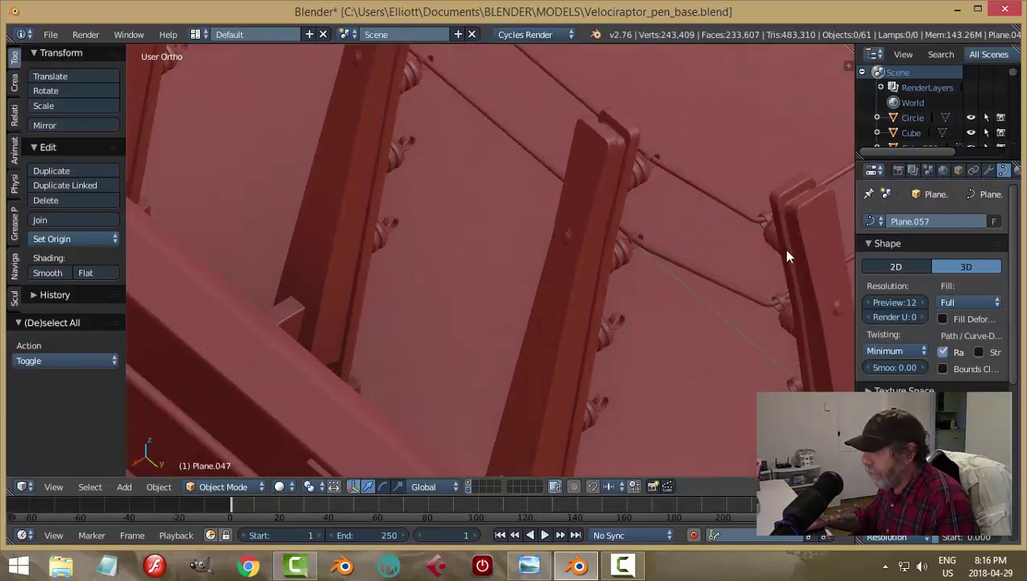
{"action": "middle_click_drag", "start_coordinate": [787, 254], "coordinate": [672, 271]}
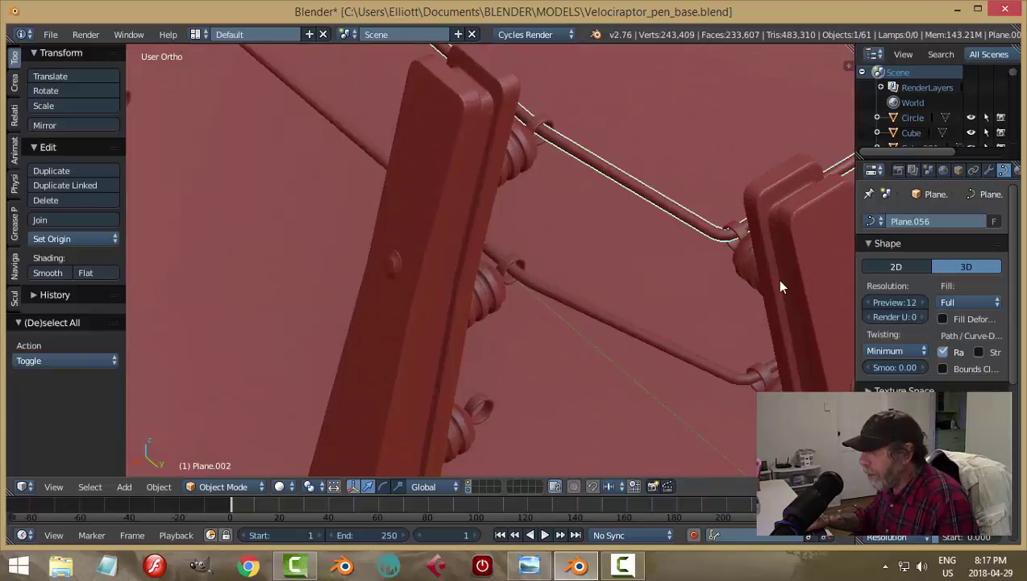
{"action": "key", "text": "Tab"}
{"action": "left_click", "coordinate": [879, 286]}
{"action": "middle_click_drag", "start_coordinate": [679, 298], "coordinate": [655, 303]}
{"action": "scroll", "coordinate": [656, 303], "scroll_direction": "up", "scroll_amount": 2}
{"action": "scroll", "coordinate": [656, 304], "scroll_direction": "down", "scroll_amount": 1}
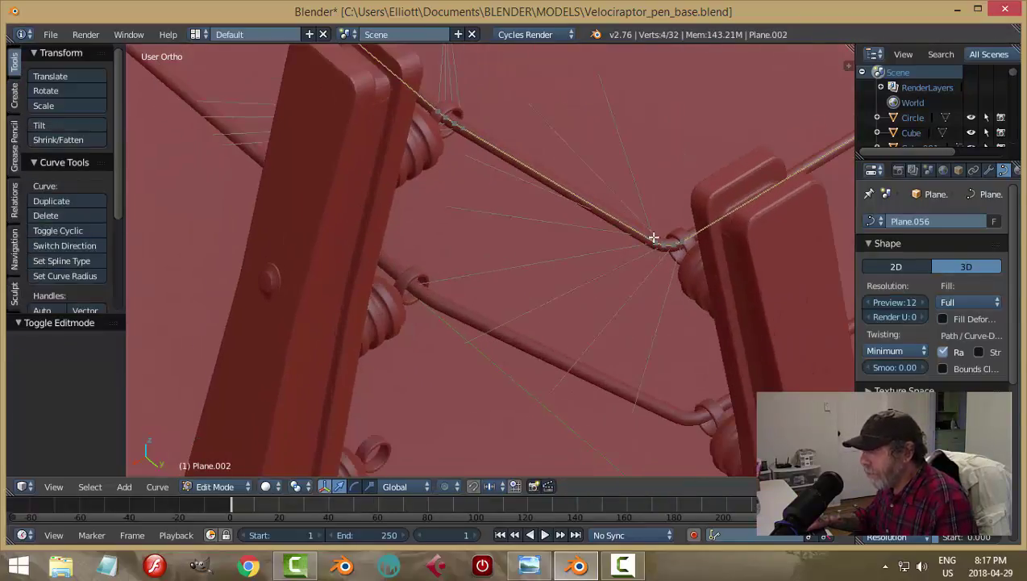
{"action": "key", "text": "b"}
{"action": "left_click_drag", "start_coordinate": [612, 208], "coordinate": [715, 273]}
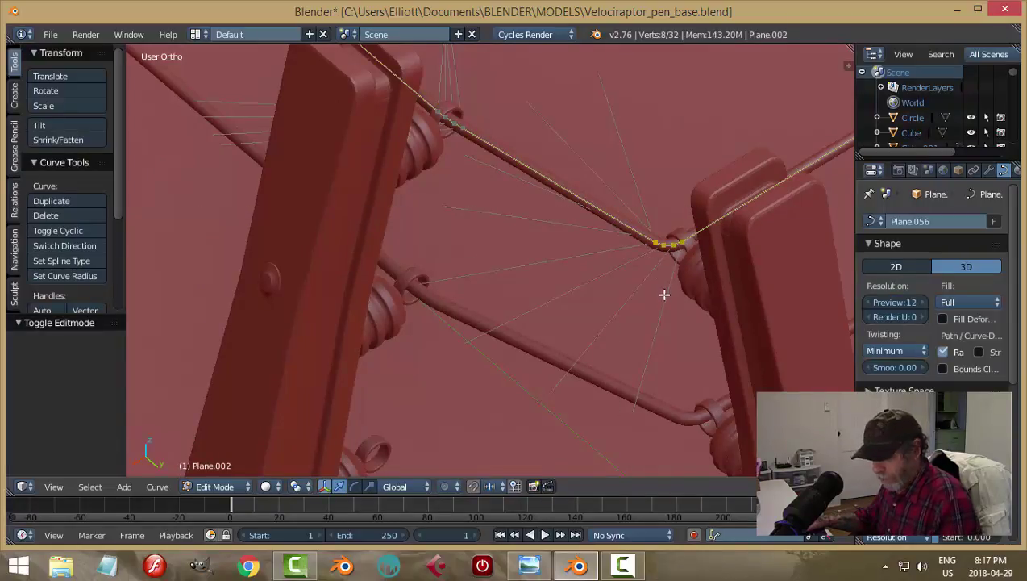
{"action": "key", "text": "Tab"}
{"action": "left_click", "coordinate": [623, 280]}
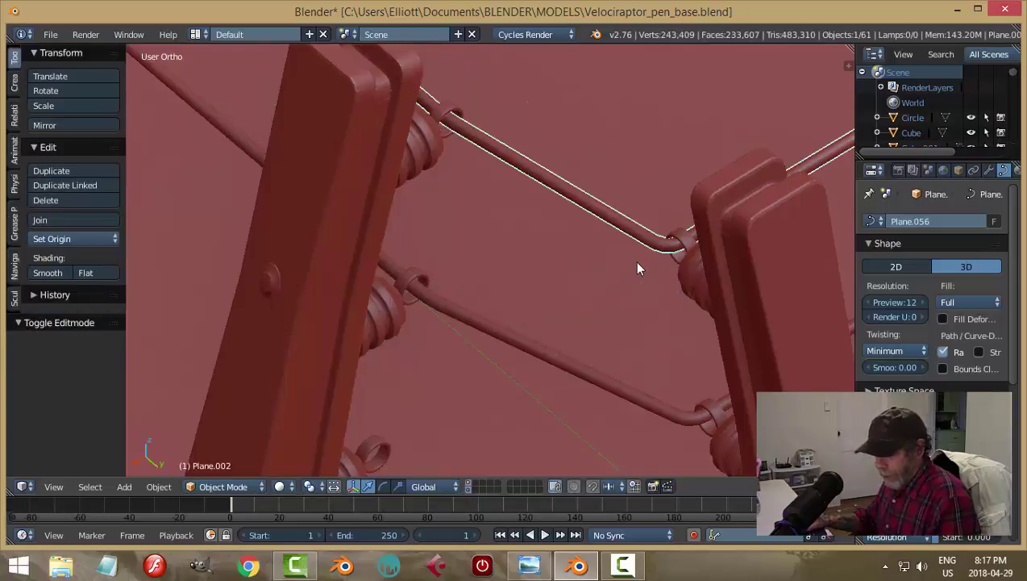
Set the top-row wire's origin to its geometry and move its four corner-bend points slightly along X at the ring
{"action": "left_click", "coordinate": [75, 238]}
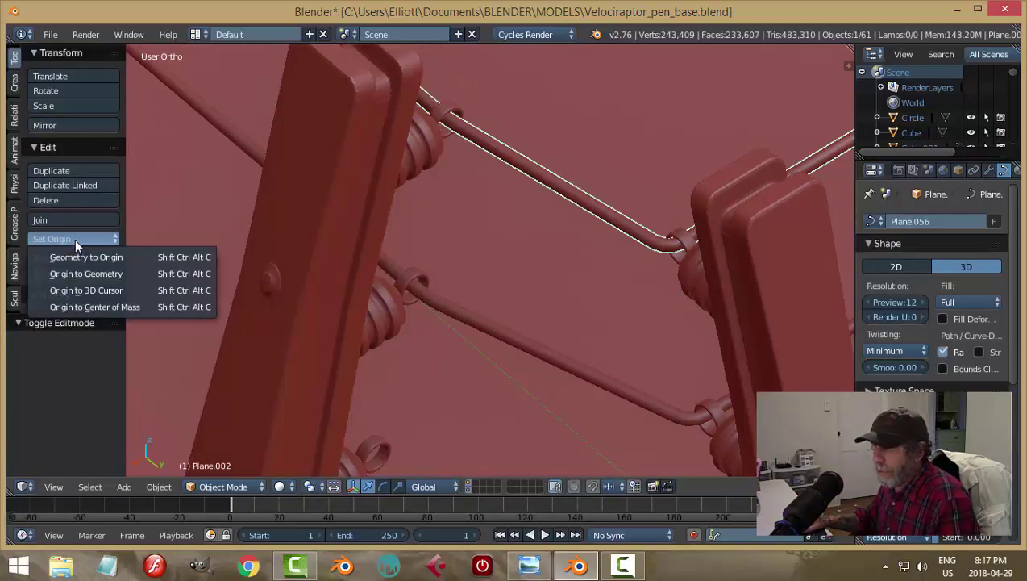
{"action": "left_click", "coordinate": [112, 273]}
{"action": "key", "text": "Tab"}
{"action": "left_click", "coordinate": [772, 265]}
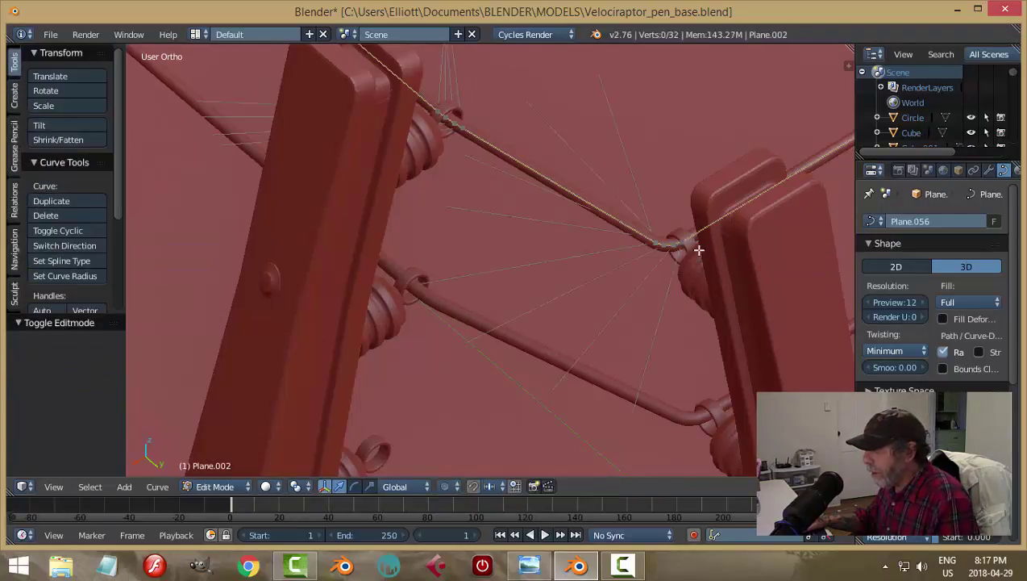
{"action": "left_click_drag", "start_coordinate": [589, 204], "coordinate": [720, 300]}
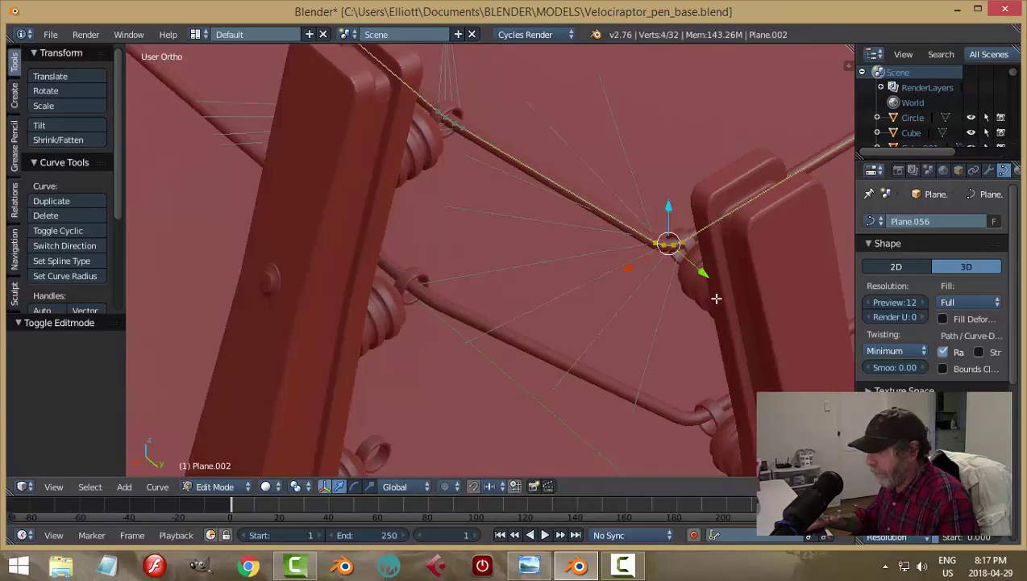
{"action": "scroll", "coordinate": [651, 296], "scroll_direction": "up", "scroll_amount": 2}
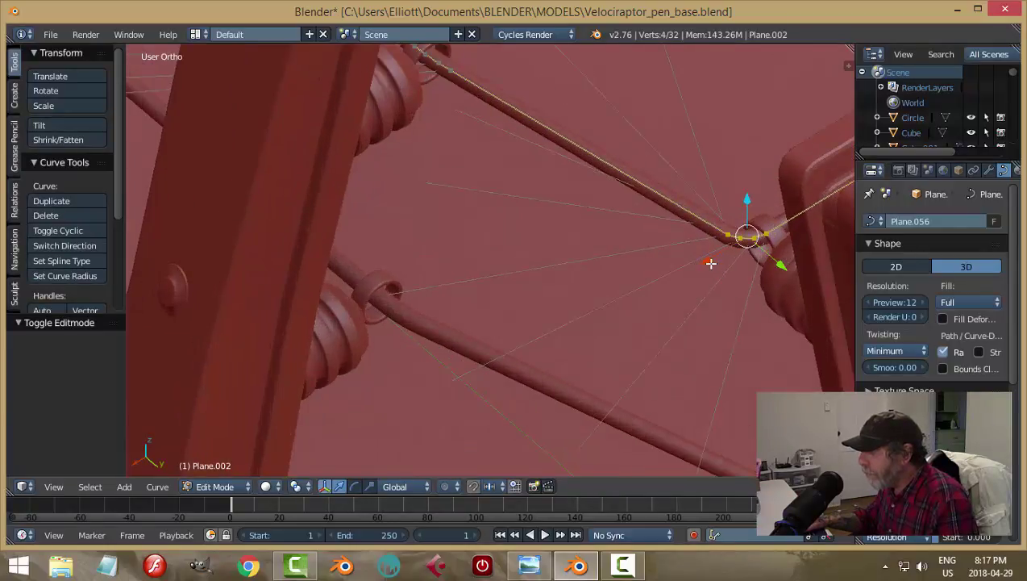
{"action": "key", "text": "g"}
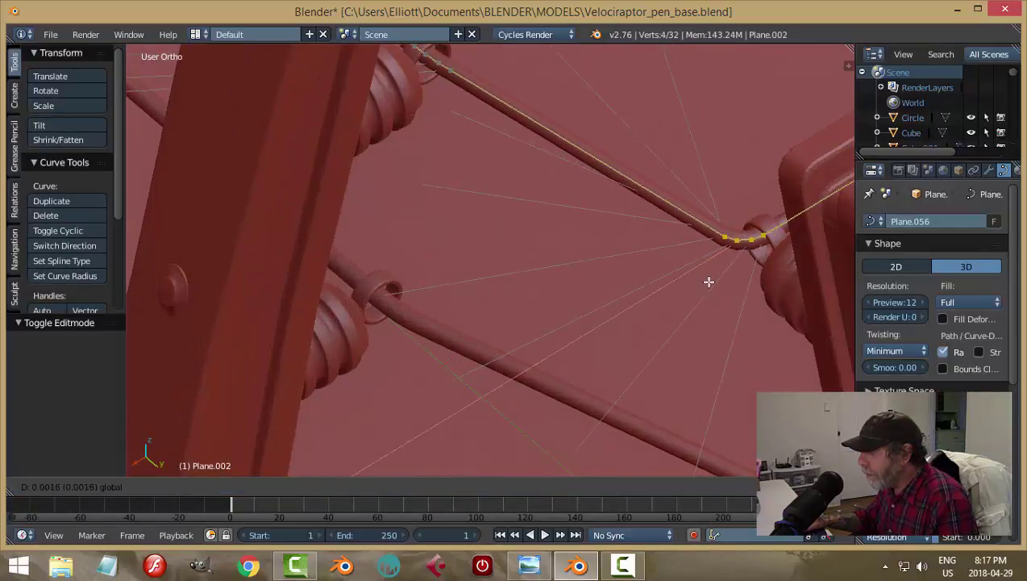
{"action": "key", "text": "x"}
{"action": "left_click", "coordinate": [713, 282]}
{"action": "key", "text": "Tab"}
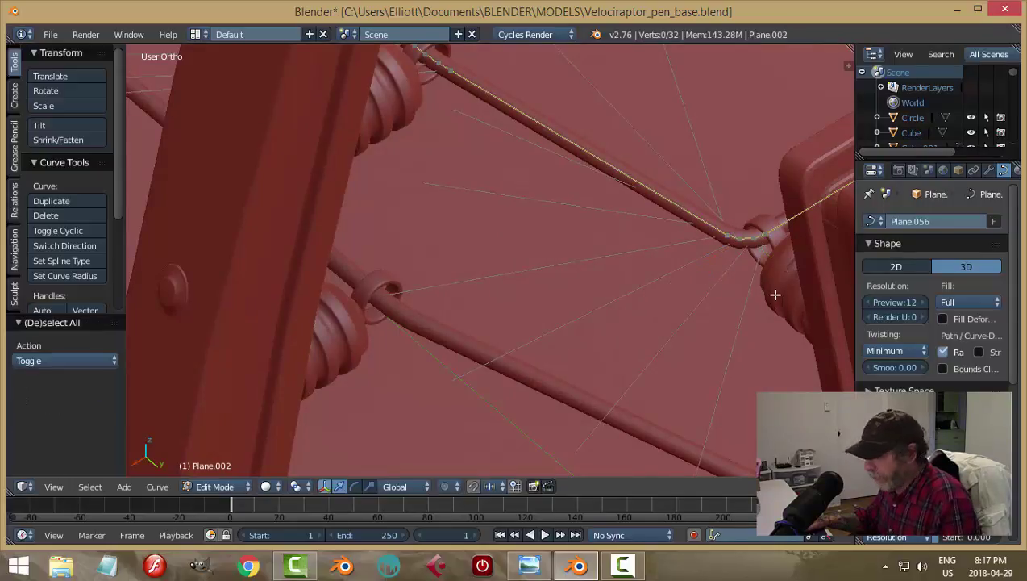
Deselect the top-row wire's points, return to Object Mode, and save the pen model over the existing file
{"action": "key", "text": "a"}
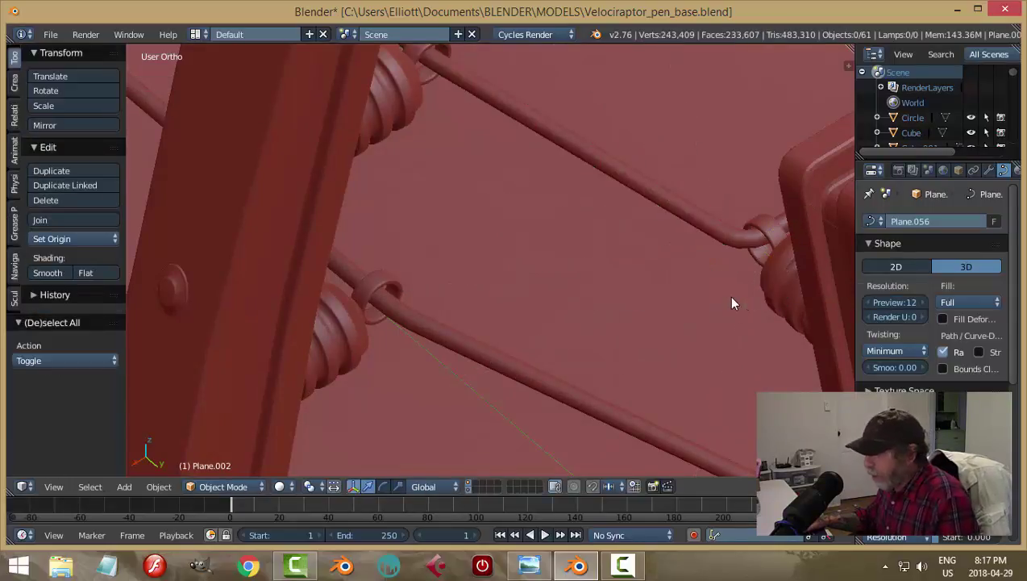
{"action": "middle_click_drag", "start_coordinate": [732, 303], "coordinate": [654, 264]}
{"action": "key", "text": "ctrl+s"}
{"action": "left_click", "coordinate": [644, 288]}
{"action": "scroll", "coordinate": [654, 264], "scroll_direction": "up", "scroll_amount": 6}
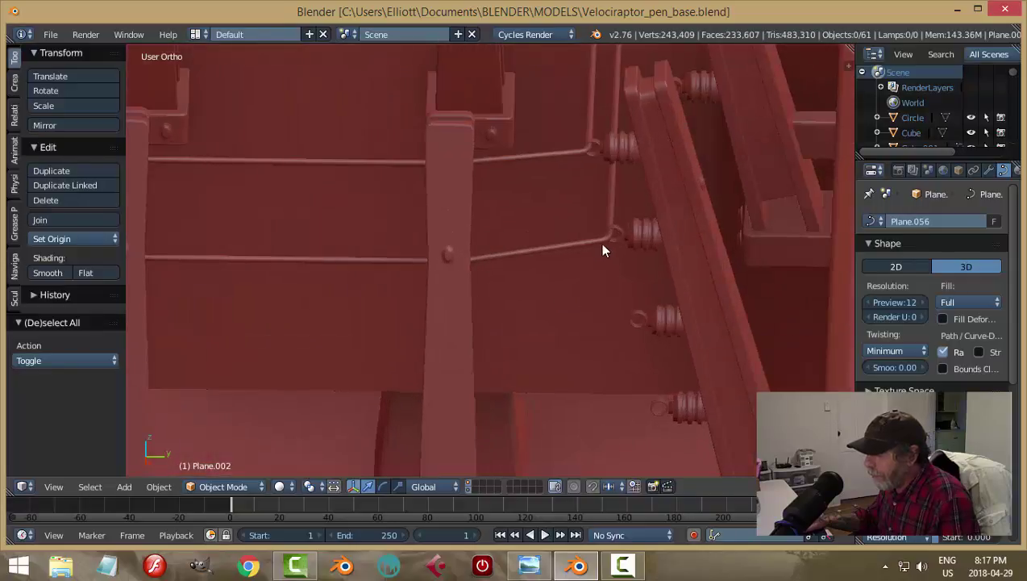
Shift the corner-bend points of the fence wire below the top one slightly along Y into the insulator ring and return to Object Mode
{"action": "right_click", "coordinate": [602, 246]}
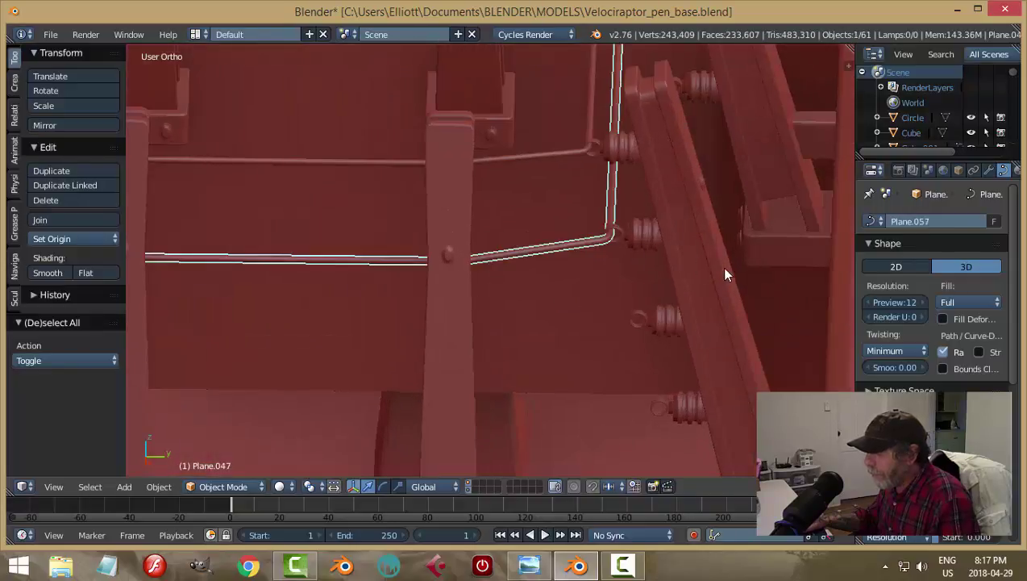
{"action": "key", "text": "Tab"}
{"action": "left_click", "coordinate": [814, 269]}
{"action": "scroll", "coordinate": [663, 217], "scroll_direction": "up", "scroll_amount": 3}
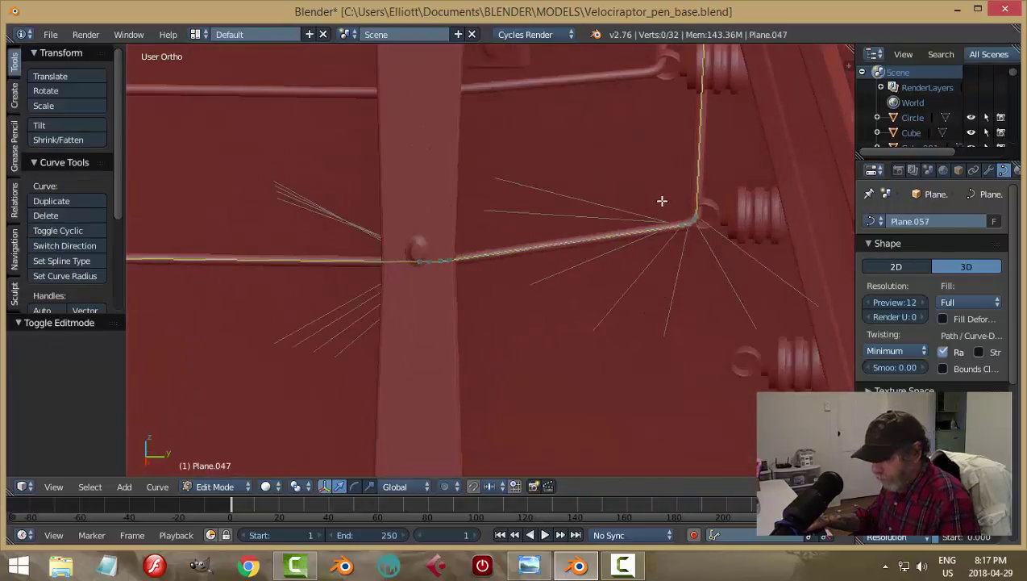
{"action": "left_click_drag", "start_coordinate": [643, 187], "coordinate": [717, 271]}
{"action": "left_click_drag", "start_coordinate": [740, 229], "coordinate": [764, 259]}
{"action": "key", "text": "a"}
{"action": "key", "text": "Tab"}
{"action": "left_click", "coordinate": [672, 273]}
{"action": "scroll", "coordinate": [728, 290], "scroll_direction": "down", "scroll_amount": 3}
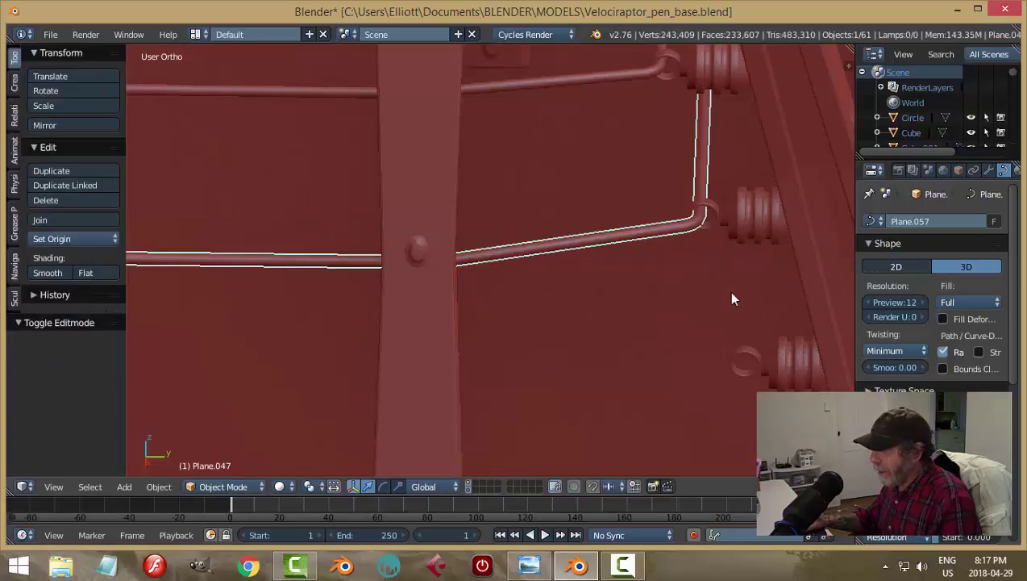
Examine the fence wires and posts around the whole velociraptor pen from several sides
{"action": "middle_click_drag", "start_coordinate": [723, 290], "coordinate": [670, 299]}
{"action": "scroll", "coordinate": [664, 313], "scroll_direction": "down", "scroll_amount": 3}
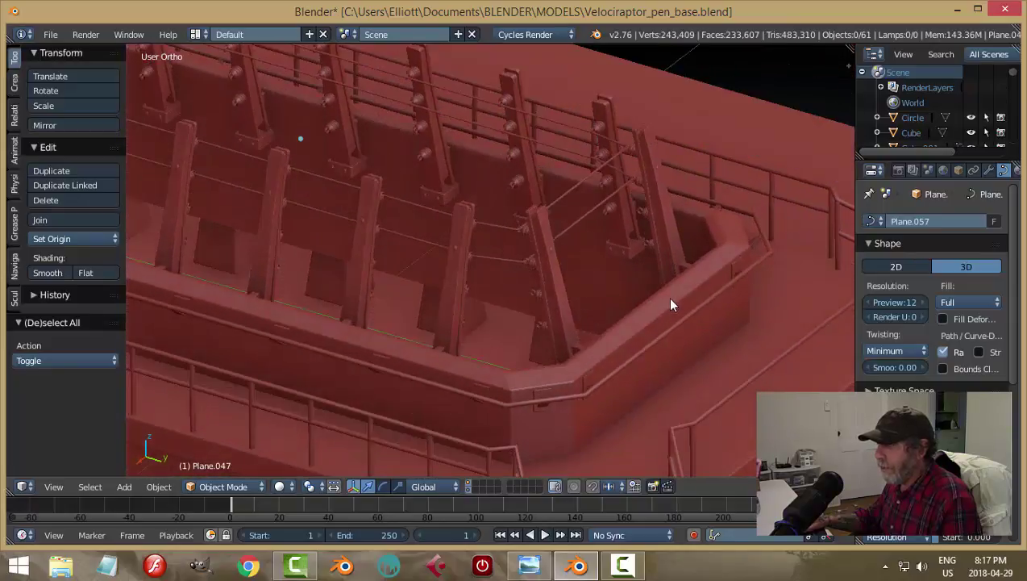
{"action": "middle_click_drag", "start_coordinate": [507, 290], "coordinate": [713, 273], "text": "shift"}
{"action": "scroll", "coordinate": [677, 266], "scroll_direction": "down", "scroll_amount": 4}
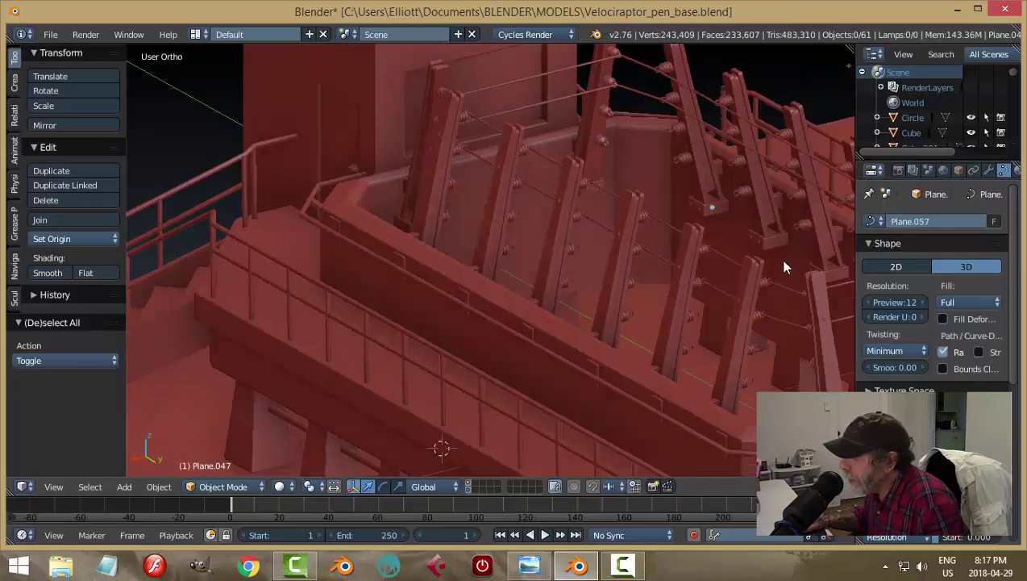
{"action": "middle_click_drag", "start_coordinate": [784, 266], "coordinate": [734, 285]}
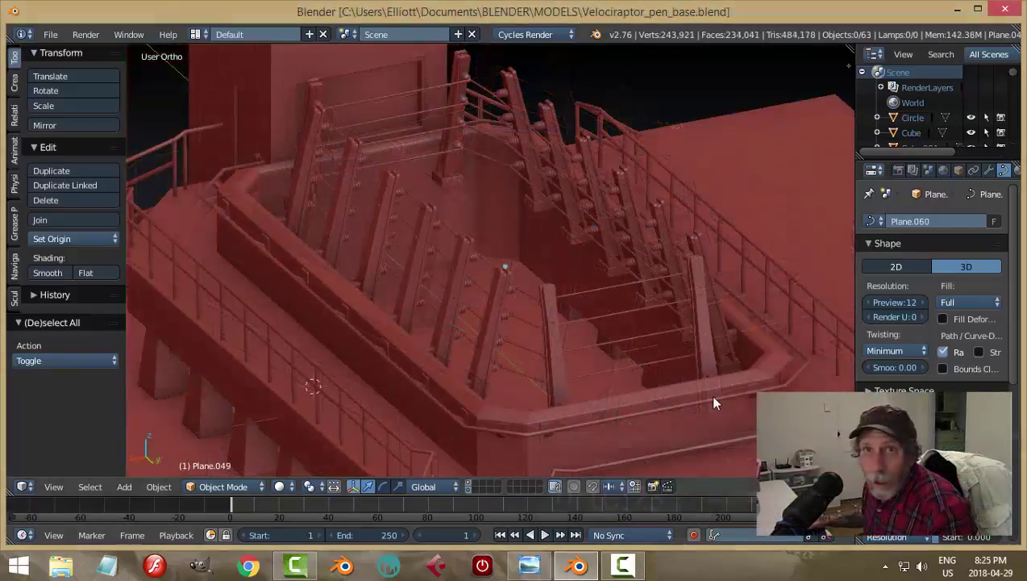
{"action": "middle_click_drag", "start_coordinate": [713, 394], "coordinate": [613, 277]}
{"action": "scroll", "coordinate": [712, 381], "scroll_direction": "up", "scroll_amount": 2}
{"action": "scroll", "coordinate": [708, 384], "scroll_direction": "down", "scroll_amount": 4}
Save the fenced pen over the existing Velociraptor_pen_base.blend file
{"action": "key", "text": "ctrl+s"}
{"action": "left_click", "coordinate": [698, 362]}
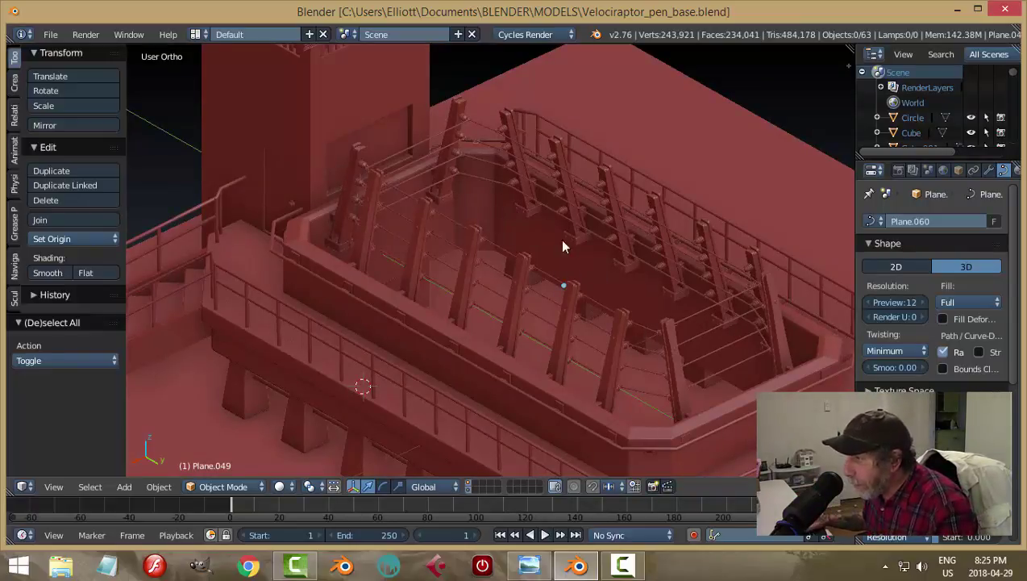
{"action": "middle_click_drag", "start_coordinate": [602, 285], "coordinate": [598, 280]}
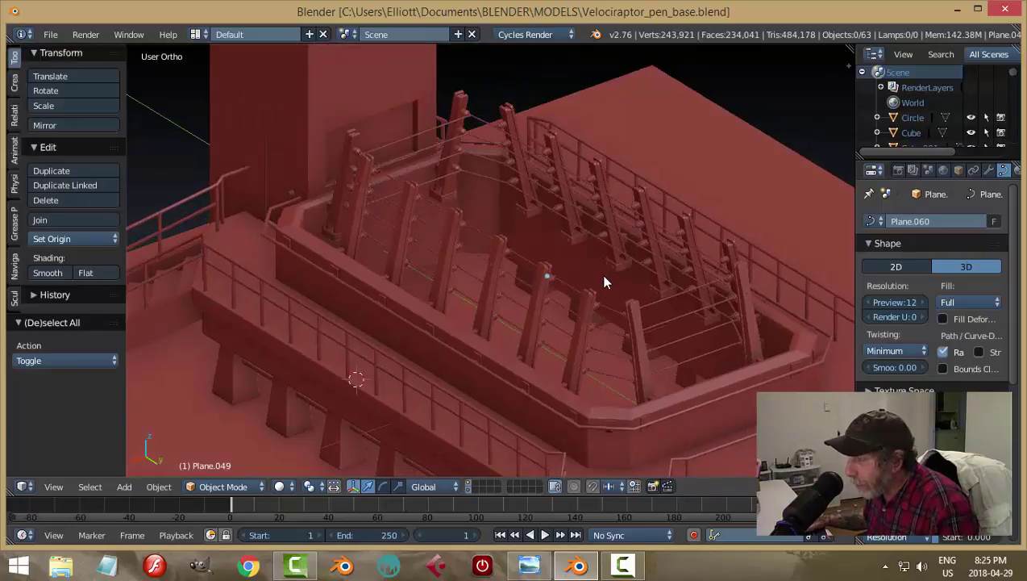
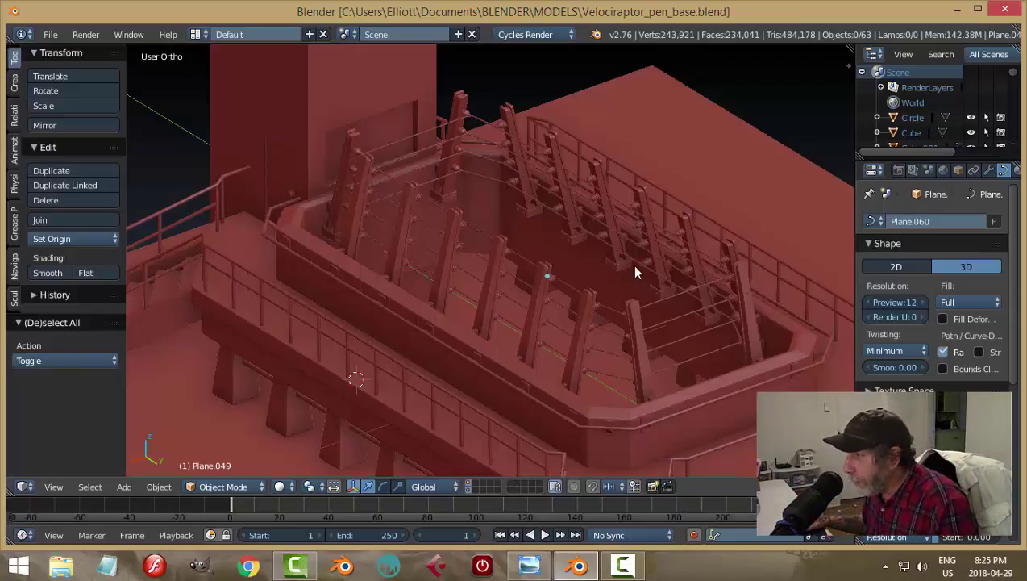
{"action": "middle_click_drag", "start_coordinate": [634, 267], "coordinate": [629, 261]}
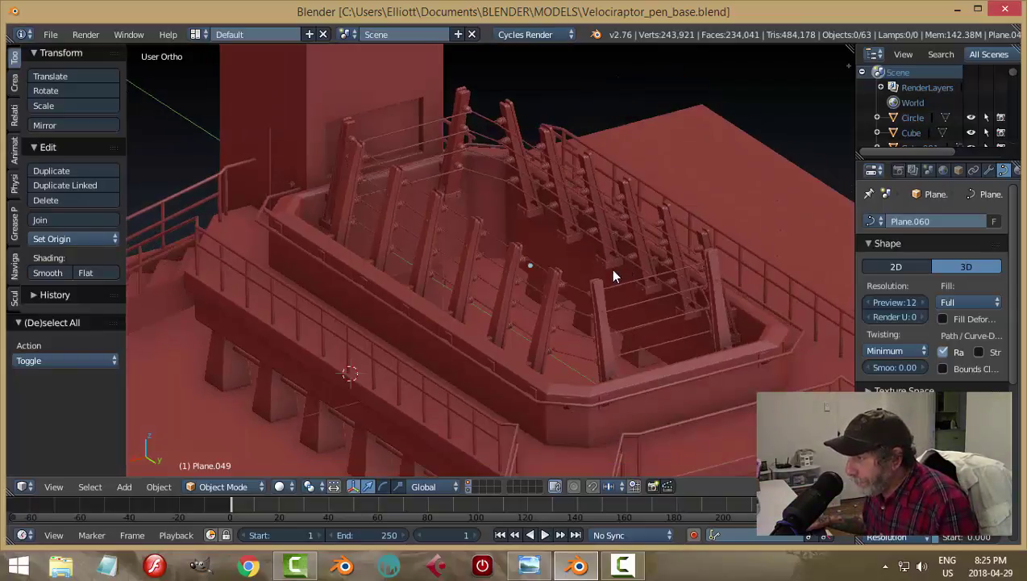
Show only the layer with the fence posts and add a mesh plane at the 3D cursor
{"action": "left_click", "coordinate": [470, 488]}
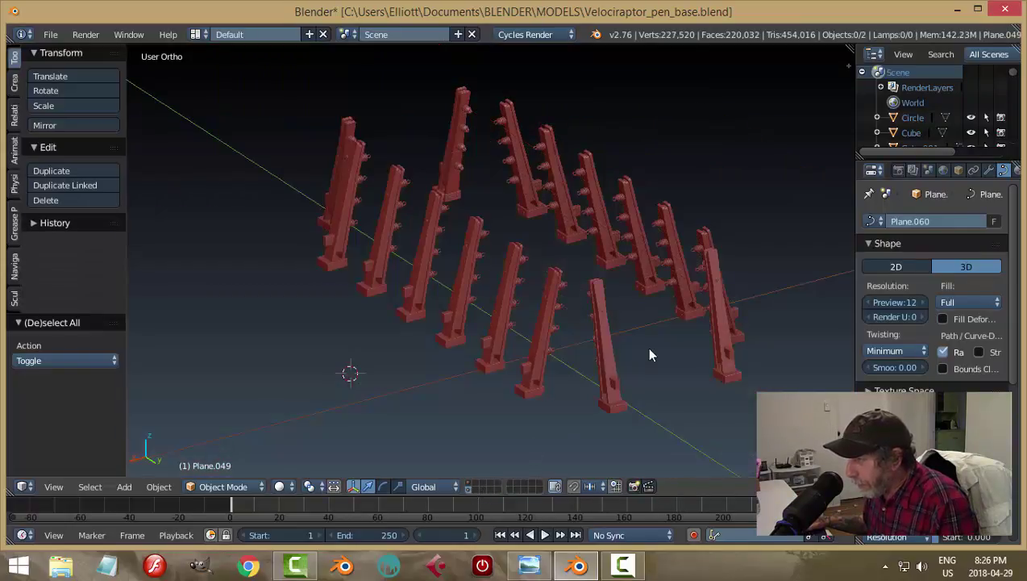
{"action": "right_click", "coordinate": [560, 288]}
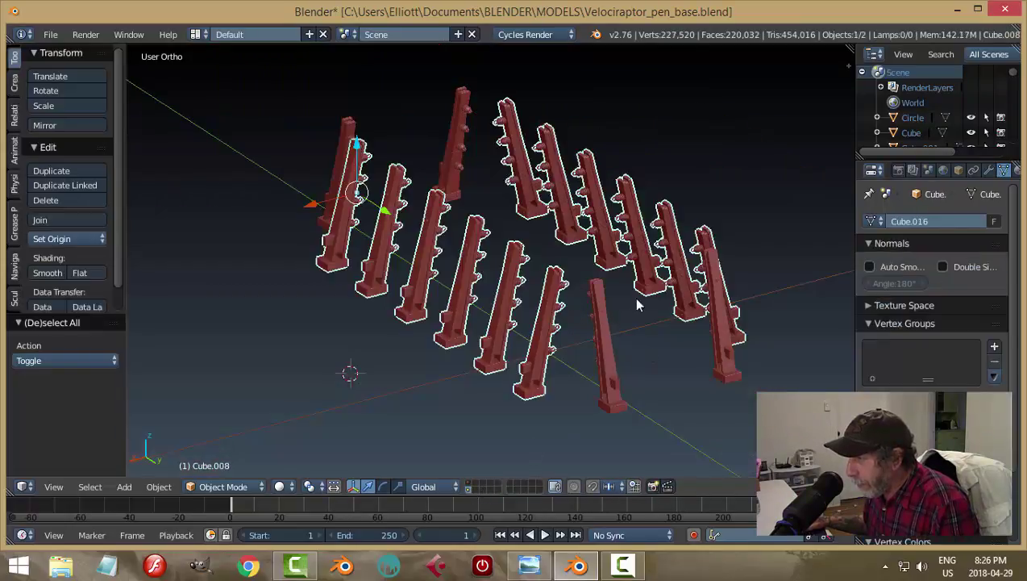
{"action": "middle_click_drag", "start_coordinate": [653, 308], "coordinate": [607, 309]}
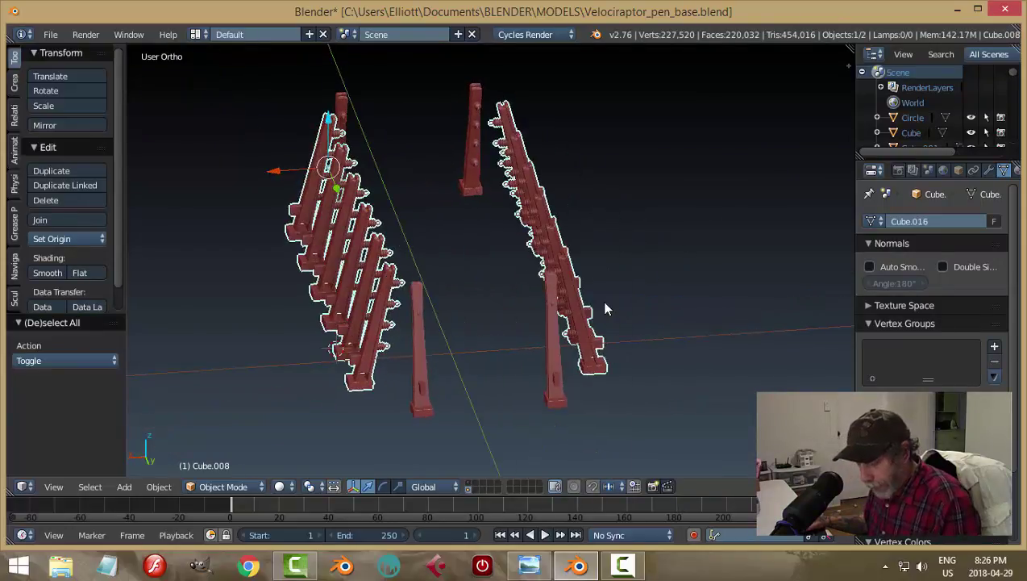
{"action": "key", "text": "shift+a"}
{"action": "mouse_move", "coordinate": [608, 305]}
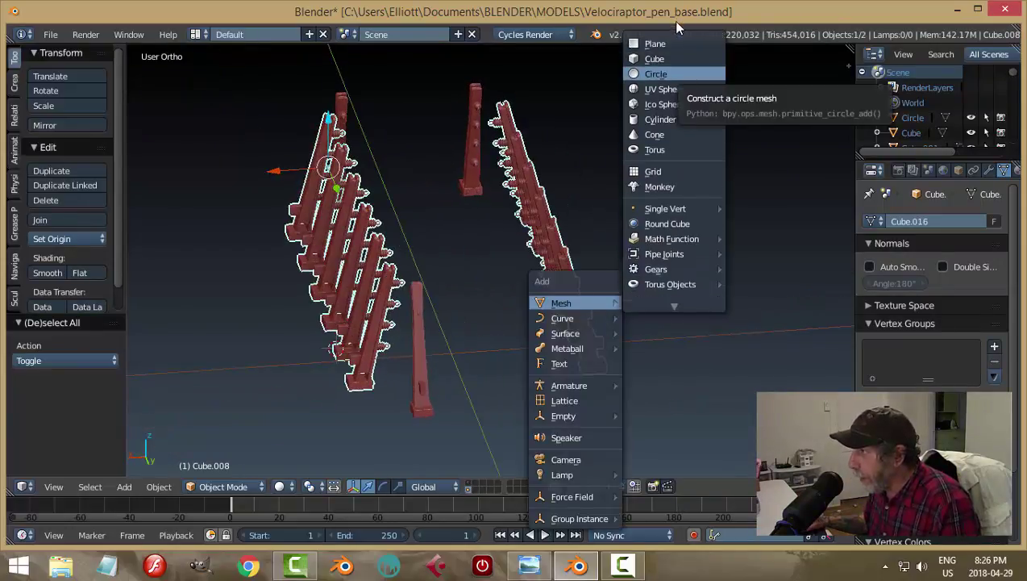
{"action": "left_click", "coordinate": [655, 45]}
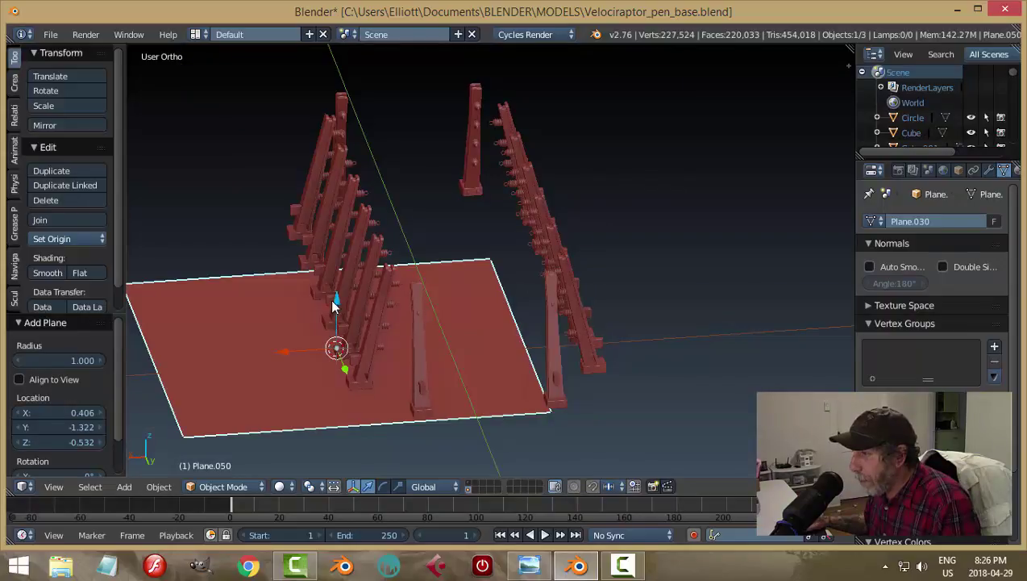
Raise the plane along Z towards the post bases, first by 0.339 and again by 0.406
{"action": "left_click_drag", "start_coordinate": [336, 305], "coordinate": [343, 243]}
{"action": "middle_click_drag", "start_coordinate": [563, 325], "coordinate": [538, 310]}
{"action": "key", "text": "KP_1"}
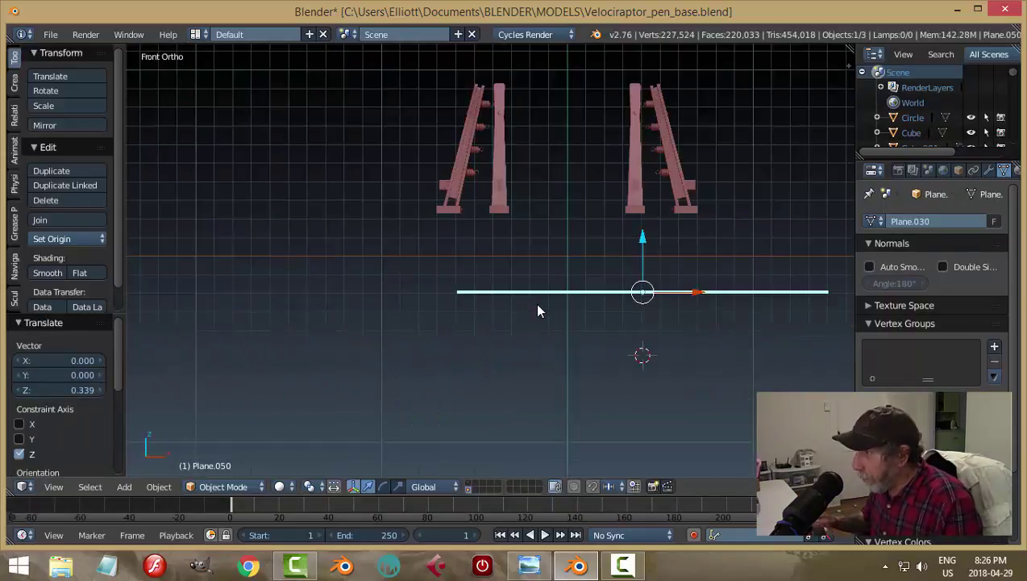
{"action": "left_click_drag", "start_coordinate": [642, 239], "coordinate": [644, 161]}
{"action": "middle_click_drag", "start_coordinate": [698, 211], "coordinate": [794, 247]}
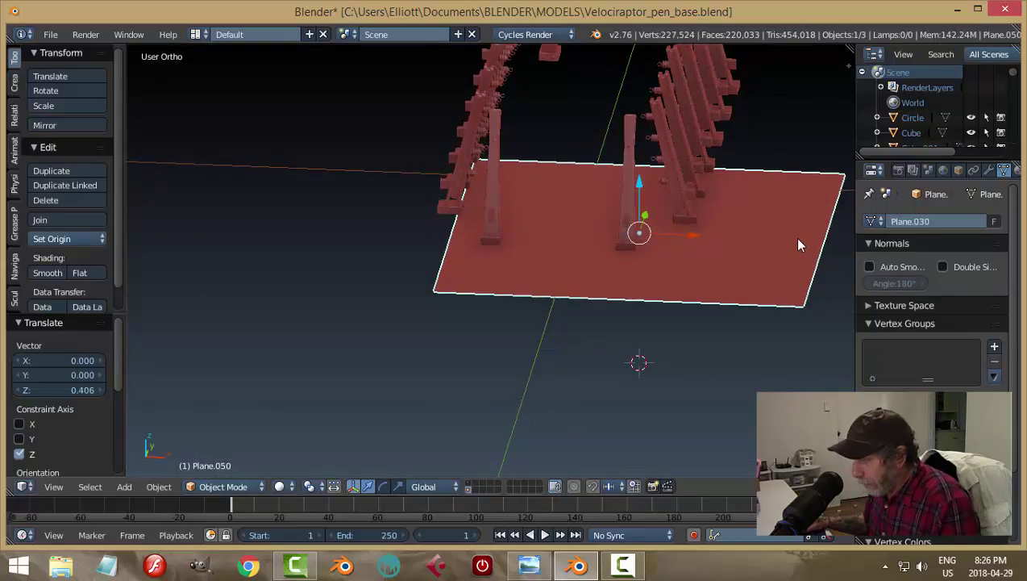
Scale the plane along X by -0.024 into a narrow strip and snap the 3D cursor to it
{"action": "key", "text": "s"}
{"action": "key", "text": "x"}
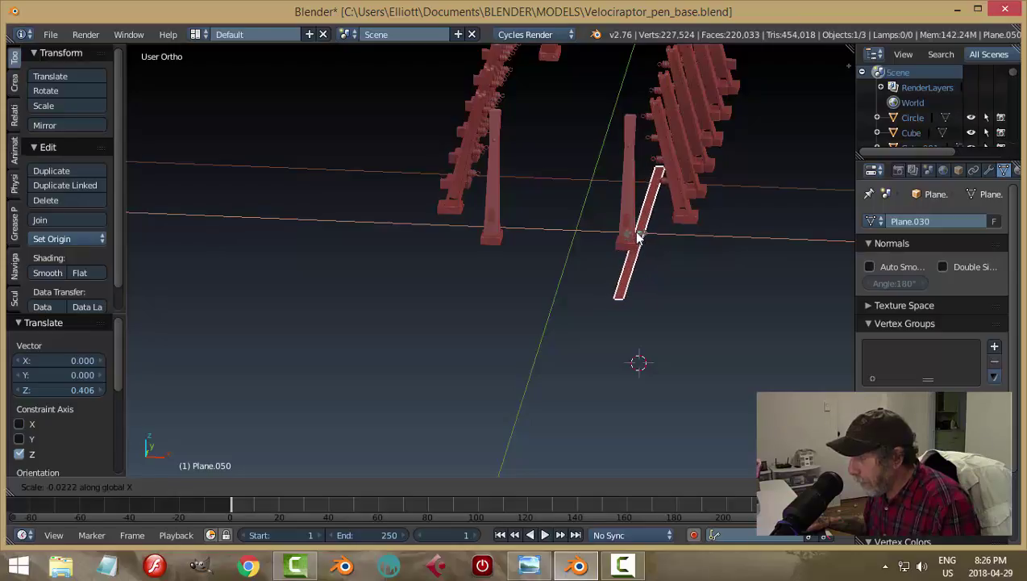
{"action": "left_click", "coordinate": [637, 234]}
{"action": "scroll", "coordinate": [702, 238], "scroll_direction": "up", "scroll_amount": 4}
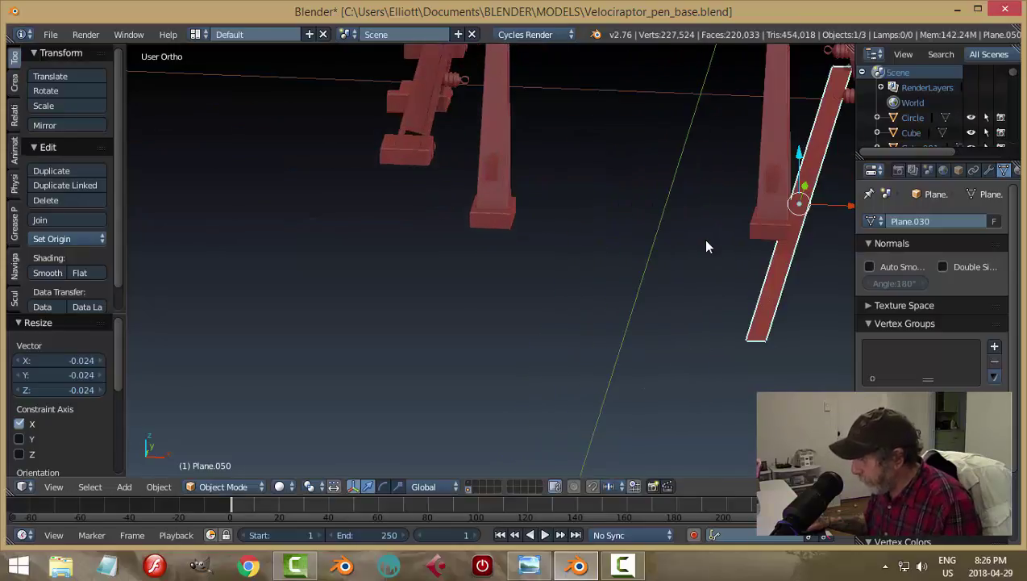
{"action": "key", "text": "shift+s"}
{"action": "left_click", "coordinate": [766, 259]}
{"action": "scroll", "coordinate": [772, 273], "scroll_direction": "down", "scroll_amount": 4}
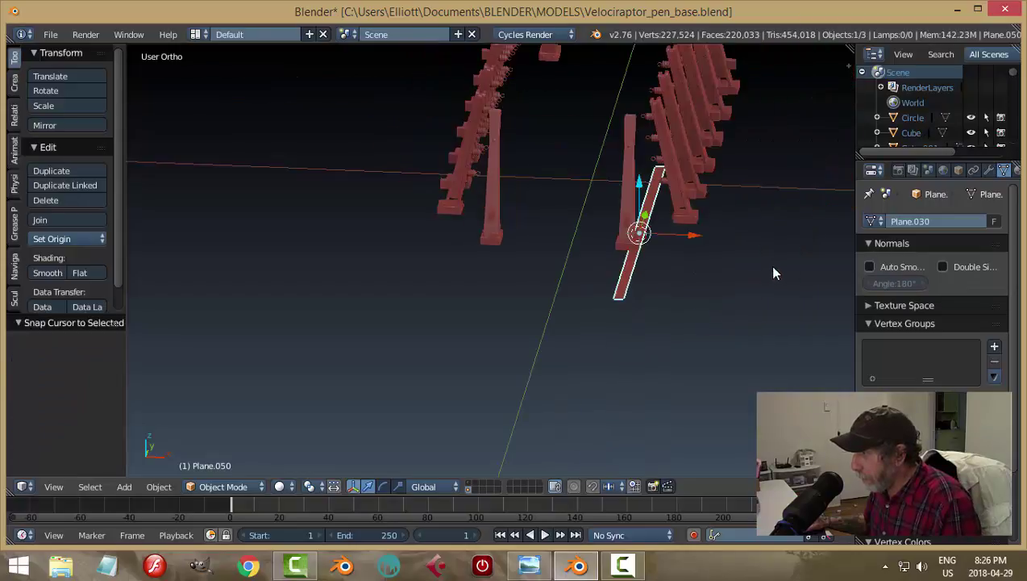
Narrow the strip further by scaling it 0.550 along X
{"action": "scroll", "coordinate": [734, 280], "scroll_direction": "up", "scroll_amount": 4}
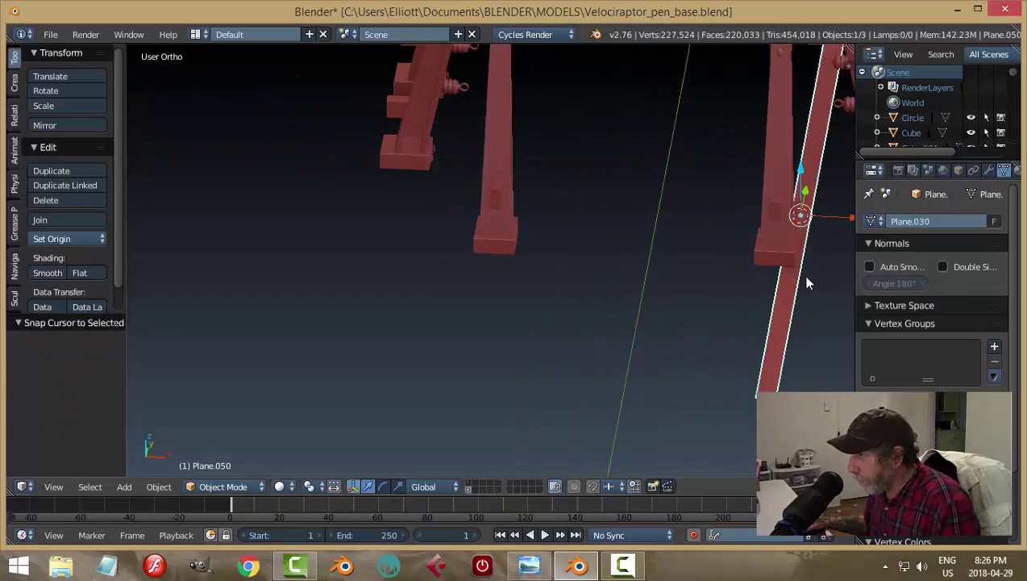
{"action": "middle_click_drag", "start_coordinate": [809, 282], "coordinate": [671, 269], "text": "shift"}
{"action": "key", "text": "s"}
{"action": "key", "text": "x"}
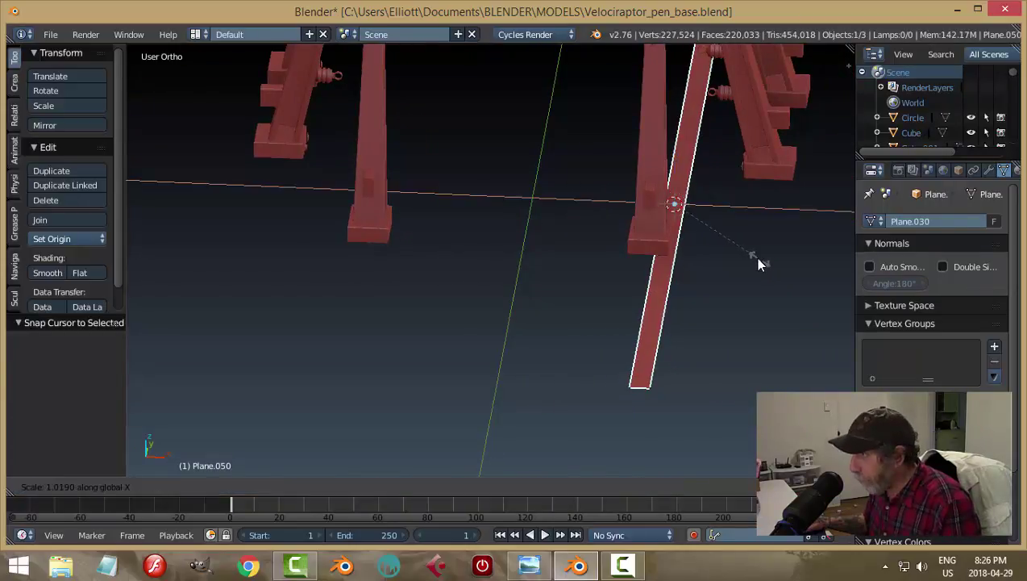
{"action": "left_click", "coordinate": [718, 232]}
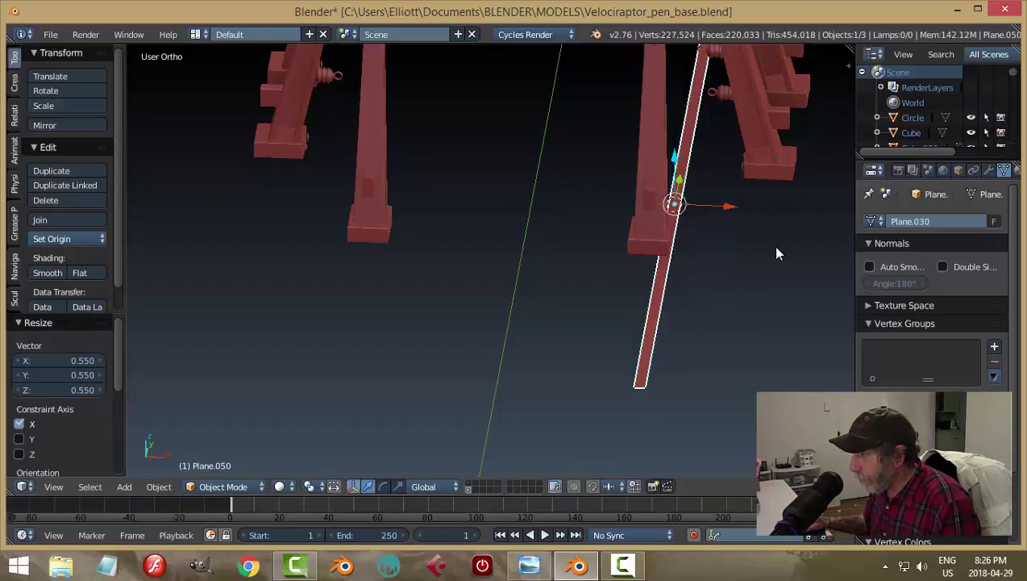
Move the strip 1.263 along Y and 0.249 along X to line it up with one long row of fence posts
{"action": "middle_click_drag", "start_coordinate": [777, 252], "coordinate": [715, 251]}
{"action": "key", "text": "KP_7"}
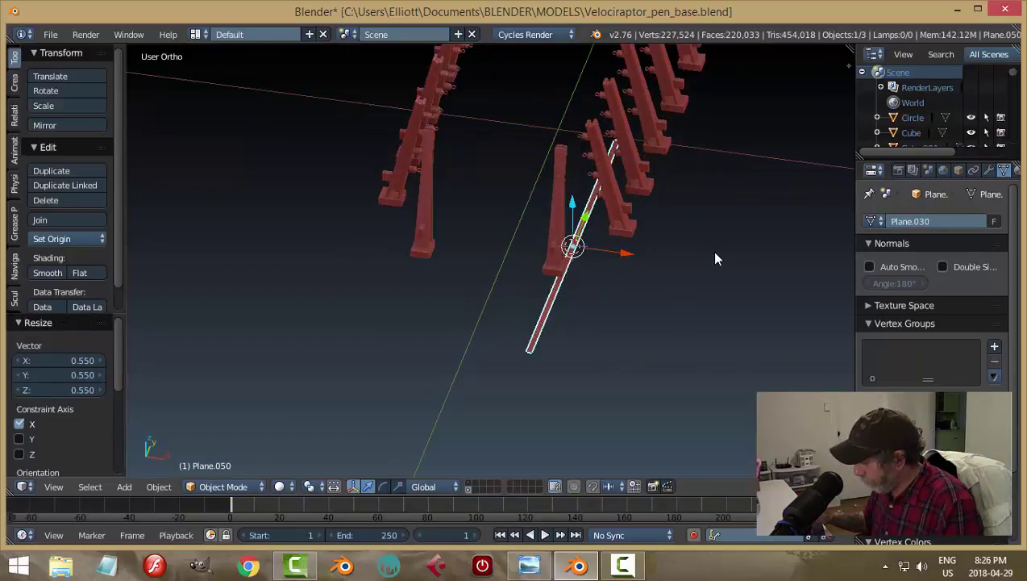
{"action": "middle_click_drag", "start_coordinate": [672, 293], "coordinate": [650, 277]}
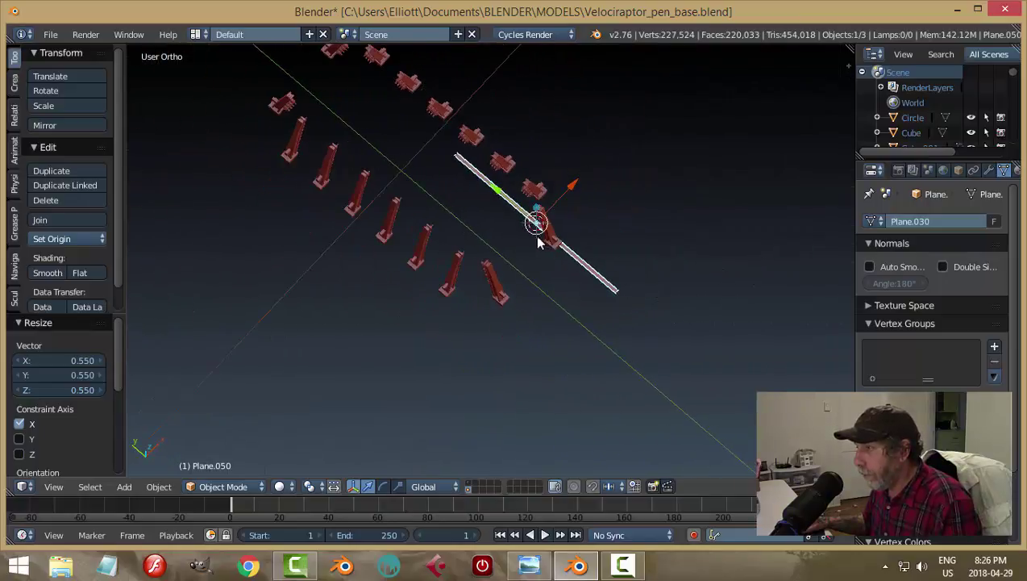
{"action": "middle_click_drag", "start_coordinate": [541, 243], "coordinate": [646, 346], "text": "shift"}
{"action": "left_click_drag", "start_coordinate": [623, 318], "coordinate": [540, 237]}
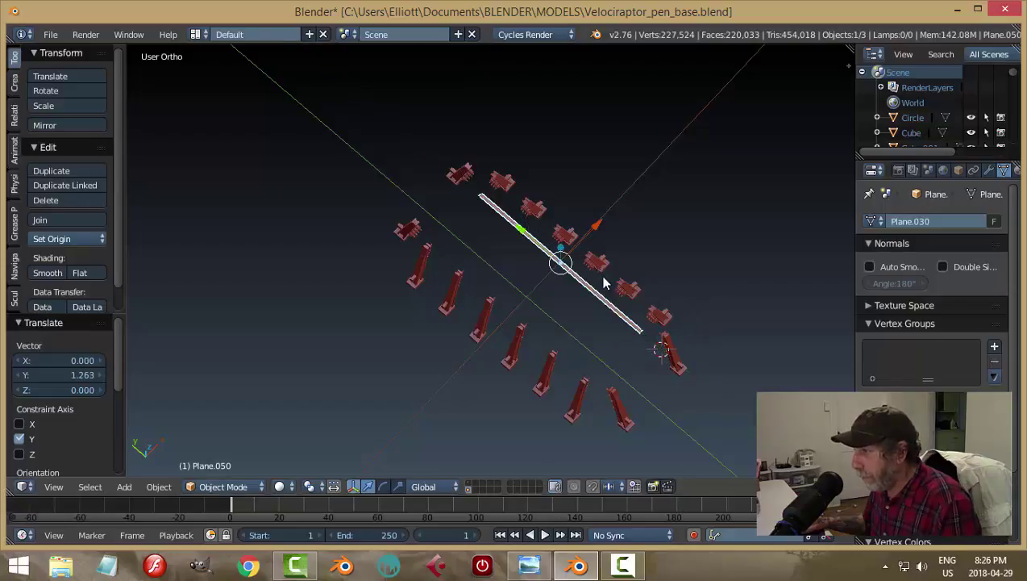
{"action": "left_click_drag", "start_coordinate": [606, 219], "coordinate": [621, 211]}
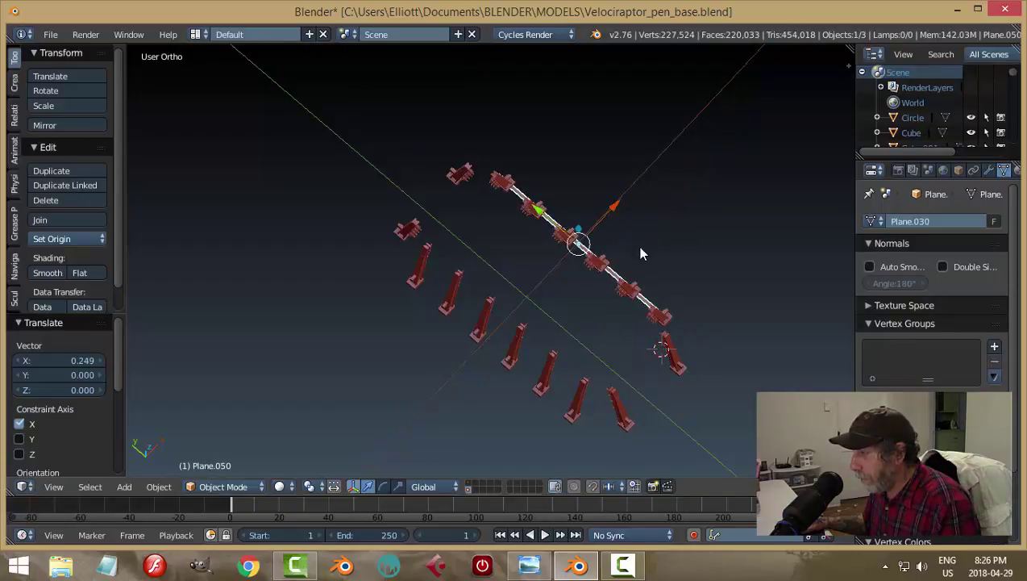
Show the pen and fence wires together with the posts and lengthen the strip by scaling it 1.414 along Y
{"action": "middle_click_drag", "start_coordinate": [609, 248], "coordinate": [615, 291]}
{"action": "scroll", "coordinate": [597, 302], "scroll_direction": "up", "scroll_amount": 3}
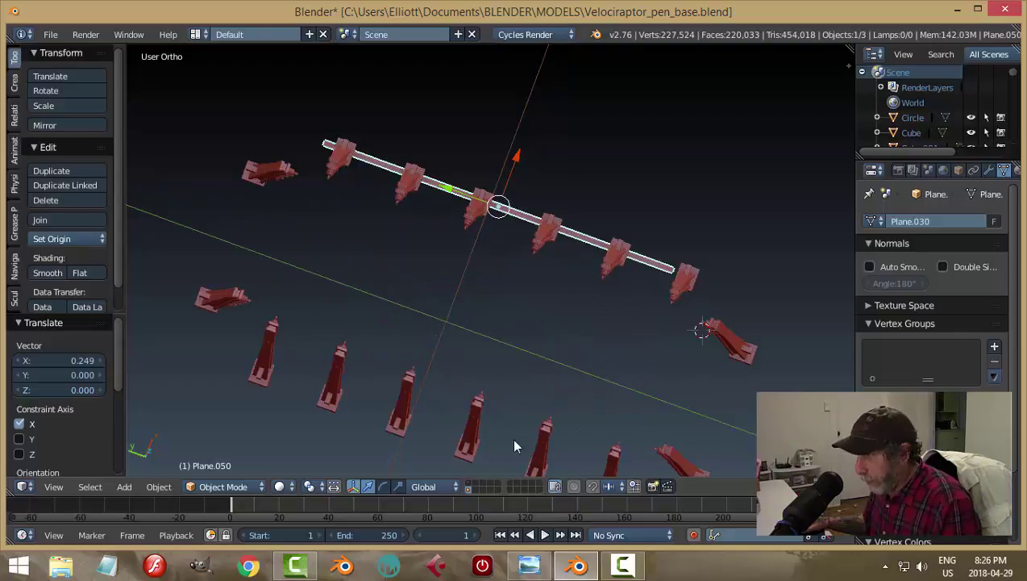
{"action": "left_click", "coordinate": [471, 483], "text": "shift"}
{"action": "middle_click_drag", "start_coordinate": [595, 349], "coordinate": [613, 285]}
{"action": "scroll", "coordinate": [585, 292], "scroll_direction": "up", "scroll_amount": 2}
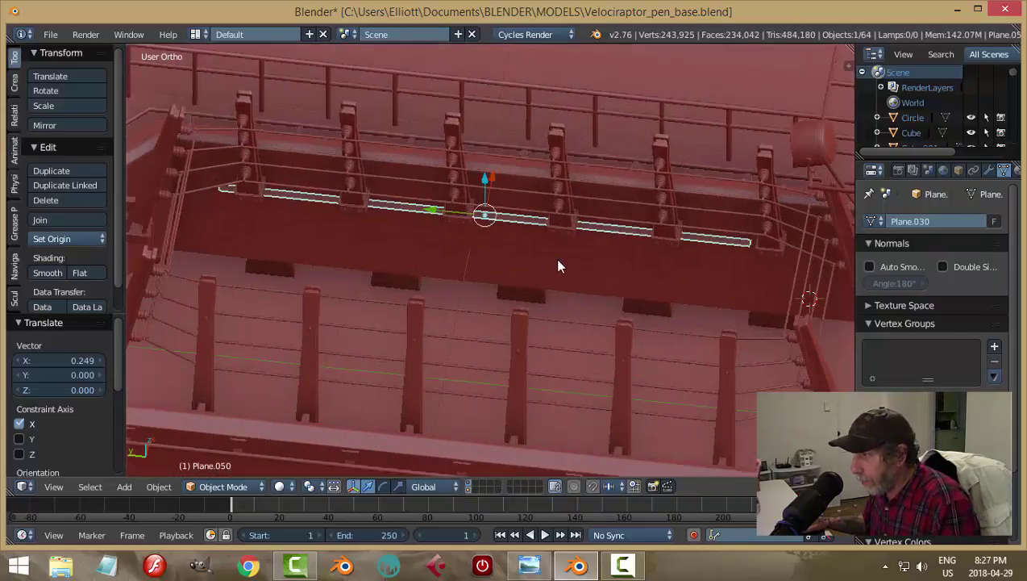
{"action": "key", "text": "s"}
{"action": "key", "text": "y"}
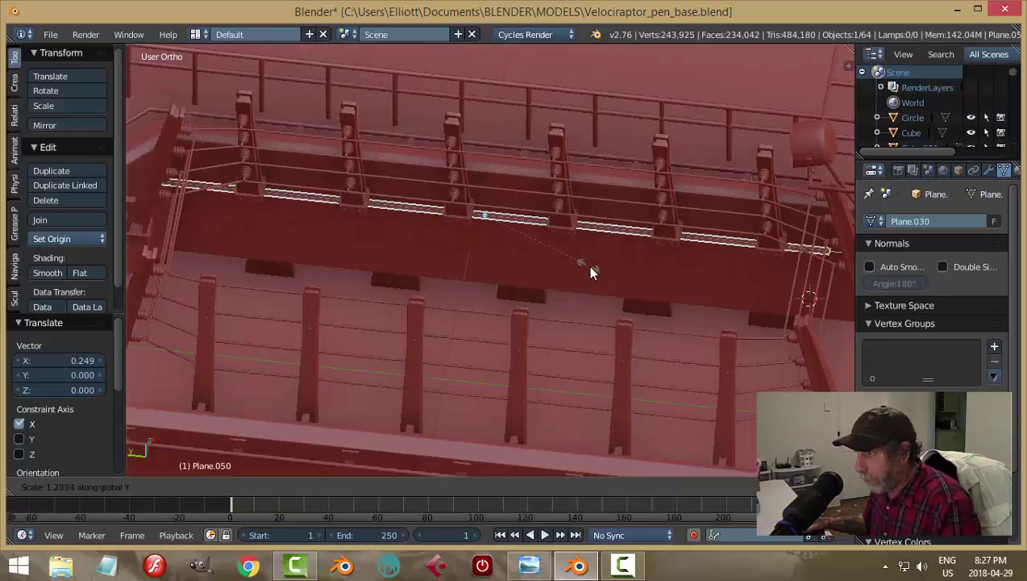
{"action": "left_click", "coordinate": [595, 270]}
Fine-tune the strip's length along the post row by scaling it 1.006 along Y
{"action": "middle_click_drag", "start_coordinate": [598, 275], "coordinate": [662, 321]}
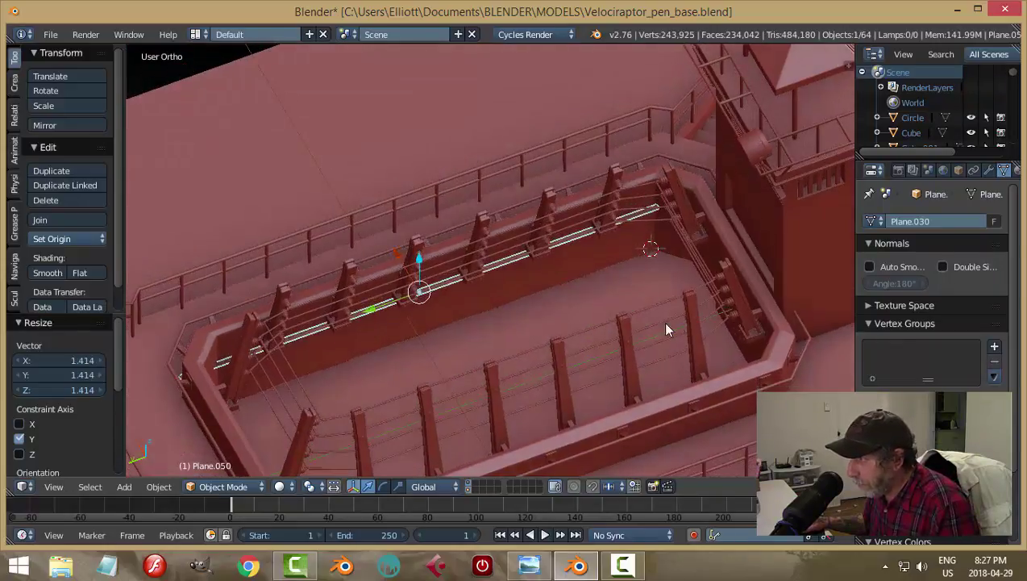
{"action": "scroll", "coordinate": [643, 321], "scroll_direction": "up", "scroll_amount": 3}
{"action": "key", "text": "s"}
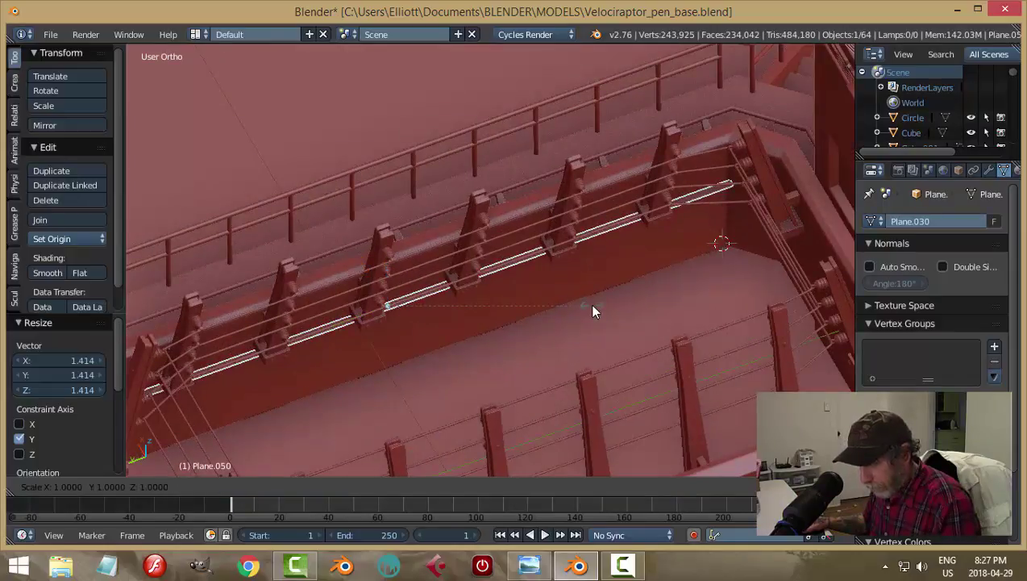
{"action": "key", "text": "y"}
{"action": "left_click", "coordinate": [598, 305]}
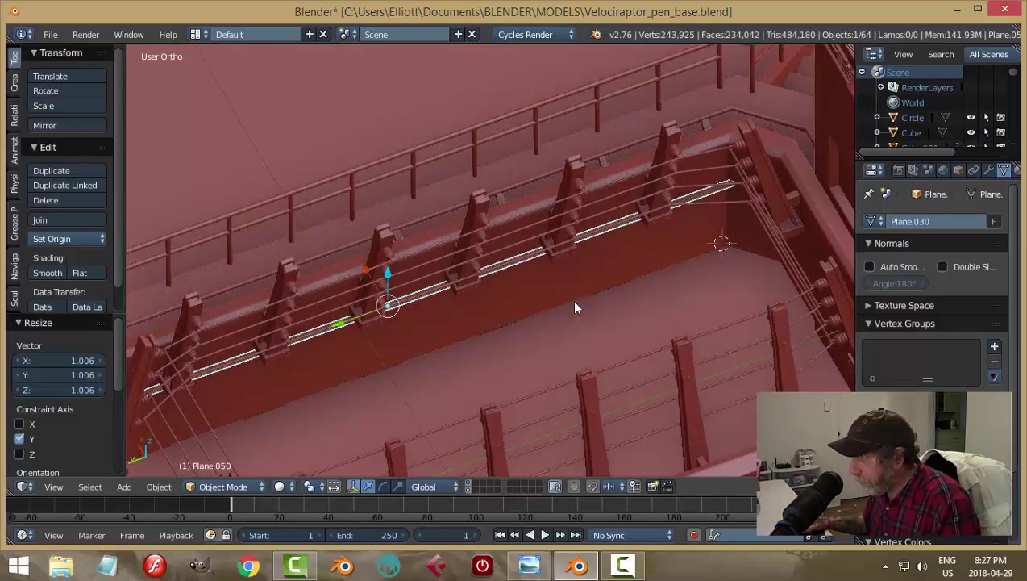
Nudge the strip -0.014 along X and shift it slightly along Y to centre it on the post row
{"action": "middle_click_drag", "start_coordinate": [573, 305], "coordinate": [546, 300]}
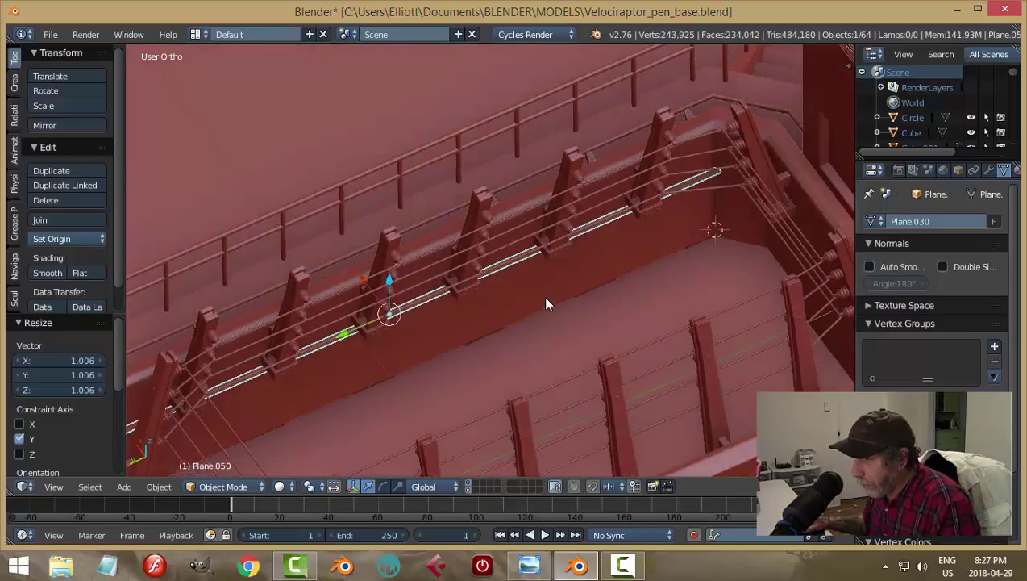
{"action": "key", "text": "g"}
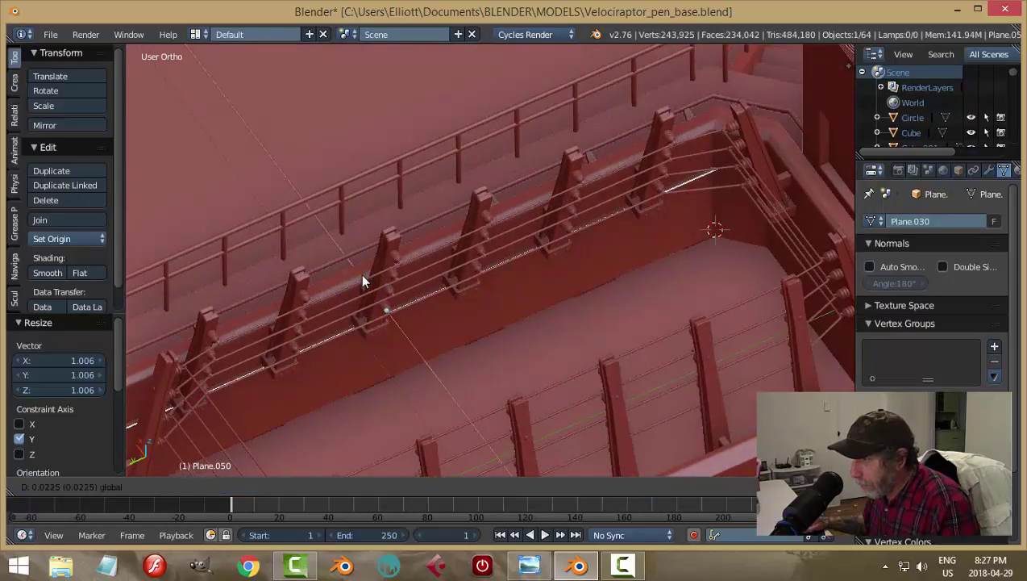
{"action": "left_click", "coordinate": [449, 291]}
{"action": "mouse_move", "coordinate": [449, 290]}
{"action": "middle_mouse_down"}
{"action": "mouse_move", "coordinate": [548, 301]}
{"action": "mouse_move", "coordinate": [537, 312]}
{"action": "mouse_move", "coordinate": [455, 280]}
{"action": "middle_mouse_up"}
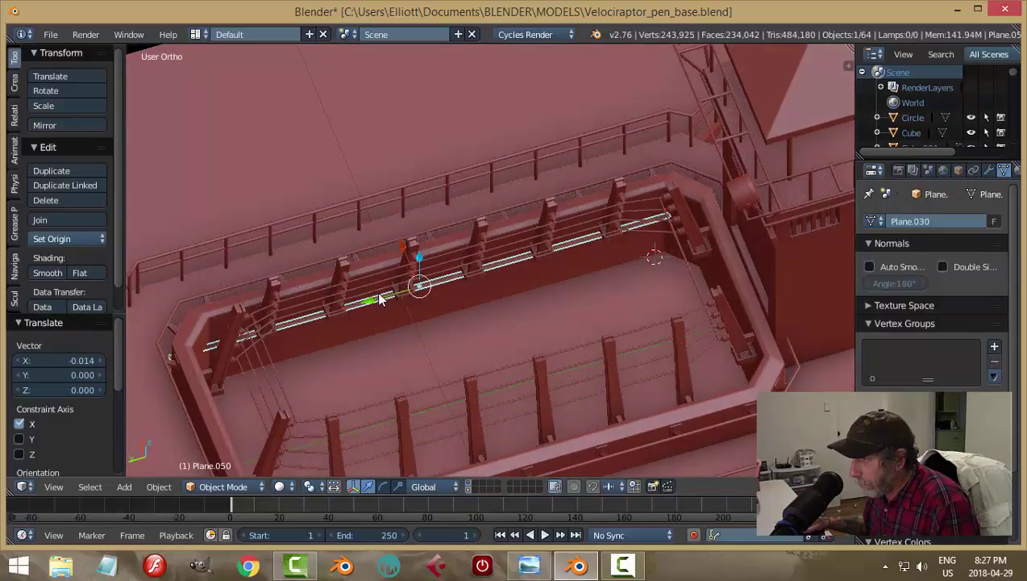
{"action": "key", "text": "g"}
{"action": "key", "text": "y"}
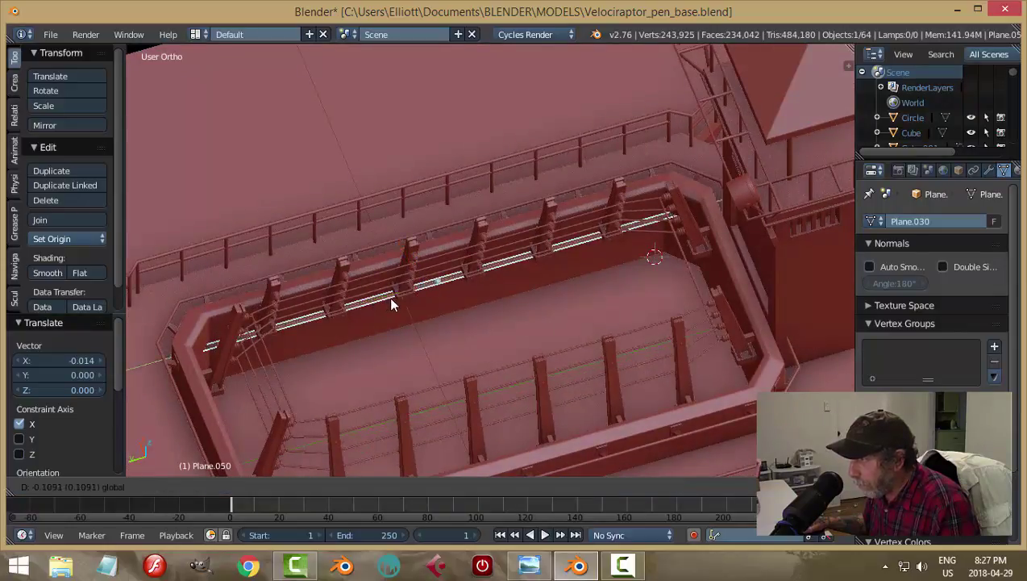
{"action": "left_click", "coordinate": [389, 296]}
{"action": "middle_click_drag", "start_coordinate": [457, 312], "coordinate": [508, 306]}
Give the strip thickness by extruding its face 0.010 along Z, and deselect everything in Object Mode
{"action": "key", "text": "Tab"}
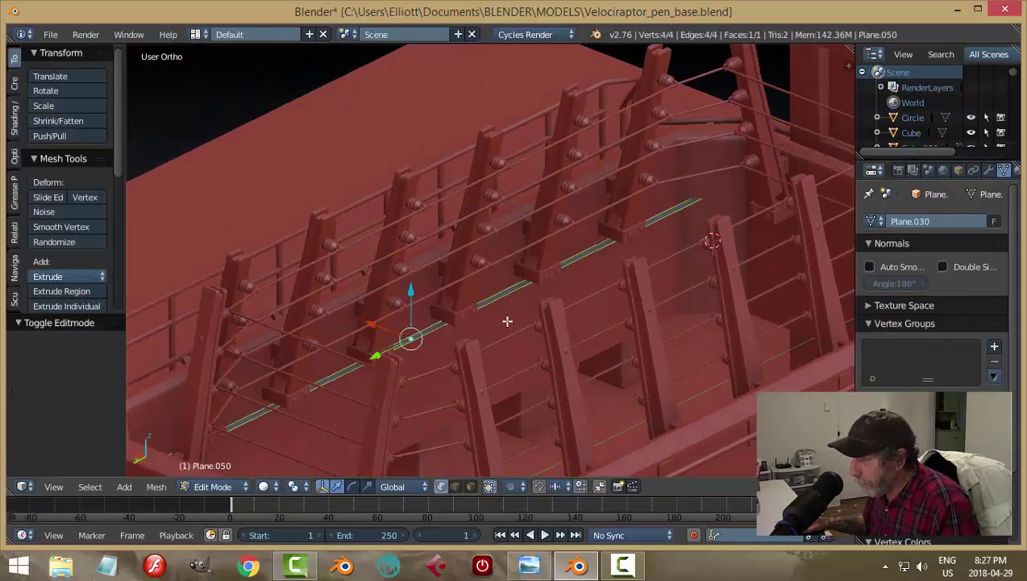
{"action": "key", "text": "e"}
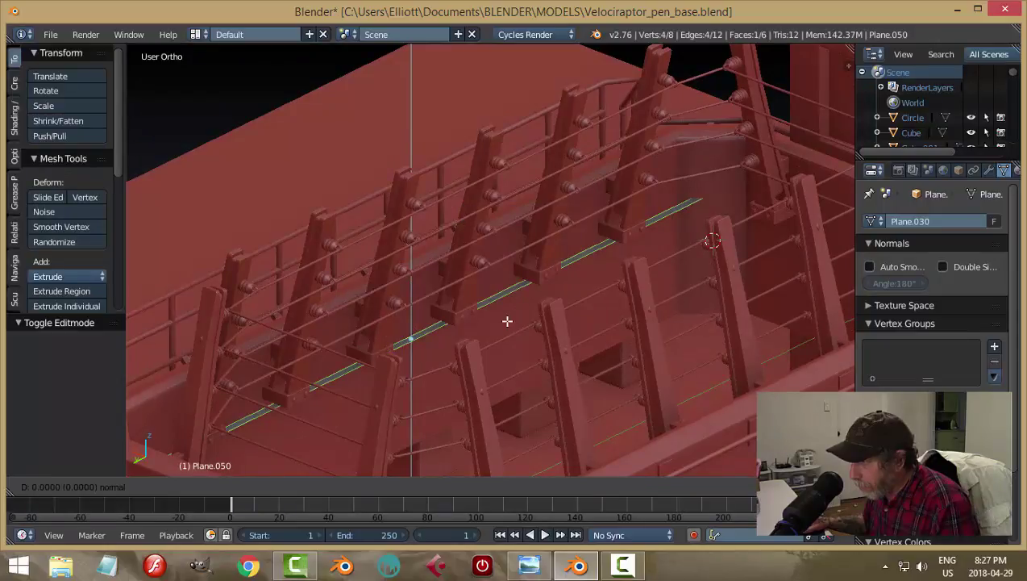
{"action": "left_click", "coordinate": [499, 324]}
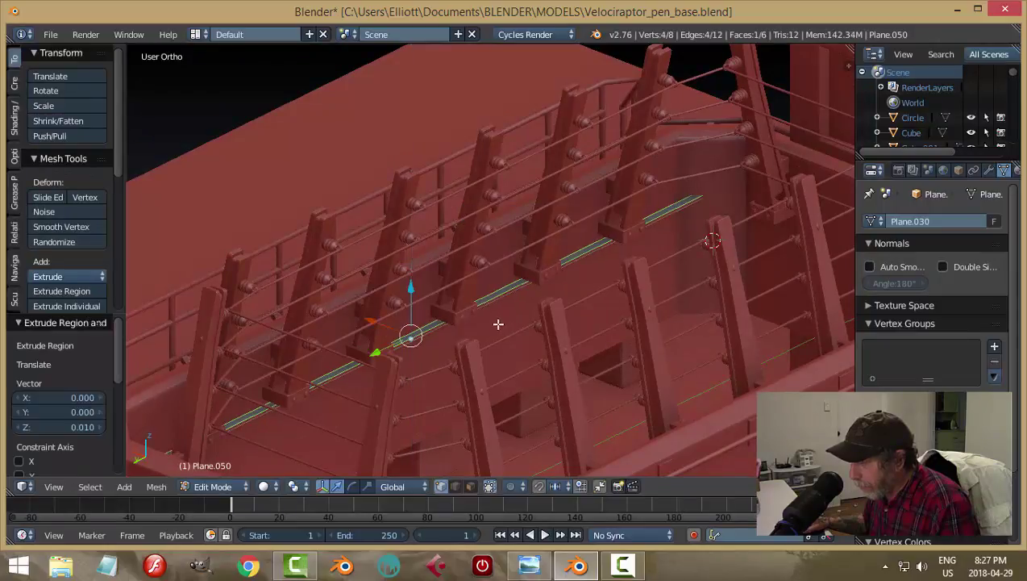
{"action": "key", "text": "a"}
{"action": "key", "text": "Tab"}
{"action": "left_click", "coordinate": [415, 328]}
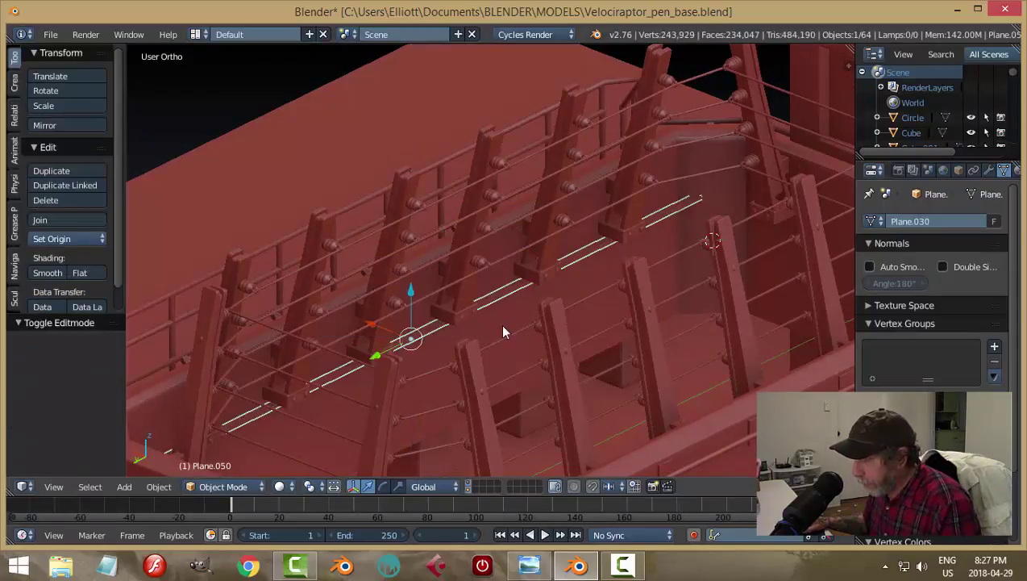
{"action": "key", "text": "a"}
{"action": "scroll", "coordinate": [500, 327], "scroll_direction": "down", "scroll_amount": 1}
{"action": "mouse_move", "coordinate": [489, 327]}
{"action": "middle_mouse_down"}
{"action": "mouse_move", "coordinate": [492, 354]}
{"action": "mouse_move", "coordinate": [463, 335]}
{"action": "mouse_move", "coordinate": [523, 349]}
{"action": "mouse_move", "coordinate": [524, 316]}
{"action": "mouse_move", "coordinate": [507, 324]}
{"action": "middle_mouse_up"}
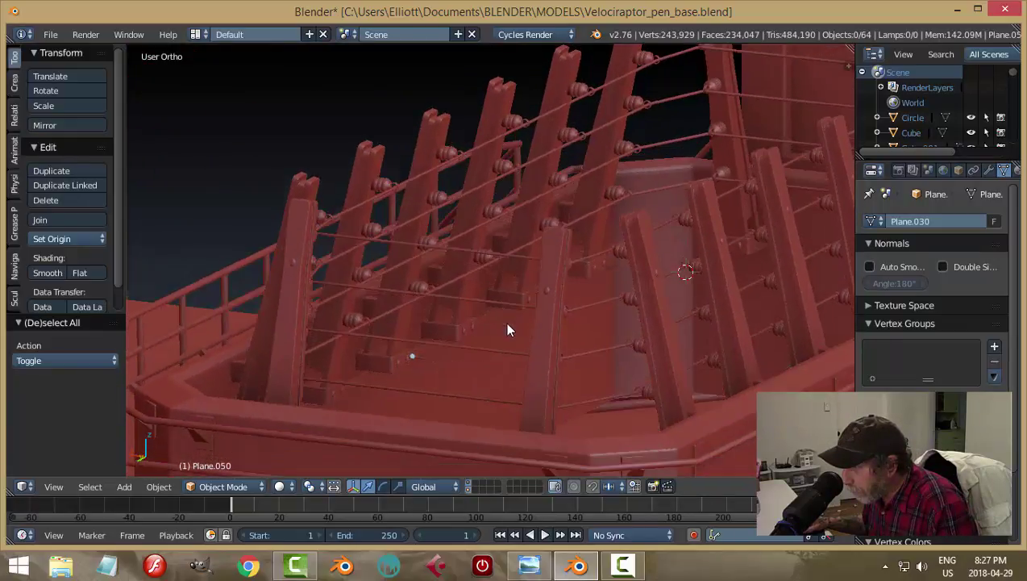
{"action": "middle_click_drag", "start_coordinate": [454, 356], "coordinate": [474, 372]}
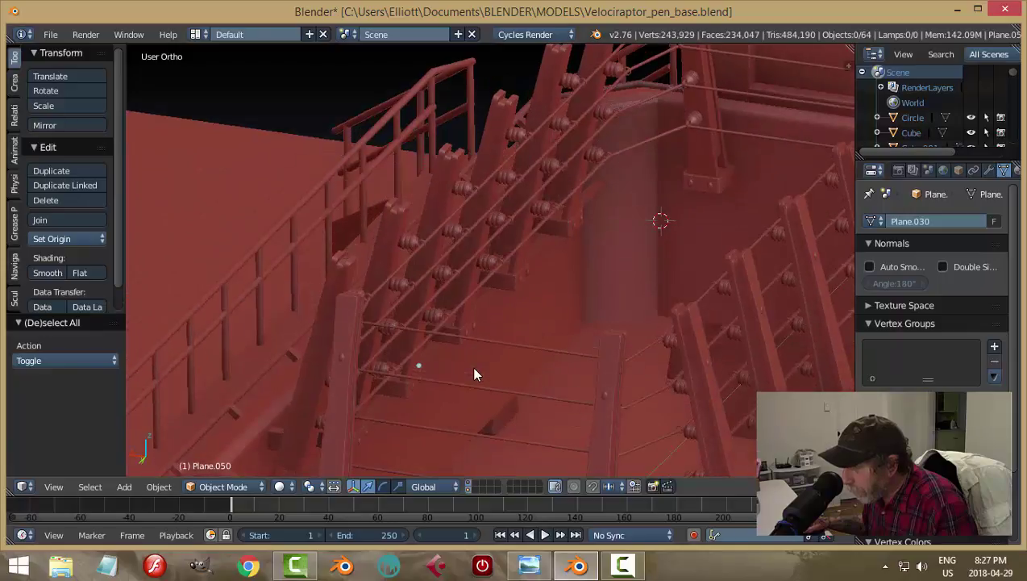
Select the strip at the base of the posts, save the file, and apply the strip's scale
{"action": "right_click", "coordinate": [494, 306]}
{"action": "key", "text": "ctrl+s"}
{"action": "left_click", "coordinate": [554, 316]}
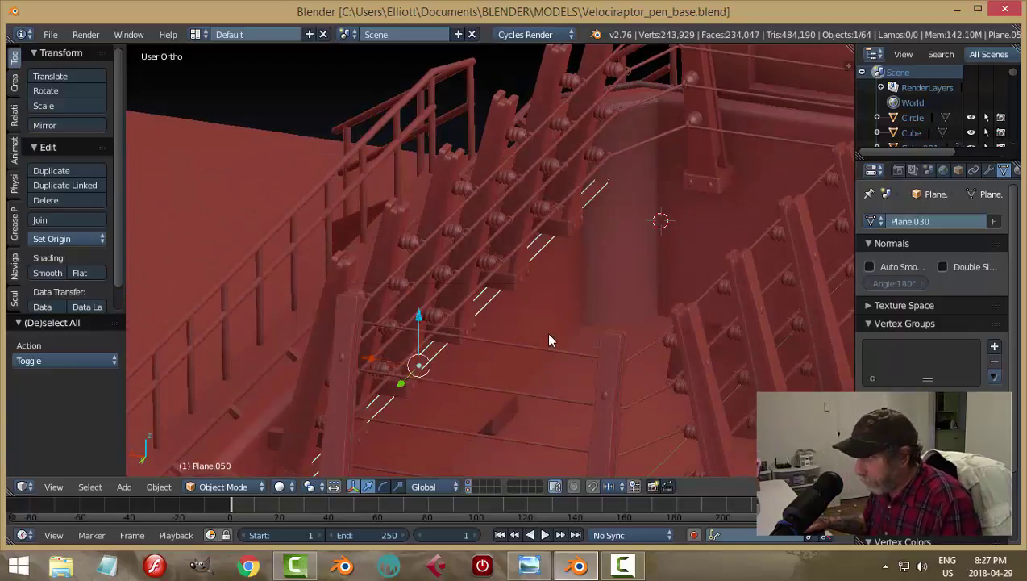
{"action": "key", "text": "ctrl+a"}
{"action": "left_click", "coordinate": [534, 337]}
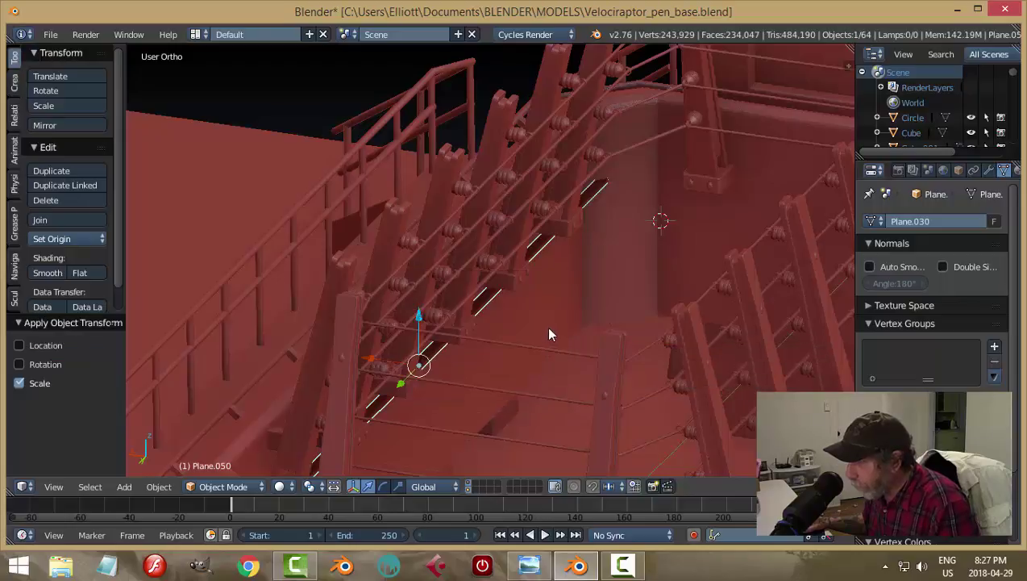
Recalculate the normals of all the strip's faces so they point outward
{"action": "middle_click_drag", "start_coordinate": [549, 329], "coordinate": [553, 330]}
{"action": "key", "text": "Tab"}
{"action": "left_click", "coordinate": [640, 331]}
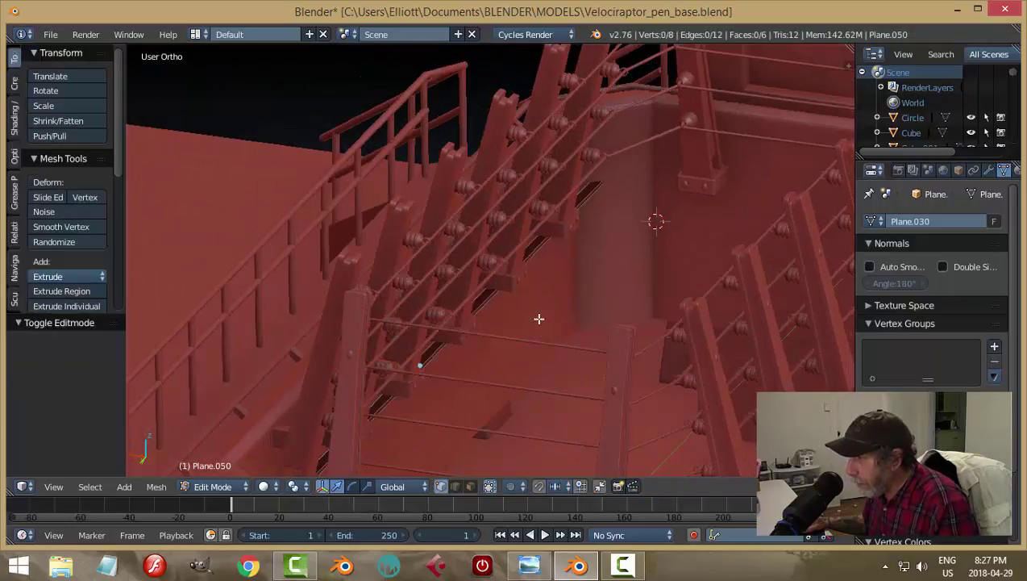
{"action": "key", "text": "a"}
{"action": "key", "text": "ctrl+n"}
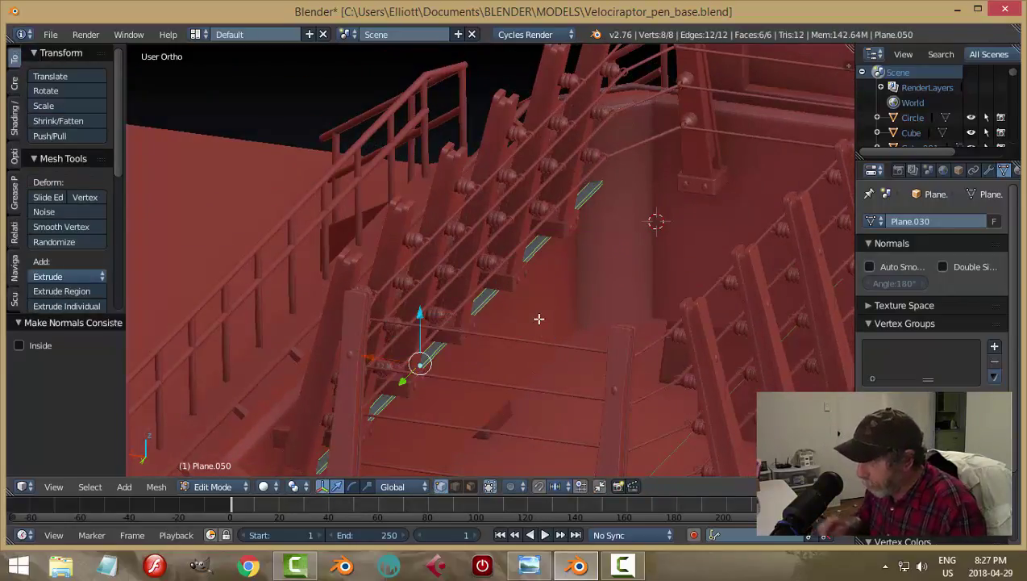
{"action": "key", "text": "a"}
{"action": "key", "text": "Tab"}
{"action": "left_click", "coordinate": [445, 320]}
Move the strip from the fence-post layer to the first layer and display only that layer
{"action": "scroll", "coordinate": [549, 316], "scroll_direction": "up", "scroll_amount": 2}
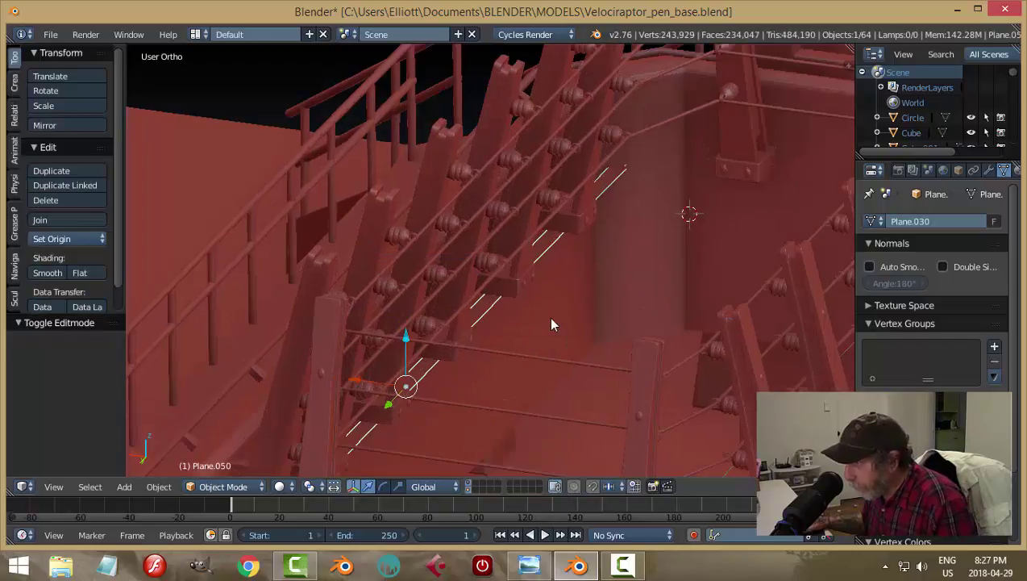
{"action": "middle_click_drag", "start_coordinate": [562, 325], "coordinate": [604, 262]}
{"action": "key", "text": "KP_Divide"}
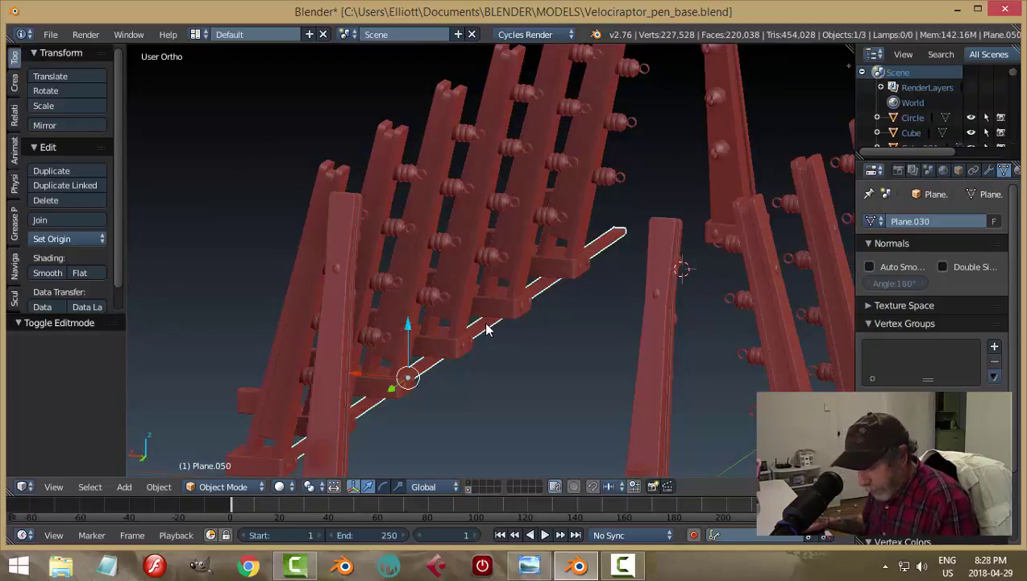
{"action": "key", "text": "m"}
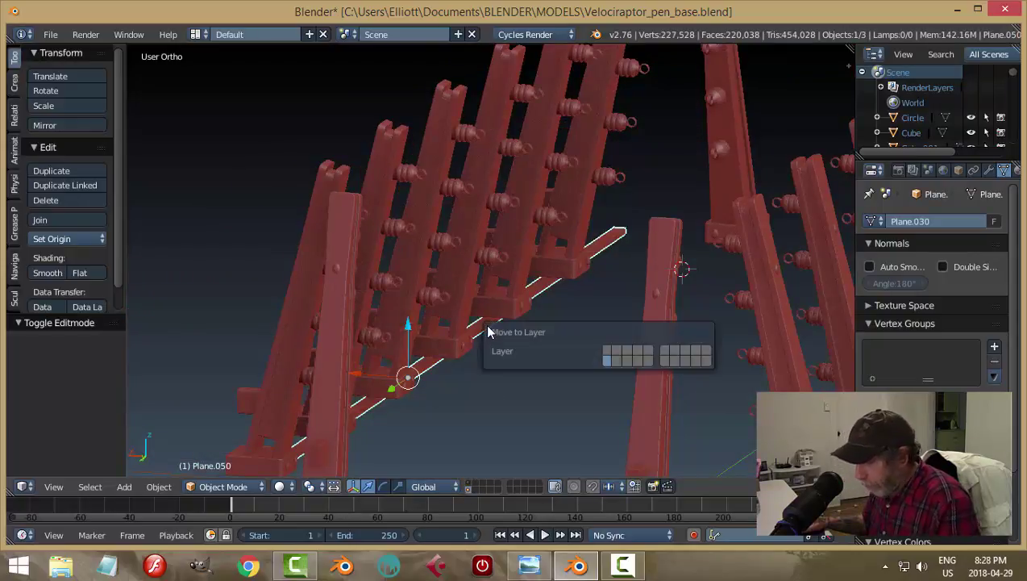
{"action": "left_click", "coordinate": [609, 353]}
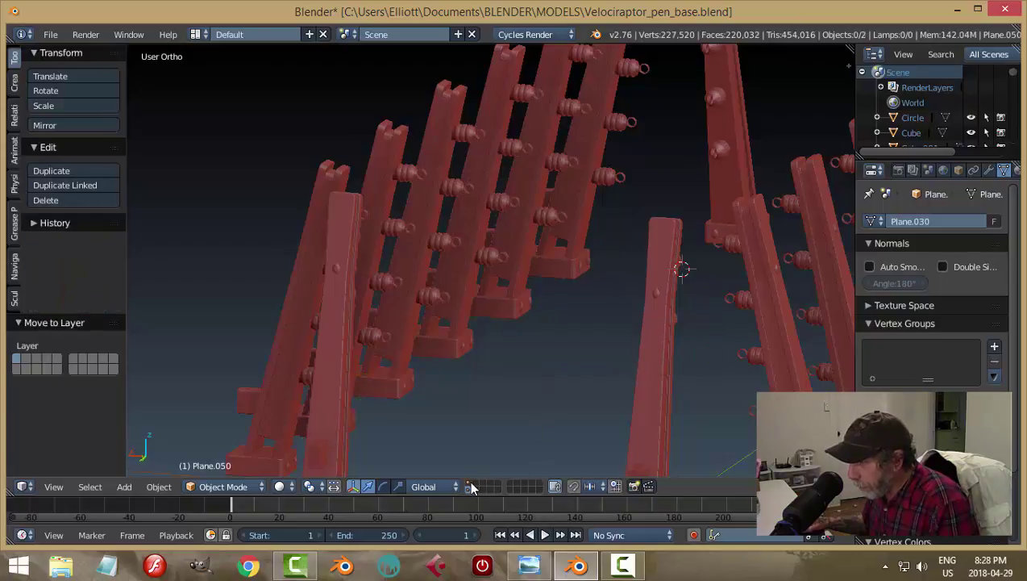
{"action": "key", "text": "1"}
{"action": "middle_click_drag", "start_coordinate": [590, 368], "coordinate": [618, 378]}
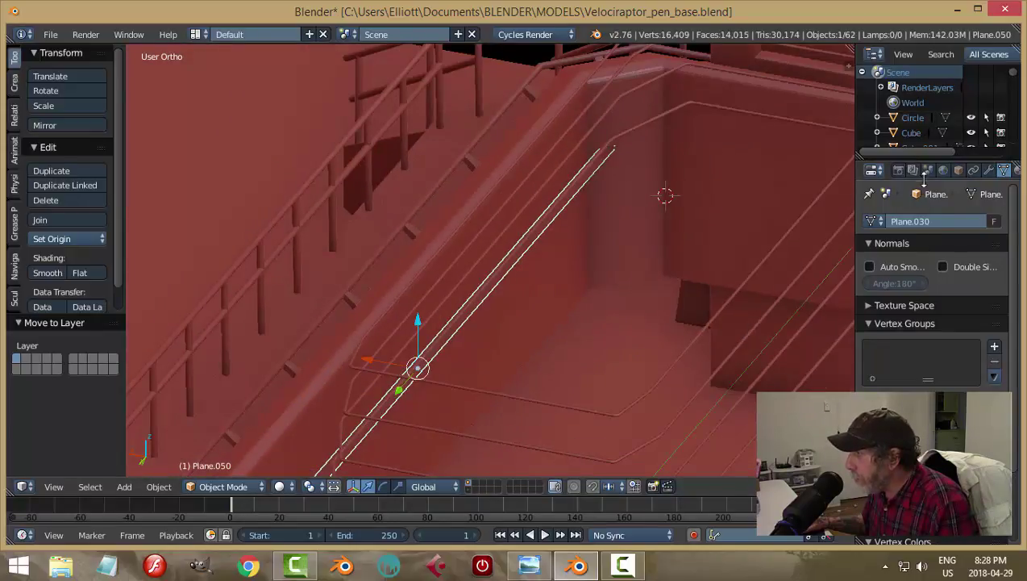
Add an Array modifier to the strip with a relative X offset of -2.700 and a count of 4
{"action": "left_click", "coordinate": [990, 171]}
{"action": "left_click", "coordinate": [886, 222]}
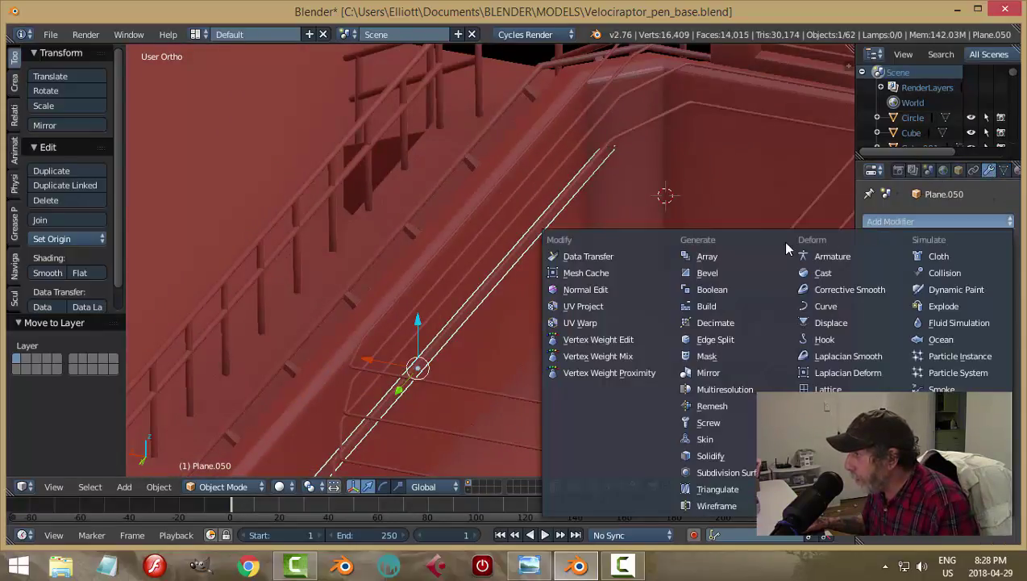
{"action": "left_click", "coordinate": [718, 256]}
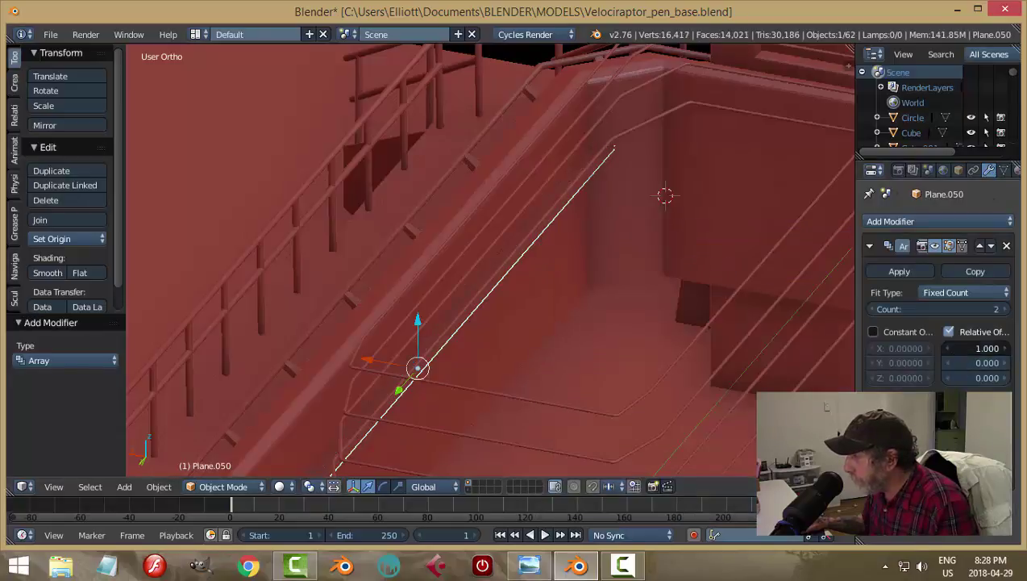
{"action": "left_click_drag", "start_coordinate": [975, 348], "coordinate": [940, 347]}
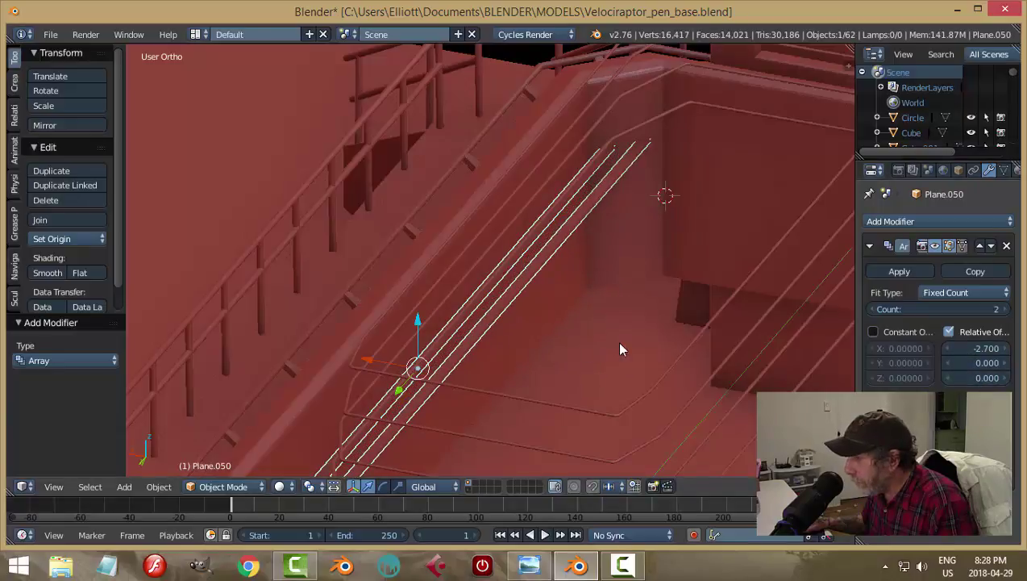
{"action": "left_click", "coordinate": [1008, 310]}
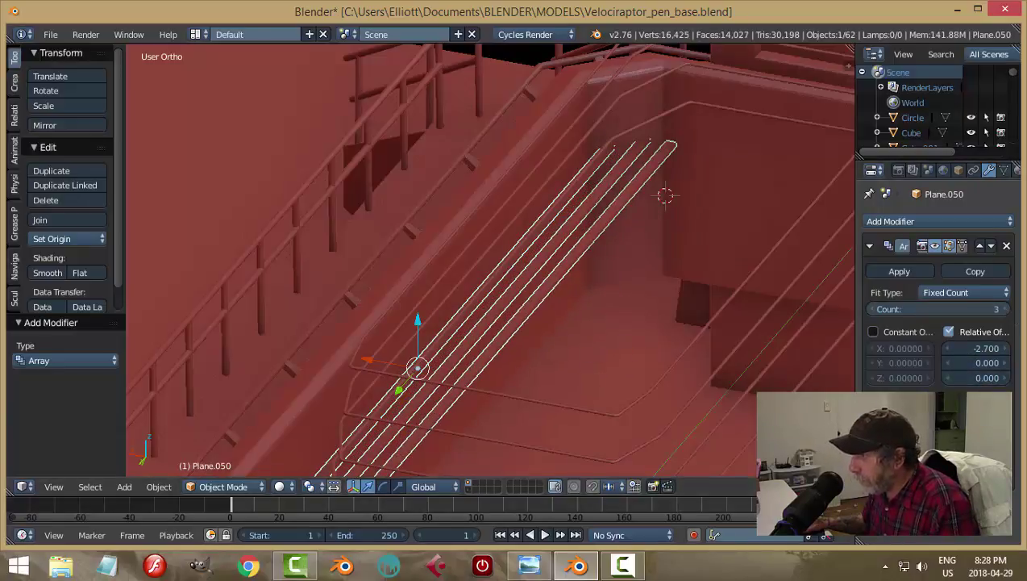
{"action": "left_click", "coordinate": [1007, 309]}
Lengthen the arrayed strips across the pen by scaling them 1.026 along Y
{"action": "middle_click_drag", "start_coordinate": [847, 307], "coordinate": [615, 331]}
{"action": "scroll", "coordinate": [663, 328], "scroll_direction": "down", "scroll_amount": 3}
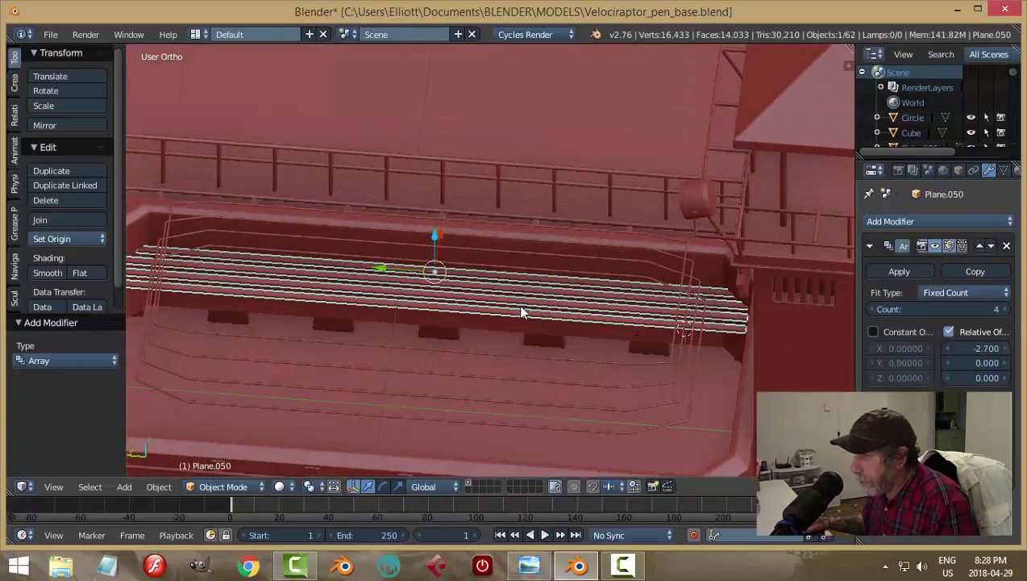
{"action": "middle_click_drag", "start_coordinate": [523, 307], "coordinate": [520, 304]}
{"action": "scroll", "coordinate": [521, 304], "scroll_direction": "down", "scroll_amount": 1}
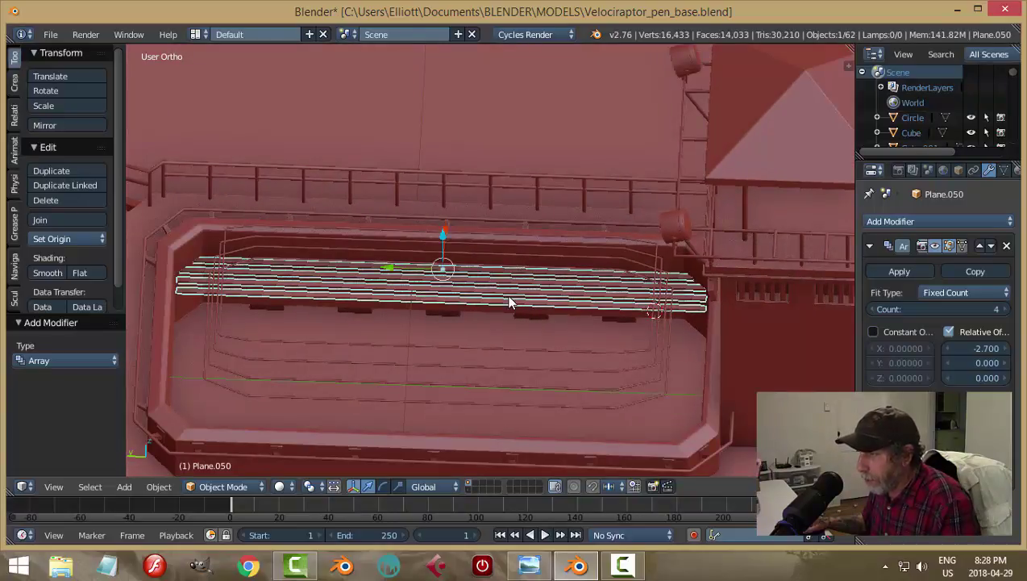
{"action": "key", "text": "s"}
{"action": "key", "text": "y"}
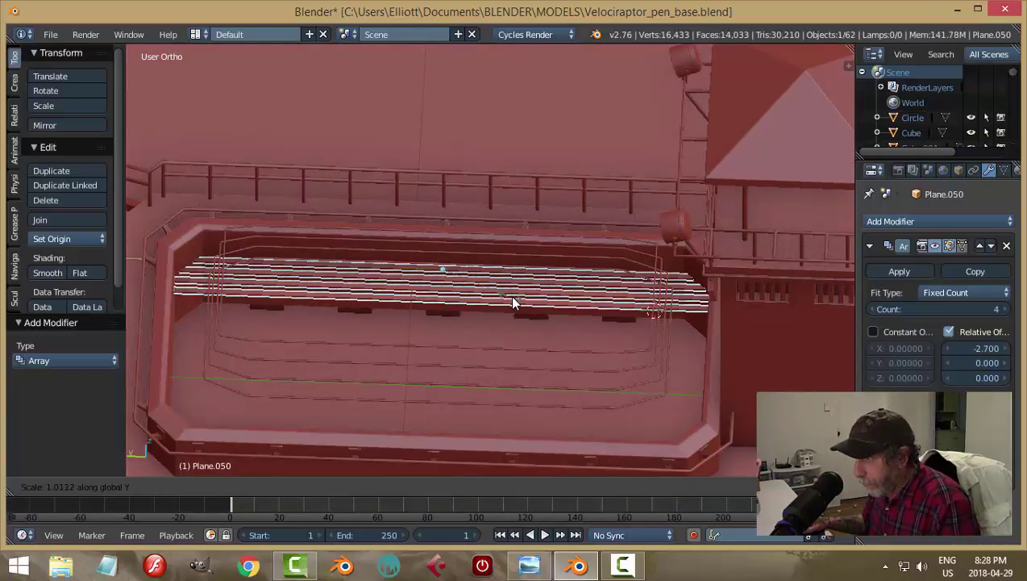
{"action": "left_click", "coordinate": [518, 313]}
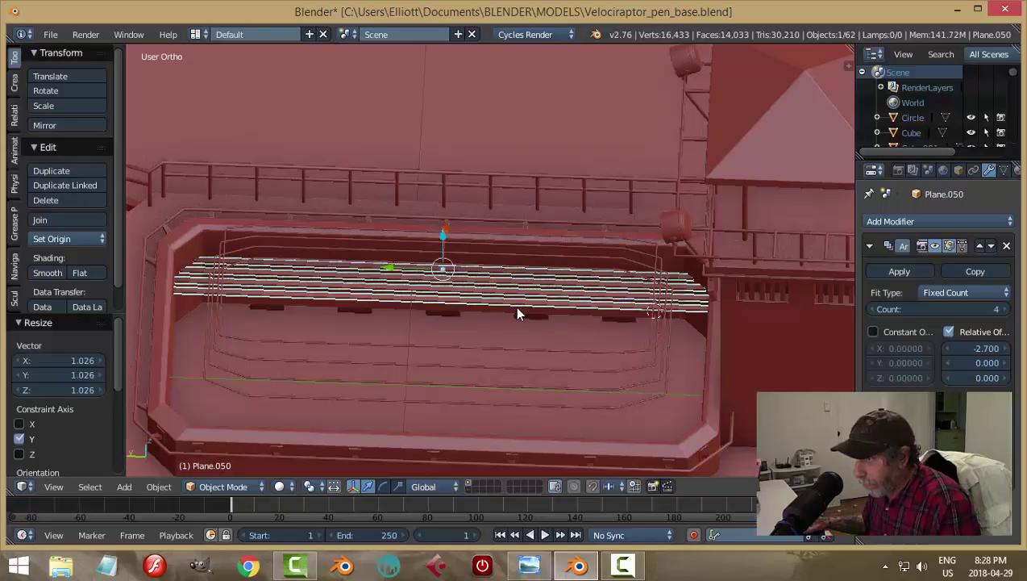
Select the four thin octagonal outline loops inside the pen and move them to layer 11
{"action": "key", "text": "a"}
{"action": "middle_click_drag", "start_coordinate": [440, 291], "coordinate": [379, 304]}
{"action": "right_click", "coordinate": [323, 336]}
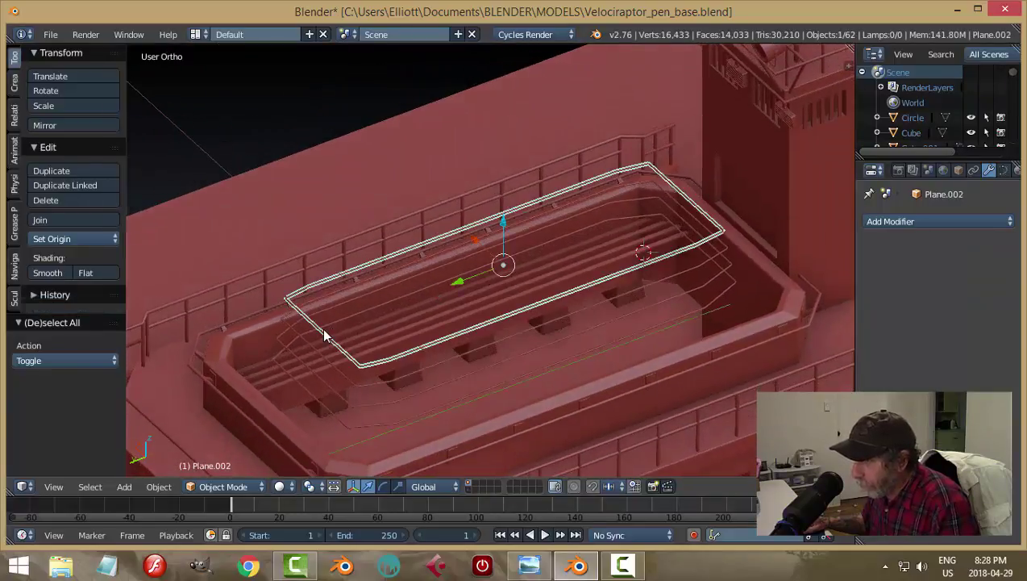
{"action": "right_click", "coordinate": [287, 322], "text": "shift"}
{"action": "right_click", "coordinate": [282, 342], "text": "shift"}
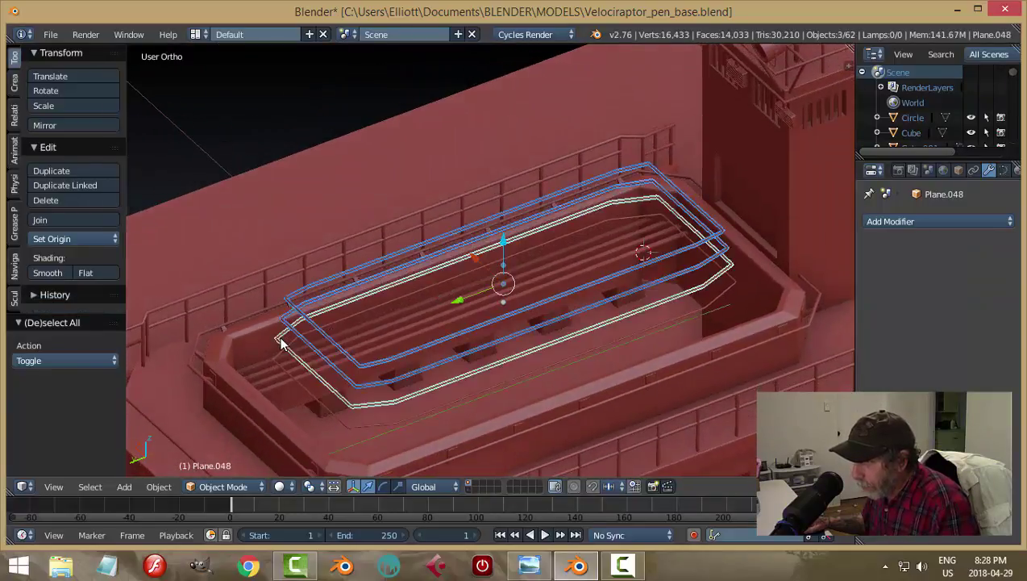
{"action": "right_click", "coordinate": [272, 357], "text": "shift"}
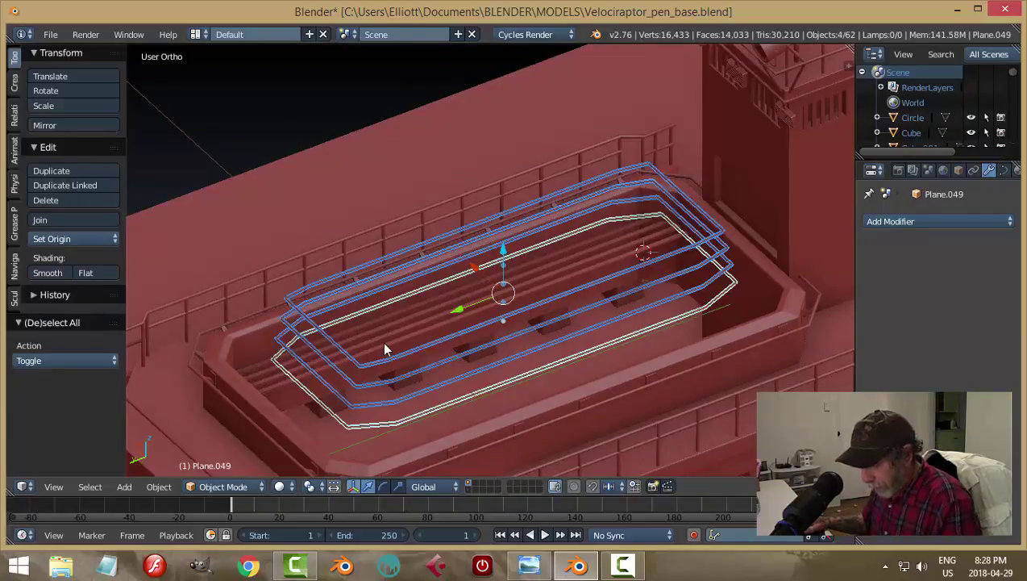
{"action": "key", "text": "m"}
{"action": "left_click", "coordinate": [507, 380]}
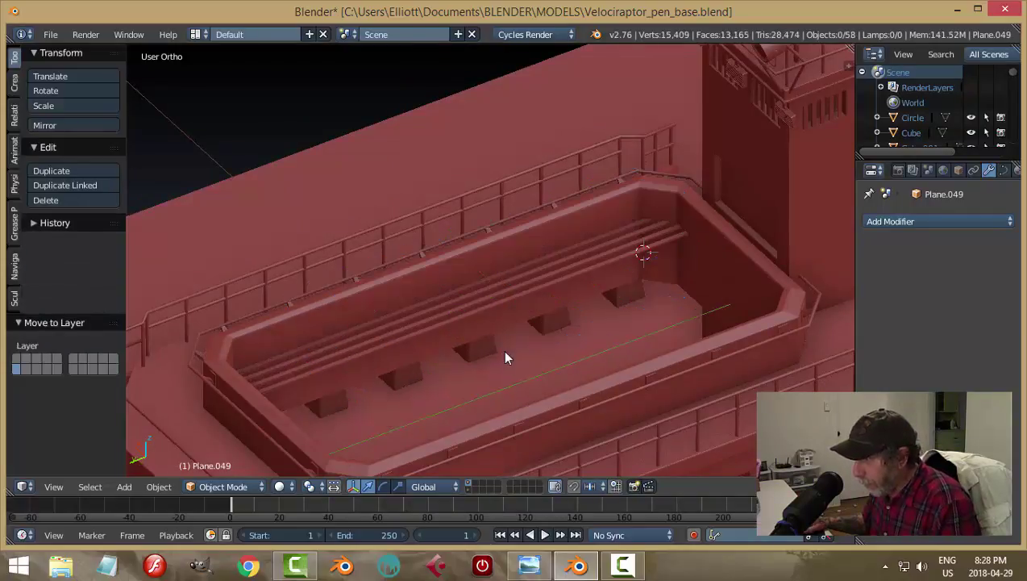
Save the scene over the existing Velociraptor_pen_base.blend file
{"action": "middle_click_drag", "start_coordinate": [517, 327], "coordinate": [521, 352]}
{"action": "key", "text": "ctrl+s"}
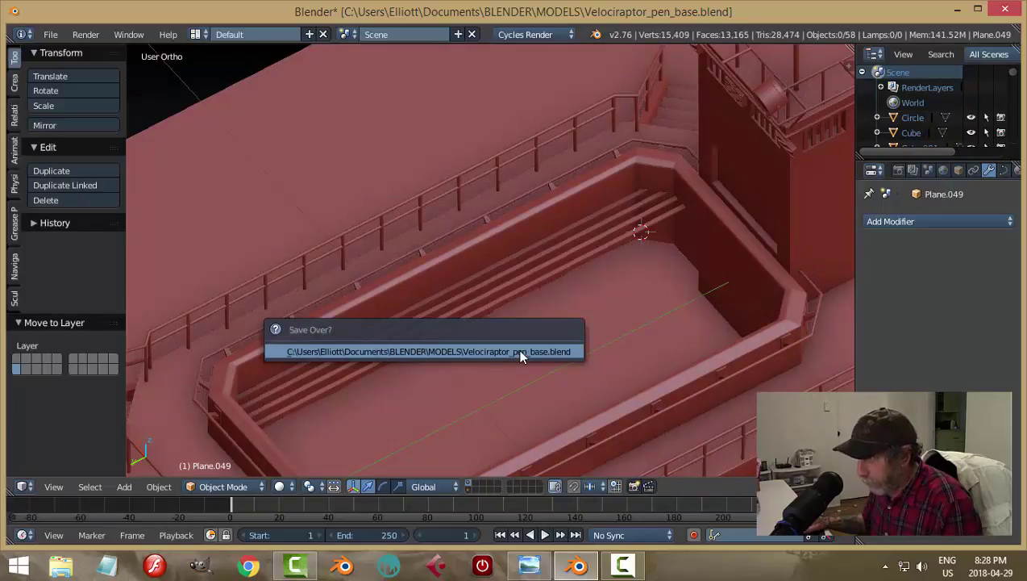
{"action": "left_click", "coordinate": [520, 352]}
Shift the arrayed slats slightly away from the pen's back wall along the X axis, leaving nothing selected
{"action": "scroll", "coordinate": [516, 357], "scroll_direction": "up", "scroll_amount": 4}
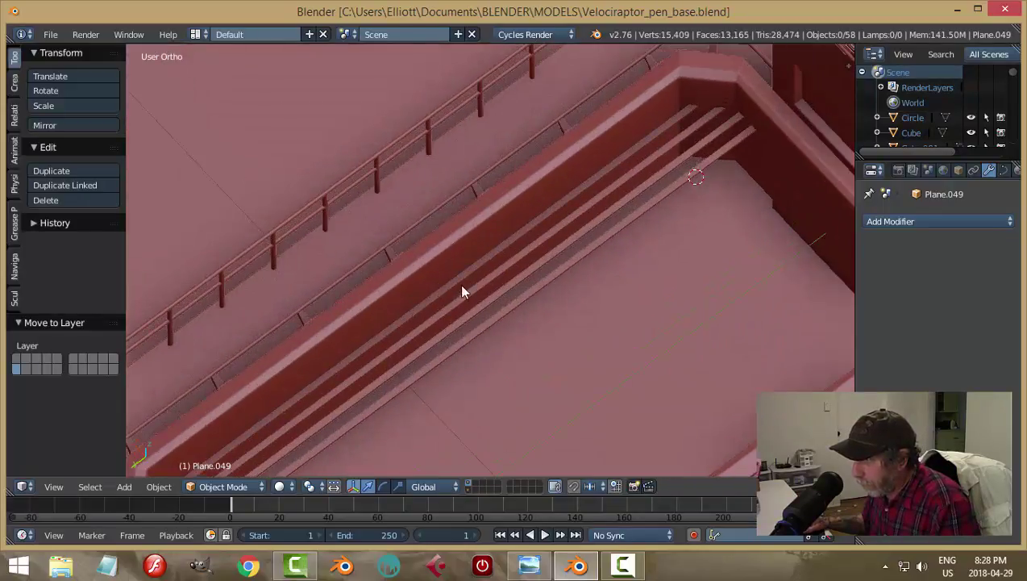
{"action": "right_click", "coordinate": [462, 286]}
{"action": "middle_click_drag", "start_coordinate": [477, 304], "coordinate": [500, 303]}
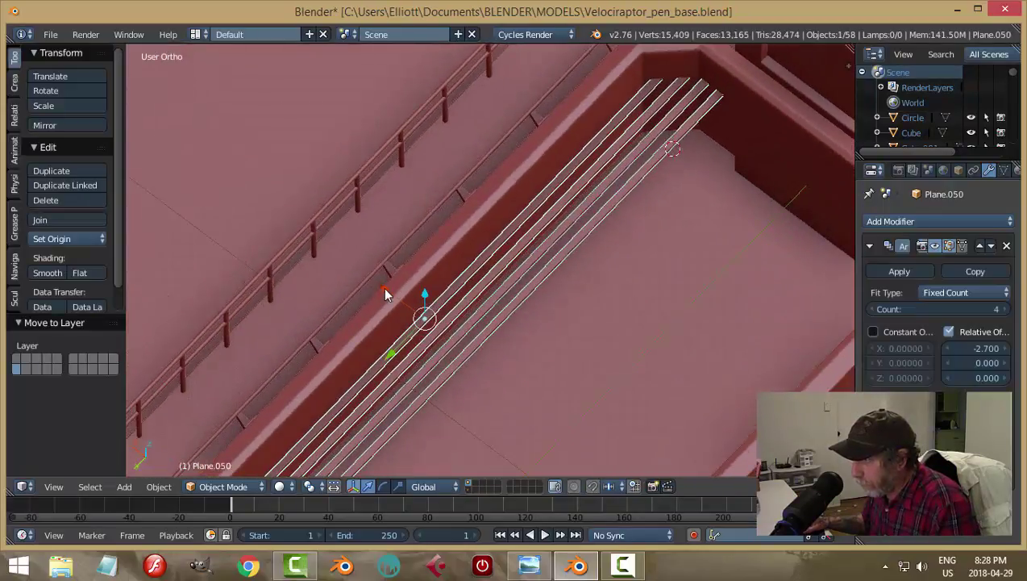
{"action": "left_click_drag", "start_coordinate": [384, 289], "coordinate": [391, 294]}
{"action": "key", "text": "a"}
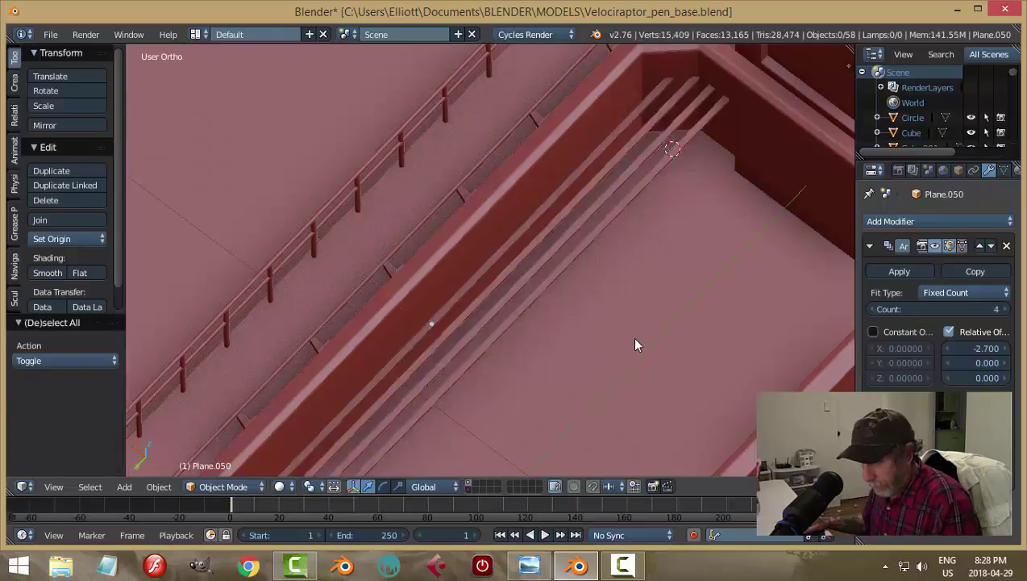
Show the additional layer alongside the base and examine how the slats sit against the pen's posts and outlines
{"action": "scroll", "coordinate": [634, 344], "scroll_direction": "down", "scroll_amount": 3}
{"action": "middle_click_drag", "start_coordinate": [635, 338], "coordinate": [479, 476]}
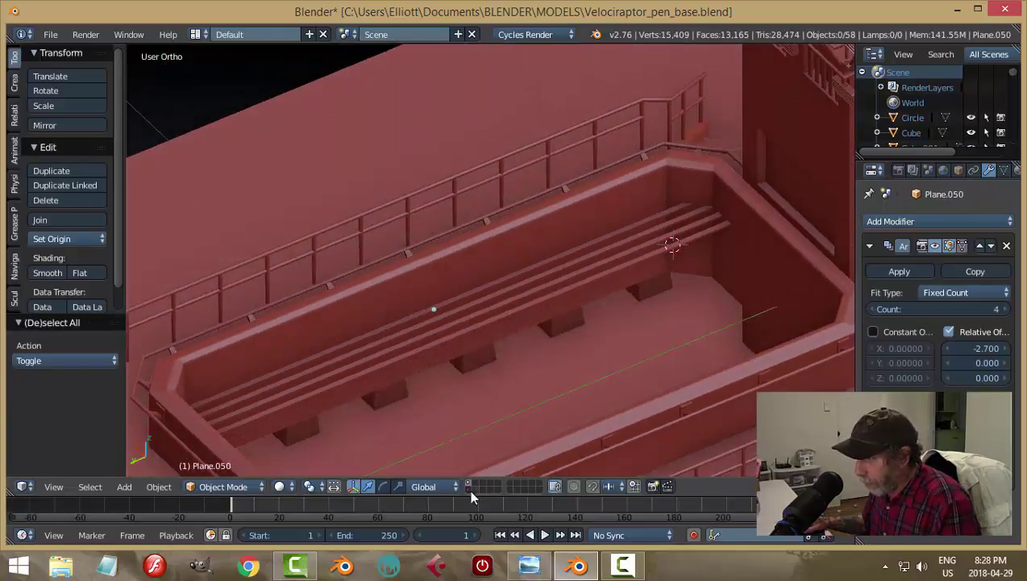
{"action": "left_click", "coordinate": [467, 489], "text": "shift"}
{"action": "mouse_move", "coordinate": [544, 383]}
{"action": "middle_mouse_down"}
{"action": "mouse_move", "coordinate": [560, 357]}
{"action": "mouse_move", "coordinate": [565, 375]}
{"action": "mouse_move", "coordinate": [628, 403]}
{"action": "mouse_move", "coordinate": [698, 403]}
{"action": "mouse_move", "coordinate": [546, 390]}
{"action": "mouse_move", "coordinate": [482, 399]}
{"action": "mouse_move", "coordinate": [550, 346]}
{"action": "mouse_move", "coordinate": [540, 371]}
{"action": "middle_mouse_up"}
{"action": "middle_click_drag", "start_coordinate": [542, 358], "coordinate": [543, 356]}
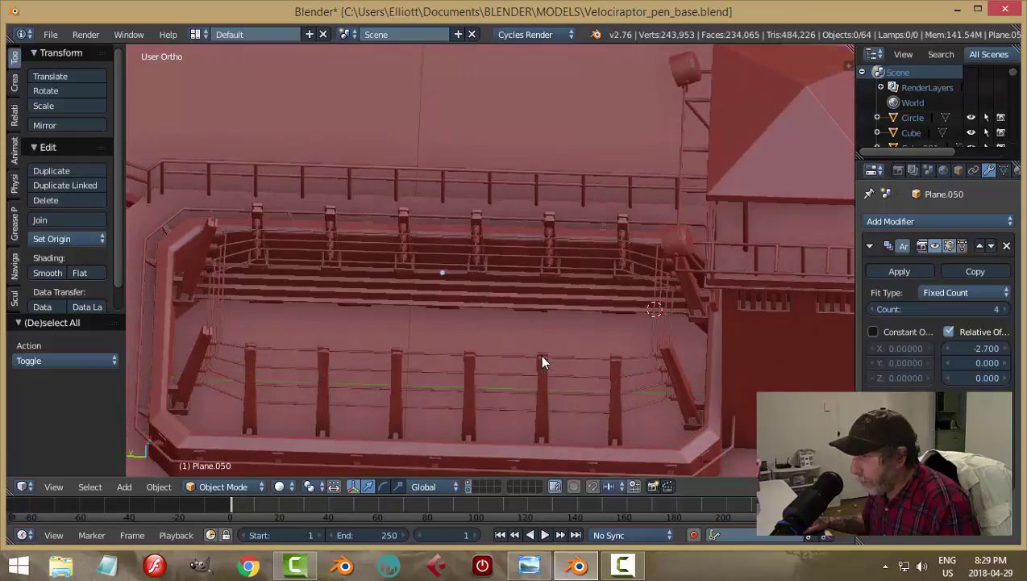
Show only the base layer again and save over the existing file
{"action": "left_click", "coordinate": [469, 484]}
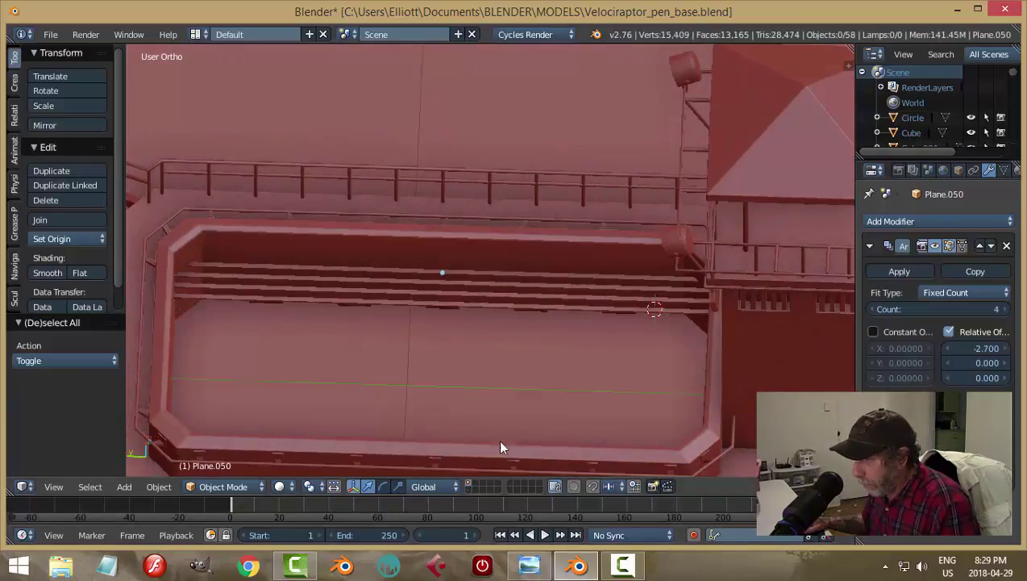
{"action": "key", "text": "ctrl+s"}
{"action": "left_click", "coordinate": [546, 385]}
Duplicate the arrayed slats in place and rotate the copy 90° about the global Z axis
{"action": "scroll", "coordinate": [548, 371], "scroll_direction": "up", "scroll_amount": 3}
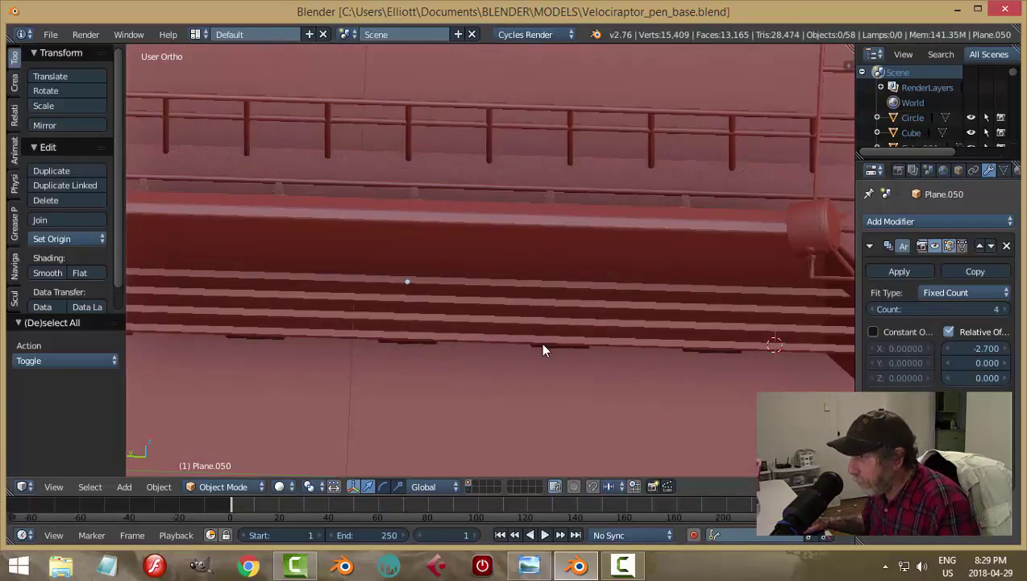
{"action": "right_click", "coordinate": [542, 345]}
{"action": "scroll", "coordinate": [626, 377], "scroll_direction": "down", "scroll_amount": 3}
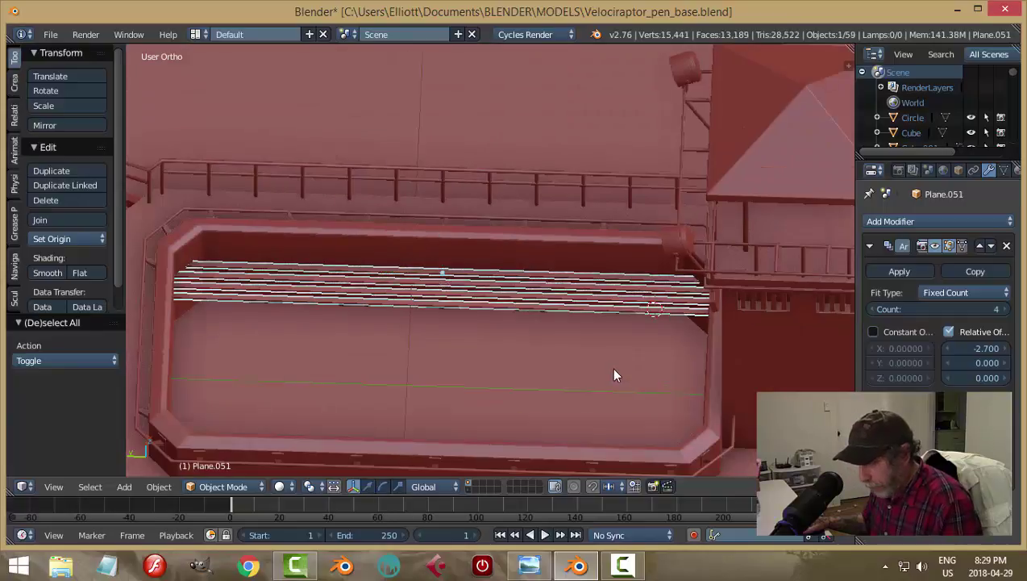
{"action": "key", "text": "shift+d"}
{"action": "right_click", "coordinate": [529, 356]}
{"action": "key", "text": "r"}
{"action": "type", "text": "z"}
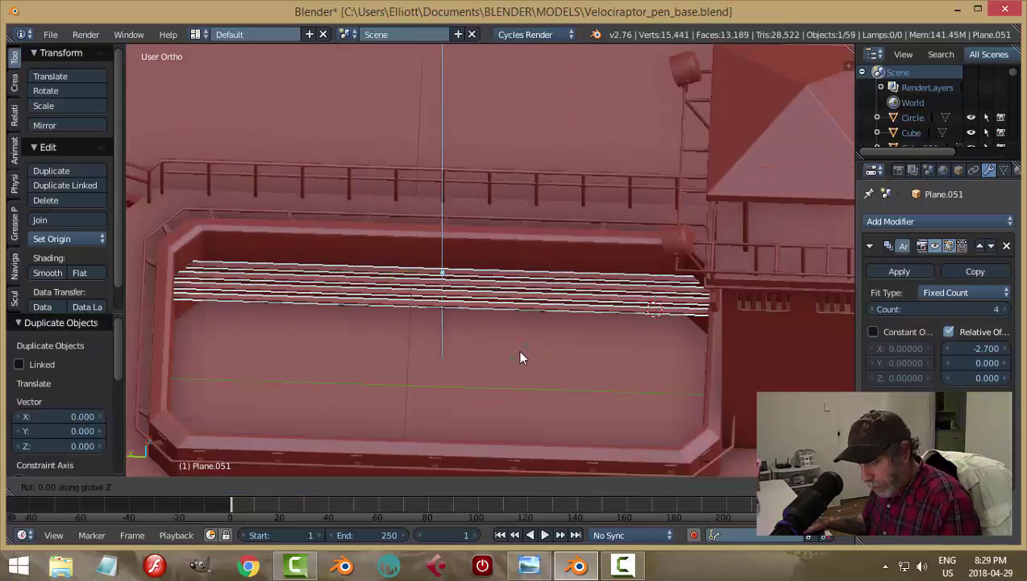
{"action": "type", "text": "90"}
{"action": "key", "text": "Return"}
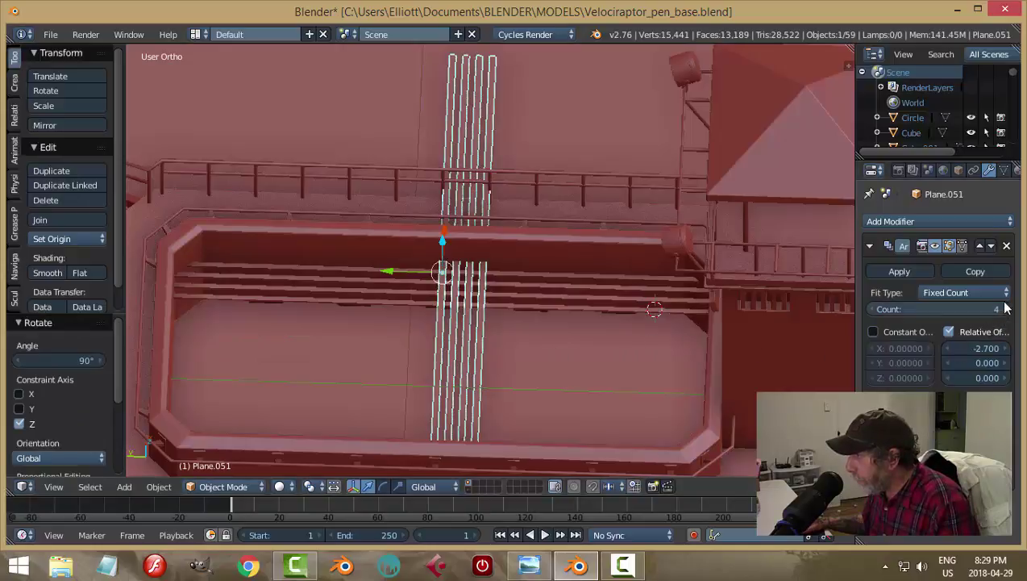
Remove the Array modifier from the rotated copy and scale it along X to about 0.124
{"action": "left_click", "coordinate": [1007, 246]}
{"action": "middle_click_drag", "start_coordinate": [560, 338], "coordinate": [506, 321]}
{"action": "key", "text": "s"}
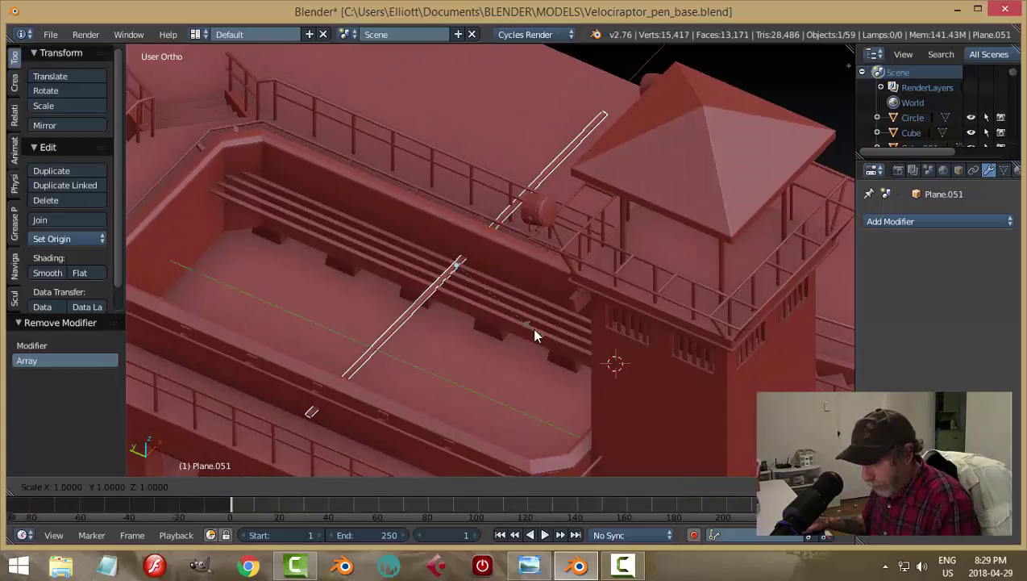
{"action": "key", "text": "x"}
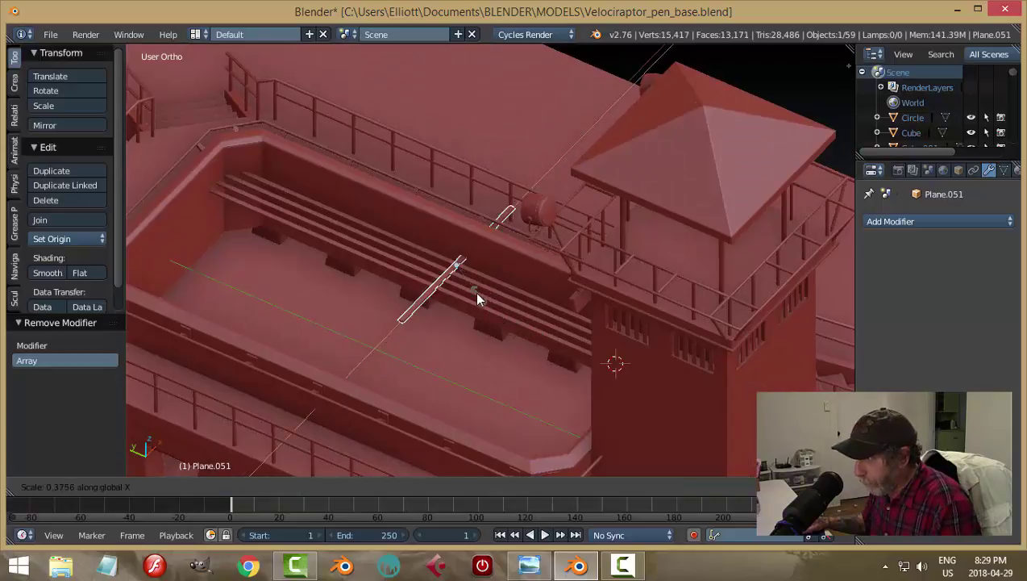
{"action": "left_click", "coordinate": [458, 274]}
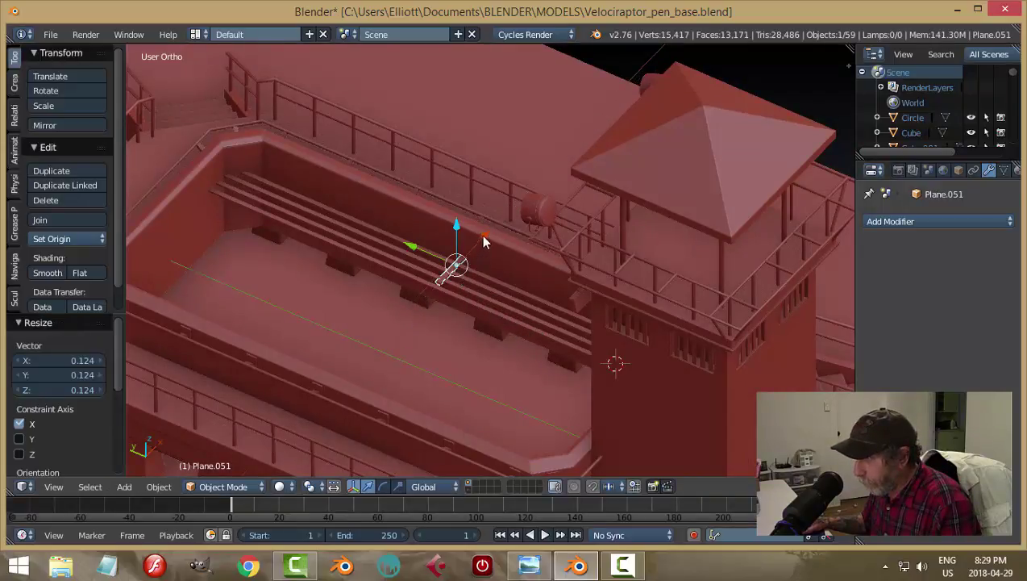
Move the short crosspiece about -0.096 along X and scale it along X to about 0.835
{"action": "key", "text": "g"}
{"action": "key", "text": "x"}
{"action": "left_click", "coordinate": [472, 250]}
{"action": "key", "text": "s"}
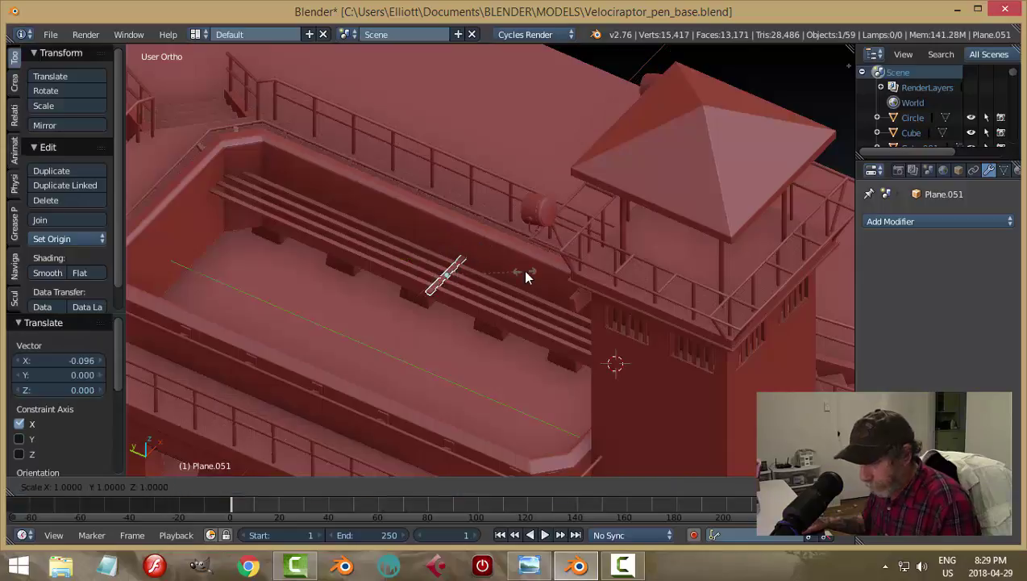
{"action": "key", "text": "x"}
{"action": "left_click", "coordinate": [514, 276]}
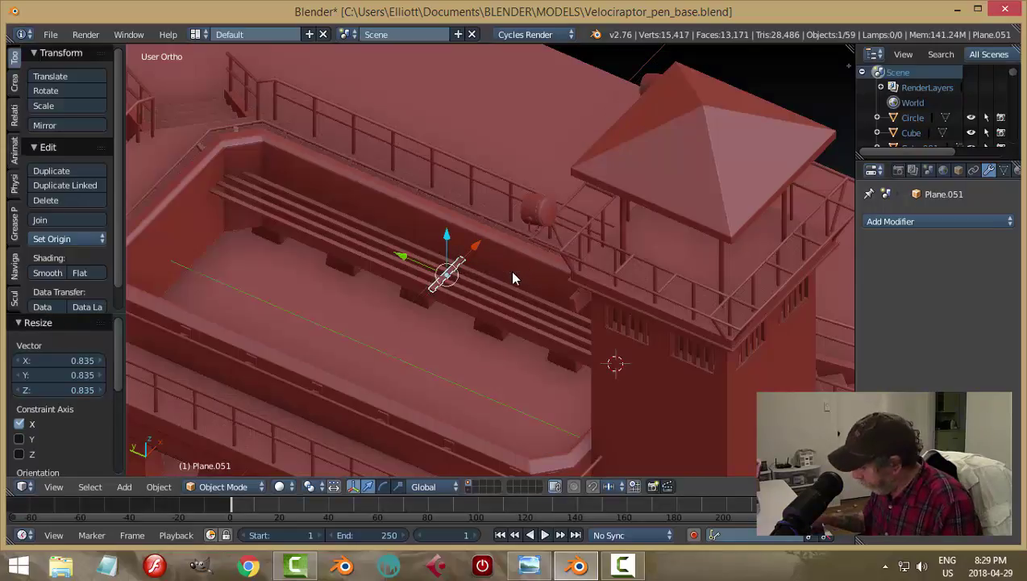
Nudge the crosspiece about 0.024 along X to line it up across the slats, leaving nothing selected
{"action": "key", "text": "KP_Decimal"}
{"action": "scroll", "coordinate": [500, 280], "scroll_direction": "down", "scroll_amount": 3}
{"action": "middle_click_drag", "start_coordinate": [510, 291], "coordinate": [518, 256]}
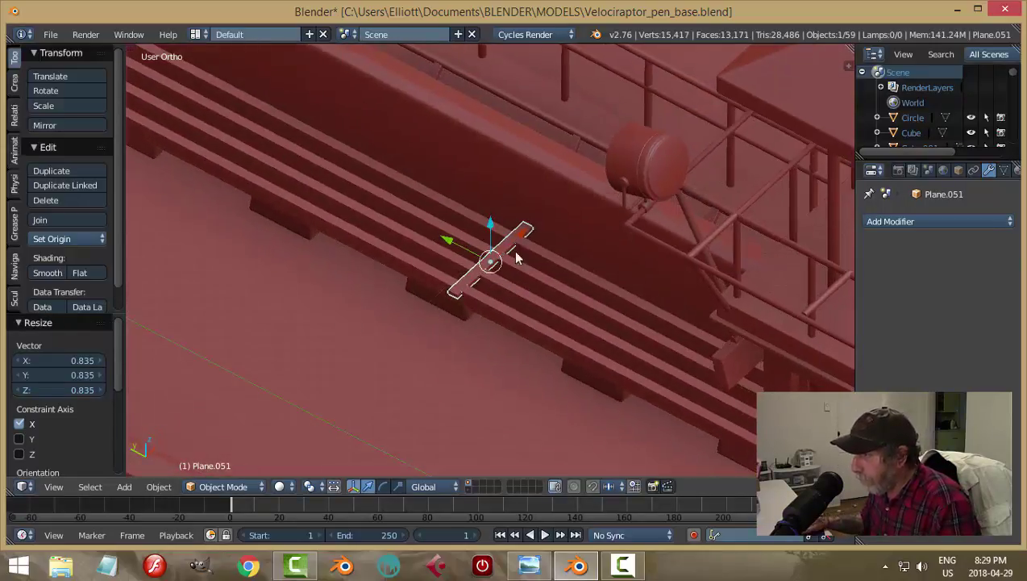
{"action": "key", "text": "g"}
{"action": "key", "text": "x"}
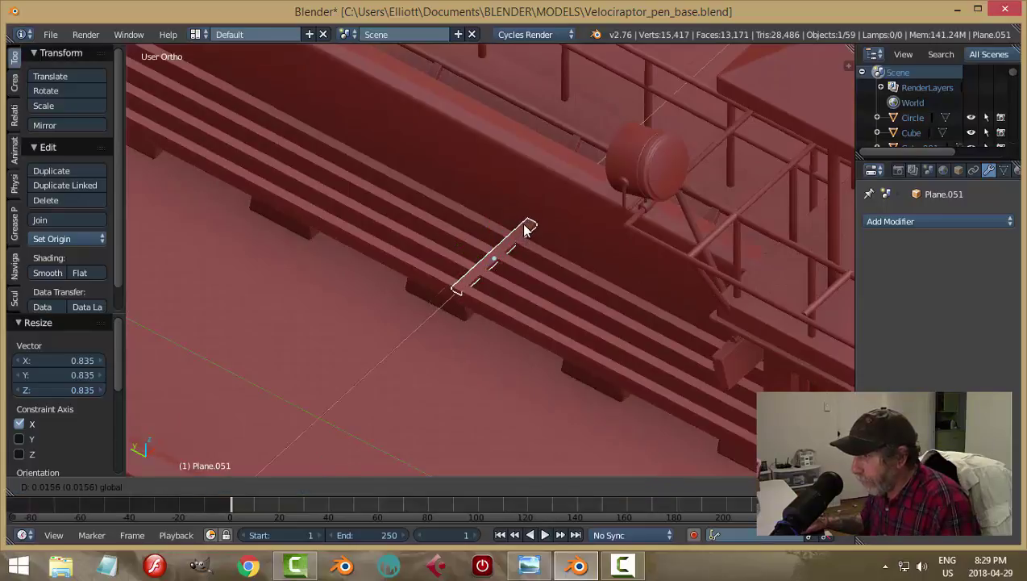
{"action": "left_click", "coordinate": [526, 229]}
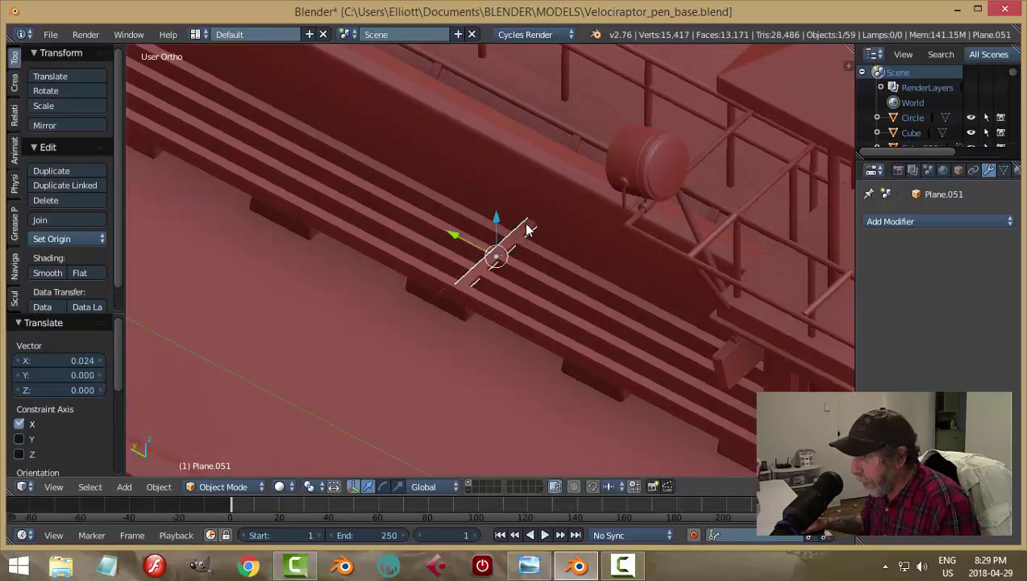
{"action": "key", "text": "a"}
Move the crosspiece about 1.238 along Y to the far end of the slats, away from the tower
{"action": "middle_click_drag", "start_coordinate": [578, 266], "coordinate": [637, 278]}
{"action": "right_click", "coordinate": [497, 231]}
{"action": "scroll", "coordinate": [481, 277], "scroll_direction": "down", "scroll_amount": 5}
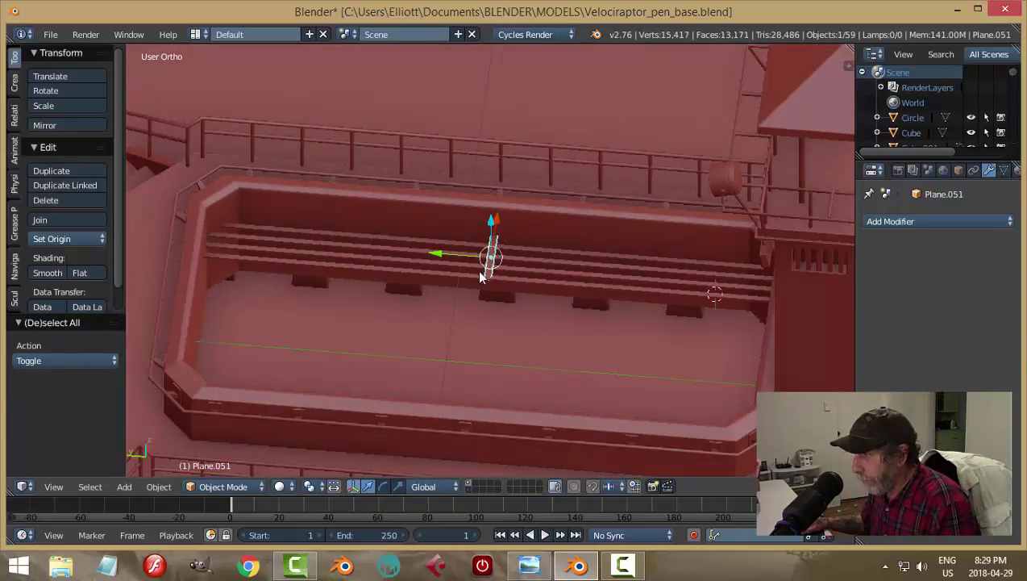
{"action": "key", "text": "g"}
{"action": "key", "text": "y"}
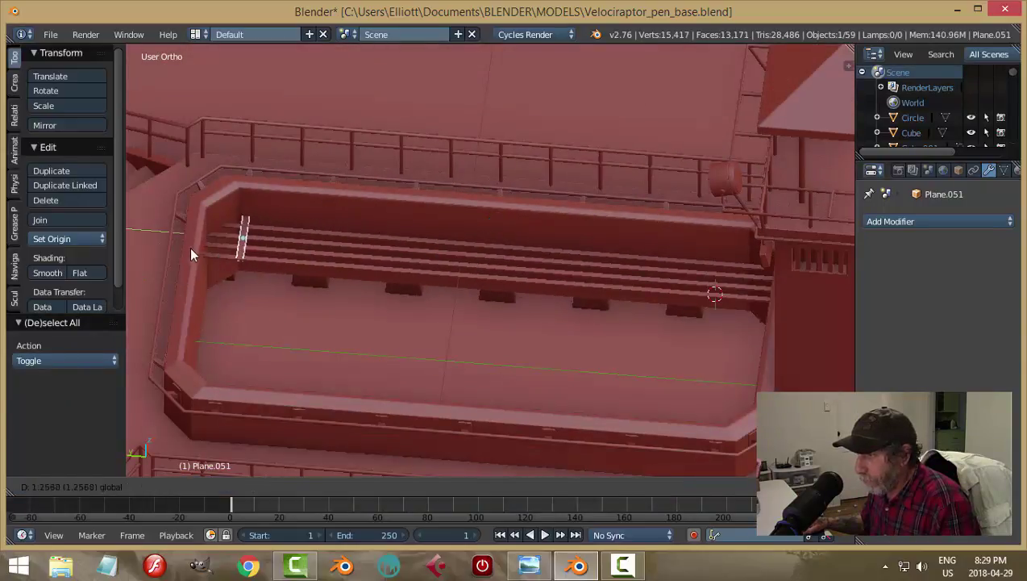
{"action": "left_click", "coordinate": [195, 249]}
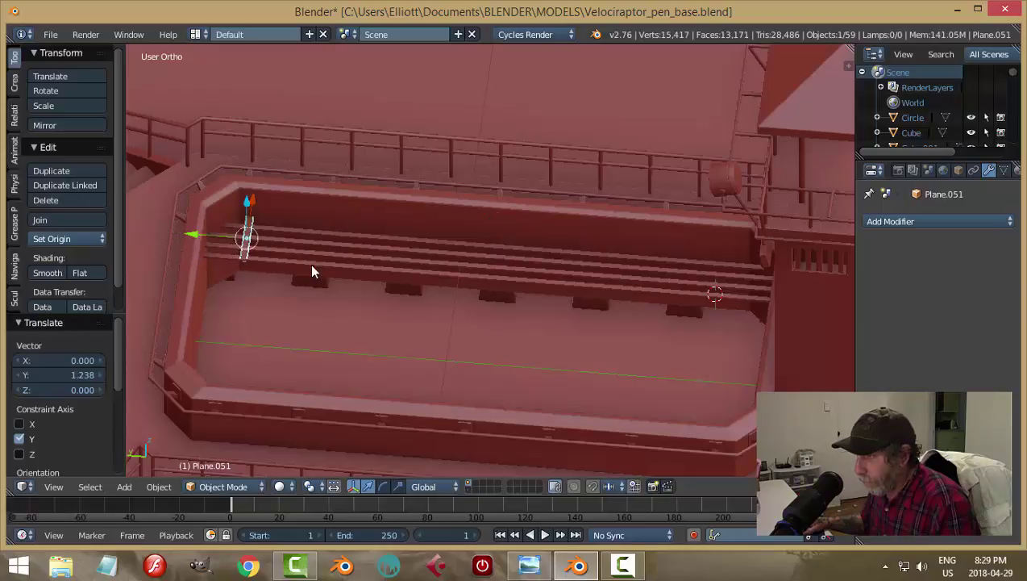
Fine-tune the crosspiece's position at the end of the slats by about -0.010 along Y
{"action": "key", "text": "a"}
{"action": "middle_click_drag", "start_coordinate": [320, 275], "coordinate": [325, 278]}
{"action": "right_click", "coordinate": [245, 251]}
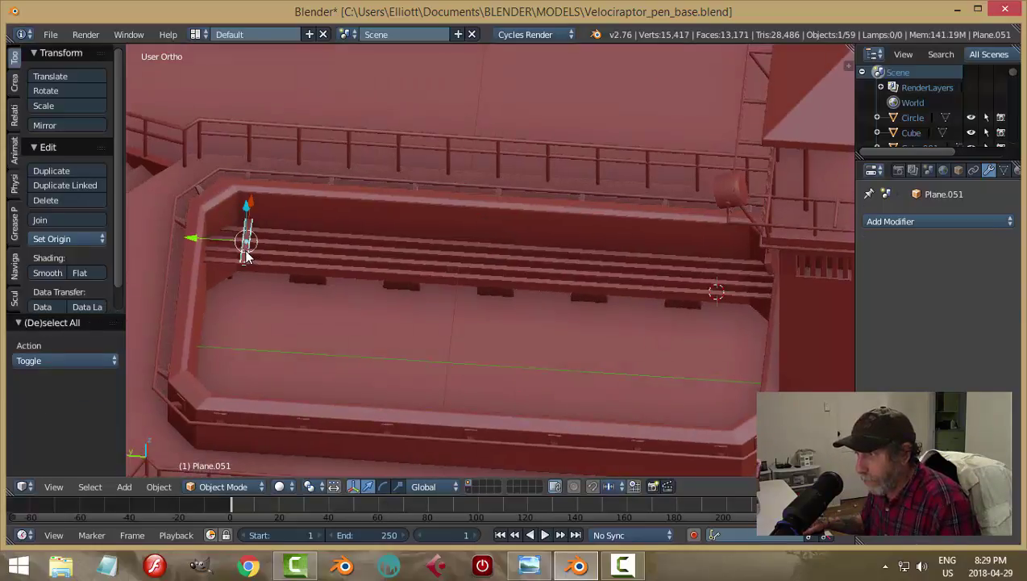
{"action": "key", "text": "g"}
{"action": "key", "text": "y"}
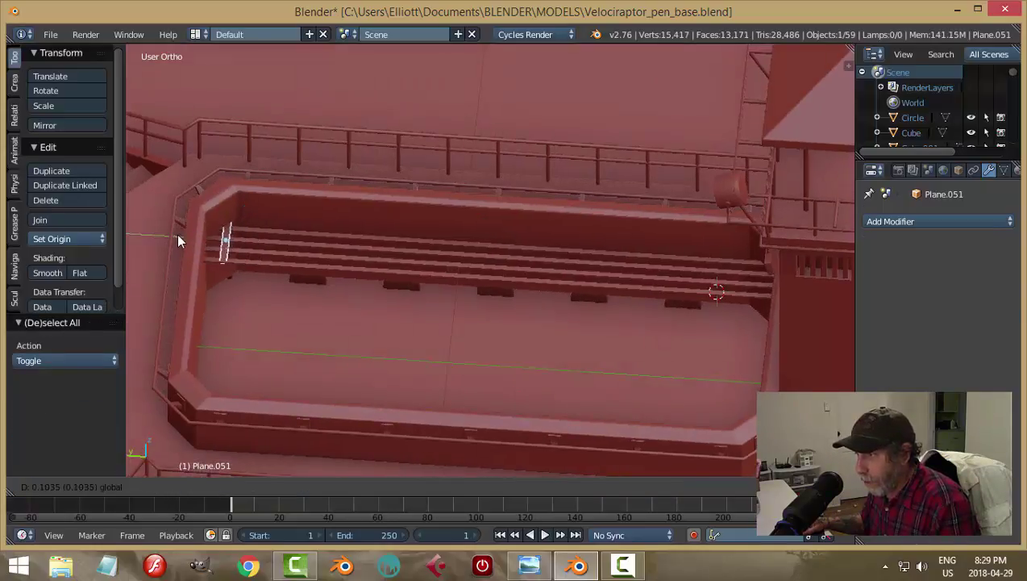
{"action": "left_click", "coordinate": [211, 249]}
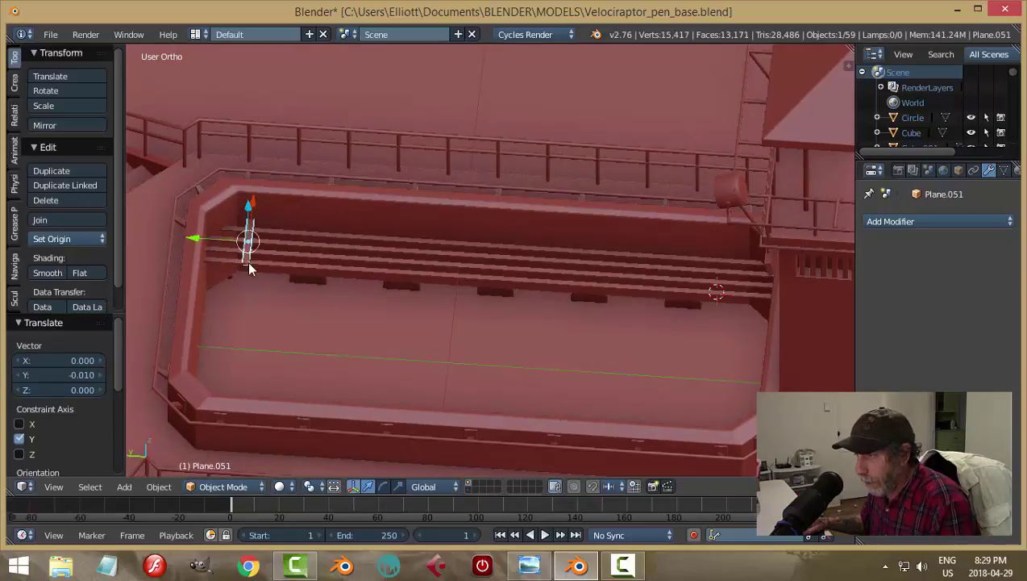
Save over the existing file and apply the crosspiece's scale
{"action": "key", "text": "ctrl+s"}
{"action": "left_click", "coordinate": [500, 305]}
{"action": "key", "text": "ctrl+a"}
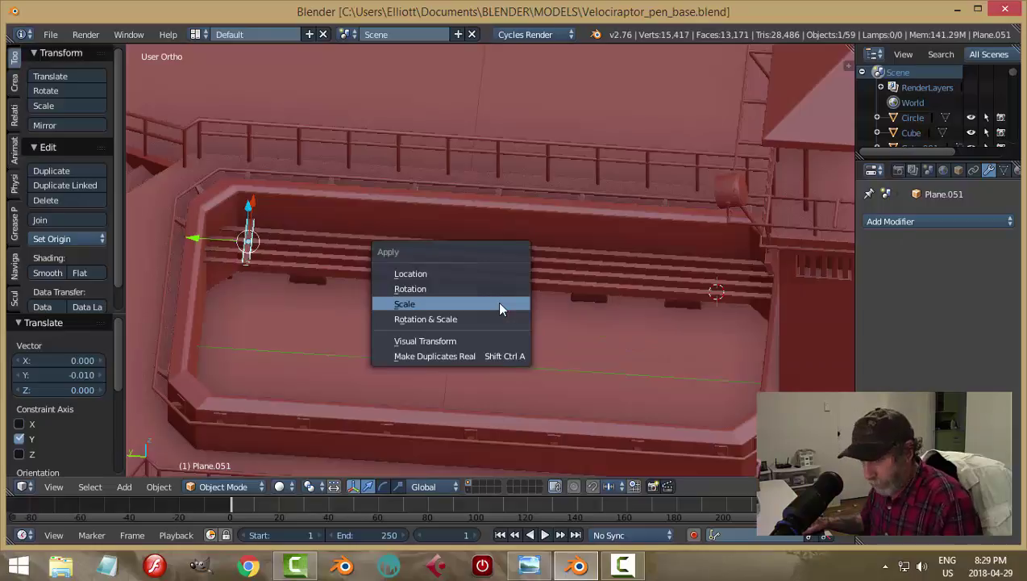
{"action": "left_click", "coordinate": [498, 302]}
Add an Array modifier to the crosspiece with a relative offset of -7.100 in X, 0 in Y and 0.100 in Z
{"action": "left_click", "coordinate": [902, 223]}
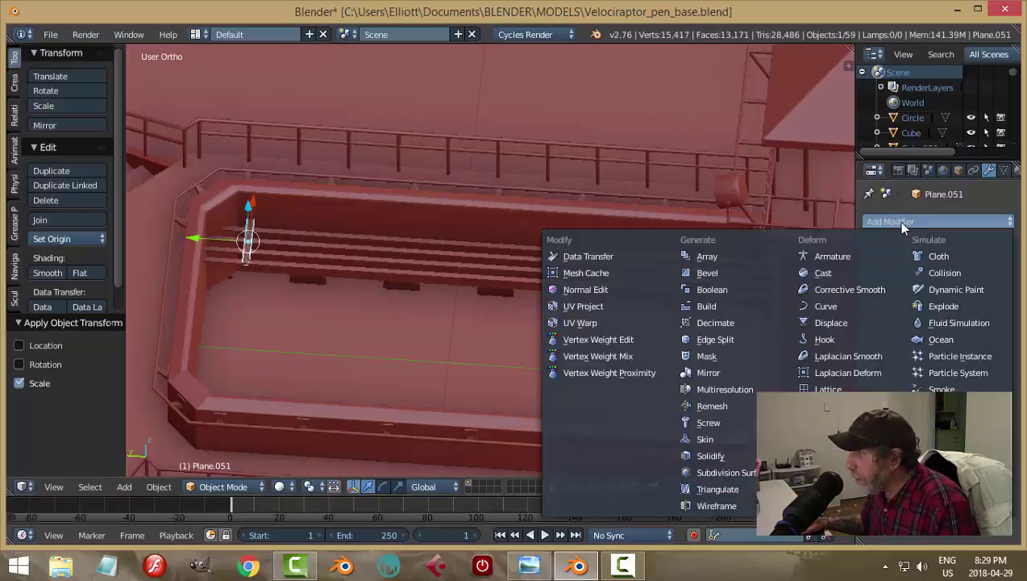
{"action": "left_click", "coordinate": [745, 256]}
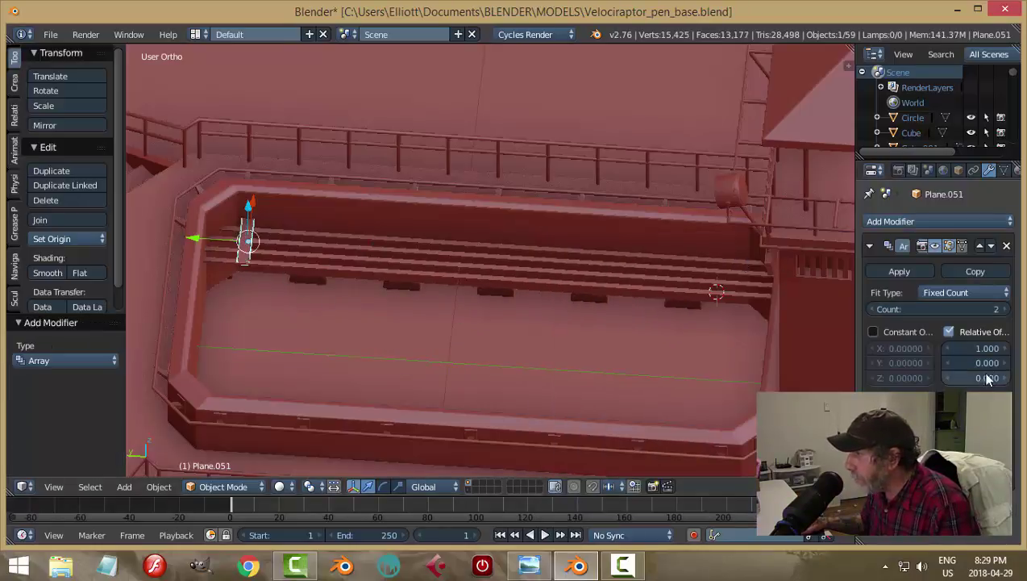
{"action": "left_click_drag", "start_coordinate": [985, 360], "coordinate": [964, 377]}
{"action": "left_click", "coordinate": [959, 348]}
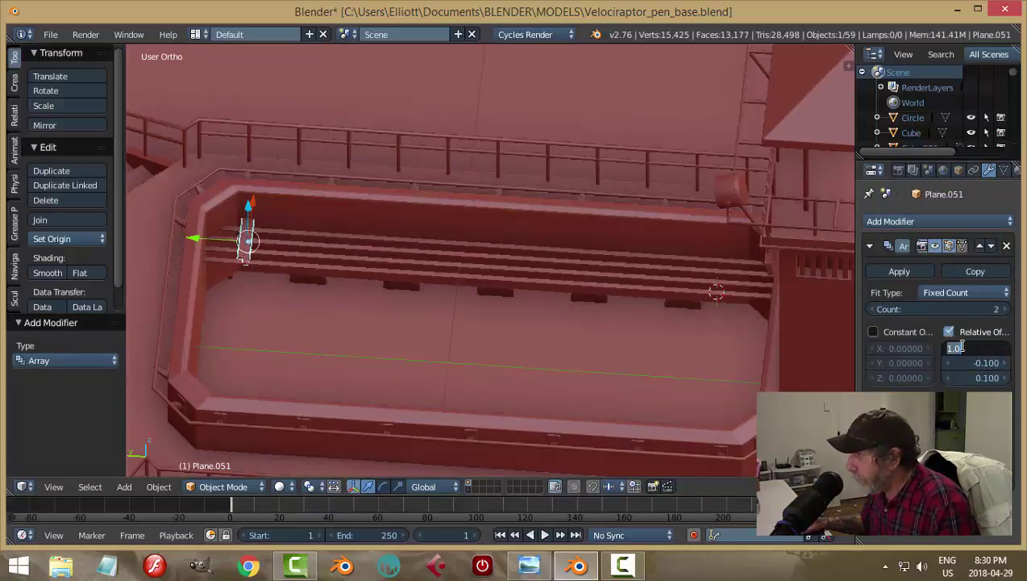
{"action": "type", "text": "0"}
{"action": "key", "text": "Return"}
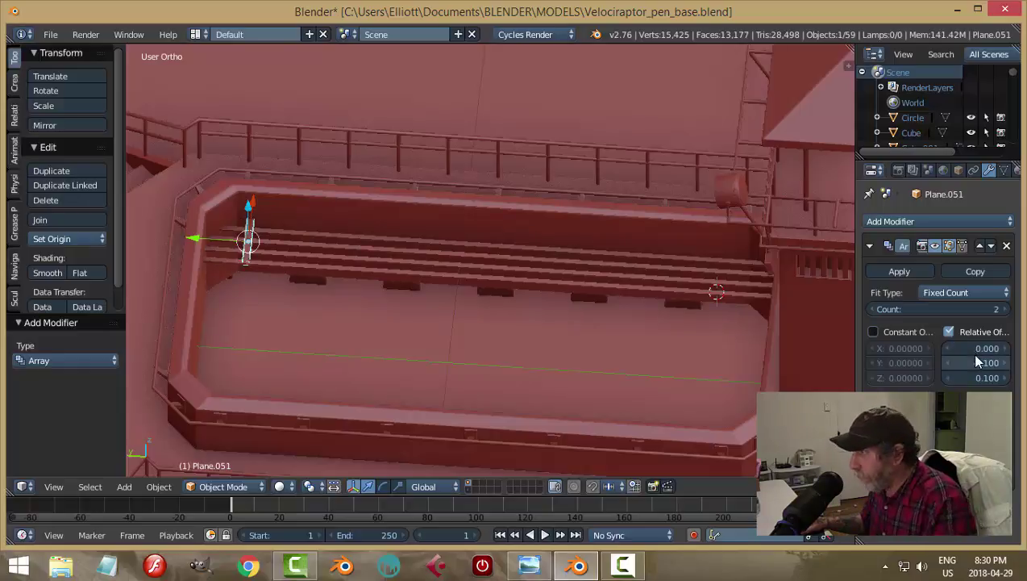
{"action": "mouse_move", "coordinate": [977, 350]}
{"action": "left_mouse_down"}
{"action": "mouse_move", "coordinate": [989, 350]}
{"action": "mouse_move", "coordinate": [911, 348]}
{"action": "mouse_move", "coordinate": [965, 363]}
{"action": "left_mouse_up"}
{"action": "left_click", "coordinate": [965, 363]}
{"action": "type", "text": "0"}
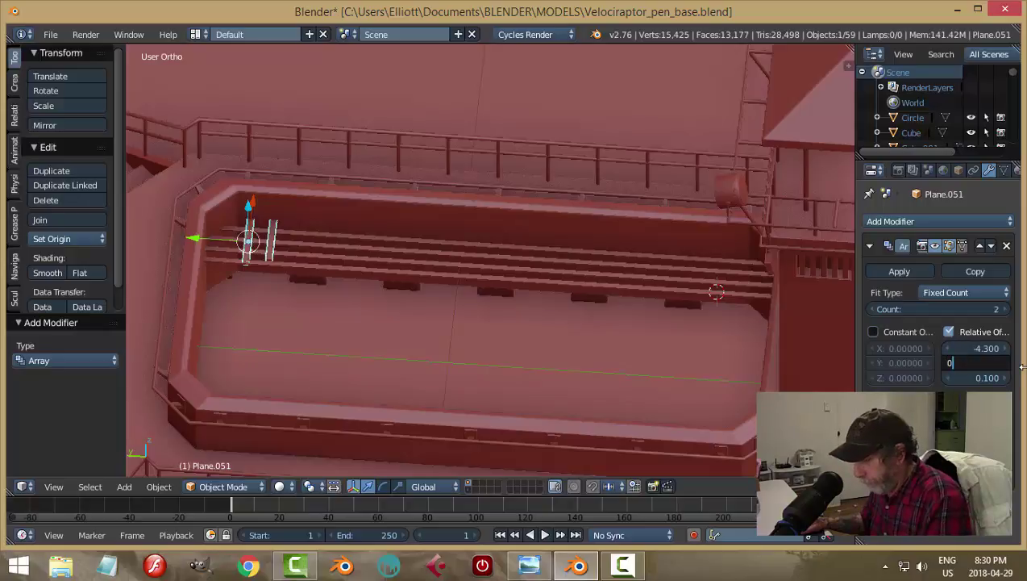
{"action": "key", "text": "Return"}
{"action": "left_click_drag", "start_coordinate": [1007, 348], "coordinate": [956, 349]}
{"action": "key", "text": "a"}
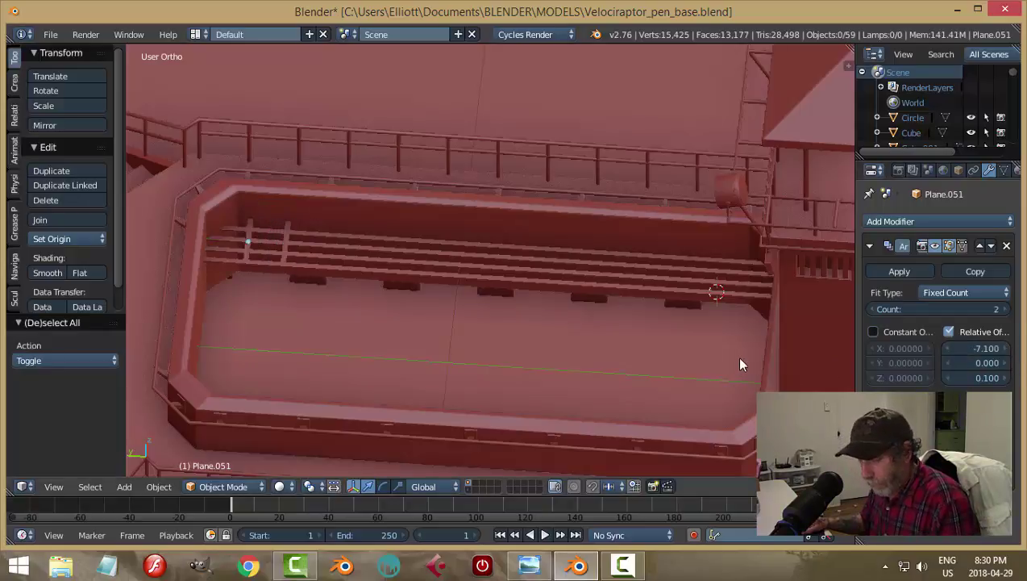
Set the crosspiece array's relative X offset to -6.800 and its count to 7
{"action": "middle_click_drag", "start_coordinate": [420, 312], "coordinate": [379, 327]}
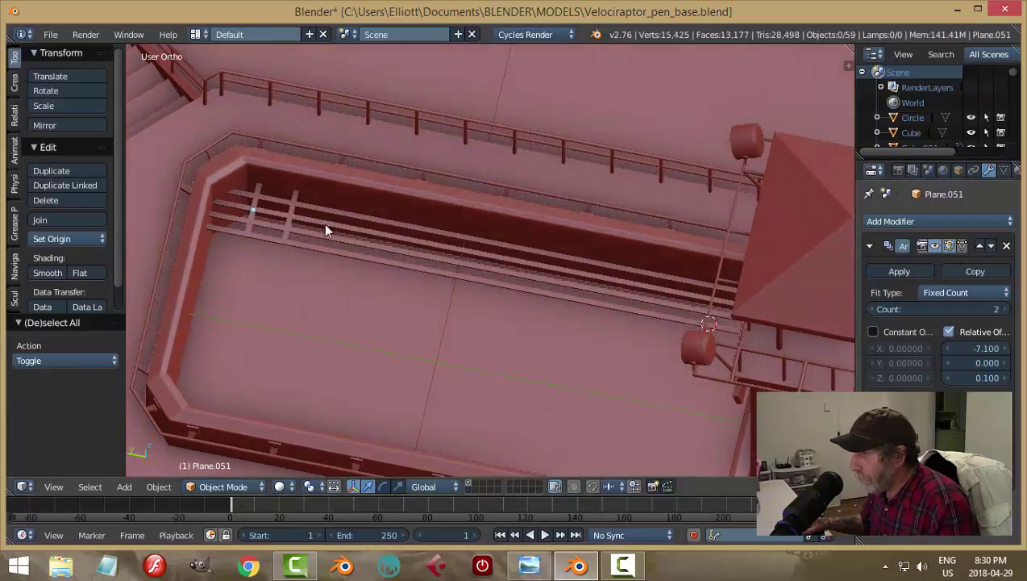
{"action": "right_click", "coordinate": [297, 203]}
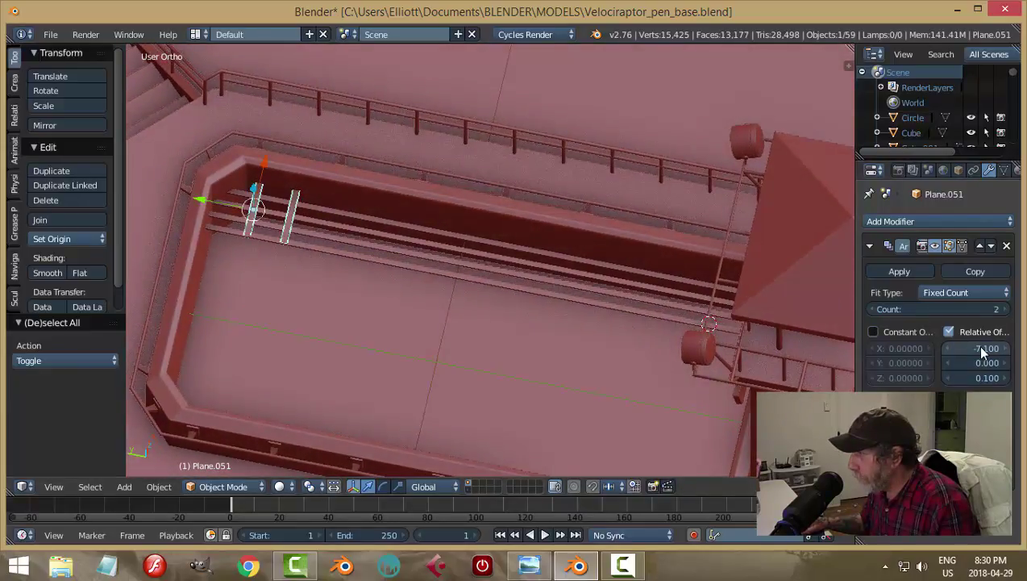
{"action": "mouse_move", "coordinate": [983, 350]}
{"action": "left_mouse_down"}
{"action": "mouse_move", "coordinate": [1012, 350]}
{"action": "mouse_move", "coordinate": [985, 349]}
{"action": "left_mouse_up"}
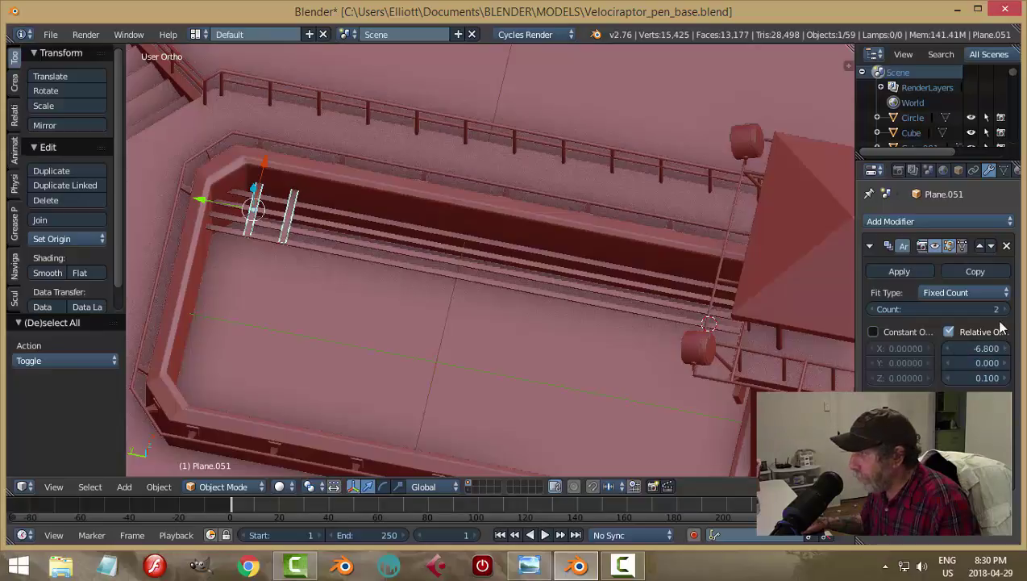
{"action": "left_click", "coordinate": [1003, 307]}
{"action": "left_click", "coordinate": [1003, 307]}
{"action": "left_click", "coordinate": [1002, 307]}
{"action": "left_click_drag", "start_coordinate": [971, 312], "coordinate": [976, 311]}
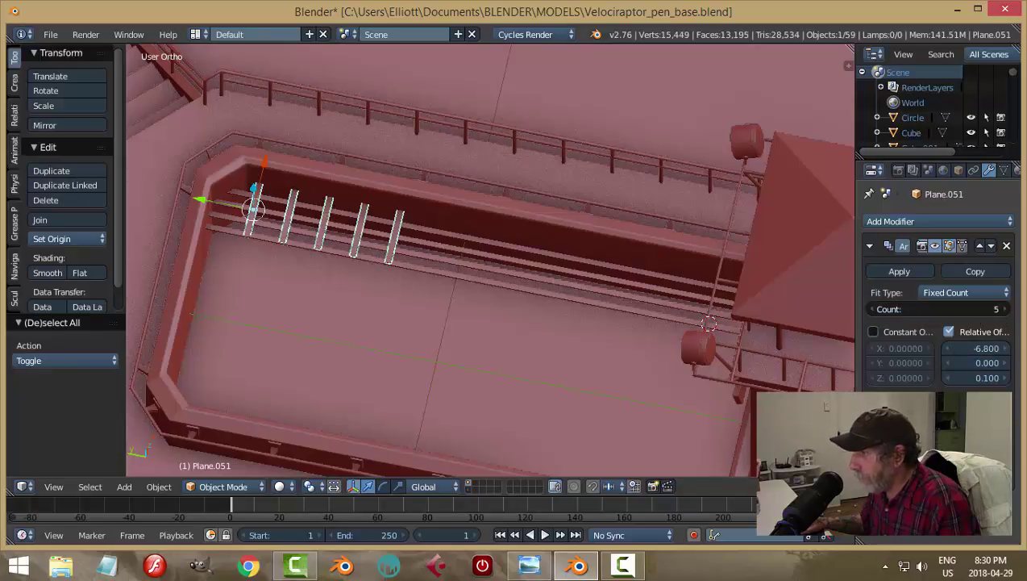
{"action": "left_click", "coordinate": [1006, 309]}
{"action": "left_click", "coordinate": [1007, 309]}
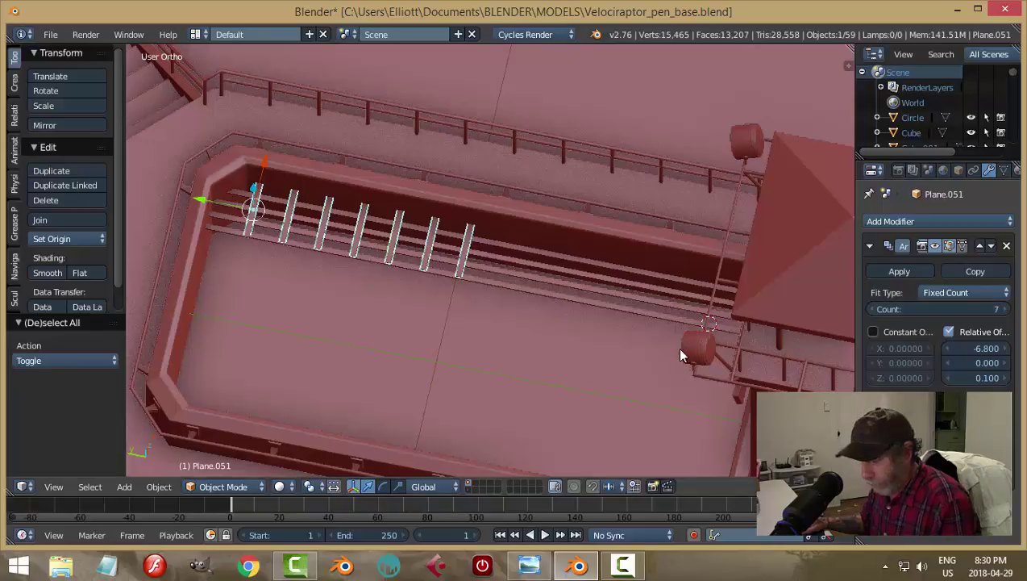
Reduce the crosspiece array's count to 6, leave nothing selected and save the file
{"action": "key", "text": "a"}
{"action": "scroll", "coordinate": [573, 336], "scroll_direction": "down", "scroll_amount": 3}
{"action": "middle_click_drag", "start_coordinate": [559, 335], "coordinate": [572, 315]}
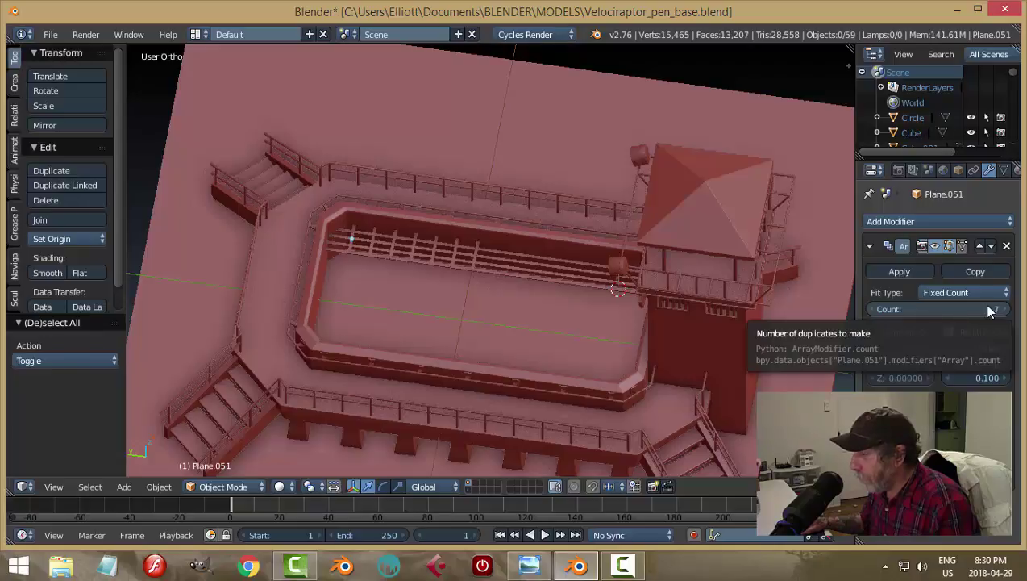
{"action": "left_click_drag", "start_coordinate": [989, 310], "coordinate": [970, 311]}
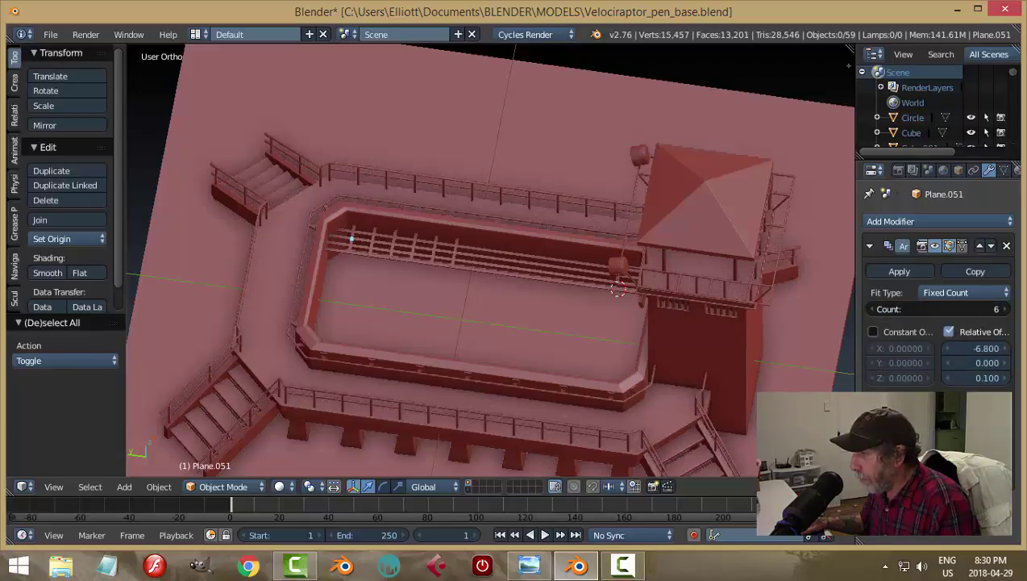
{"action": "scroll", "coordinate": [523, 315], "scroll_direction": "up", "scroll_amount": 2}
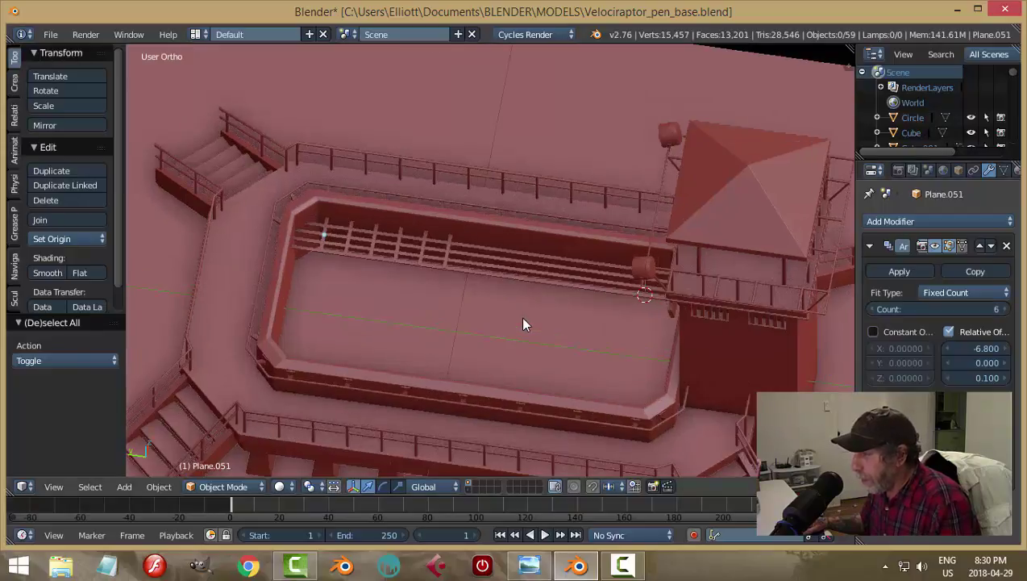
{"action": "key", "text": "ctrl+s"}
{"action": "scroll", "coordinate": [520, 316], "scroll_direction": "up", "scroll_amount": 3}
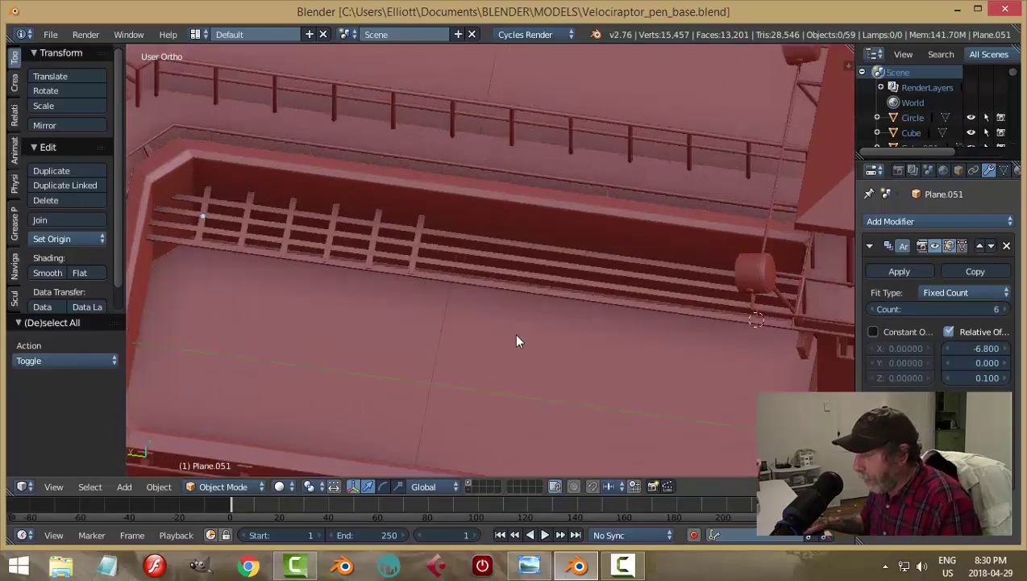
Try a Bevel modifier on the long slats with its width reduced to 0.0010
{"action": "right_click", "coordinate": [468, 284]}
{"action": "scroll", "coordinate": [504, 354], "scroll_direction": "up", "scroll_amount": 1}
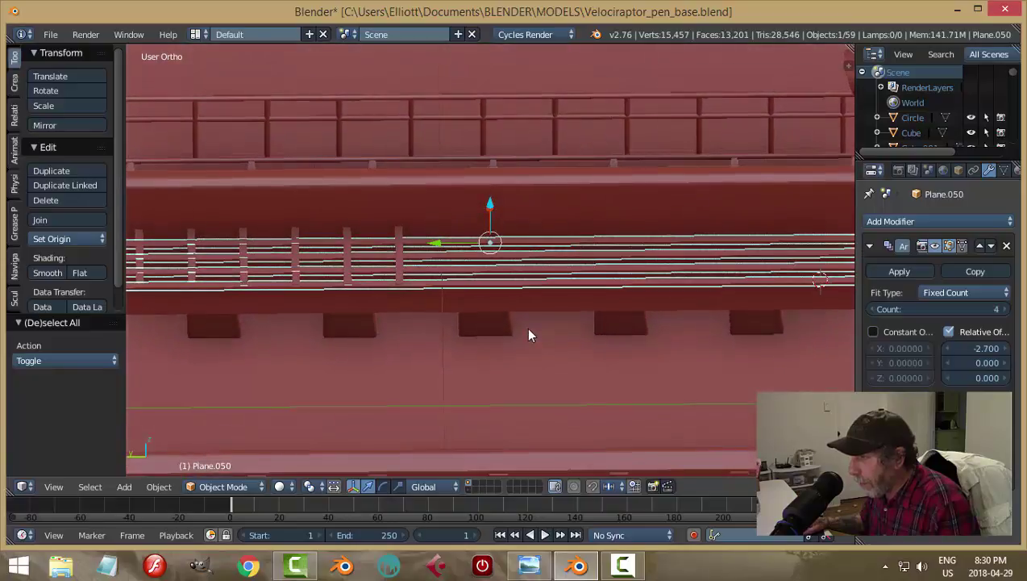
{"action": "scroll", "coordinate": [530, 326], "scroll_direction": "up", "scroll_amount": 2}
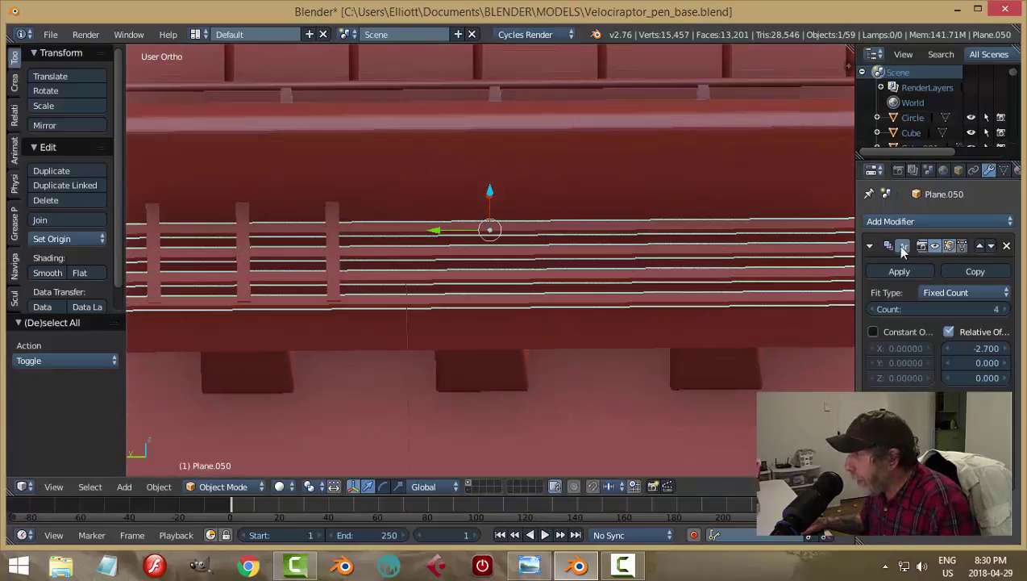
{"action": "left_click", "coordinate": [899, 271]}
{"action": "left_click", "coordinate": [885, 222]}
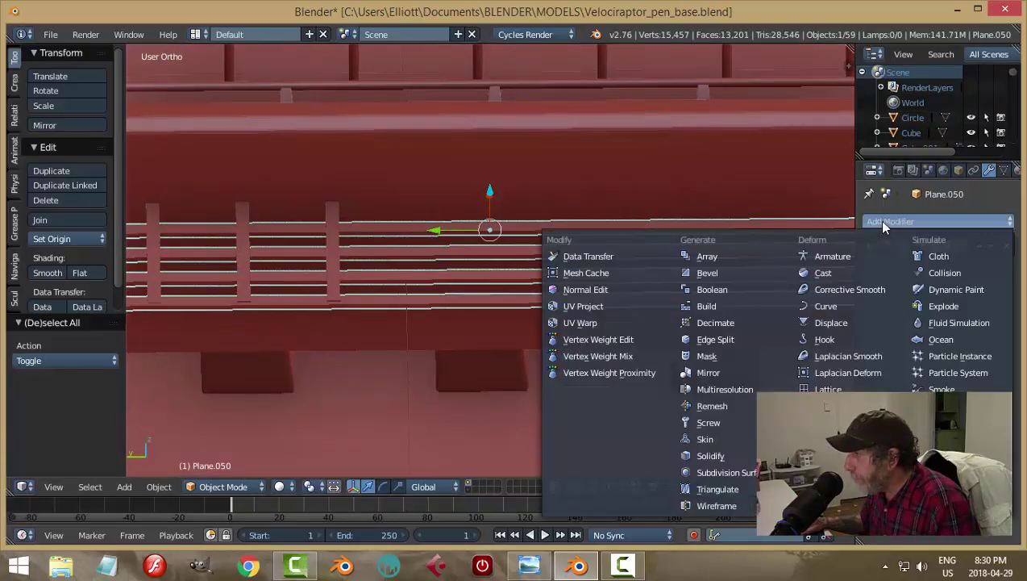
{"action": "left_click", "coordinate": [726, 272]}
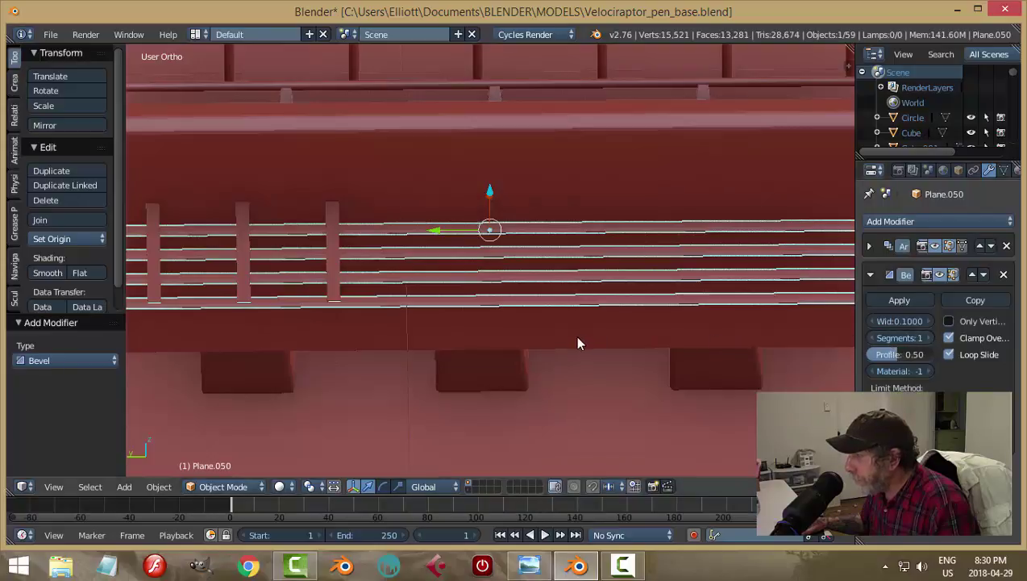
{"action": "scroll", "coordinate": [578, 343], "scroll_direction": "up", "scroll_amount": 2}
{"action": "left_click_drag", "start_coordinate": [912, 318], "coordinate": [896, 318]}
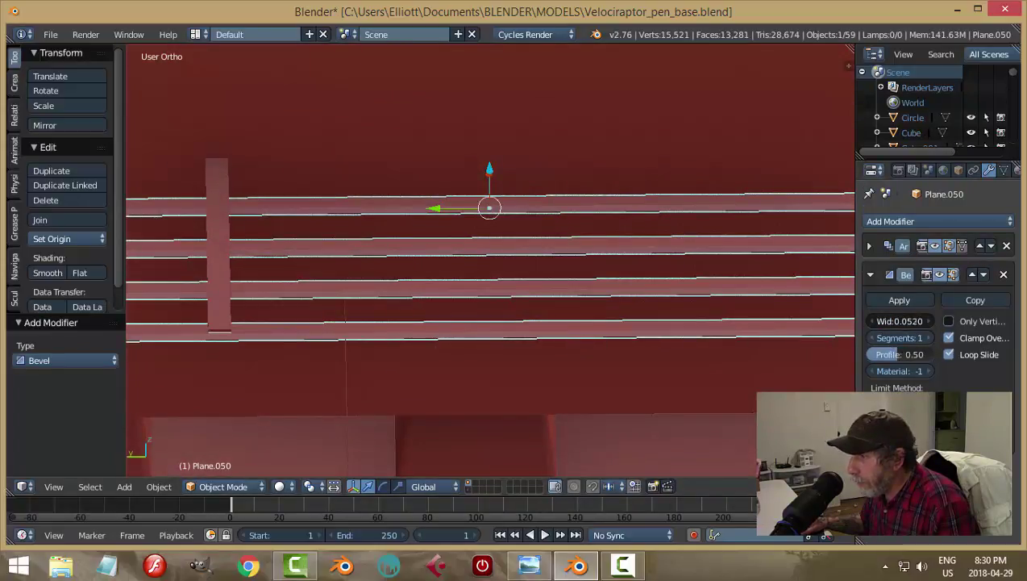
{"action": "left_click_drag", "start_coordinate": [890, 319], "coordinate": [867, 318]}
{"action": "key", "text": "a"}
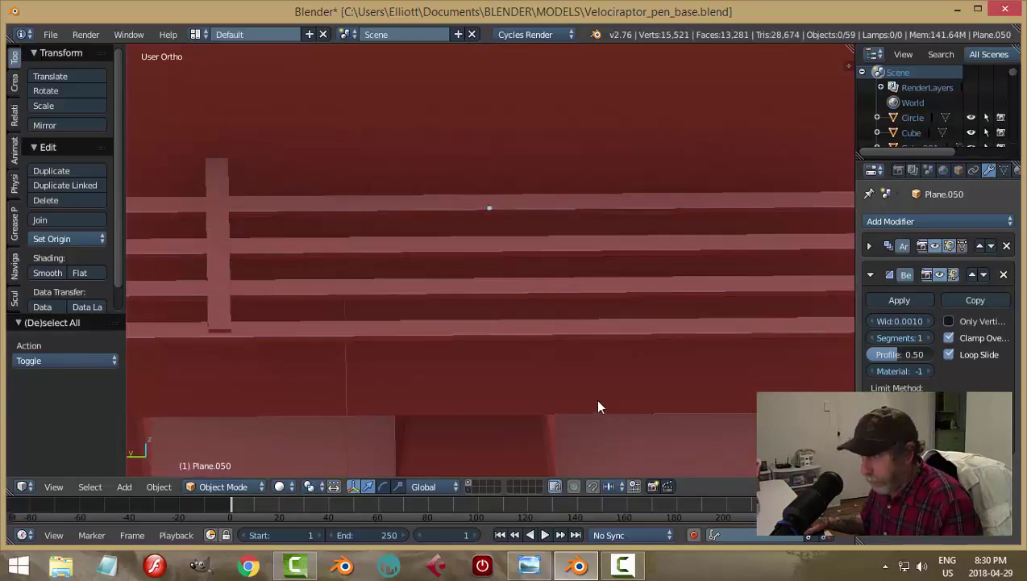
Remove the Bevel modifier from the long slats, keeping their Array modifier
{"action": "scroll", "coordinate": [599, 400], "scroll_direction": "down", "scroll_amount": 4}
{"action": "mouse_move", "coordinate": [584, 362]}
{"action": "middle_mouse_down"}
{"action": "mouse_move", "coordinate": [566, 382]}
{"action": "mouse_move", "coordinate": [570, 352]}
{"action": "middle_mouse_up"}
{"action": "scroll", "coordinate": [570, 353], "scroll_direction": "up", "scroll_amount": 3}
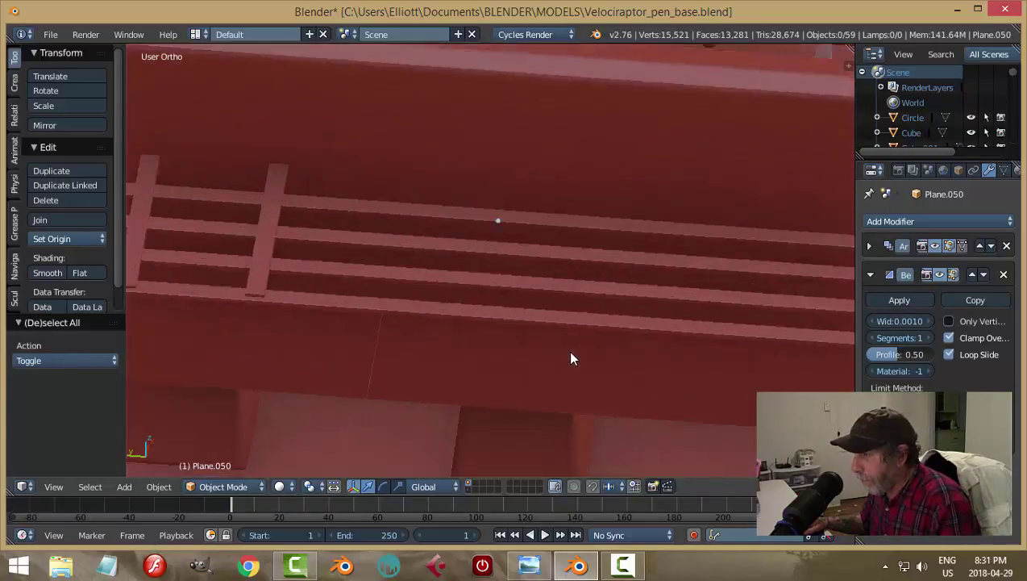
{"action": "scroll", "coordinate": [572, 354], "scroll_direction": "up", "scroll_amount": 2}
{"action": "right_click", "coordinate": [579, 344]}
{"action": "middle_click_drag", "start_coordinate": [663, 355], "coordinate": [772, 332]}
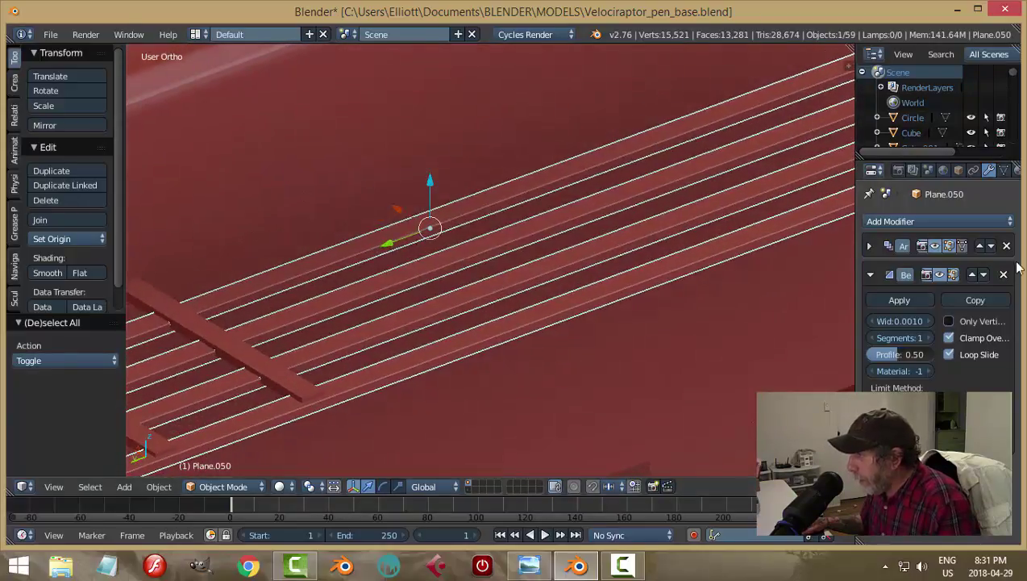
{"action": "left_click", "coordinate": [1004, 275]}
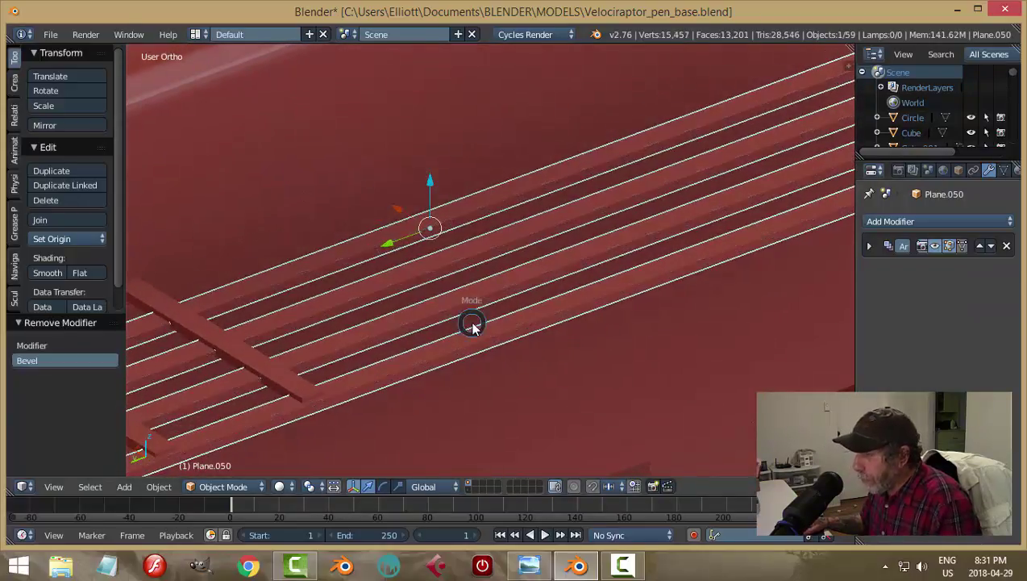
Bevel the original slat's two long upper edges with 2 segments and an offset of about 0.005, finishing in Object Mode with nothing selected
{"action": "left_click", "coordinate": [619, 321]}
{"action": "key", "text": "ctrl+Tab"}
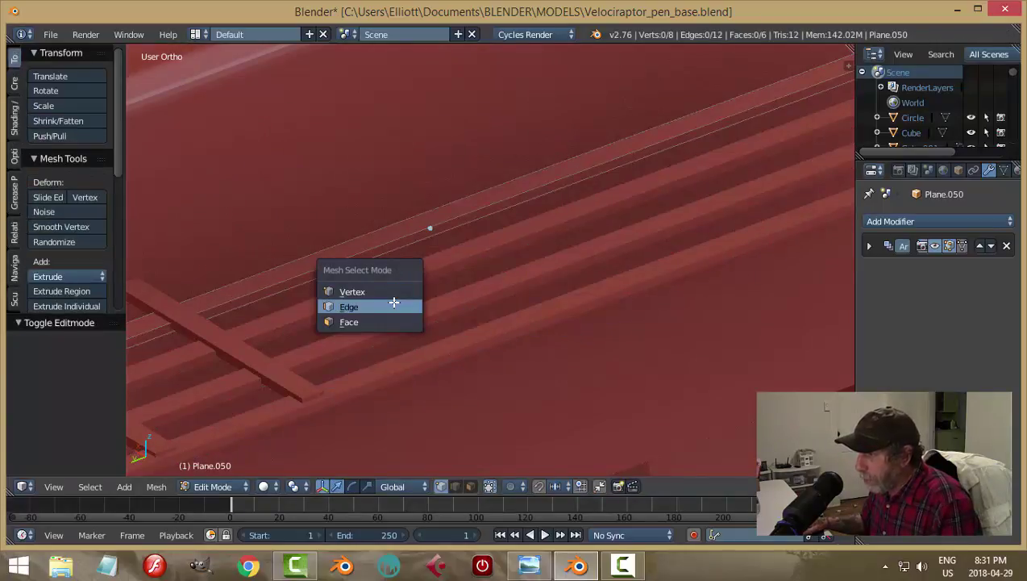
{"action": "left_click", "coordinate": [393, 303]}
{"action": "right_click", "coordinate": [383, 248]}
{"action": "right_click", "coordinate": [400, 258], "text": "shift"}
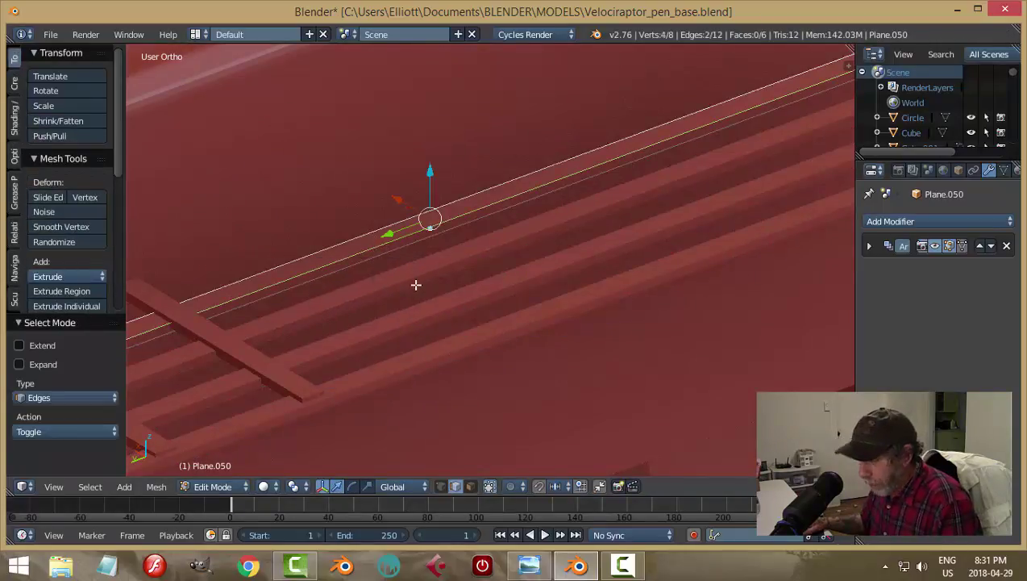
{"action": "key", "text": "ctrl+b"}
{"action": "scroll", "coordinate": [418, 288], "scroll_direction": "up", "scroll_amount": 2}
{"action": "scroll", "coordinate": [419, 292], "scroll_direction": "up", "scroll_amount": 2}
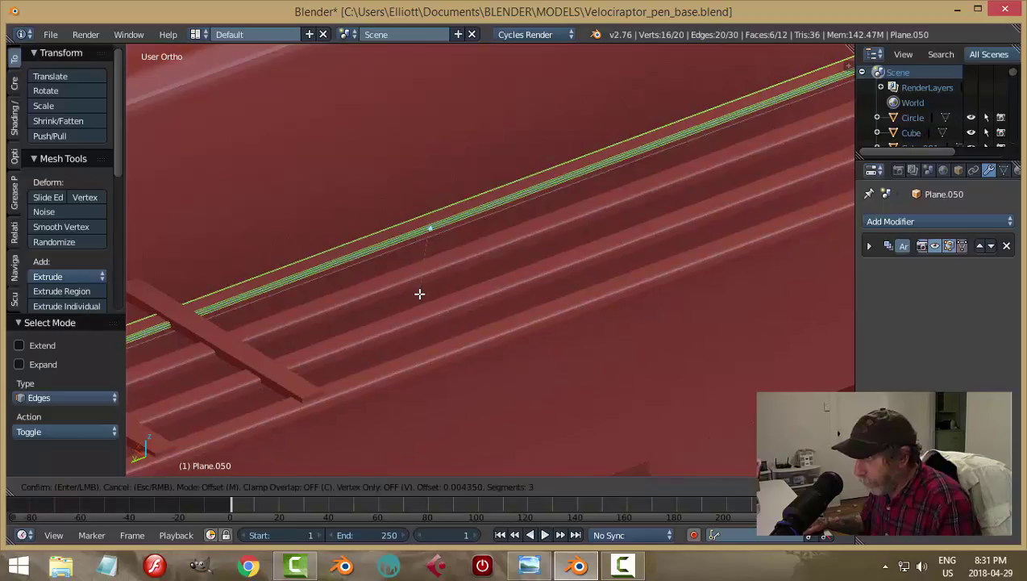
{"action": "scroll", "coordinate": [420, 294], "scroll_direction": "down", "scroll_amount": 4}
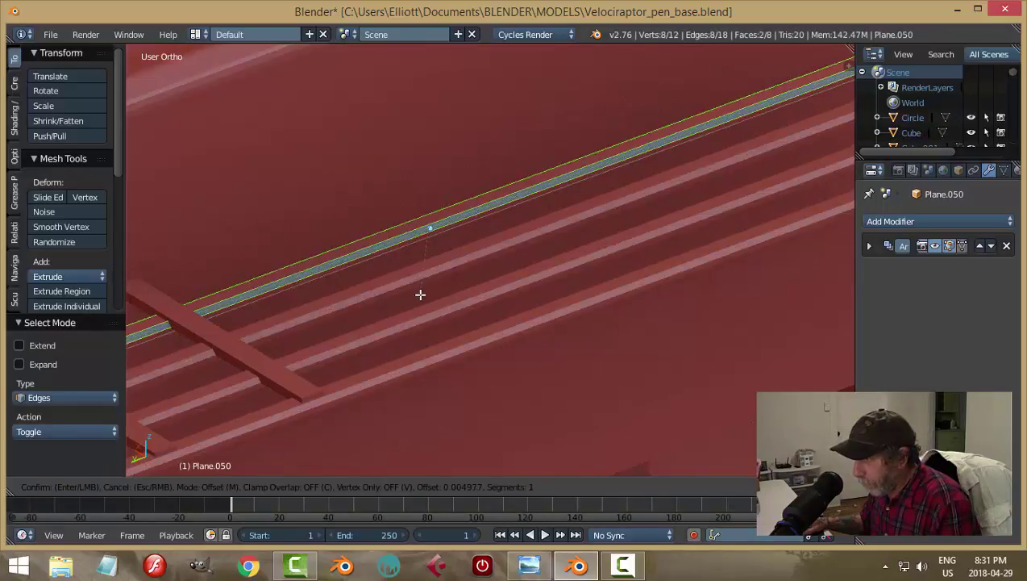
{"action": "scroll", "coordinate": [420, 295], "scroll_direction": "up", "scroll_amount": 1}
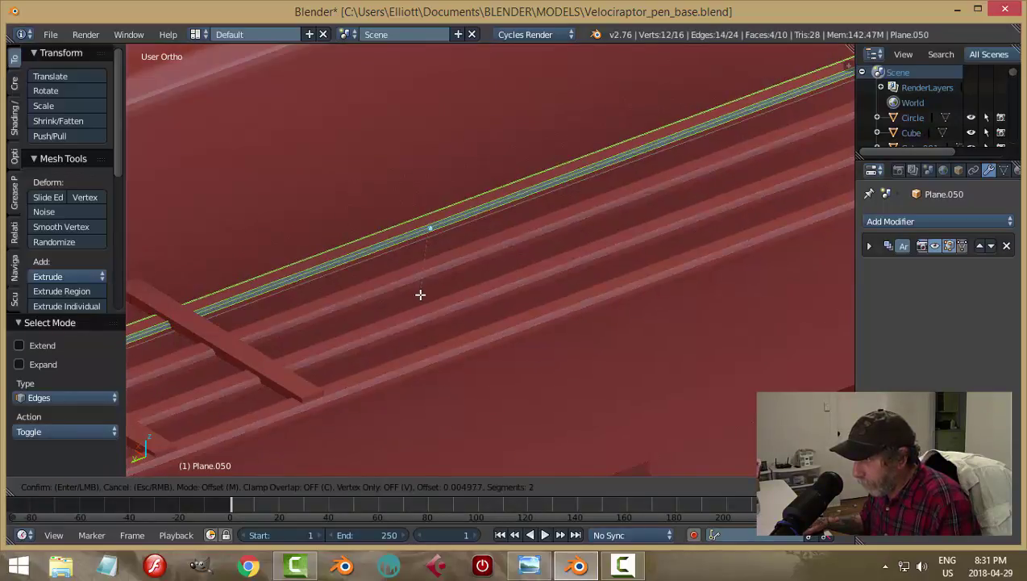
{"action": "left_click", "coordinate": [420, 295]}
{"action": "key", "text": "Tab"}
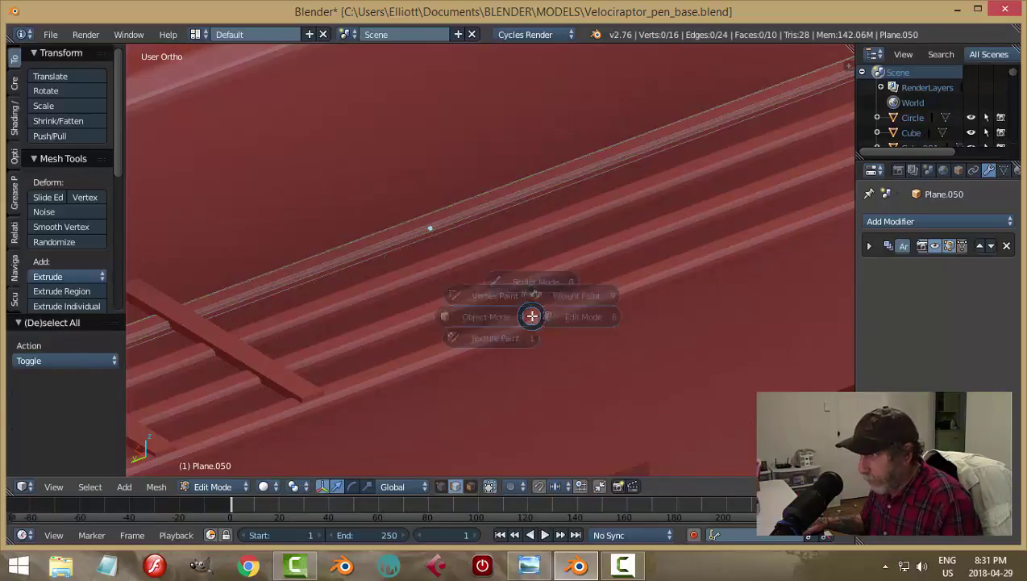
{"action": "left_click", "coordinate": [447, 318]}
{"action": "key", "text": "a"}
{"action": "scroll", "coordinate": [578, 355], "scroll_direction": "down", "scroll_amount": 6}
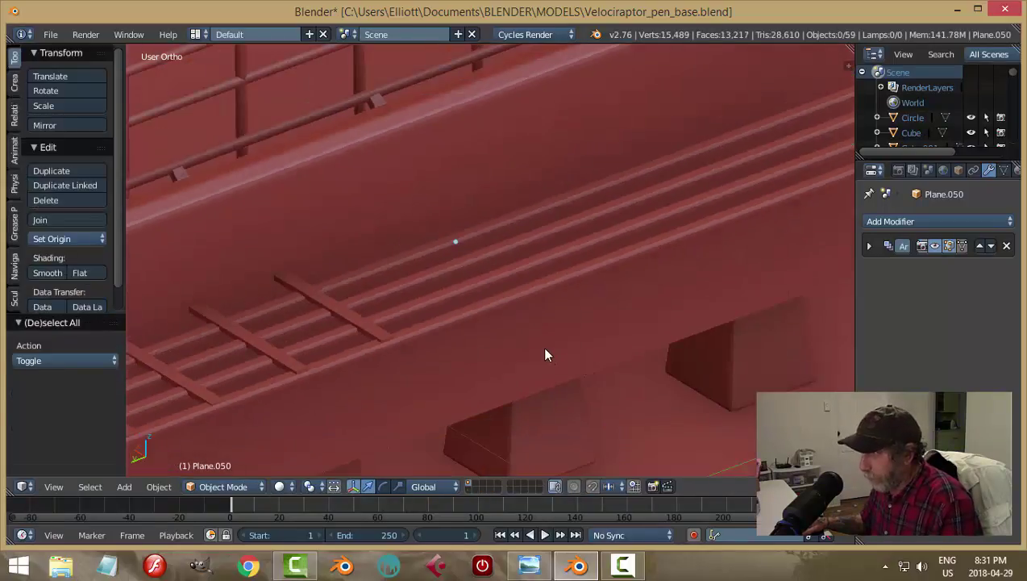
Select the arrayed crosspieces and apply their object transform
{"action": "right_click", "coordinate": [389, 311]}
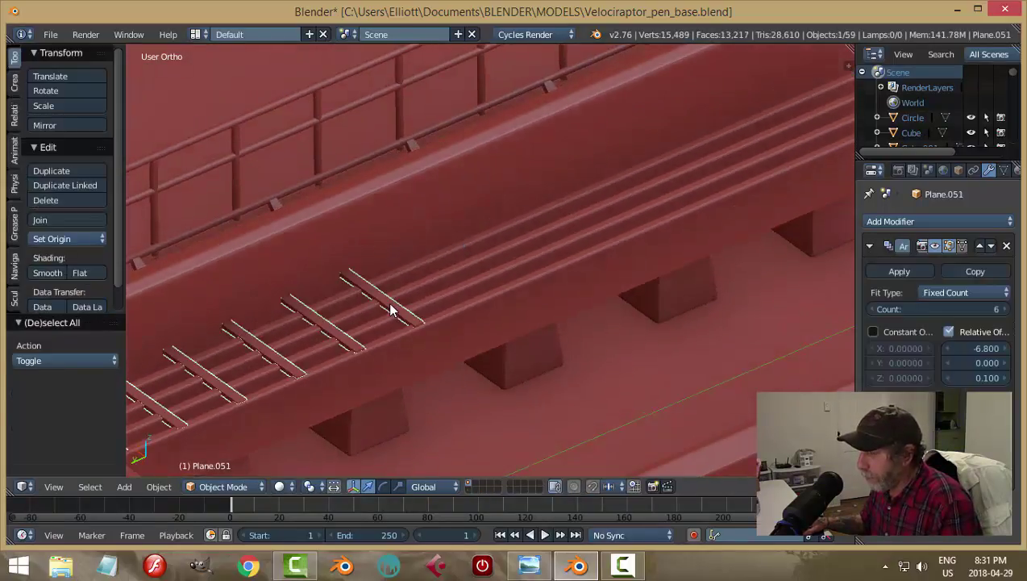
{"action": "middle_click_drag", "start_coordinate": [555, 336], "coordinate": [535, 364]}
{"action": "key", "text": "ctrl+a"}
{"action": "left_click", "coordinate": [528, 345]}
Bevel the original crosspiece's two long upper edges with 2 segments and an offset of about 0.003, finishing in Object Mode
{"action": "key", "text": "Tab"}
{"action": "left_click", "coordinate": [582, 357]}
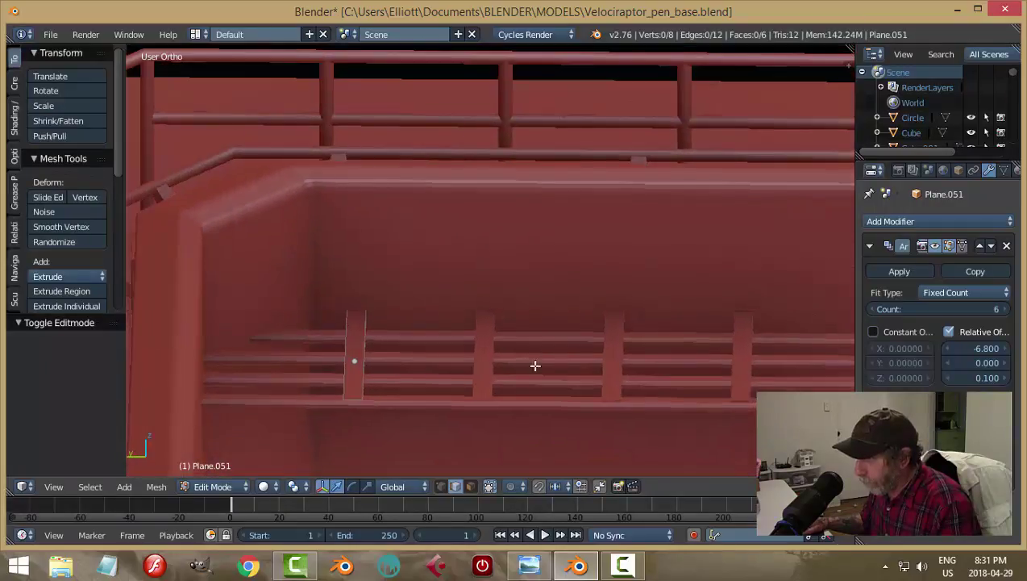
{"action": "scroll", "coordinate": [470, 381], "scroll_direction": "up", "scroll_amount": 3}
{"action": "right_click", "coordinate": [309, 382]}
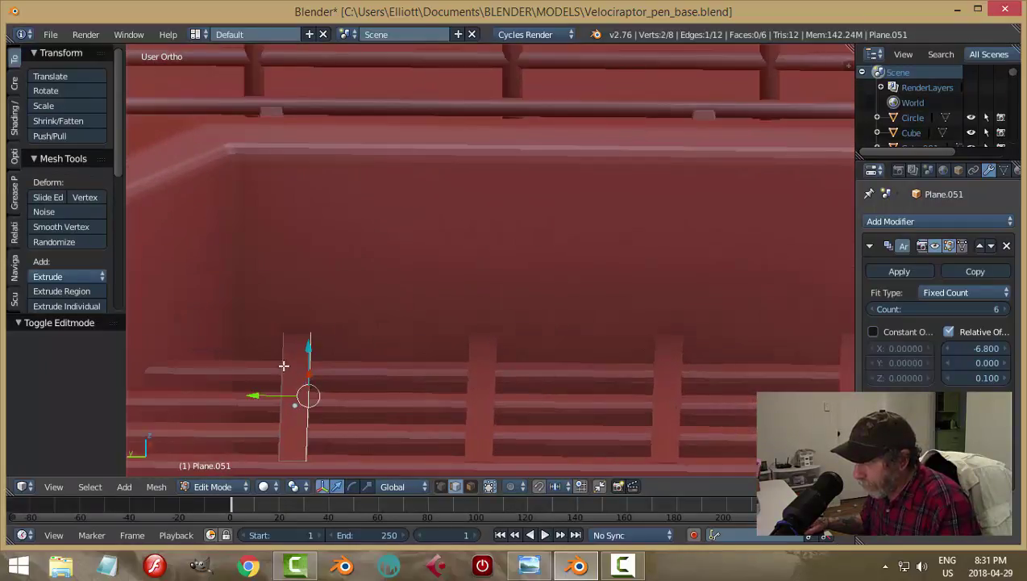
{"action": "right_click", "coordinate": [284, 365], "text": "shift"}
{"action": "middle_click_drag", "start_coordinate": [440, 415], "coordinate": [443, 378]}
{"action": "key", "text": "ctrl+b"}
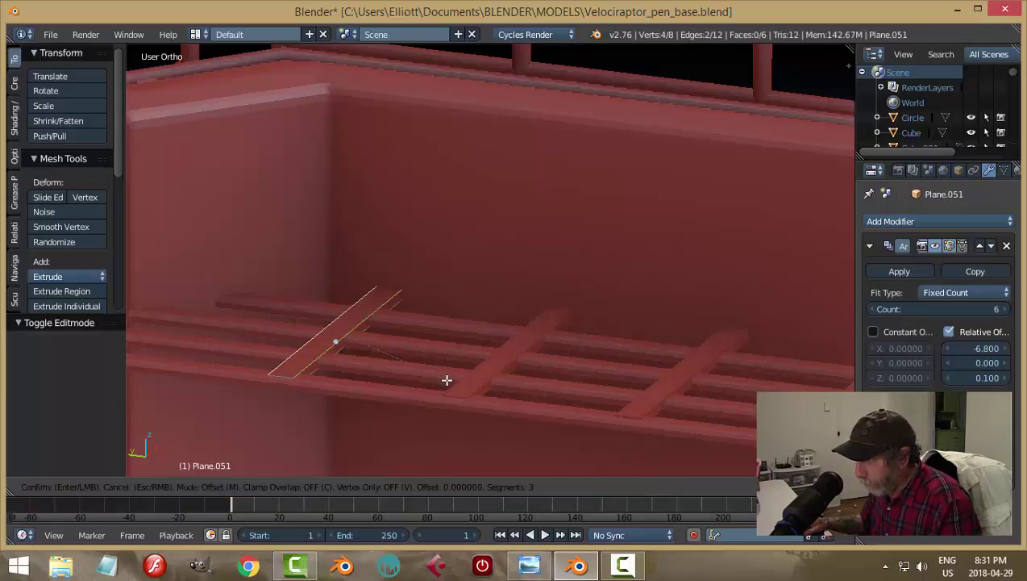
{"action": "scroll", "coordinate": [448, 382], "scroll_direction": "down", "scroll_amount": 2}
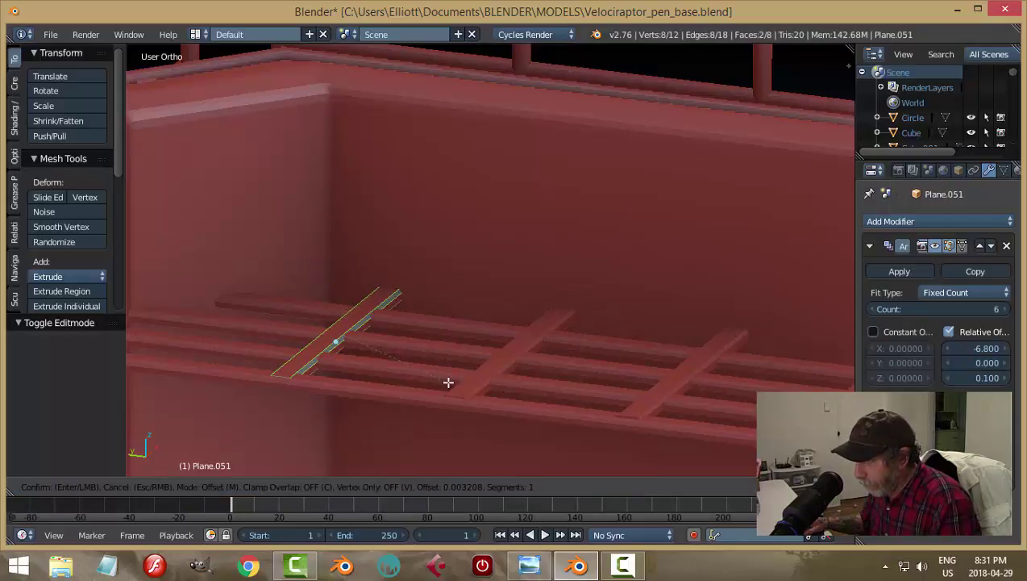
{"action": "scroll", "coordinate": [448, 382], "scroll_direction": "up", "scroll_amount": 1}
{"action": "left_click", "coordinate": [449, 382]}
{"action": "key", "text": "a"}
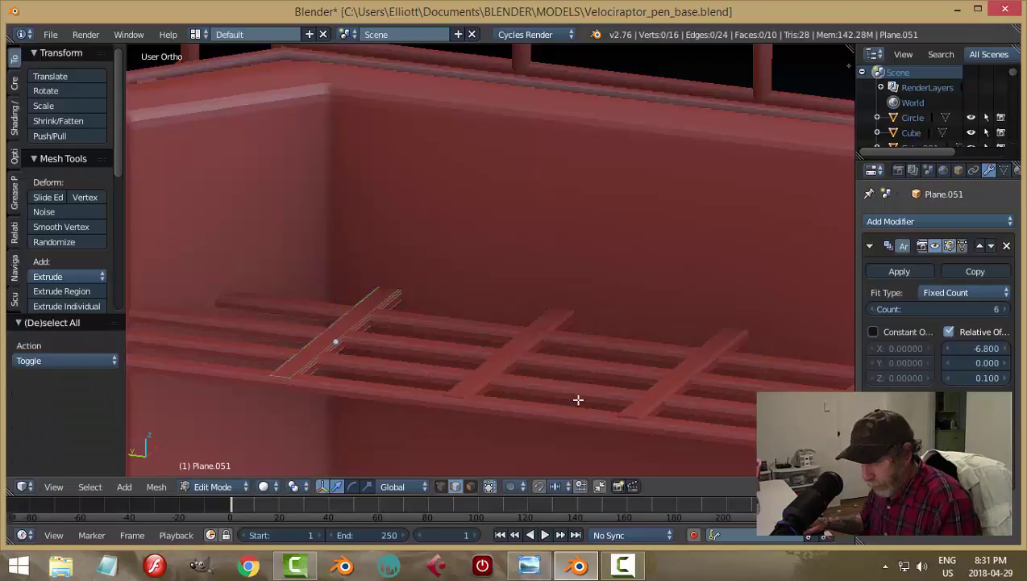
{"action": "key", "text": "Tab"}
Lower the crosspieces about 0.0009 along Z onto the slats and deselect them
{"action": "left_click", "coordinate": [472, 398]}
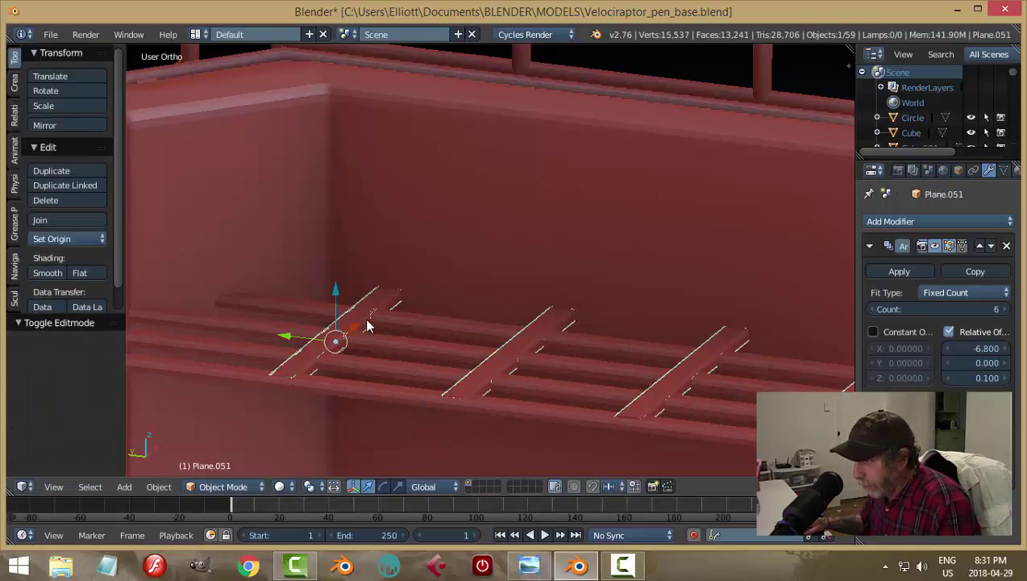
{"action": "left_click_drag", "start_coordinate": [339, 300], "coordinate": [341, 310]}
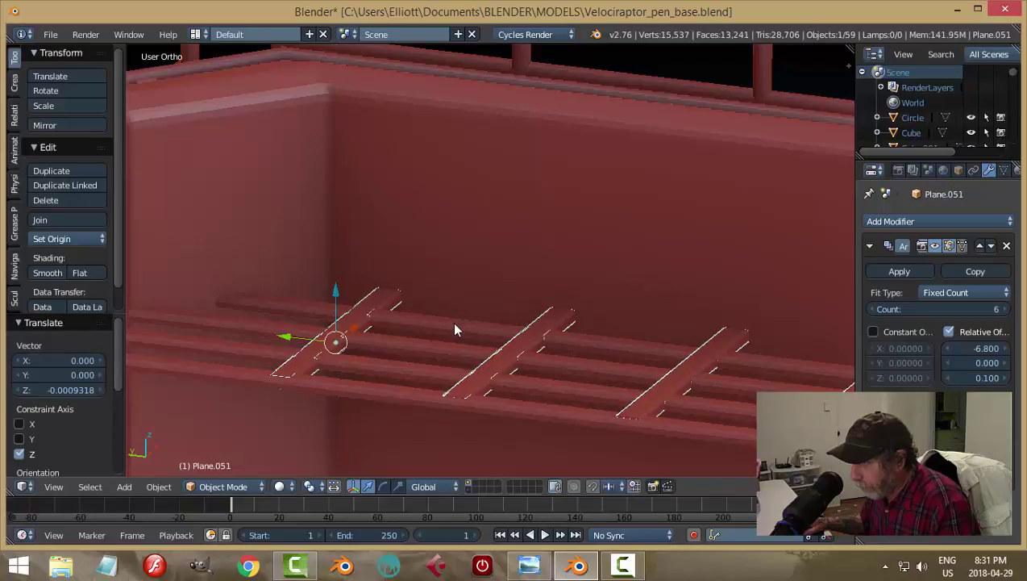
{"action": "key", "text": "a"}
Set the relative Z offset of the crosspieces' Array modifier to 0
{"action": "middle_click_drag", "start_coordinate": [454, 327], "coordinate": [464, 337]}
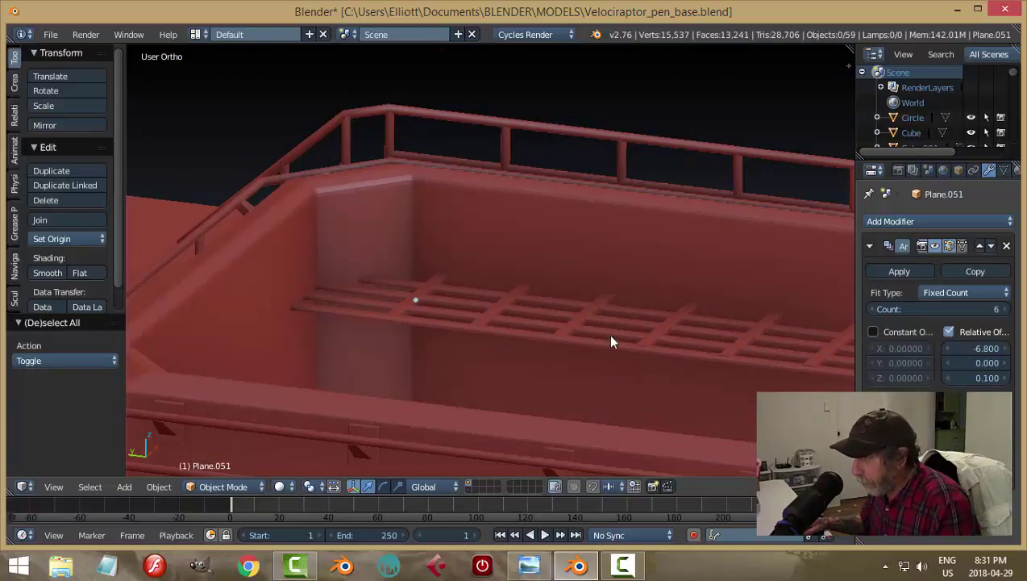
{"action": "middle_click_drag", "start_coordinate": [610, 339], "coordinate": [589, 347]}
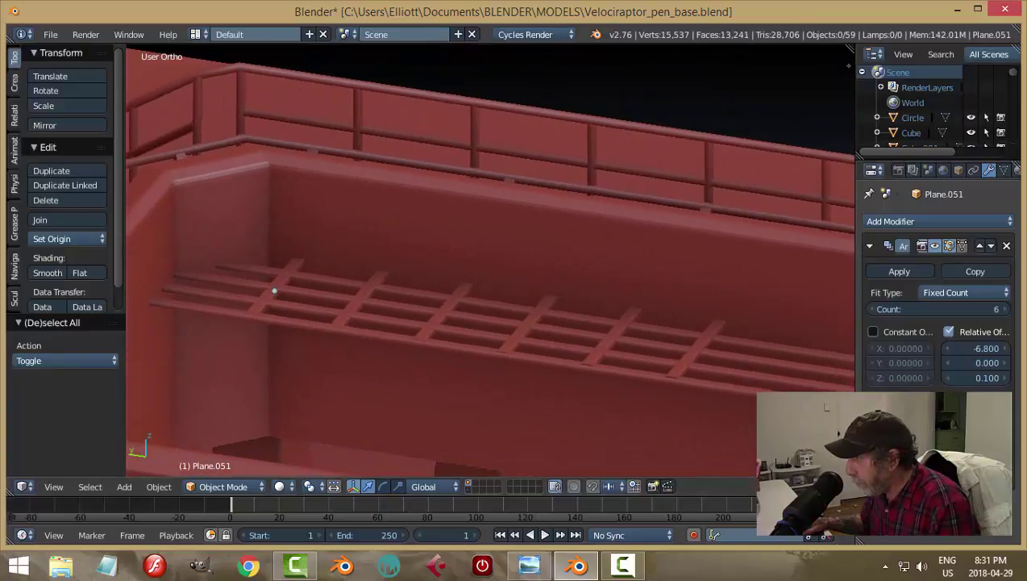
{"action": "left_click", "coordinate": [986, 379]}
{"action": "type", "text": "0"}
{"action": "key", "text": "Return"}
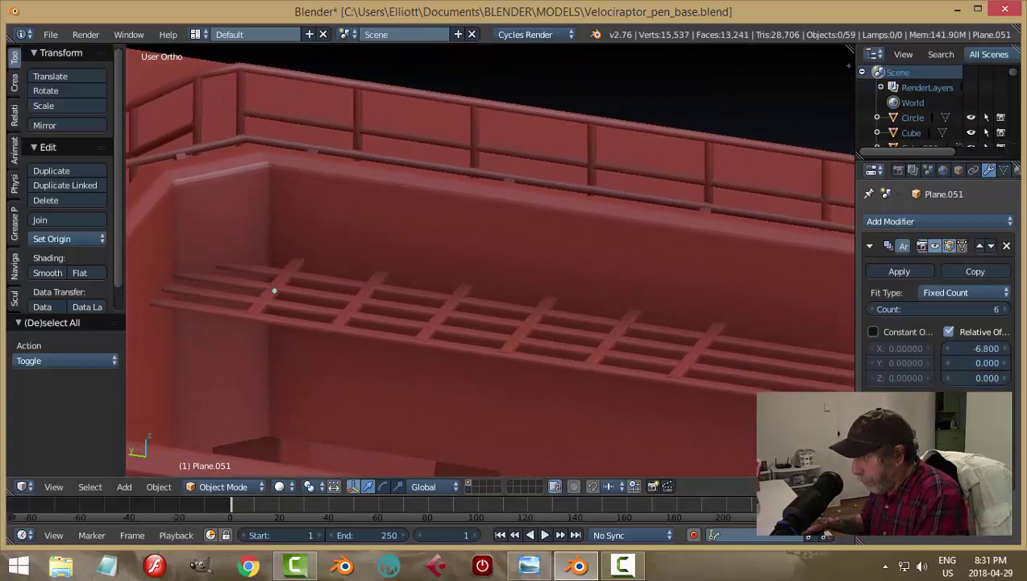
Try a tiny move of the crosspieces relative to the slats, undo it, and deselect everything
{"action": "middle_click_drag", "start_coordinate": [607, 406], "coordinate": [431, 384]}
{"action": "scroll", "coordinate": [548, 380], "scroll_direction": "up", "scroll_amount": 4}
{"action": "right_click", "coordinate": [567, 362]}
{"action": "key", "text": "g"}
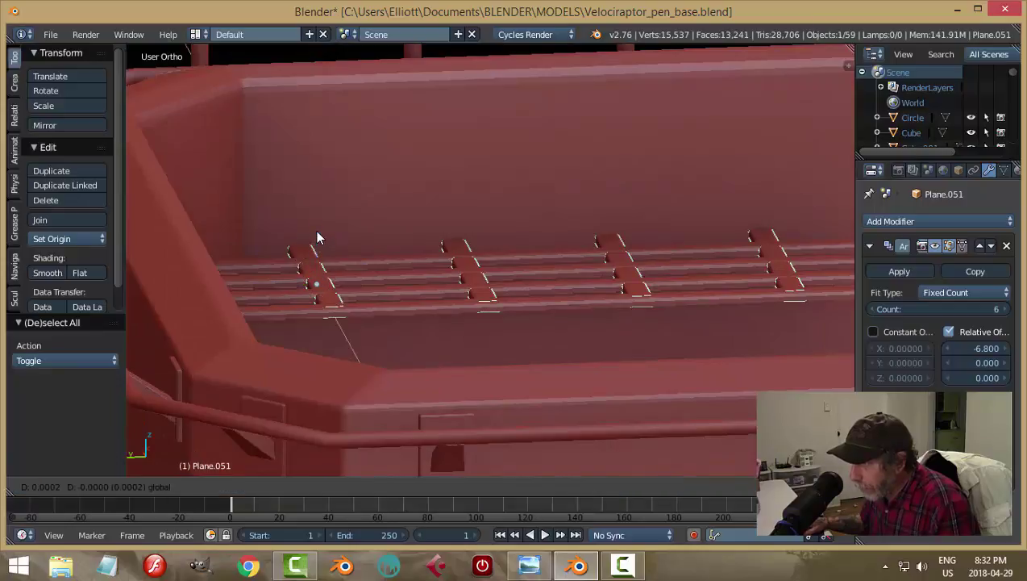
{"action": "left_click_drag", "start_coordinate": [316, 226], "coordinate": [317, 224], "text": "shift"}
{"action": "key", "text": "ctrl+z"}
{"action": "middle_click_drag", "start_coordinate": [479, 295], "coordinate": [494, 326]}
{"action": "scroll", "coordinate": [449, 269], "scroll_direction": "down", "scroll_amount": 2}
{"action": "key", "text": "a"}
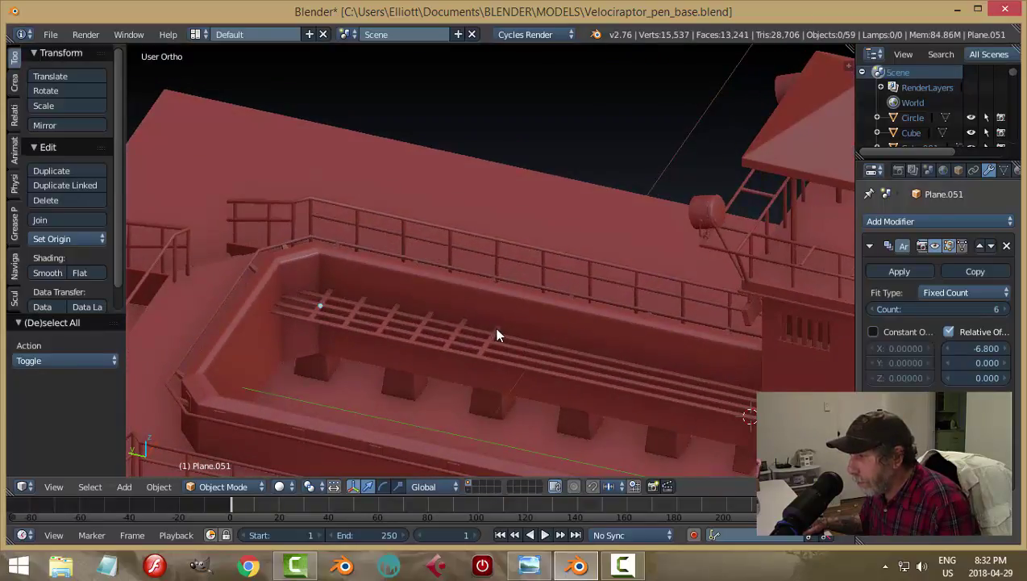
Select the crosspieces and set their Array count to 14 so they run along the slats
{"action": "right_click", "coordinate": [498, 333]}
{"action": "right_click", "coordinate": [499, 332]}
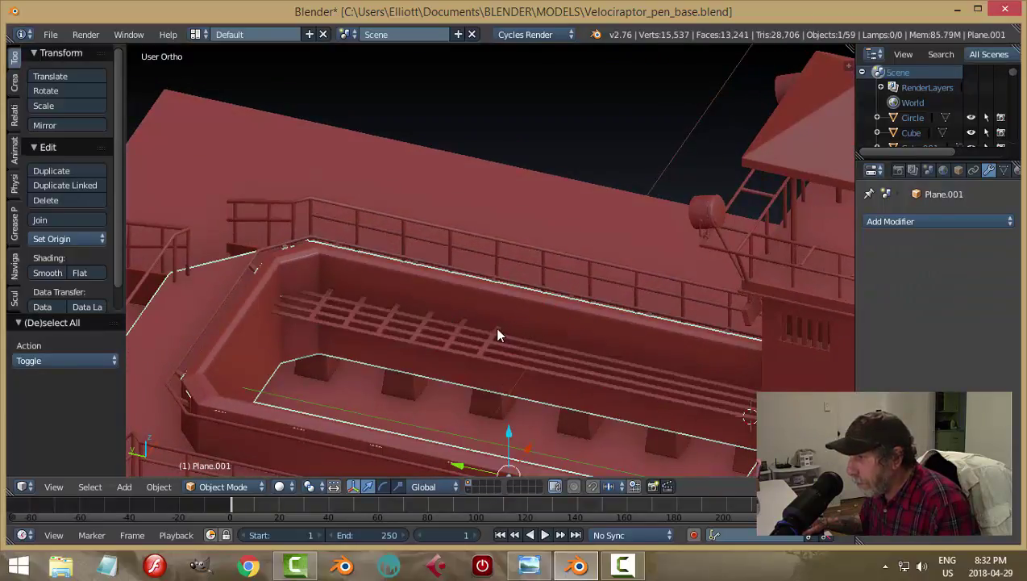
{"action": "right_click", "coordinate": [498, 333]}
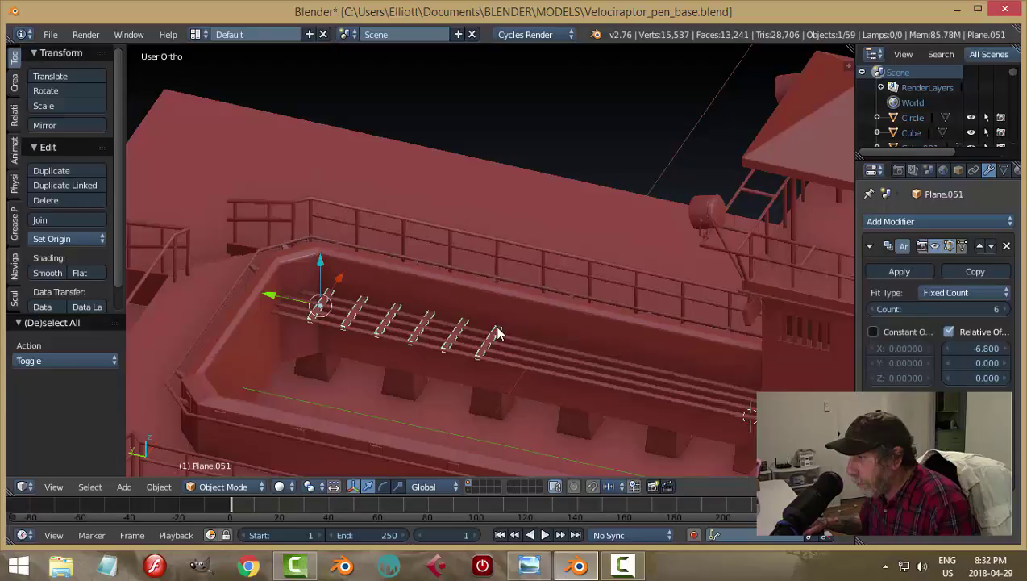
{"action": "left_click", "coordinate": [1005, 310]}
{"action": "left_click", "coordinate": [1006, 310]}
{"action": "middle_click_drag", "start_coordinate": [500, 344], "coordinate": [726, 290]}
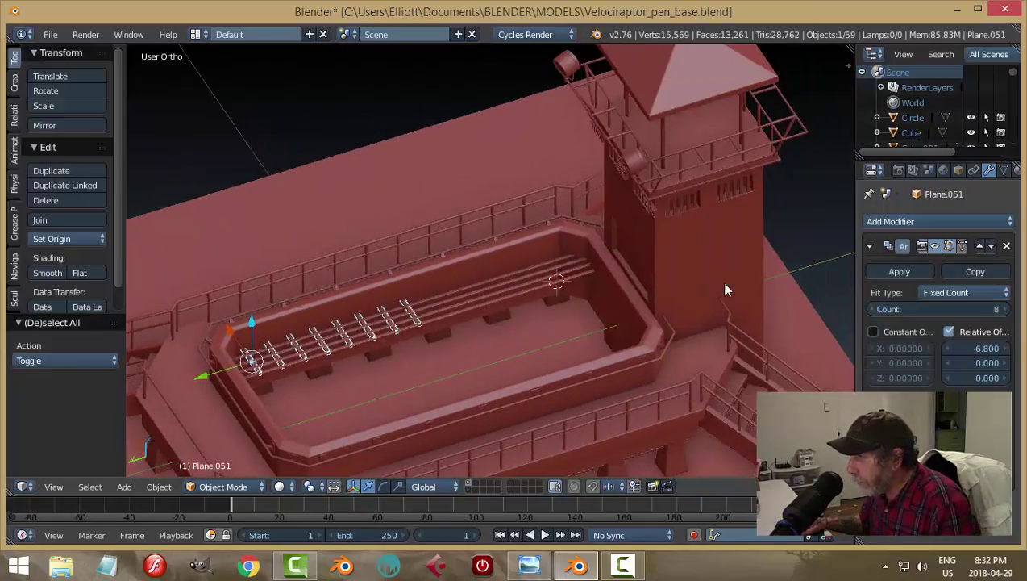
{"action": "left_click", "coordinate": [1006, 311]}
{"action": "left_click", "coordinate": [1006, 311]}
{"action": "left_click", "coordinate": [1007, 311]}
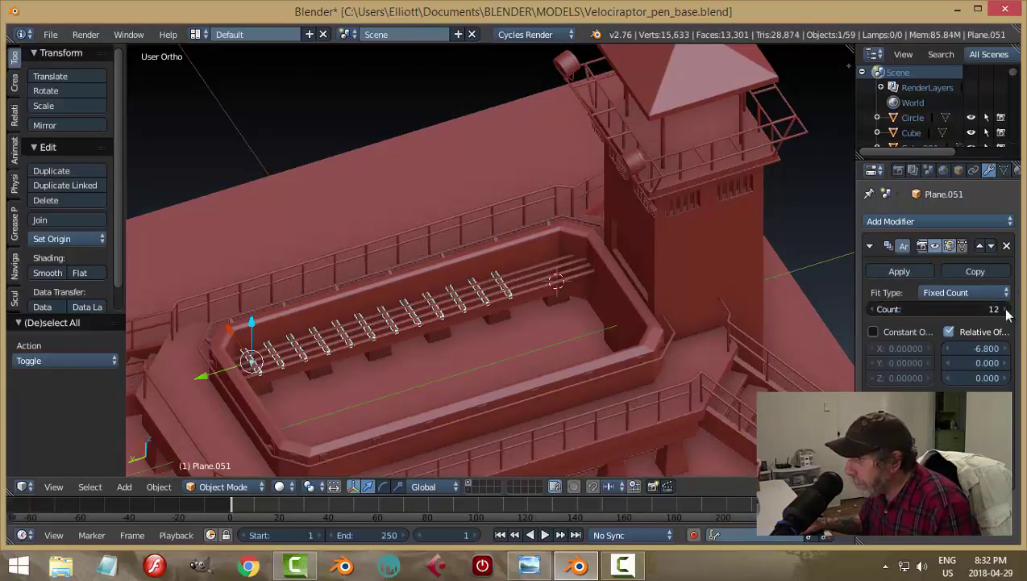
{"action": "left_click", "coordinate": [1006, 309]}
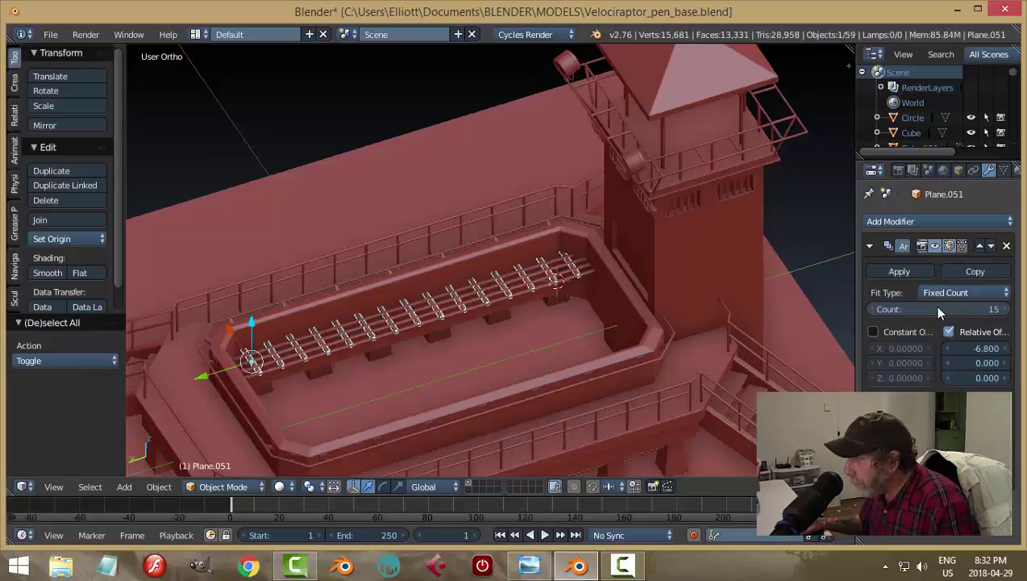
{"action": "left_click", "coordinate": [877, 309]}
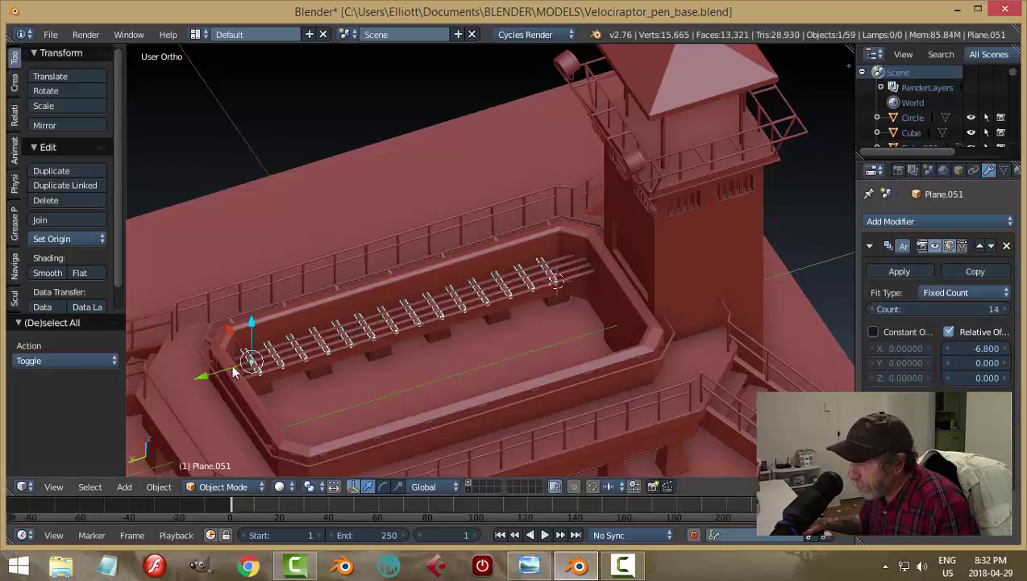
Move the crosspieces about -0.05 along Y and deselect them
{"action": "left_click_drag", "start_coordinate": [201, 377], "coordinate": [206, 375]}
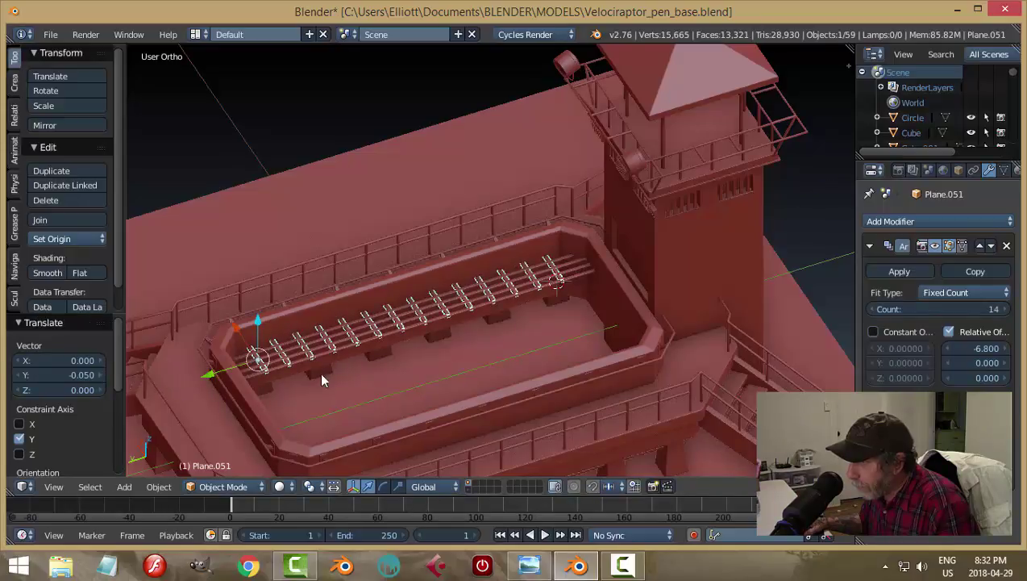
{"action": "key", "text": "a"}
{"action": "middle_click_drag", "start_coordinate": [337, 362], "coordinate": [493, 319]}
{"action": "scroll", "coordinate": [494, 323], "scroll_direction": "up", "scroll_amount": 3}
{"action": "scroll", "coordinate": [495, 329], "scroll_direction": "up", "scroll_amount": 2}
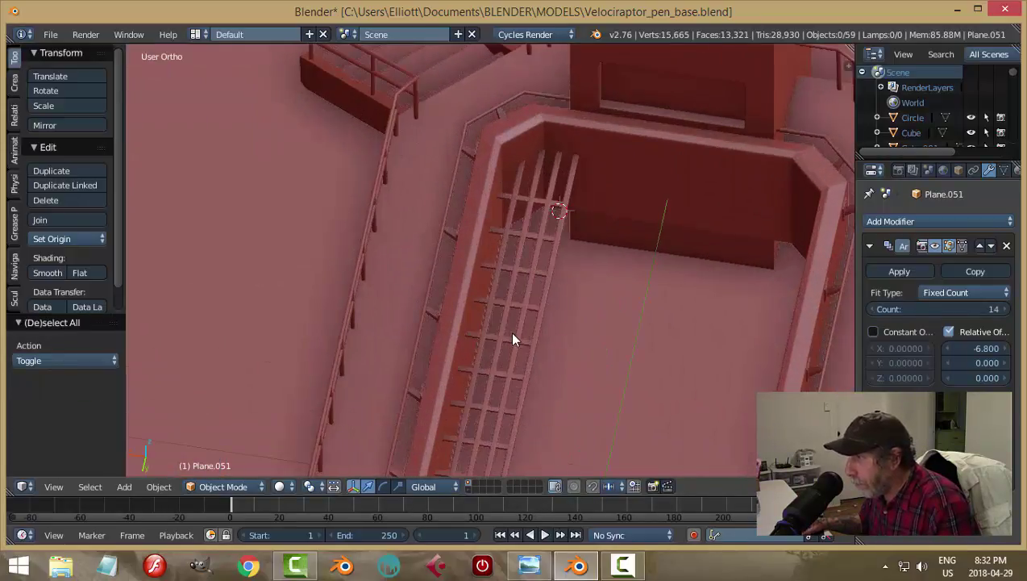
{"action": "scroll", "coordinate": [514, 340], "scroll_direction": "down", "scroll_amount": 1}
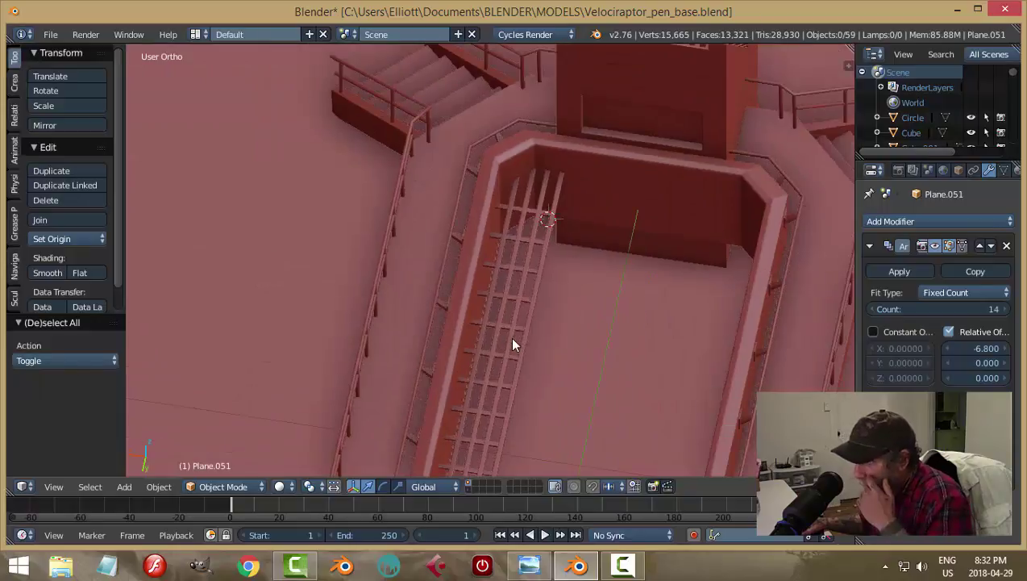
Select the crosspieces and long slats together, move them slightly along X toward the pen's side wall, and deselect
{"action": "right_click", "coordinate": [503, 209]}
{"action": "right_click", "coordinate": [518, 202], "text": "shift"}
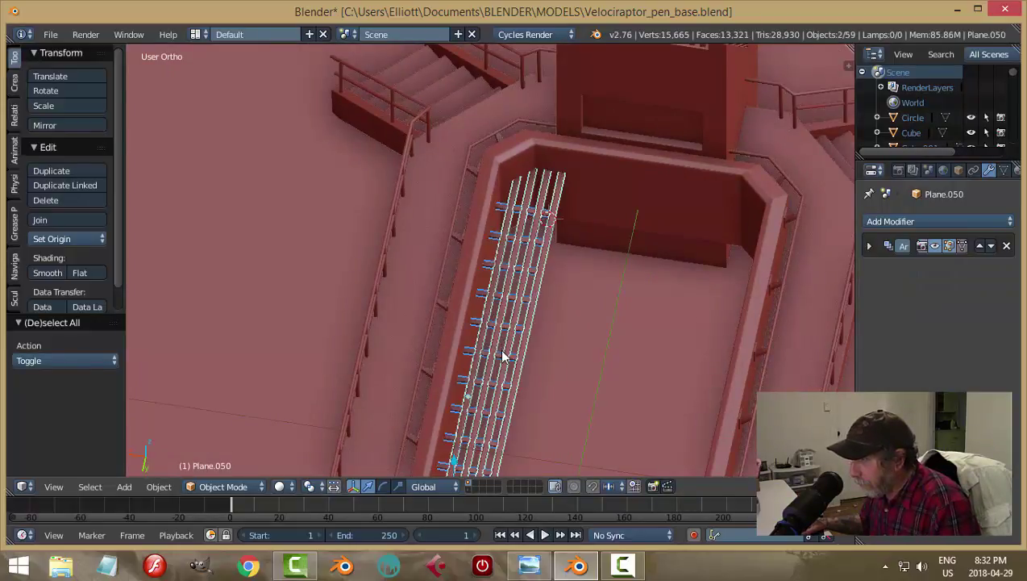
{"action": "scroll", "coordinate": [502, 371], "scroll_direction": "down", "scroll_amount": 2}
{"action": "scroll", "coordinate": [411, 393], "scroll_direction": "up", "scroll_amount": 6}
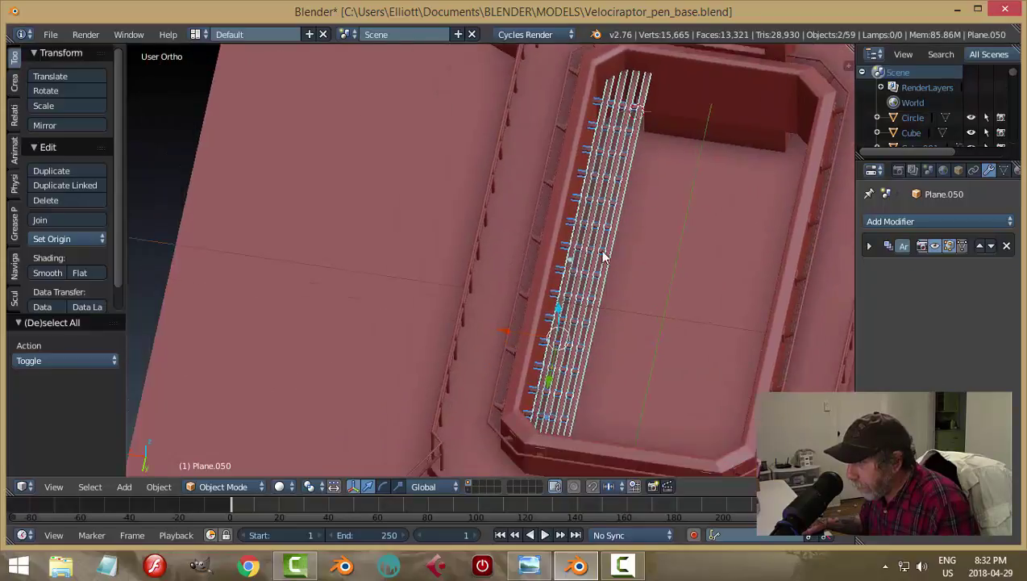
{"action": "left_click_drag", "start_coordinate": [542, 352], "coordinate": [538, 350]}
{"action": "key", "text": "a"}
{"action": "scroll", "coordinate": [644, 367], "scroll_direction": "down", "scroll_amount": 3}
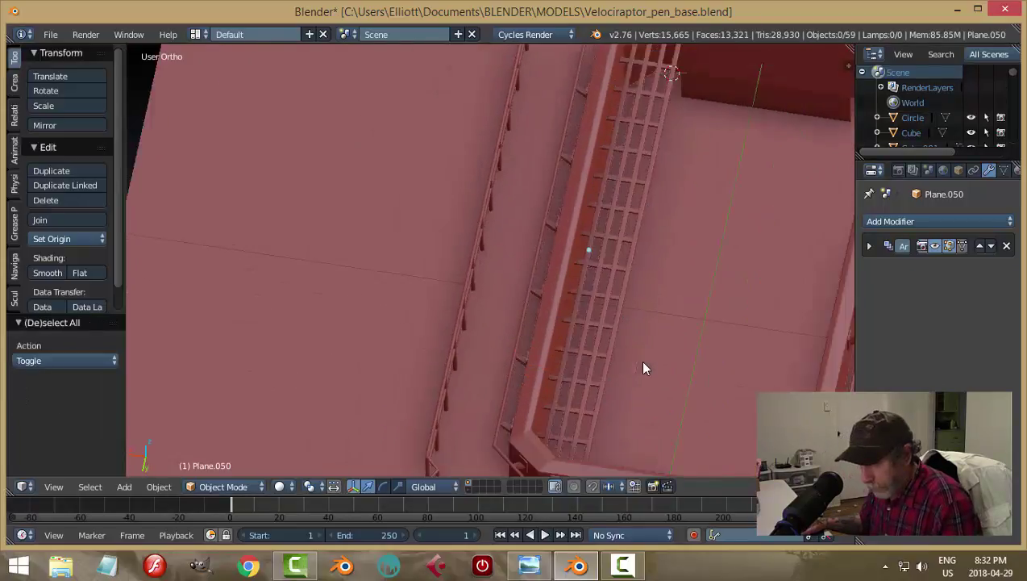
Set the crosspieces' Array count to 15 and move them about 0.085 along Y
{"action": "middle_click_drag", "start_coordinate": [571, 357], "coordinate": [648, 294]}
{"action": "right_click", "coordinate": [666, 255]}
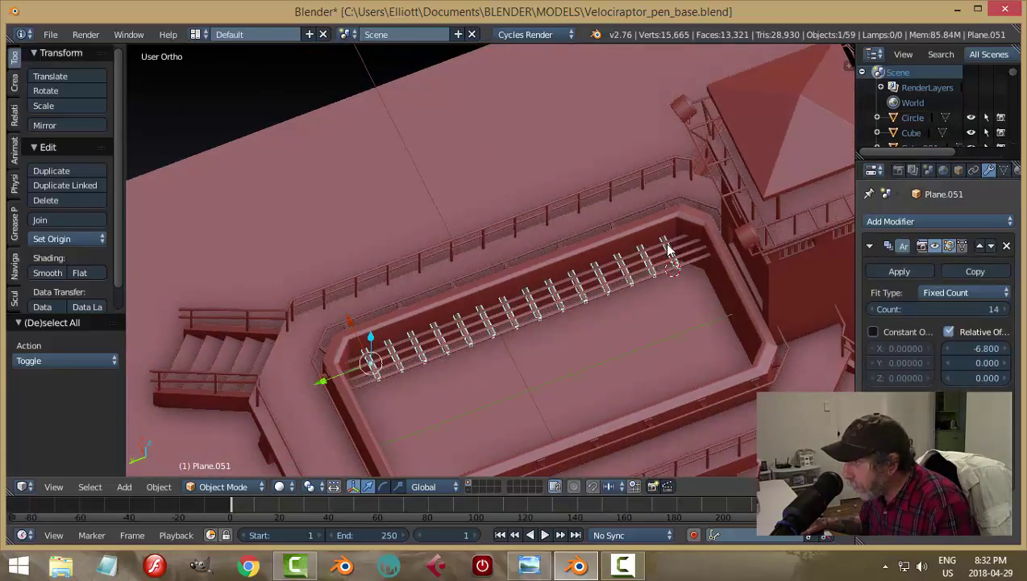
{"action": "left_click", "coordinate": [1008, 309]}
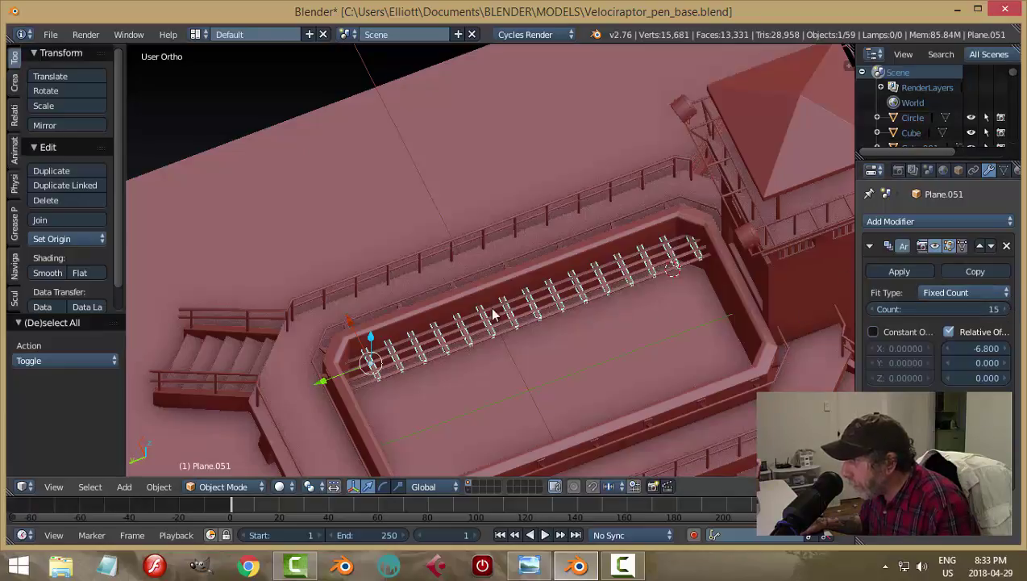
{"action": "left_click_drag", "start_coordinate": [324, 381], "coordinate": [311, 383]}
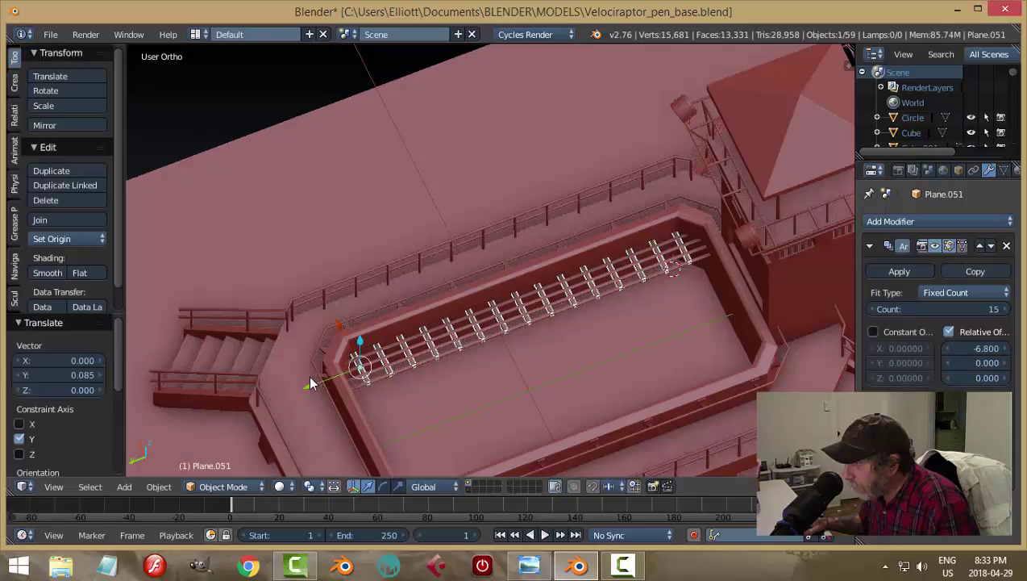
Set the crosspieces' relative X offset to -6.700, adjust their position slightly along Y, and deselect them
{"action": "left_click", "coordinate": [1004, 349]}
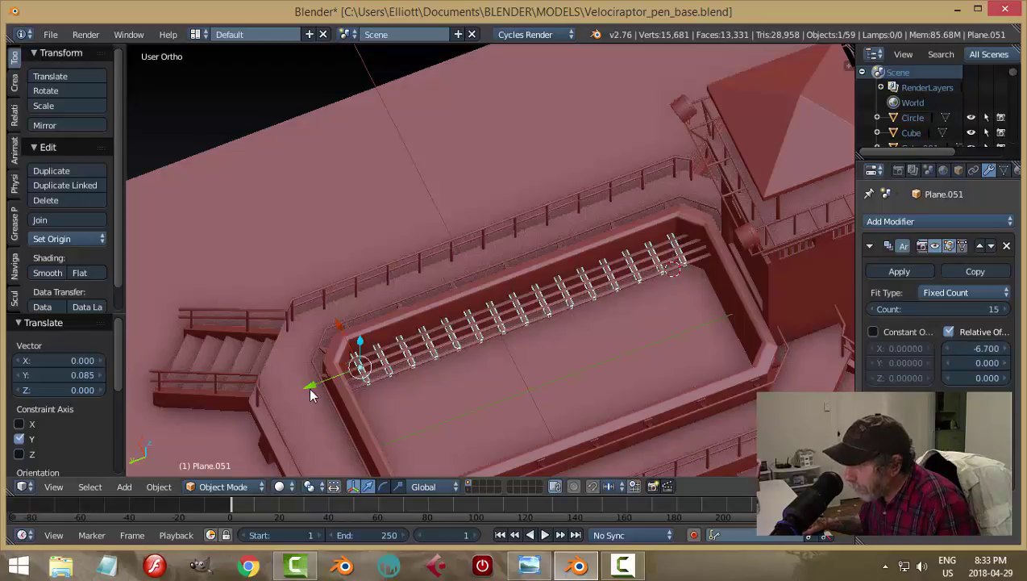
{"action": "left_click_drag", "start_coordinate": [309, 387], "coordinate": [311, 382]}
{"action": "key", "text": "a"}
{"action": "middle_click_drag", "start_coordinate": [515, 373], "coordinate": [589, 328]}
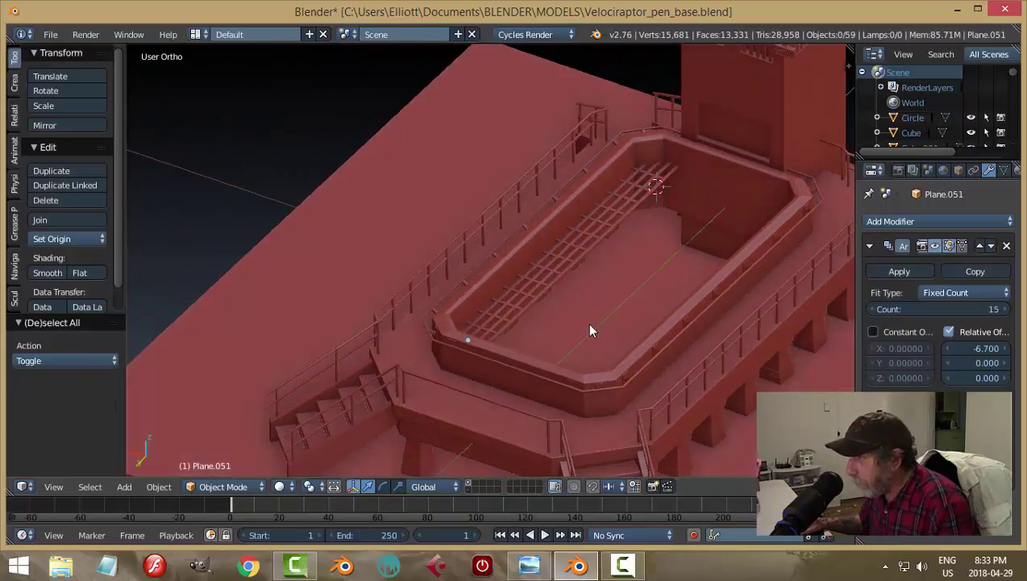
Also show the layer that holds the wired fence posts around the pen
{"action": "left_click", "coordinate": [468, 489], "text": "shift"}
{"action": "middle_click_drag", "start_coordinate": [613, 350], "coordinate": [530, 354]}
{"action": "scroll", "coordinate": [511, 352], "scroll_direction": "up", "scroll_amount": 5}
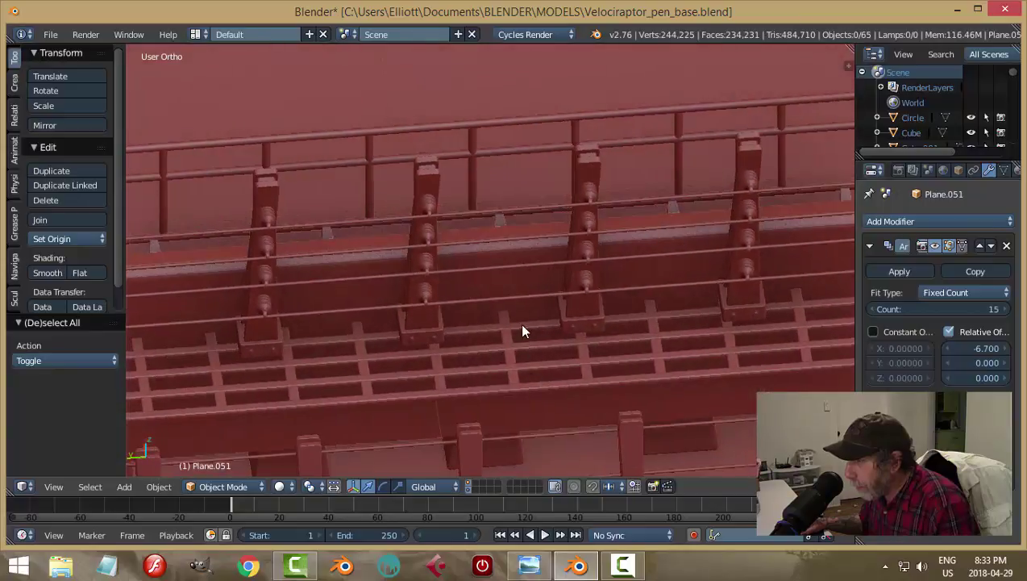
Select the slats and crosspieces together, lower them about 0.009 along Z below the fence posts' brackets, and deselect
{"action": "right_click", "coordinate": [513, 350]}
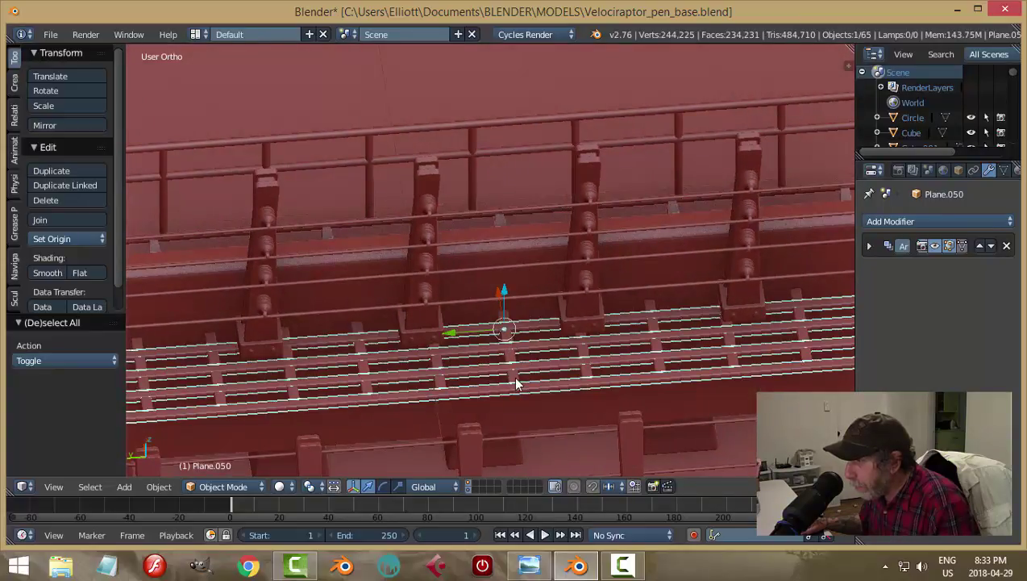
{"action": "right_click", "coordinate": [554, 376], "text": "shift"}
{"action": "middle_click_drag", "start_coordinate": [562, 372], "coordinate": [554, 359]}
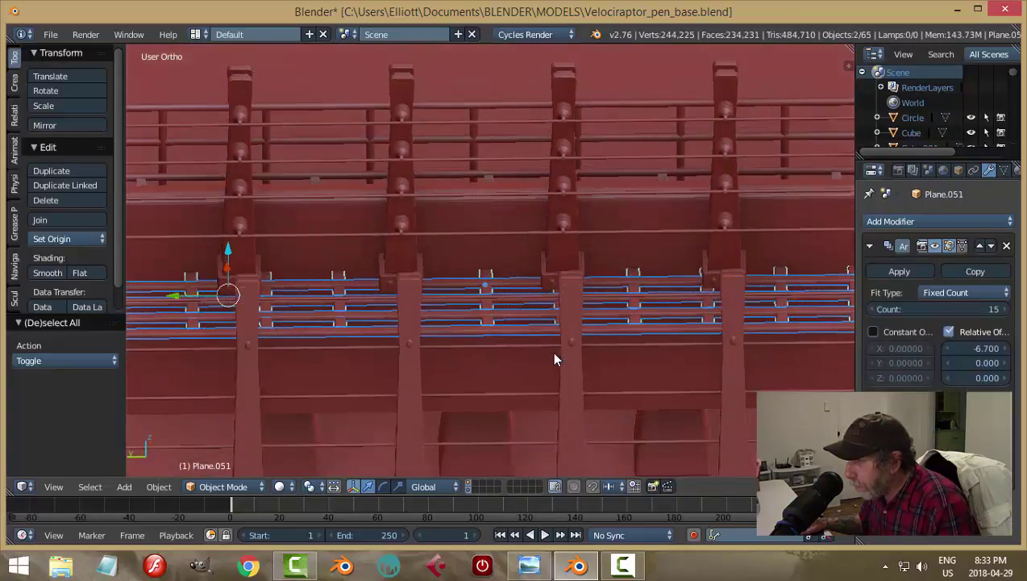
{"action": "left_click", "coordinate": [227, 252]}
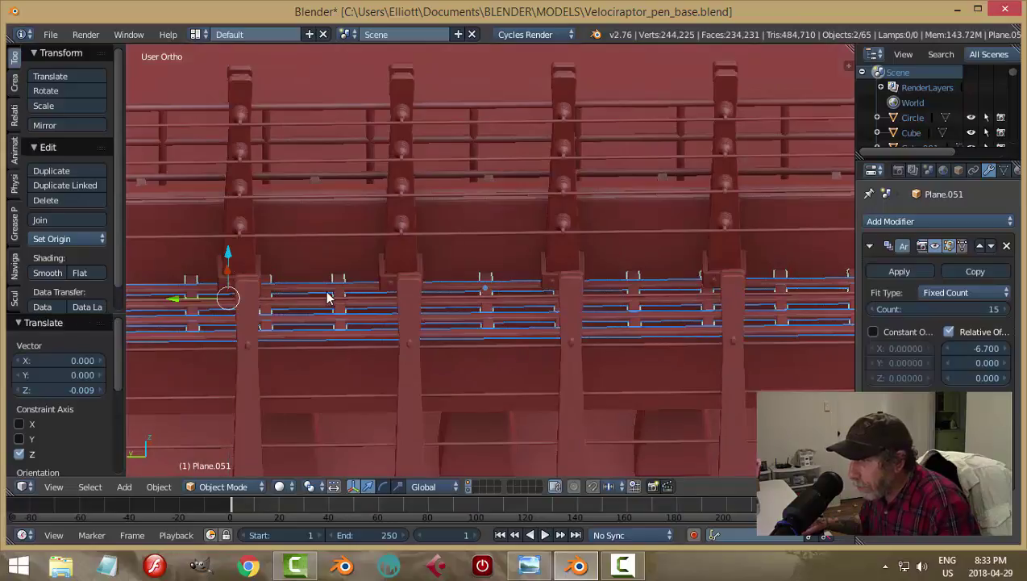
{"action": "key", "text": "a"}
{"action": "middle_click_drag", "start_coordinate": [344, 305], "coordinate": [629, 259]}
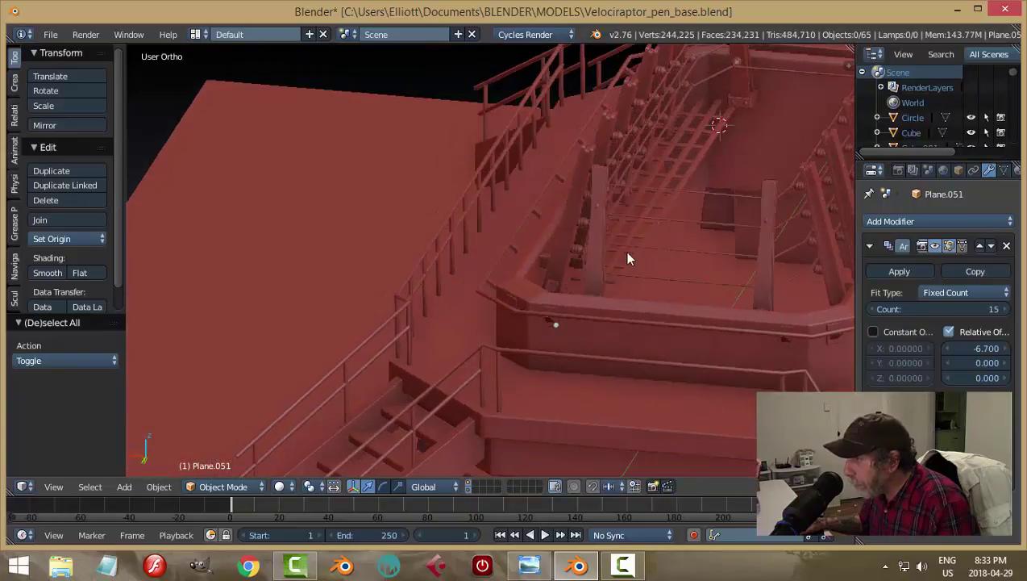
{"action": "mouse_move", "coordinate": [666, 202]}
{"action": "middle_mouse_down"}
{"action": "mouse_move", "coordinate": [668, 191]}
{"action": "mouse_move", "coordinate": [658, 219]}
{"action": "middle_mouse_up"}
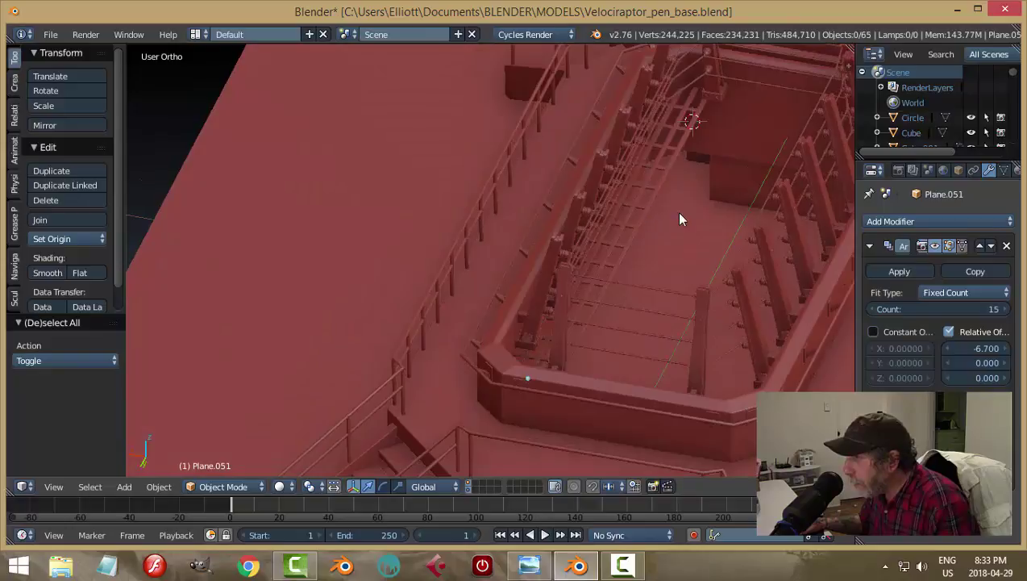
Set the slats' Array count to 5 and deselect them
{"action": "right_click", "coordinate": [678, 213]}
{"action": "left_click", "coordinate": [871, 246]}
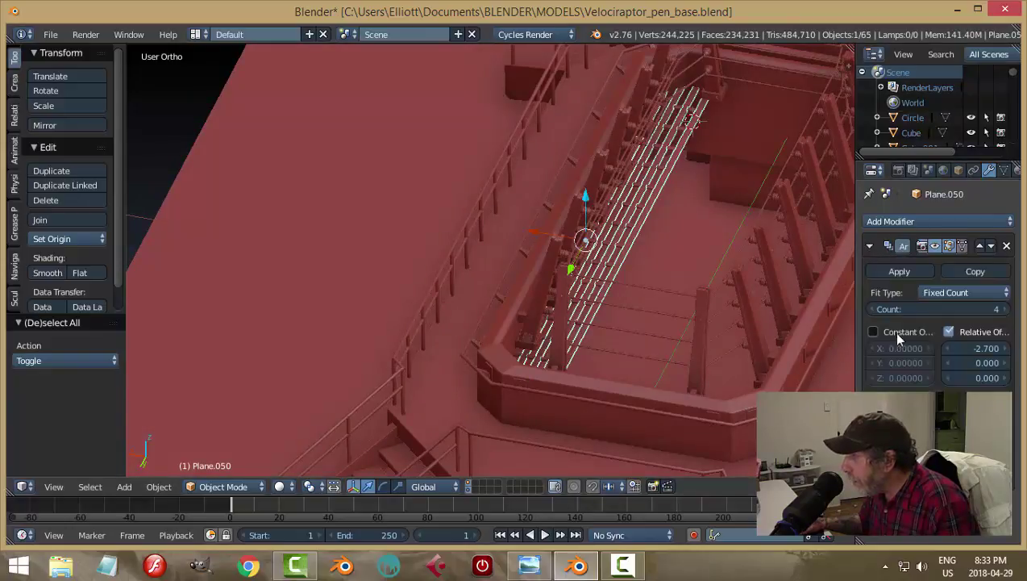
{"action": "left_click", "coordinate": [1006, 309]}
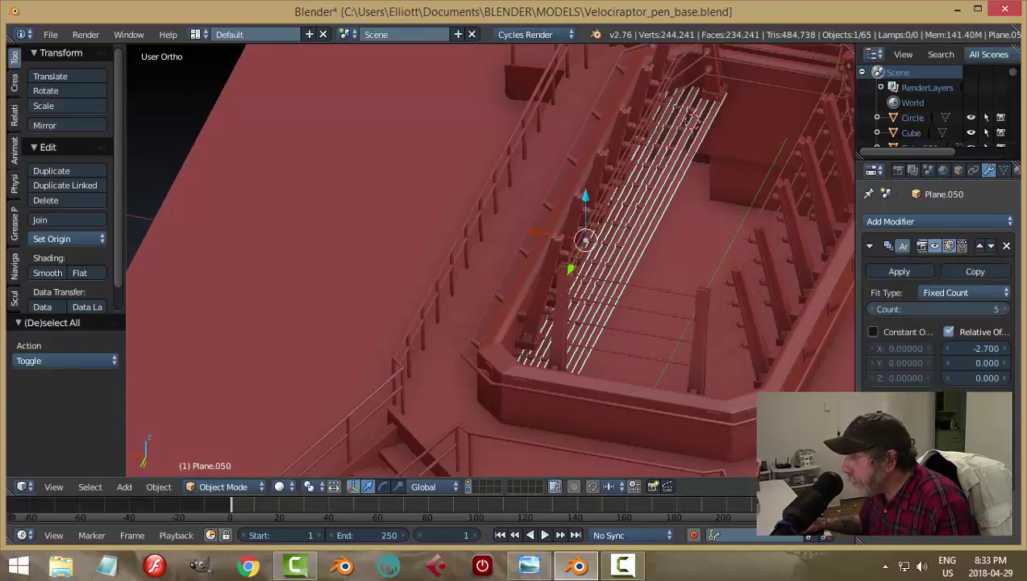
{"action": "key", "text": "a"}
Open the arrayed crosspiece's mesh for editing in wireframe shading with vertex selection mode
{"action": "scroll", "coordinate": [638, 260], "scroll_direction": "up", "scroll_amount": 3}
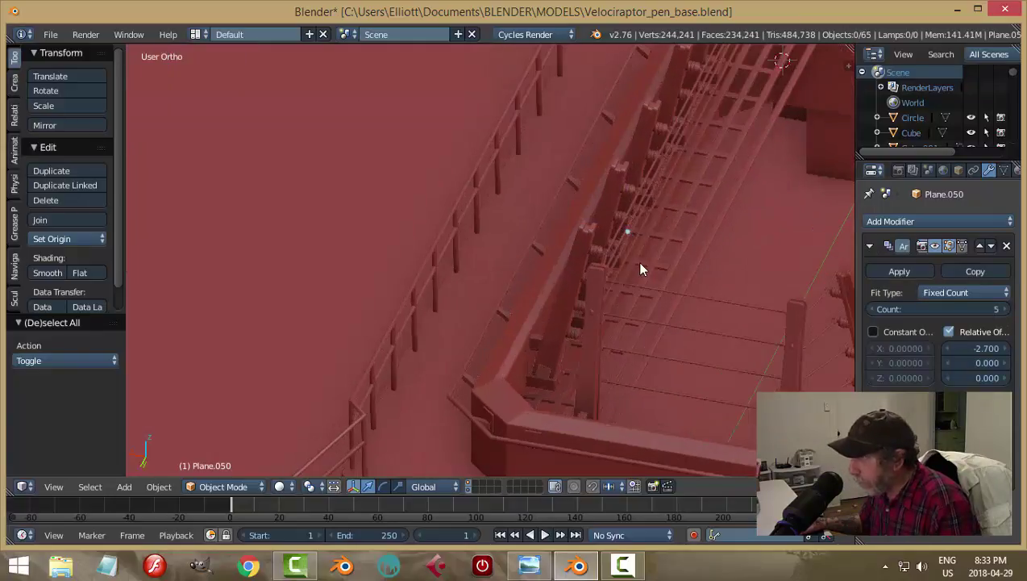
{"action": "right_click", "coordinate": [666, 273]}
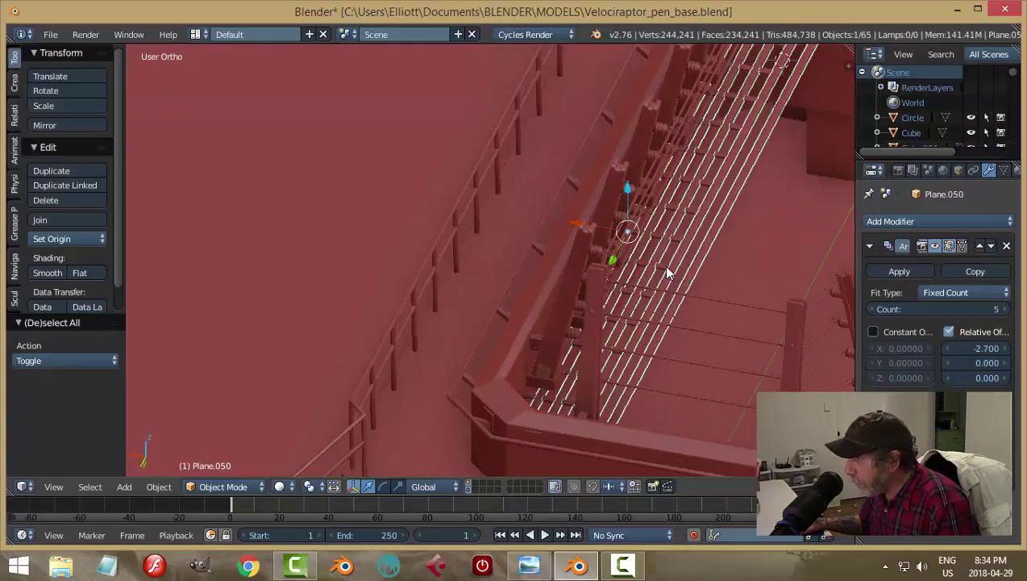
{"action": "right_click", "coordinate": [693, 281]}
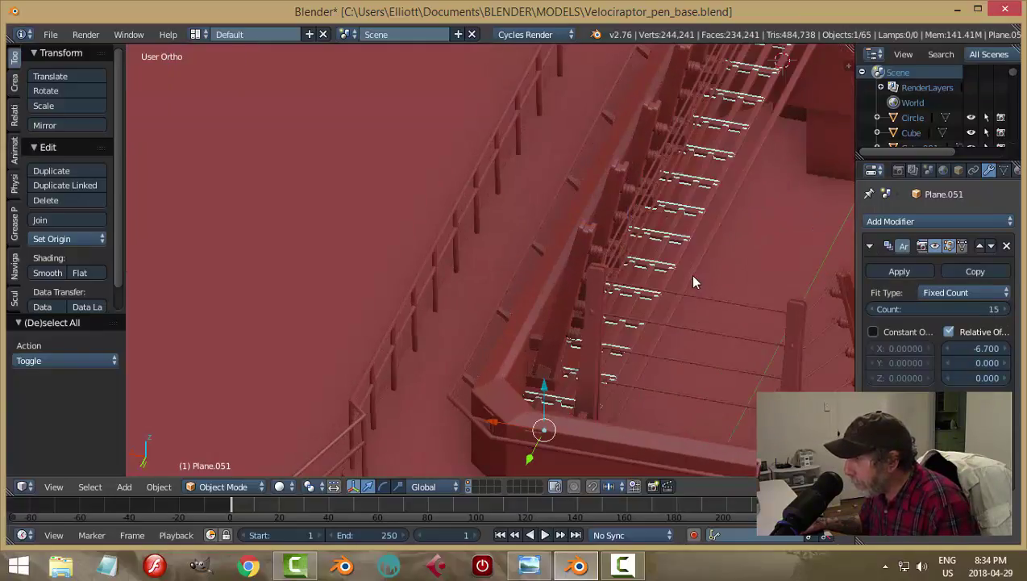
{"action": "middle_click_drag", "start_coordinate": [683, 271], "coordinate": [444, 279]}
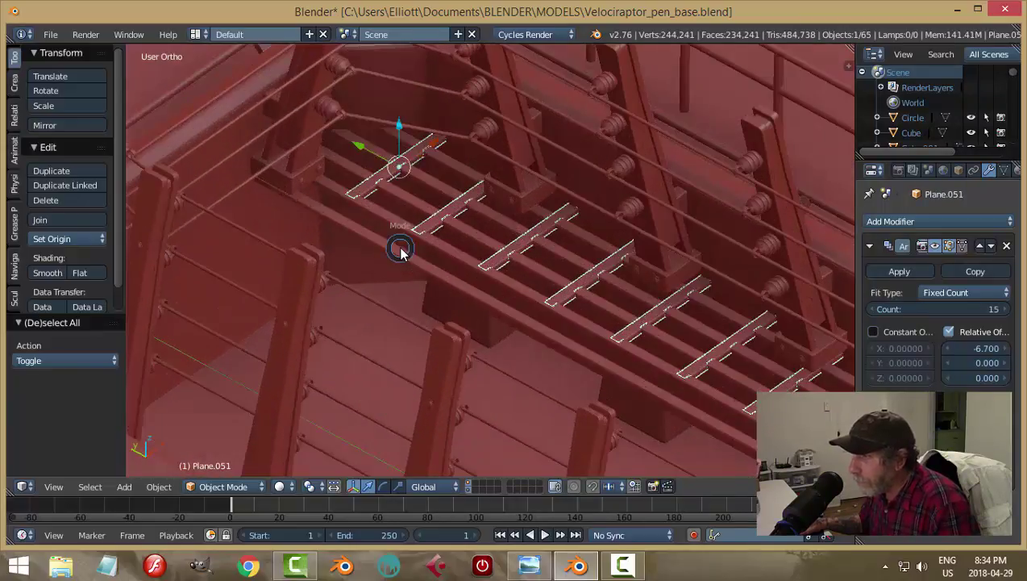
{"action": "left_click", "coordinate": [511, 259]}
{"action": "scroll", "coordinate": [337, 255], "scroll_direction": "up", "scroll_amount": 4}
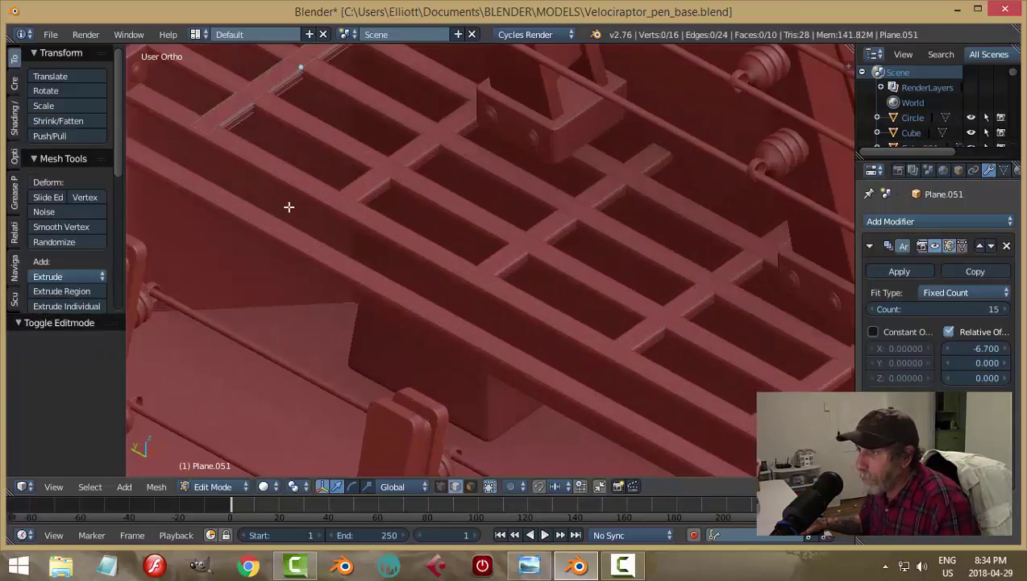
{"action": "key", "text": "z"}
{"action": "left_click", "coordinate": [290, 206]}
{"action": "middle_click_drag", "start_coordinate": [243, 190], "coordinate": [368, 264]}
{"action": "key", "text": "ctrl+Tab"}
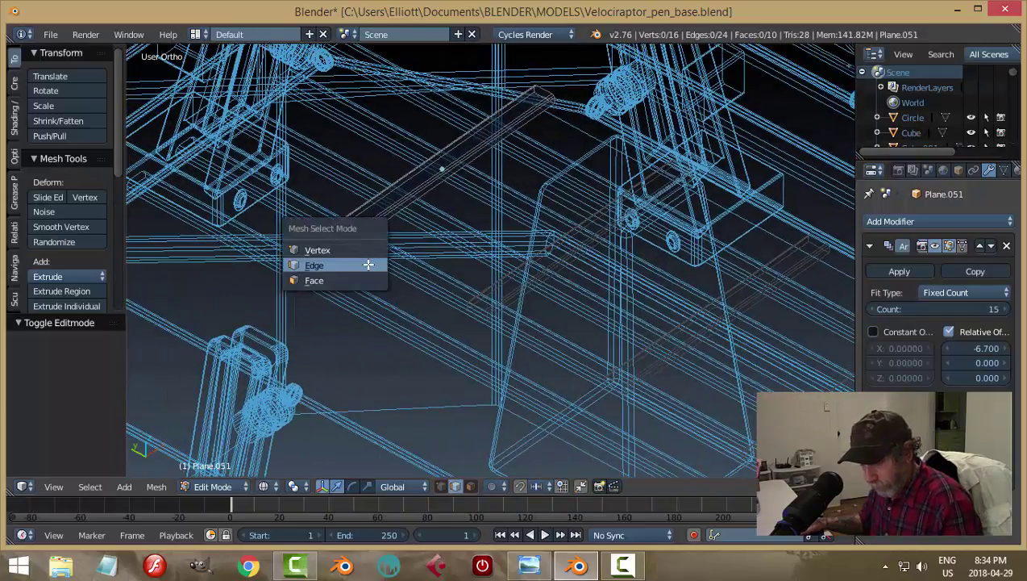
{"action": "left_click", "coordinate": [318, 248]}
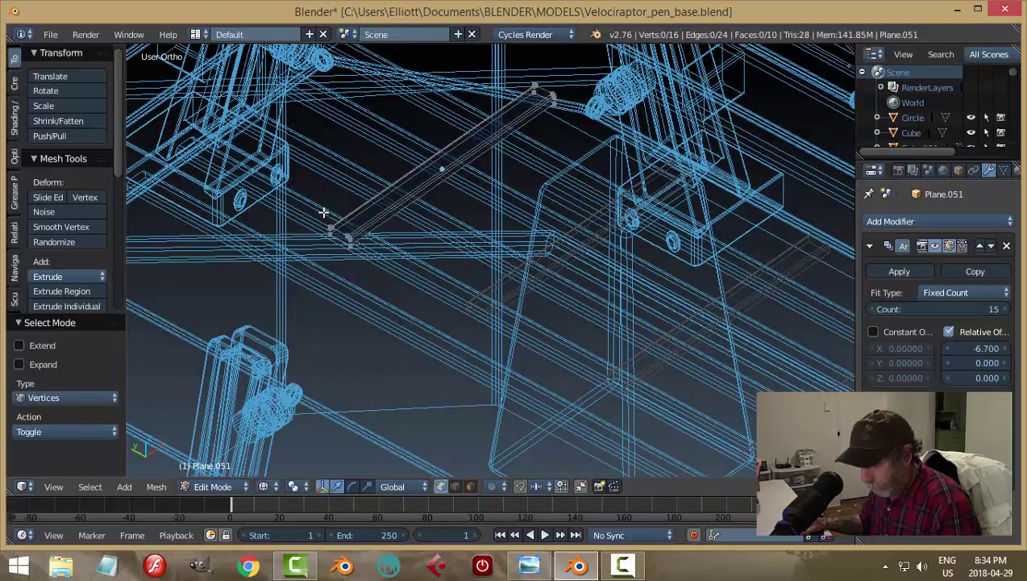
Extend the crosspieces to the added slat by moving their inner end vertices about -0.068 along X in solid shading, then return to Object Mode
{"action": "key", "text": "b"}
{"action": "left_click_drag", "start_coordinate": [339, 202], "coordinate": [391, 282]}
{"action": "key", "text": "z"}
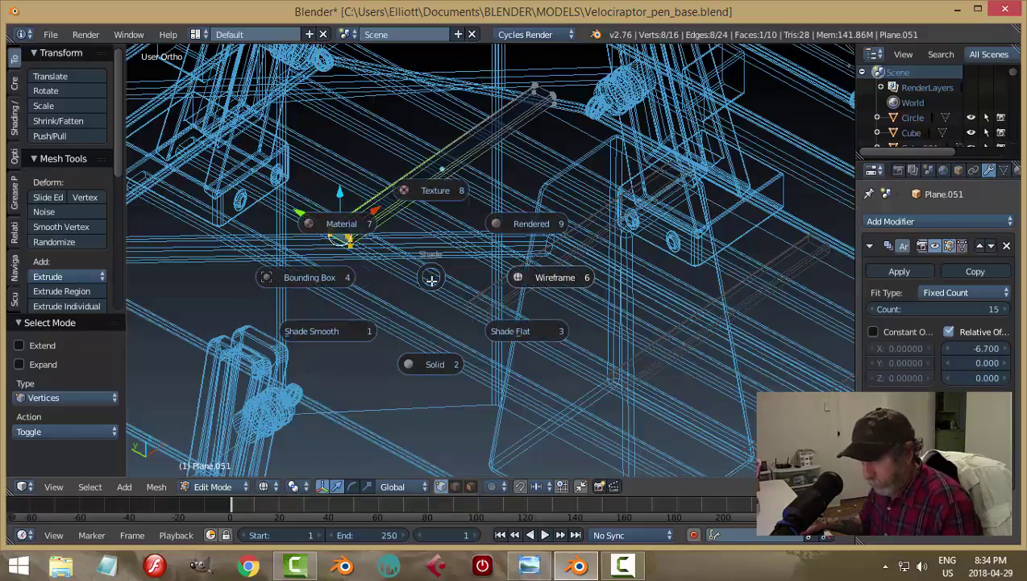
{"action": "left_click", "coordinate": [442, 309]}
{"action": "mouse_move", "coordinate": [489, 299]}
{"action": "middle_mouse_down"}
{"action": "mouse_move", "coordinate": [465, 271]}
{"action": "mouse_move", "coordinate": [452, 289]}
{"action": "mouse_move", "coordinate": [425, 236]}
{"action": "middle_mouse_up"}
{"action": "key", "text": "g"}
{"action": "key", "text": "x"}
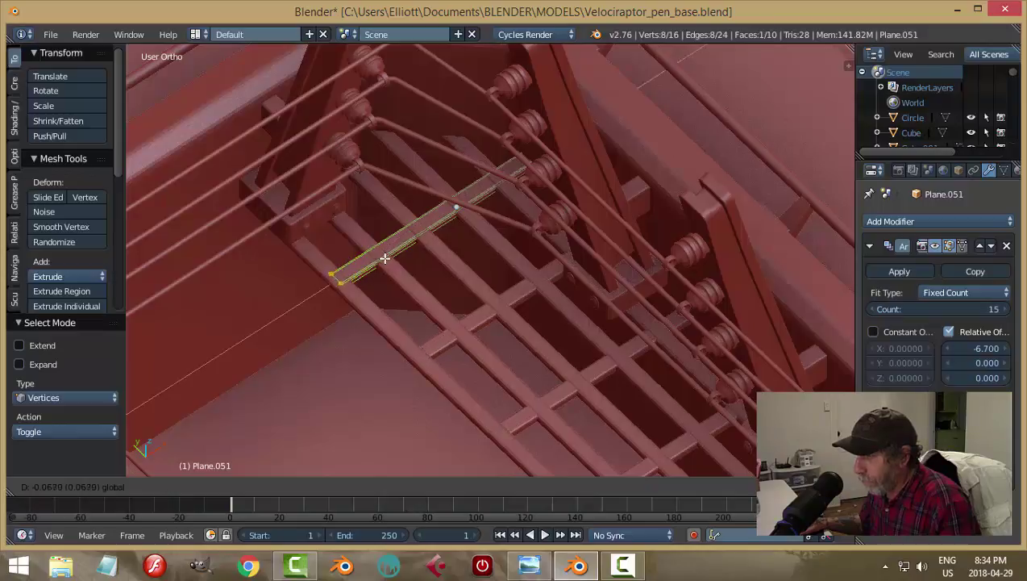
{"action": "left_click", "coordinate": [388, 258]}
{"action": "key", "text": "a"}
{"action": "key", "text": "Tab"}
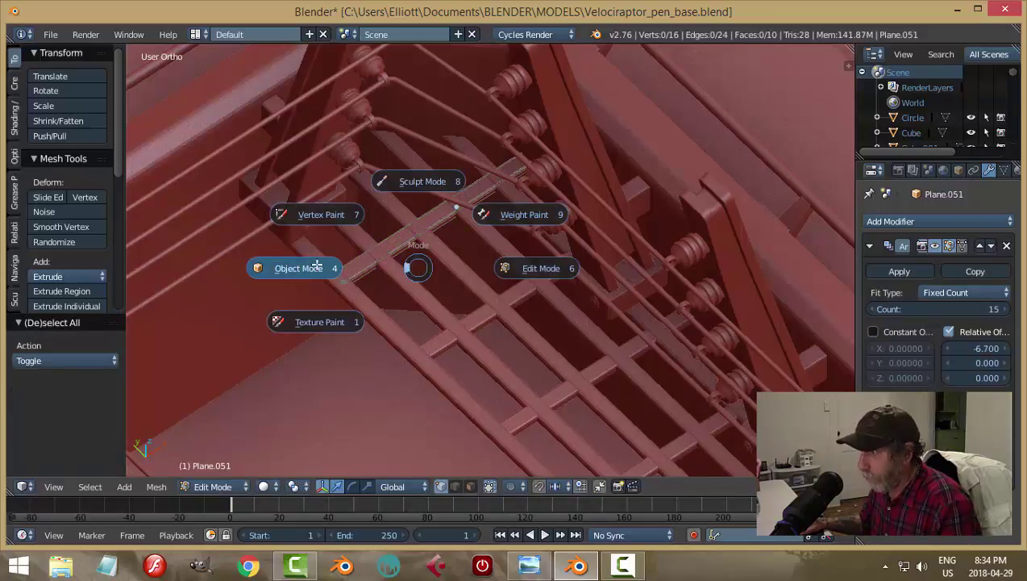
{"action": "key", "text": "a"}
Apply the Array modifier on the slats and on the crosspieces
{"action": "scroll", "coordinate": [437, 318], "scroll_direction": "down", "scroll_amount": 4}
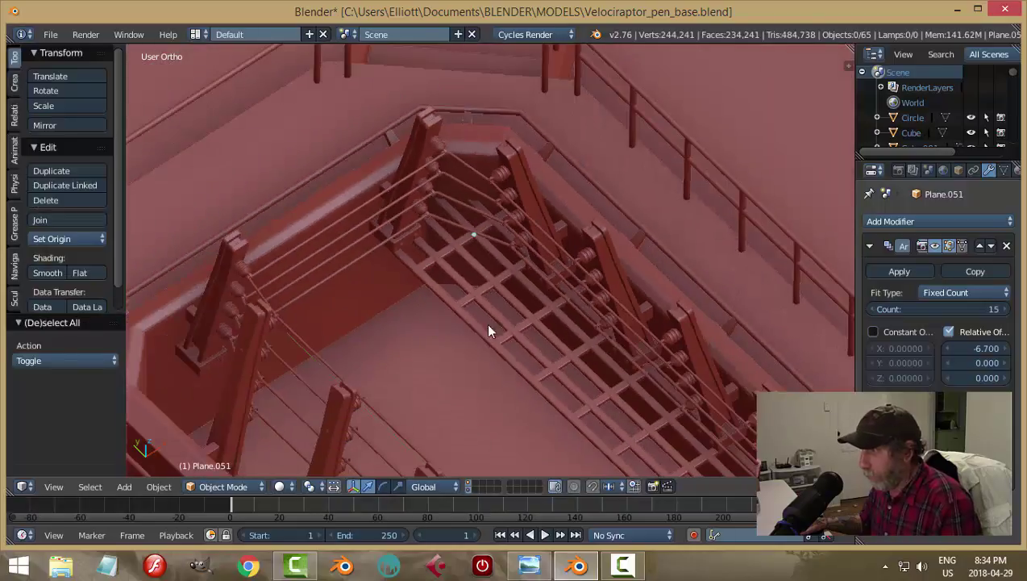
{"action": "middle_click_drag", "start_coordinate": [487, 324], "coordinate": [688, 283]}
{"action": "scroll", "coordinate": [700, 236], "scroll_direction": "down", "scroll_amount": 2}
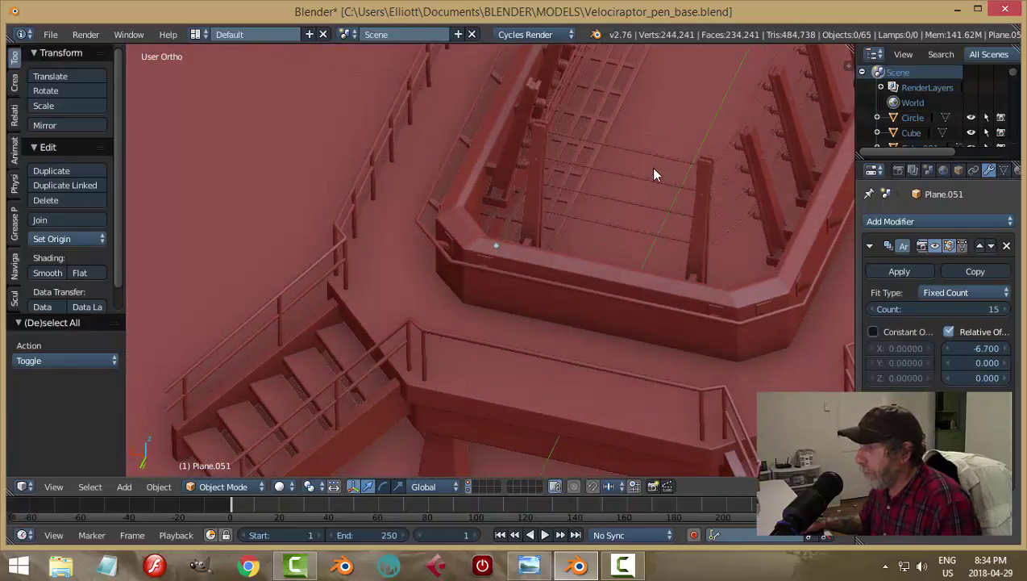
{"action": "middle_click_drag", "start_coordinate": [654, 174], "coordinate": [571, 258]}
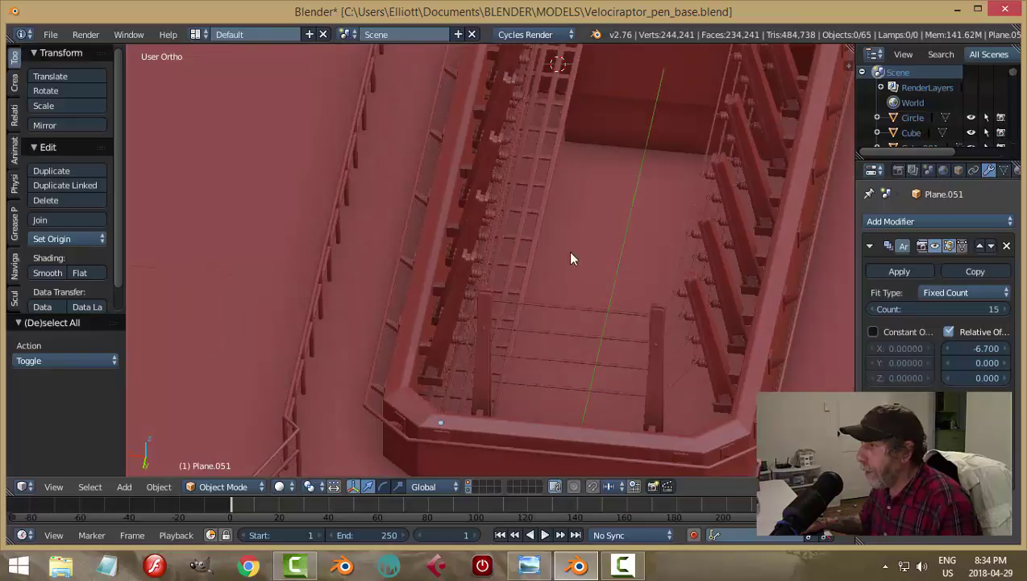
{"action": "right_click", "coordinate": [544, 191]}
{"action": "left_click", "coordinate": [880, 271]}
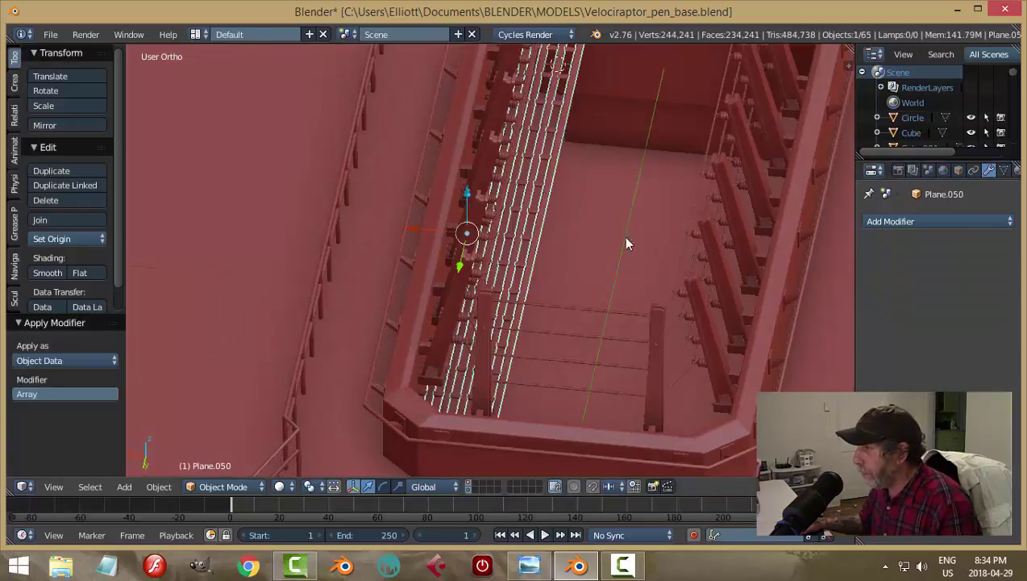
{"action": "right_click", "coordinate": [522, 185]}
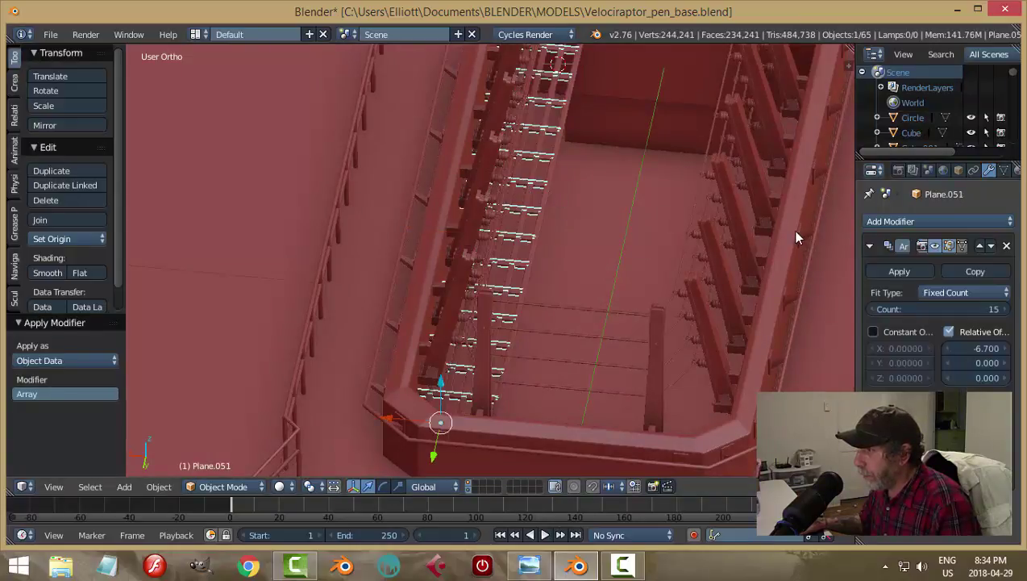
{"action": "left_click", "coordinate": [890, 267]}
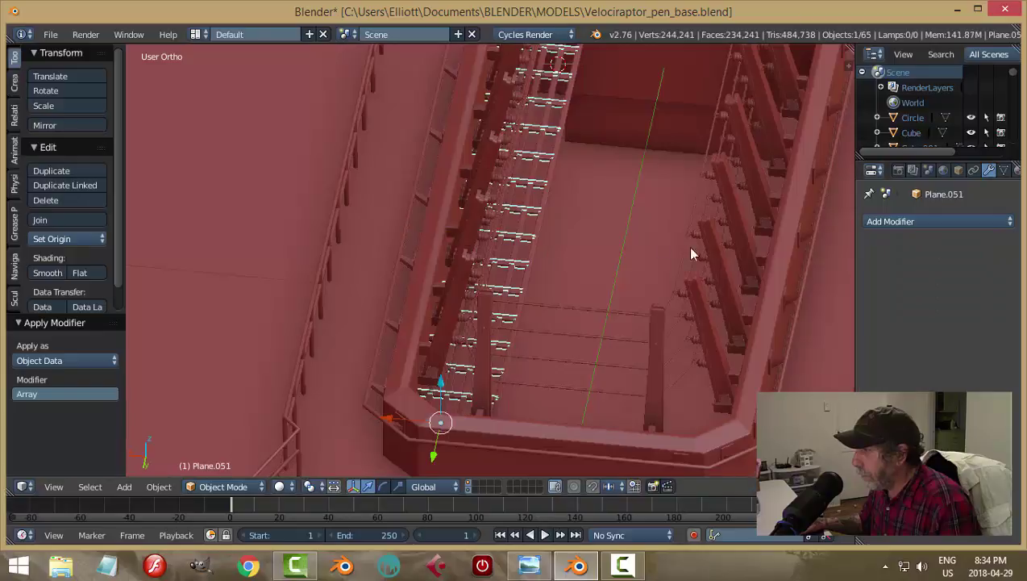
Join the crosspieces and slats into one platform object and save the file over the existing one
{"action": "right_click", "coordinate": [544, 197], "text": "shift"}
{"action": "key", "text": "ctrl+j"}
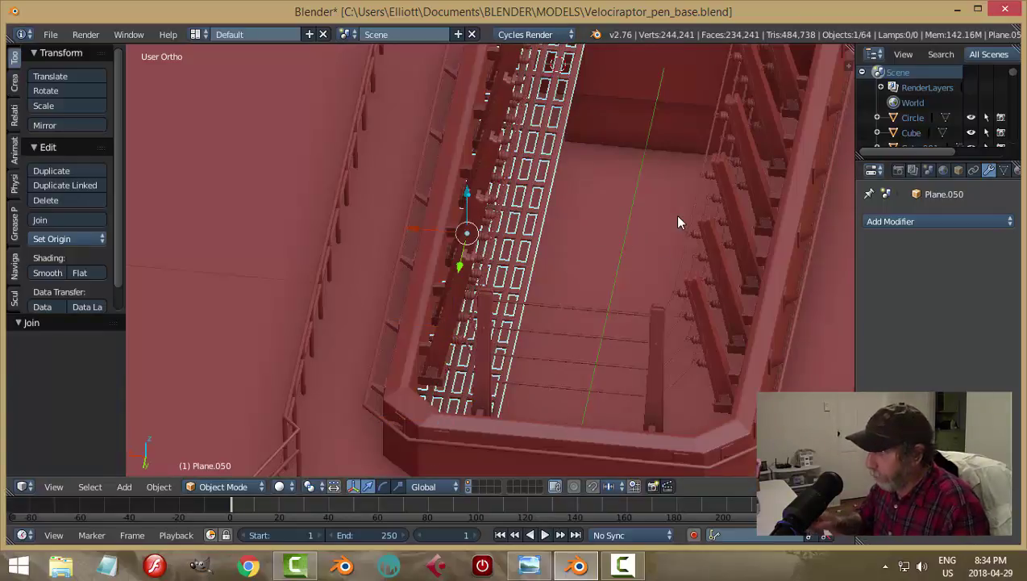
{"action": "key", "text": "ctrl+s"}
{"action": "left_click", "coordinate": [676, 218]}
Set the joined platform's origin to its geometry, and snap the 3D cursor to the central base walkway object Plane.001
{"action": "left_click", "coordinate": [63, 241]}
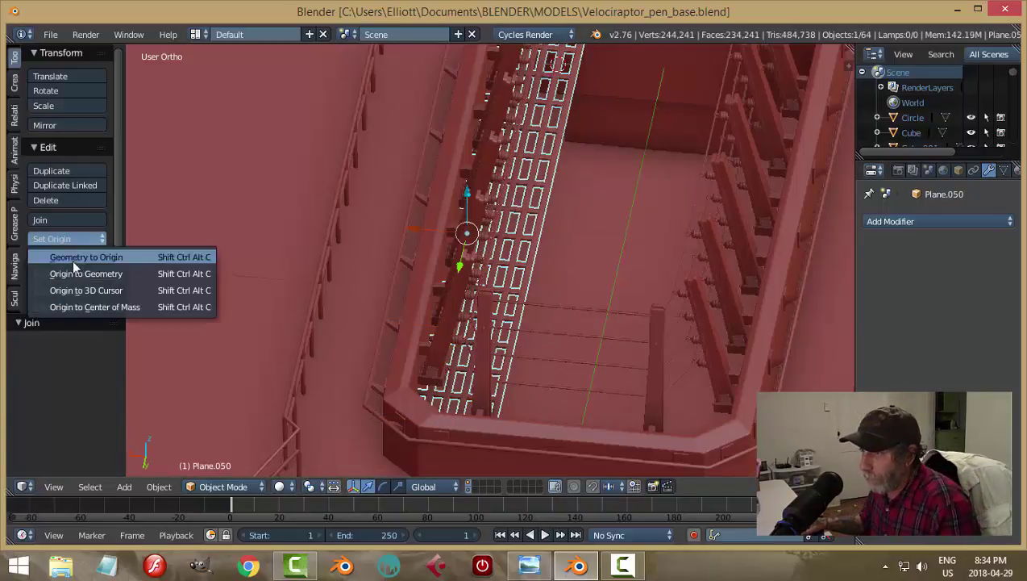
{"action": "left_click", "coordinate": [80, 273]}
{"action": "scroll", "coordinate": [496, 265], "scroll_direction": "down", "scroll_amount": 3}
{"action": "mouse_move", "coordinate": [548, 254]}
{"action": "middle_mouse_down"}
{"action": "mouse_move", "coordinate": [608, 256]}
{"action": "mouse_move", "coordinate": [557, 256]}
{"action": "middle_mouse_up"}
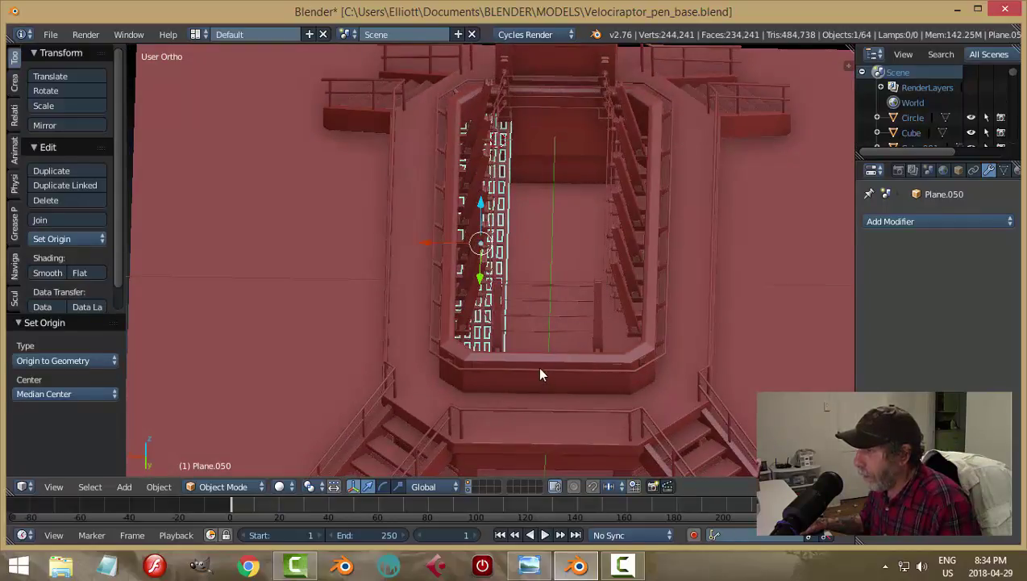
{"action": "right_click", "coordinate": [568, 384]}
{"action": "right_click", "coordinate": [628, 379]}
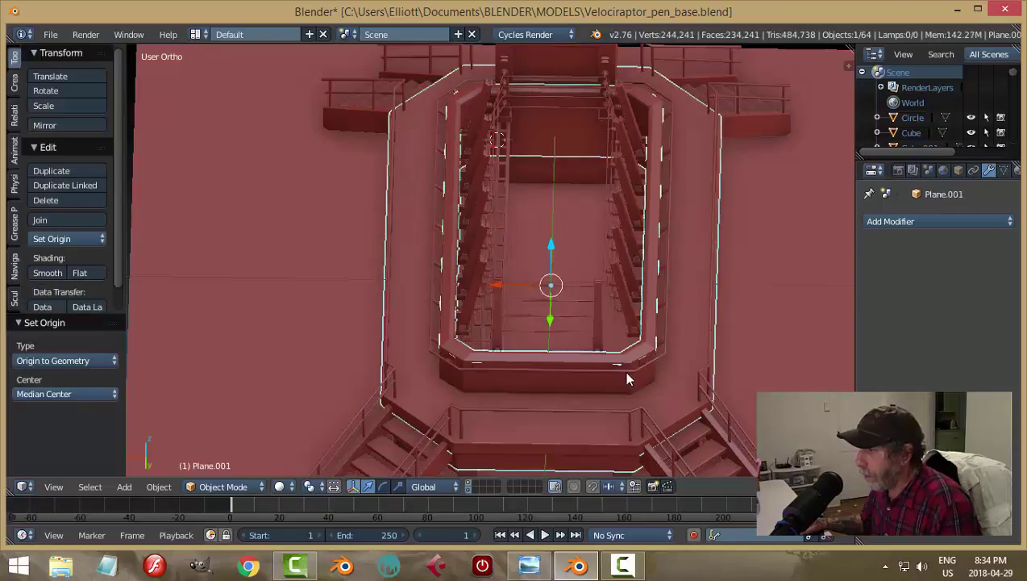
{"action": "key", "text": "shift+s"}
{"action": "left_click", "coordinate": [625, 372]}
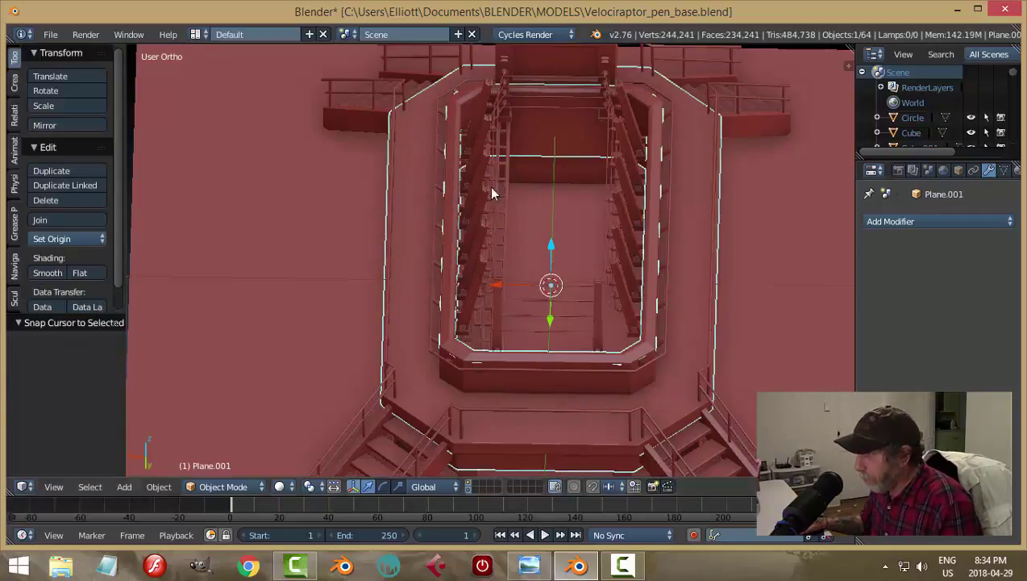
Add a Mirror modifier on the X axis to the slatted platform, with Plane.001 as the mirror object
{"action": "right_click", "coordinate": [514, 235]}
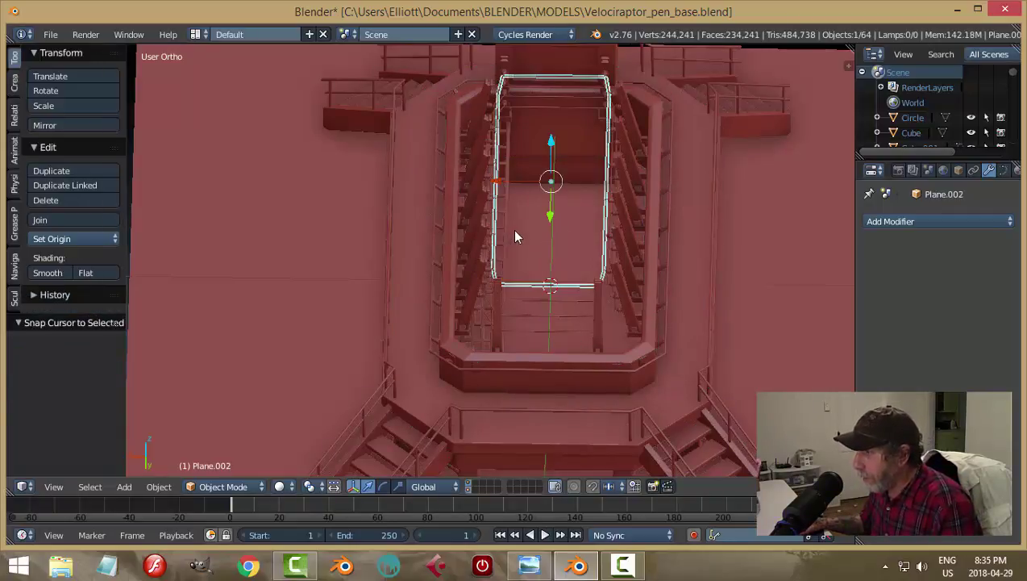
{"action": "middle_click_drag", "start_coordinate": [553, 287], "coordinate": [471, 278]}
{"action": "scroll", "coordinate": [470, 278], "scroll_direction": "up", "scroll_amount": 3}
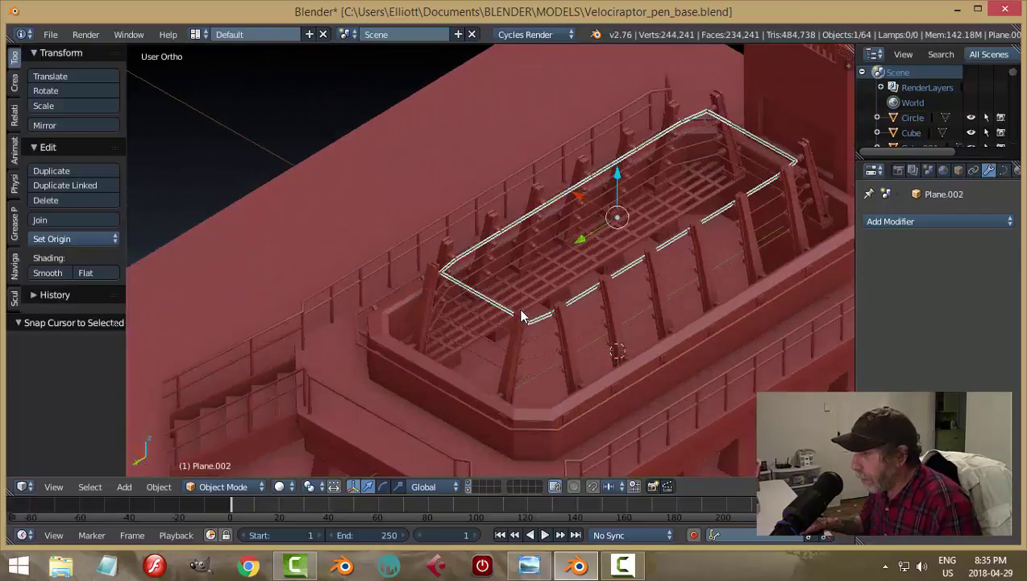
{"action": "right_click", "coordinate": [559, 310]}
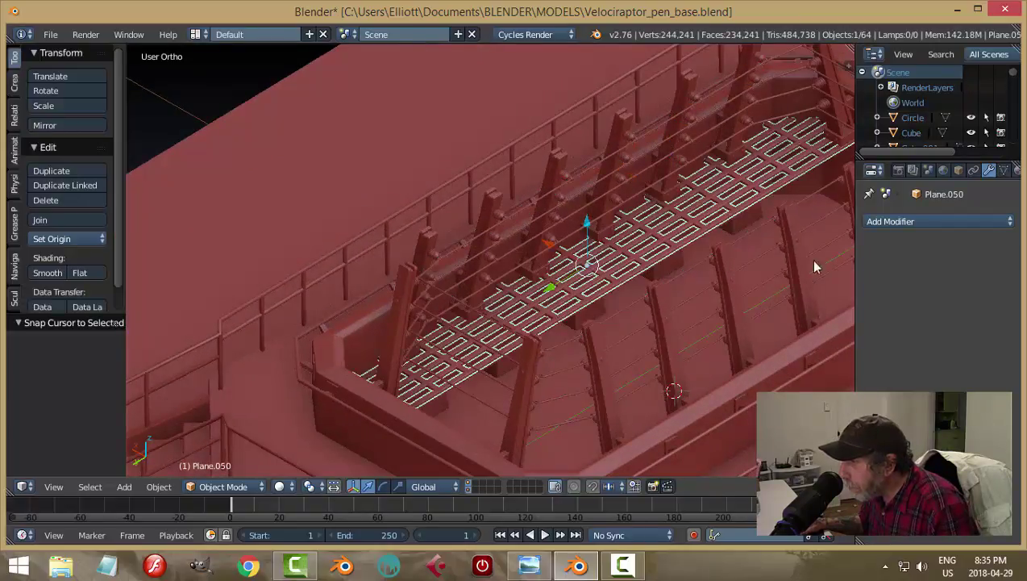
{"action": "left_click", "coordinate": [887, 221]}
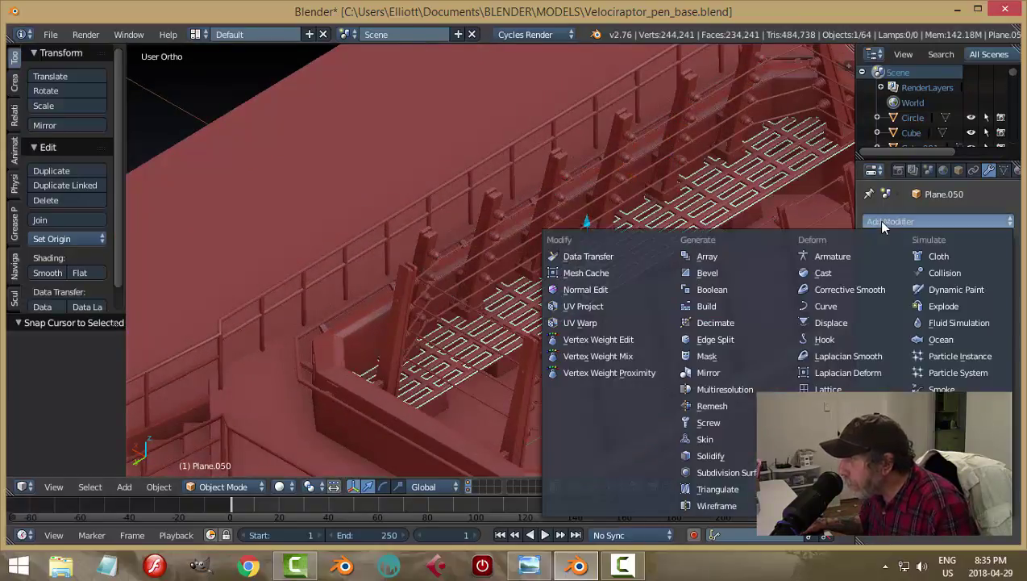
{"action": "left_click", "coordinate": [762, 371]}
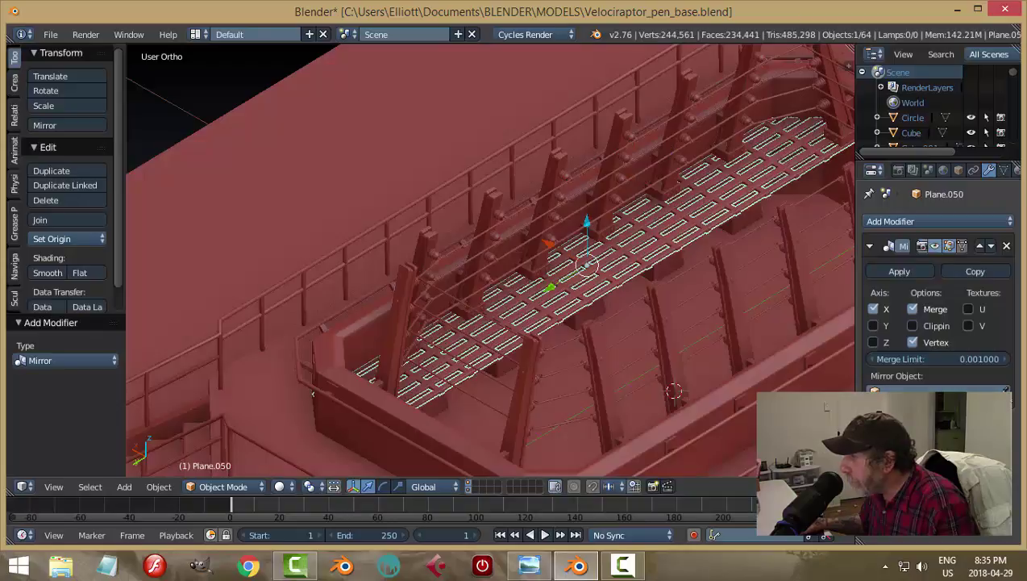
{"action": "left_click", "coordinate": [457, 430]}
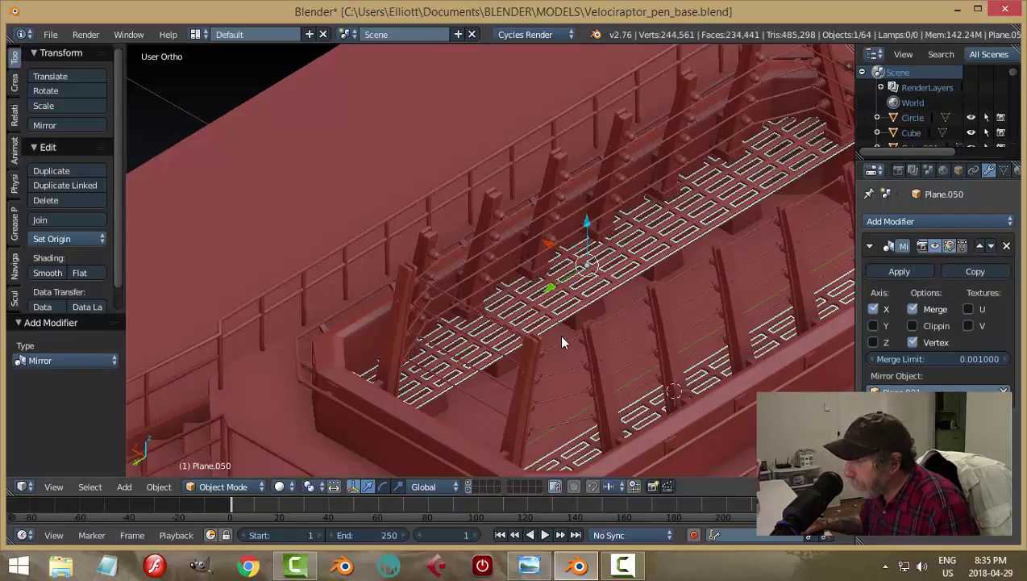
Deselect the mirrored platform and save the file over the existing one
{"action": "key", "text": "a"}
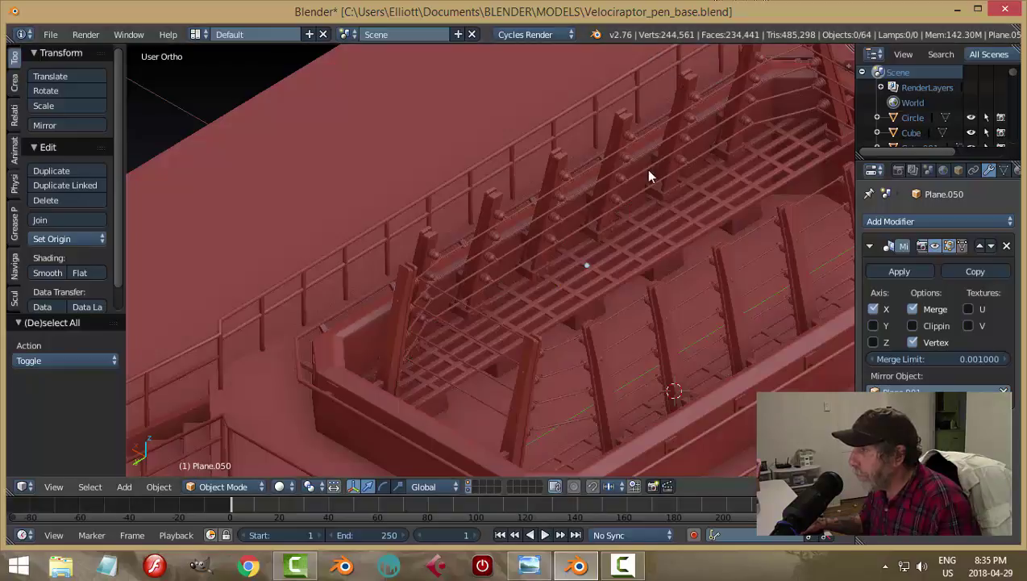
{"action": "middle_click_drag", "start_coordinate": [649, 172], "coordinate": [608, 242]}
{"action": "key", "text": "ctrl+s"}
{"action": "left_click", "coordinate": [612, 245]}
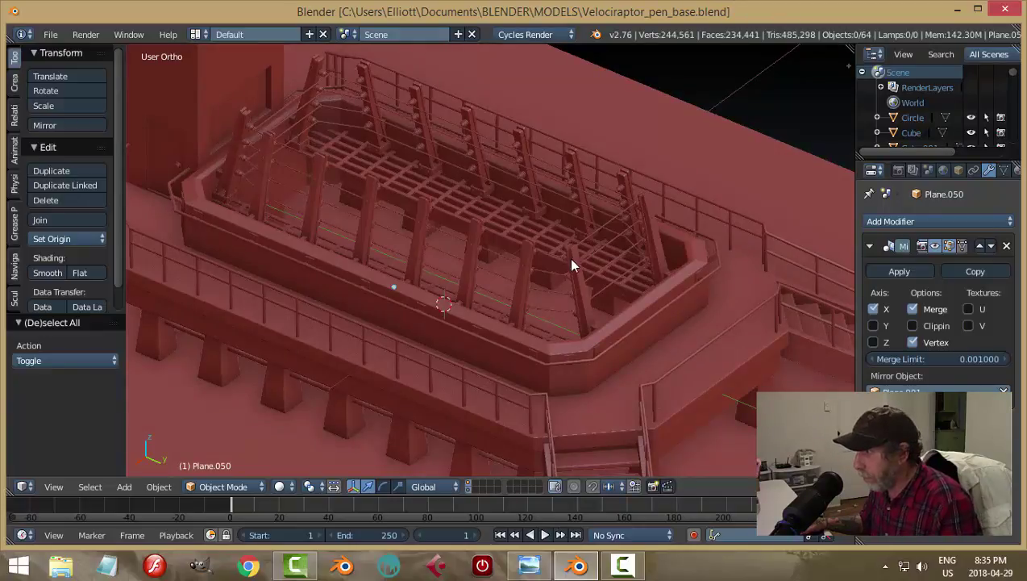
Select the walkway surrounding the pen and snap the 3D cursor to its center again
{"action": "middle_click_drag", "start_coordinate": [581, 280], "coordinate": [590, 301]}
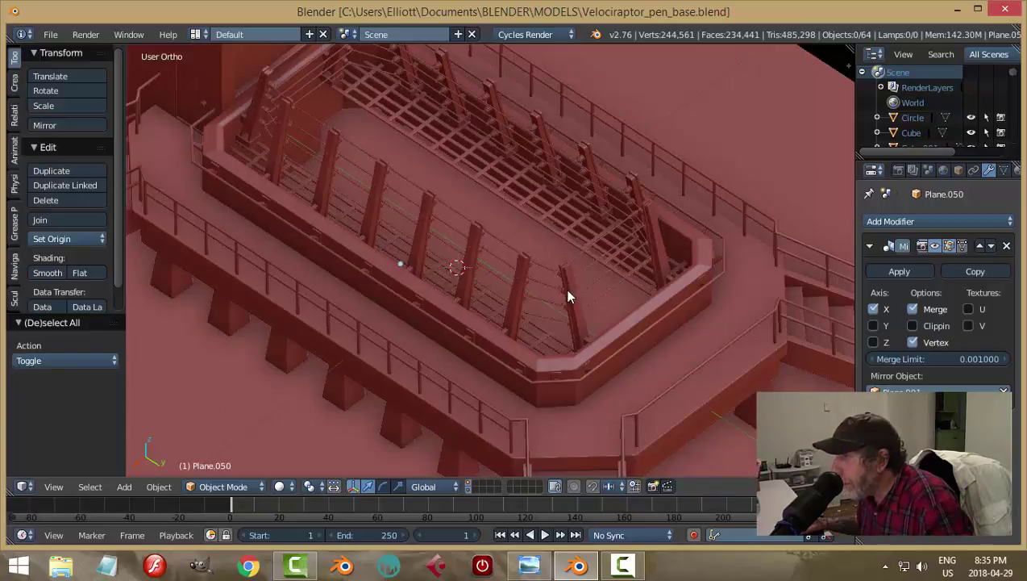
{"action": "middle_click_drag", "start_coordinate": [567, 297], "coordinate": [646, 327]}
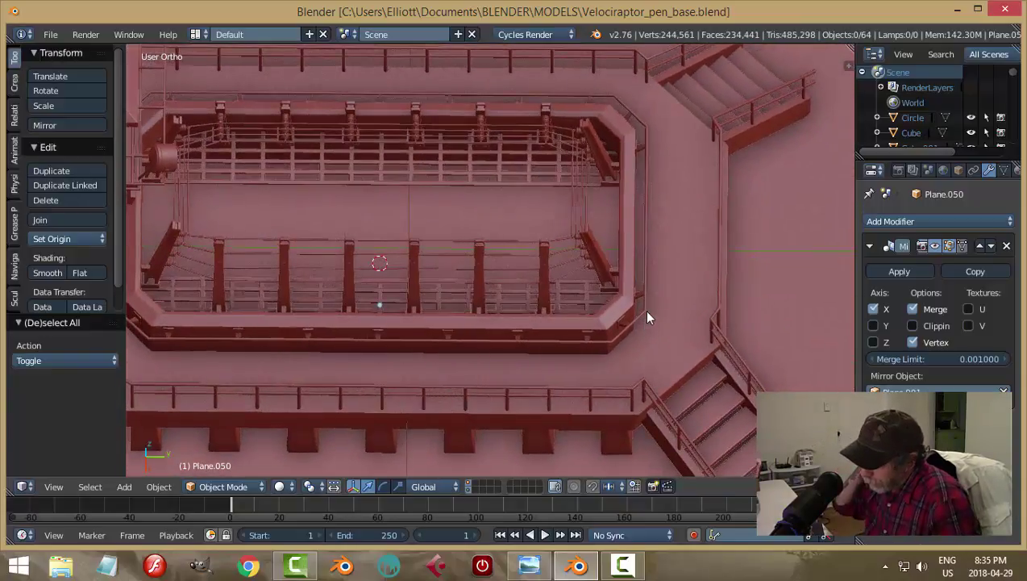
{"action": "middle_click_drag", "start_coordinate": [622, 307], "coordinate": [609, 305]}
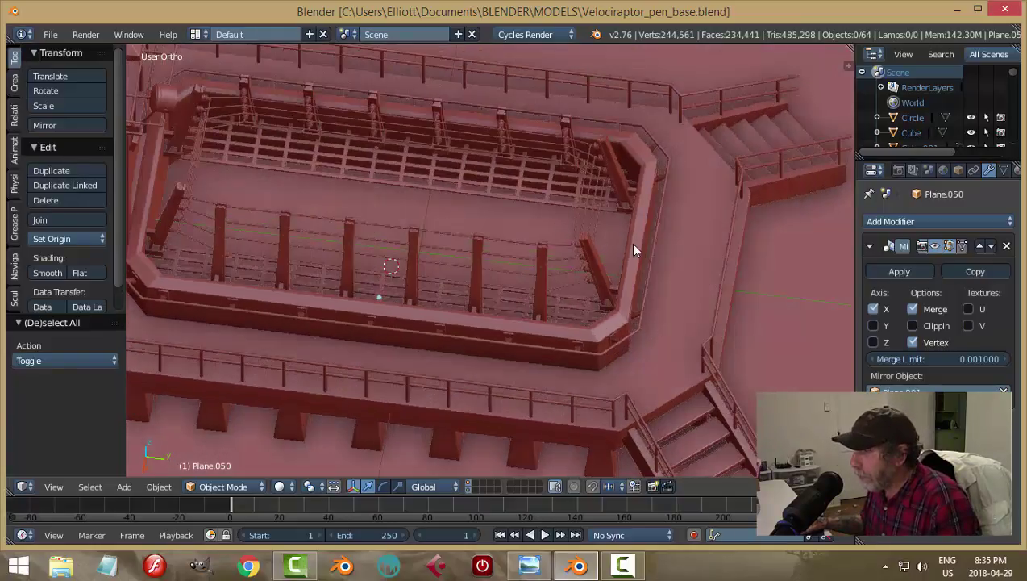
{"action": "right_click", "coordinate": [718, 294]}
{"action": "key", "text": "shift+s"}
{"action": "left_click", "coordinate": [709, 288]}
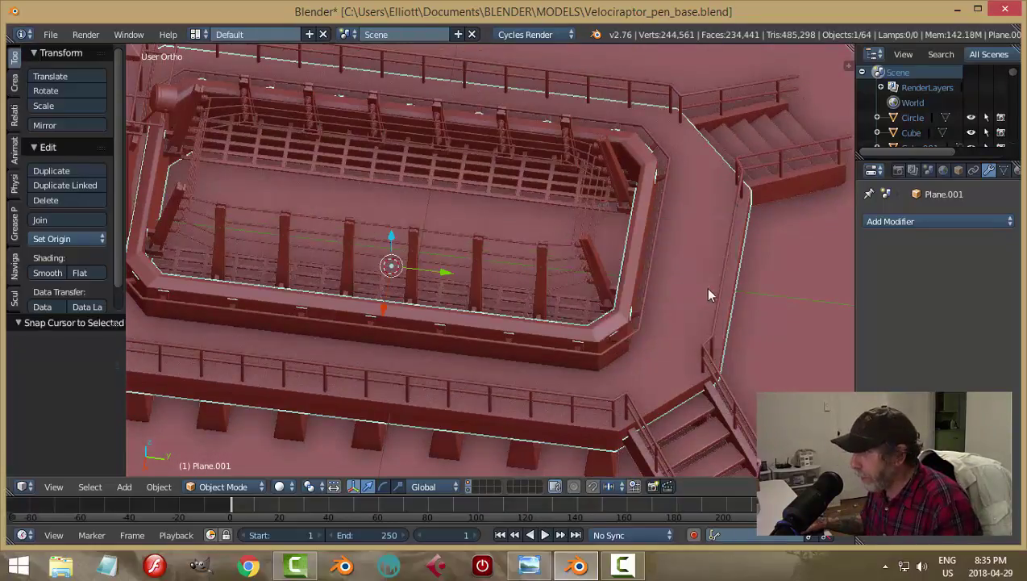
Show only the first layer with the base, deselect everything, and add a cube at the 3D cursor in the pen's center
{"action": "middle_click_drag", "start_coordinate": [706, 287], "coordinate": [679, 303]}
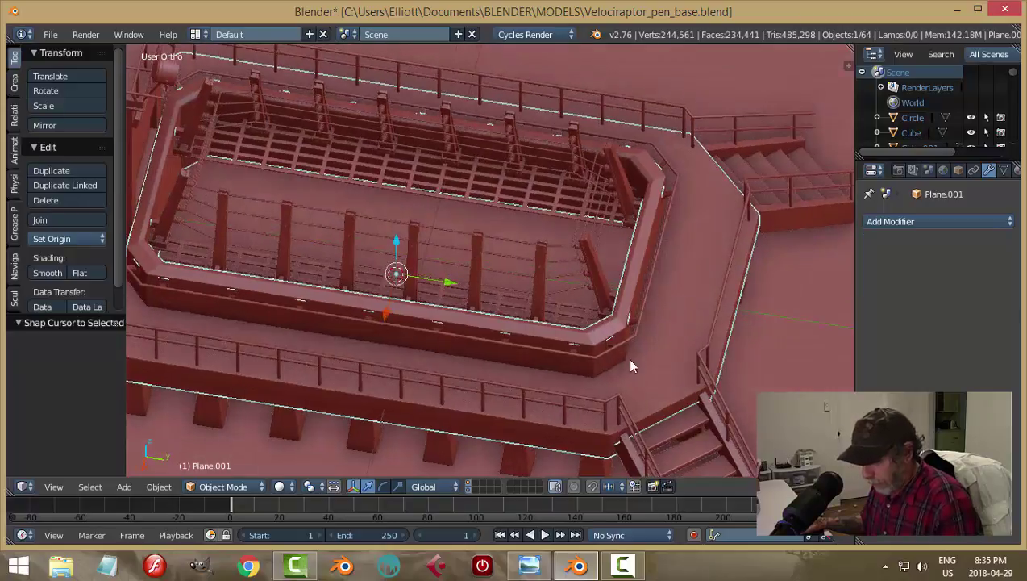
{"action": "left_click", "coordinate": [471, 484]}
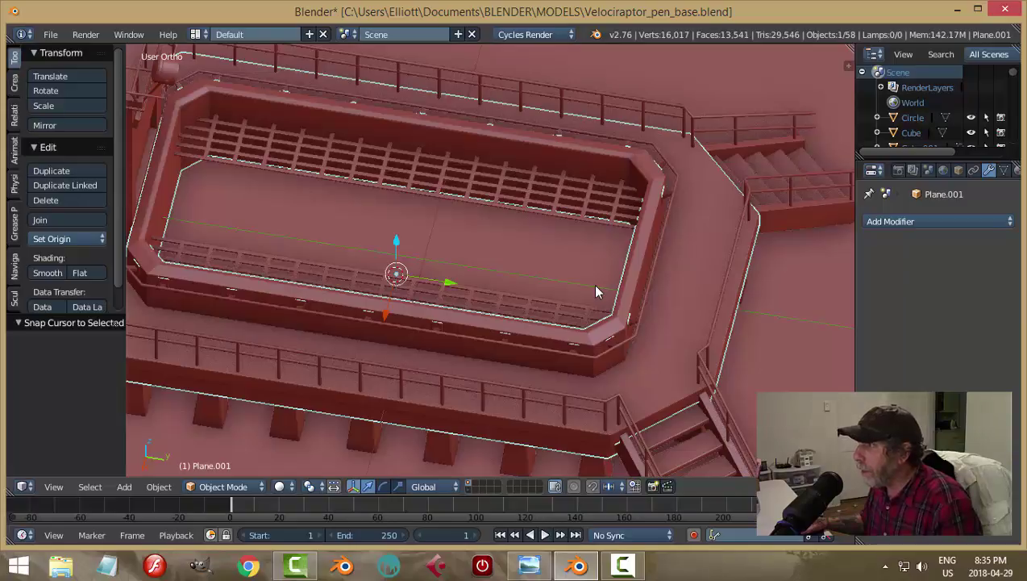
{"action": "key", "text": "a"}
{"action": "key", "text": "shift+a"}
{"action": "mouse_move", "coordinate": [595, 287]}
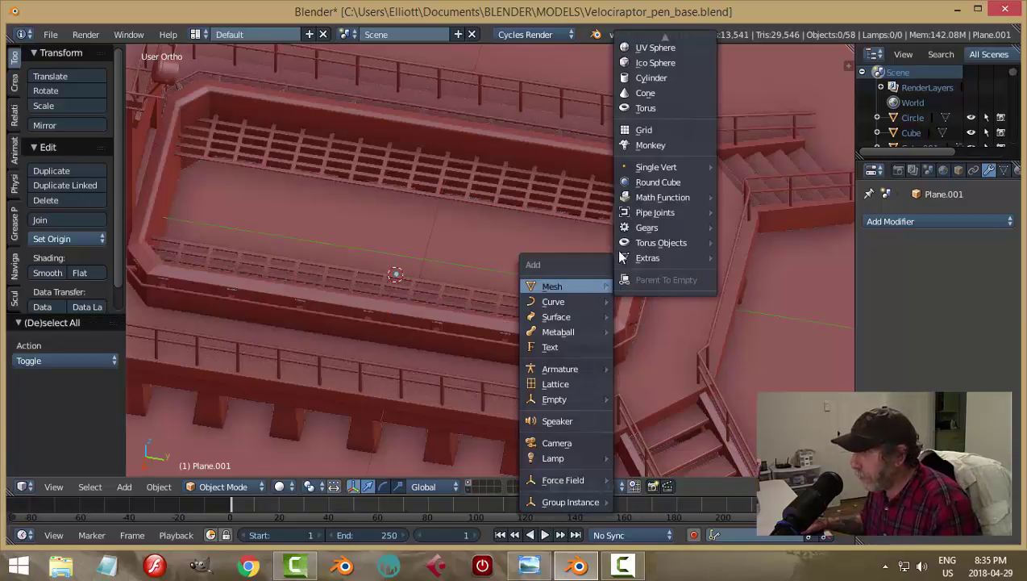
{"action": "mouse_move", "coordinate": [673, 32]}
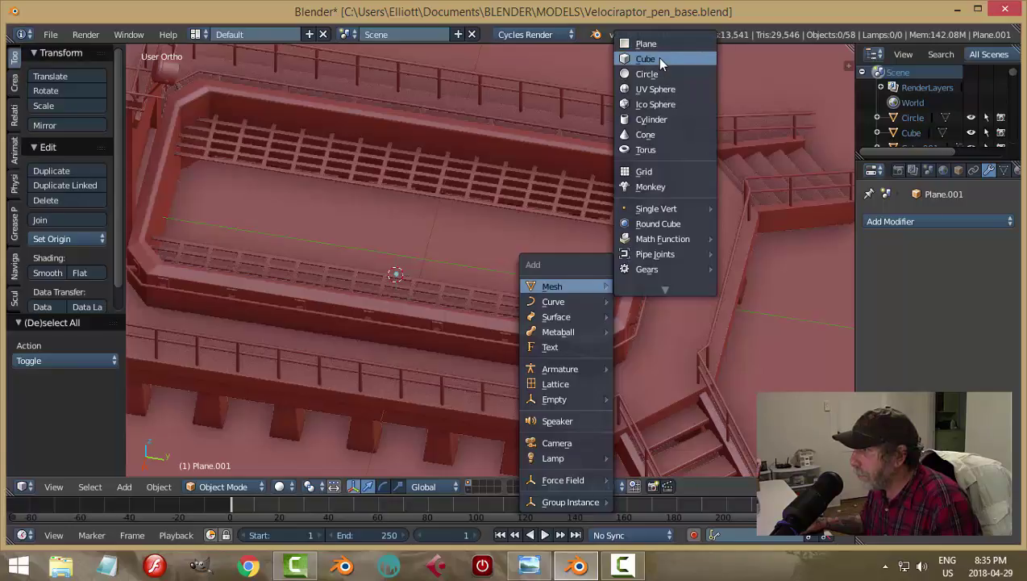
{"action": "left_click", "coordinate": [657, 58]}
Flatten the cube into a thin bar spanning the pen, scaling it to about 0.036 along Y and 0.033 along Z
{"action": "scroll", "coordinate": [669, 278], "scroll_direction": "down", "scroll_amount": 3}
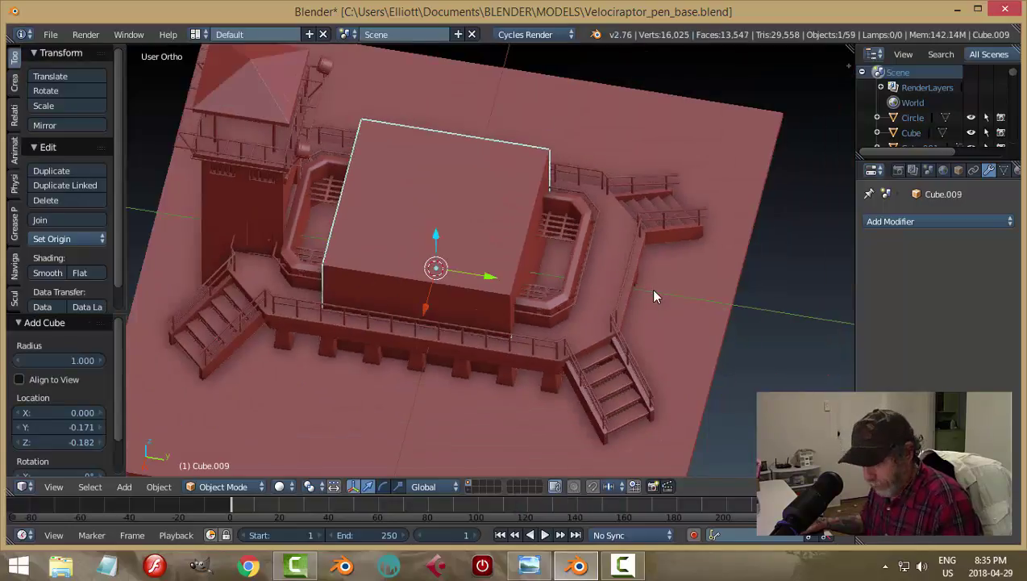
{"action": "key", "text": "s"}
{"action": "key", "text": "y"}
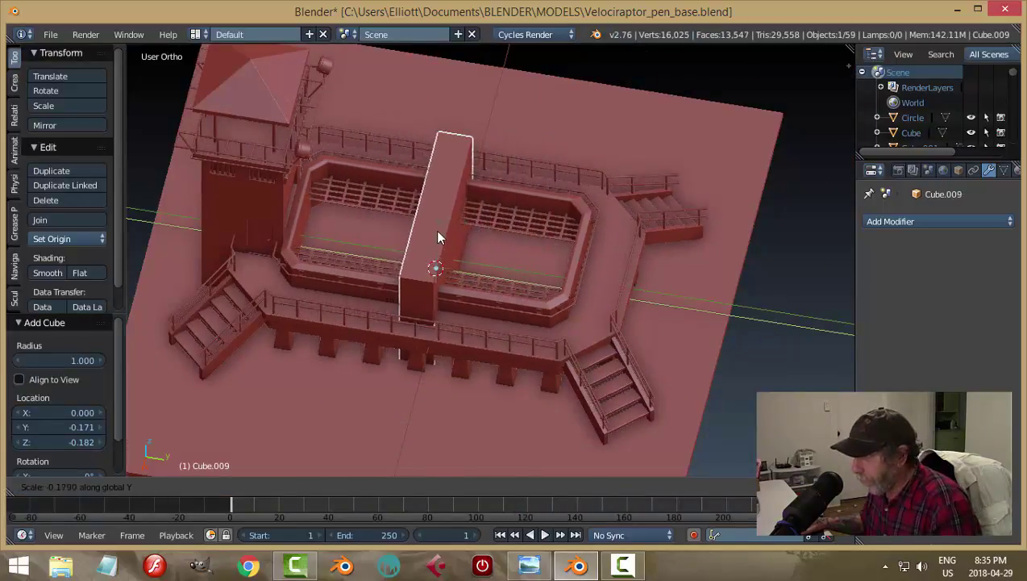
{"action": "left_click", "coordinate": [433, 268]}
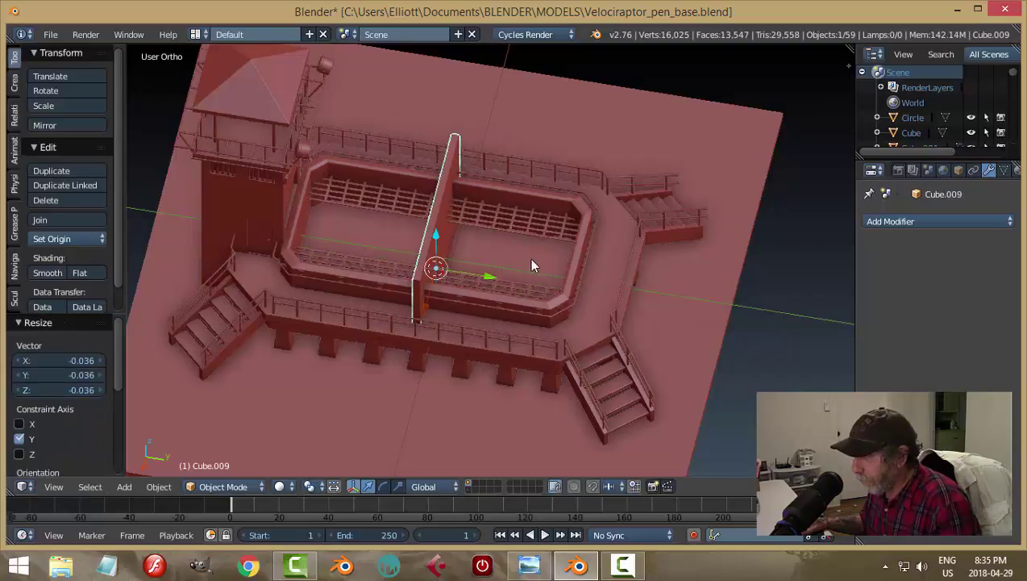
{"action": "middle_click_drag", "start_coordinate": [533, 265], "coordinate": [476, 237]}
{"action": "key", "text": "s"}
{"action": "key", "text": "z"}
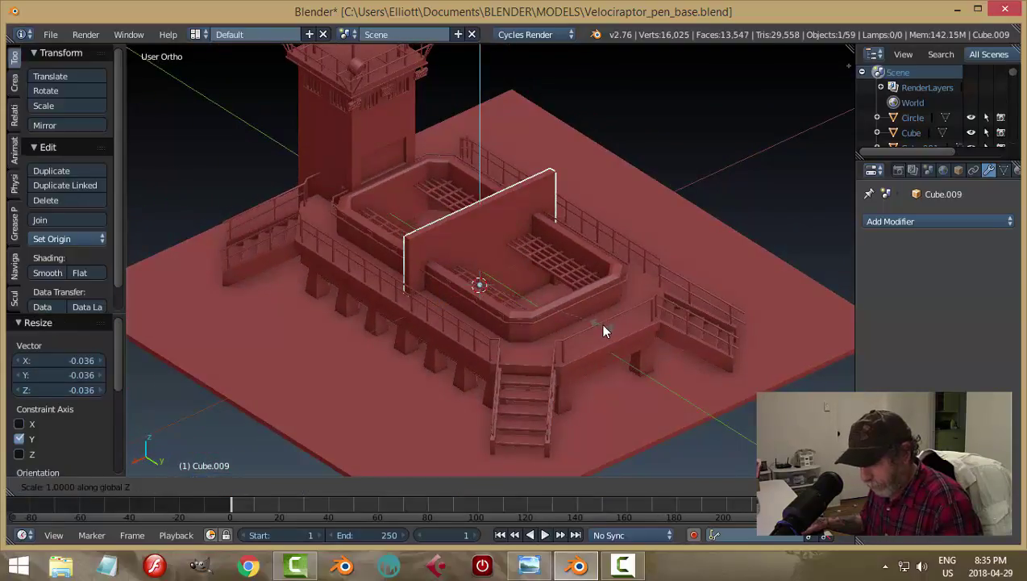
{"action": "left_click", "coordinate": [484, 289]}
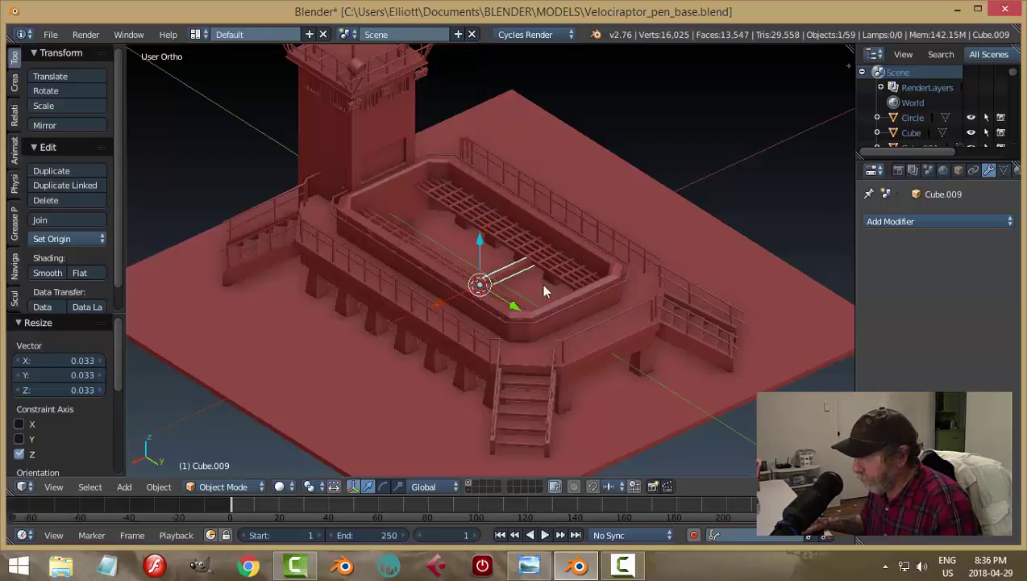
Move the bar about 0.433 along Y and scale it down uniformly so it roughly spans the gap between the platforms
{"action": "scroll", "coordinate": [553, 285], "scroll_direction": "up", "scroll_amount": 3}
{"action": "scroll", "coordinate": [542, 283], "scroll_direction": "down", "scroll_amount": 4}
{"action": "scroll", "coordinate": [558, 277], "scroll_direction": "up", "scroll_amount": 5}
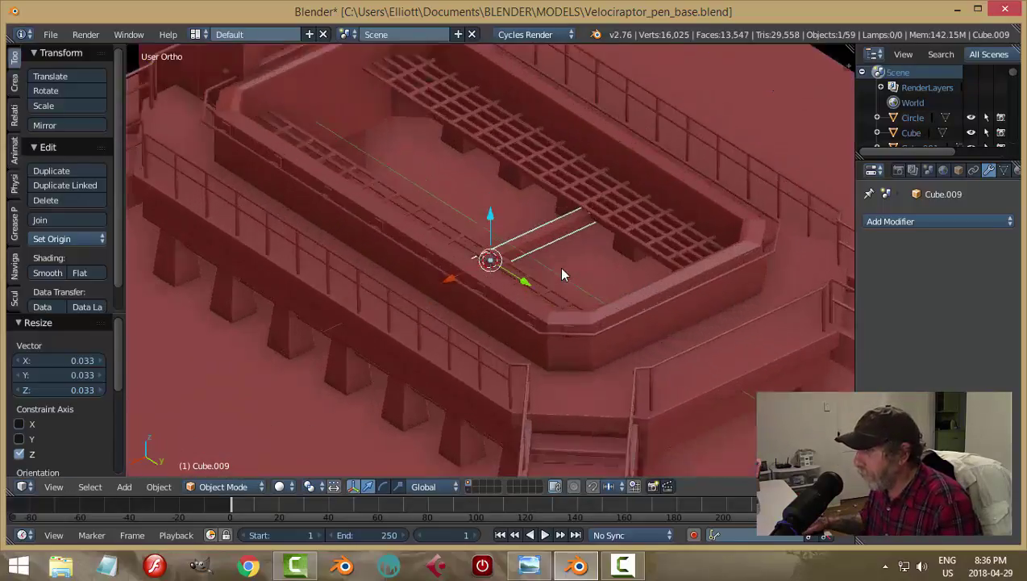
{"action": "left_click_drag", "start_coordinate": [524, 282], "coordinate": [632, 347]}
{"action": "middle_click_drag", "start_coordinate": [632, 347], "coordinate": [743, 328]}
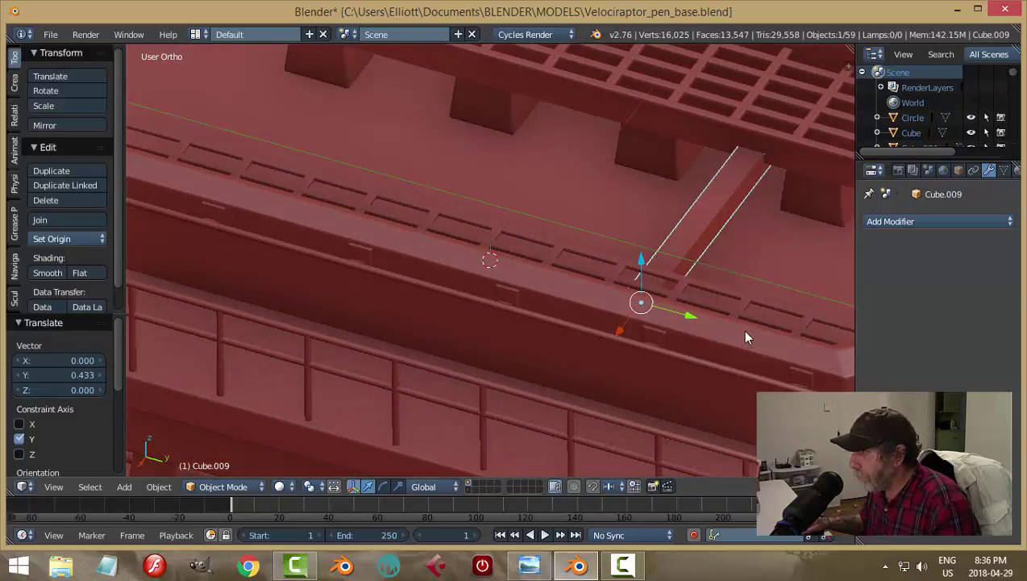
{"action": "key", "text": "s"}
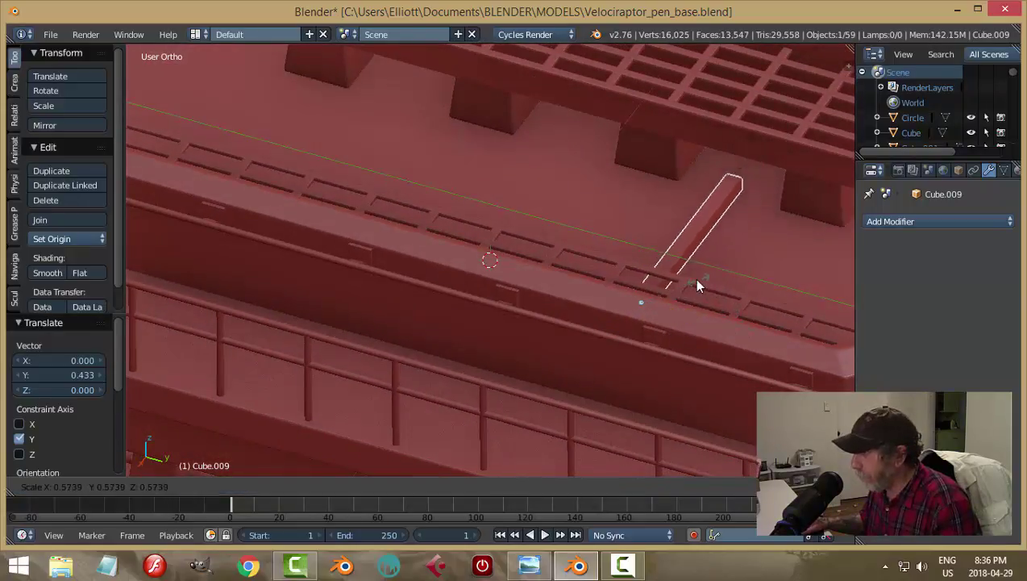
{"action": "left_click", "coordinate": [684, 288]}
Raise the bar about 0.387 along Z to platform height and slide it along Y toward the pen end opposite the tower
{"action": "middle_click_drag", "start_coordinate": [725, 271], "coordinate": [570, 405]}
{"action": "middle_click_drag", "start_coordinate": [681, 410], "coordinate": [472, 358]}
{"action": "left_click_drag", "start_coordinate": [436, 331], "coordinate": [435, 233]}
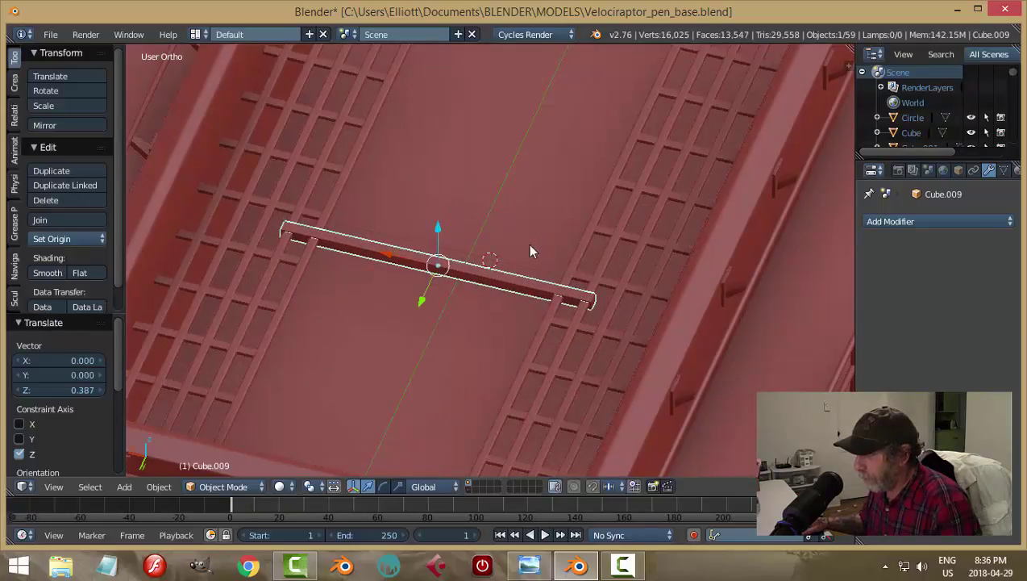
{"action": "middle_click_drag", "start_coordinate": [530, 246], "coordinate": [467, 283]}
{"action": "scroll", "coordinate": [467, 283], "scroll_direction": "down", "scroll_amount": 2}
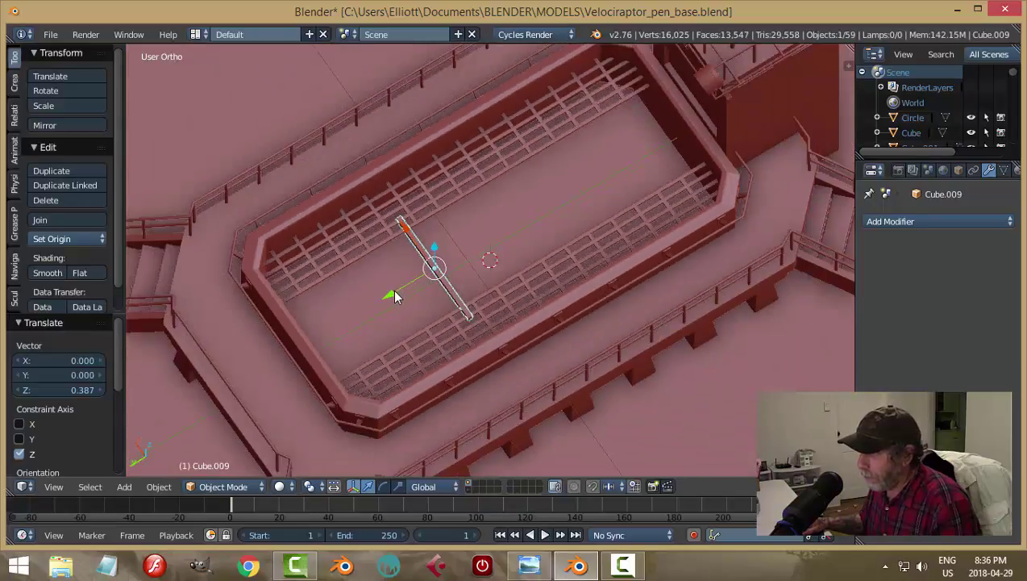
{"action": "left_click_drag", "start_coordinate": [397, 292], "coordinate": [292, 345]}
{"action": "middle_click_drag", "start_coordinate": [292, 344], "coordinate": [351, 120]}
{"action": "key", "text": "a"}
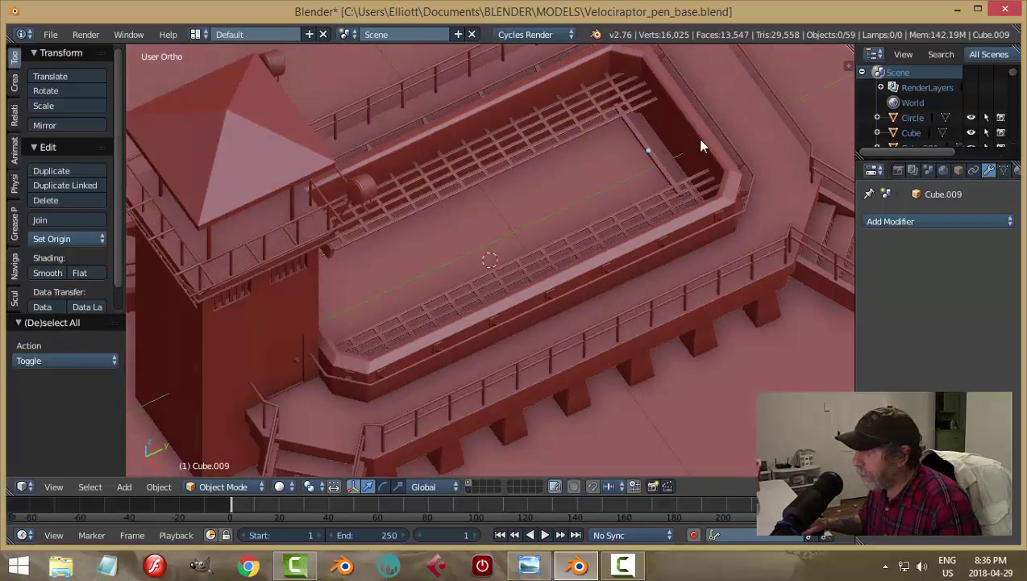
Shorten the bar along X to about 0.811 so its ends meet the inner edges of the two slatted platforms
{"action": "middle_click_drag", "start_coordinate": [650, 136], "coordinate": [511, 198], "text": "shift"}
{"action": "scroll", "coordinate": [506, 208], "scroll_direction": "up", "scroll_amount": 3}
{"action": "right_click", "coordinate": [501, 151]}
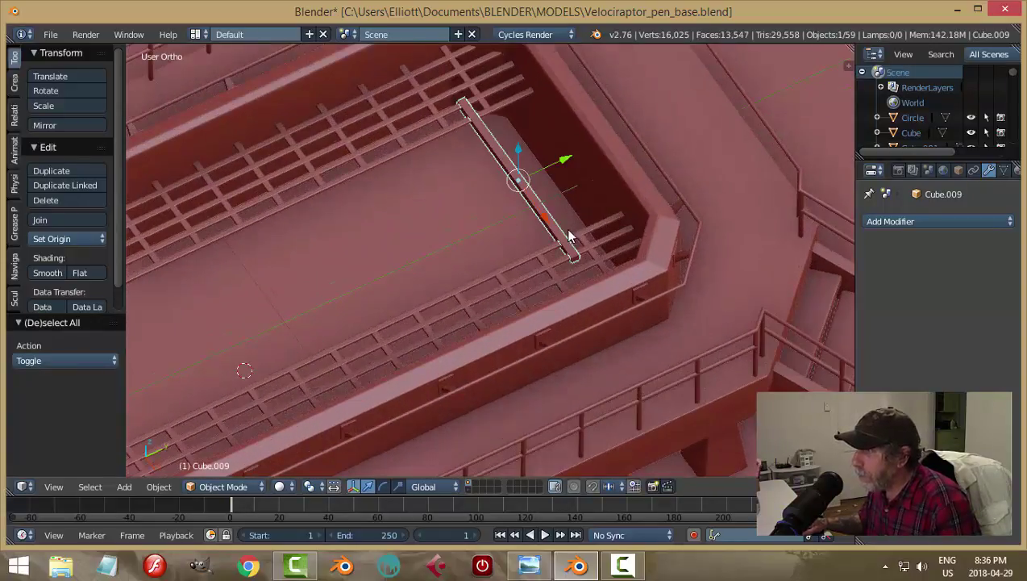
{"action": "middle_click_drag", "start_coordinate": [570, 238], "coordinate": [666, 243]}
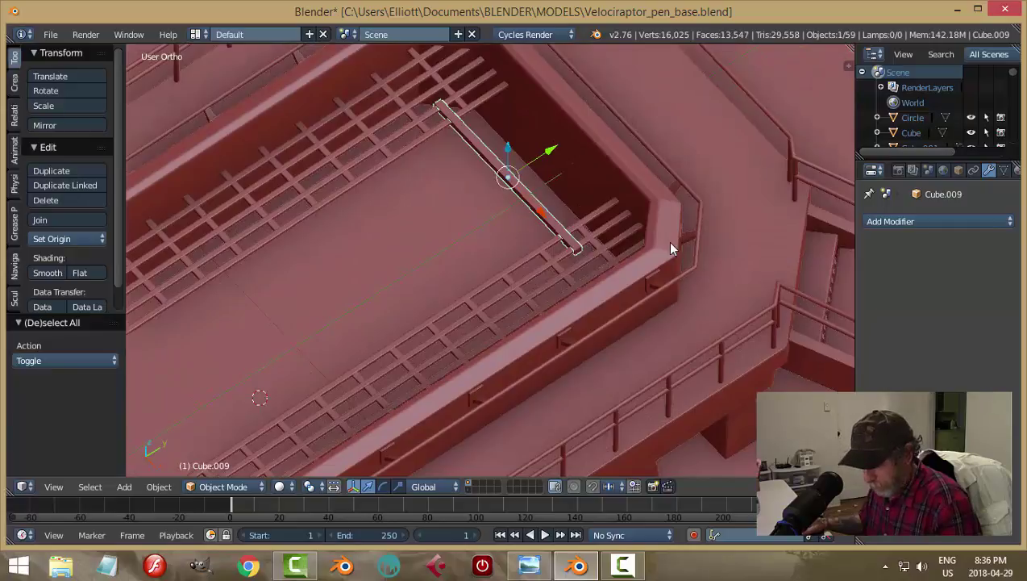
{"action": "key", "text": "s"}
{"action": "key", "text": "x"}
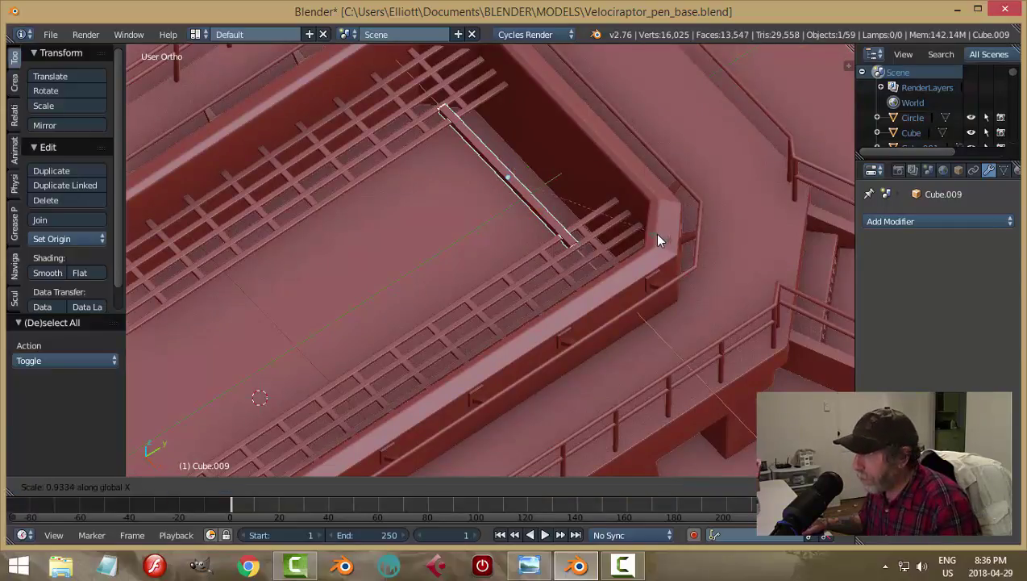
{"action": "left_click", "coordinate": [638, 224]}
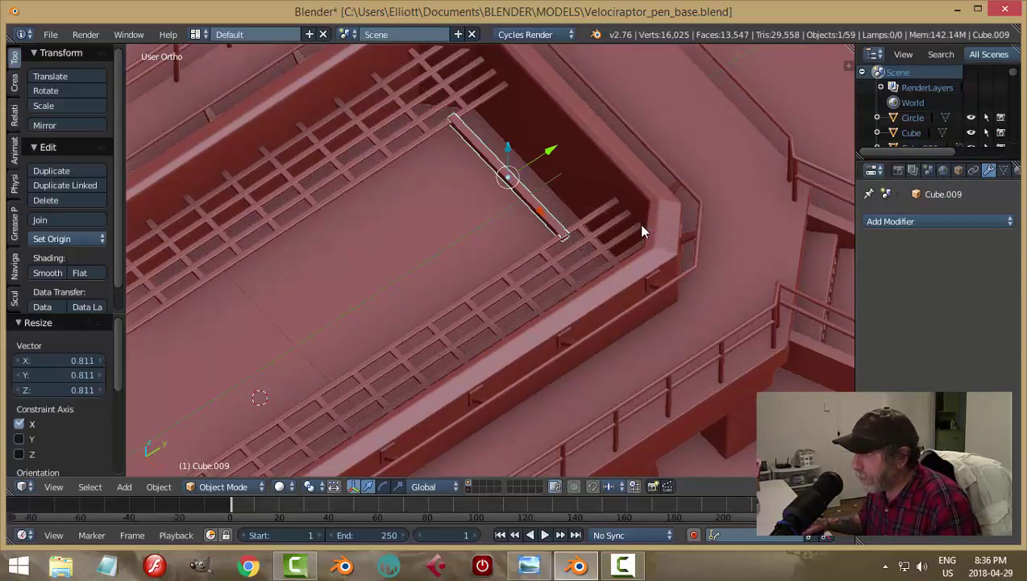
{"action": "key", "text": "a"}
{"action": "middle_click_drag", "start_coordinate": [658, 221], "coordinate": [559, 221]}
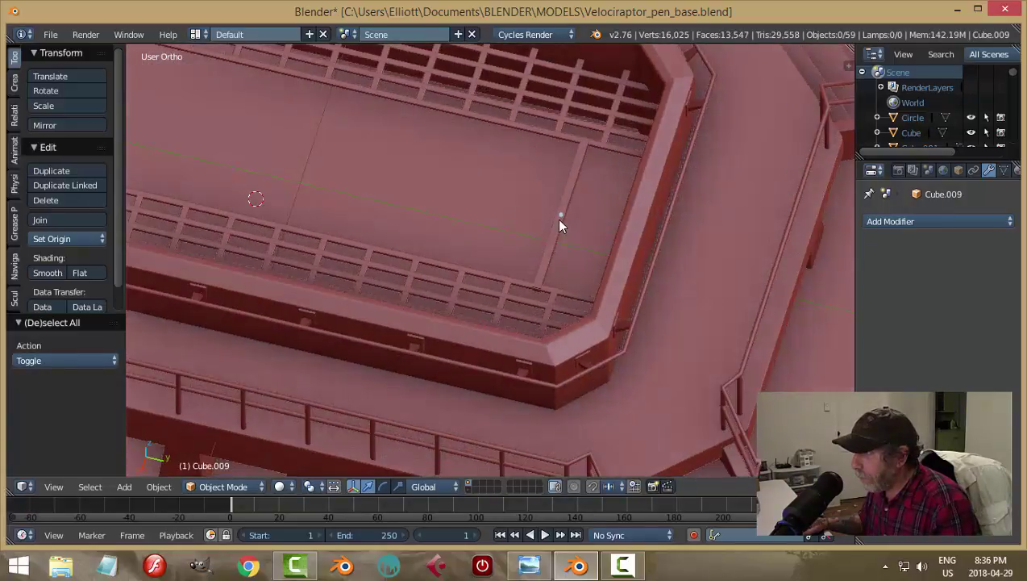
Show the fence layer together with the base and move the bar along Y up to the end fence posts
{"action": "right_click", "coordinate": [562, 218]}
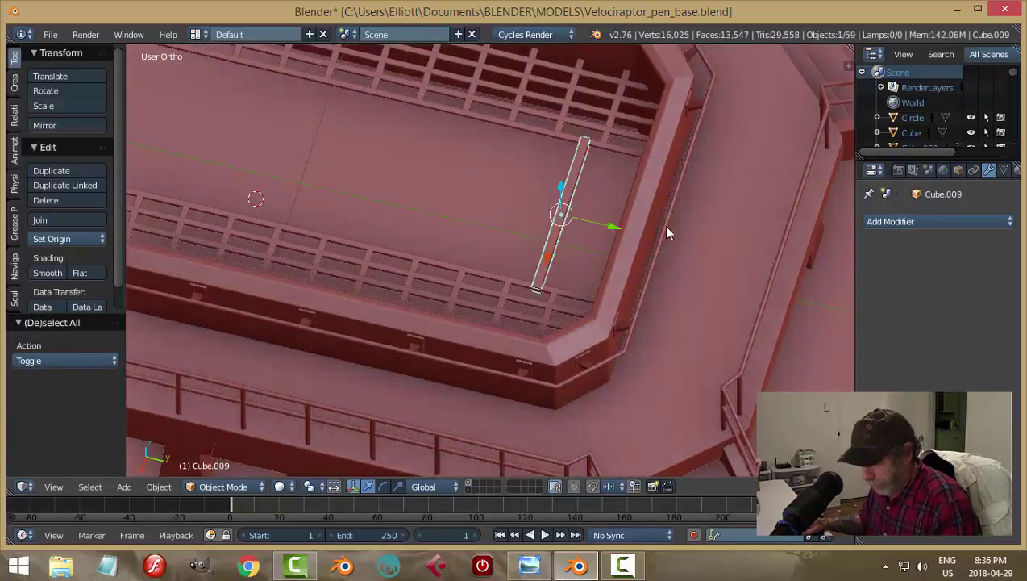
{"action": "left_click", "coordinate": [469, 487], "text": "shift"}
{"action": "middle_click_drag", "start_coordinate": [643, 294], "coordinate": [610, 219]}
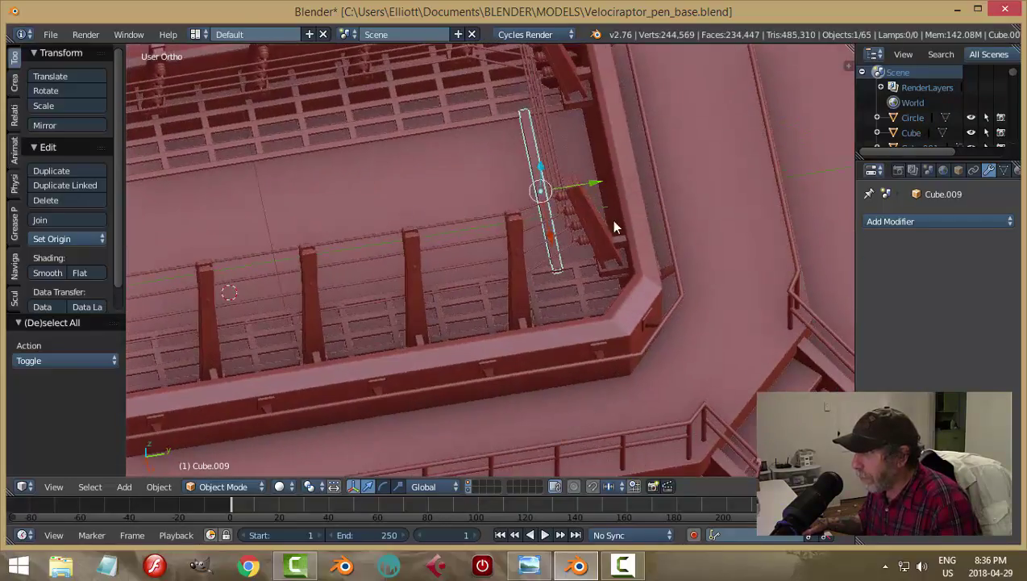
{"action": "key", "text": "g"}
{"action": "key", "text": "y"}
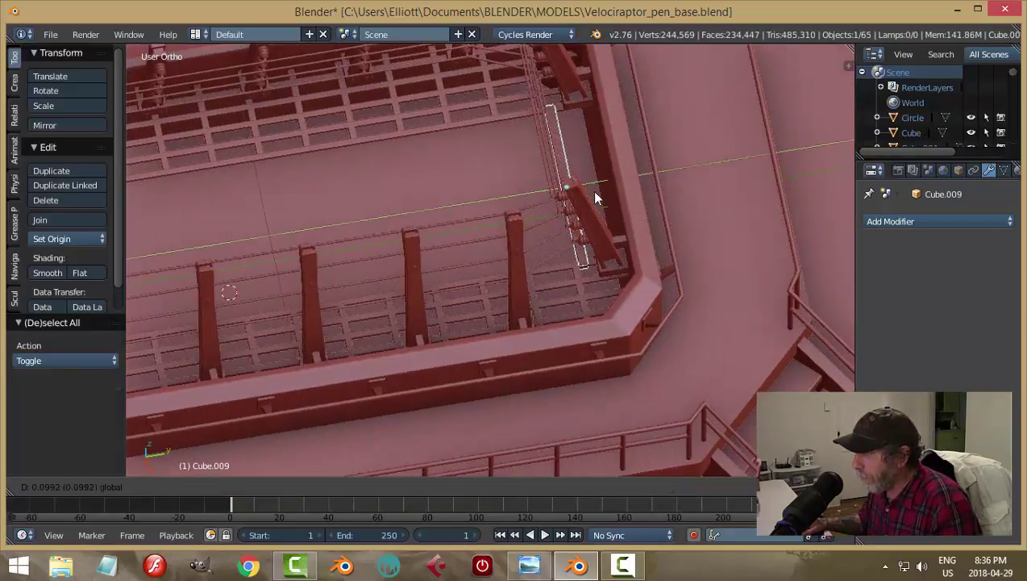
{"action": "left_click", "coordinate": [624, 183]}
{"action": "key", "text": "a"}
{"action": "middle_click_drag", "start_coordinate": [624, 183], "coordinate": [493, 144]}
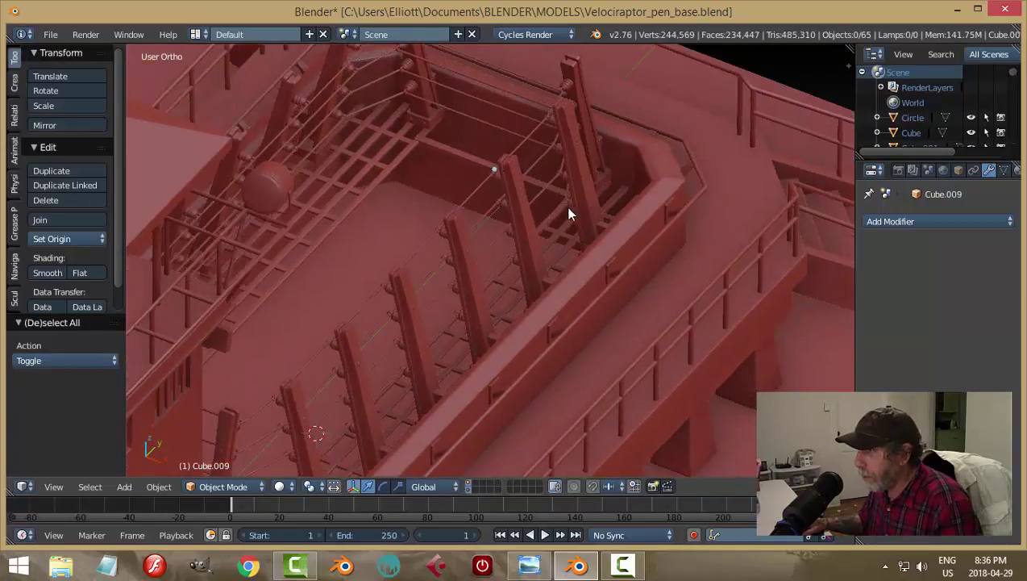
{"action": "mouse_move", "coordinate": [569, 214]}
{"action": "middle_mouse_down"}
{"action": "mouse_move", "coordinate": [559, 229]}
{"action": "mouse_move", "coordinate": [505, 237]}
{"action": "mouse_move", "coordinate": [546, 275]}
{"action": "mouse_move", "coordinate": [570, 218]}
{"action": "middle_mouse_up"}
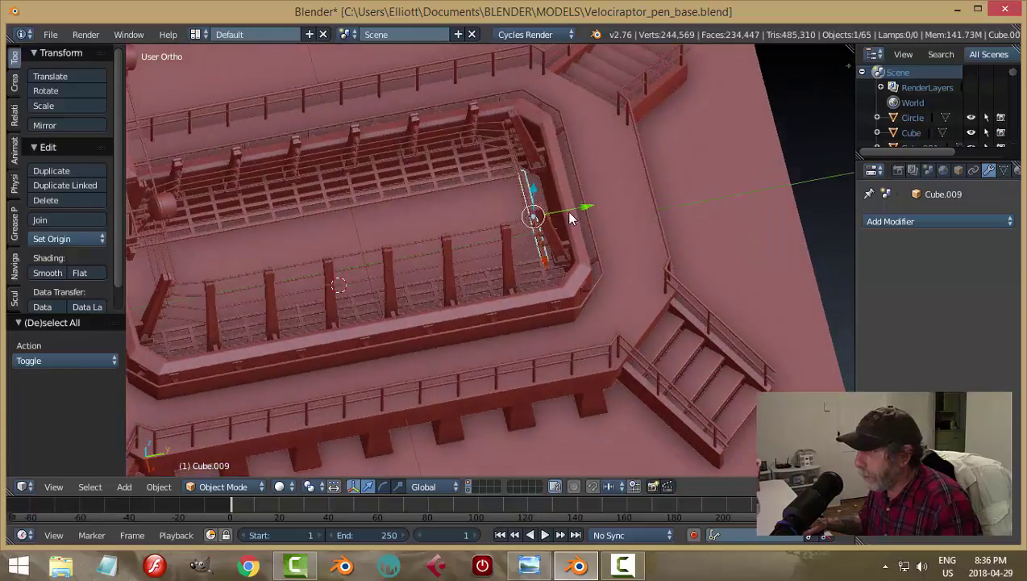
Move the bar along Y to the tower end of the pen, by about -1.408 and a further -1.178
{"action": "left_click_drag", "start_coordinate": [570, 214], "coordinate": [380, 227]}
{"action": "middle_click_drag", "start_coordinate": [380, 228], "coordinate": [428, 244]}
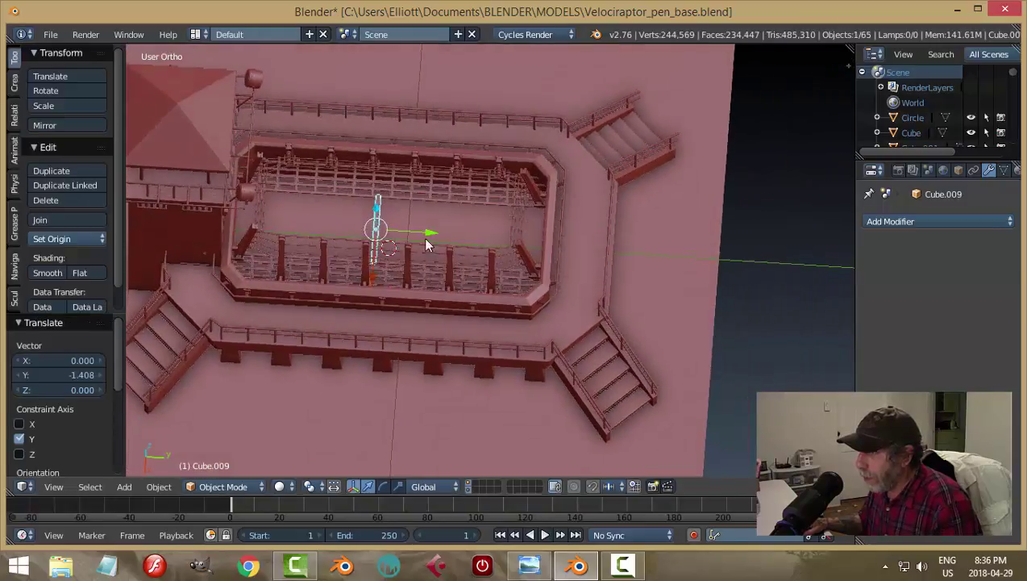
{"action": "left_click_drag", "start_coordinate": [425, 234], "coordinate": [305, 230]}
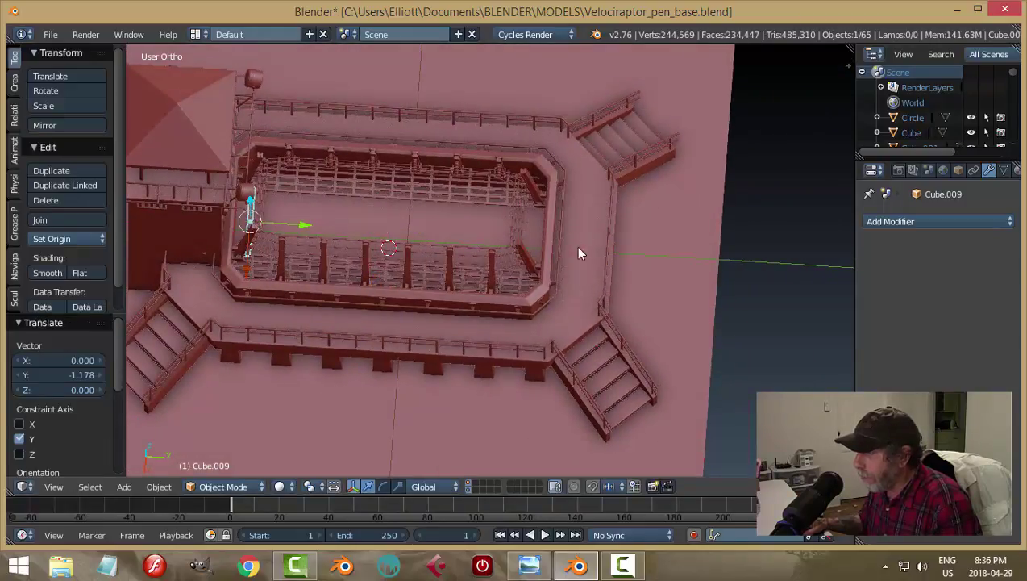
{"action": "middle_click_drag", "start_coordinate": [494, 271], "coordinate": [432, 250]}
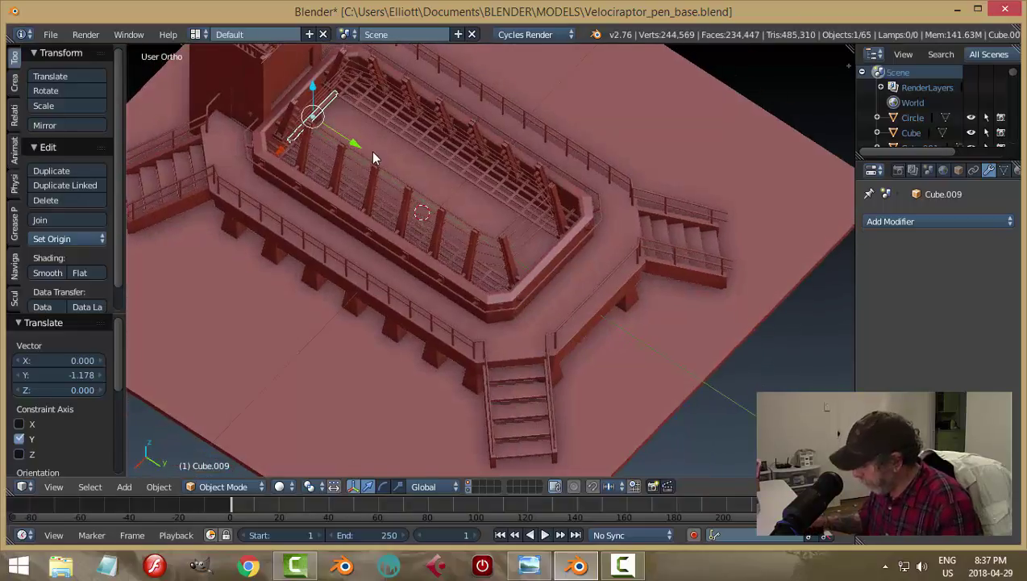
Thin the bar to about 0.575 along Z and align its height with the slatted platforms beside it
{"action": "key", "text": "KP_Decimal"}
{"action": "scroll", "coordinate": [634, 266], "scroll_direction": "up", "scroll_amount": 1}
{"action": "middle_click_drag", "start_coordinate": [637, 275], "coordinate": [529, 252]}
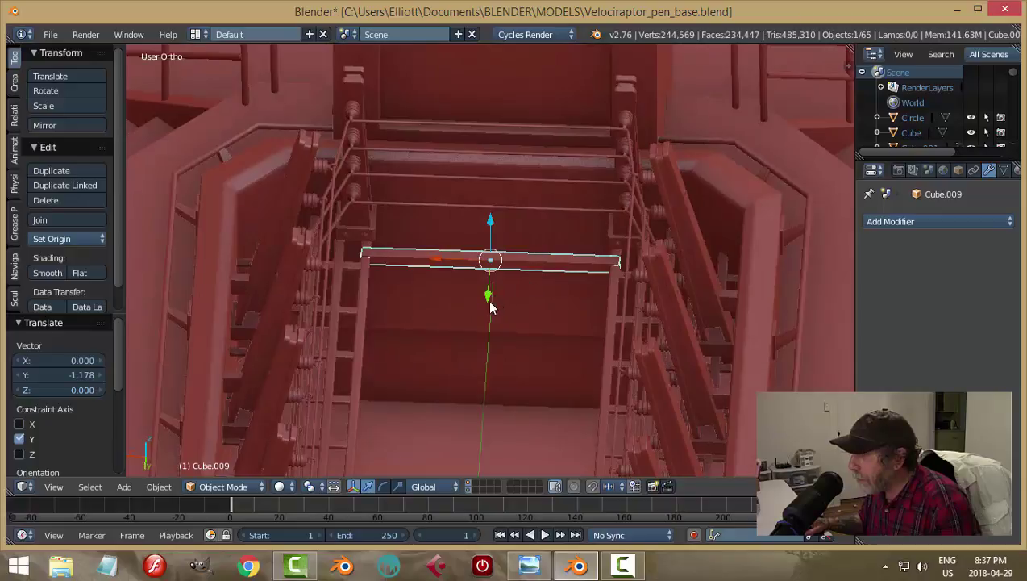
{"action": "middle_click_drag", "start_coordinate": [539, 293], "coordinate": [534, 257]}
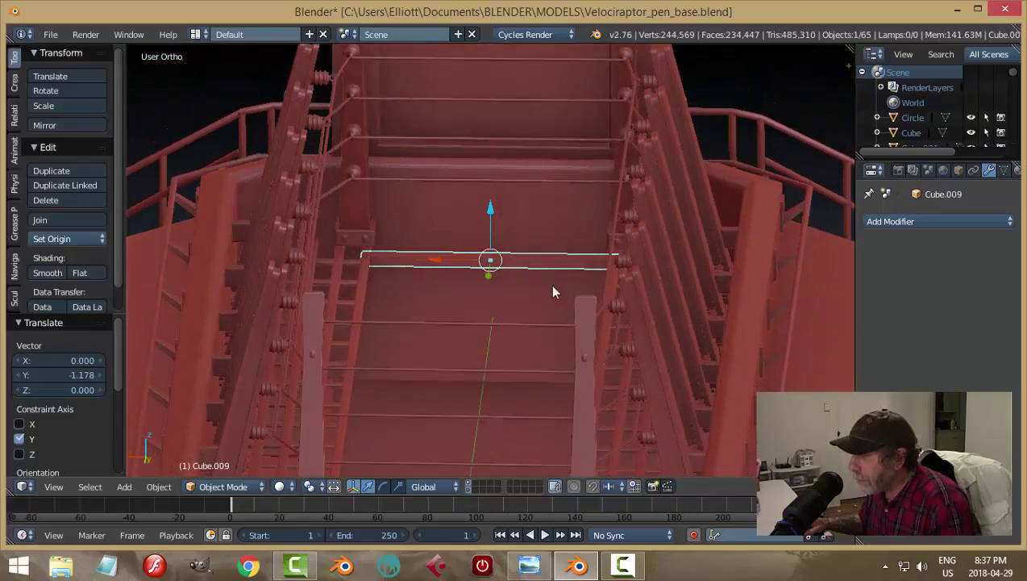
{"action": "key", "text": "s"}
{"action": "key", "text": "z"}
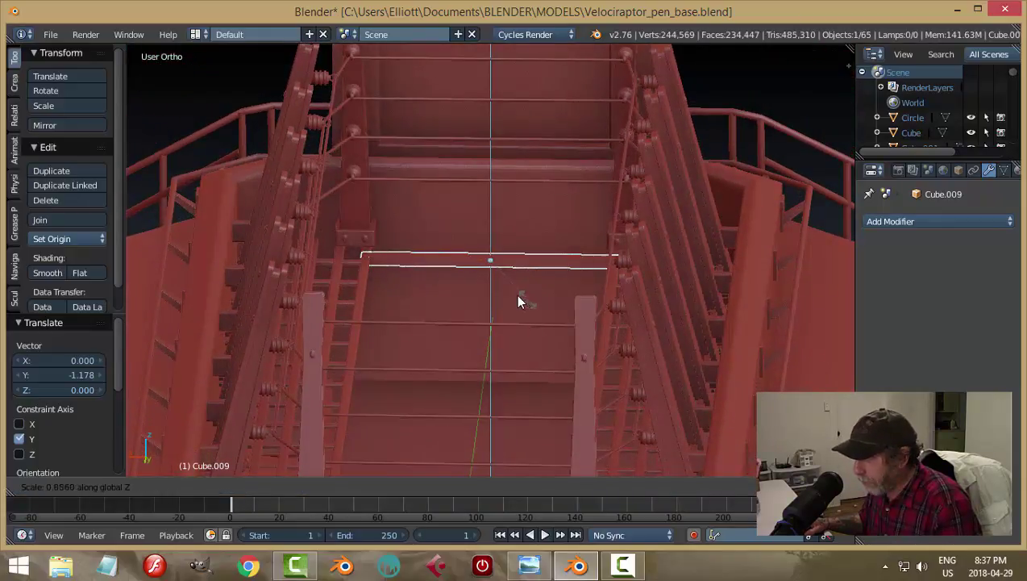
{"action": "left_click", "coordinate": [510, 295]}
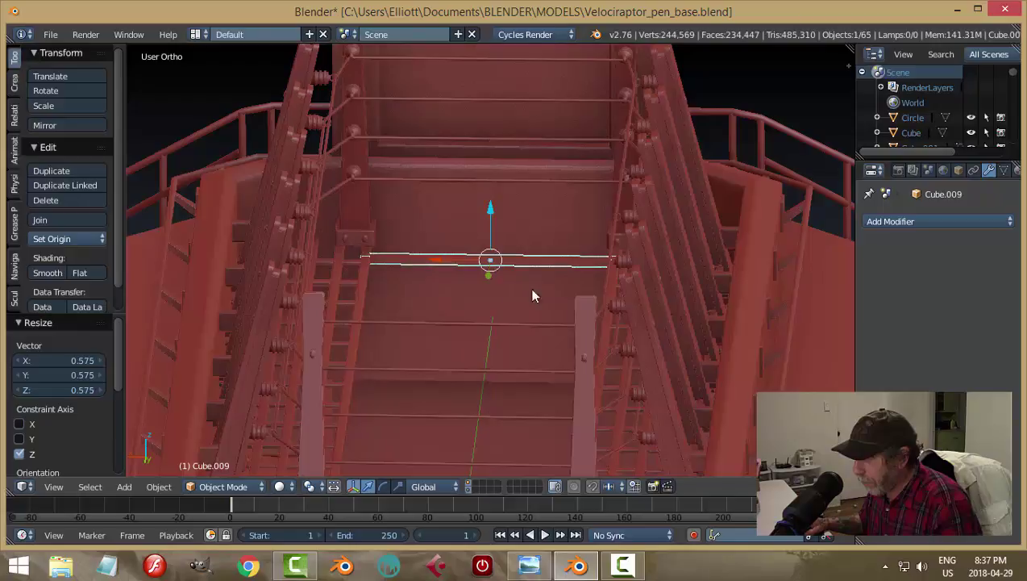
{"action": "left_click", "coordinate": [490, 211]}
{"action": "key", "text": "a"}
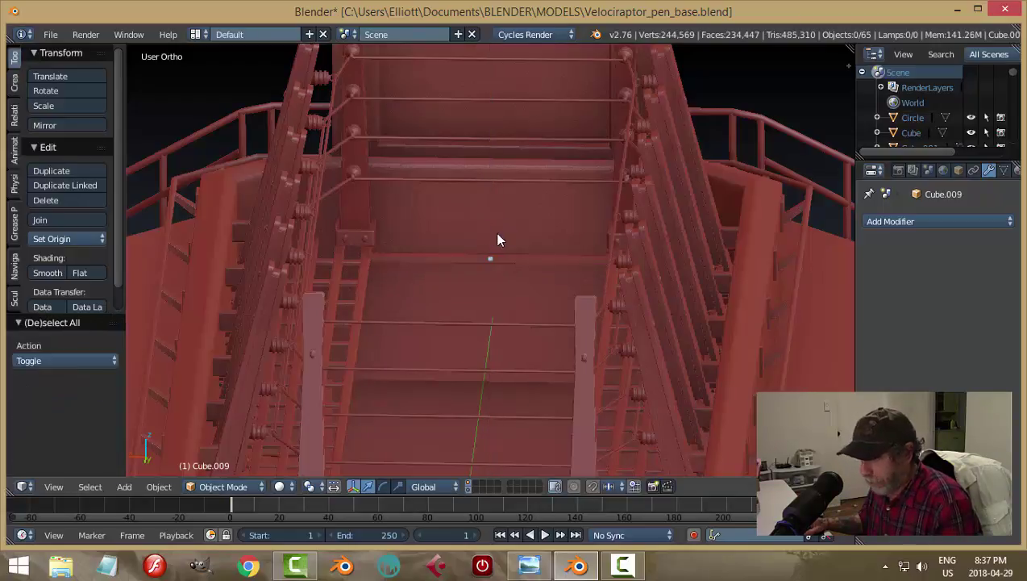
Widen the crossing bar between the two slatted platforms to about 1.5 times along Y
{"action": "middle_click_drag", "start_coordinate": [498, 236], "coordinate": [497, 321]}
{"action": "right_click", "coordinate": [529, 284]}
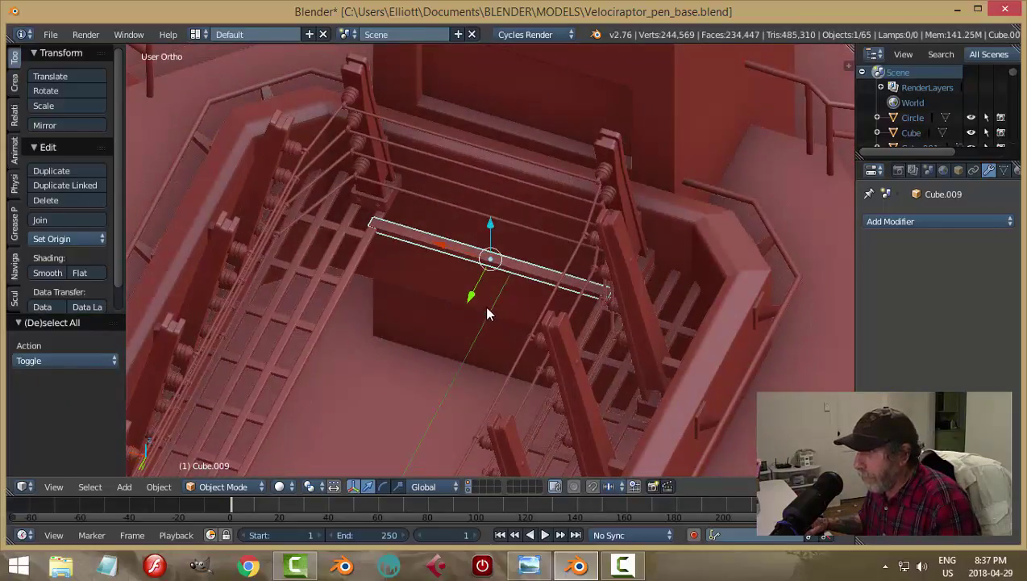
{"action": "key", "text": "s"}
{"action": "key", "text": "y"}
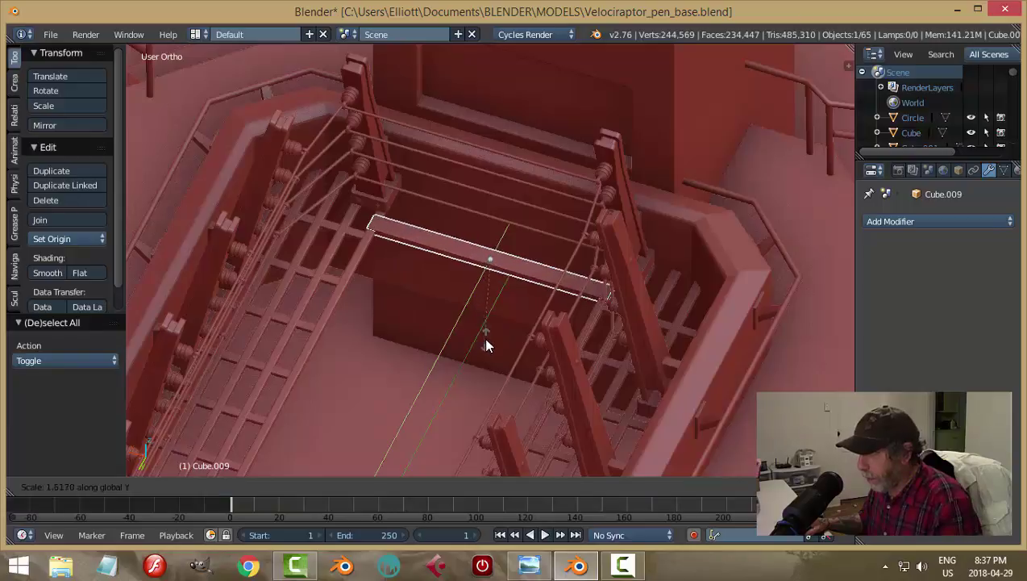
{"action": "left_click", "coordinate": [487, 344]}
{"action": "key", "text": "a"}
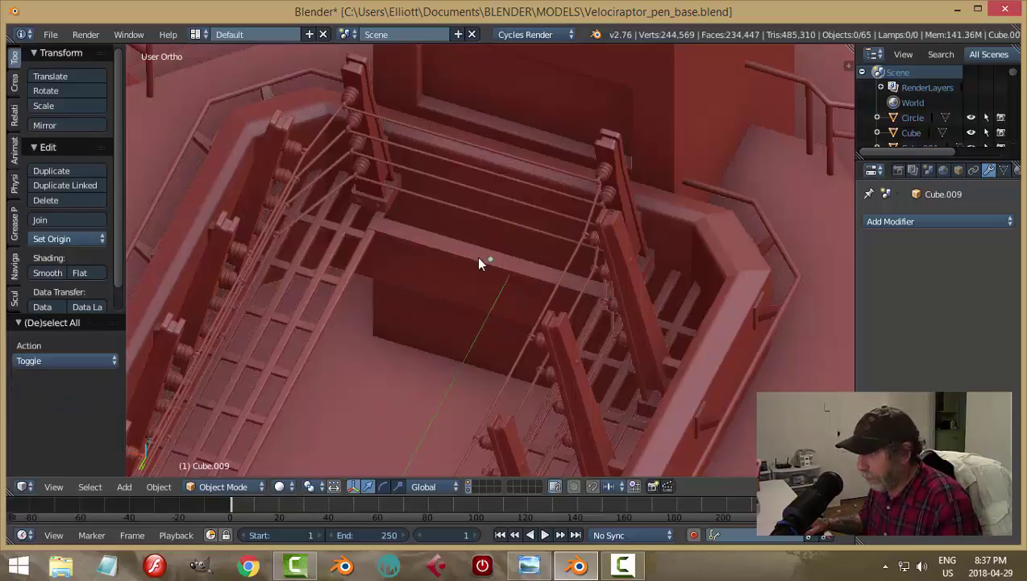
Move the crossing bar 0.111 along Y away from the tower and apply its scale
{"action": "right_click", "coordinate": [479, 263]}
{"action": "key", "text": "g"}
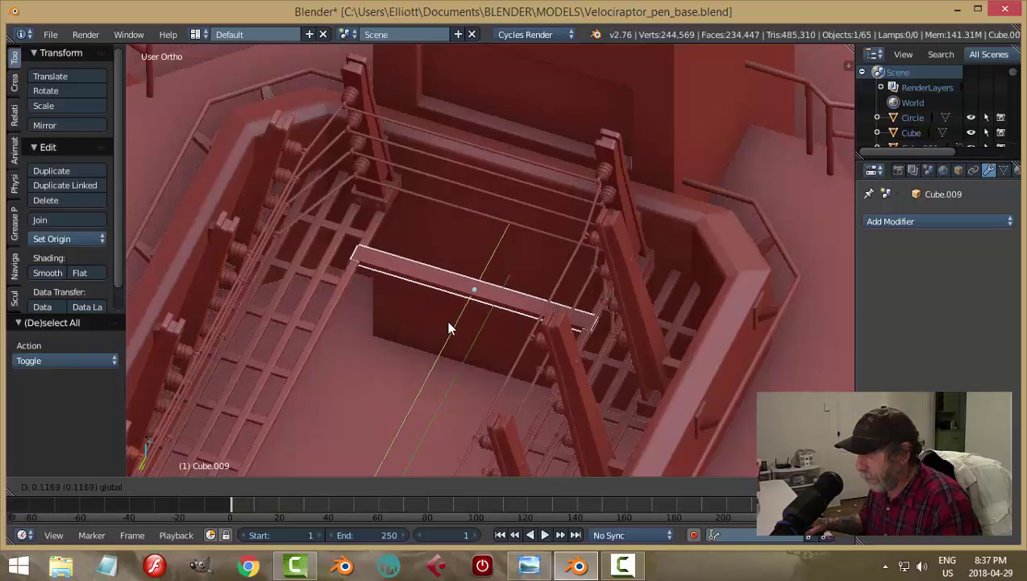
{"action": "left_click", "coordinate": [444, 318]}
{"action": "key", "text": "ctrl+a"}
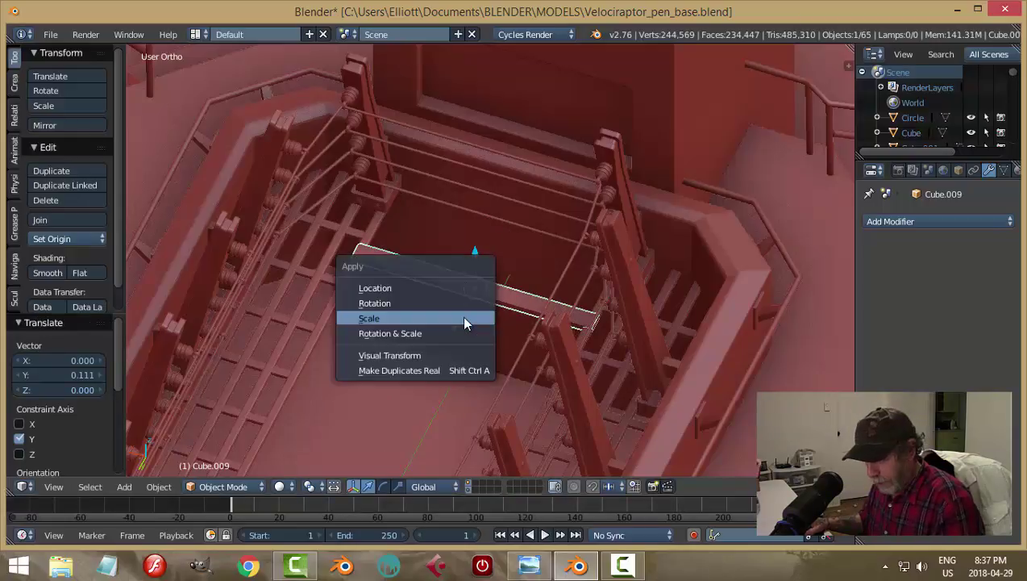
{"action": "left_click", "coordinate": [461, 315]}
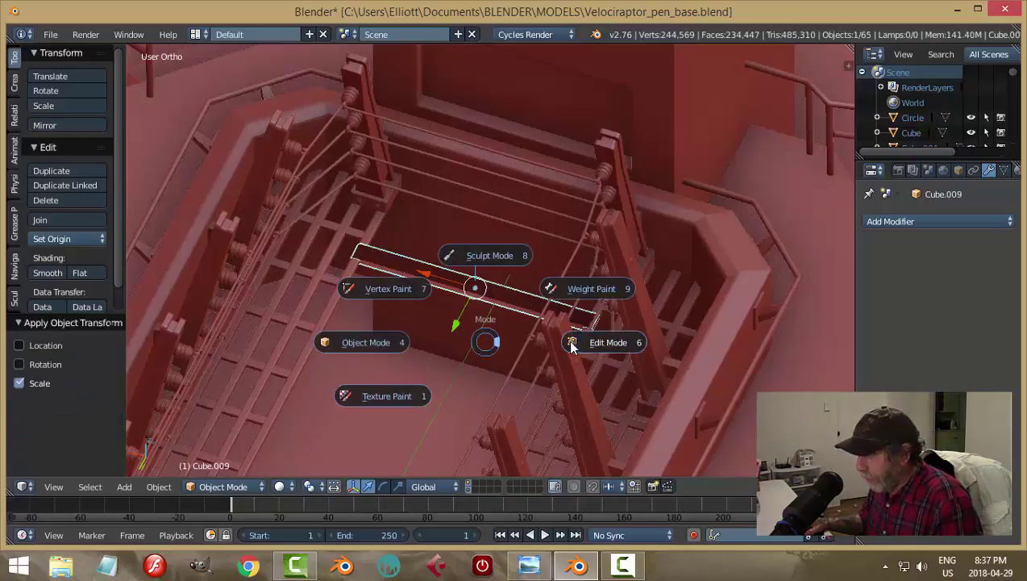
Recalculate the normals of the whole crossing bar mesh in Edit Mode
{"action": "left_click", "coordinate": [567, 340]}
{"action": "key", "text": "a"}
{"action": "key", "text": "a"}
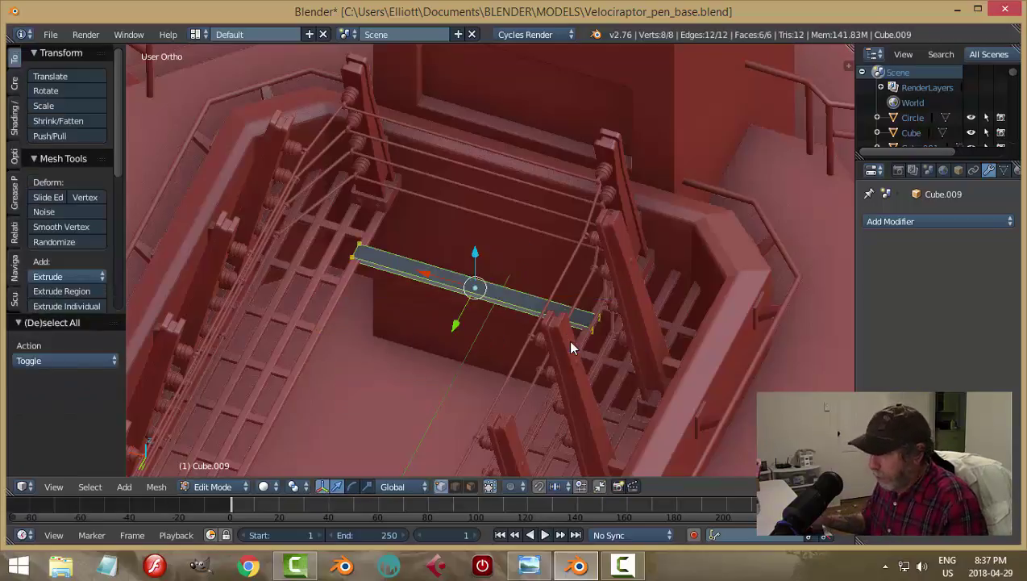
{"action": "key", "text": "ctrl+n"}
{"action": "key", "text": "a"}
Bevel the two long top edges of the crossing bar with 2 segments and an offset of about 0.004, then return to Object Mode
{"action": "key", "text": "ctrl+Tab"}
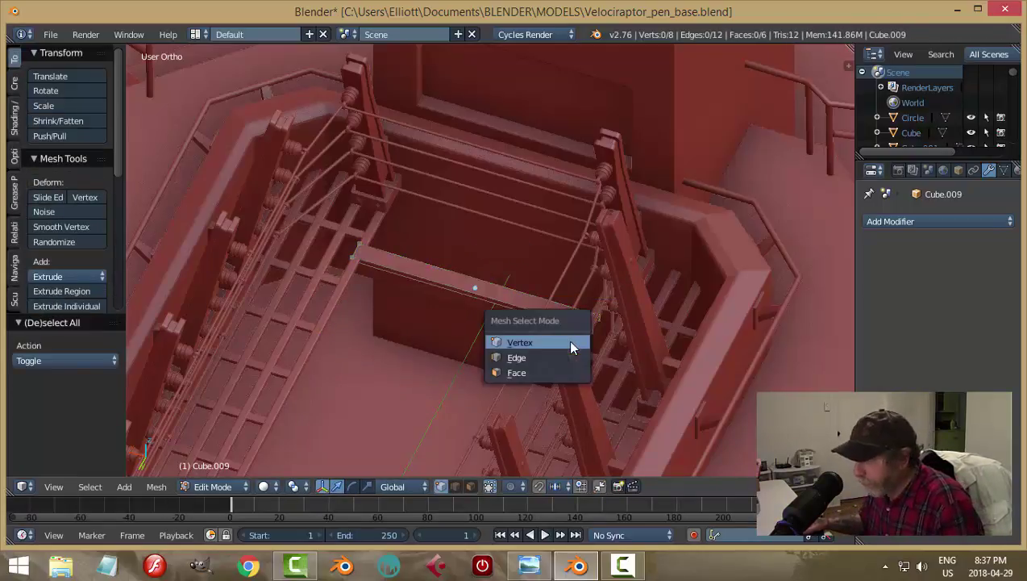
{"action": "left_click", "coordinate": [528, 357]}
{"action": "right_click", "coordinate": [498, 297]}
{"action": "right_click", "coordinate": [502, 289], "text": "shift"}
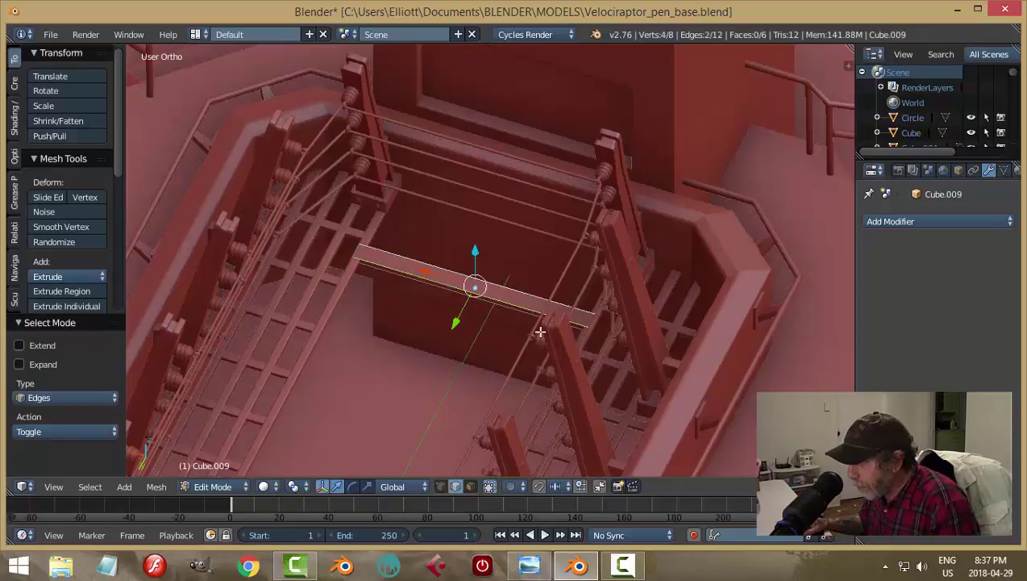
{"action": "scroll", "coordinate": [528, 328], "scroll_direction": "up", "scroll_amount": 5}
{"action": "middle_click_drag", "start_coordinate": [458, 327], "coordinate": [564, 326]}
{"action": "key", "text": "ctrl+b"}
{"action": "scroll", "coordinate": [650, 332], "scroll_direction": "up", "scroll_amount": 2}
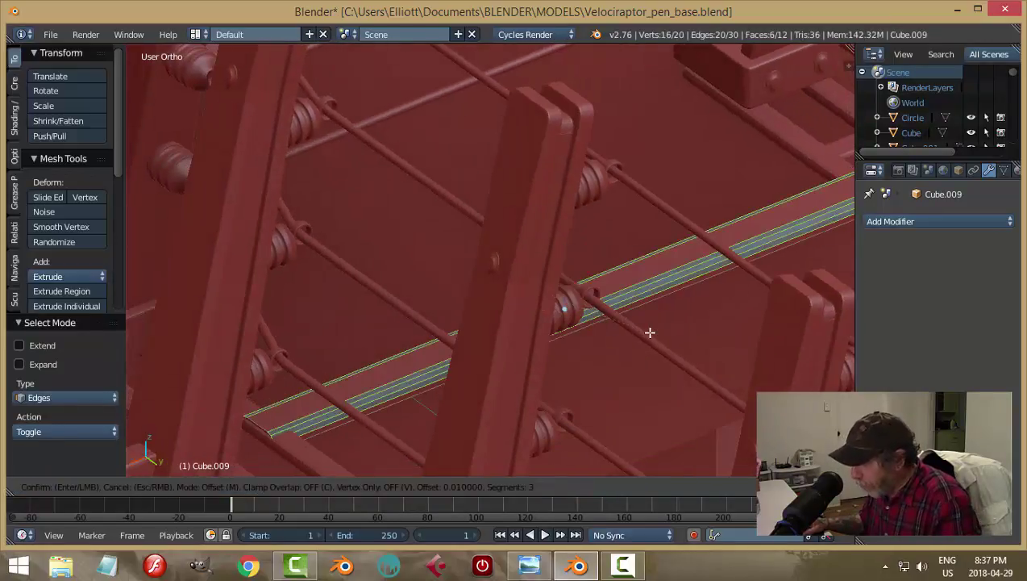
{"action": "scroll", "coordinate": [650, 332], "scroll_direction": "down", "scroll_amount": 1}
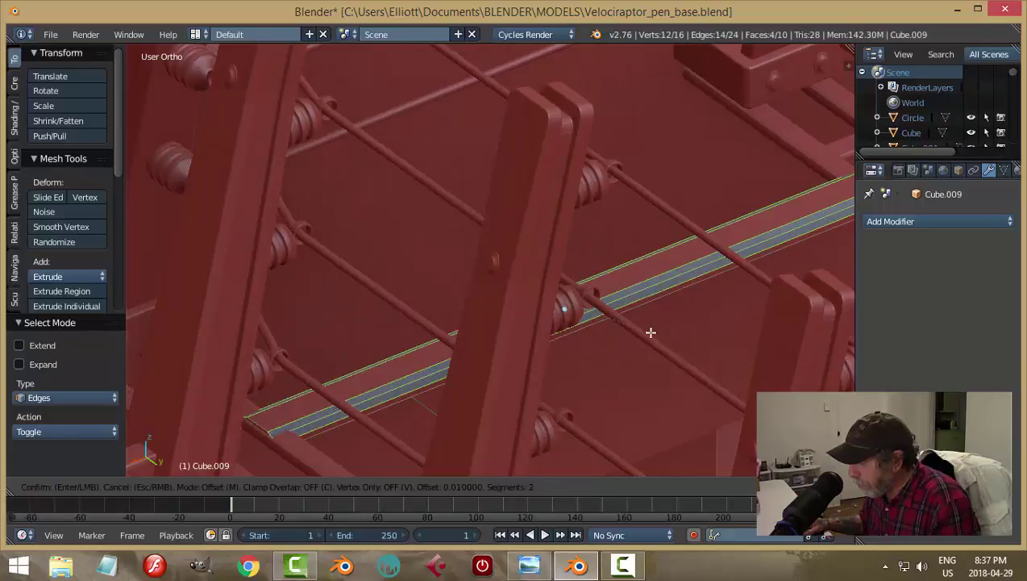
{"action": "key", "text": "0"}
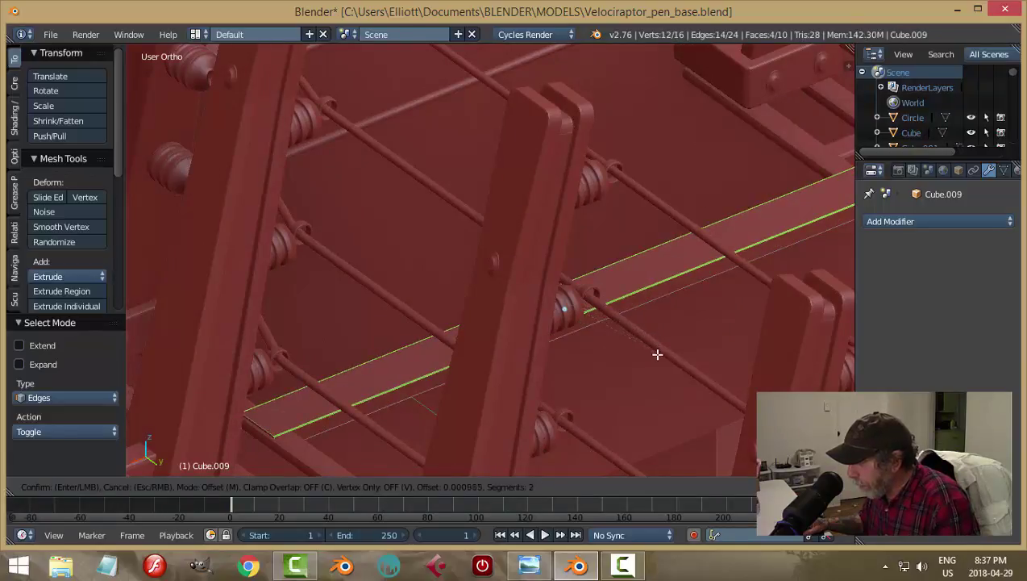
{"action": "left_click", "coordinate": [677, 388]}
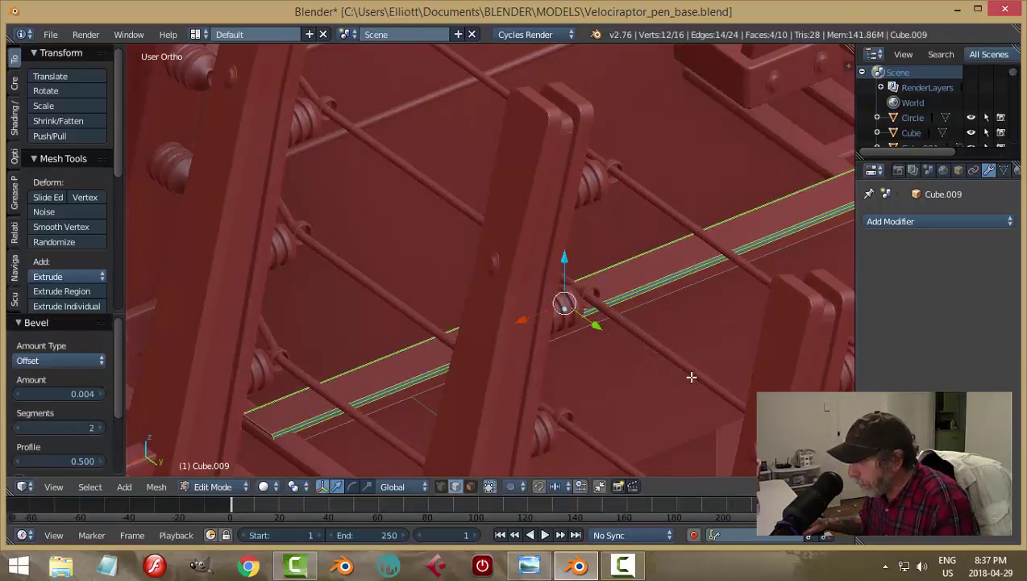
{"action": "key", "text": "Tab"}
{"action": "left_click", "coordinate": [575, 376]}
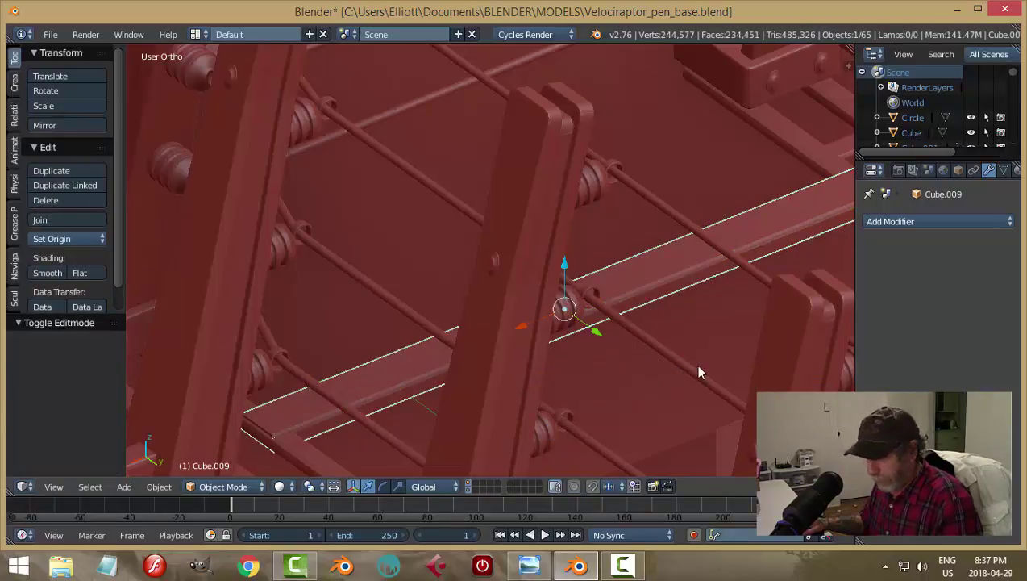
{"action": "key", "text": "a"}
{"action": "mouse_move", "coordinate": [700, 372]}
{"action": "middle_mouse_down"}
{"action": "mouse_move", "coordinate": [677, 361]}
{"action": "mouse_move", "coordinate": [672, 312]}
{"action": "mouse_move", "coordinate": [685, 360]}
{"action": "mouse_move", "coordinate": [716, 339]}
{"action": "mouse_move", "coordinate": [685, 324]}
{"action": "mouse_move", "coordinate": [690, 355]}
{"action": "middle_mouse_up"}
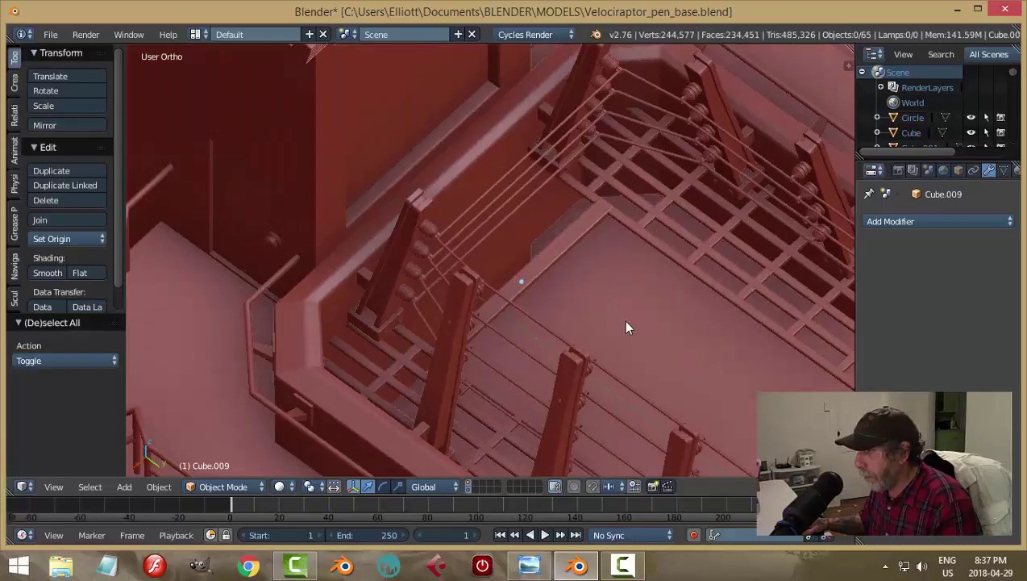
{"action": "middle_click_drag", "start_coordinate": [627, 321], "coordinate": [669, 323]}
Duplicate the crossing bar and place the copy 0.189 along Y from the original
{"action": "key", "text": "ctrl+z"}
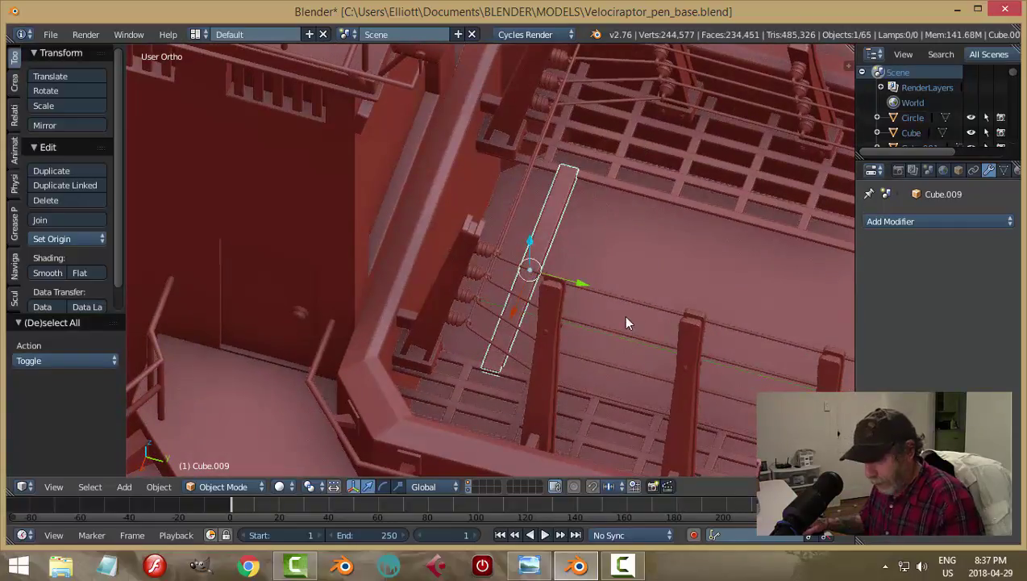
{"action": "key", "text": "shift+d"}
{"action": "right_click", "coordinate": [623, 316]}
{"action": "key", "text": "g"}
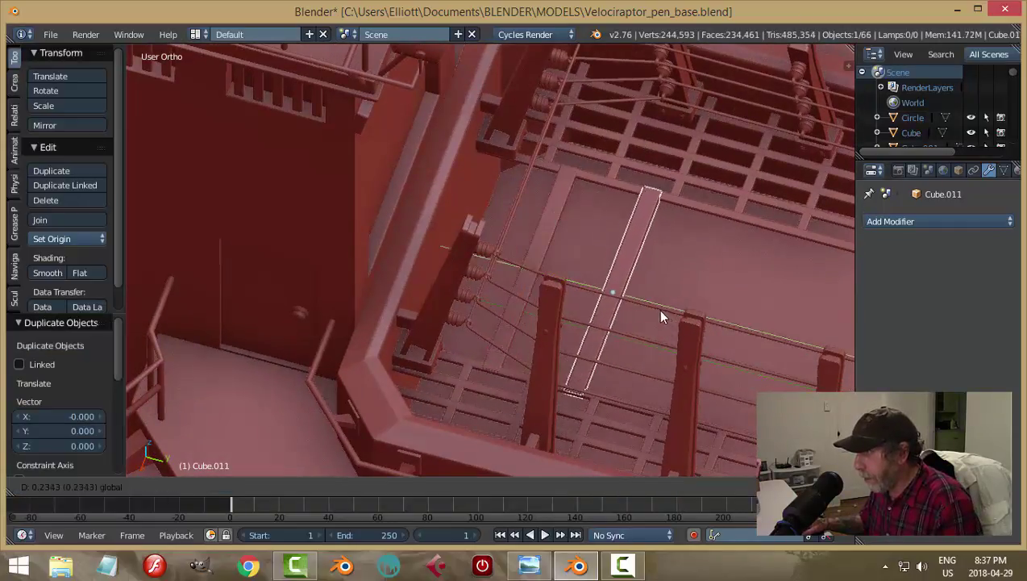
{"action": "left_click", "coordinate": [650, 309]}
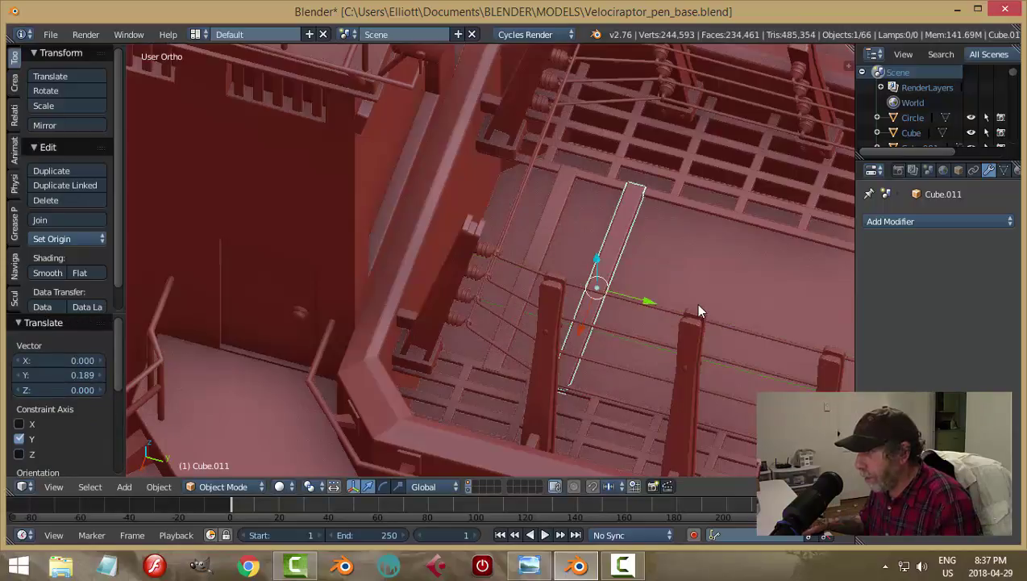
Duplicate the copied bar and place the third bar about 0.17 further along Y
{"action": "key", "text": "shift+d"}
{"action": "right_click", "coordinate": [662, 297]}
{"action": "key", "text": "g"}
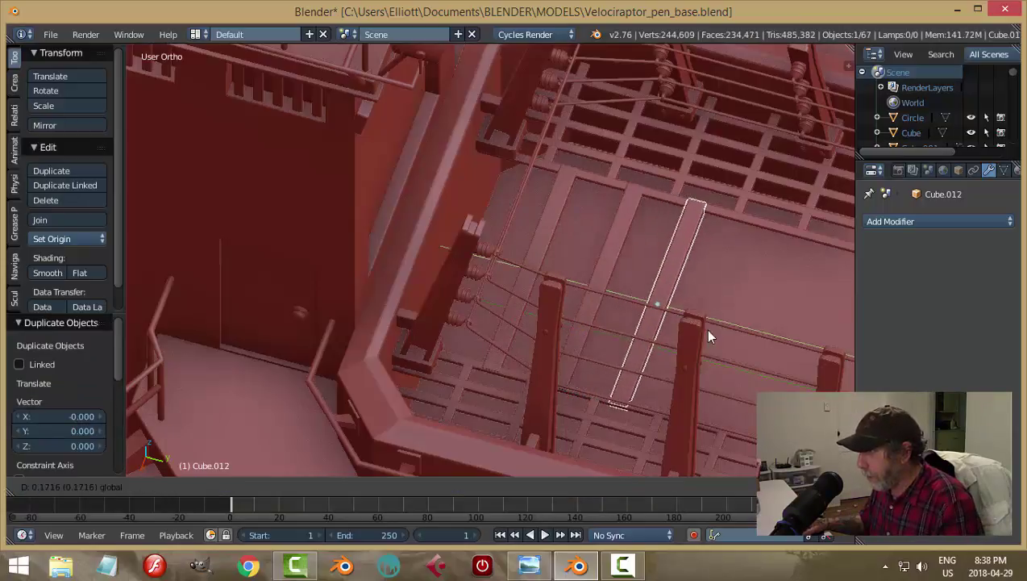
{"action": "left_click", "coordinate": [705, 331]}
{"action": "key", "text": "a"}
{"action": "middle_click_drag", "start_coordinate": [743, 337], "coordinate": [526, 340]}
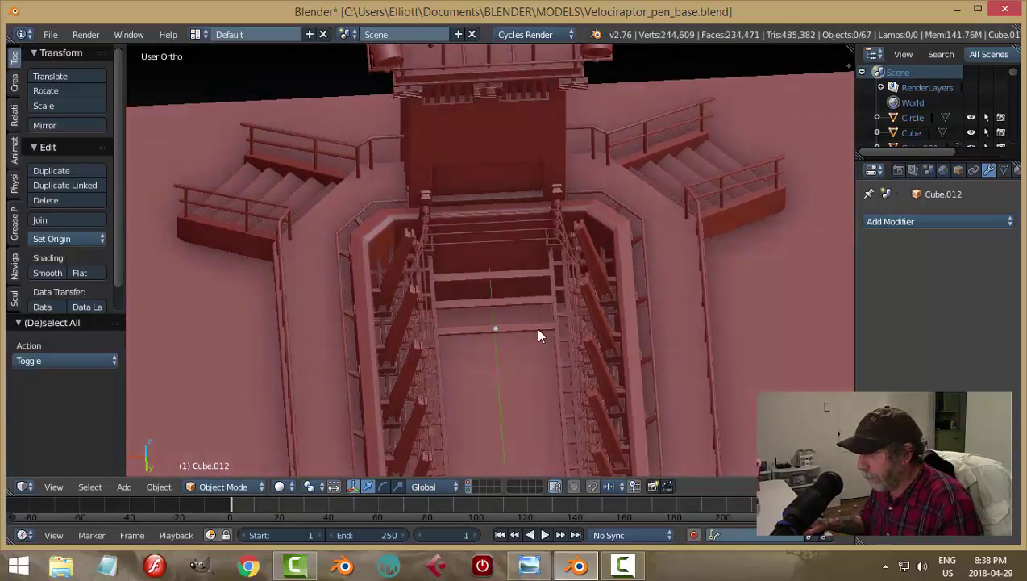
Delete the two duplicated bars, keeping only the original crossing bar at the tower end
{"action": "right_click", "coordinate": [539, 335]}
{"action": "key", "text": "x"}
{"action": "left_click", "coordinate": [534, 326]}
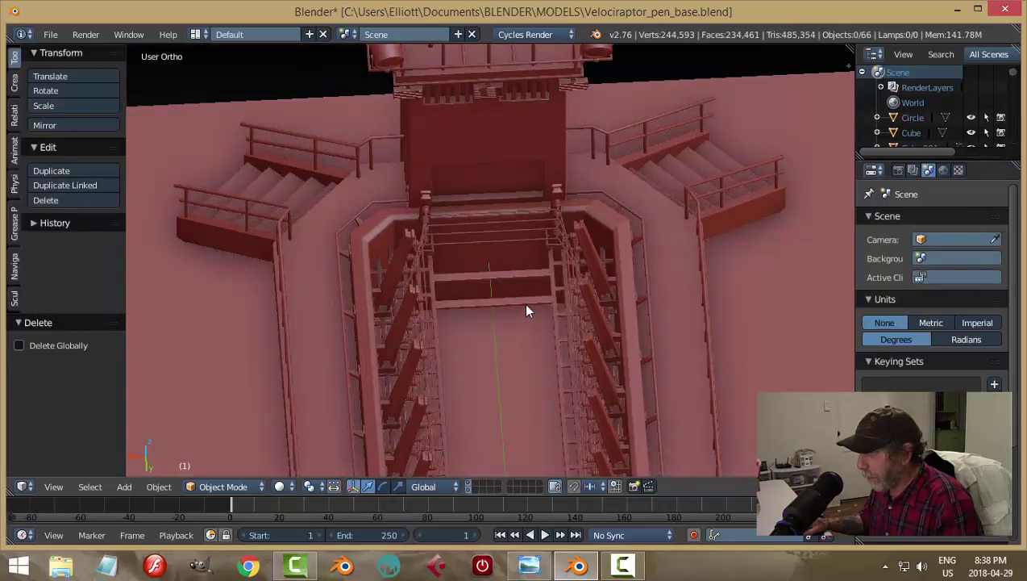
{"action": "right_click", "coordinate": [526, 304]}
{"action": "key", "text": "x"}
{"action": "left_click", "coordinate": [526, 304]}
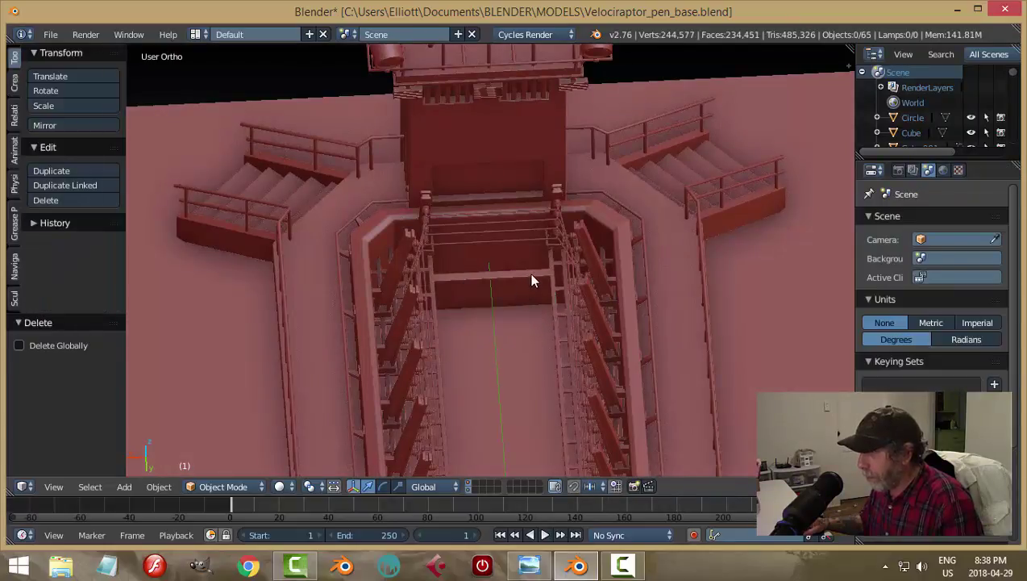
Add an Array modifier to the crossing bar with a relative offset of 0 in X and 2.3 in Y
{"action": "right_click", "coordinate": [532, 280]}
{"action": "left_click", "coordinate": [887, 222]}
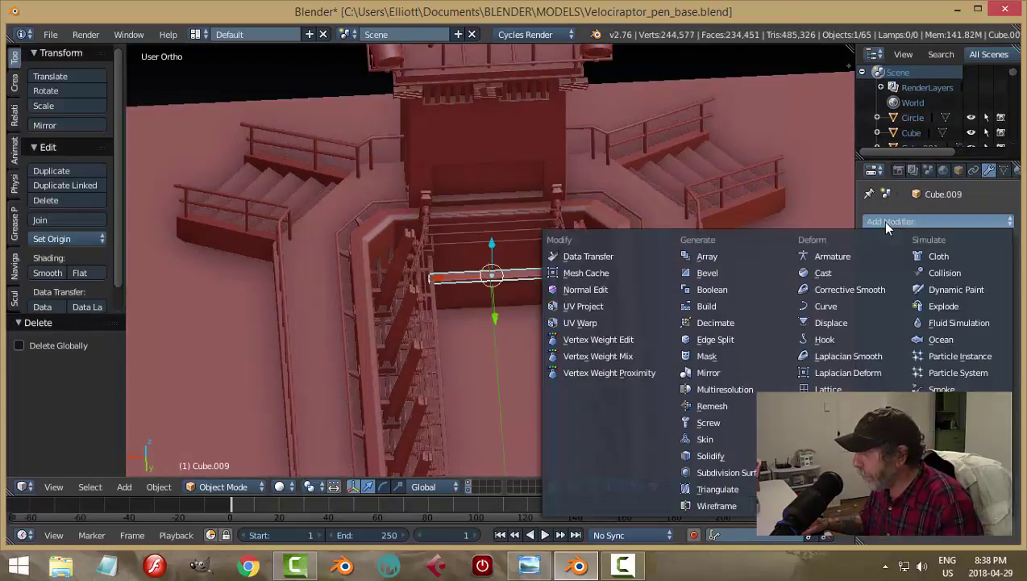
{"action": "left_click", "coordinate": [745, 258]}
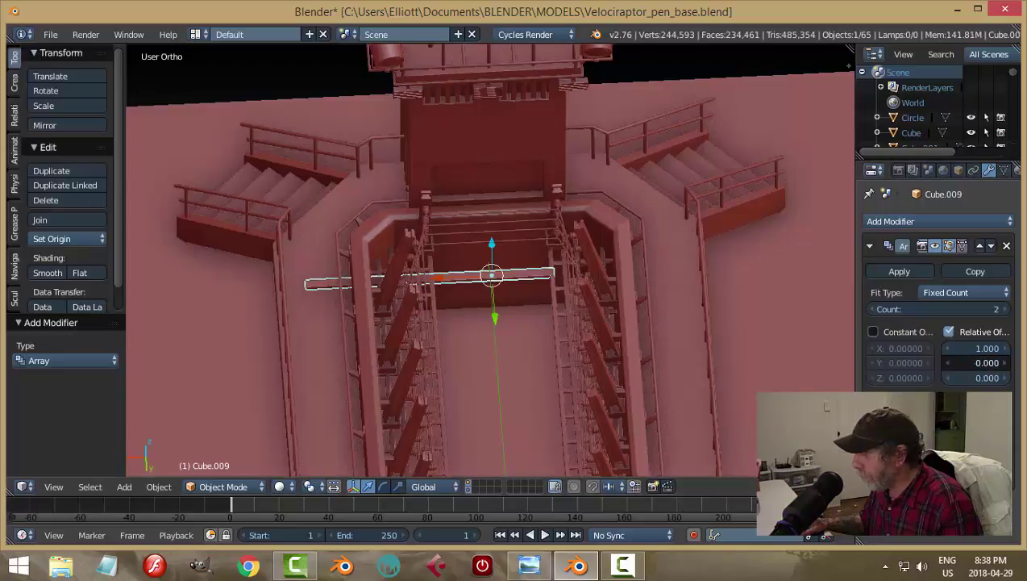
{"action": "mouse_move", "coordinate": [988, 362]}
{"action": "left_mouse_down"}
{"action": "mouse_move", "coordinate": [966, 362]}
{"action": "mouse_move", "coordinate": [1004, 362]}
{"action": "mouse_move", "coordinate": [976, 359]}
{"action": "left_mouse_up"}
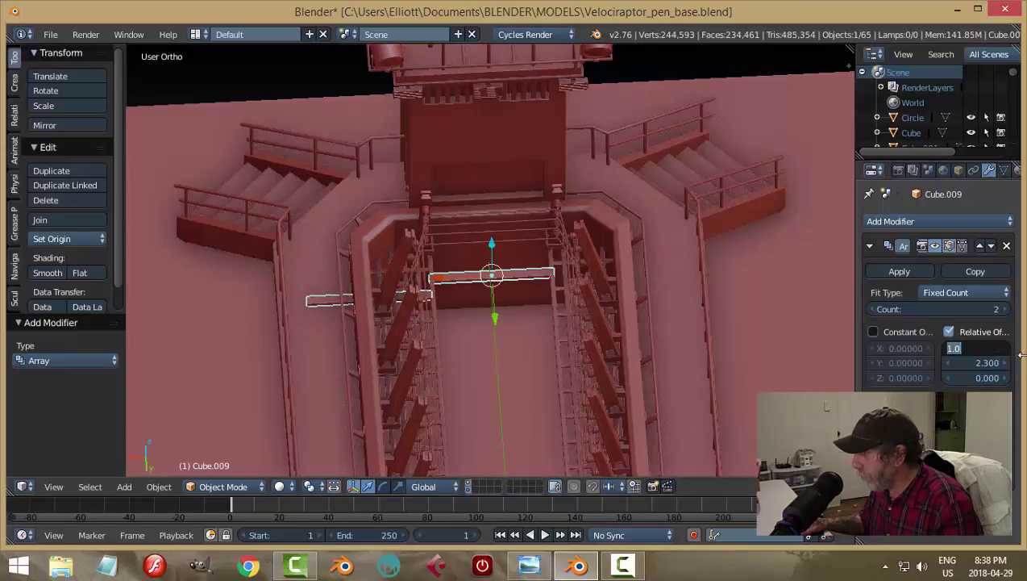
{"action": "type", "text": "0"}
{"action": "key", "text": "Return"}
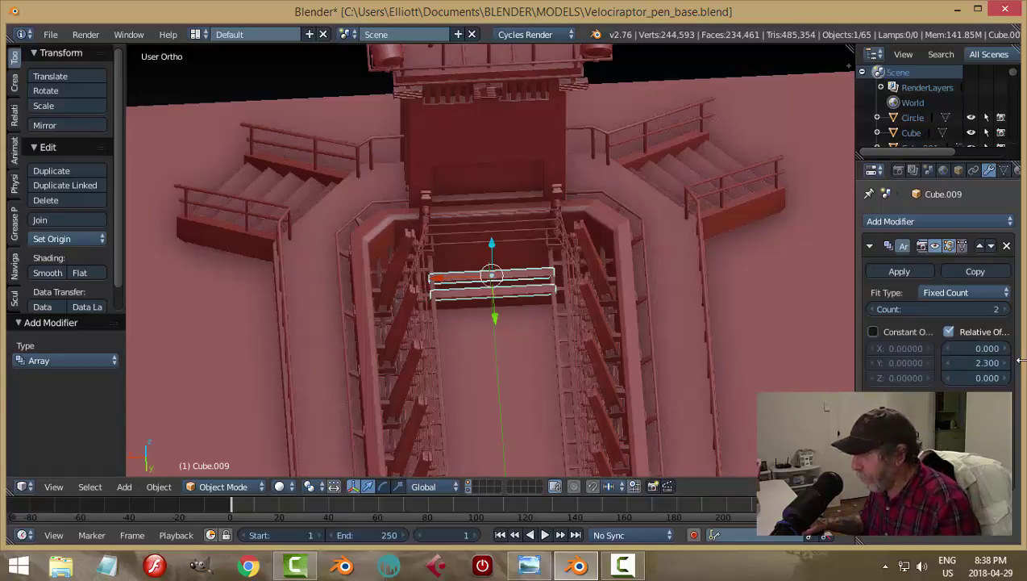
{"action": "left_click_drag", "start_coordinate": [987, 350], "coordinate": [970, 350]}
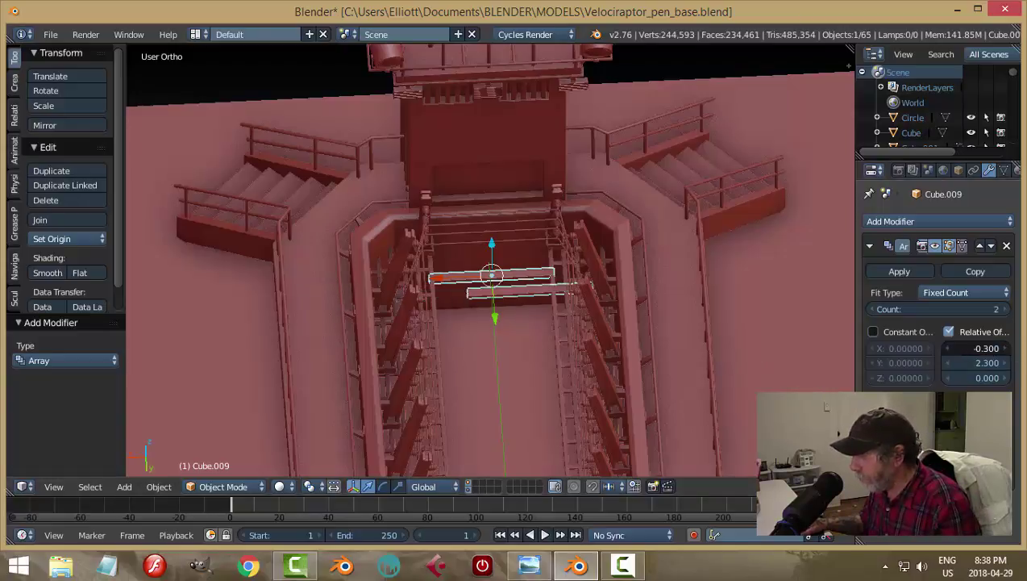
{"action": "left_click", "coordinate": [986, 350]}
{"action": "type", "text": "0"}
{"action": "key", "text": "Return"}
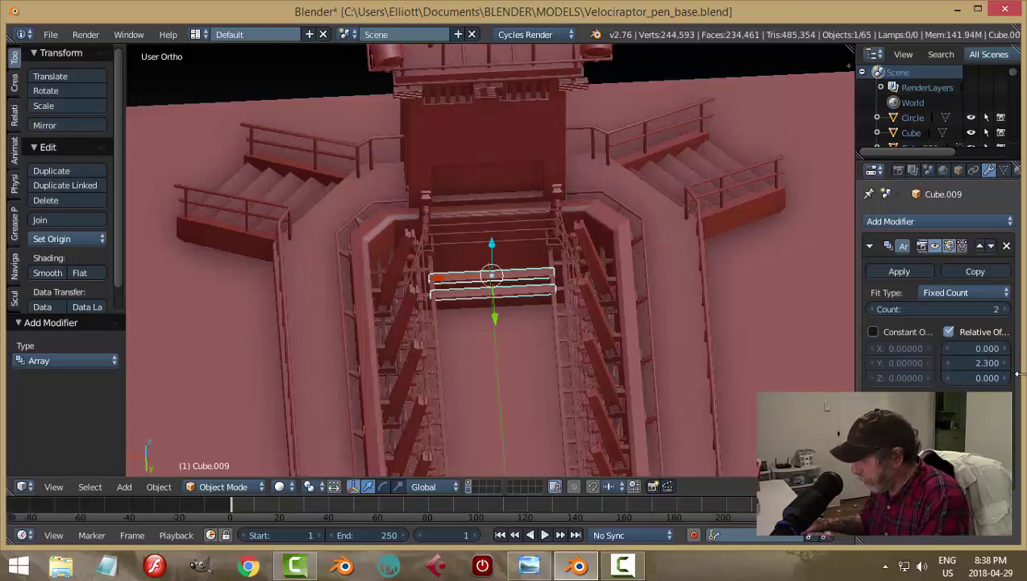
Lower the array's relative Y offset to 1.5 so the crossing bars sit closer together
{"action": "left_click_drag", "start_coordinate": [980, 362], "coordinate": [949, 362]}
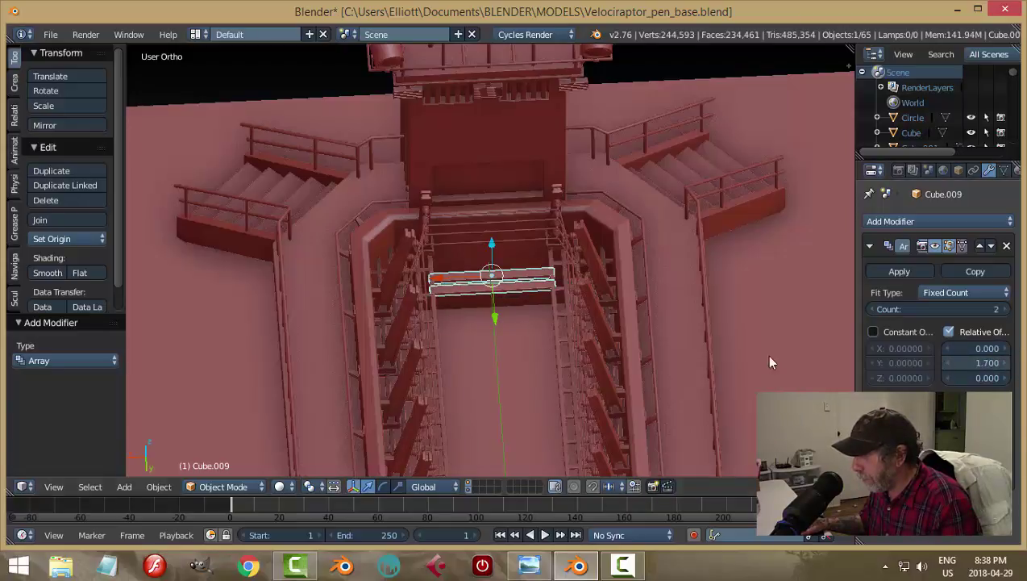
{"action": "key", "text": "a"}
{"action": "middle_click_drag", "start_coordinate": [521, 329], "coordinate": [550, 366]}
{"action": "scroll", "coordinate": [547, 361], "scroll_direction": "up", "scroll_amount": 4}
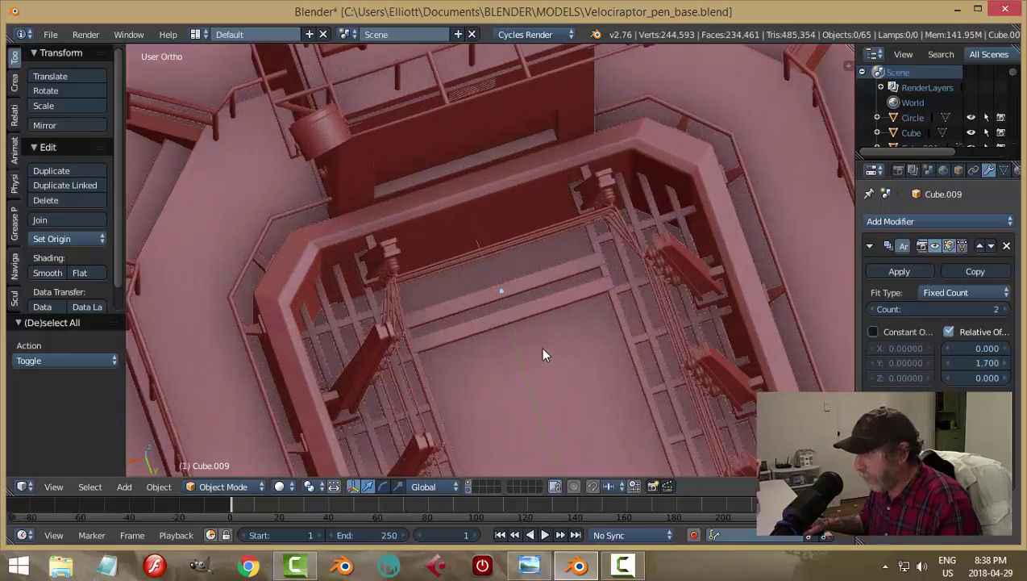
{"action": "key", "text": "ctrl+z"}
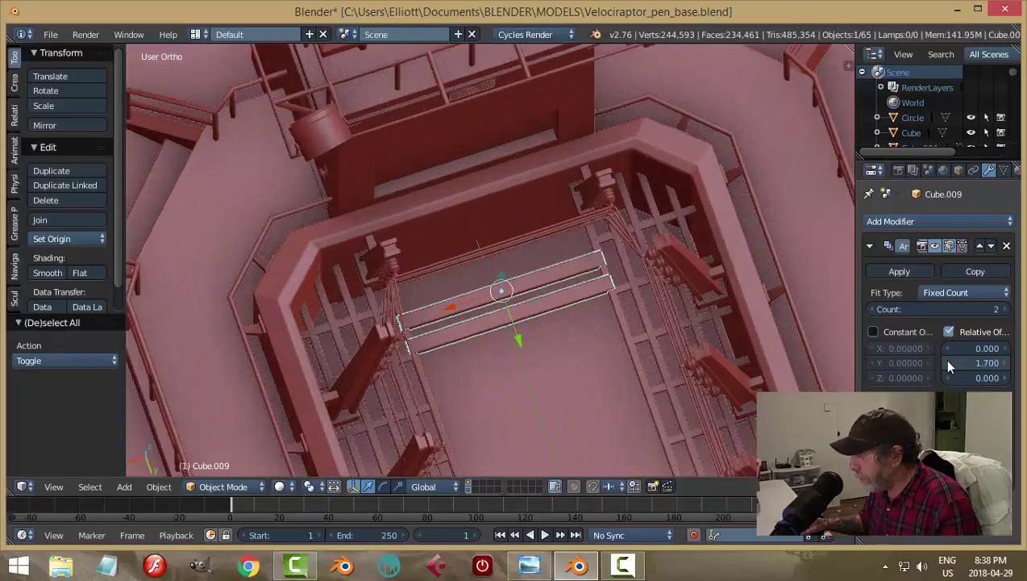
{"action": "left_click", "coordinate": [947, 362]}
{"action": "left_click", "coordinate": [947, 362]}
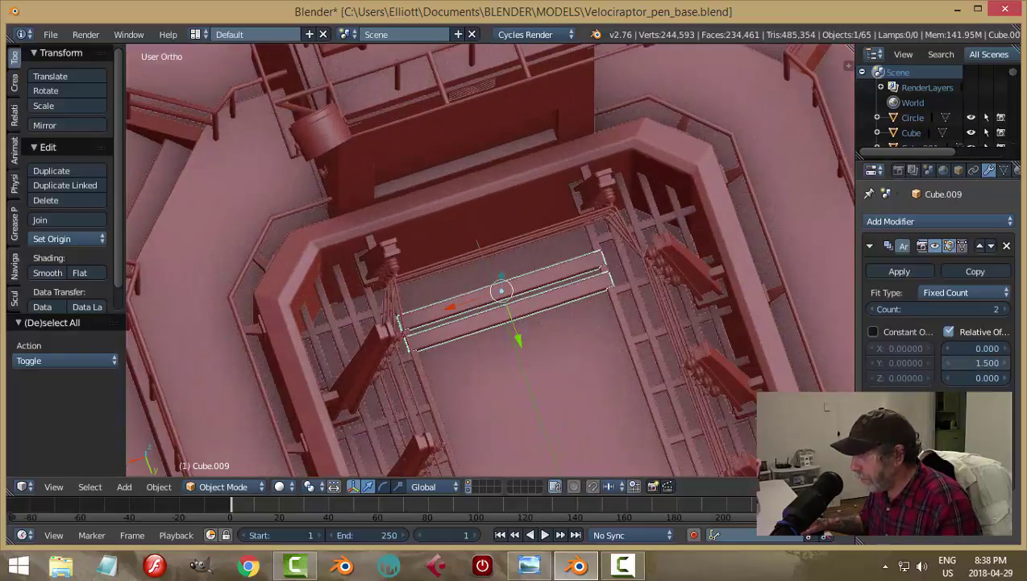
Set the array count to 4 so the crossing bars form a slatted section between the side platforms
{"action": "left_click", "coordinate": [1006, 308]}
{"action": "left_click", "coordinate": [1006, 309]}
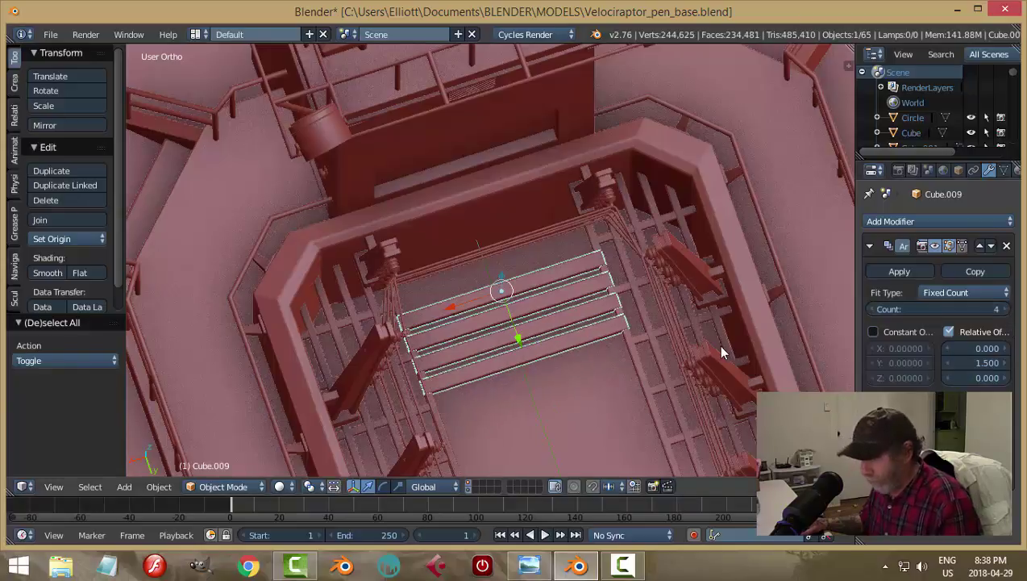
{"action": "key", "text": "a"}
{"action": "scroll", "coordinate": [622, 372], "scroll_direction": "up", "scroll_amount": 2}
{"action": "middle_click_drag", "start_coordinate": [610, 362], "coordinate": [598, 328]}
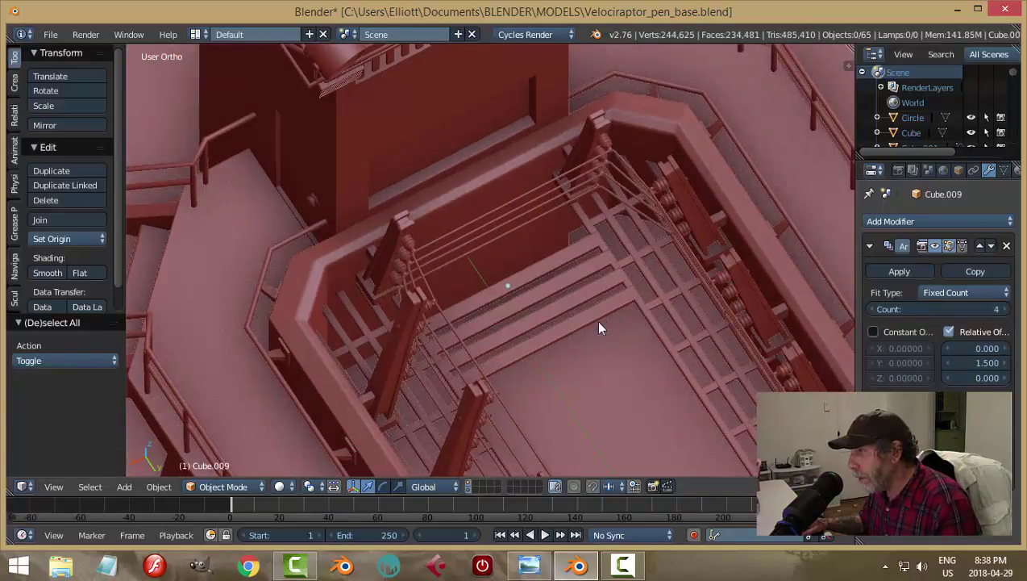
{"action": "right_click", "coordinate": [628, 312]}
{"action": "middle_click_drag", "start_coordinate": [677, 347], "coordinate": [589, 362]}
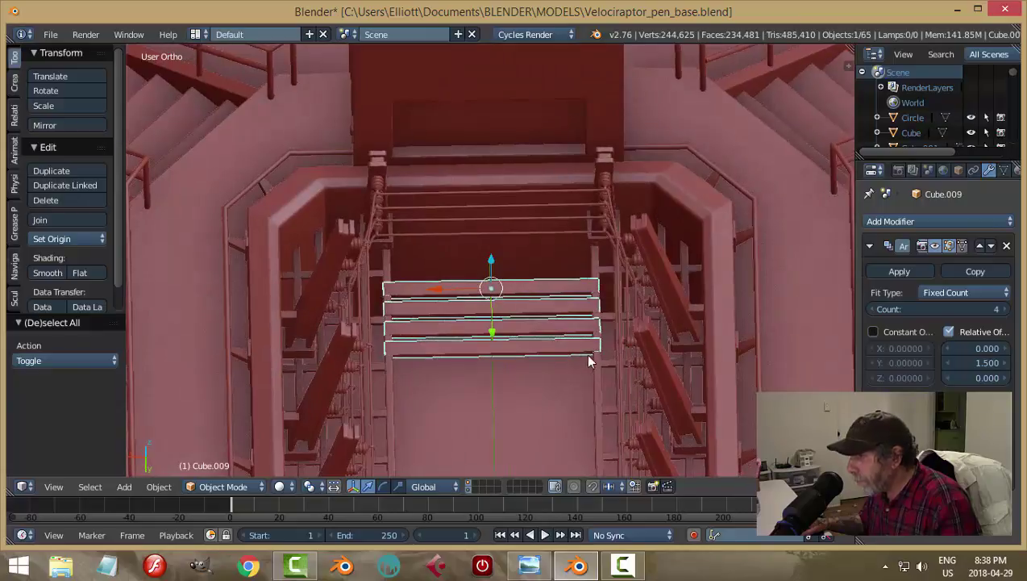
Scale the arrayed crossing bars by about 0.981 along X so they fit between the side platforms
{"action": "key", "text": "s"}
{"action": "key", "text": "x"}
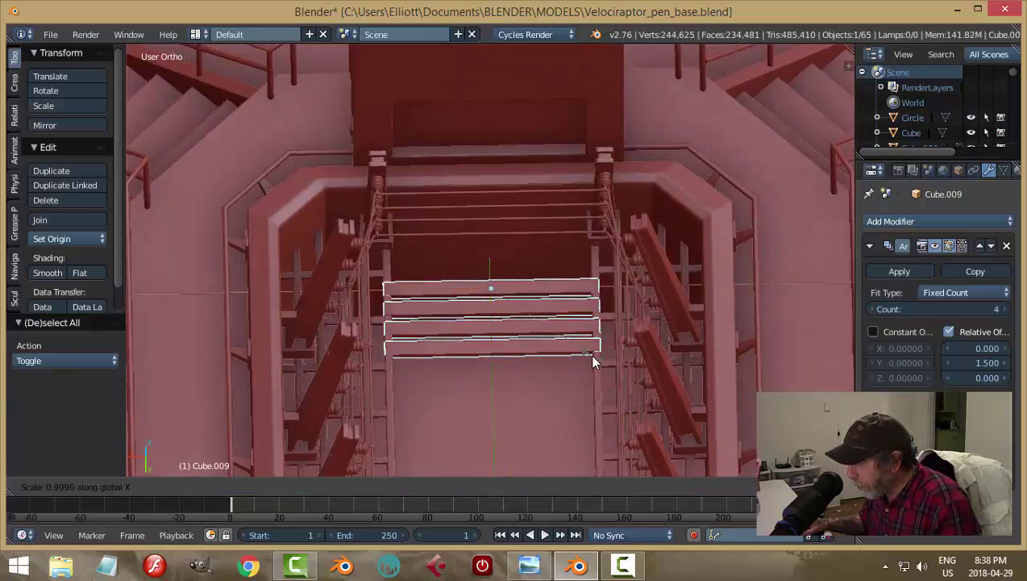
{"action": "left_click", "coordinate": [563, 357]}
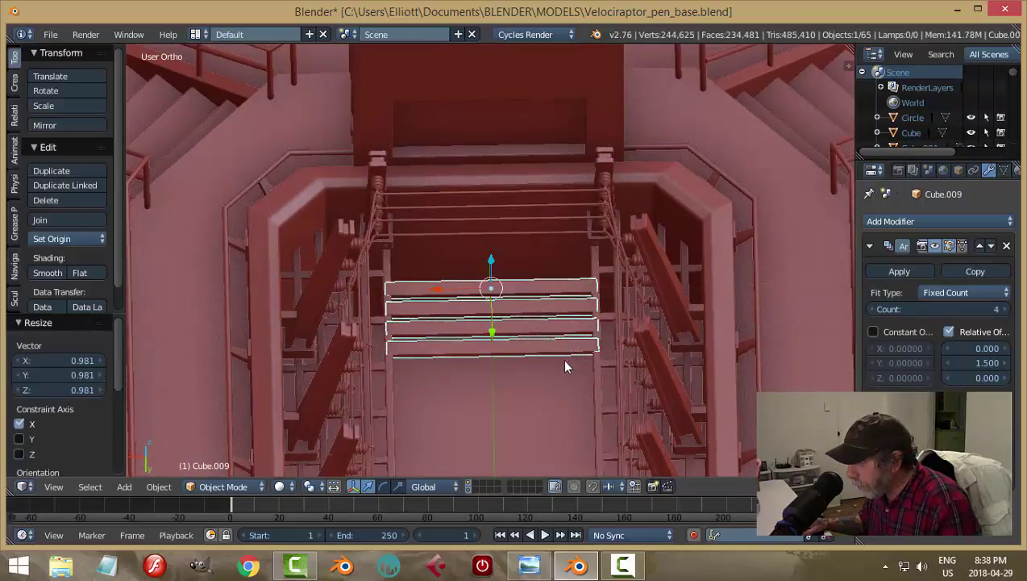
{"action": "key", "text": "a"}
{"action": "middle_click_drag", "start_coordinate": [587, 379], "coordinate": [669, 349]}
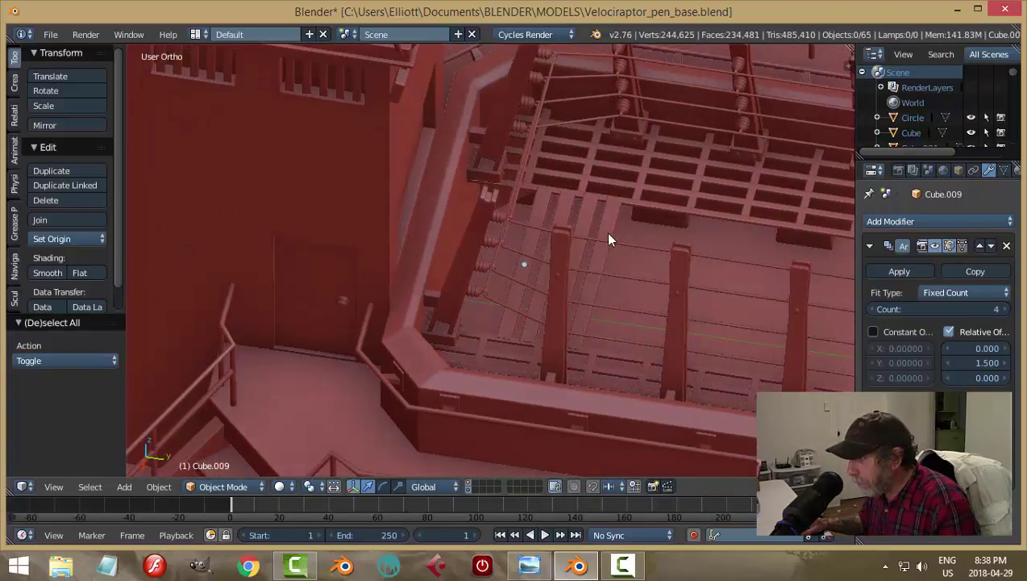
Reselect the arrayed crossing bars and move them slightly along Y toward the tower wall
{"action": "key", "text": "ctrl+z"}
{"action": "middle_click_drag", "start_coordinate": [674, 266], "coordinate": [653, 273]}
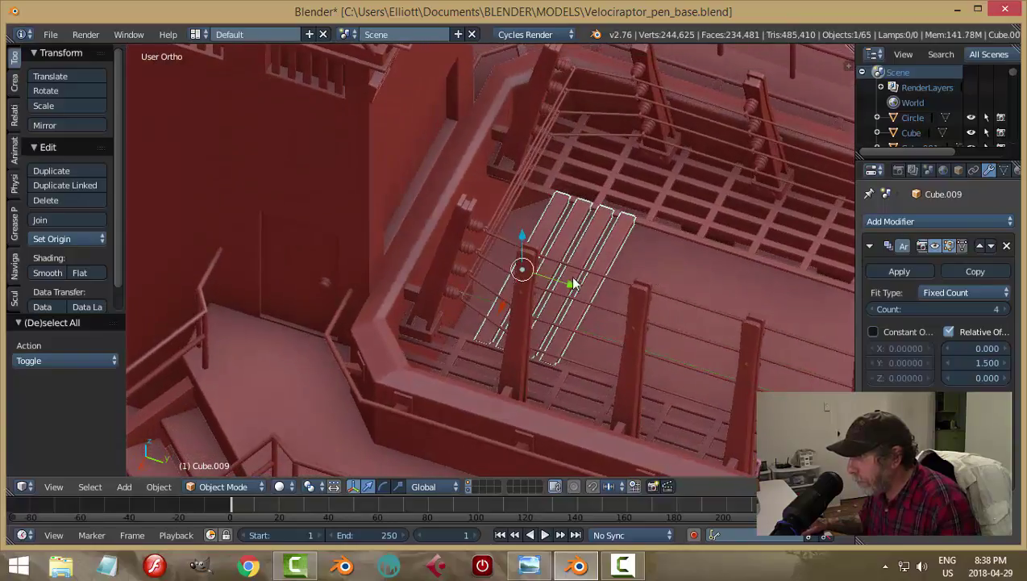
{"action": "left_click_drag", "start_coordinate": [572, 289], "coordinate": [553, 280]}
{"action": "key", "text": "a"}
{"action": "middle_click_drag", "start_coordinate": [724, 311], "coordinate": [593, 346]}
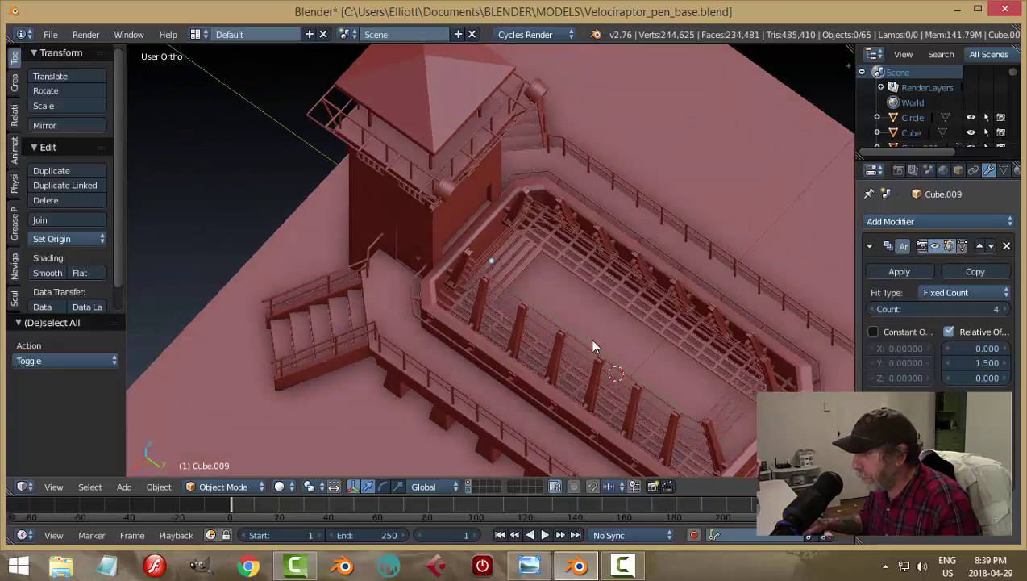
Increase the crossing bars' array count to 6
{"action": "left_click", "coordinate": [1004, 309]}
{"action": "left_click", "coordinate": [1004, 309]}
{"action": "key", "text": "a"}
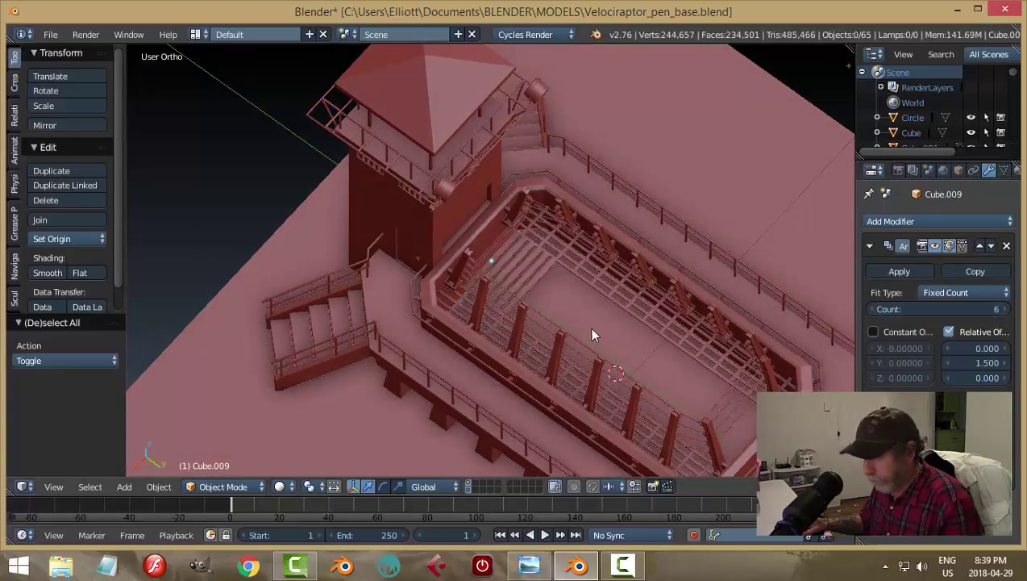
Move the crossing bars about -0.133 along Y, closer to the tower wall
{"action": "middle_click_drag", "start_coordinate": [589, 326], "coordinate": [475, 300]}
{"action": "middle_click_drag", "start_coordinate": [576, 302], "coordinate": [548, 310]}
{"action": "right_click", "coordinate": [546, 310]}
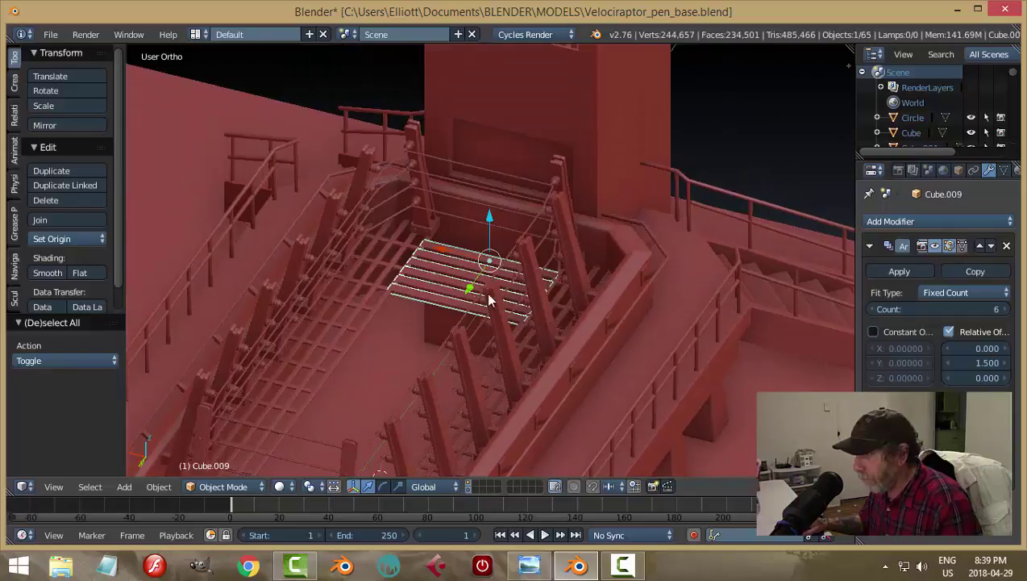
{"action": "left_click_drag", "start_coordinate": [470, 287], "coordinate": [499, 289]}
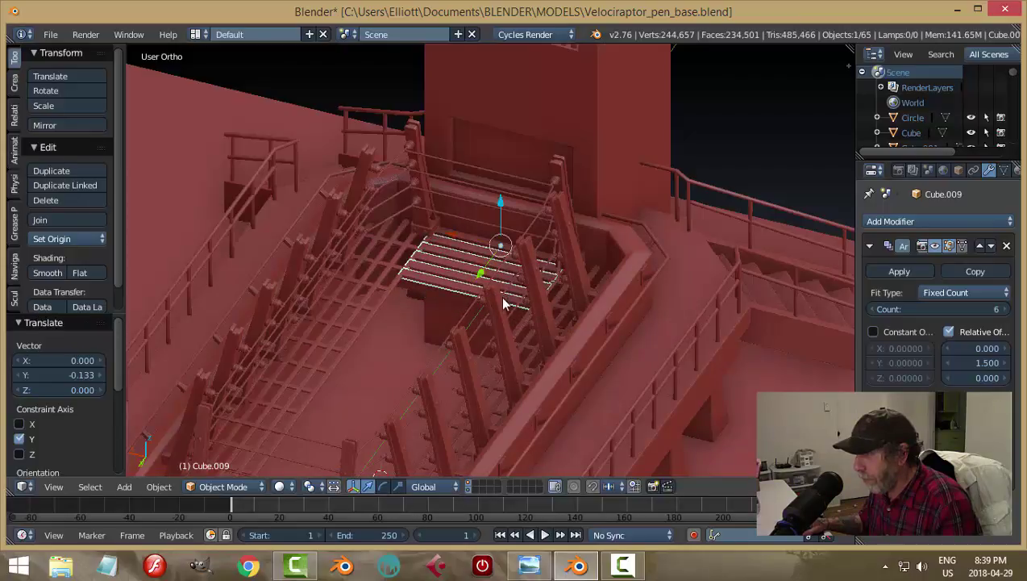
{"action": "key", "text": "a"}
{"action": "mouse_move", "coordinate": [496, 307]}
{"action": "middle_mouse_down"}
{"action": "mouse_move", "coordinate": [512, 281]}
{"action": "mouse_move", "coordinate": [509, 292]}
{"action": "middle_mouse_up"}
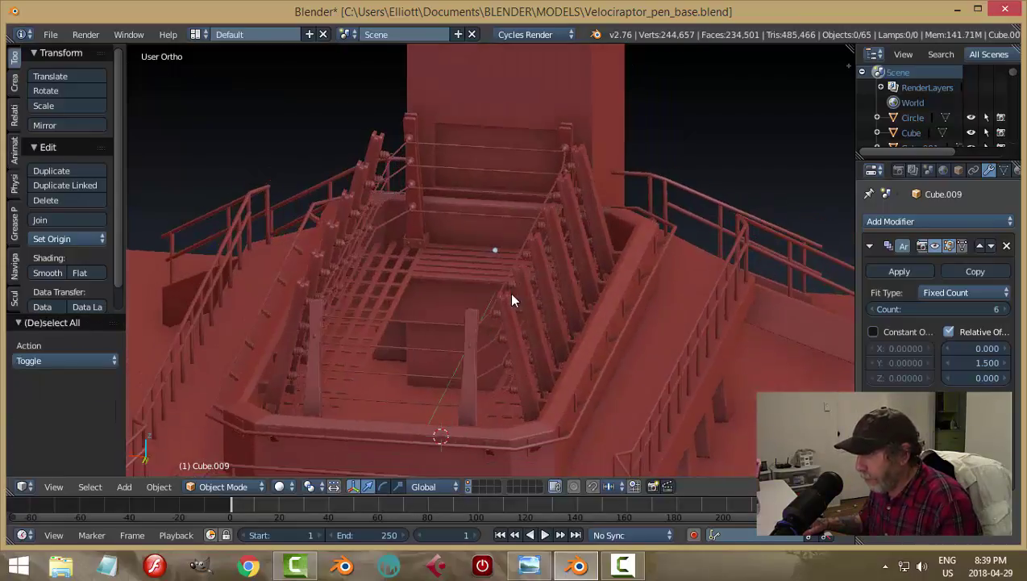
Lower the crossing bars by about 0.013 along Z toward the level of the side platforms
{"action": "scroll", "coordinate": [447, 289], "scroll_direction": "up", "scroll_amount": 3}
{"action": "right_click", "coordinate": [447, 284]}
{"action": "middle_click_drag", "start_coordinate": [482, 347], "coordinate": [468, 240]}
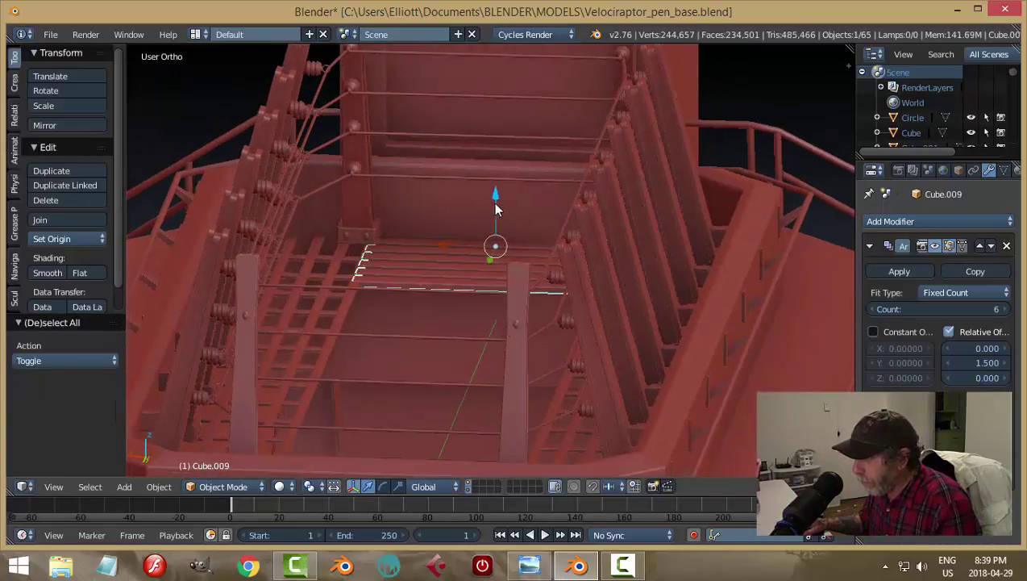
{"action": "left_click_drag", "start_coordinate": [496, 195], "coordinate": [497, 200]}
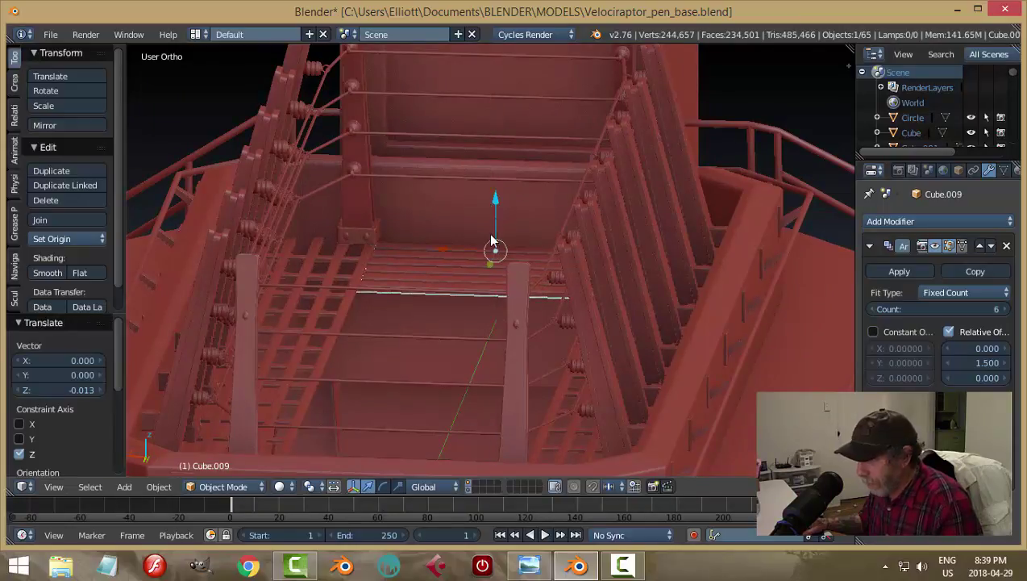
{"action": "key", "text": "a"}
{"action": "middle_click_drag", "start_coordinate": [467, 273], "coordinate": [586, 330]}
{"action": "middle_click_drag", "start_coordinate": [650, 255], "coordinate": [560, 273]}
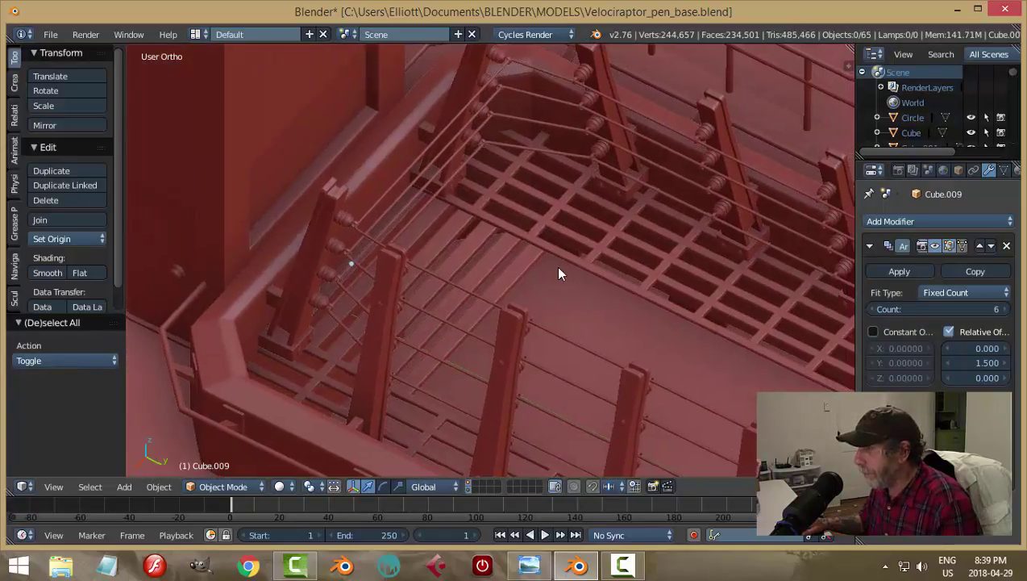
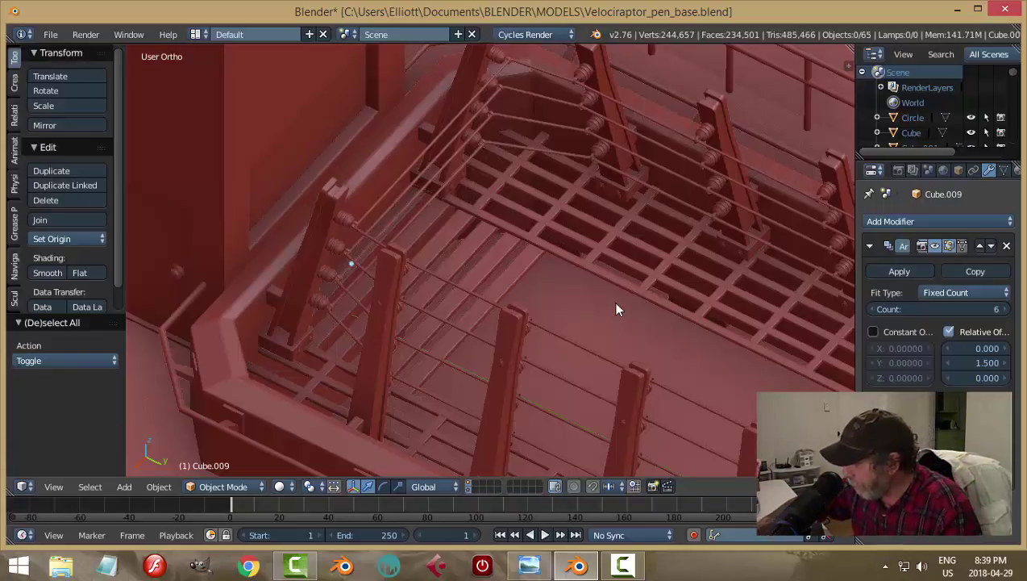
Duplicate the arrayed crossing bars in place and rotate the copy 90° about Z
{"action": "middle_click_drag", "start_coordinate": [618, 323], "coordinate": [518, 328]}
{"action": "right_click", "coordinate": [530, 287]}
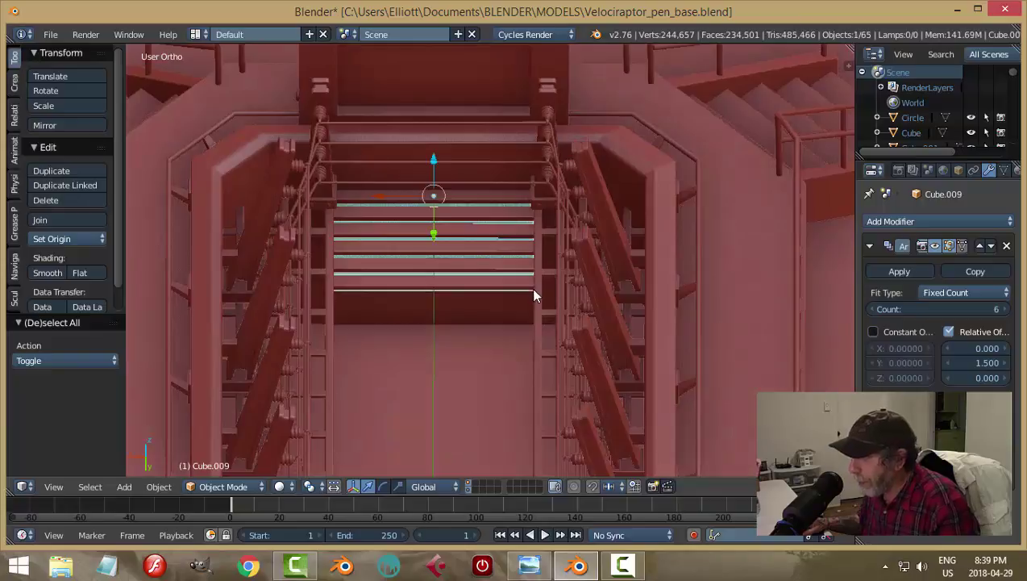
{"action": "key", "text": "shift+d"}
{"action": "right_click", "coordinate": [532, 288]}
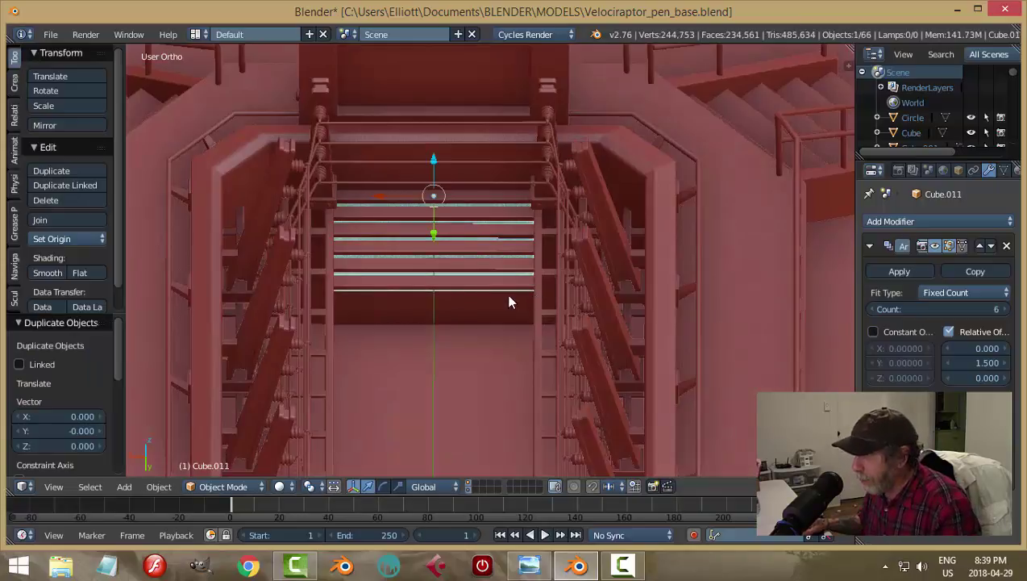
{"action": "key", "text": "r"}
{"action": "key", "text": "z"}
{"action": "key", "text": "9"}
{"action": "key", "text": "0"}
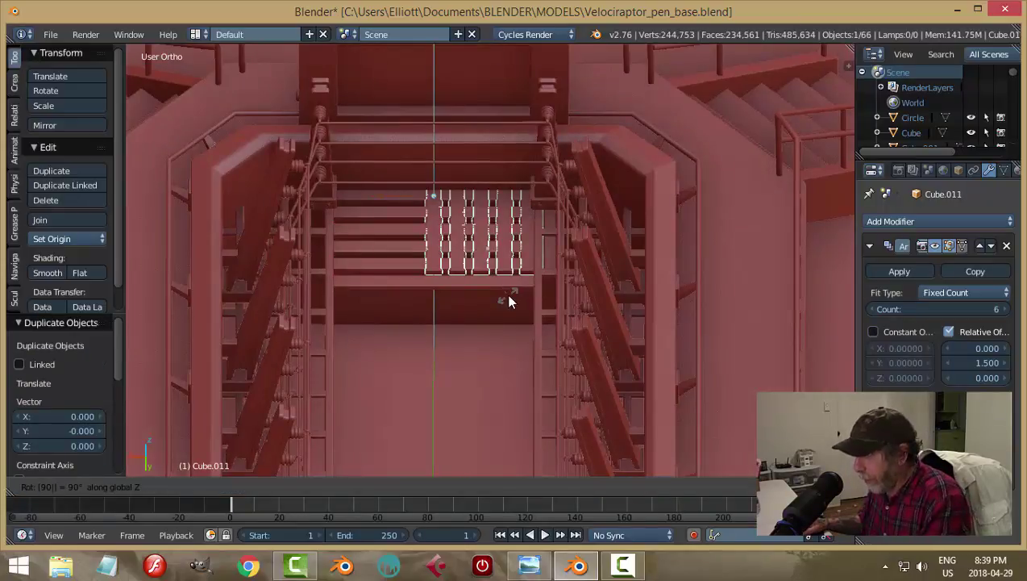
{"action": "key", "text": "Return"}
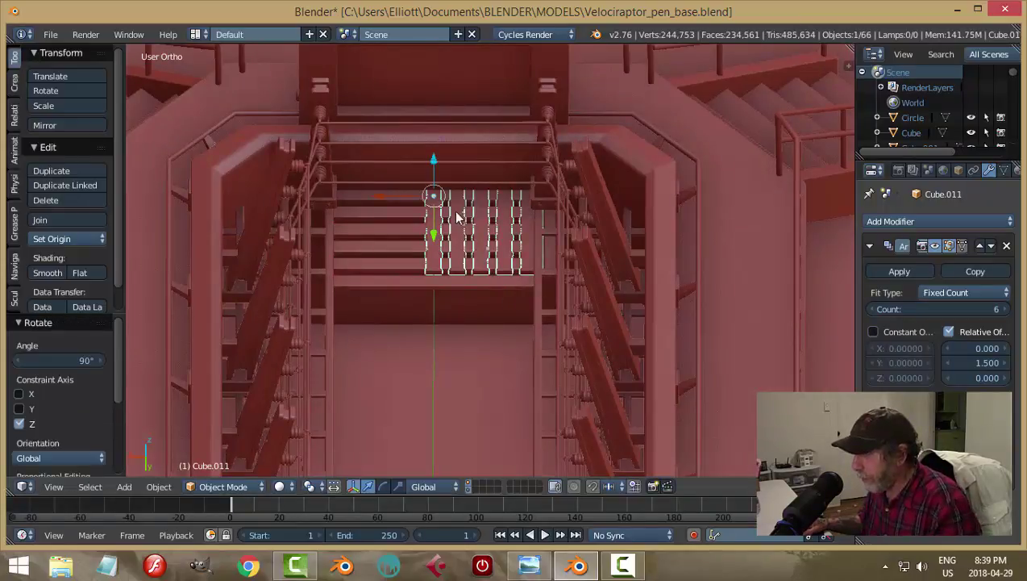
Move the rotated copy about 0.087 along Y and reduce its array count to 3
{"action": "key", "text": "g"}
{"action": "key", "text": "z"}
{"action": "left_click", "coordinate": [433, 258]}
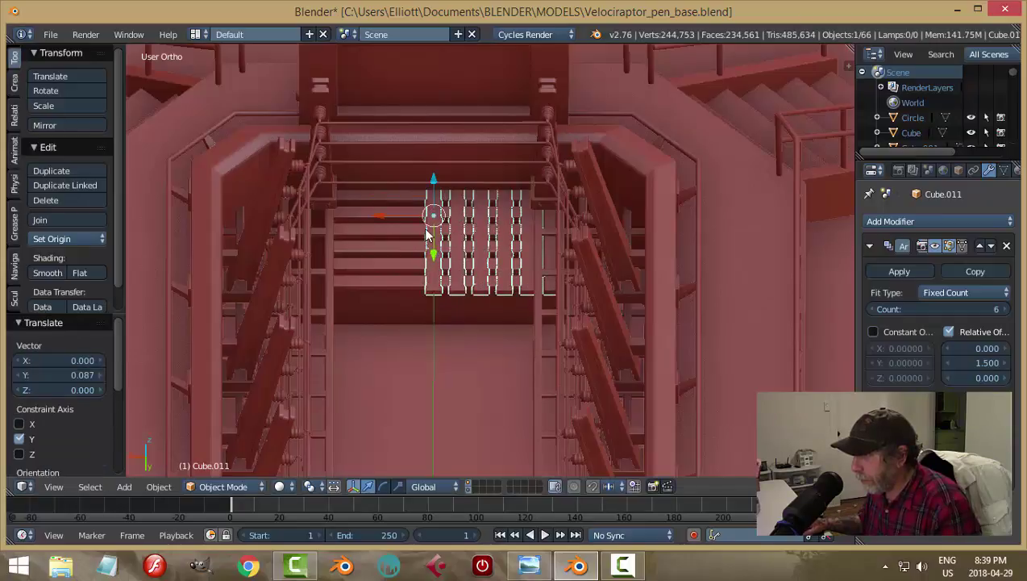
{"action": "left_click", "coordinate": [870, 309]}
{"action": "left_click", "coordinate": [870, 309]}
{"action": "left_click", "coordinate": [871, 309]}
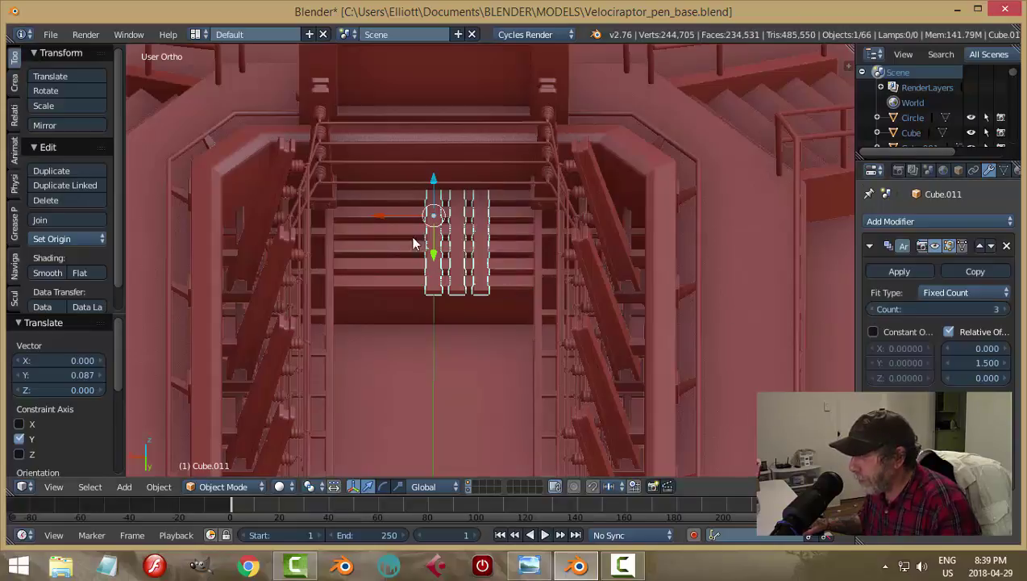
Shift the lengthwise bars about 0.197 along X and set their array's relative Y offset to 3.8 to spread them across the platform
{"action": "key", "text": "g"}
{"action": "key", "text": "x"}
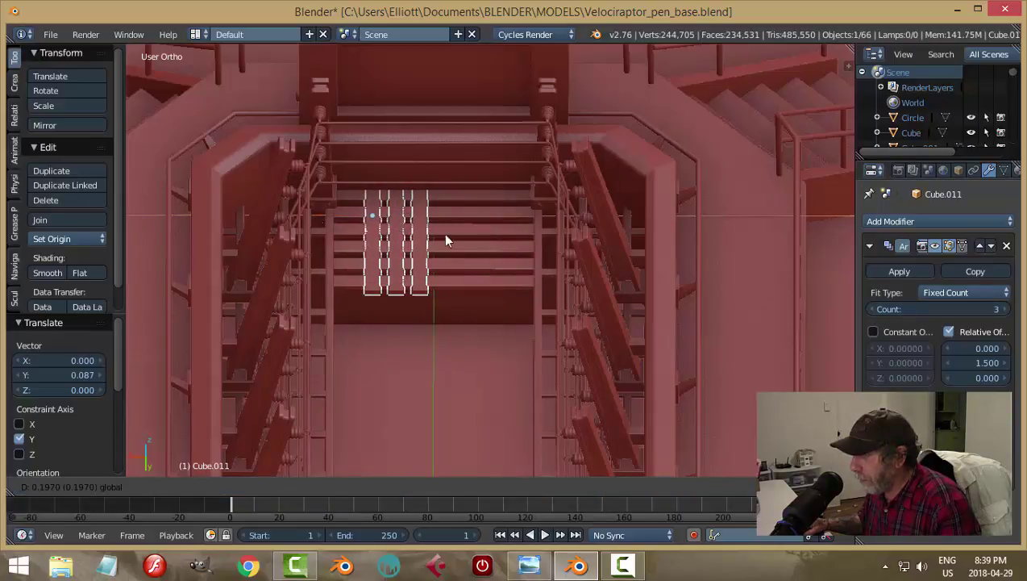
{"action": "left_click", "coordinate": [443, 233]}
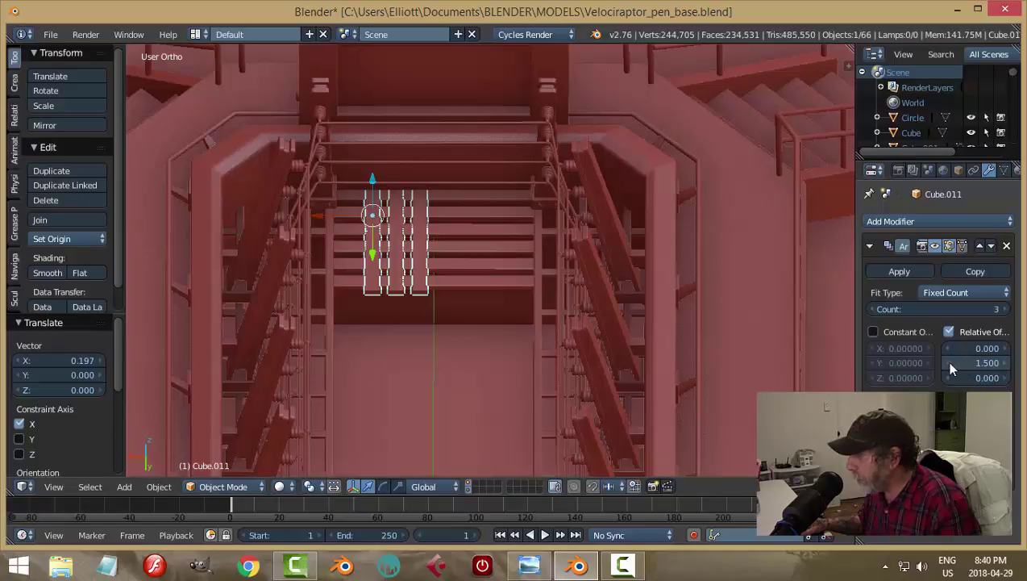
{"action": "left_click", "coordinate": [946, 363]}
{"action": "left_click_drag", "start_coordinate": [976, 363], "coordinate": [1017, 363]}
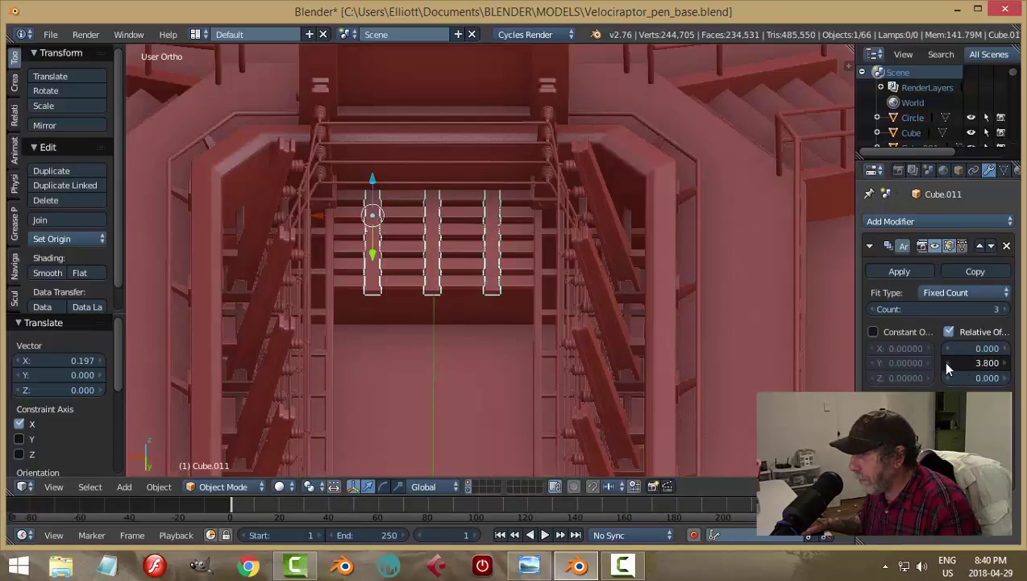
{"action": "key", "text": "a"}
{"action": "middle_click_drag", "start_coordinate": [479, 326], "coordinate": [439, 276]}
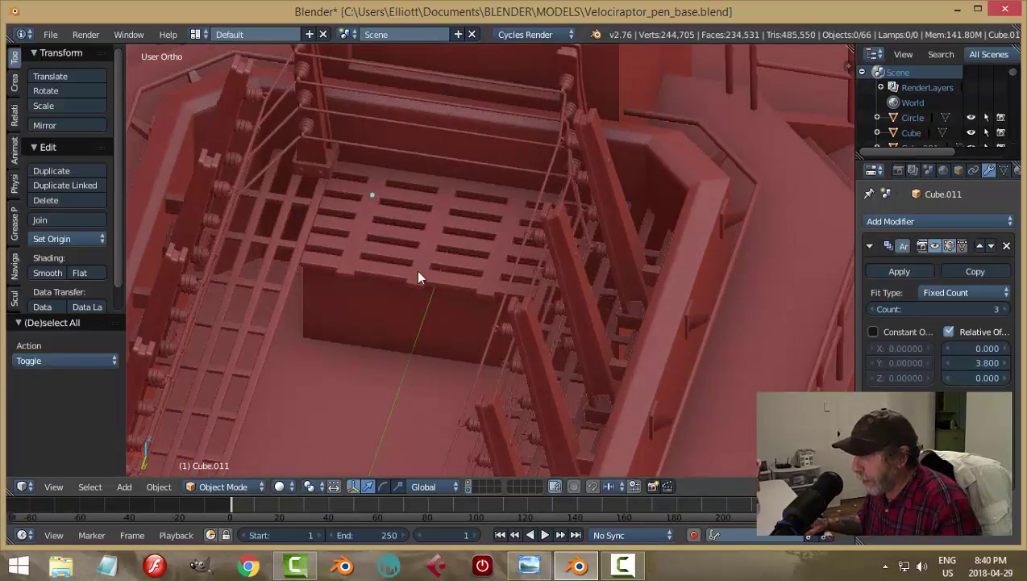
Lower the three lengthwise bars slightly along Z onto the crossing bars
{"action": "right_click", "coordinate": [415, 289]}
{"action": "middle_click_drag", "start_coordinate": [422, 328], "coordinate": [348, 214]}
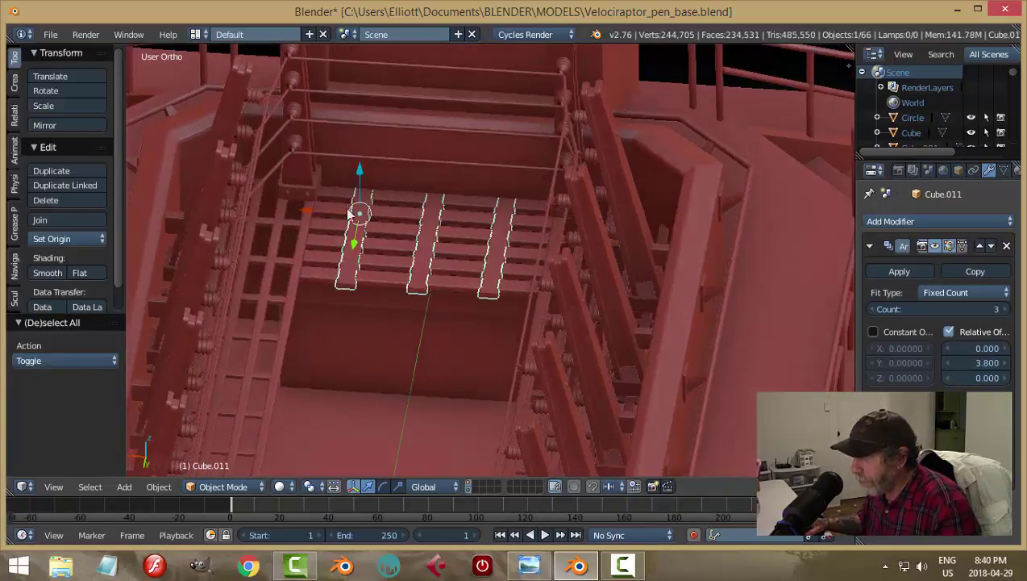
{"action": "left_click_drag", "start_coordinate": [360, 175], "coordinate": [355, 188]}
{"action": "key", "text": "a"}
{"action": "middle_click_drag", "start_coordinate": [422, 250], "coordinate": [478, 256]}
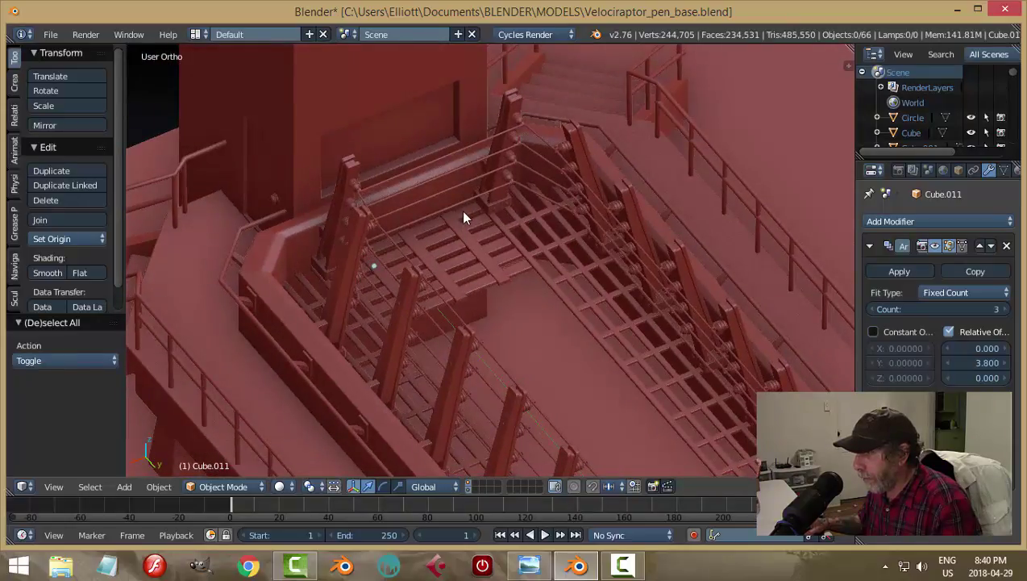
Select the lengthwise and crossing bars together and move them about 0.014 along Y, away from the tower wall
{"action": "mouse_move", "coordinate": [464, 216]}
{"action": "middle_mouse_down"}
{"action": "mouse_move", "coordinate": [457, 255]}
{"action": "mouse_move", "coordinate": [447, 213]}
{"action": "middle_mouse_up"}
{"action": "right_click", "coordinate": [415, 224]}
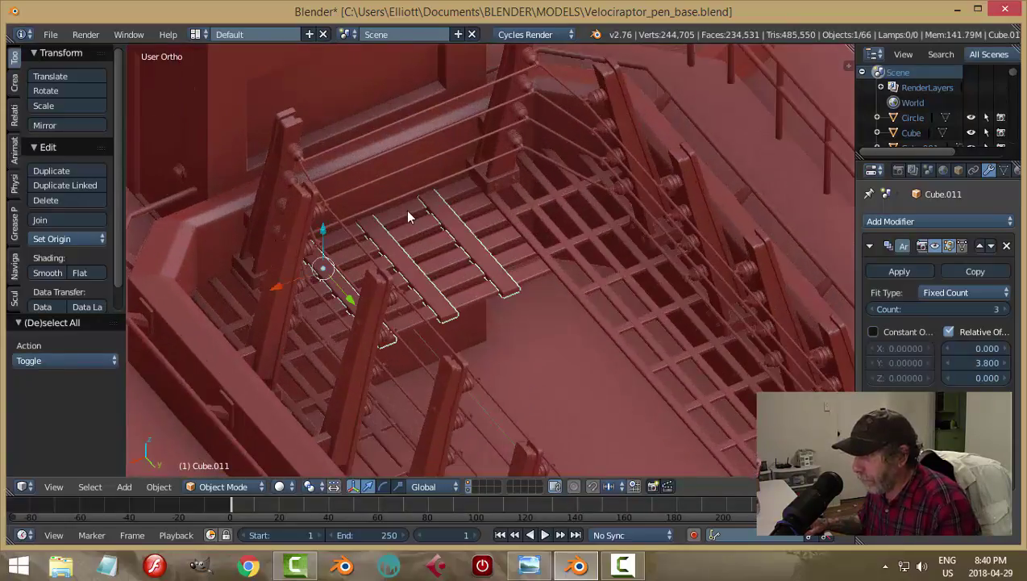
{"action": "right_click", "coordinate": [428, 283], "text": "shift"}
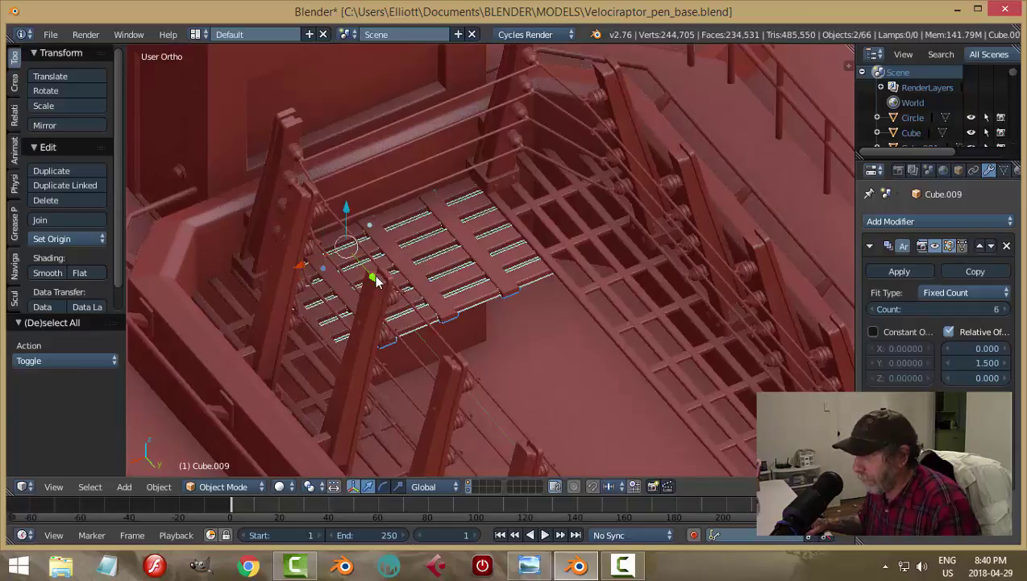
{"action": "key", "text": "g"}
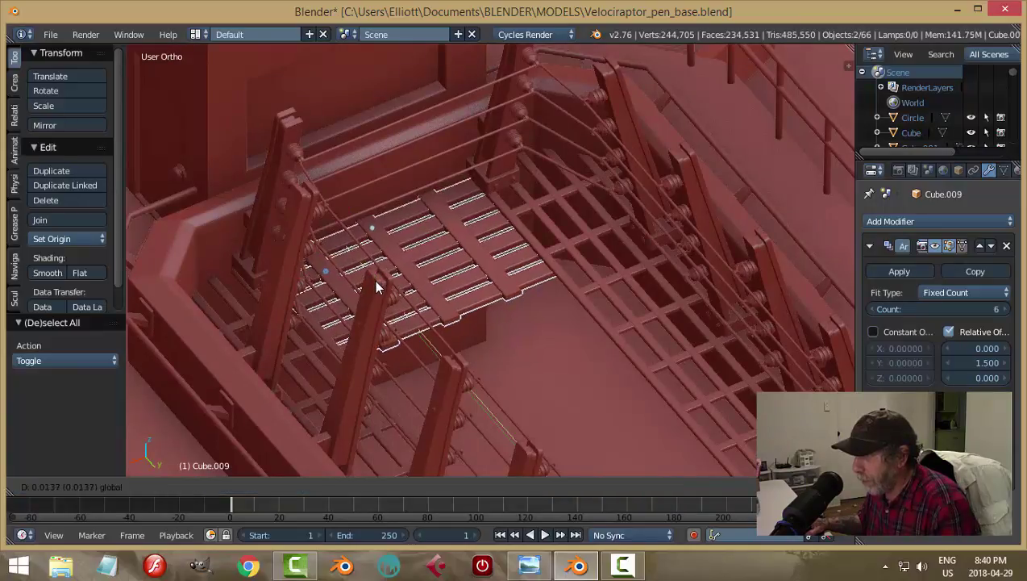
{"action": "left_click", "coordinate": [376, 281]}
{"action": "key", "text": "a"}
{"action": "scroll", "coordinate": [481, 293], "scroll_direction": "down", "scroll_amount": 2}
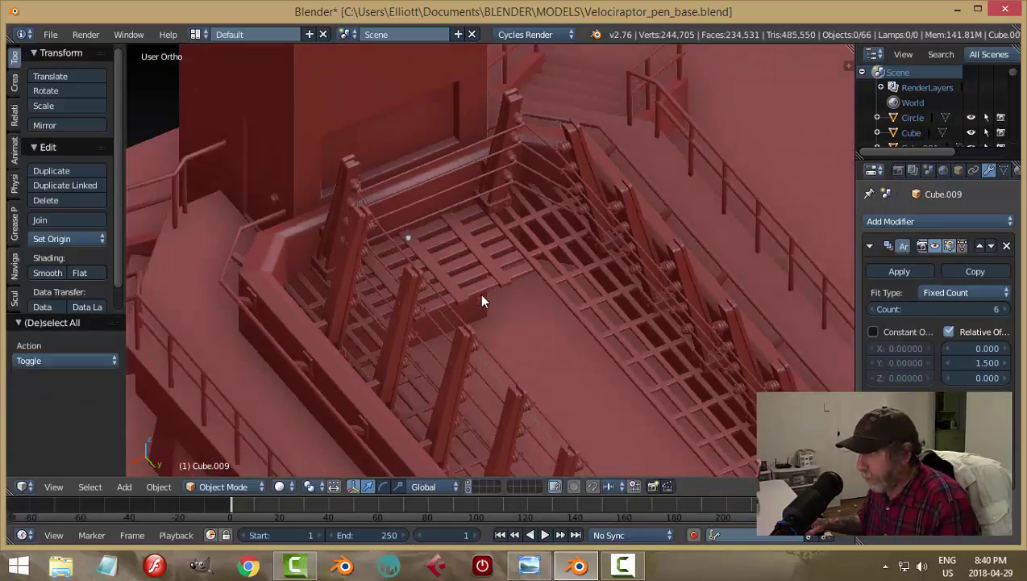
{"action": "middle_click_drag", "start_coordinate": [514, 317], "coordinate": [506, 328]}
{"action": "scroll", "coordinate": [458, 304], "scroll_direction": "up", "scroll_amount": 4}
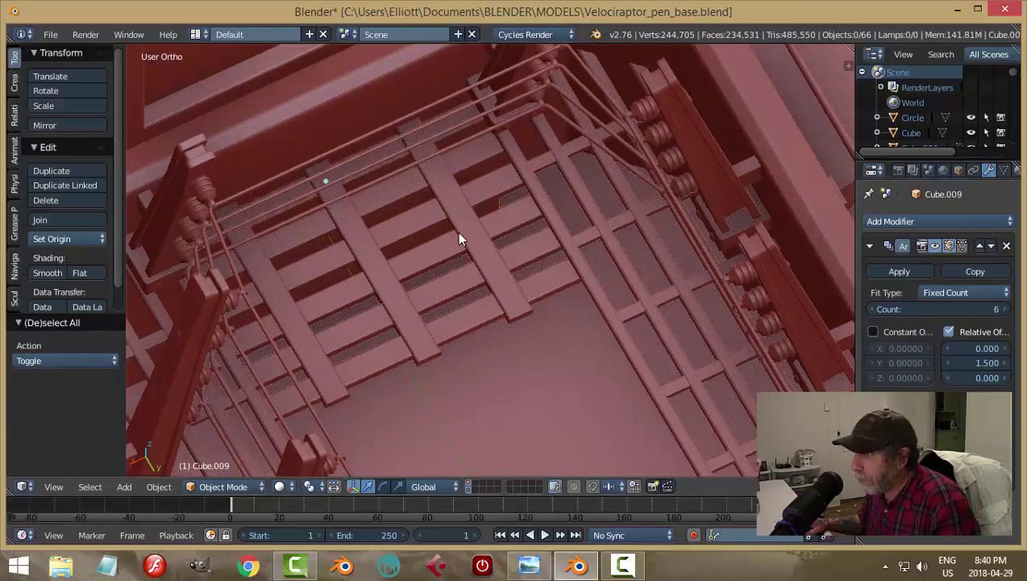
Select the tower-end grating's lengthwise and crossing bars together and move them about 0.003 along Y
{"action": "right_click", "coordinate": [428, 275]}
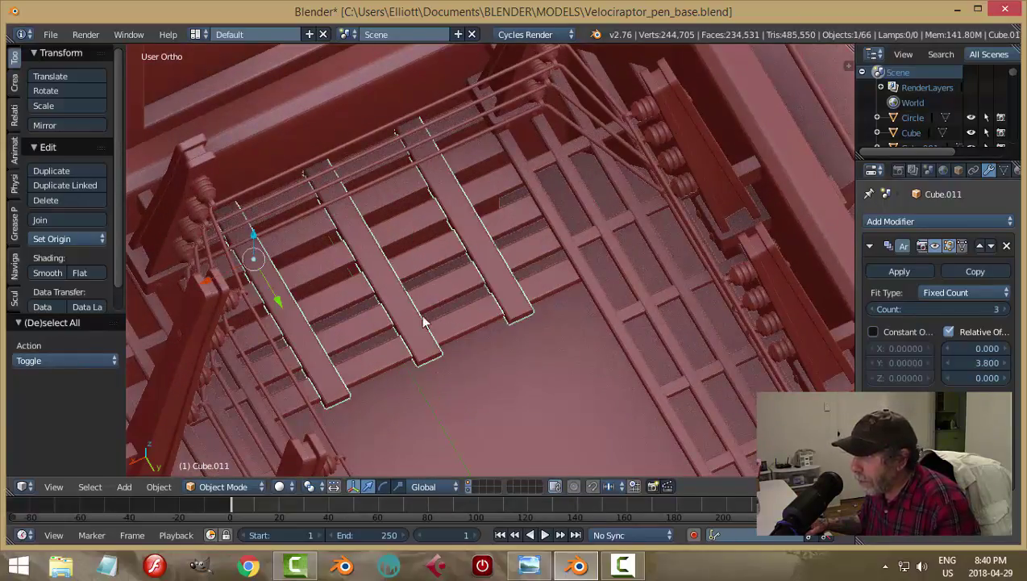
{"action": "right_click", "coordinate": [391, 324], "text": "shift"}
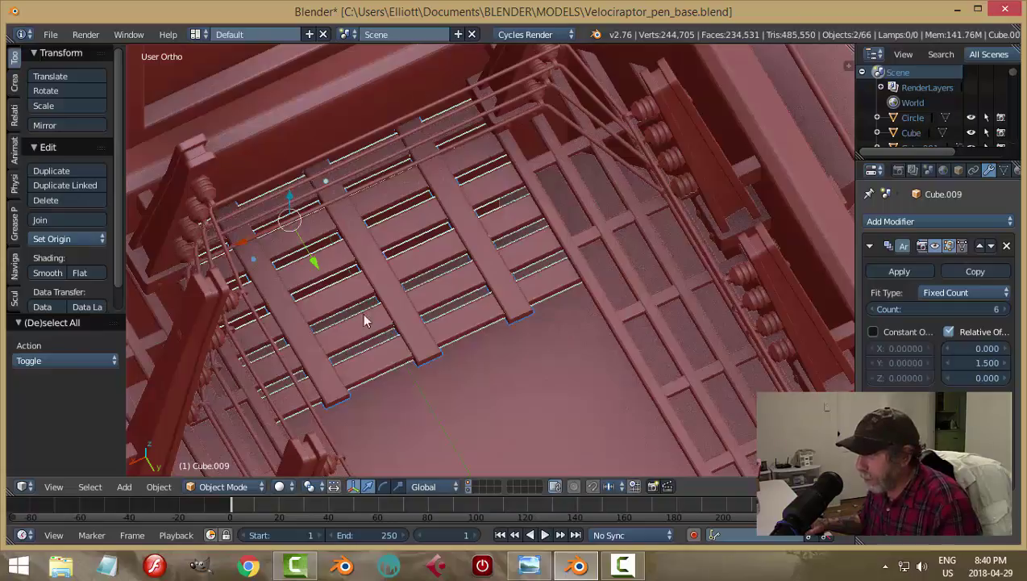
{"action": "key", "text": "g"}
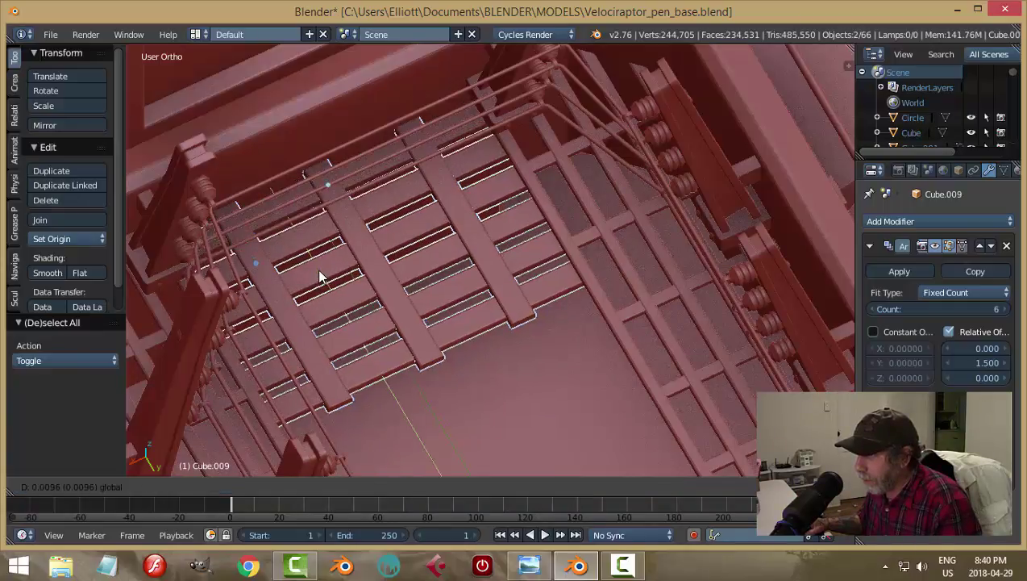
{"action": "left_click", "coordinate": [320, 273]}
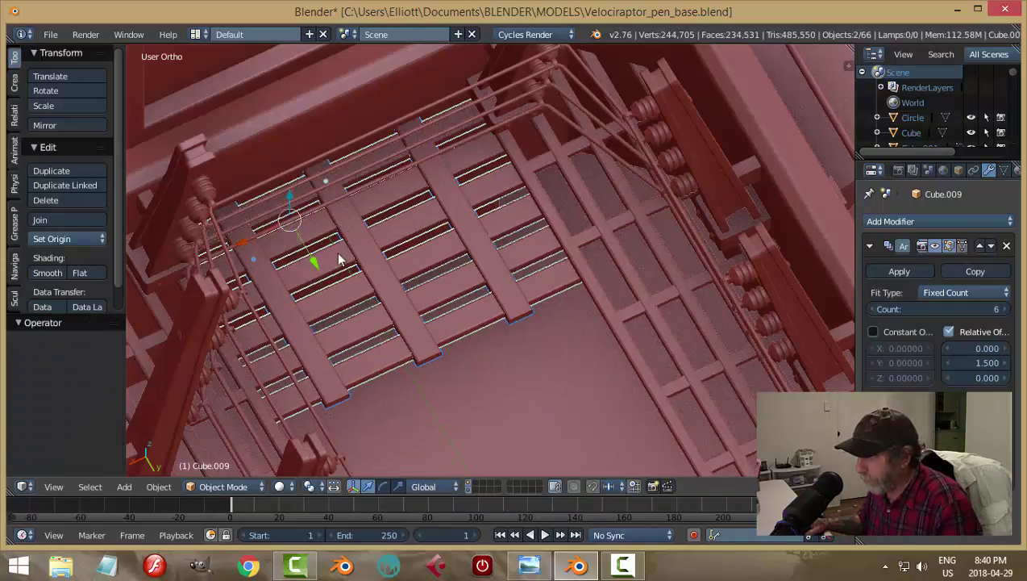
{"action": "right_click", "coordinate": [335, 268], "text": "shift"}
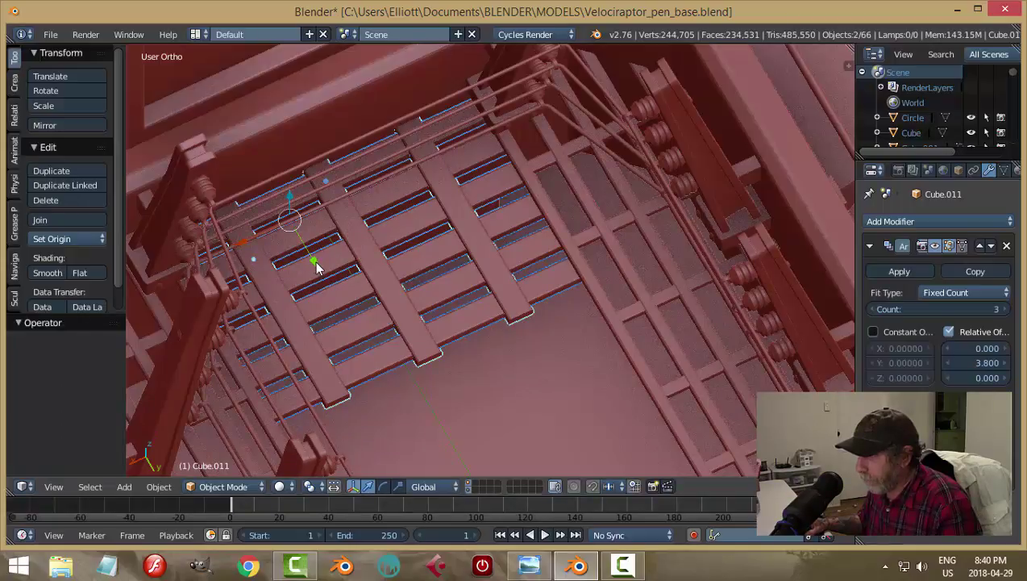
{"action": "left_click_drag", "start_coordinate": [316, 262], "coordinate": [317, 263]}
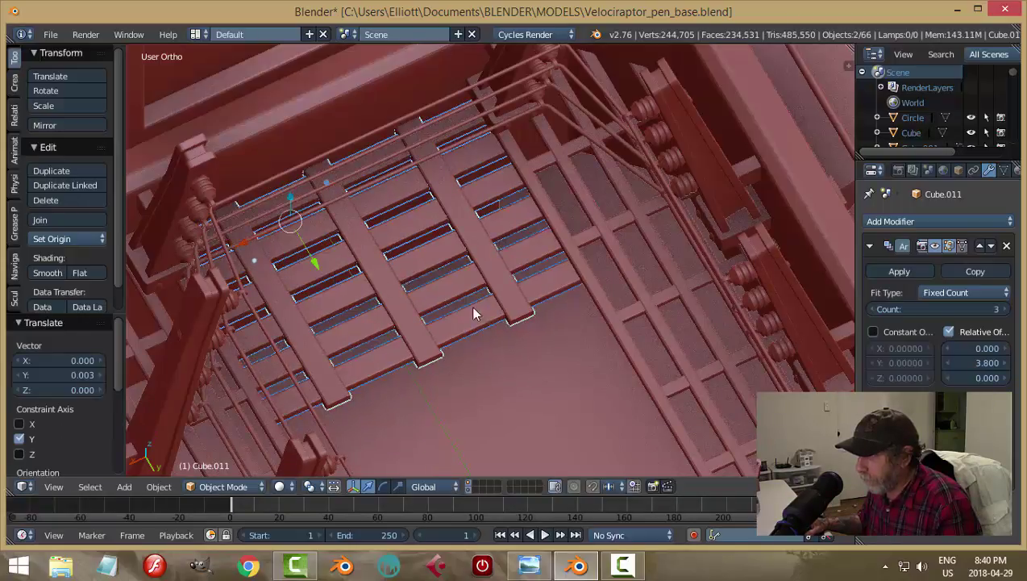
{"action": "middle_click_drag", "start_coordinate": [474, 311], "coordinate": [466, 267]}
{"action": "right_click", "coordinate": [470, 225]}
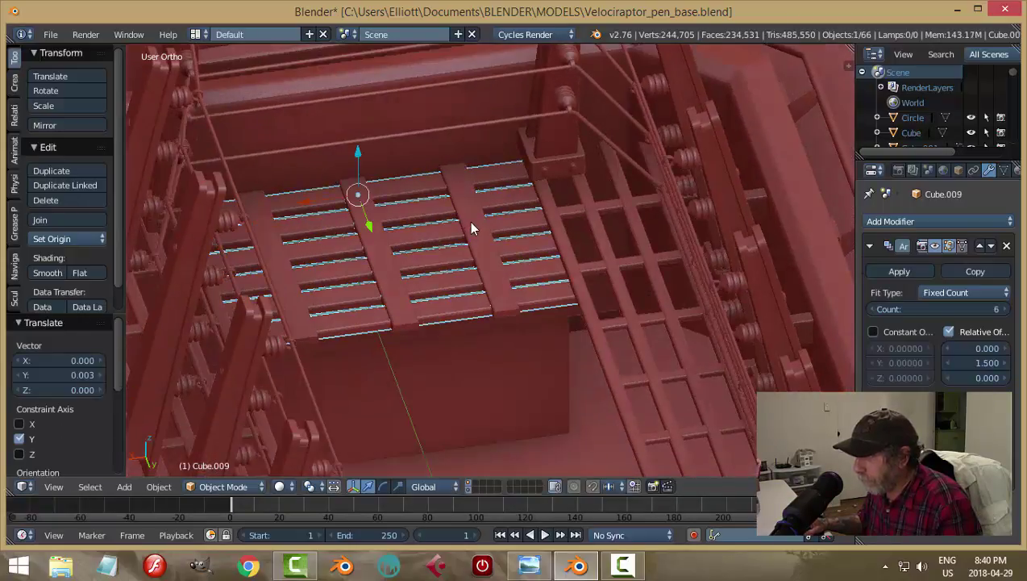
{"action": "key", "text": "a"}
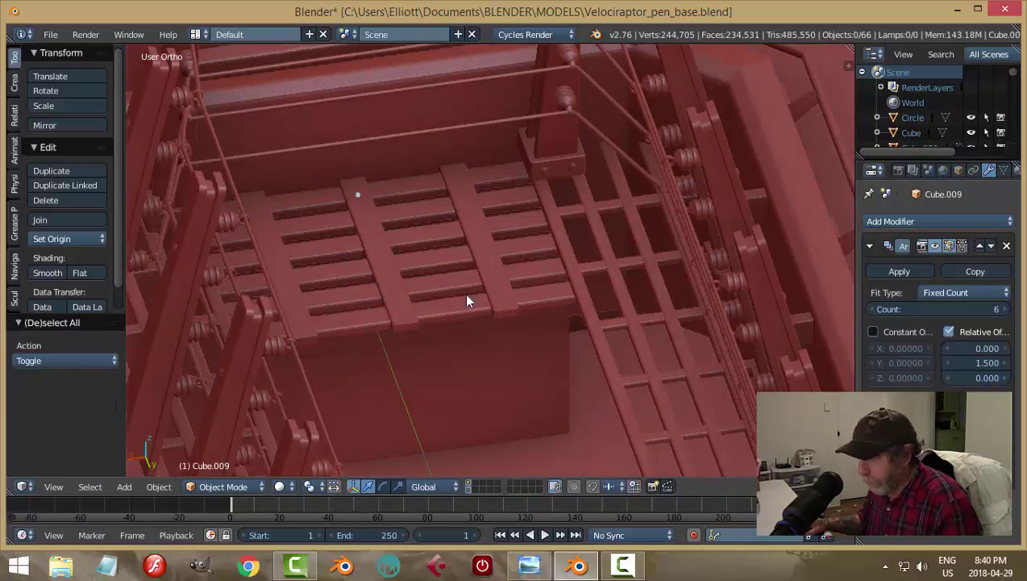
Reselect the lengthwise and crossing bars and move them about 0.012 along Y, away from the tower wall
{"action": "middle_click_drag", "start_coordinate": [466, 295], "coordinate": [426, 295]}
{"action": "scroll", "coordinate": [428, 306], "scroll_direction": "up", "scroll_amount": 2}
{"action": "right_click", "coordinate": [426, 316]}
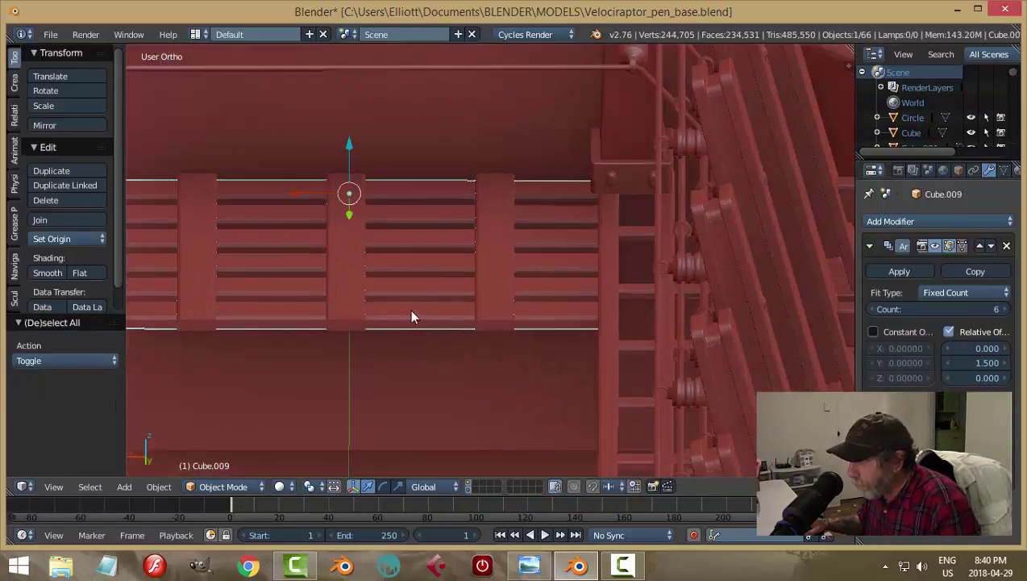
{"action": "right_click", "coordinate": [353, 255], "text": "shift"}
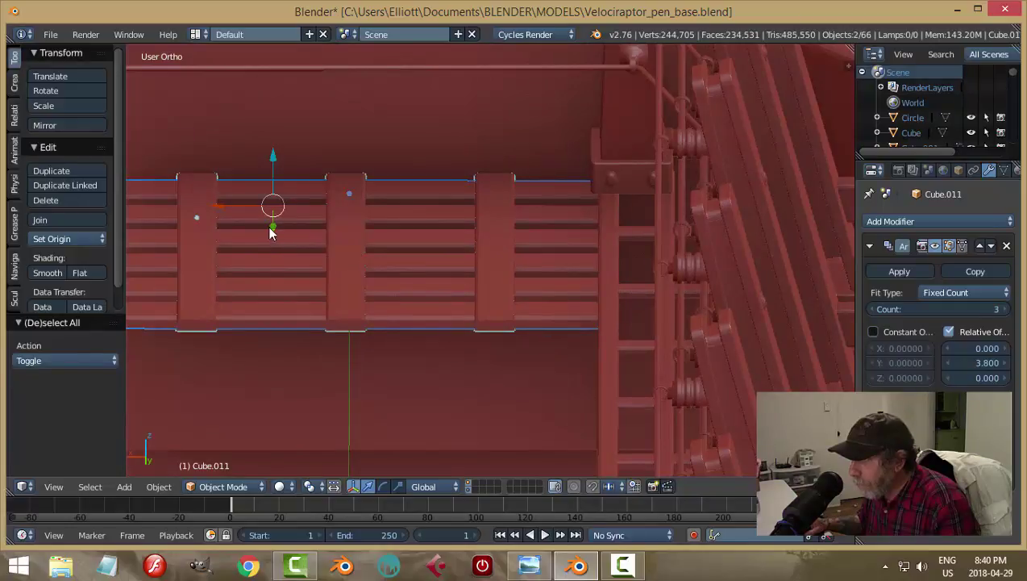
{"action": "left_click_drag", "start_coordinate": [271, 225], "coordinate": [275, 232]}
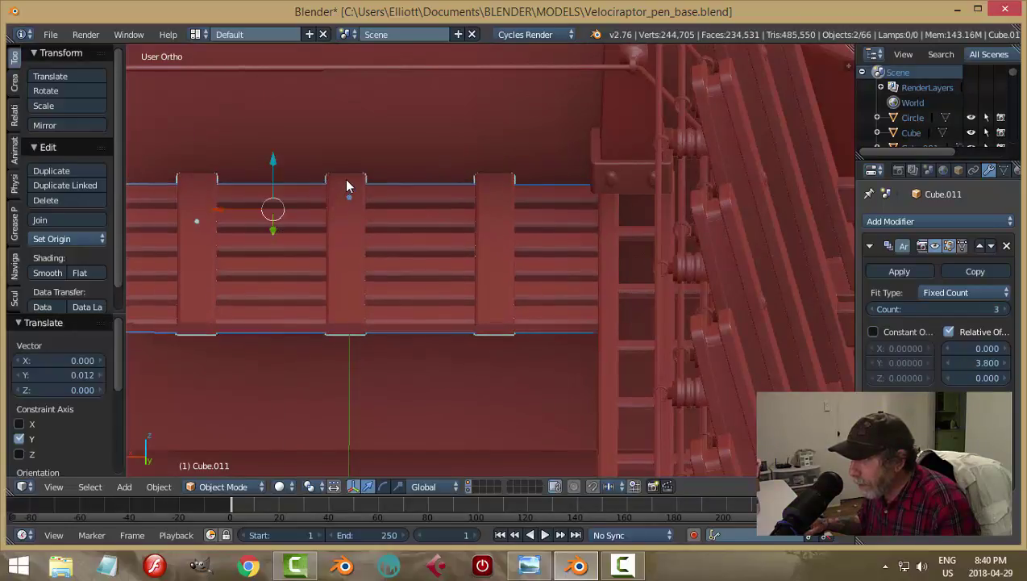
{"action": "right_click", "coordinate": [347, 186]}
{"action": "scroll", "coordinate": [387, 271], "scroll_direction": "down", "scroll_amount": 3}
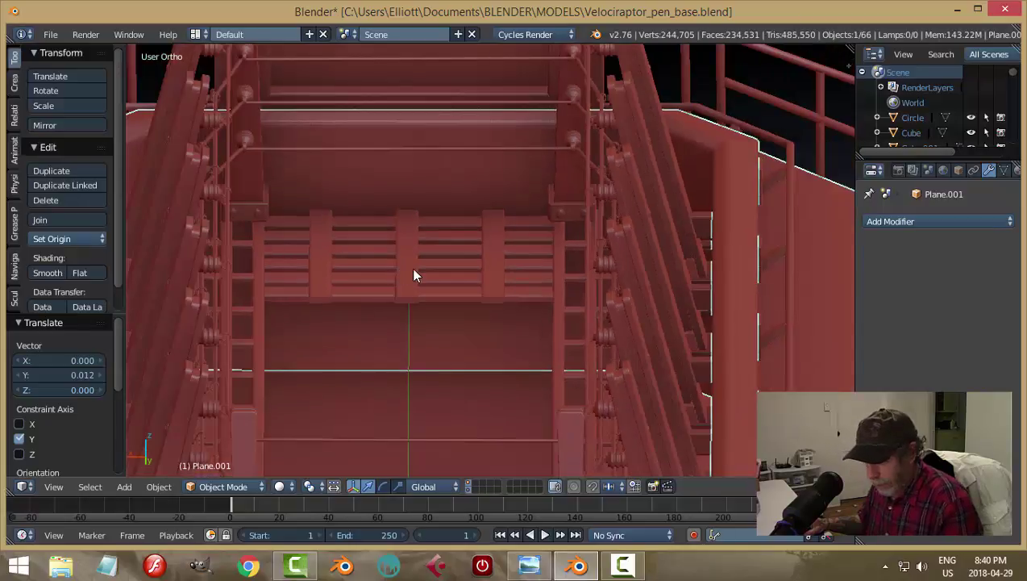
{"action": "key", "text": "a"}
Slide only the three lengthwise bars about 0.244 along Y and shorten them to about 0.676 of their length along Y
{"action": "middle_click_drag", "start_coordinate": [413, 276], "coordinate": [399, 285]}
{"action": "right_click", "coordinate": [430, 198]}
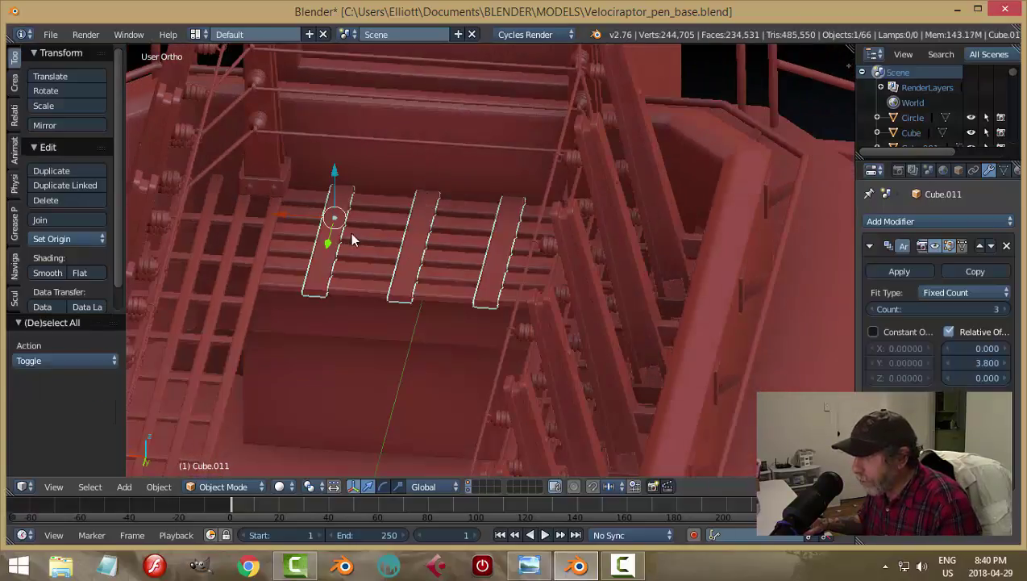
{"action": "left_click_drag", "start_coordinate": [328, 247], "coordinate": [326, 302]}
{"action": "middle_click_drag", "start_coordinate": [388, 295], "coordinate": [336, 268]}
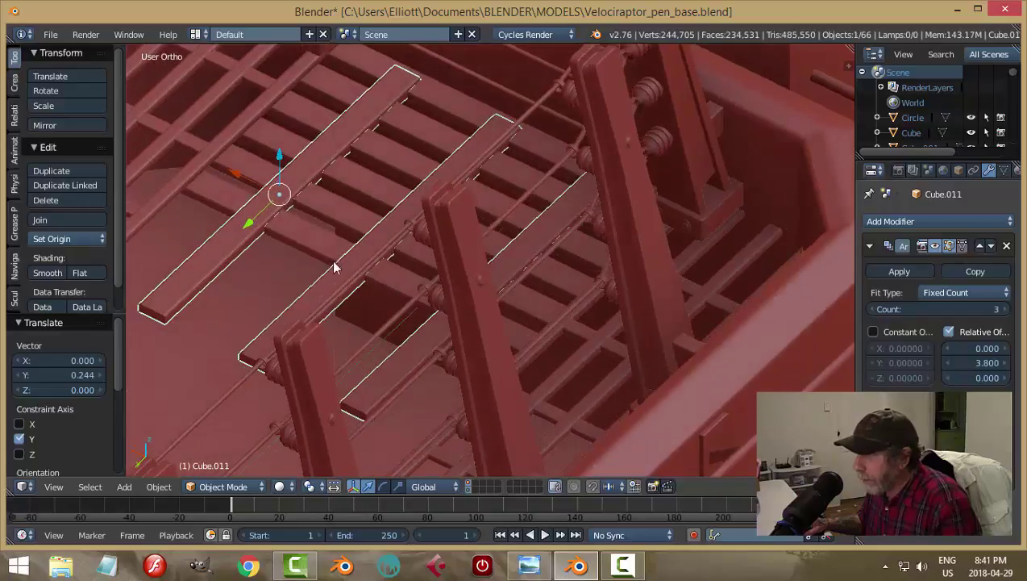
{"action": "key", "text": "s"}
{"action": "key", "text": "y"}
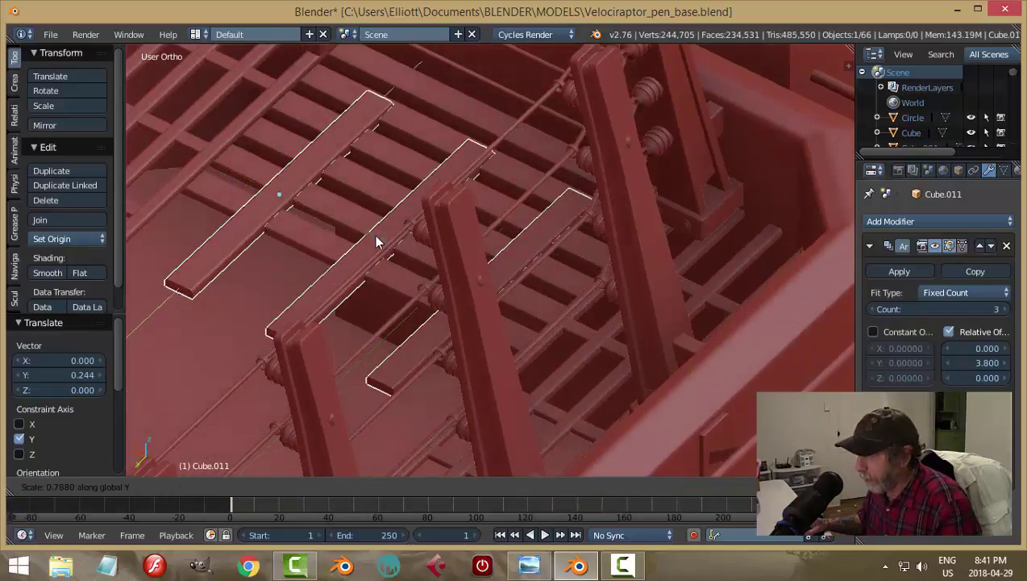
{"action": "left_click", "coordinate": [360, 240]}
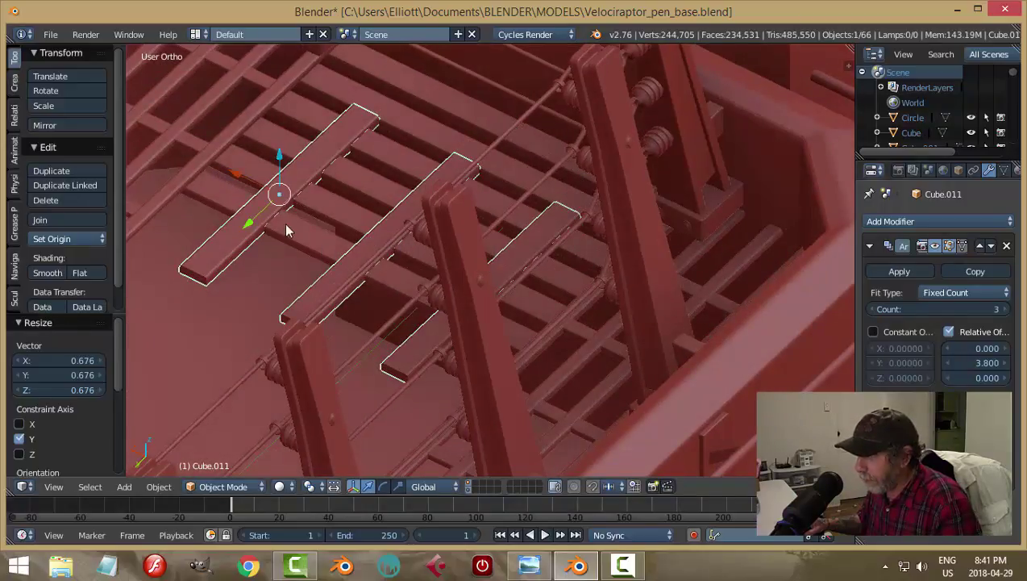
Move the shortened lengthwise bars back about 0.138 along negative Y, over the crossing bars
{"action": "key", "text": "g"}
{"action": "key", "text": "y"}
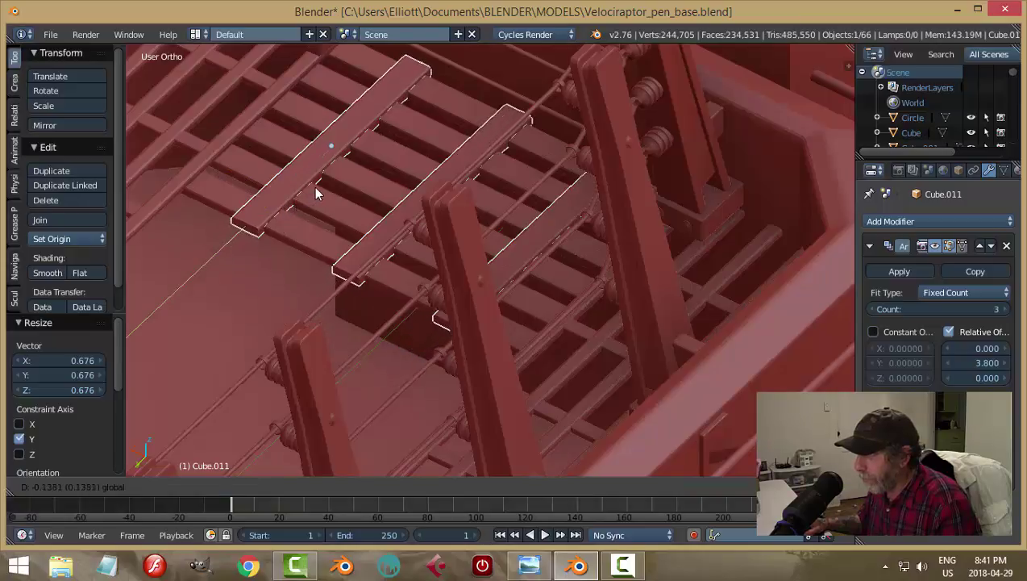
{"action": "left_click", "coordinate": [315, 186]}
{"action": "key", "text": "a"}
Apply the array modifiers on the lengthwise and crossing bars, and save over Velociraptor_pen_base.blend
{"action": "middle_click_drag", "start_coordinate": [338, 219], "coordinate": [502, 283]}
{"action": "right_click", "coordinate": [509, 273]}
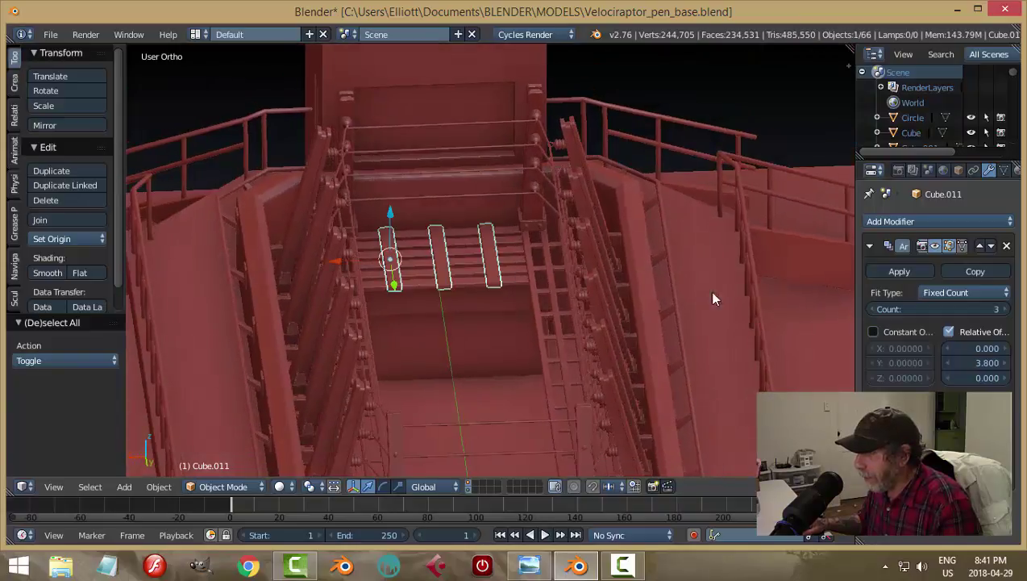
{"action": "left_click", "coordinate": [899, 272]}
{"action": "right_click", "coordinate": [512, 274]}
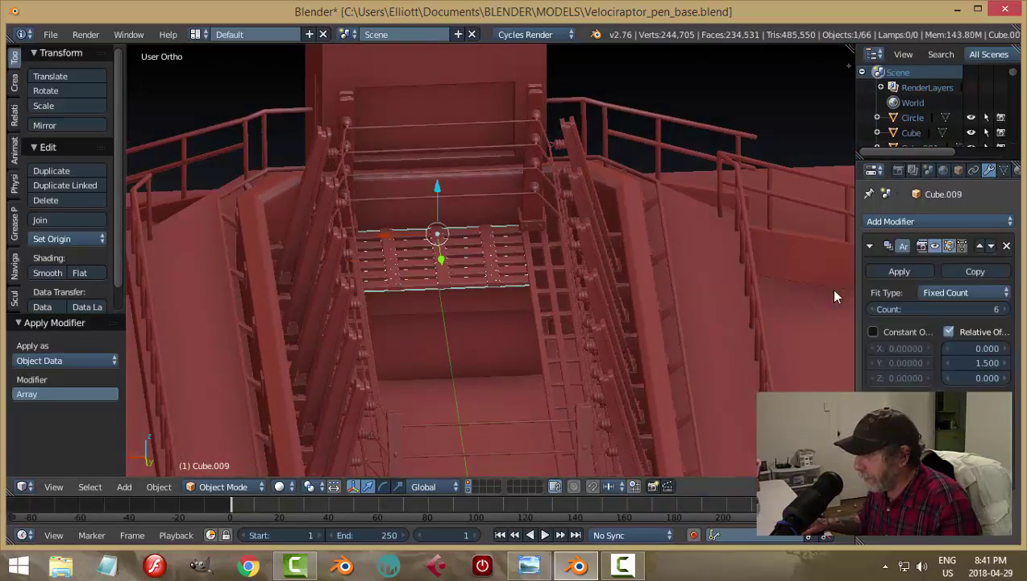
{"action": "left_click", "coordinate": [879, 274]}
{"action": "key", "text": "a"}
{"action": "key", "text": "ctrl+s"}
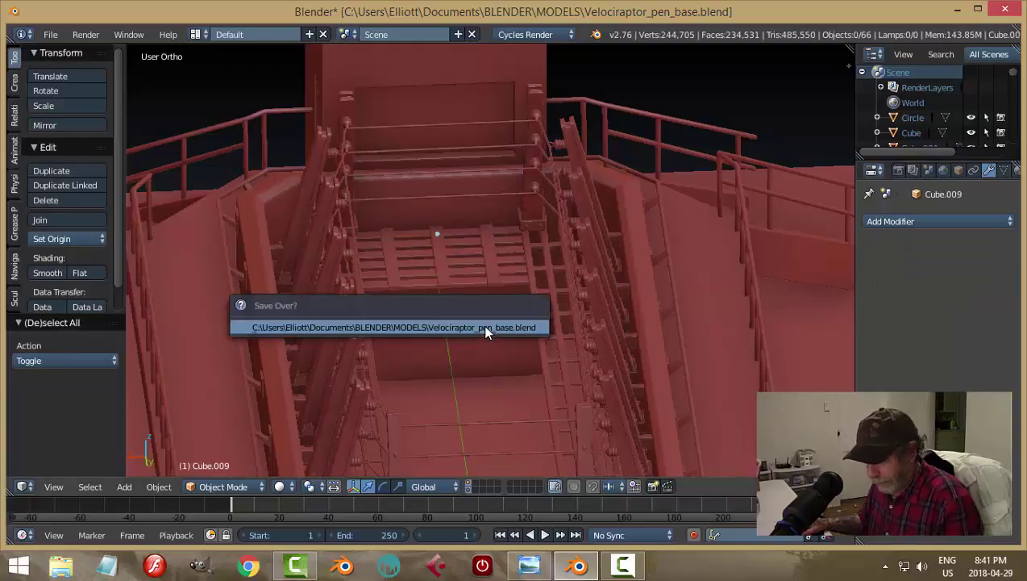
{"action": "left_click", "coordinate": [483, 327]}
Select the mirrored side platform grating, snap the 3D cursor to it and set its origin to its geometry
{"action": "middle_click_drag", "start_coordinate": [541, 321], "coordinate": [621, 359]}
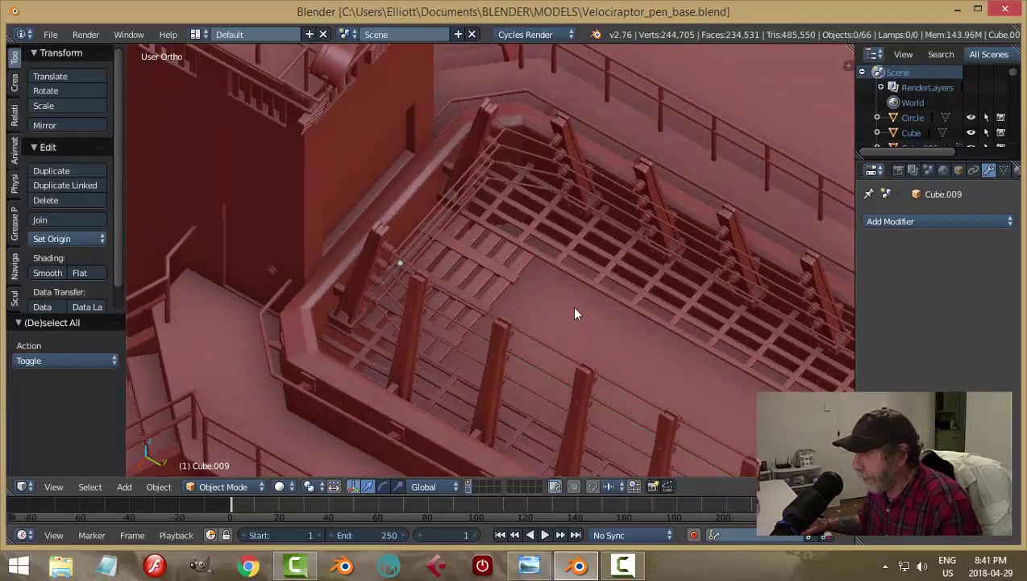
{"action": "right_click", "coordinate": [643, 307]}
{"action": "key", "text": "g"}
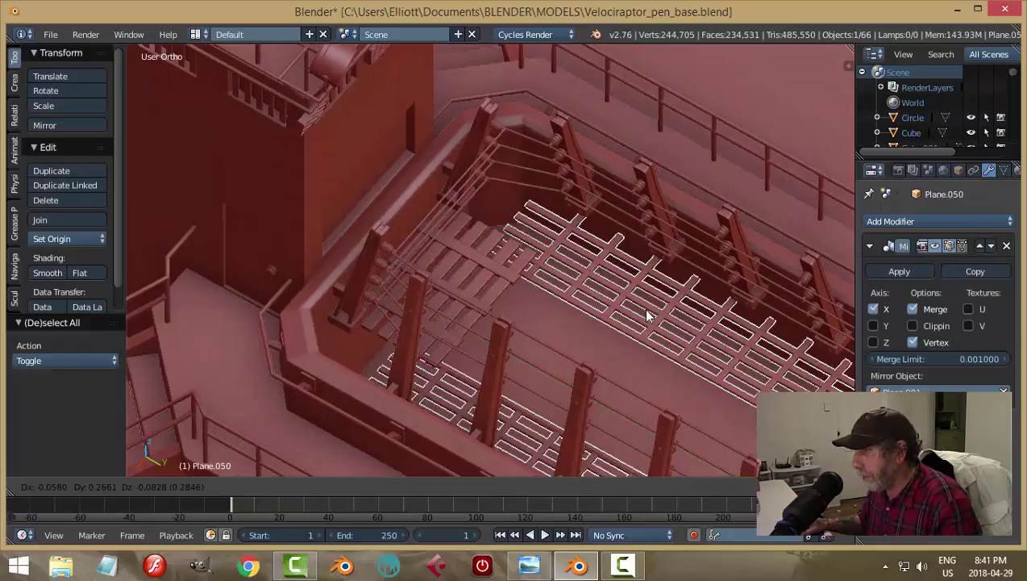
{"action": "right_click", "coordinate": [644, 312]}
{"action": "middle_click_drag", "start_coordinate": [593, 298], "coordinate": [619, 283]}
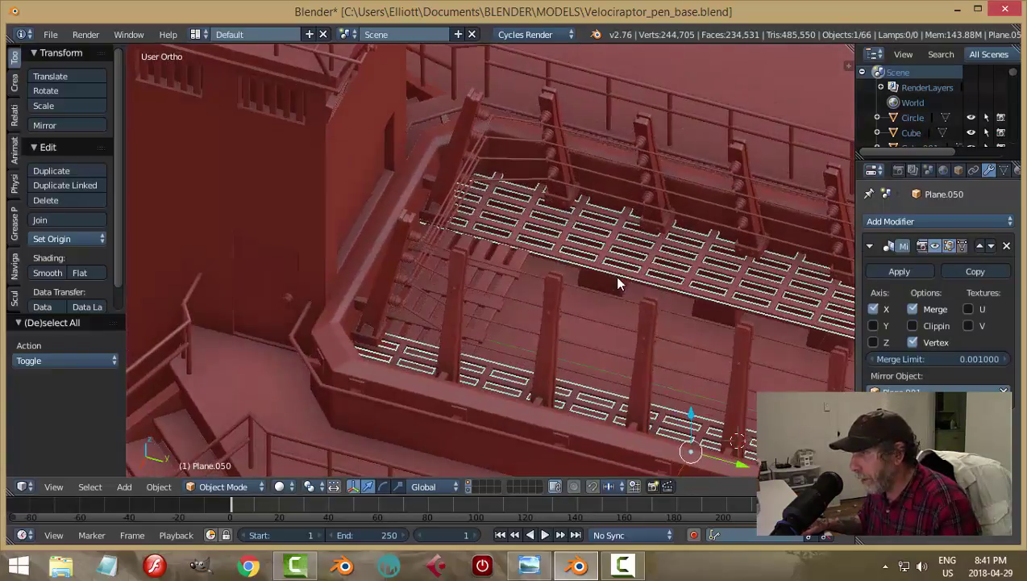
{"action": "key", "text": "shift+s"}
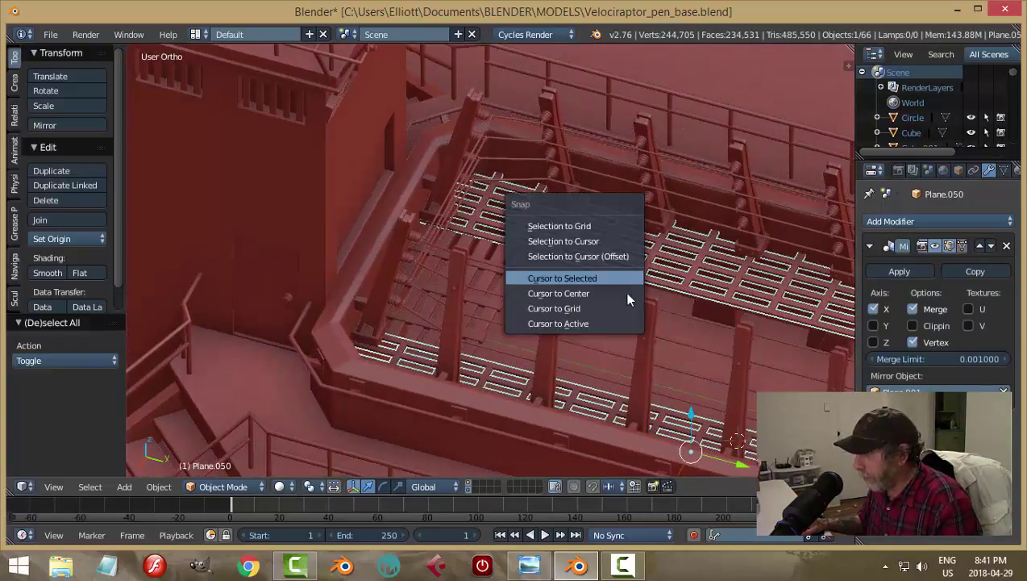
{"action": "left_click", "coordinate": [628, 294]}
{"action": "middle_click_drag", "start_coordinate": [650, 319], "coordinate": [498, 290]}
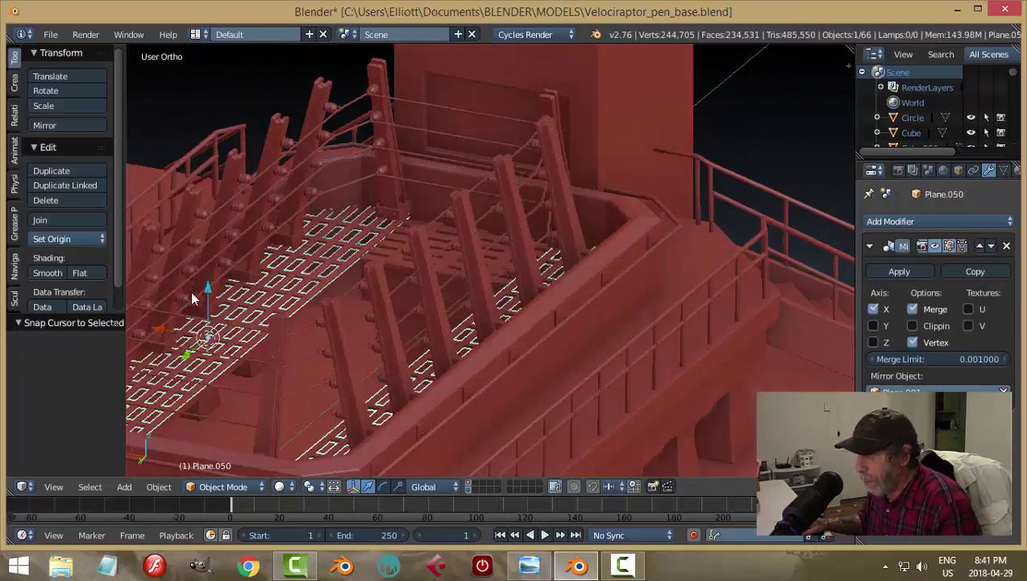
{"action": "left_click", "coordinate": [58, 238]}
{"action": "left_click", "coordinate": [69, 273]}
{"action": "mouse_move", "coordinate": [277, 275]}
{"action": "middle_mouse_down"}
{"action": "mouse_move", "coordinate": [364, 300]}
{"action": "mouse_move", "coordinate": [246, 291]}
{"action": "mouse_move", "coordinate": [275, 293]}
{"action": "middle_mouse_up"}
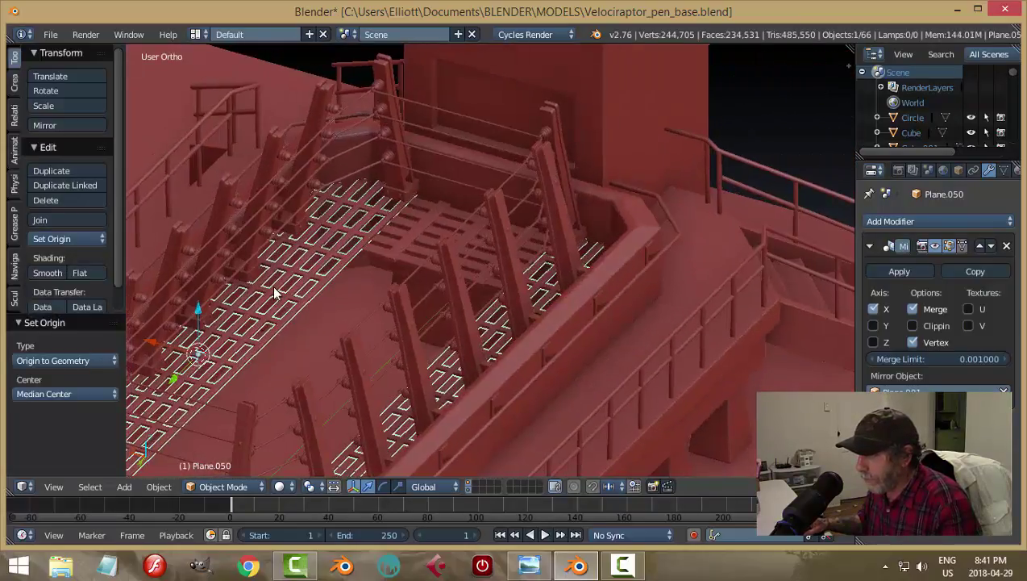
{"action": "key", "text": "a"}
Snap the 3D cursor to the tower-end crossing bars and add a mesh cylinder there
{"action": "right_click", "coordinate": [449, 275]}
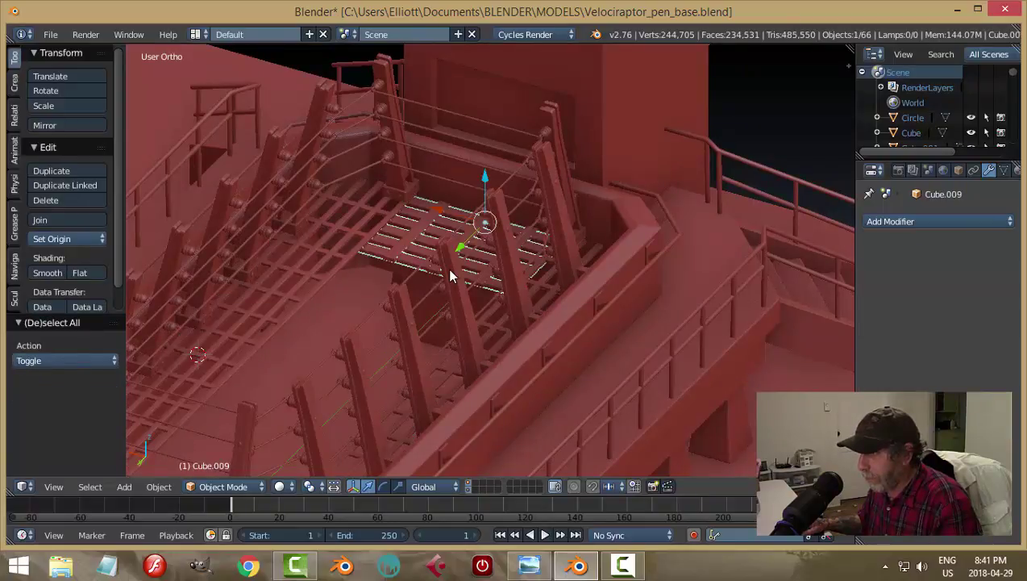
{"action": "key", "text": "shift+s"}
{"action": "left_click", "coordinate": [449, 271]}
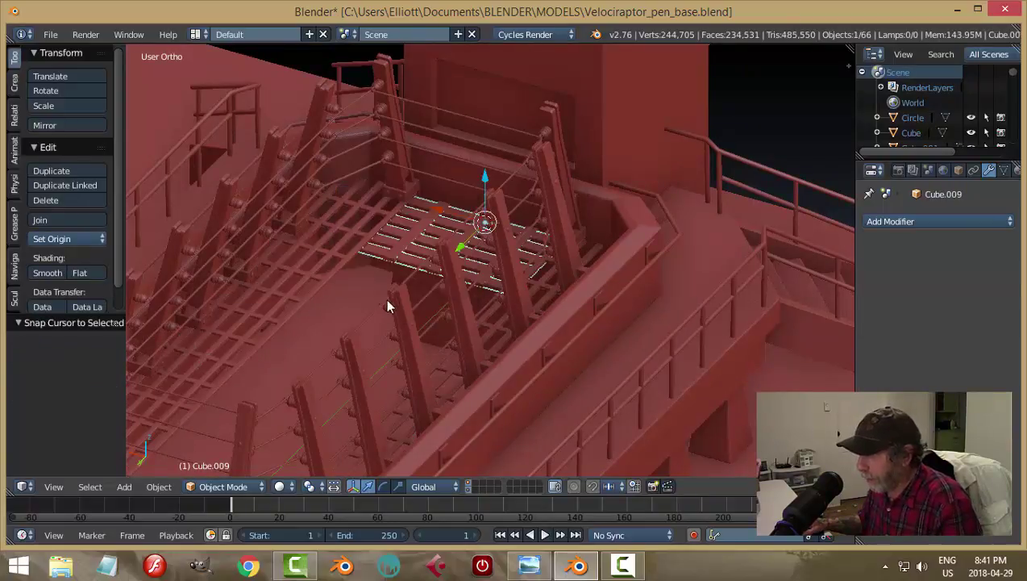
{"action": "middle_click_drag", "start_coordinate": [387, 307], "coordinate": [454, 292]}
{"action": "key", "text": "shift+a"}
{"action": "mouse_move", "coordinate": [454, 294]}
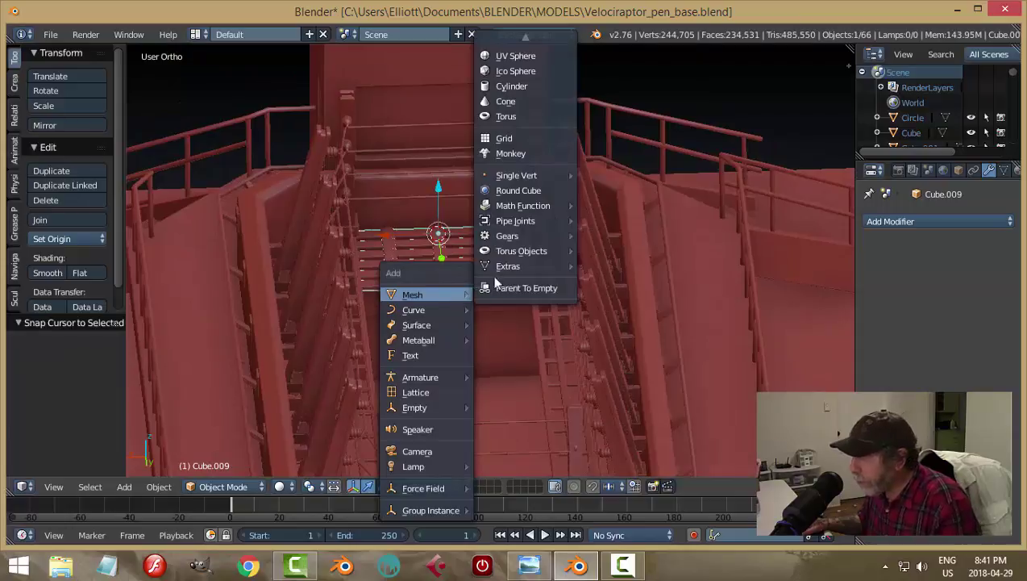
{"action": "scroll", "coordinate": [524, 85], "scroll_direction": "up", "scroll_amount": 2}
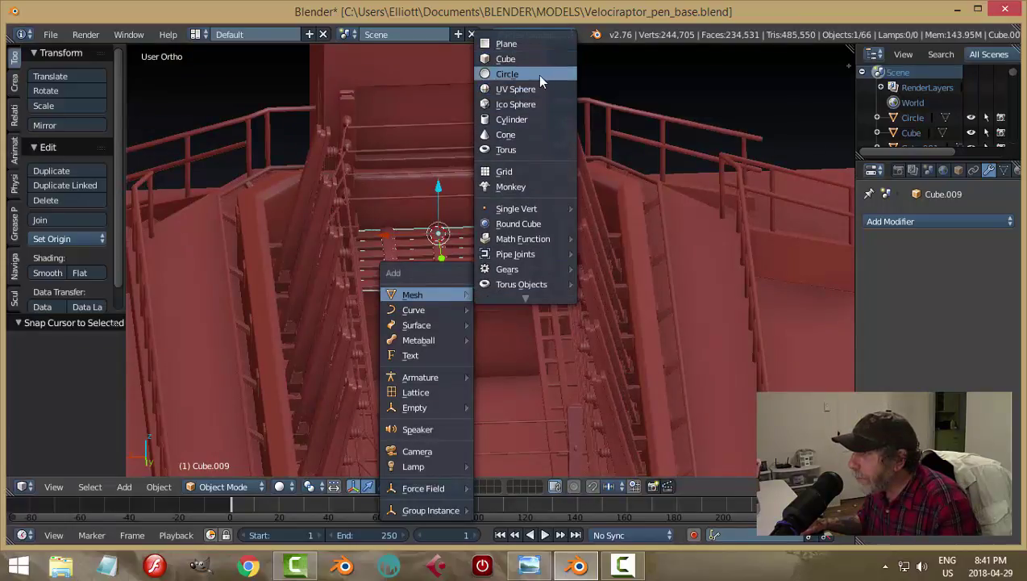
{"action": "left_click", "coordinate": [524, 121]}
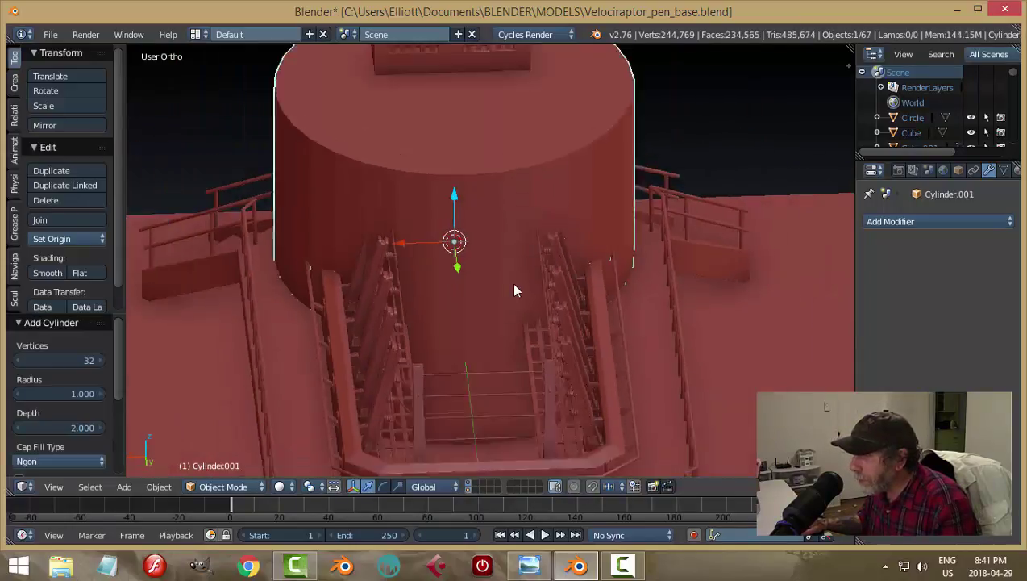
Rotate the new cylinder 90° about X and scale it down uniformly to about 0.045
{"action": "scroll", "coordinate": [516, 291], "scroll_direction": "down", "scroll_amount": 1}
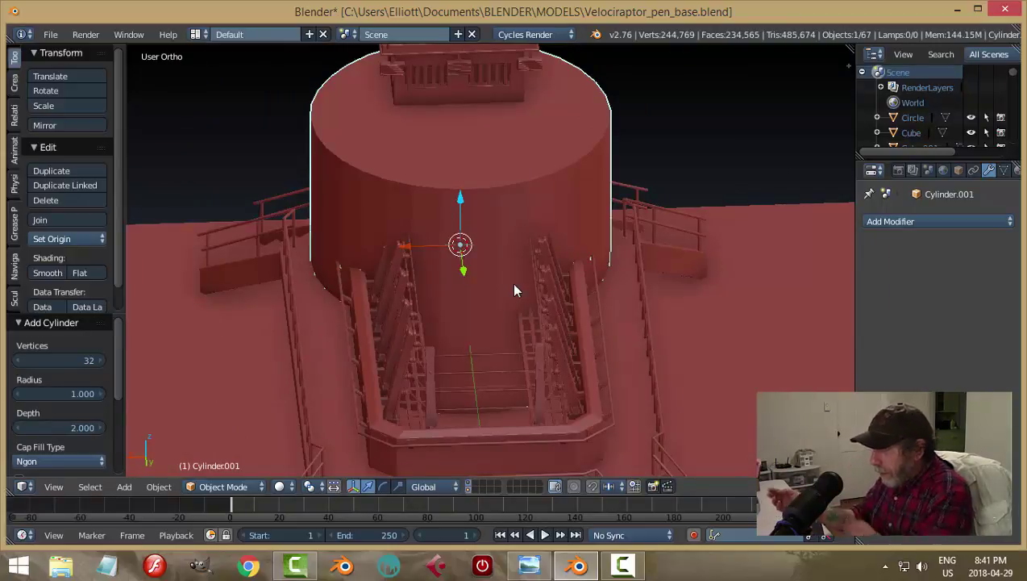
{"action": "type", "text": "rx9"}
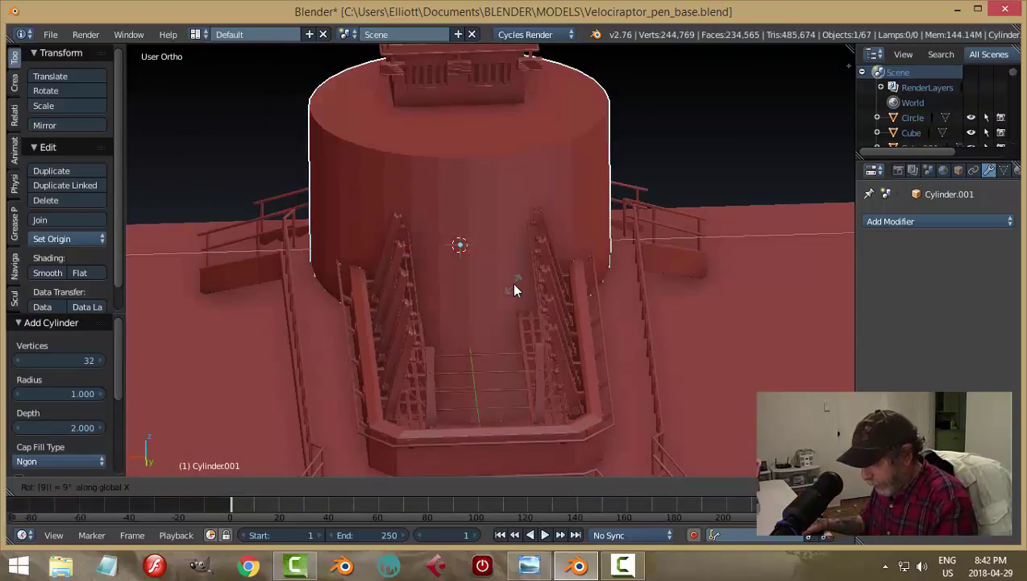
{"action": "type", "text": "0"}
{"action": "key", "text": "Return"}
{"action": "key", "text": "s"}
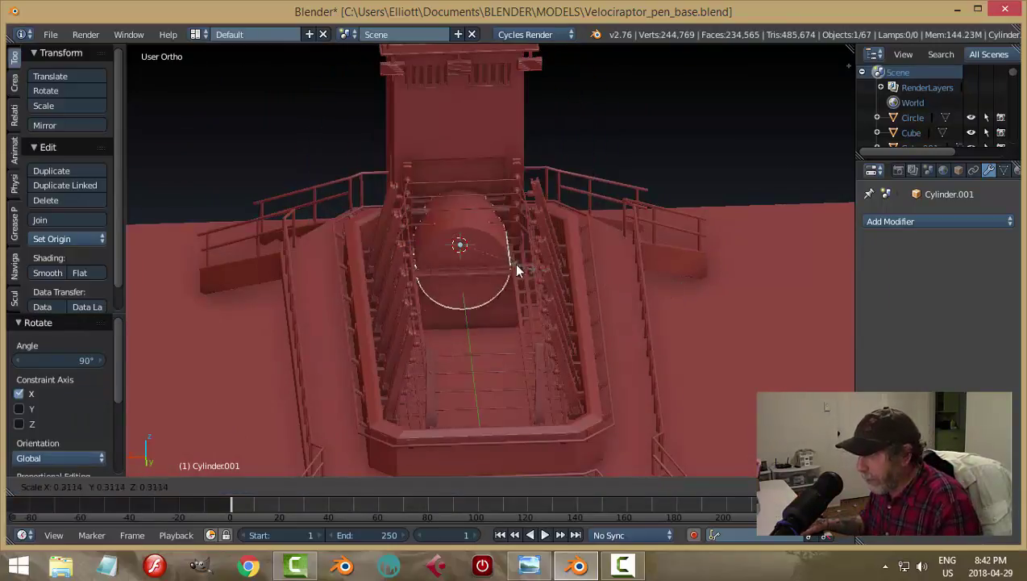
{"action": "left_click", "coordinate": [467, 253]}
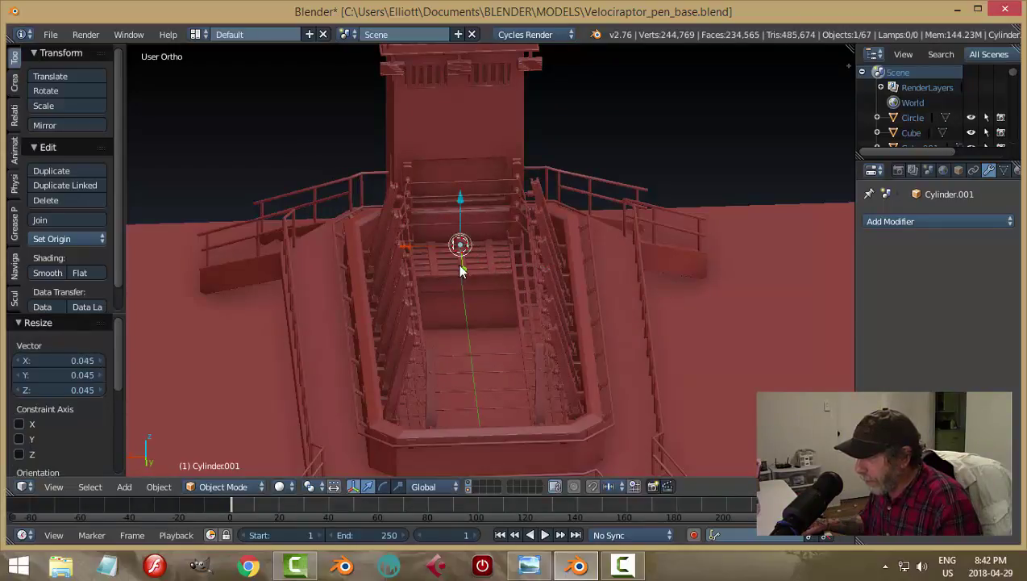
Move the cylinder 0.56 along Y and about -0.361 along X to the inner edge of the side platform grating
{"action": "key", "text": "g"}
{"action": "key", "text": "y"}
{"action": "left_click", "coordinate": [468, 313]}
{"action": "middle_click_drag", "start_coordinate": [468, 313], "coordinate": [528, 336]}
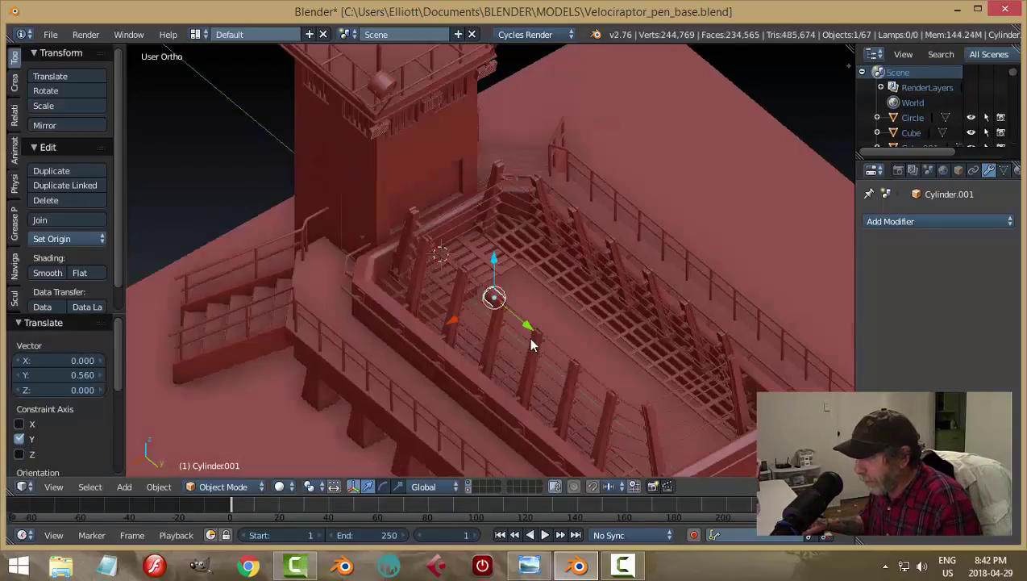
{"action": "key", "text": "g"}
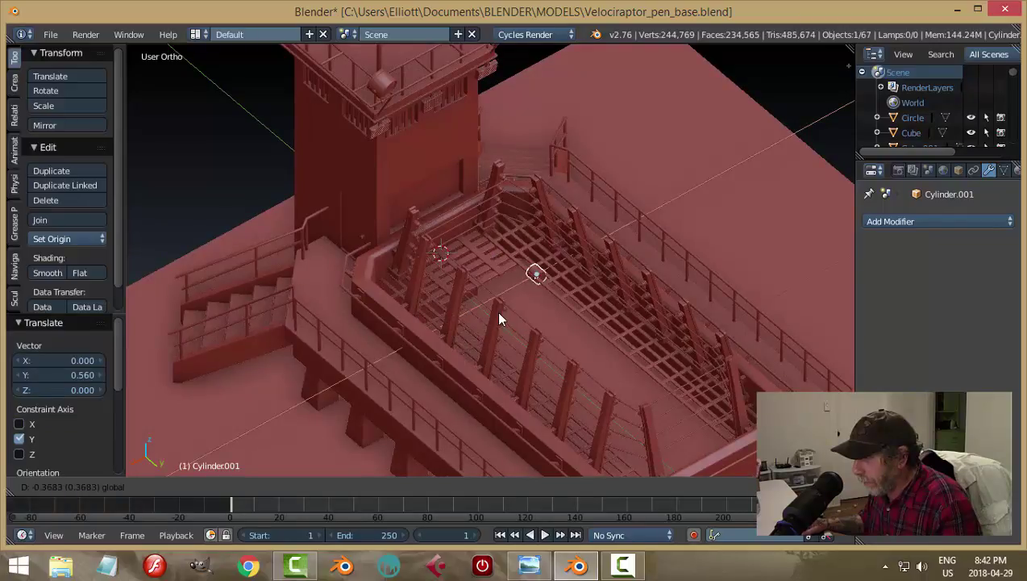
{"action": "left_click", "coordinate": [497, 311]}
{"action": "scroll", "coordinate": [496, 310], "scroll_direction": "up", "scroll_amount": 2}
{"action": "key", "text": "KP_Decimal"}
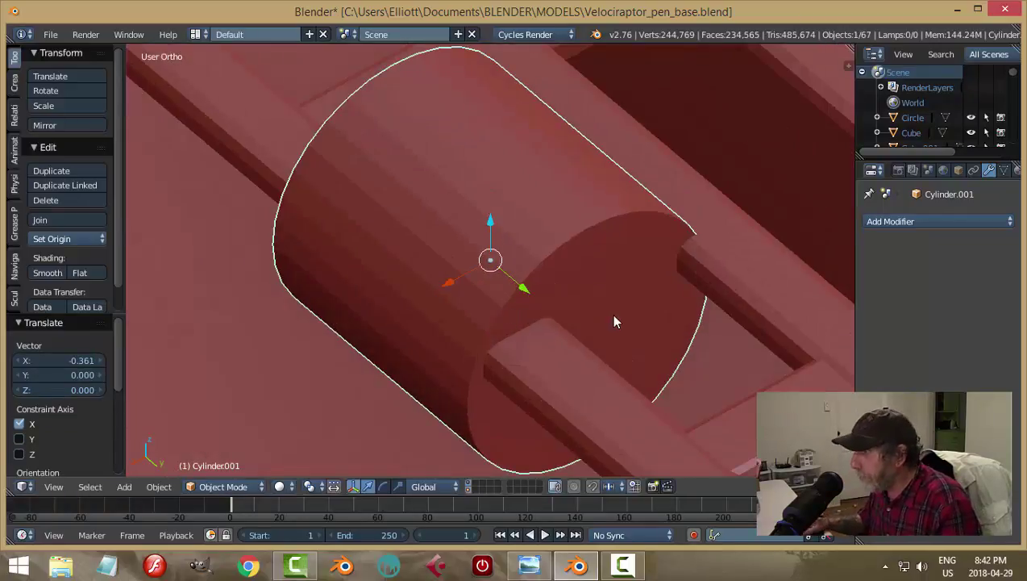
Scale the cylinder uniformly to 0.655 and position it in X and Z around the side grating's inner lengthwise bar
{"action": "scroll", "coordinate": [567, 324], "scroll_direction": "down", "scroll_amount": 2}
{"action": "key", "text": "s"}
{"action": "left_click", "coordinate": [567, 315]}
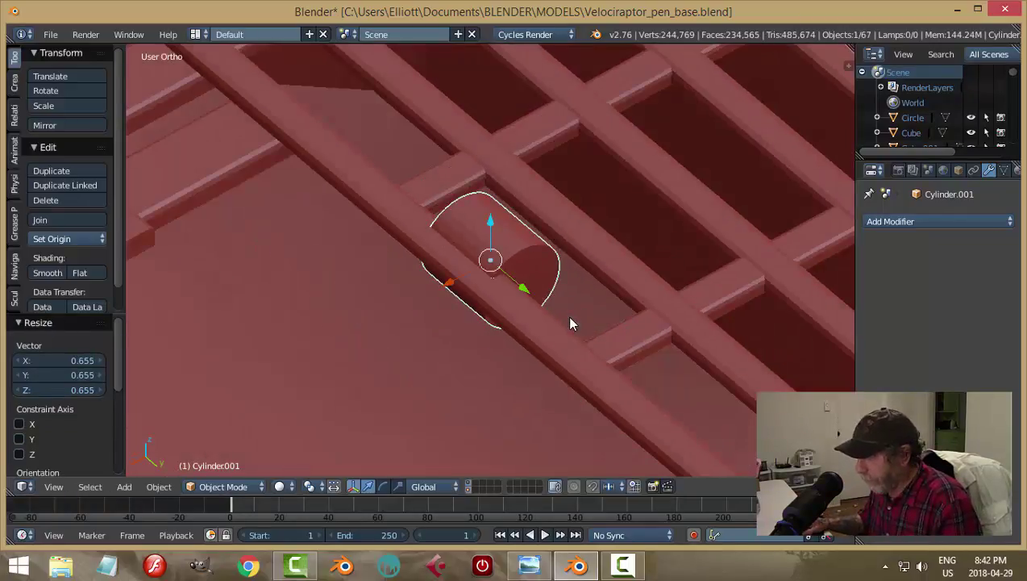
{"action": "left_click_drag", "start_coordinate": [452, 288], "coordinate": [417, 292]}
{"action": "middle_click_drag", "start_coordinate": [598, 350], "coordinate": [568, 322]}
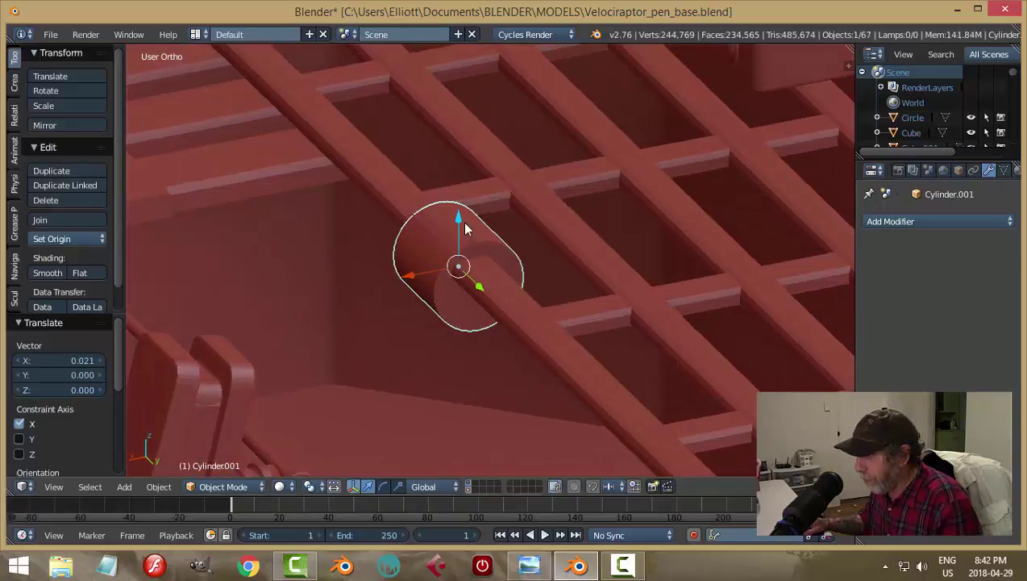
{"action": "left_click_drag", "start_coordinate": [459, 219], "coordinate": [456, 208]}
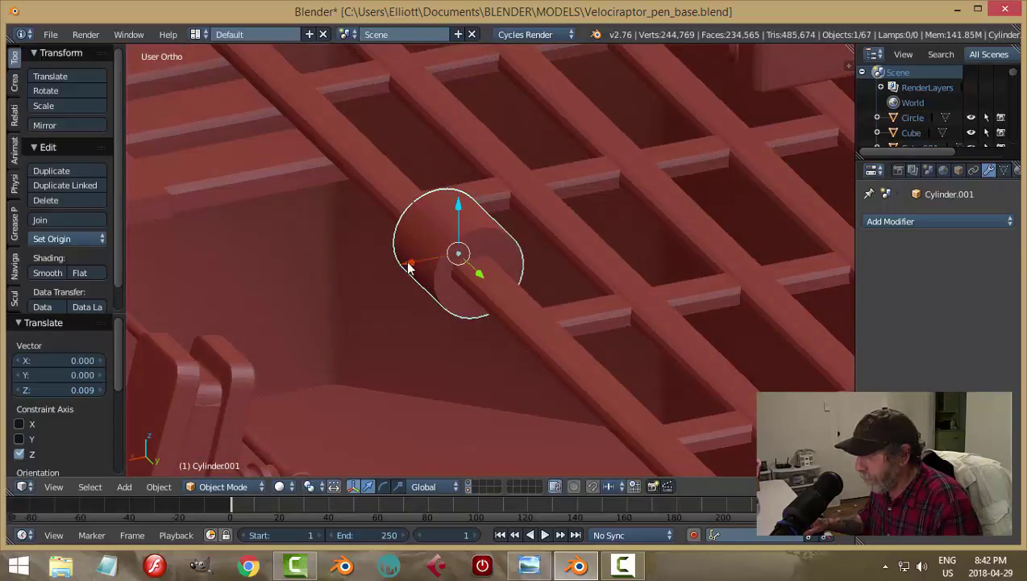
{"action": "left_click_drag", "start_coordinate": [407, 262], "coordinate": [400, 262]}
{"action": "left_click", "coordinate": [401, 268]}
Shift the cylinder 0.024 along Y and flatten it to a disc with a Y scale of 0.317
{"action": "middle_click_drag", "start_coordinate": [435, 292], "coordinate": [580, 340]}
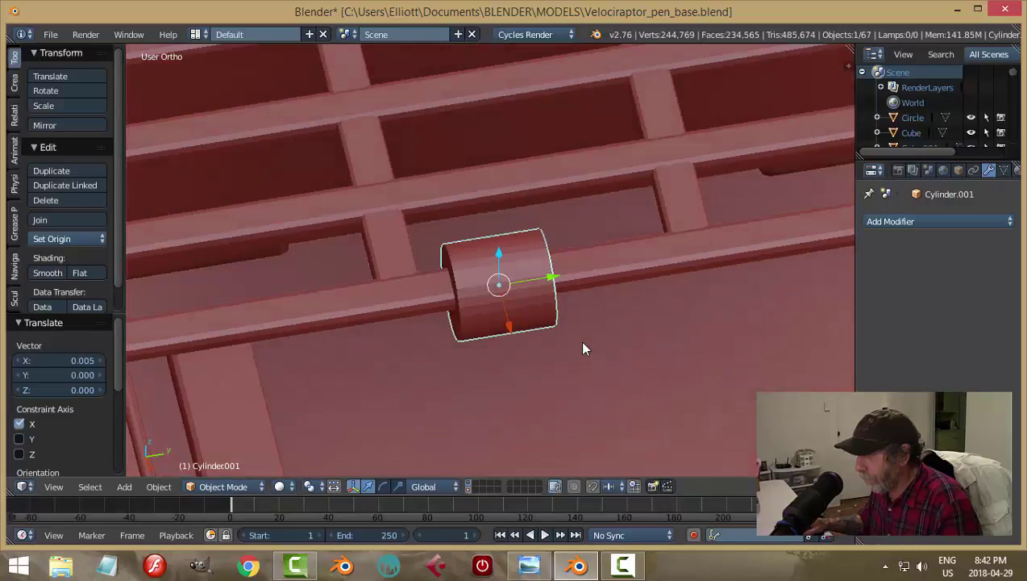
{"action": "key", "text": "g"}
{"action": "key", "text": "x"}
{"action": "left_click", "coordinate": [628, 286]}
{"action": "middle_click_drag", "start_coordinate": [627, 286], "coordinate": [644, 302]}
{"action": "key", "text": "s"}
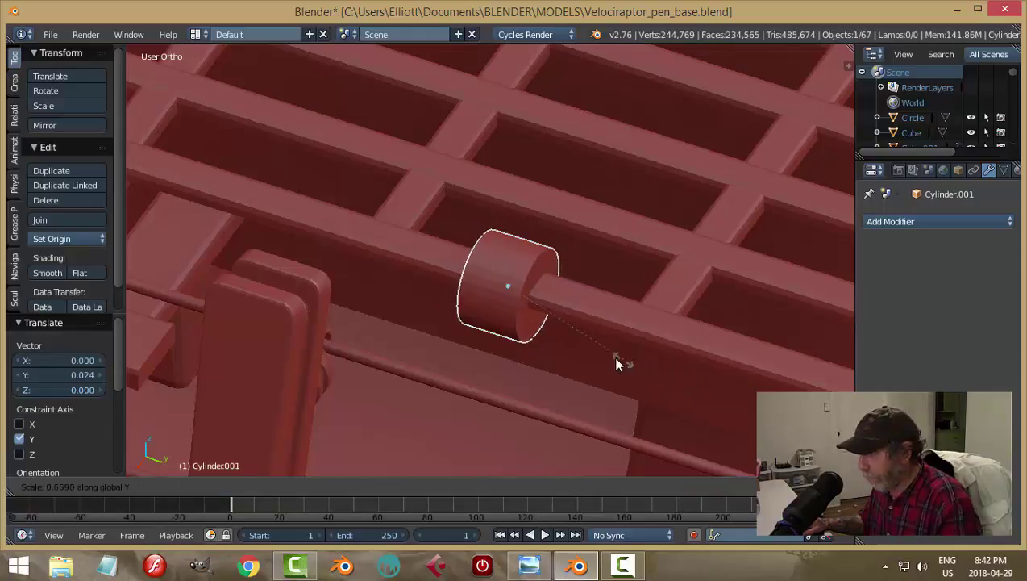
{"action": "left_click", "coordinate": [562, 330]}
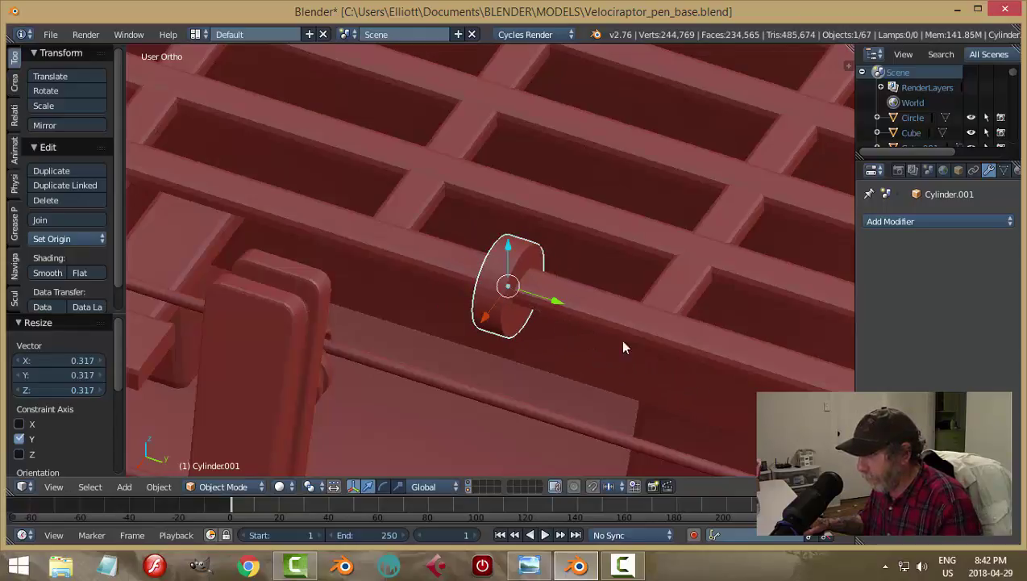
Nudge the disc freehand about -0.003 in X and 0.003 in Z on the grating's inner bar
{"action": "key", "text": "a"}
{"action": "scroll", "coordinate": [642, 353], "scroll_direction": "down", "scroll_amount": 8}
{"action": "scroll", "coordinate": [591, 329], "scroll_direction": "up", "scroll_amount": 10}
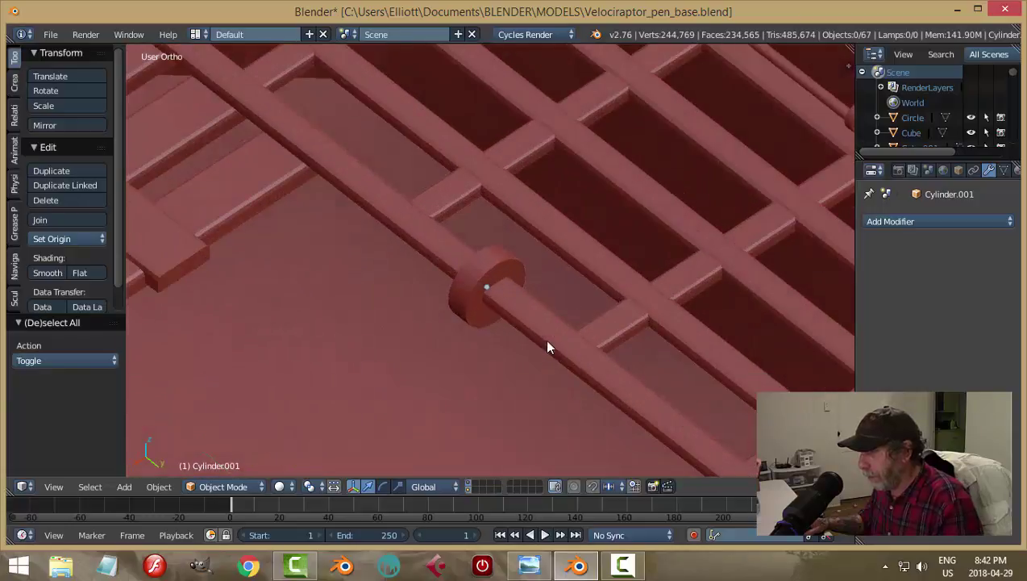
{"action": "middle_click_drag", "start_coordinate": [547, 347], "coordinate": [491, 236]}
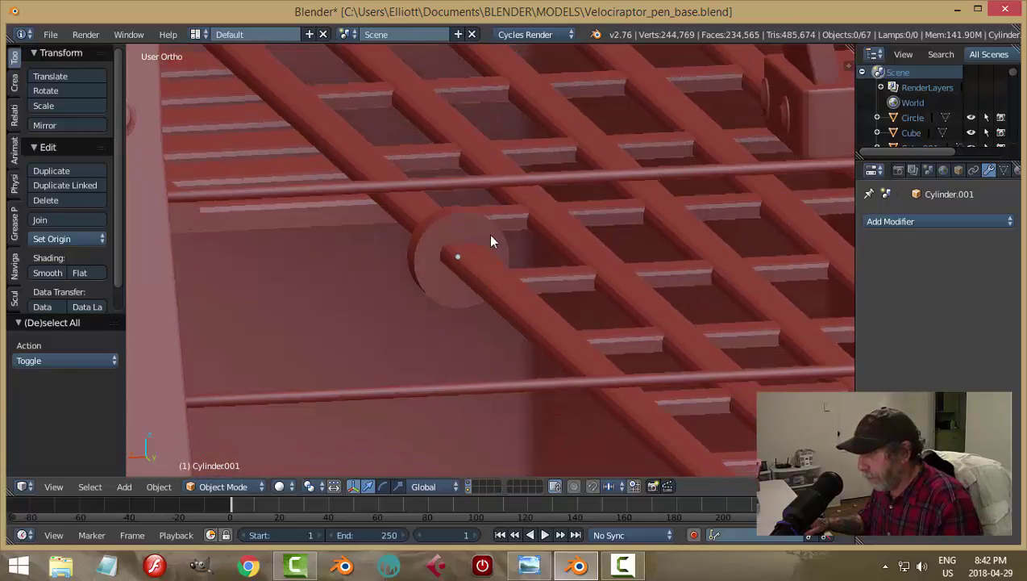
{"action": "right_click", "coordinate": [494, 233]}
{"action": "key", "text": "g"}
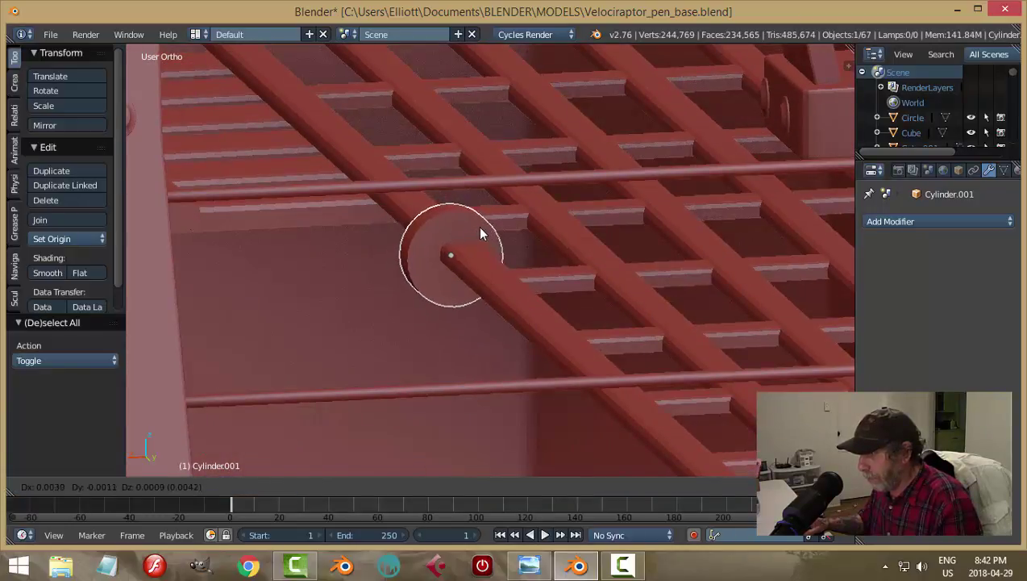
{"action": "left_click", "coordinate": [490, 233]}
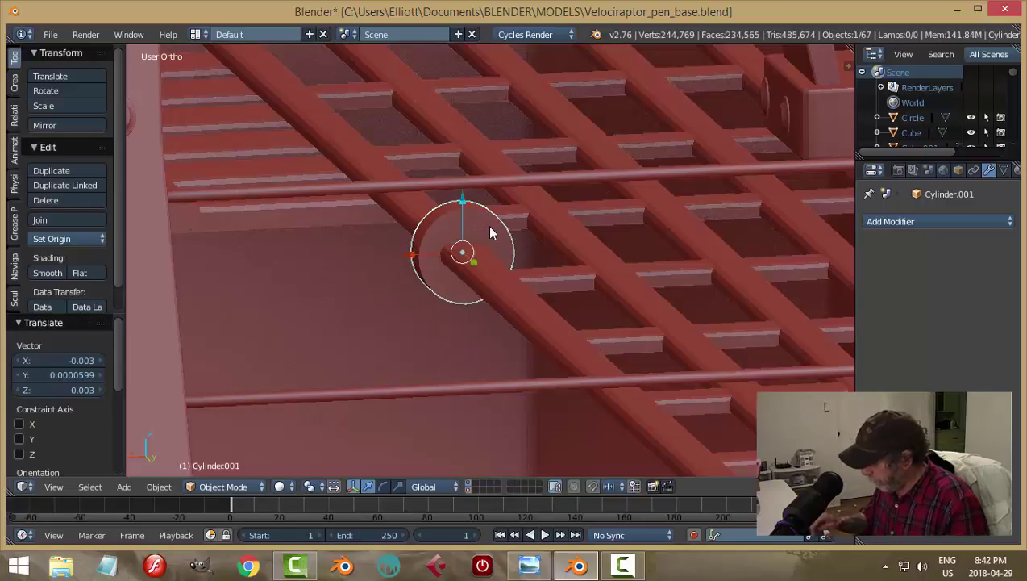
Check the disc in a wireframe back view and raise it 0.002 along Z relative to the bar
{"action": "key", "text": "ctrl+KP_1"}
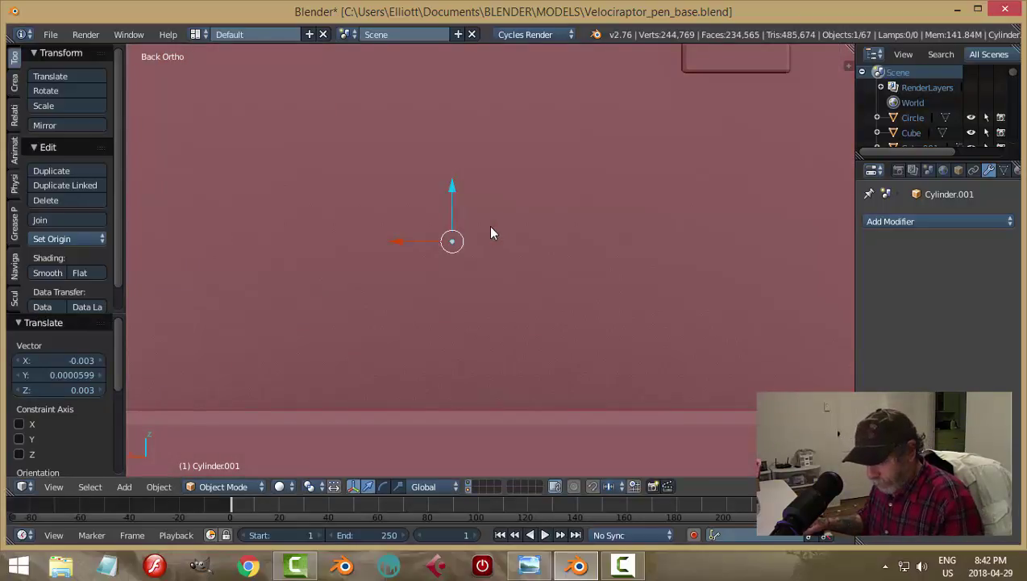
{"action": "key", "text": "z"}
{"action": "left_click", "coordinate": [582, 225]}
{"action": "scroll", "coordinate": [522, 250], "scroll_direction": "up", "scroll_amount": 3}
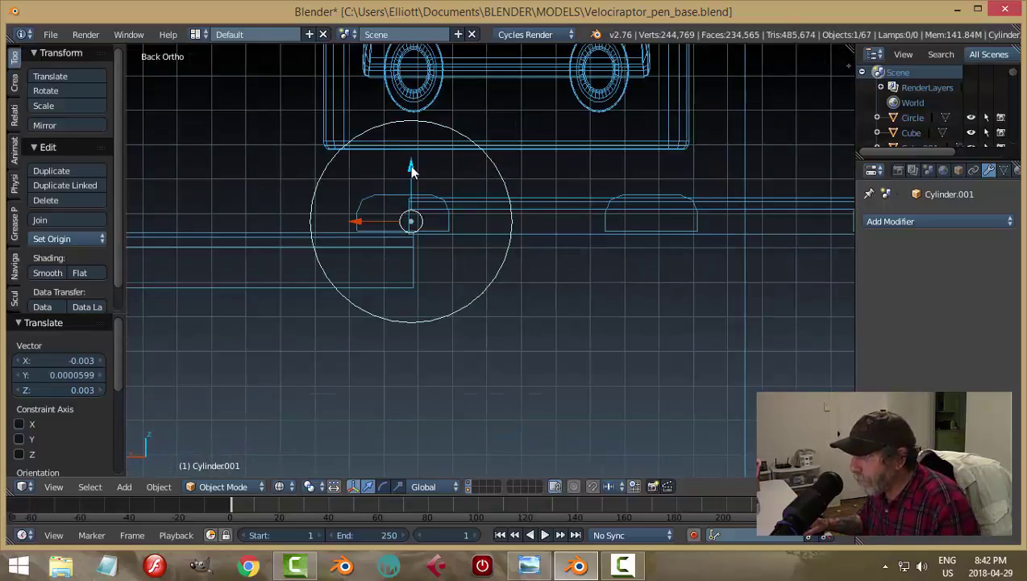
{"action": "left_click_drag", "start_coordinate": [411, 167], "coordinate": [410, 160]}
{"action": "scroll", "coordinate": [483, 193], "scroll_direction": "down", "scroll_amount": 5}
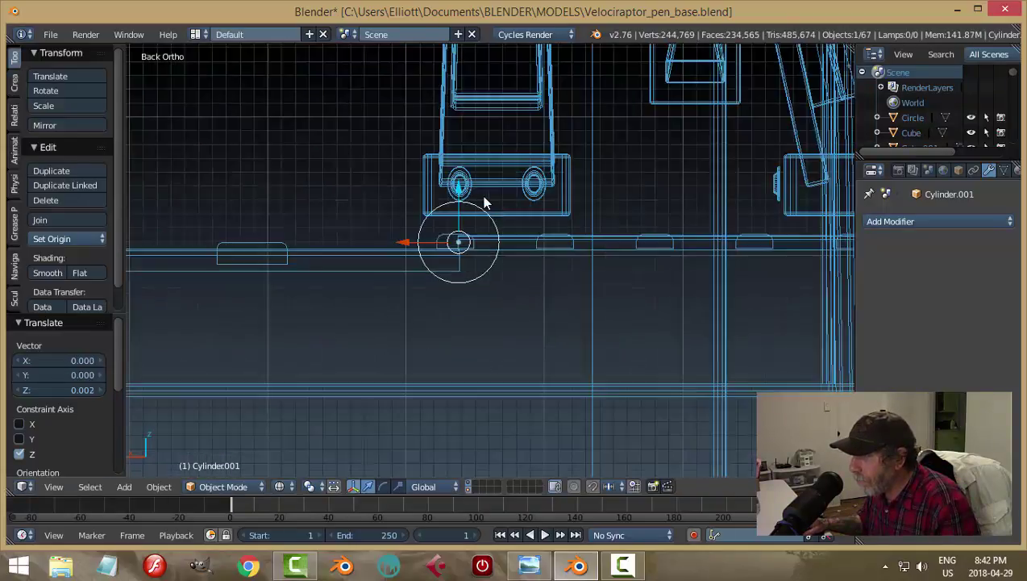
{"action": "scroll", "coordinate": [484, 196], "scroll_direction": "down", "scroll_amount": 2}
{"action": "middle_click_drag", "start_coordinate": [510, 201], "coordinate": [510, 219]}
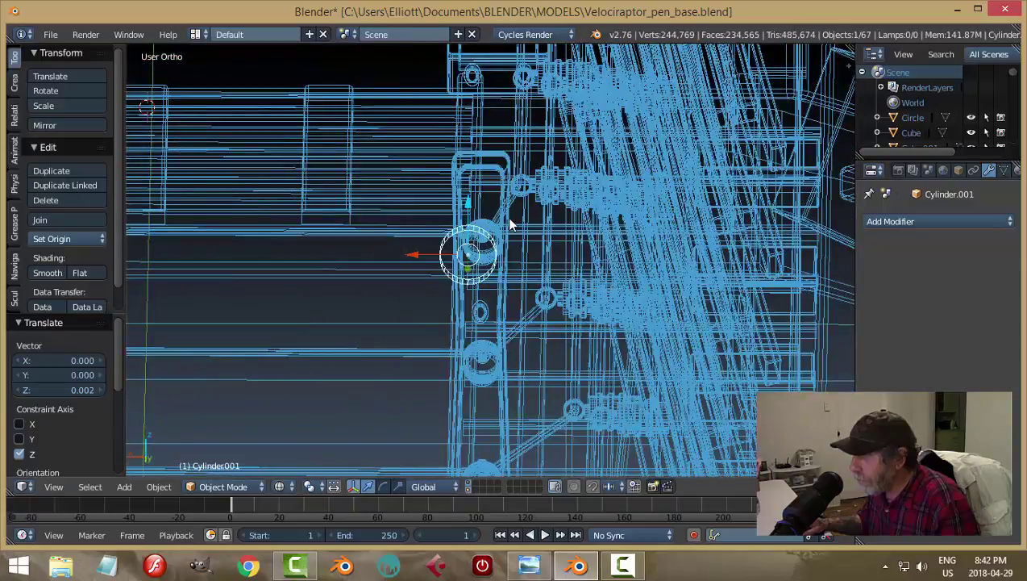
{"action": "key", "text": "z"}
{"action": "left_click", "coordinate": [516, 298]}
{"action": "scroll", "coordinate": [516, 278], "scroll_direction": "up", "scroll_amount": 2}
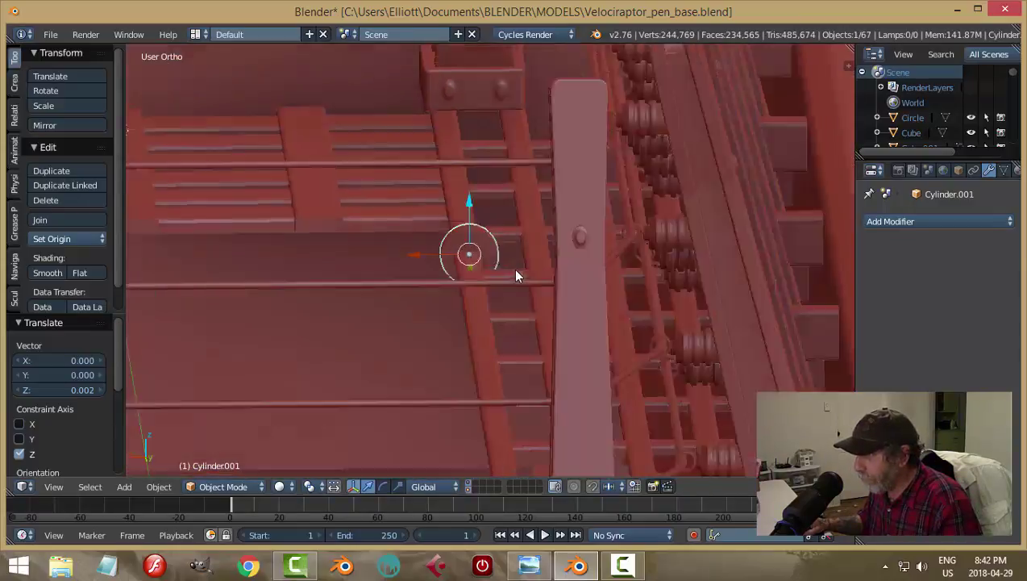
Inset both end faces of the disc by 0.1116, and scale the inset faces to 0.822 in X and Z only
{"action": "middle_click_drag", "start_coordinate": [516, 270], "coordinate": [514, 267]}
{"action": "scroll", "coordinate": [511, 264], "scroll_direction": "up", "scroll_amount": 3}
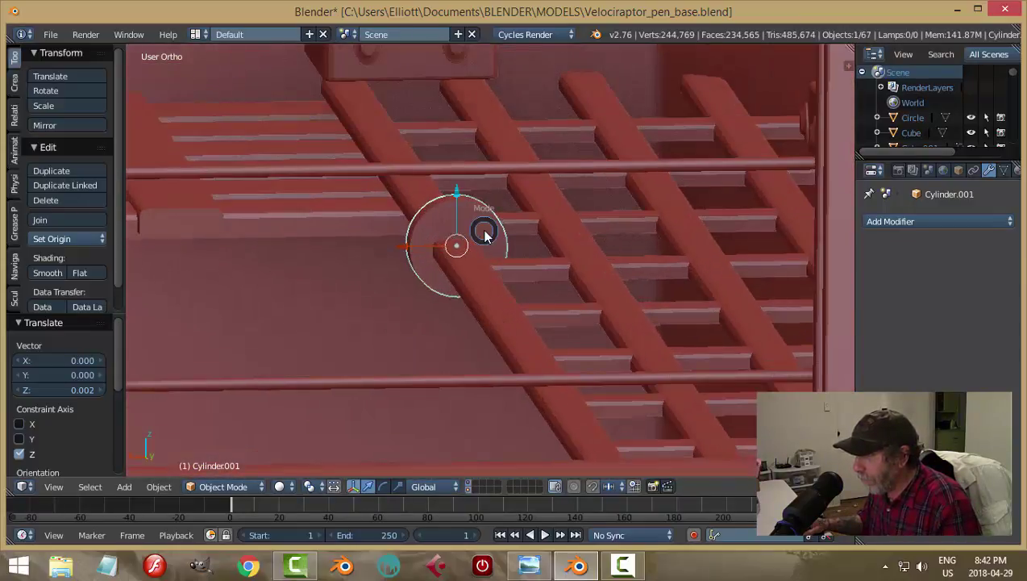
{"action": "left_click", "coordinate": [534, 234]}
{"action": "key", "text": "ctrl+Tab"}
{"action": "left_click", "coordinate": [480, 251]}
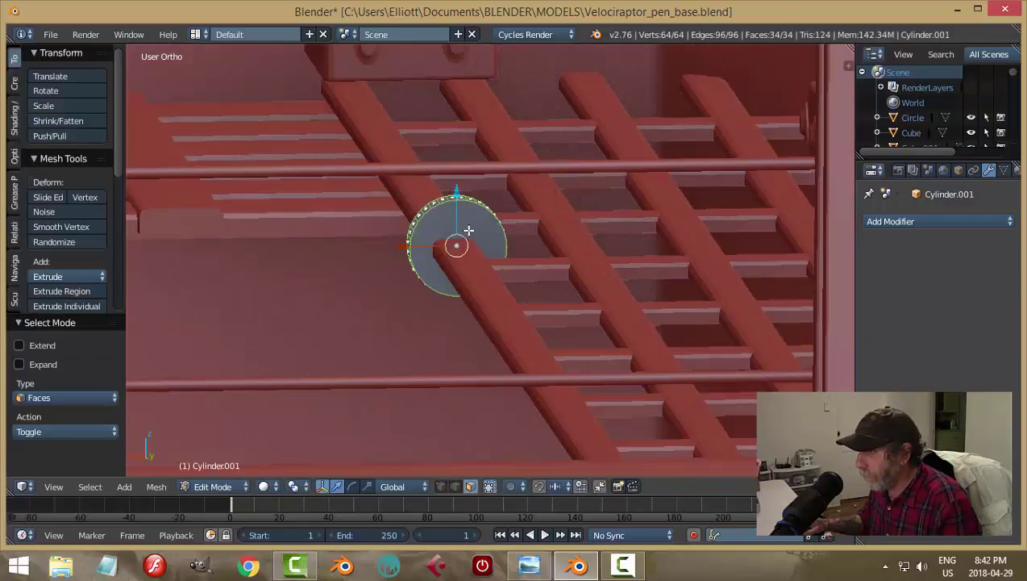
{"action": "right_click", "coordinate": [468, 229]}
{"action": "middle_click_drag", "start_coordinate": [470, 232], "coordinate": [523, 259]}
{"action": "scroll", "coordinate": [522, 259], "scroll_direction": "up", "scroll_amount": 3}
{"action": "right_click", "coordinate": [519, 232], "text": "shift"}
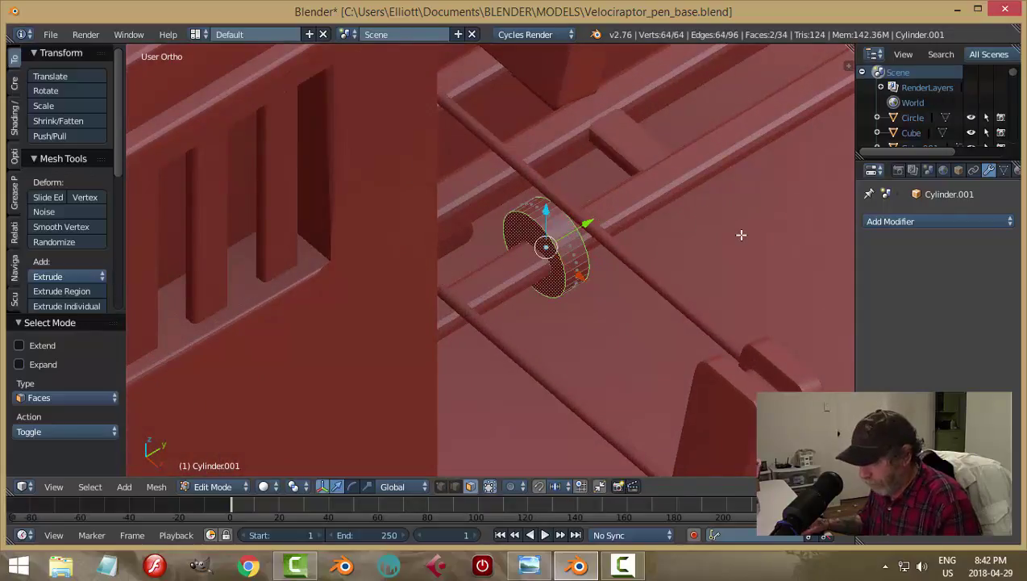
{"action": "key", "text": "i"}
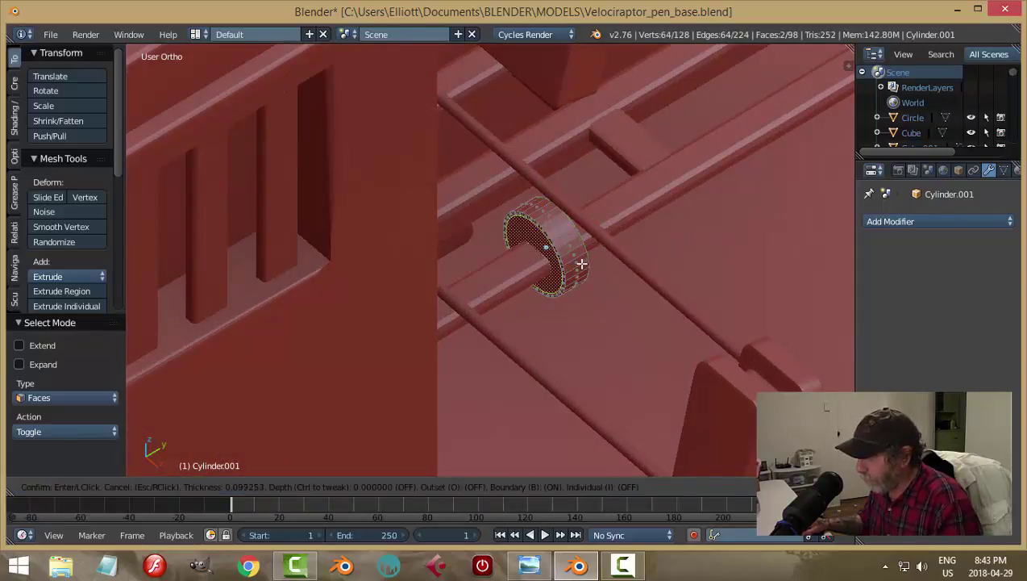
{"action": "left_click", "coordinate": [541, 272]}
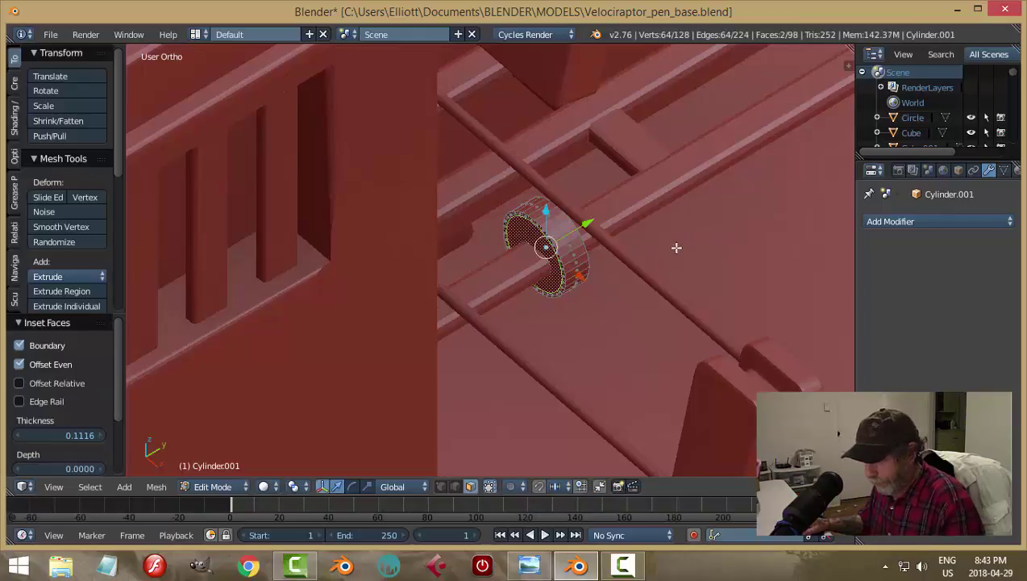
{"action": "key", "text": "s"}
{"action": "key", "text": "shift+y"}
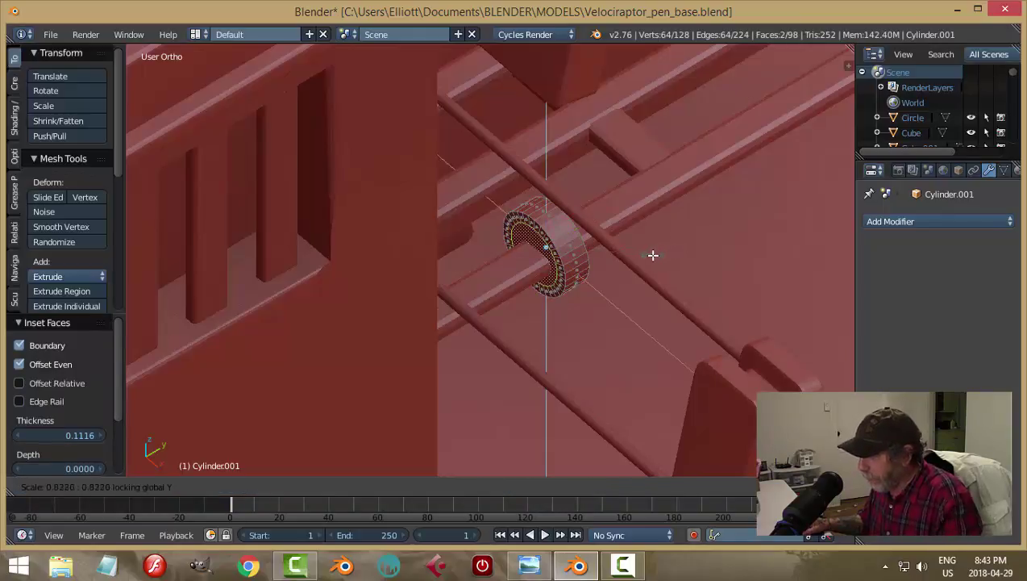
{"action": "left_click", "coordinate": [654, 254]}
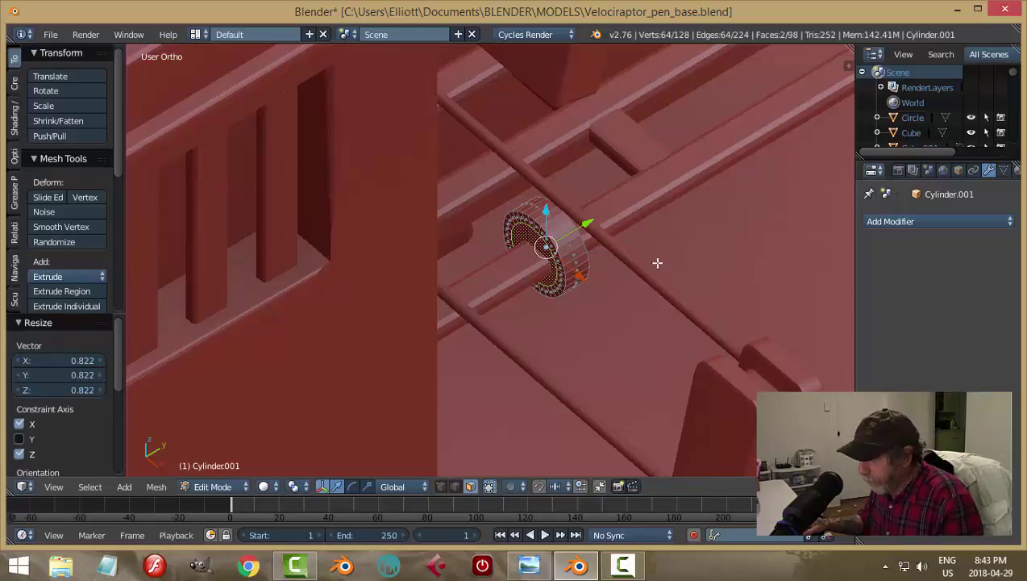
Bridge the two inset faces into an open ring, and recalculate the normals of the whole mesh
{"action": "key", "text": "ctrl+e"}
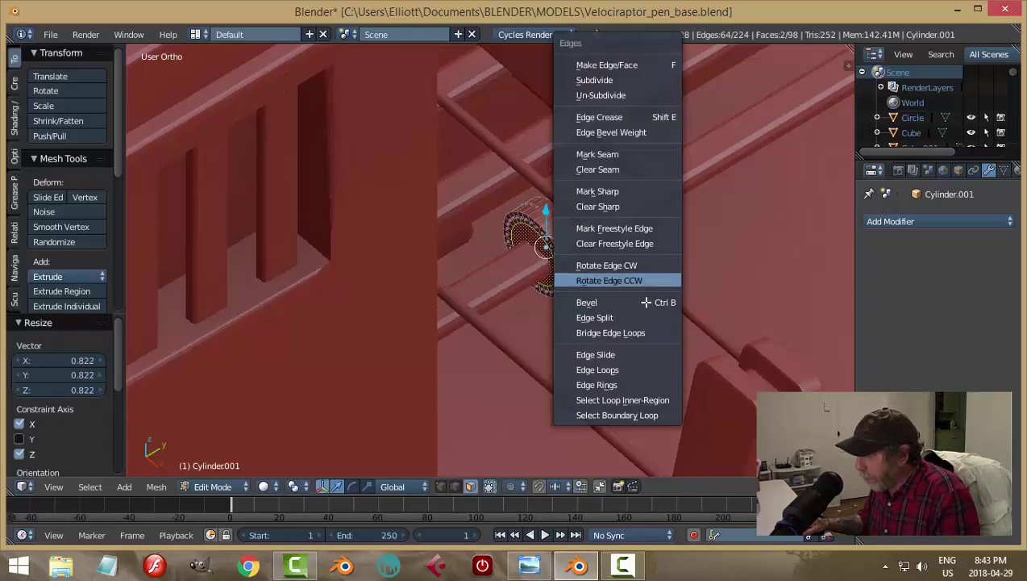
{"action": "left_click", "coordinate": [642, 327]}
{"action": "key", "text": "a"}
{"action": "key", "text": "a"}
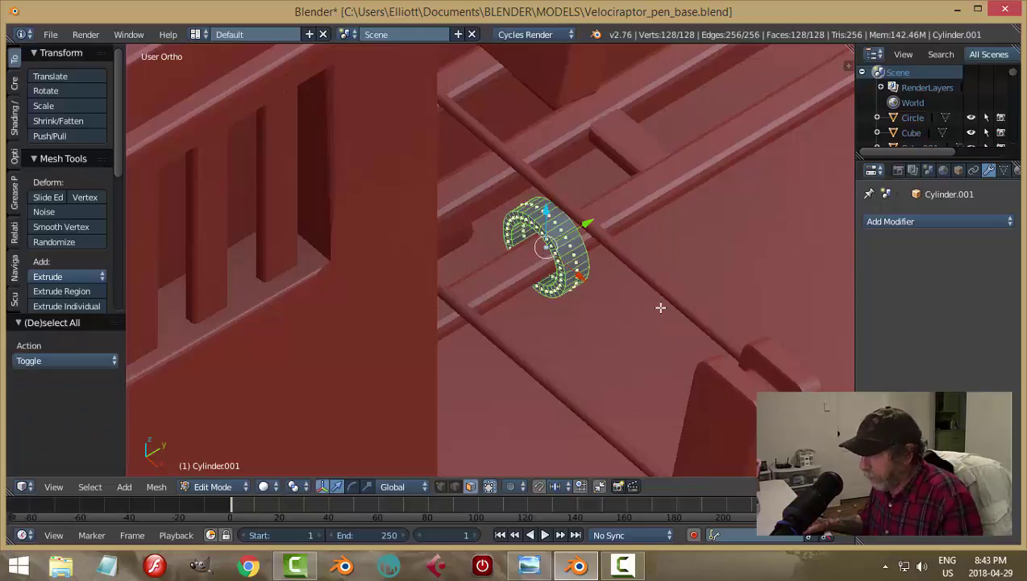
{"action": "key", "text": "ctrl+n"}
{"action": "key", "text": "a"}
Bevel both outer rim edge loops of the ring by 0.109 with 2 segments, and return to Object Mode
{"action": "key", "text": "ctrl+Tab"}
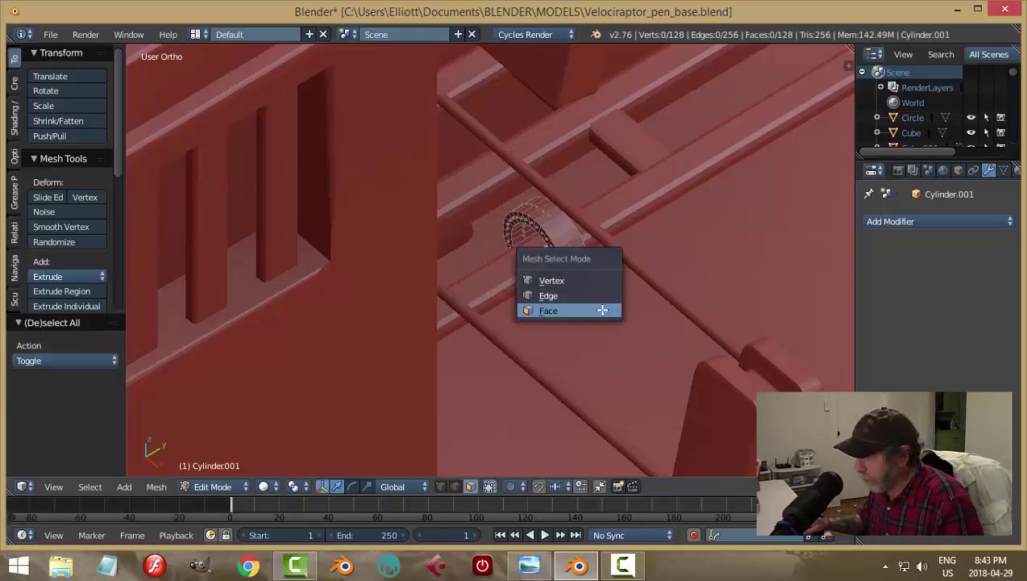
{"action": "left_click", "coordinate": [571, 296]}
{"action": "right_click", "coordinate": [545, 226], "text": "alt"}
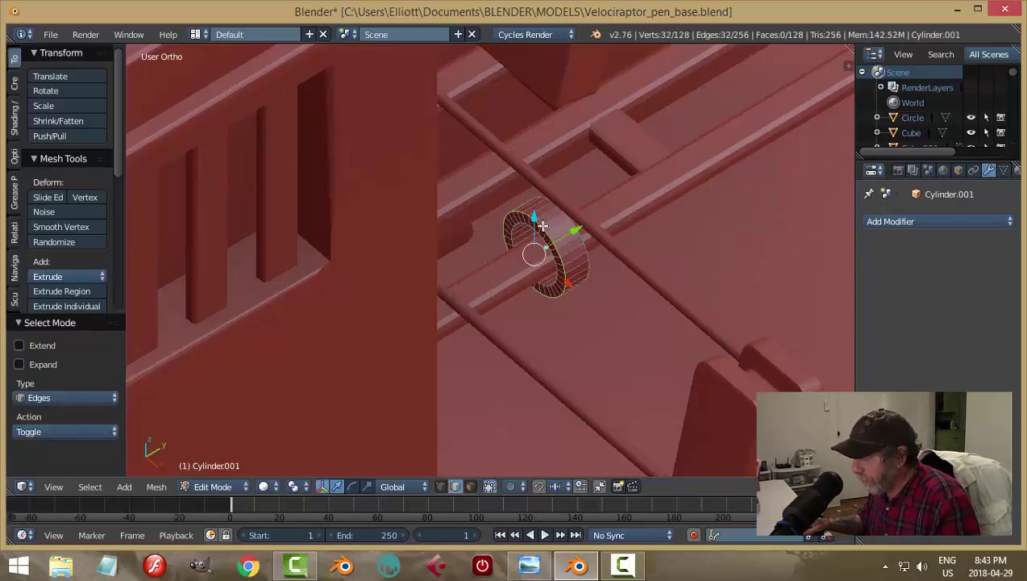
{"action": "middle_click_drag", "start_coordinate": [680, 260], "coordinate": [512, 248]}
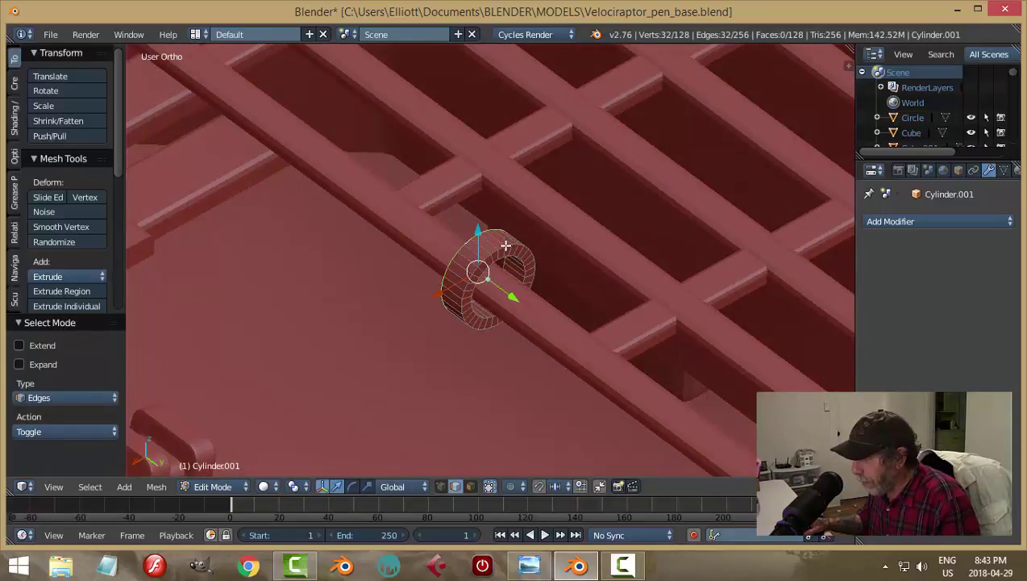
{"action": "right_click", "coordinate": [506, 245], "text": "ctrl"}
{"action": "key", "text": "ctrl+z"}
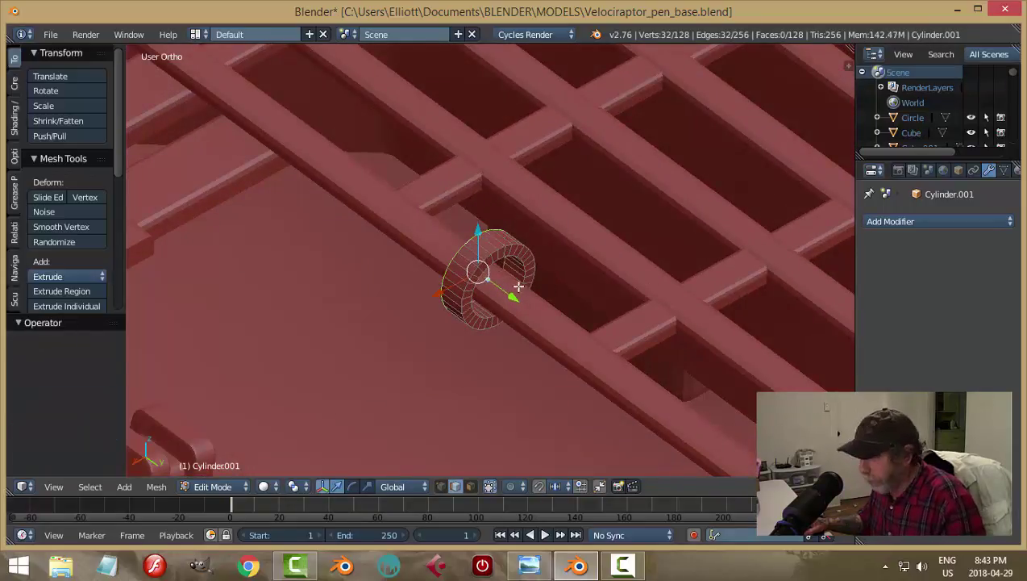
{"action": "scroll", "coordinate": [517, 262], "scroll_direction": "up", "scroll_amount": 3}
{"action": "right_click", "coordinate": [513, 238], "text": "alt+shift"}
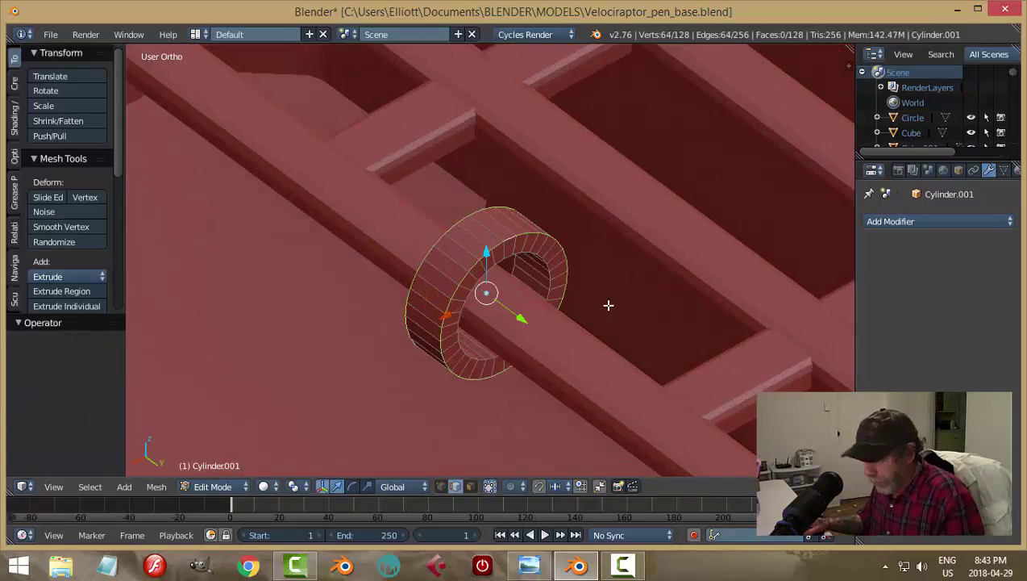
{"action": "key", "text": "ctrl+b"}
{"action": "scroll", "coordinate": [611, 311], "scroll_direction": "up", "scroll_amount": 2}
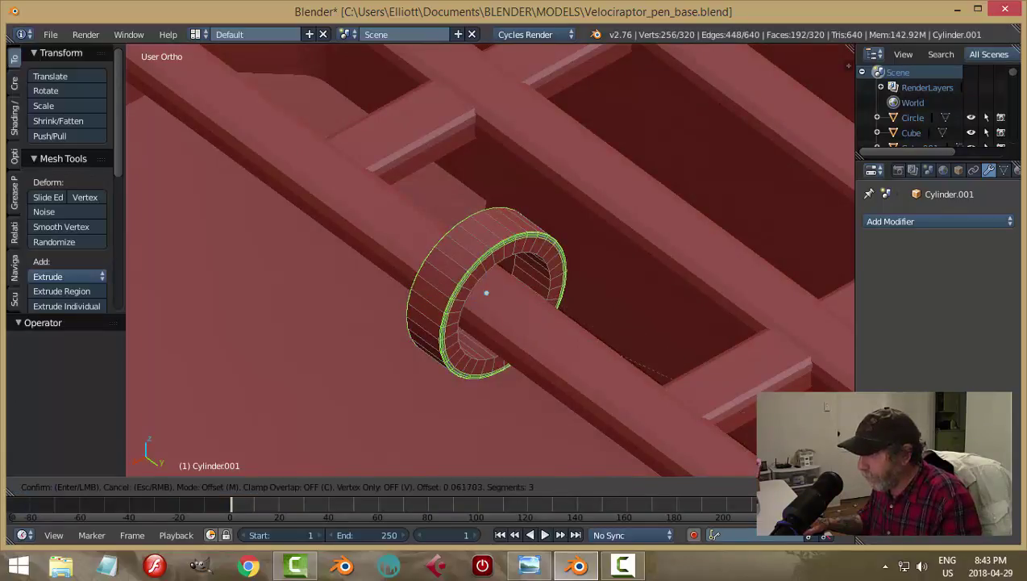
{"action": "scroll", "coordinate": [132, 48], "scroll_direction": "down", "scroll_amount": 1}
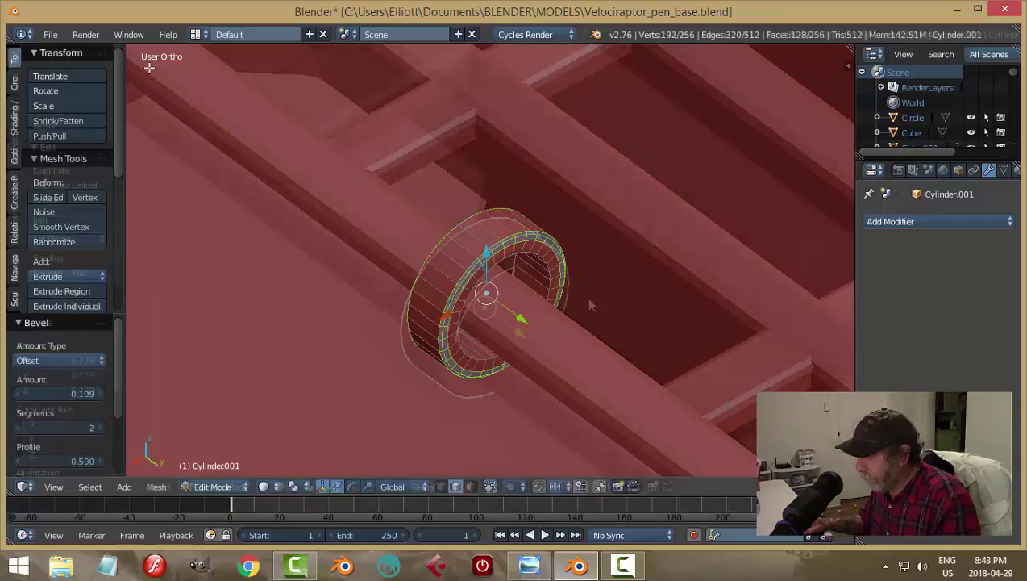
{"action": "key", "text": "Tab"}
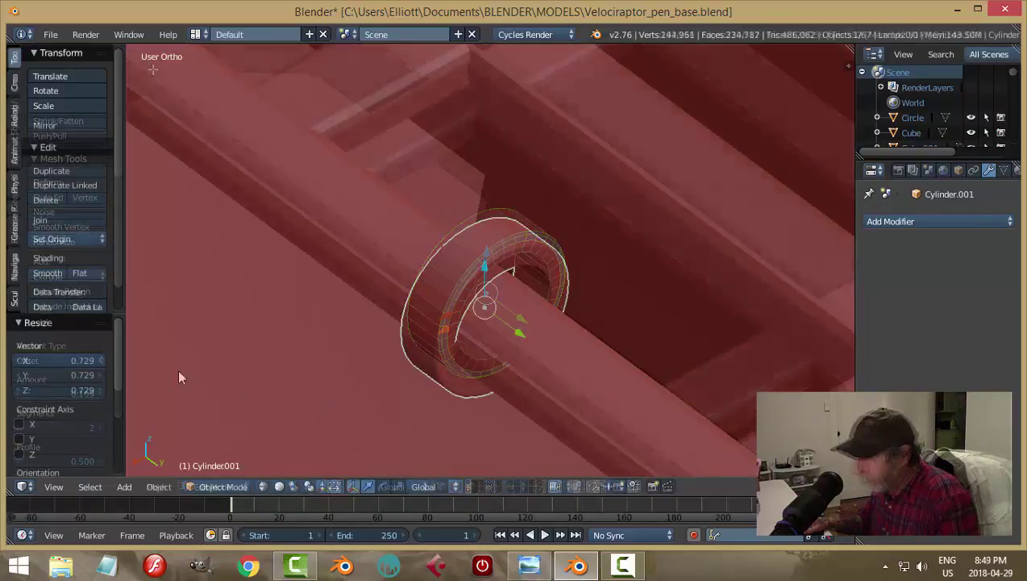
Apply smooth shading to the ring around the side grating's inner bar
{"action": "left_click", "coordinate": [47, 273]}
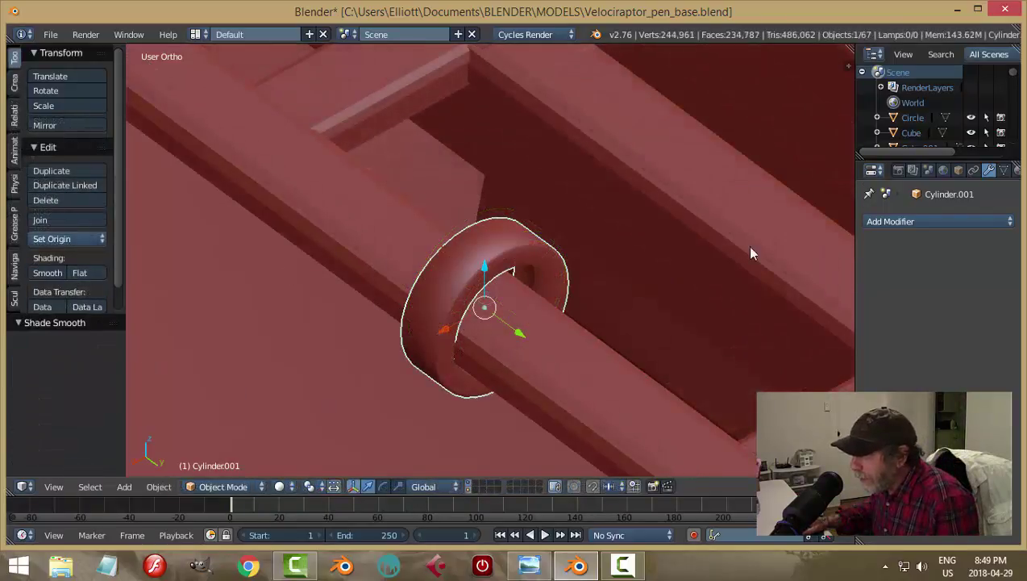
{"action": "left_click", "coordinate": [906, 221]}
{"action": "left_click", "coordinate": [766, 327]}
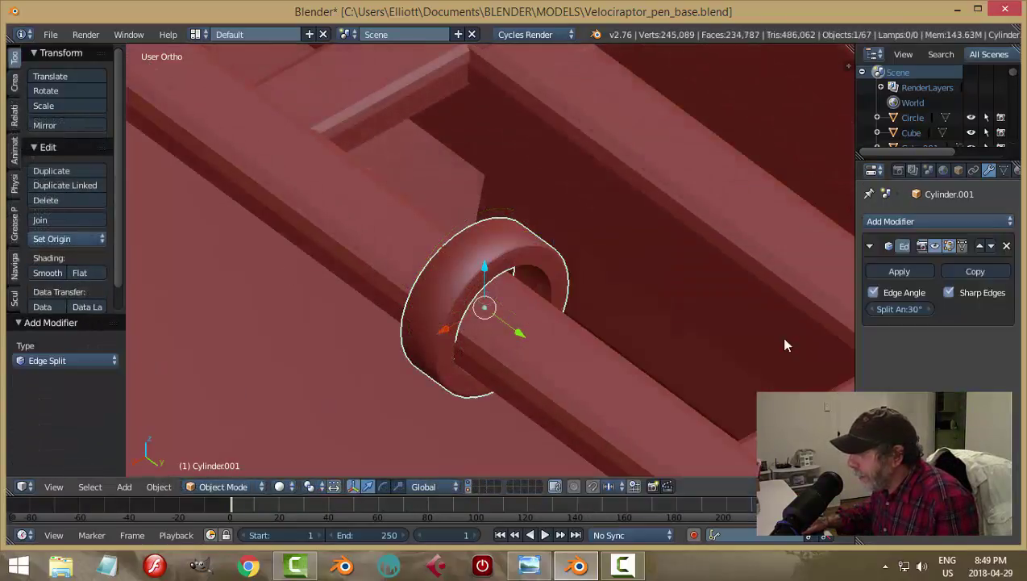
{"action": "left_click", "coordinate": [1006, 245]}
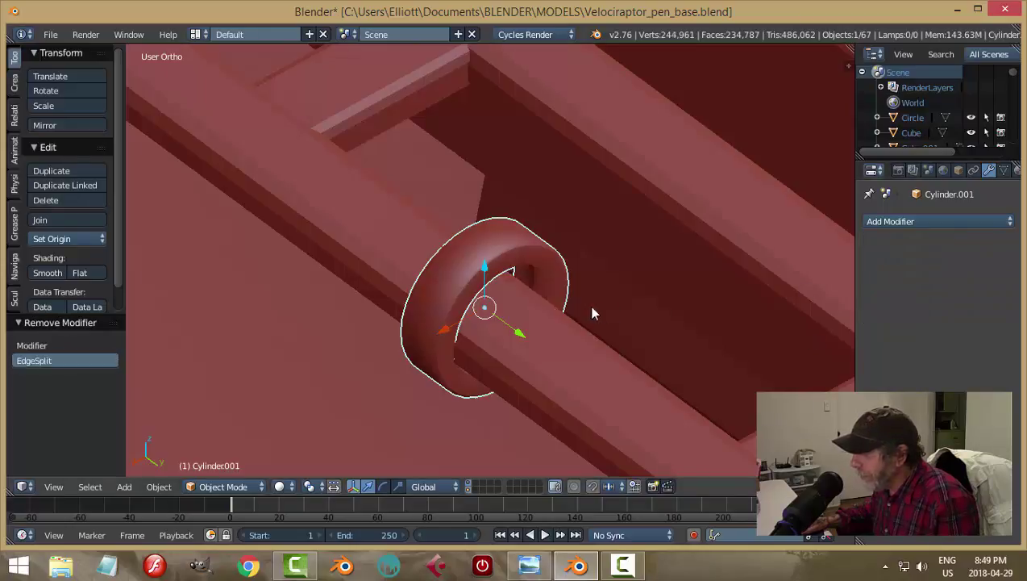
Lower the ring by 0.003 along Z so that it sits around the bar, and deselect it
{"action": "left_click_drag", "start_coordinate": [483, 264], "coordinate": [486, 281]}
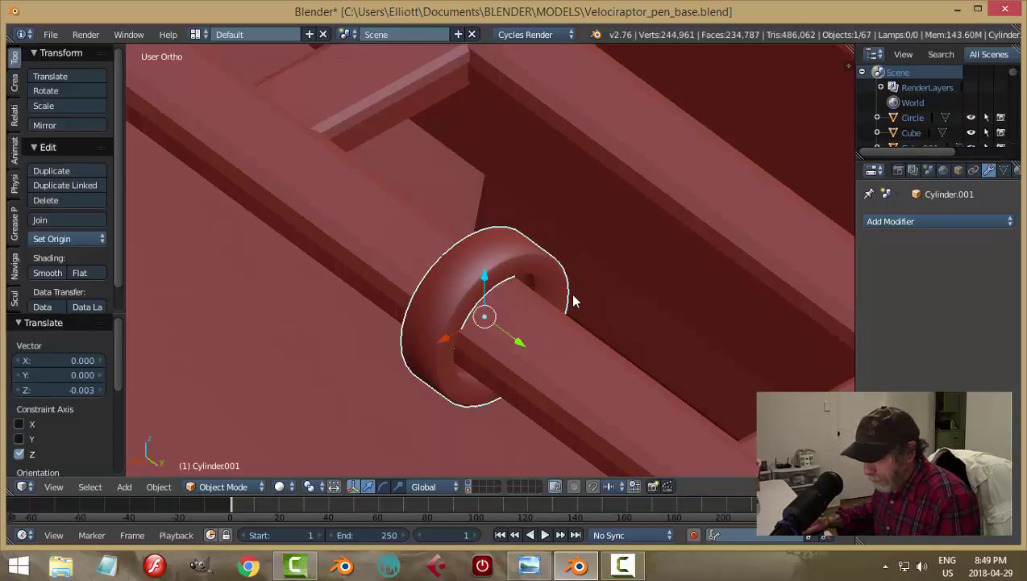
{"action": "key", "text": "a"}
{"action": "scroll", "coordinate": [570, 302], "scroll_direction": "down", "scroll_amount": 8}
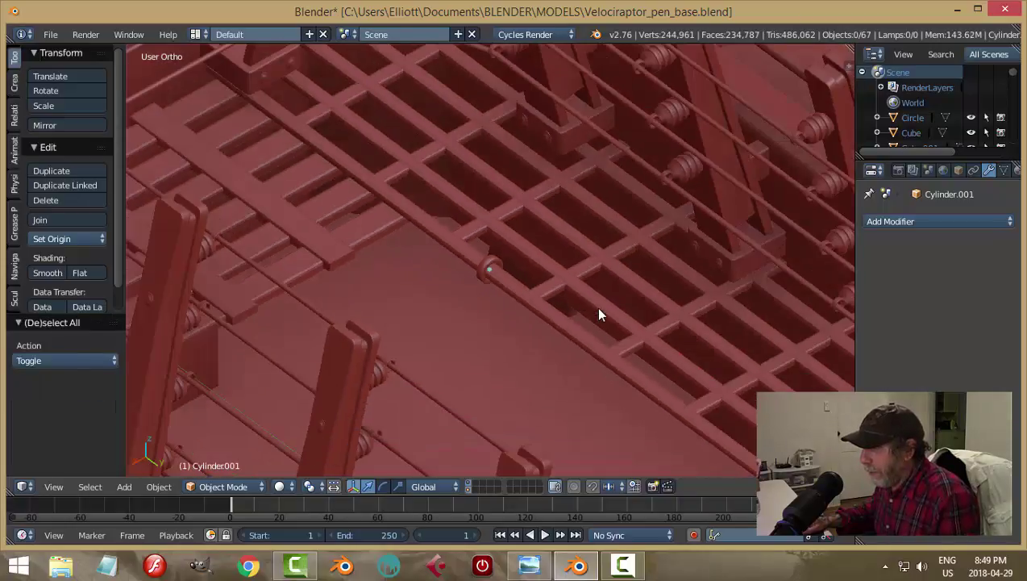
{"action": "middle_click_drag", "start_coordinate": [599, 308], "coordinate": [614, 331]}
{"action": "scroll", "coordinate": [530, 321], "scroll_direction": "up", "scroll_amount": 5}
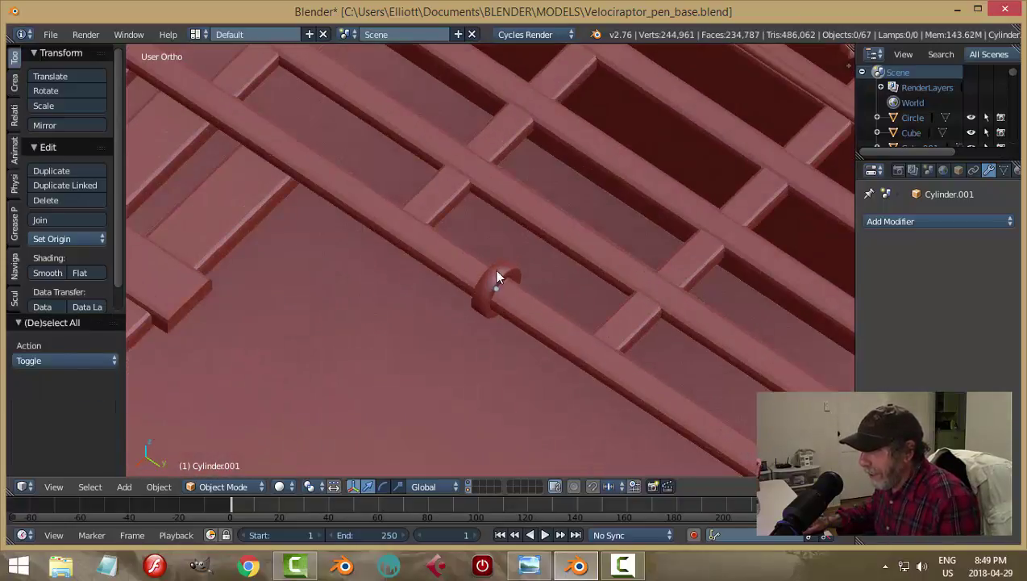
Turn on Auto Smooth for the ring's normals with an angle of 50°
{"action": "key", "text": "ctrl+z"}
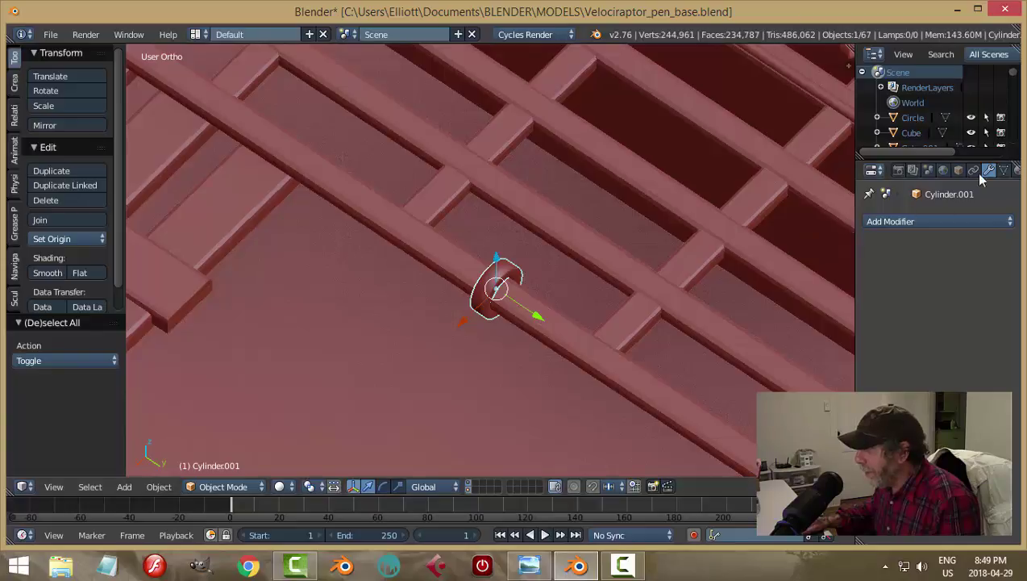
{"action": "left_click", "coordinate": [1004, 171]}
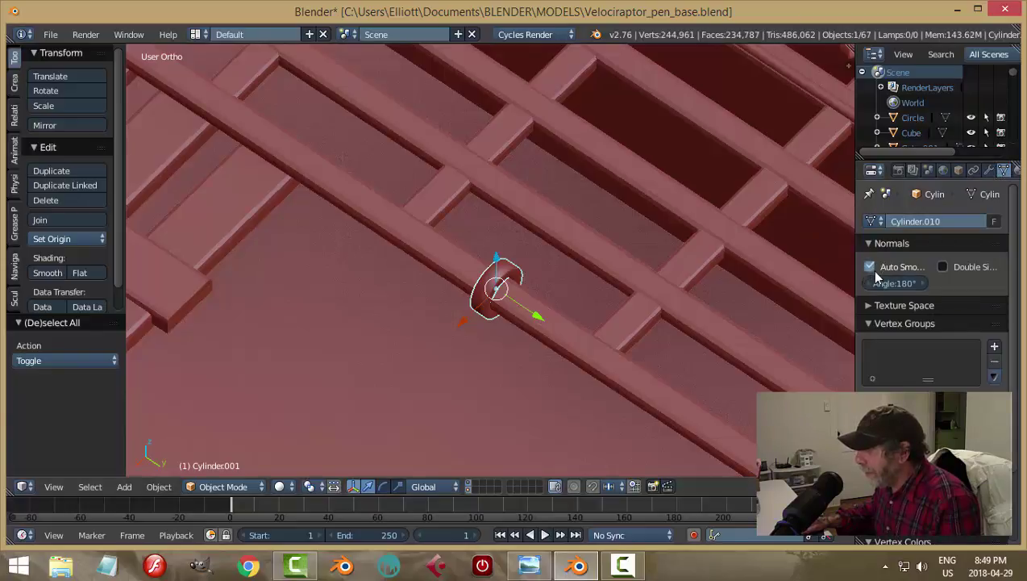
{"action": "type", "text": "50"}
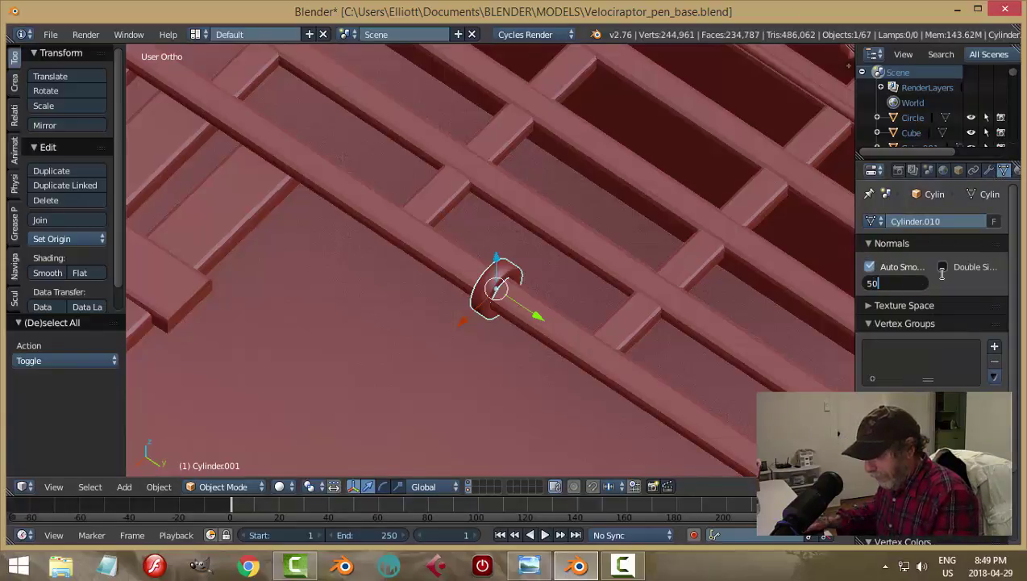
{"action": "key", "text": "Return"}
{"action": "key", "text": "a"}
{"action": "scroll", "coordinate": [603, 332], "scroll_direction": "up", "scroll_amount": 2}
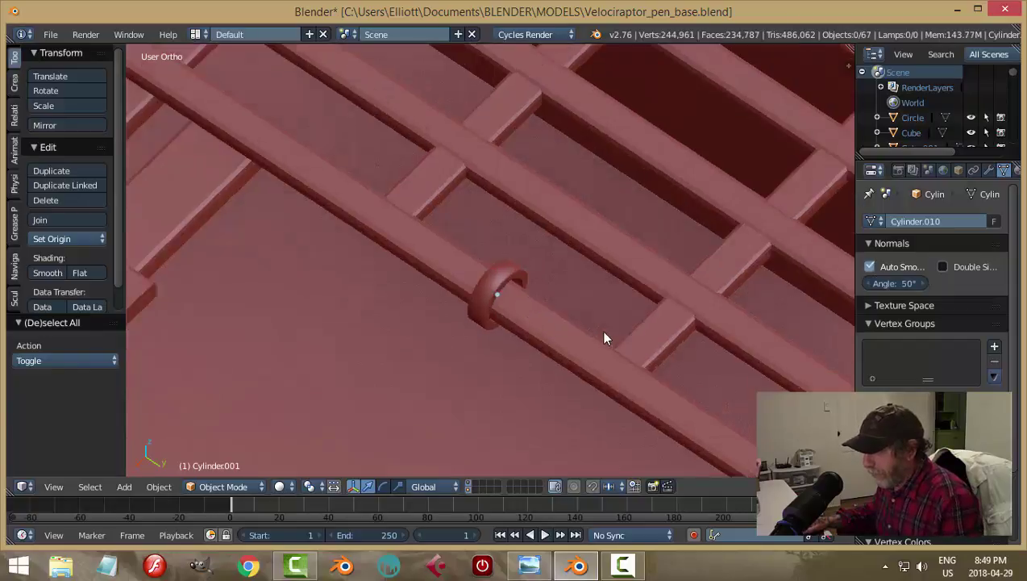
Widen the ring along the bar by scaling it 1.214 in Y only
{"action": "scroll", "coordinate": [587, 327], "scroll_direction": "down", "scroll_amount": 2}
{"action": "middle_click_drag", "start_coordinate": [546, 293], "coordinate": [548, 297]}
{"action": "right_click", "coordinate": [519, 285]}
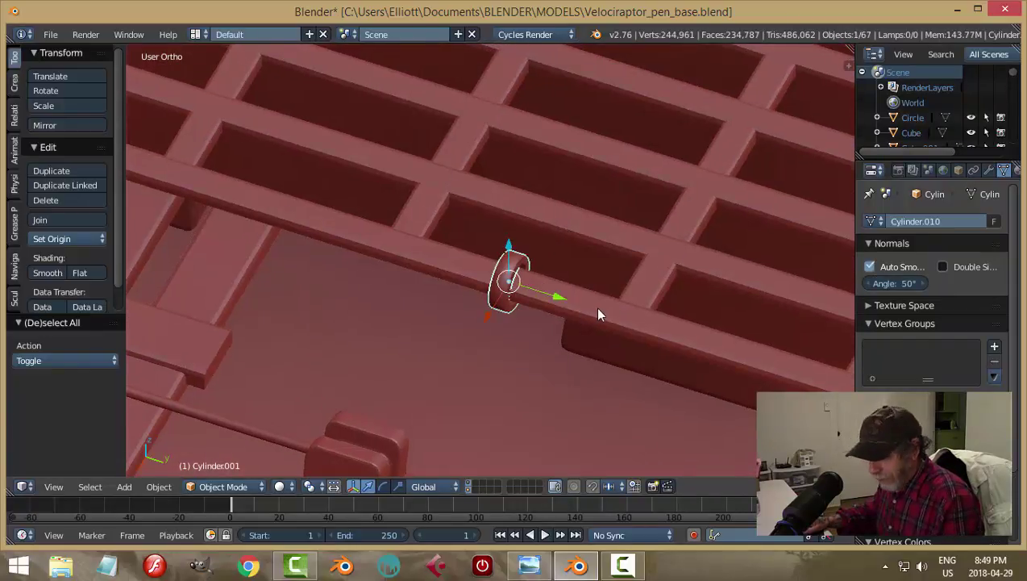
{"action": "key", "text": "s"}
{"action": "key", "text": "y"}
{"action": "left_click", "coordinate": [615, 318]}
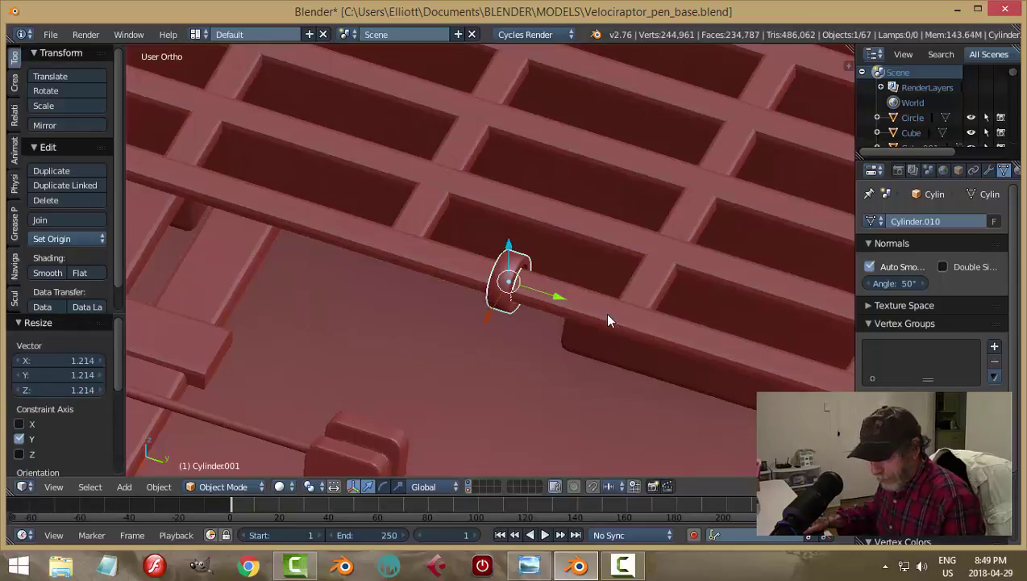
{"action": "key", "text": "a"}
{"action": "middle_click_drag", "start_coordinate": [609, 321], "coordinate": [585, 313]}
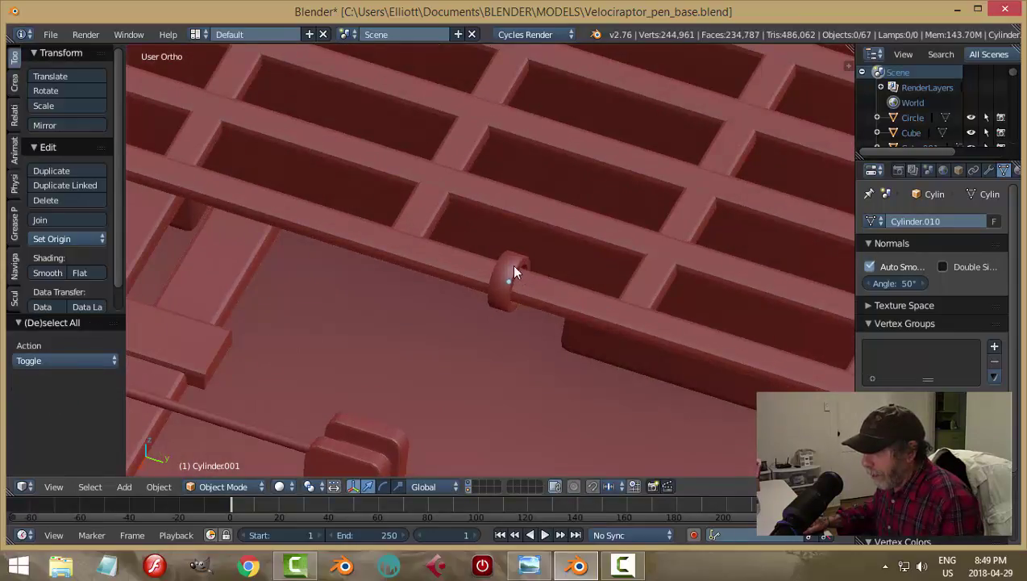
Duplicate the ring and raise the copy 0.039 along Z above the original
{"action": "right_click", "coordinate": [525, 287]}
{"action": "middle_click_drag", "start_coordinate": [529, 288], "coordinate": [508, 285]}
{"action": "scroll", "coordinate": [521, 287], "scroll_direction": "up", "scroll_amount": 3}
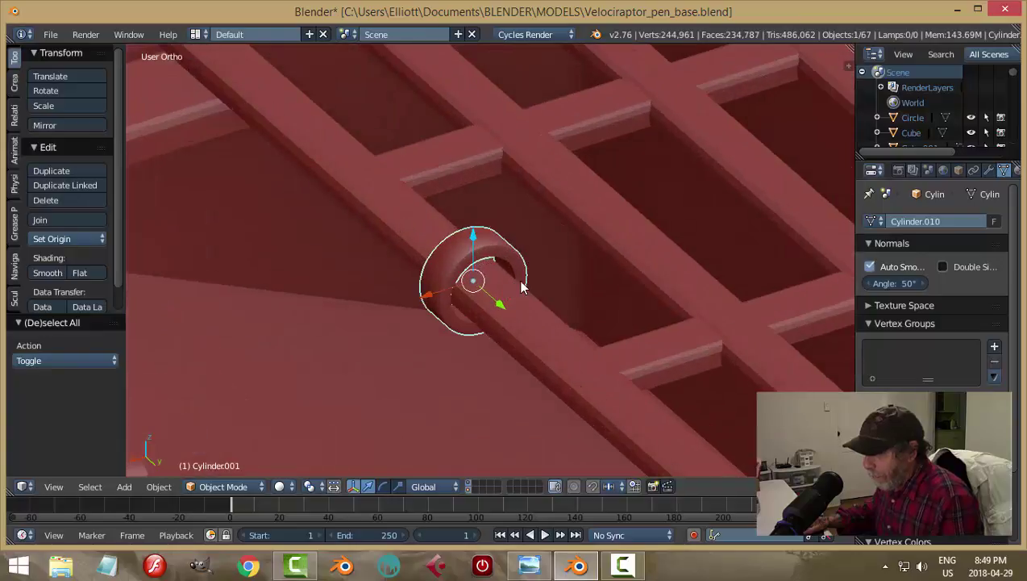
{"action": "key", "text": "shift+d"}
{"action": "key", "text": "ctrl+space"}
{"action": "left_click_drag", "start_coordinate": [476, 240], "coordinate": [482, 156]}
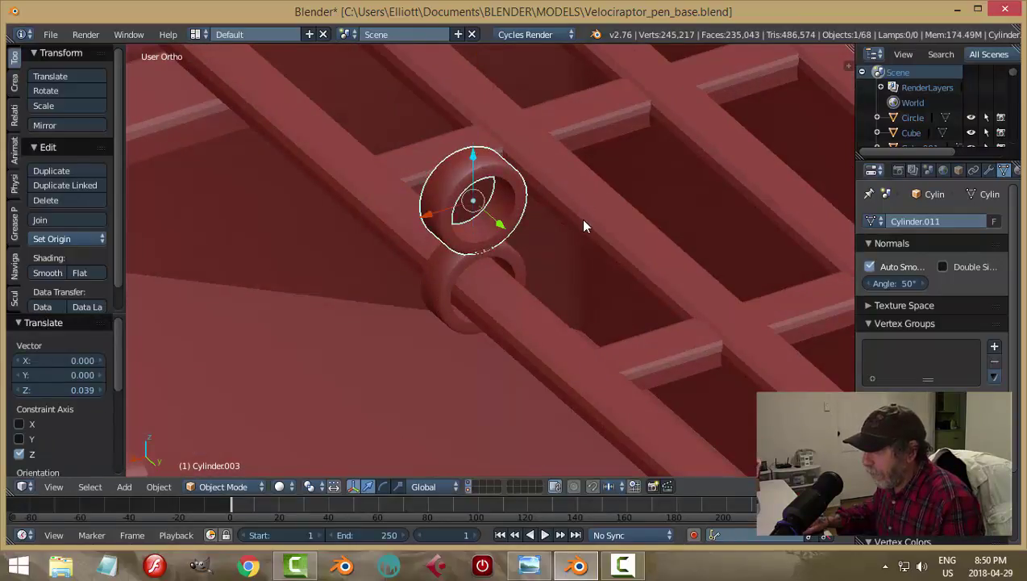
Scale the copied ring down uniformly and lower it along Z until it sinks into the top of the larger ring
{"action": "middle_click_drag", "start_coordinate": [581, 218], "coordinate": [578, 220]}
{"action": "key", "text": "s"}
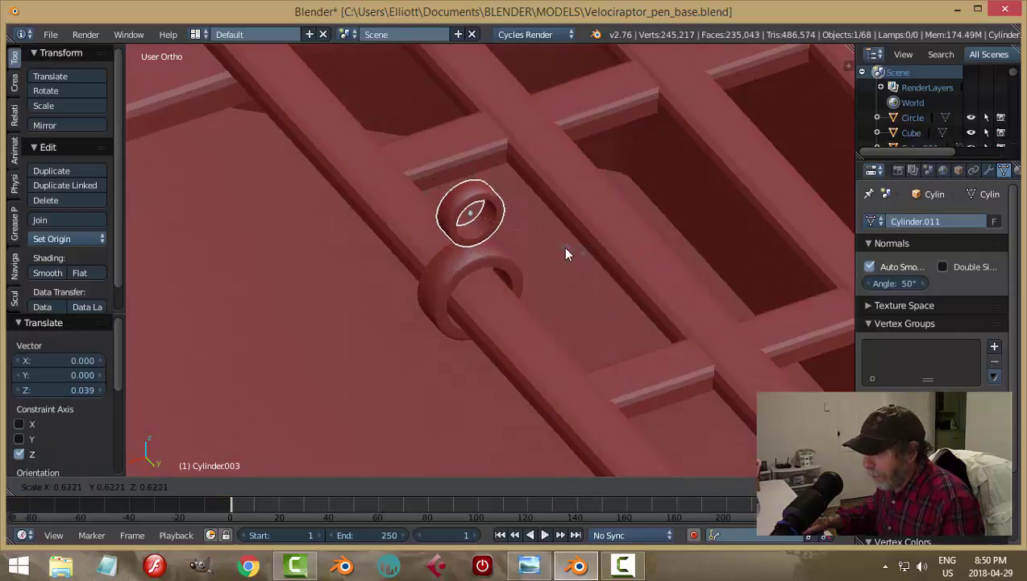
{"action": "left_click", "coordinate": [536, 247]}
{"action": "left_click_drag", "start_coordinate": [473, 177], "coordinate": [478, 202]}
{"action": "key", "text": "a"}
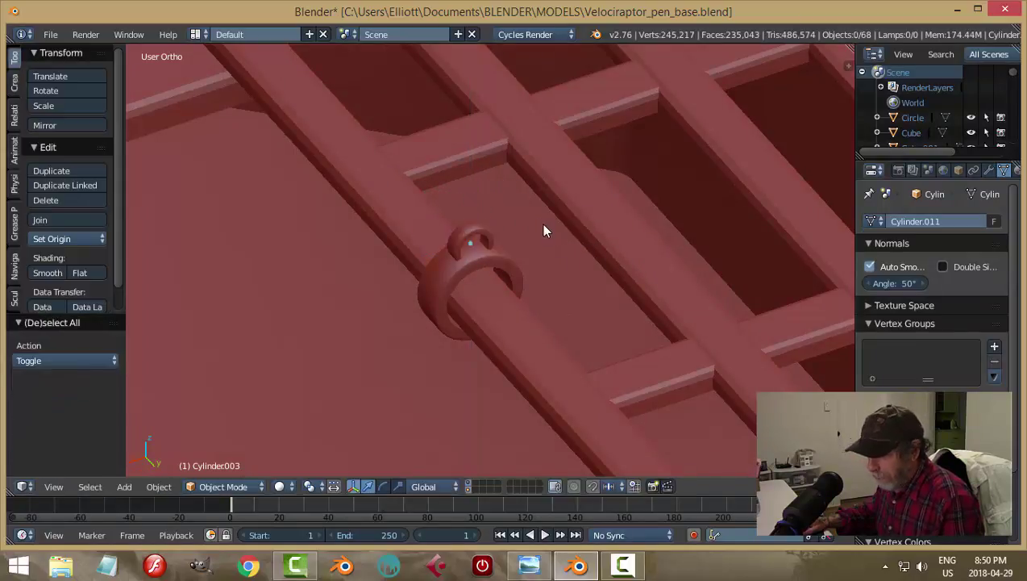
{"action": "scroll", "coordinate": [542, 225], "scroll_direction": "down", "scroll_amount": 4}
{"action": "middle_click_drag", "start_coordinate": [531, 260], "coordinate": [487, 294]}
{"action": "scroll", "coordinate": [487, 294], "scroll_direction": "up", "scroll_amount": 6}
Join the small ring to the large one as a single object, and save the file over the existing one
{"action": "right_click", "coordinate": [501, 268]}
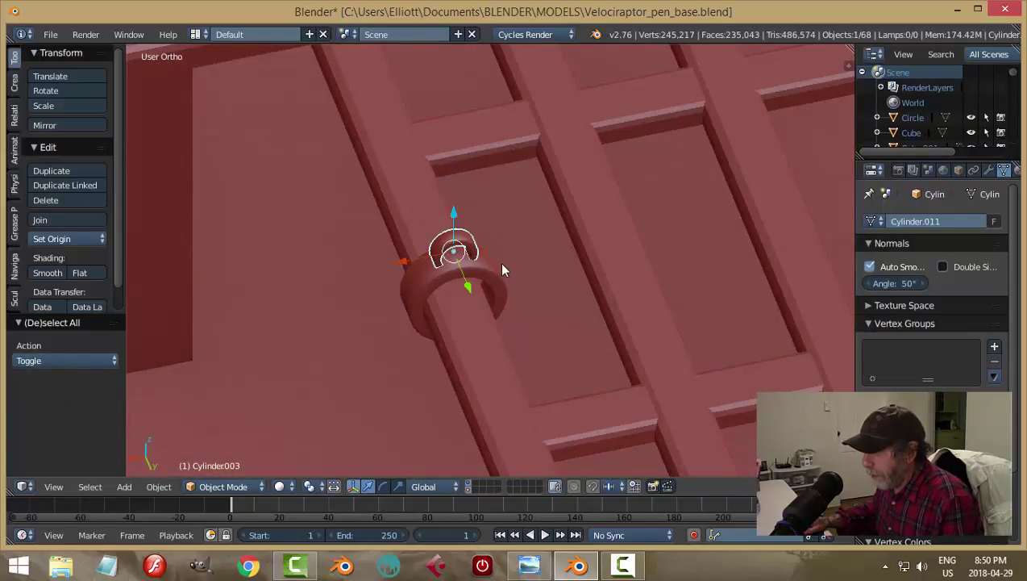
{"action": "right_click", "coordinate": [516, 269], "text": "shift"}
{"action": "key", "text": "ctrl+j"}
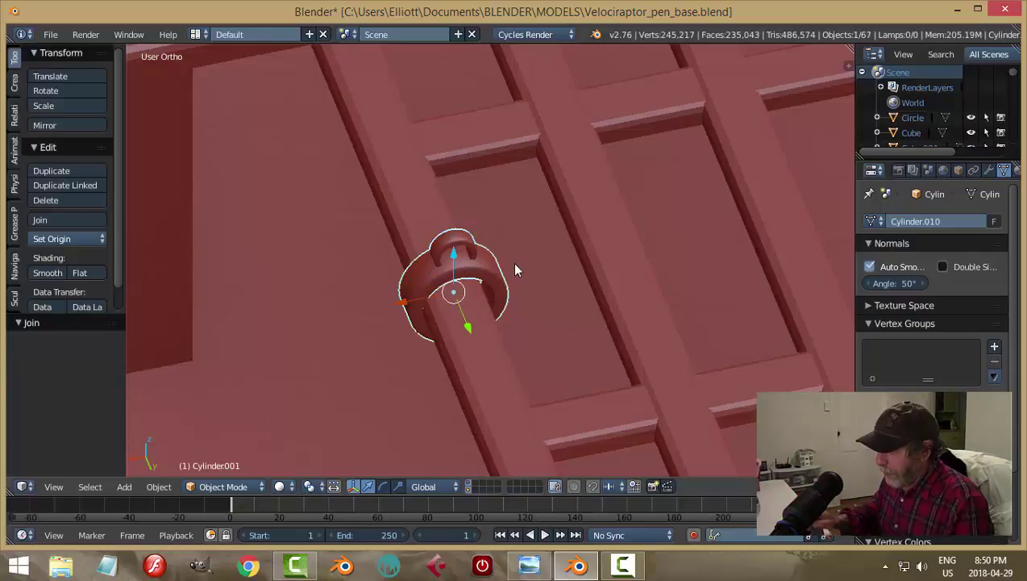
{"action": "key", "text": "ctrl+s"}
{"action": "left_click", "coordinate": [516, 269]}
{"action": "key", "text": "a"}
Duplicate the joined ring fitting and move the copy 0.175 along Y toward the pen's far end
{"action": "scroll", "coordinate": [541, 299], "scroll_direction": "down", "scroll_amount": 8}
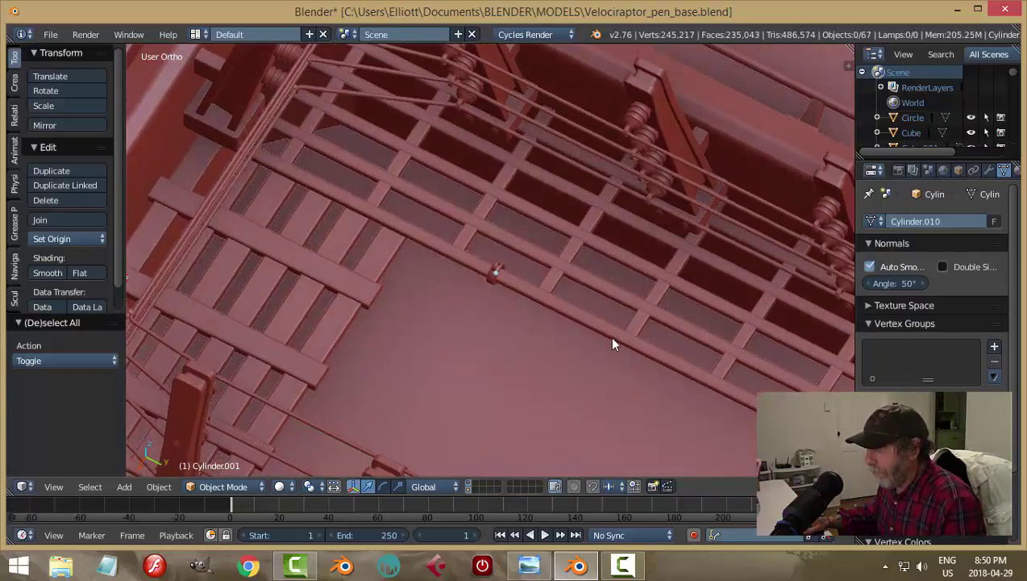
{"action": "scroll", "coordinate": [609, 336], "scroll_direction": "up", "scroll_amount": 5}
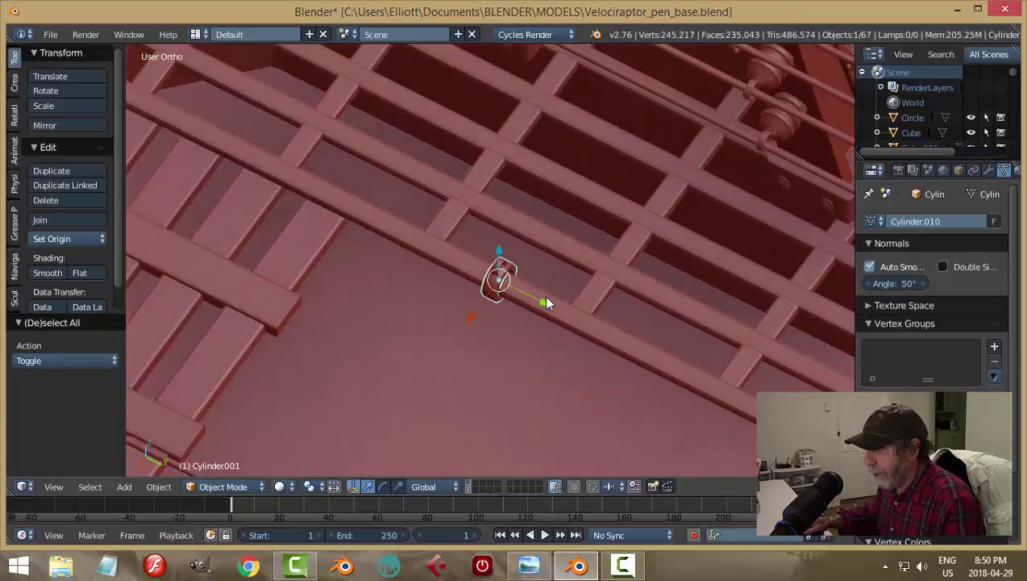
{"action": "middle_click_drag", "start_coordinate": [606, 317], "coordinate": [592, 311]}
{"action": "key", "text": "shift+d"}
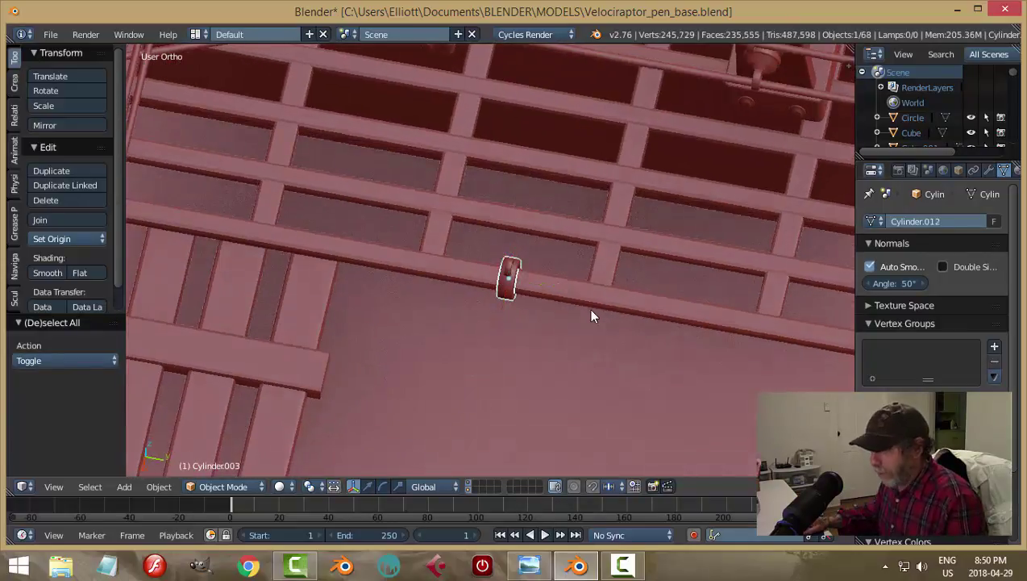
{"action": "left_click", "coordinate": [592, 310]}
{"action": "left_click_drag", "start_coordinate": [565, 288], "coordinate": [746, 312]}
{"action": "middle_click_drag", "start_coordinate": [746, 313], "coordinate": [718, 305]}
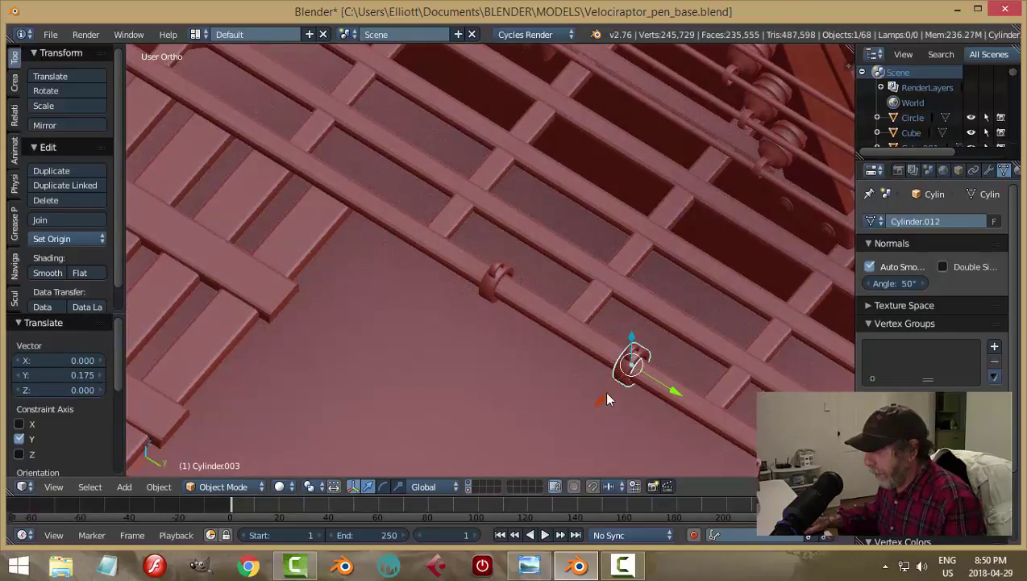
Shift the copied ring fitting along X onto the neighbouring grating bar, and save the file over the existing one
{"action": "left_click_drag", "start_coordinate": [605, 393], "coordinate": [642, 366]}
{"action": "key", "text": "a"}
{"action": "middle_click_drag", "start_coordinate": [678, 358], "coordinate": [675, 369]}
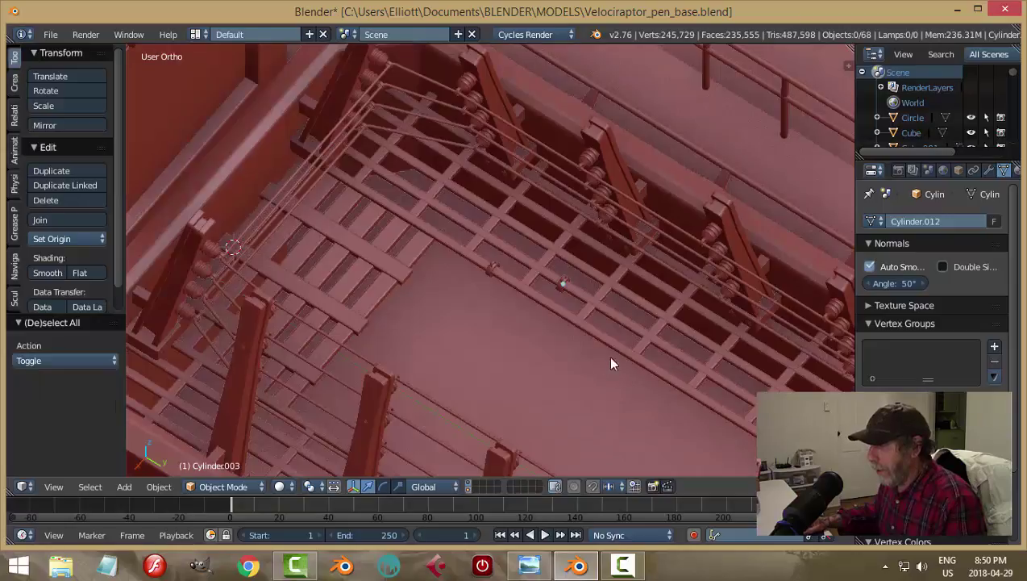
{"action": "middle_click_drag", "start_coordinate": [611, 363], "coordinate": [444, 292]}
{"action": "key", "text": "ctrl+s"}
{"action": "left_click", "coordinate": [712, 345]}
{"action": "middle_click_drag", "start_coordinate": [508, 289], "coordinate": [311, 197]}
Join the three long cross strips to the slats of the tower-end platform, and save the file over the existing one
{"action": "right_click", "coordinate": [313, 203]}
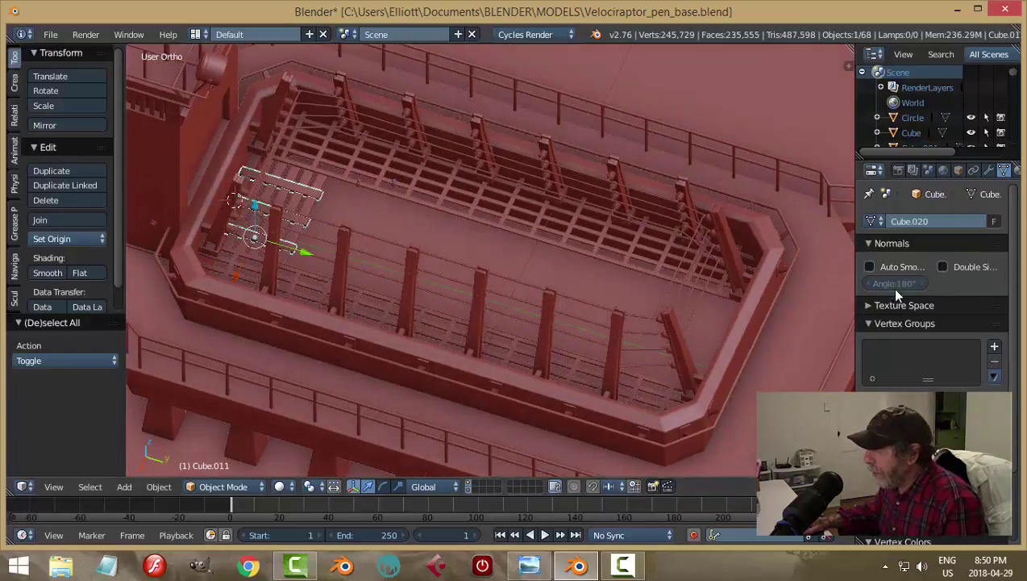
{"action": "left_click", "coordinate": [988, 171]}
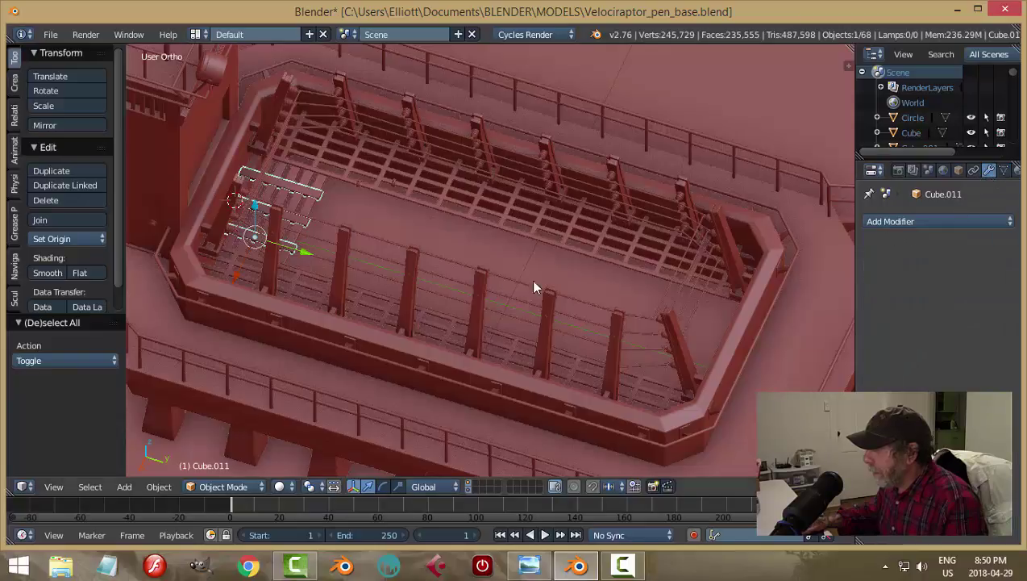
{"action": "right_click", "coordinate": [322, 181], "text": "shift"}
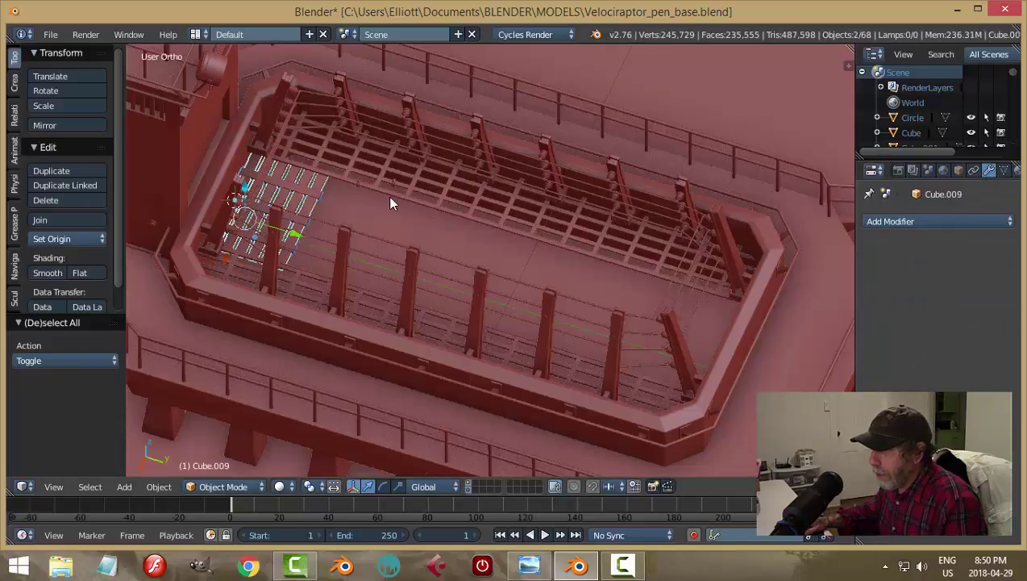
{"action": "key", "text": "ctrl+j"}
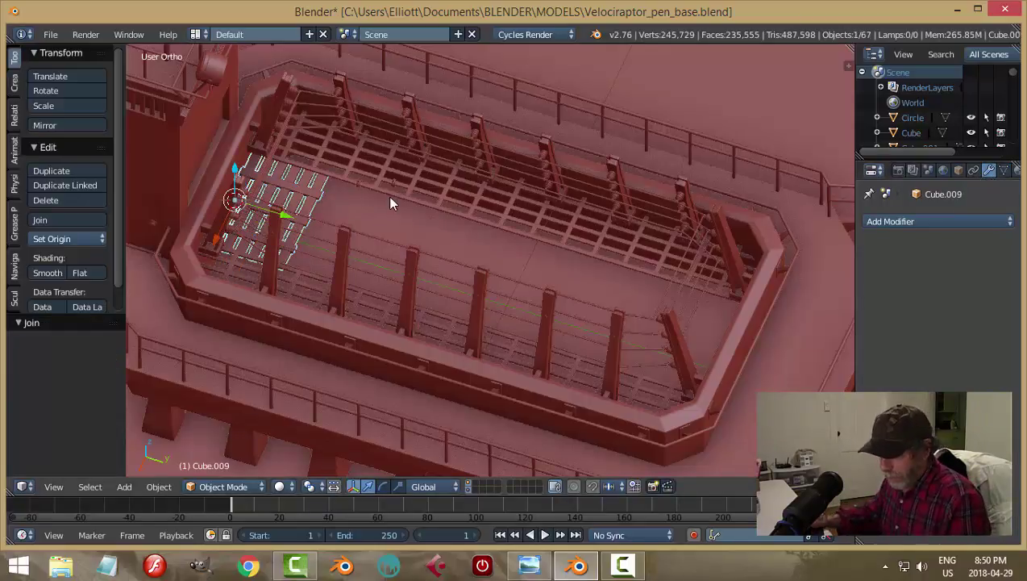
{"action": "key", "text": "ctrl+s"}
{"action": "left_click", "coordinate": [388, 199]}
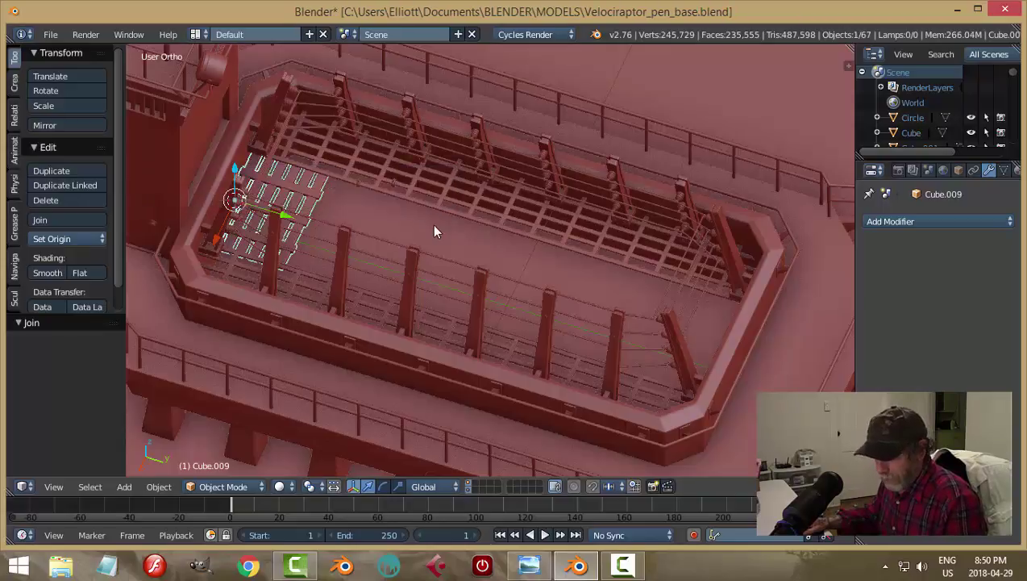
Apply the Mirror modifier on the side gratings, and save the file
{"action": "key", "text": "a"}
{"action": "right_click", "coordinate": [504, 214]}
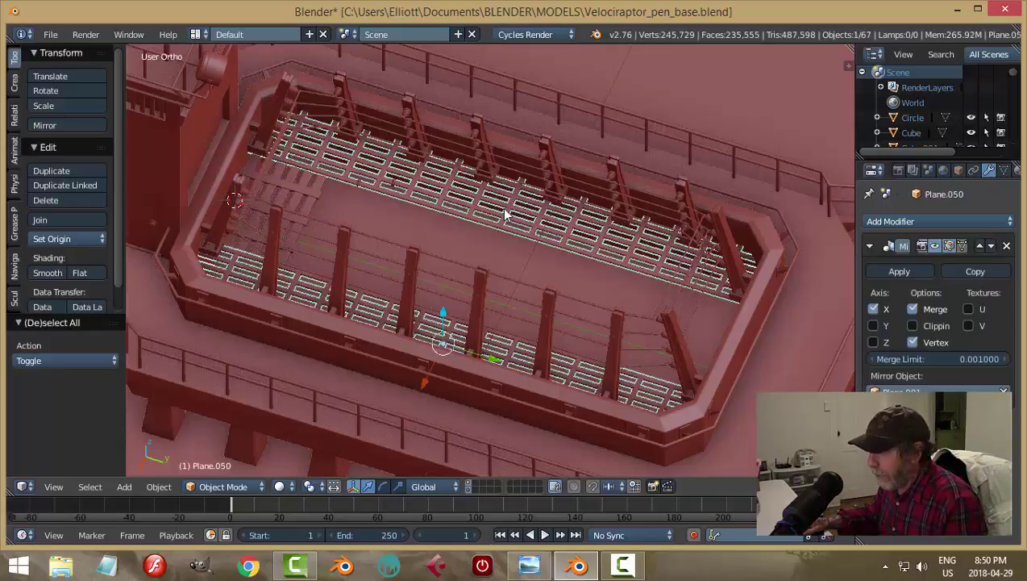
{"action": "left_click", "coordinate": [898, 271]}
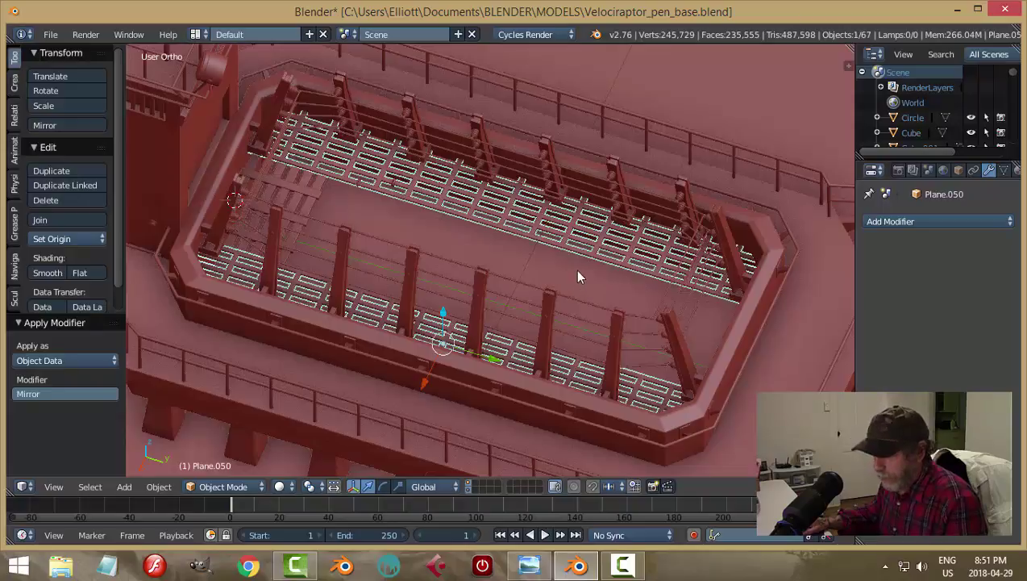
{"action": "key", "text": "a"}
{"action": "middle_click_drag", "start_coordinate": [575, 268], "coordinate": [479, 257]}
{"action": "key", "text": "ctrl+s"}
Inspect the whole pen, with its gratings, posts and stairs, from several angles
{"action": "scroll", "coordinate": [476, 282], "scroll_direction": "up", "scroll_amount": 4}
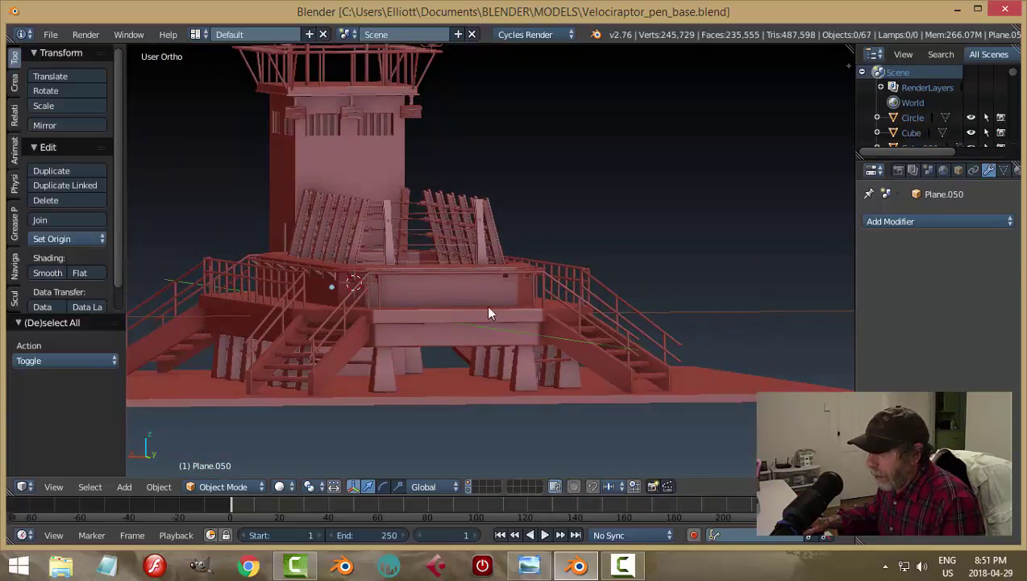
{"action": "middle_click_drag", "start_coordinate": [456, 328], "coordinate": [544, 339]}
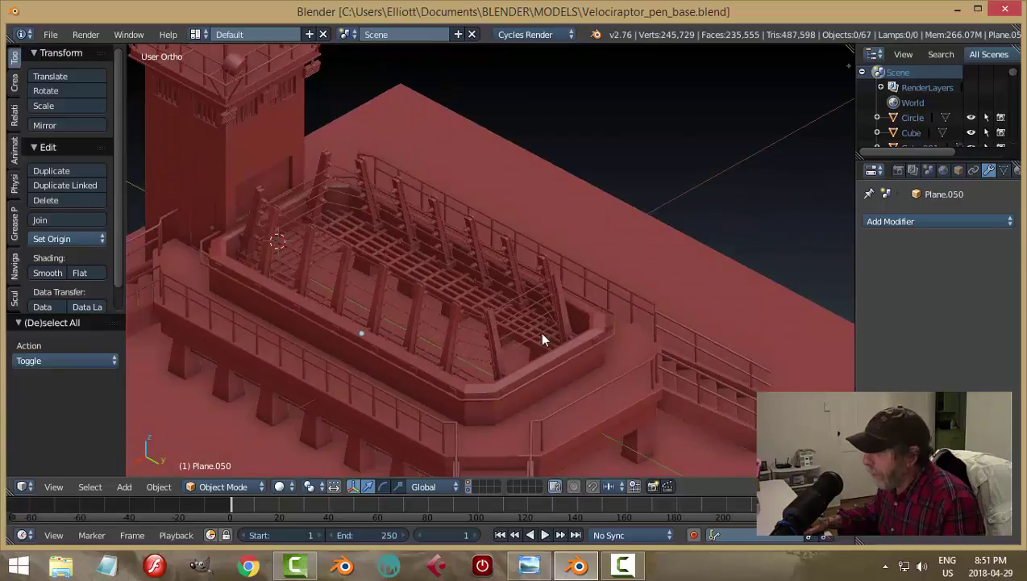
{"action": "scroll", "coordinate": [514, 284], "scroll_direction": "up", "scroll_amount": 2}
{"action": "middle_click_drag", "start_coordinate": [513, 283], "coordinate": [556, 313]}
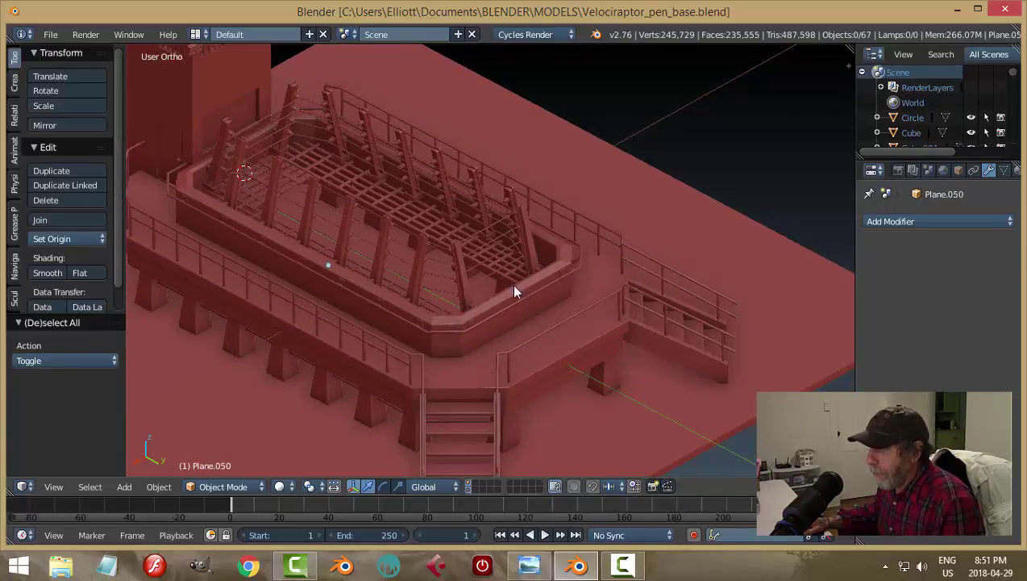
{"action": "middle_click_drag", "start_coordinate": [450, 277], "coordinate": [474, 263]}
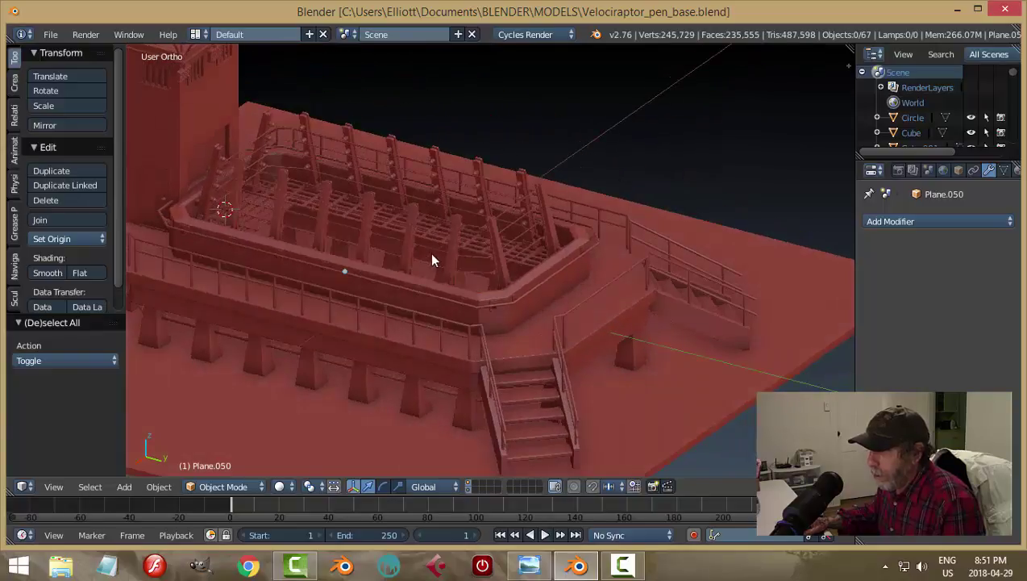
{"action": "middle_click_drag", "start_coordinate": [524, 317], "coordinate": [554, 331]}
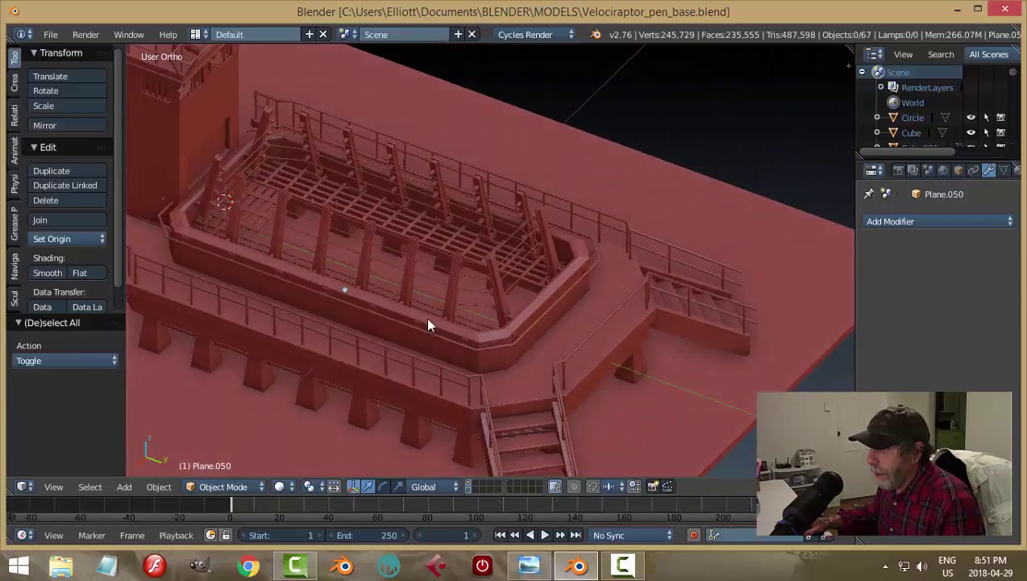
{"action": "middle_click_drag", "start_coordinate": [427, 325], "coordinate": [577, 321]}
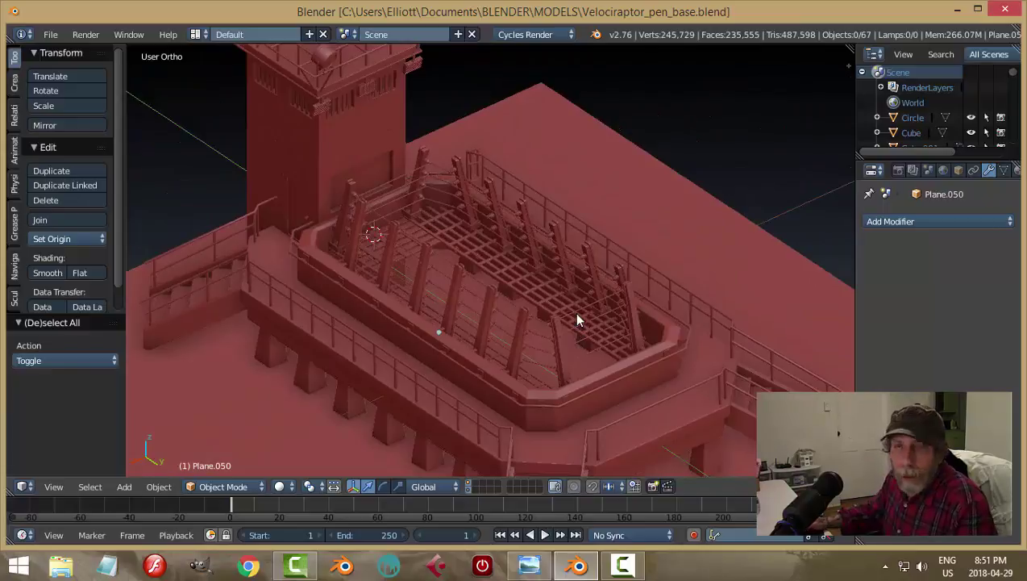